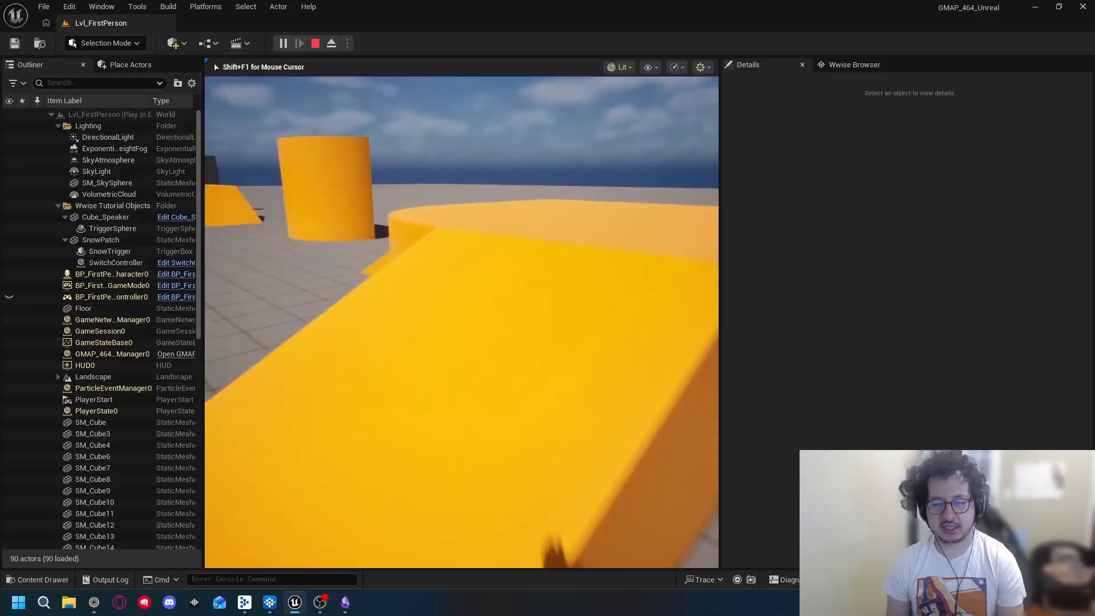
# Step: Walk through the running level past the ramps, speaker cube and snow patch, and end the play session
pyautogui.press('w')
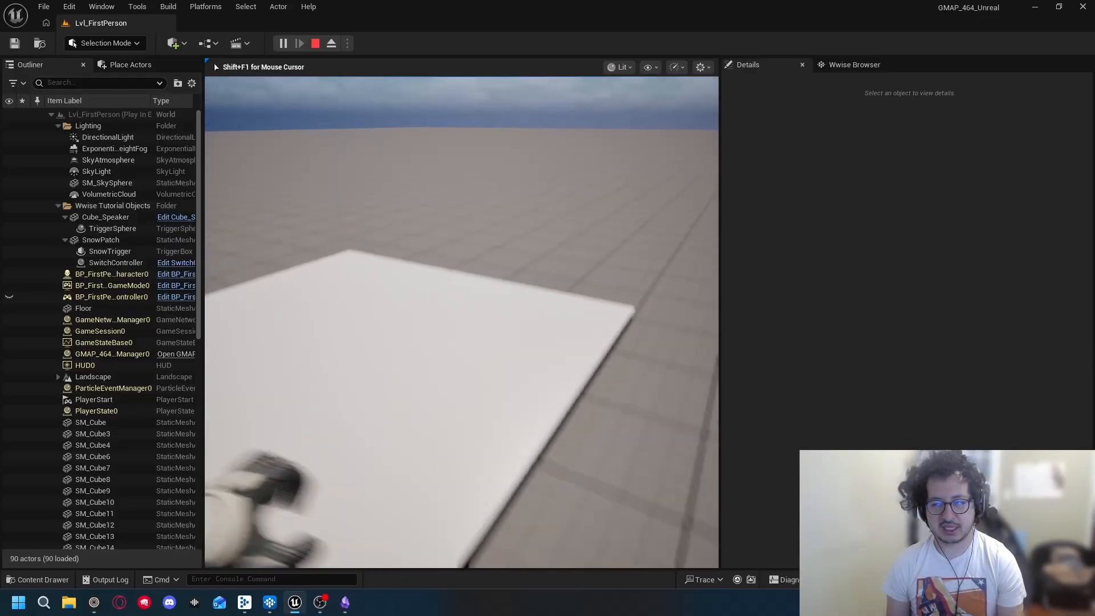
pyautogui.press('w')
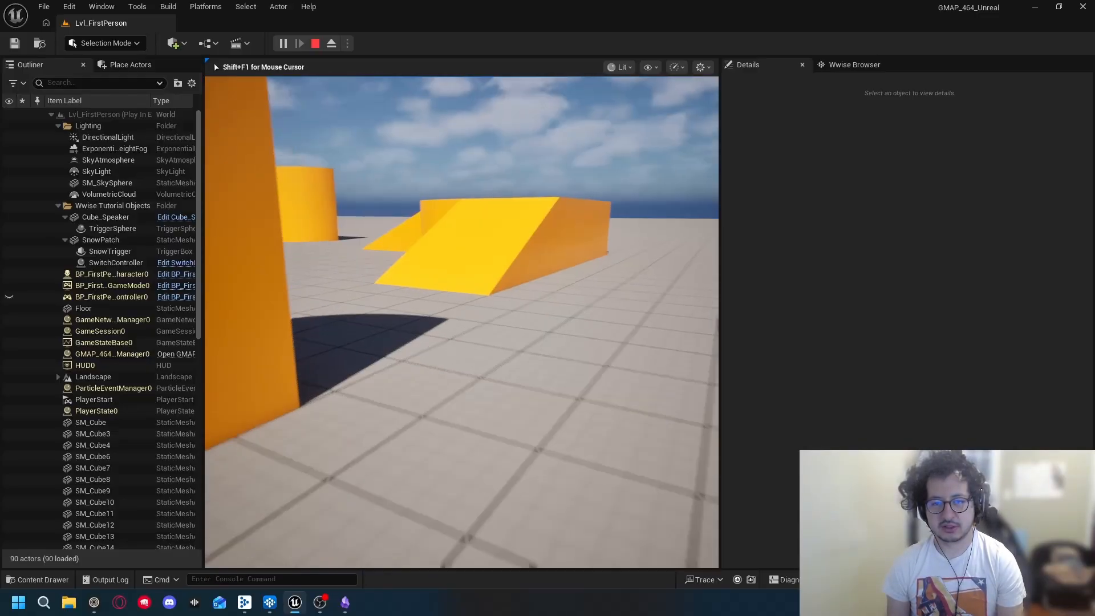
pyautogui.press('w')
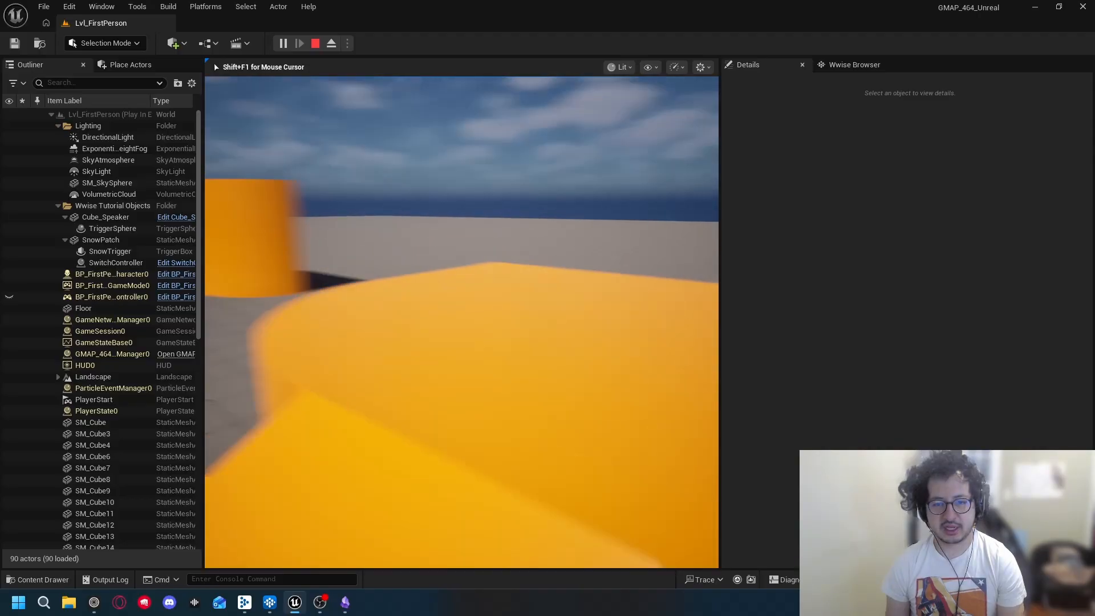
pyautogui.press('w')
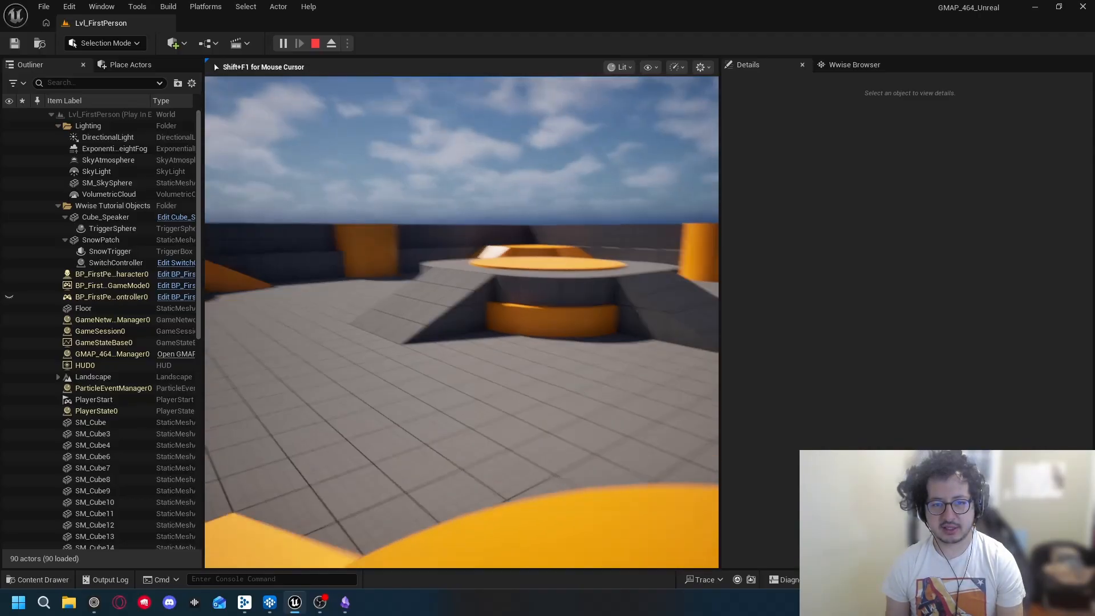
pyautogui.press('w')
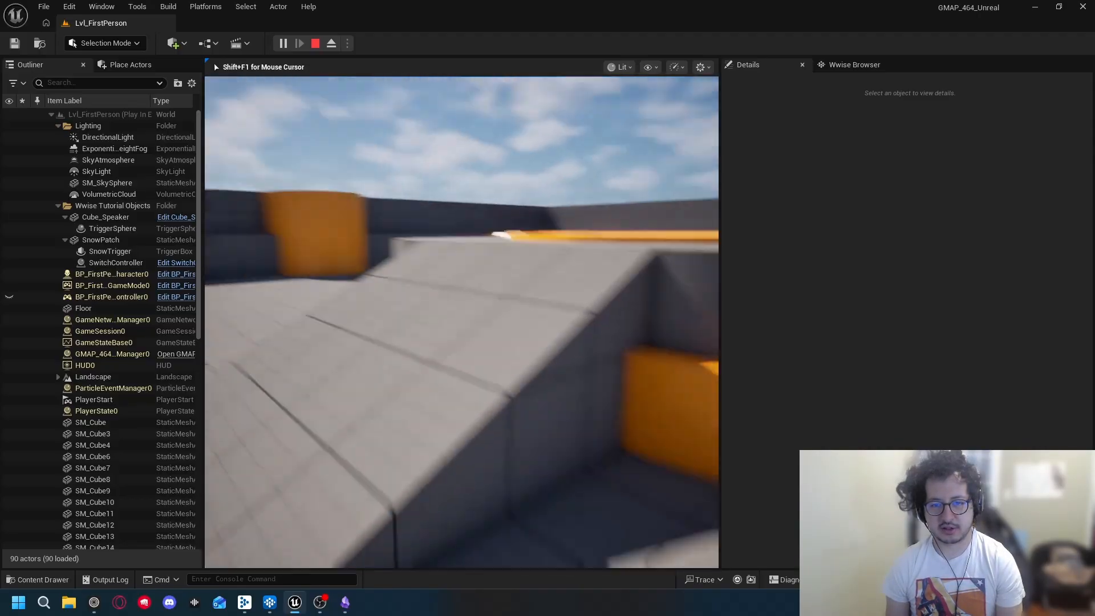
pyautogui.press('w')
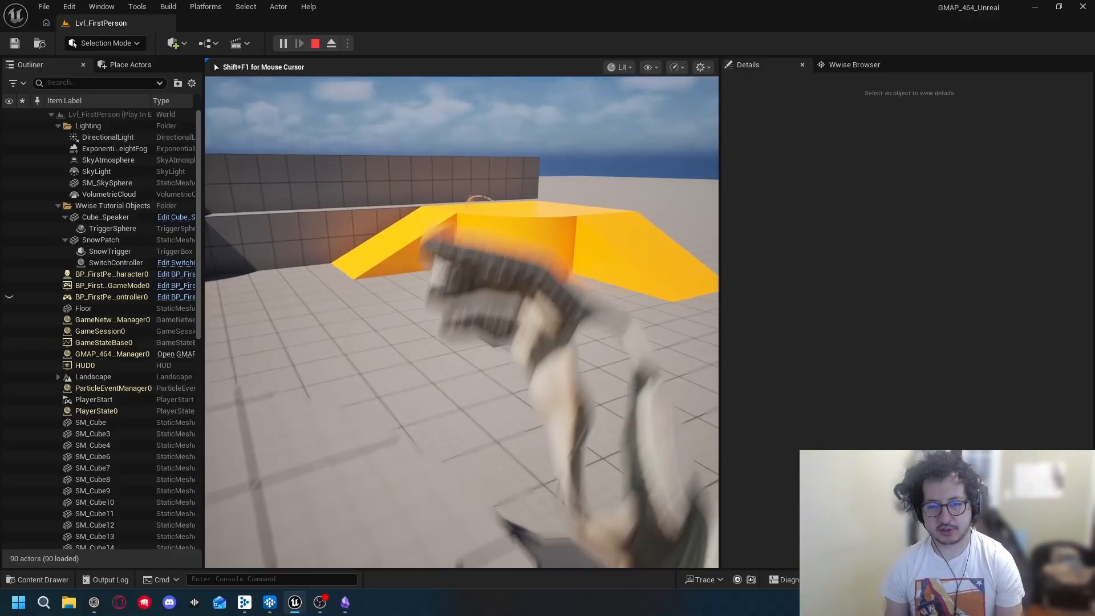
pyautogui.press('w')
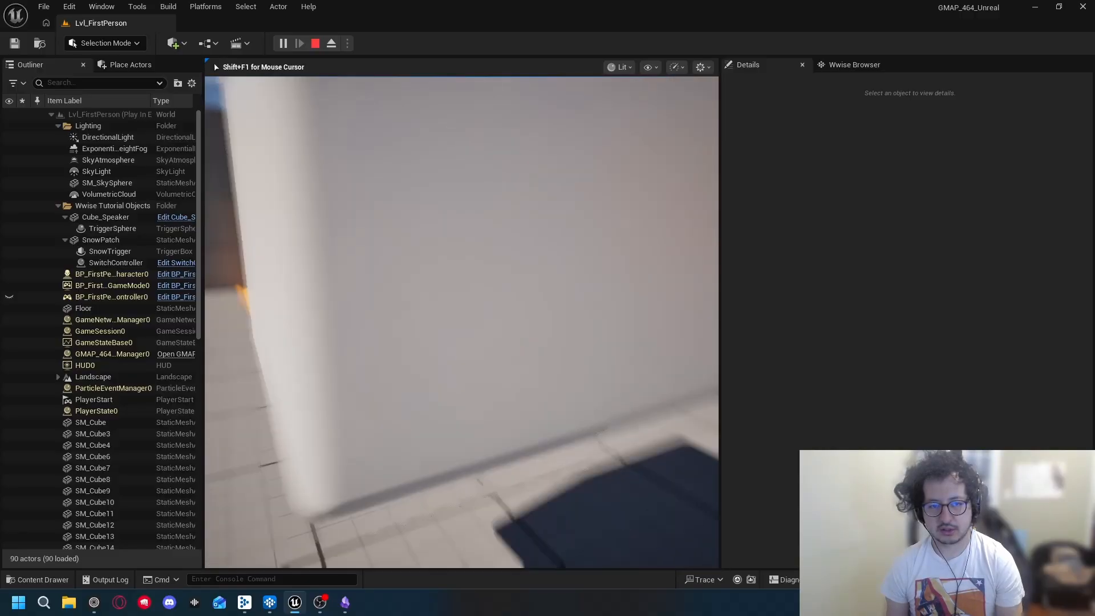
pyautogui.press('w')
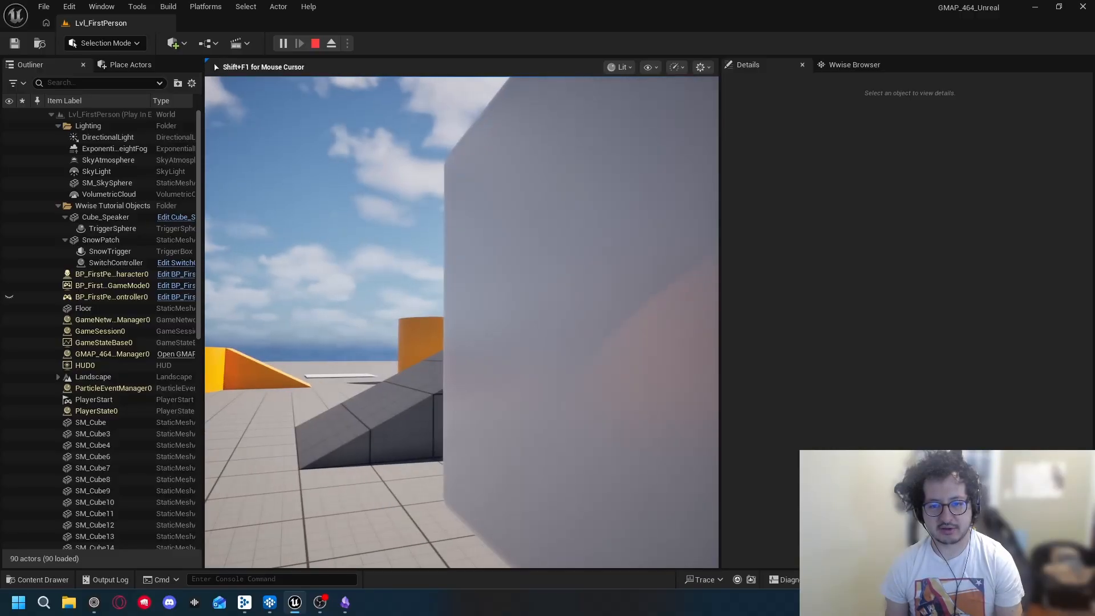
pyautogui.press('w')
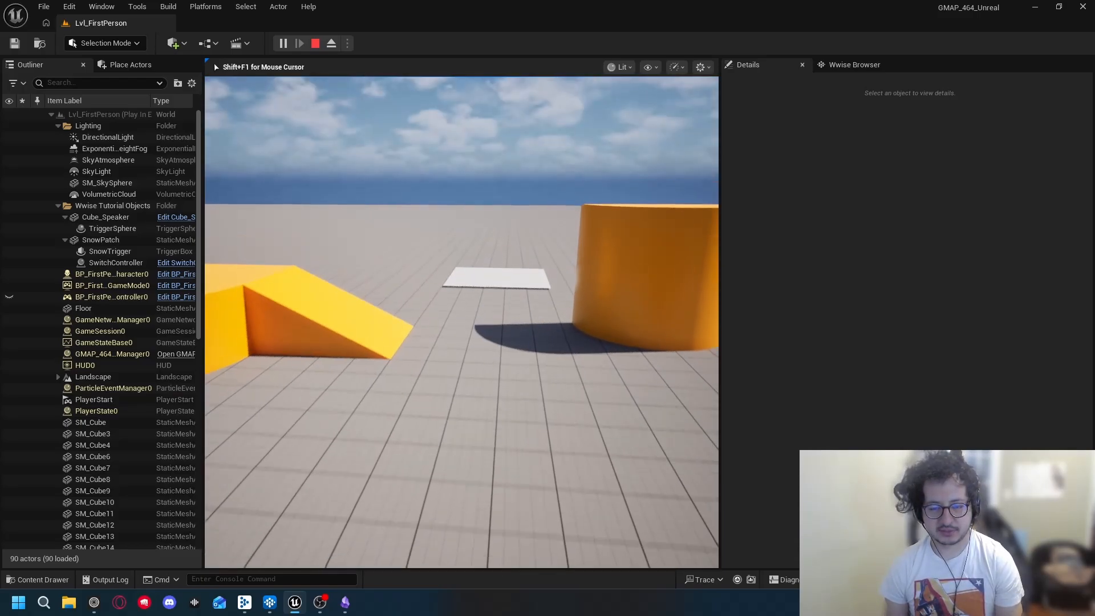
pyautogui.press('Escape')
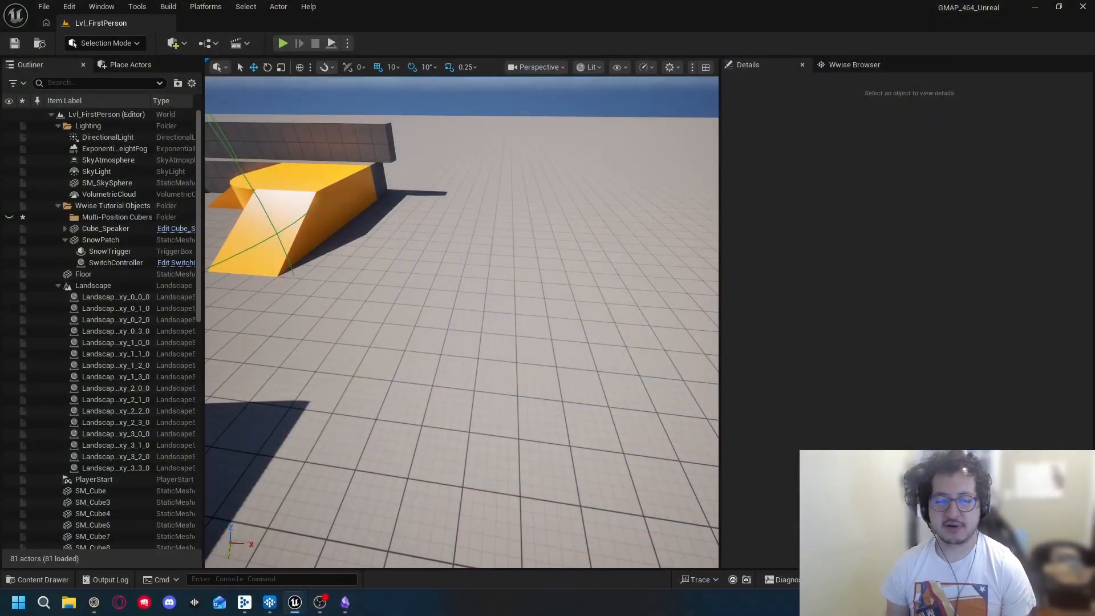
# Step: Place a basic Cube on the open floor away from the ramps, at about X 2970, Y -920
pyautogui.moveTo(450, 341); pyautogui.dragTo(611, 263, button='right')
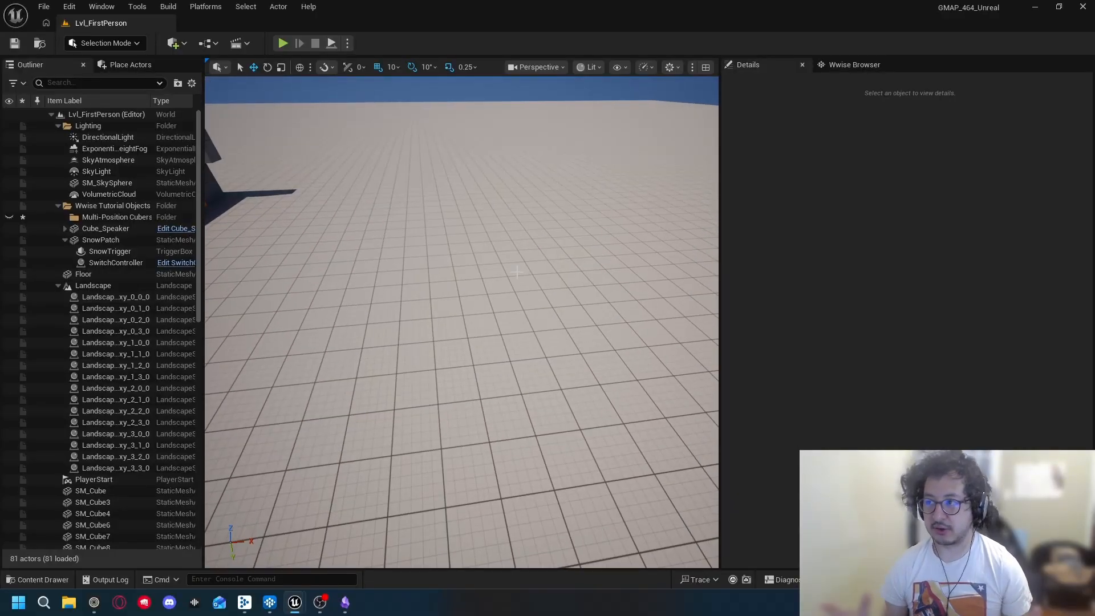
pyautogui.moveTo(517, 271); pyautogui.dragTo(399, 275, button='right')
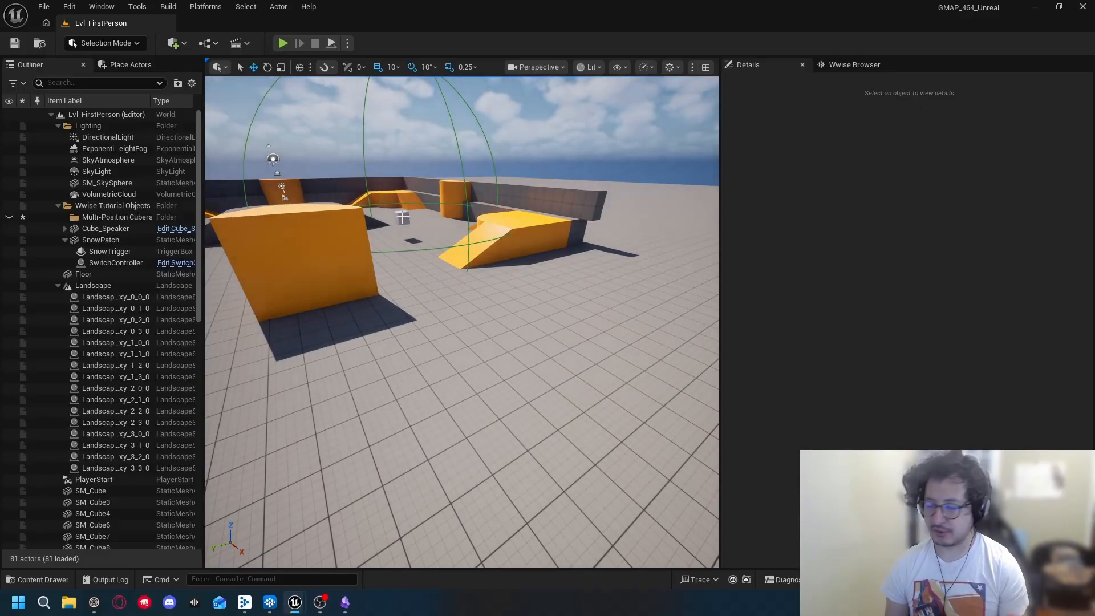
pyautogui.moveTo(402, 217); pyautogui.dragTo(590, 442, button='right')
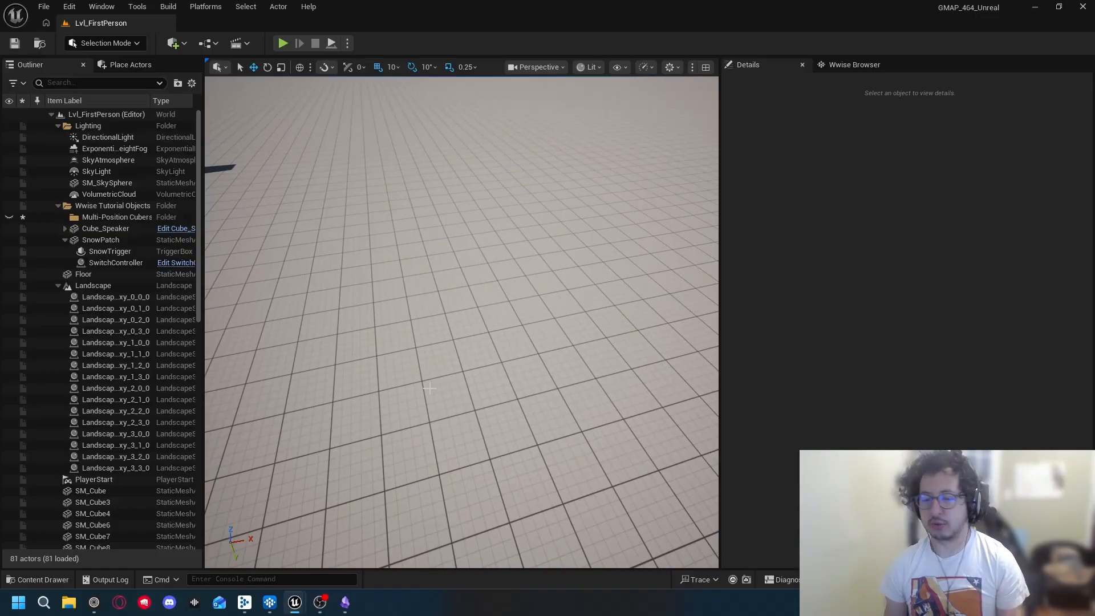
pyautogui.click(105, 222)
pyautogui.rightClick(118, 221)
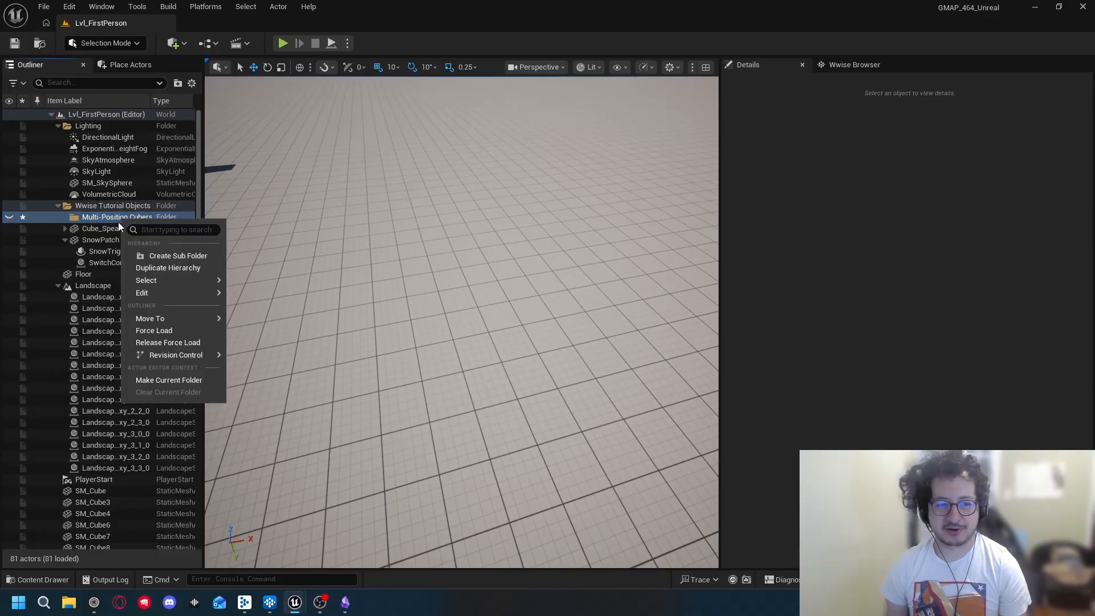
pyautogui.click(98, 222)
pyautogui.click(131, 64)
pyautogui.moveTo(72, 109); pyautogui.dragTo(362, 241)
# Step: File the new cube in the Multi-Position folder under Wwise Tutorial Objects and move it to X 2920, Z 80
pyautogui.click(36, 66)
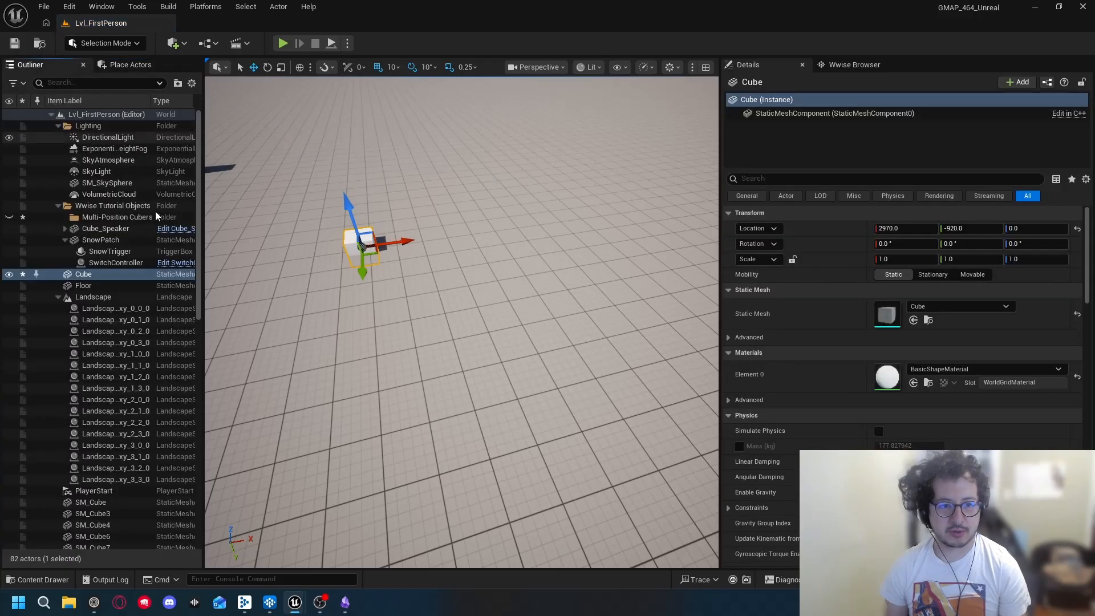
pyautogui.moveTo(85, 277); pyautogui.dragTo(111, 217)
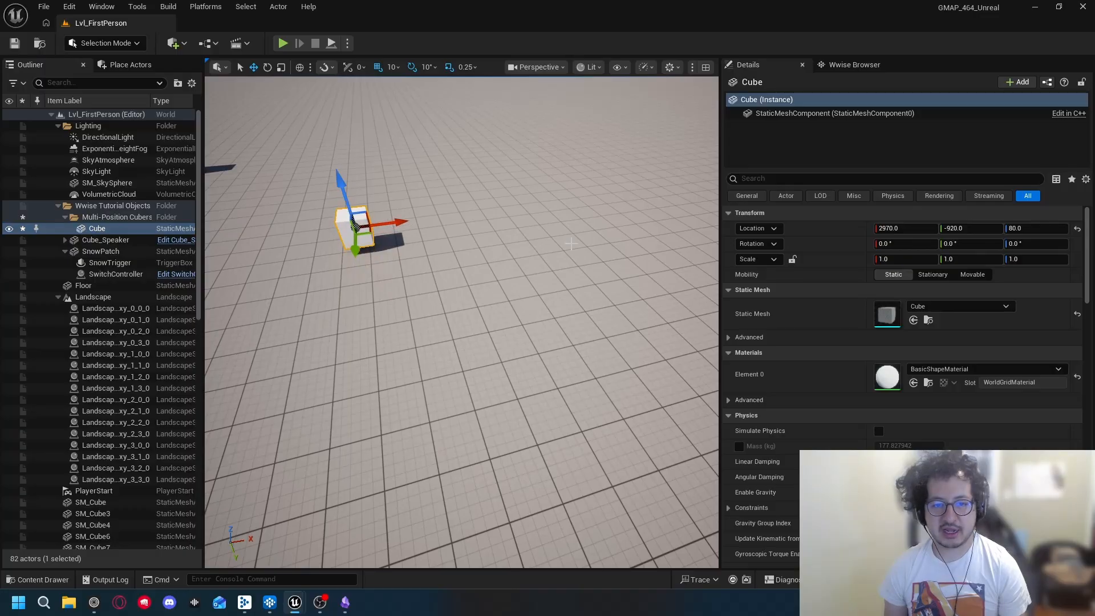
pyautogui.press('f')
pyautogui.moveTo(520, 243); pyautogui.dragTo(497, 244)
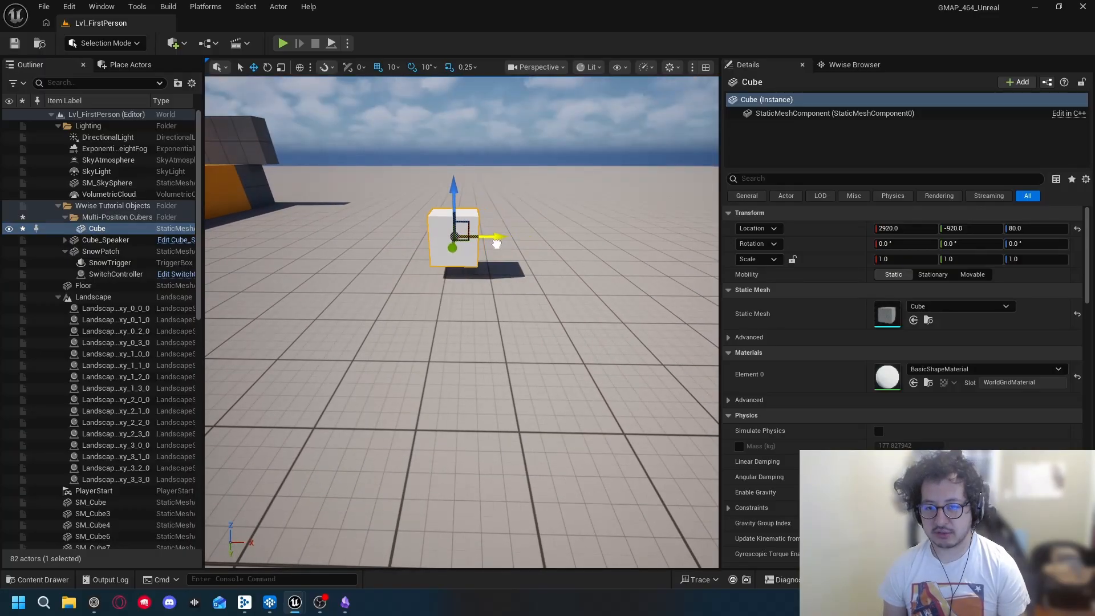
# Step: Add the Audio_Player blueprint from the Content folder to the cube as a component
pyautogui.click(42, 579)
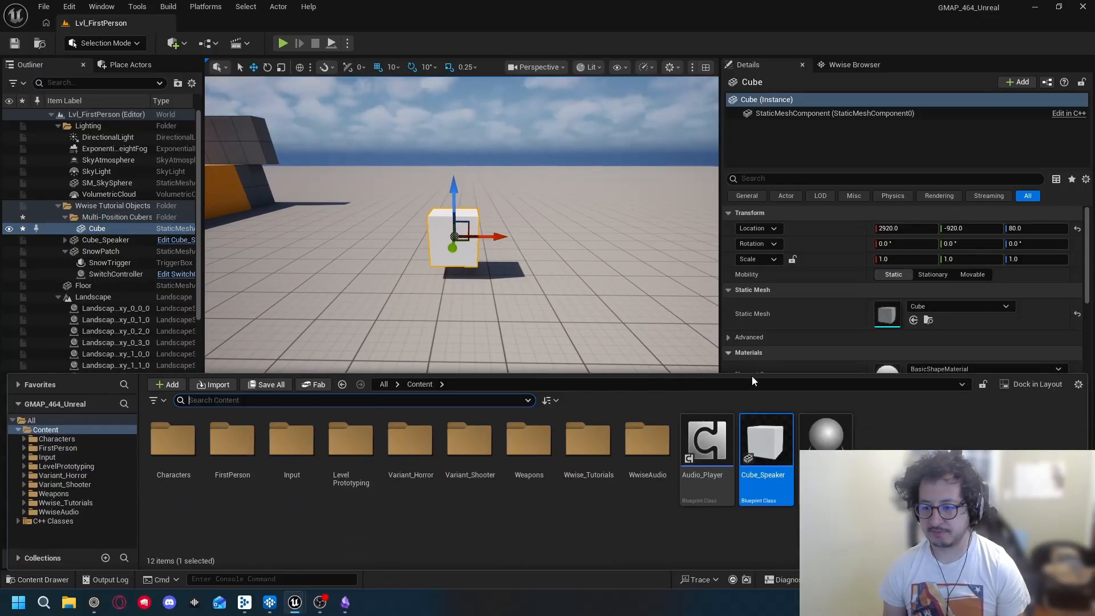
pyautogui.moveTo(699, 440); pyautogui.dragTo(753, 143)
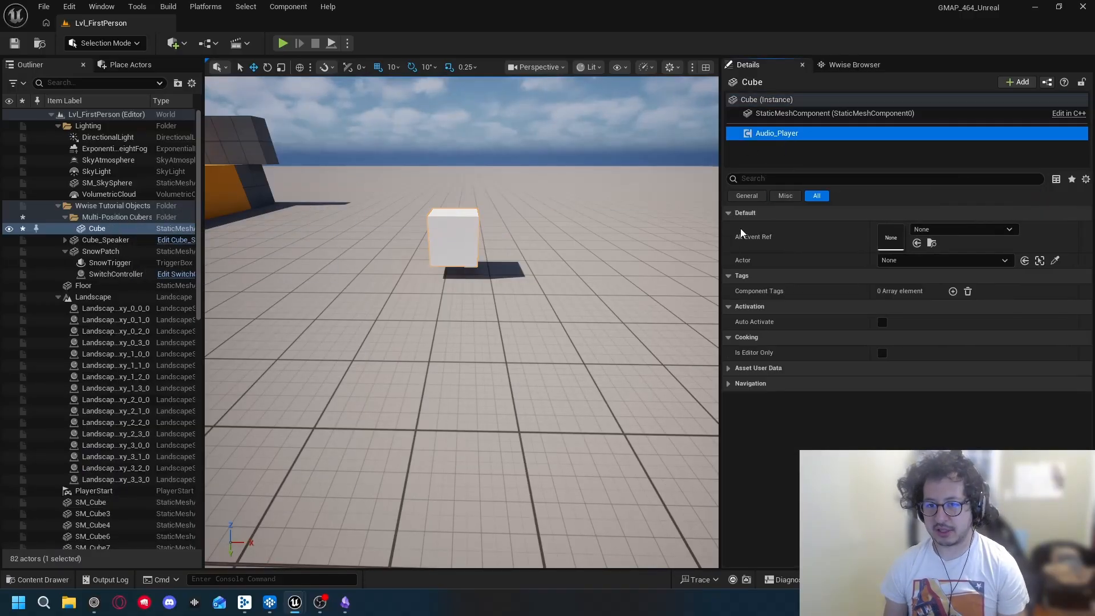
pyautogui.moveTo(576, 257); pyautogui.dragTo(673, 336, button='right')
pyautogui.press('w')
pyautogui.moveTo(570, 336); pyautogui.dragTo(465, 259, button='right')
pyautogui.press('s')
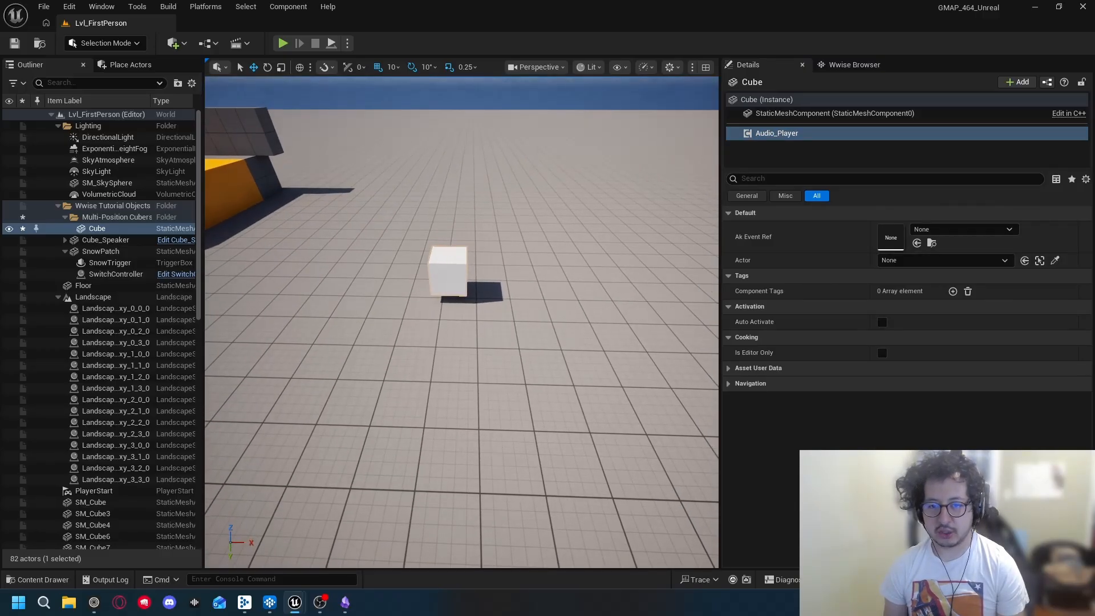
# Step: Set the Ak Event Ref of the cube's Audio_Player component to Play_Digital_Horror___AMB___Pulsating_breathe
pyautogui.click(448, 270)
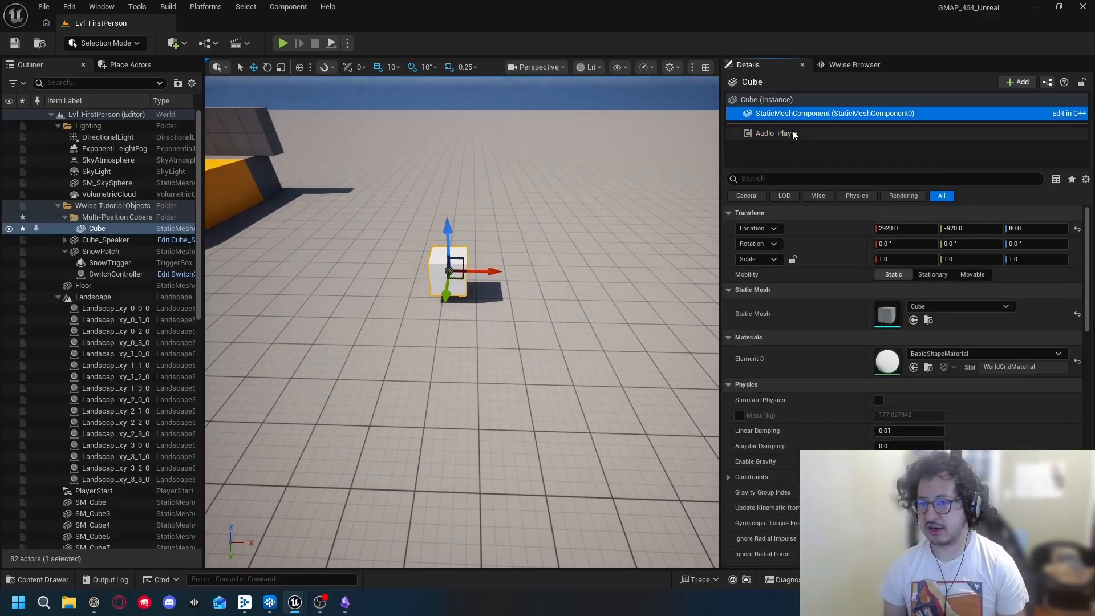
pyautogui.click(767, 133)
pyautogui.click(945, 230)
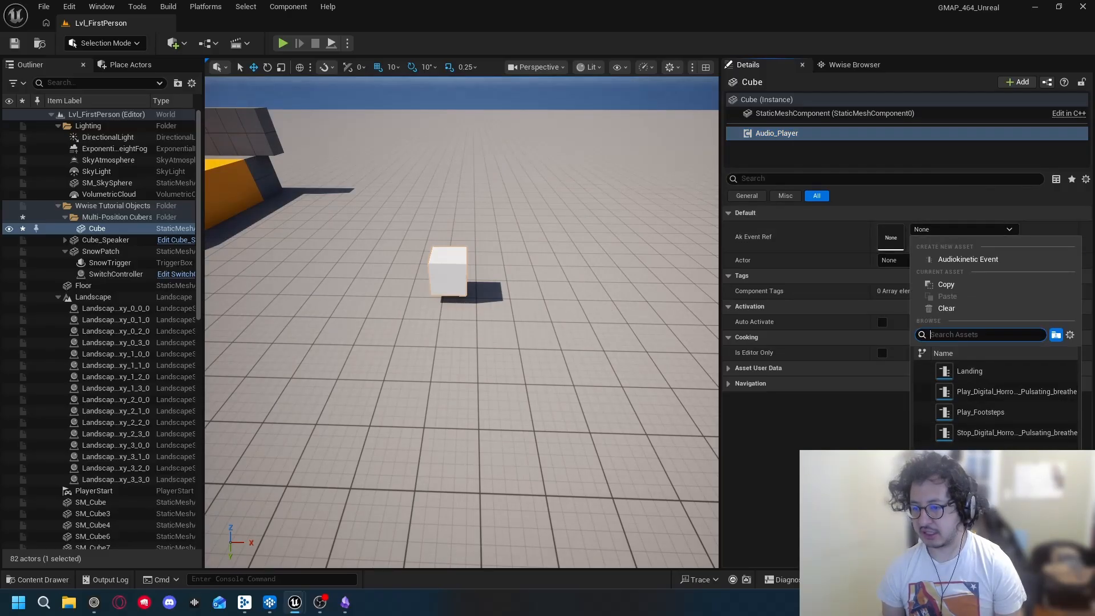
pyautogui.click(1005, 391)
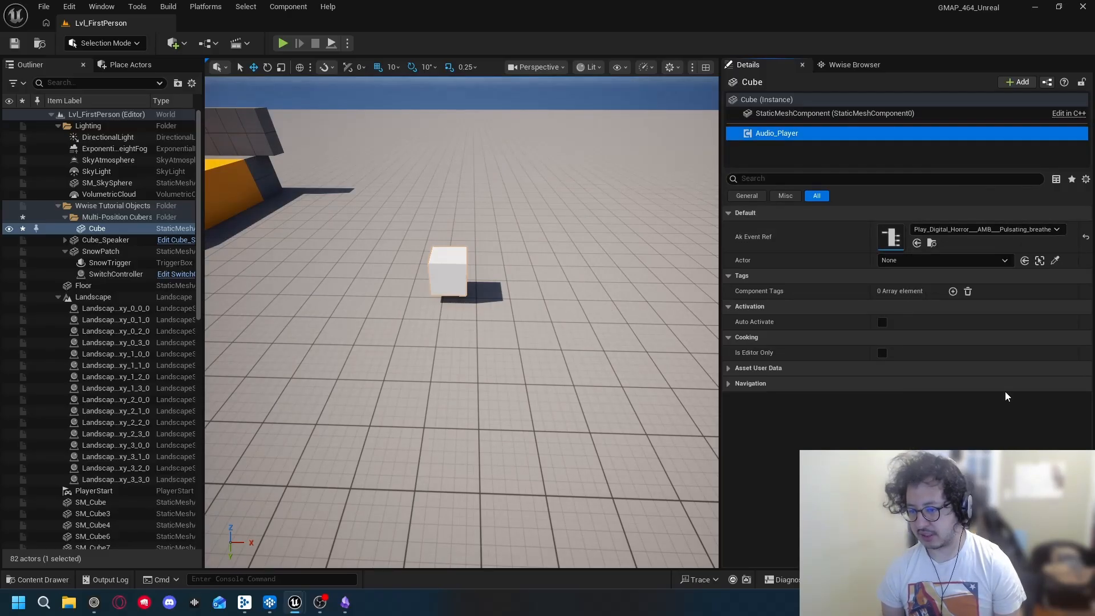
# Step: Lock the details to the cube and assign the Cube itself as the Audio_Player component's Actor
pyautogui.click(917, 261)
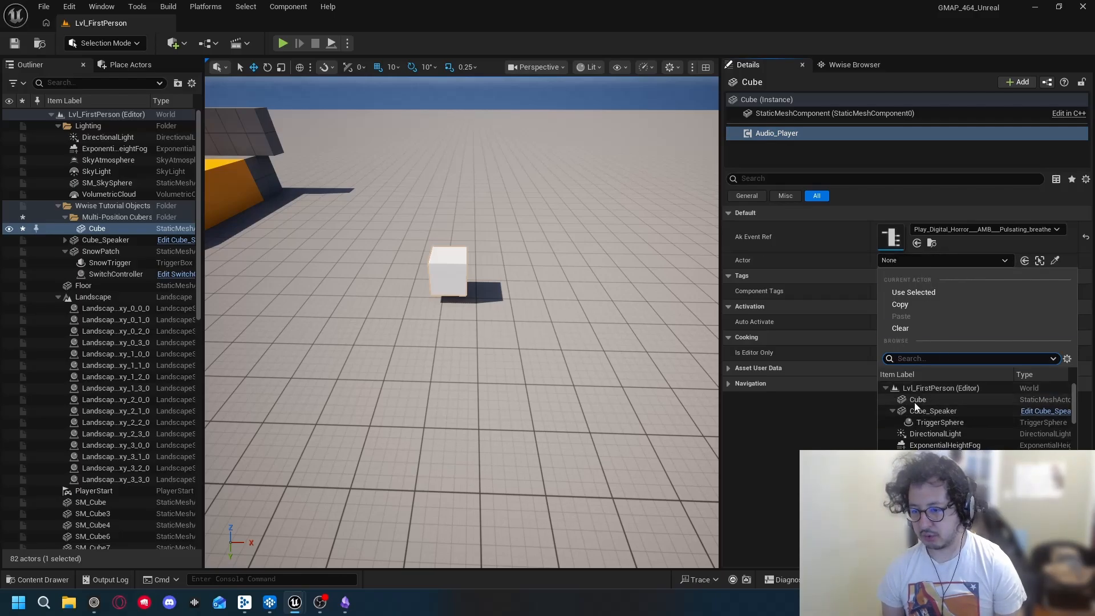
pyautogui.click(893, 411)
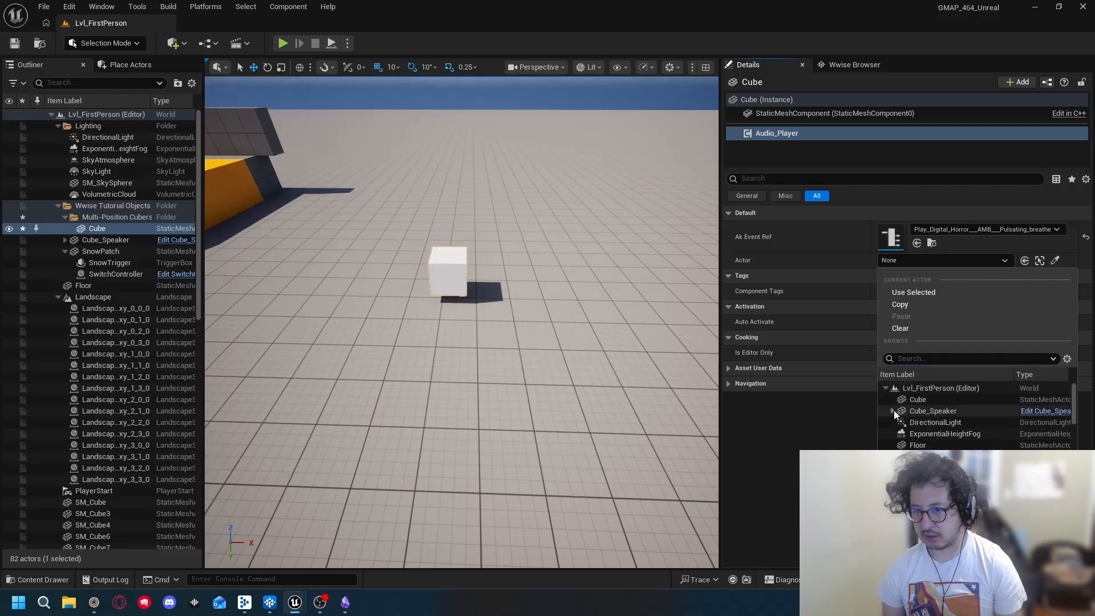
pyautogui.click(914, 196)
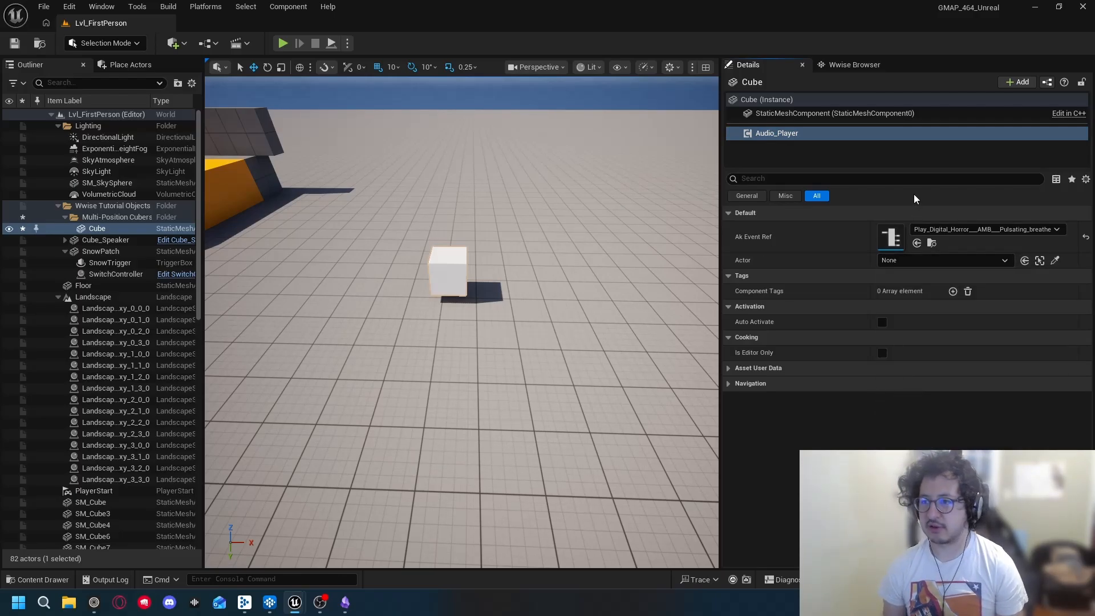
pyautogui.click(1082, 83)
pyautogui.moveTo(97, 229); pyautogui.dragTo(694, 191)
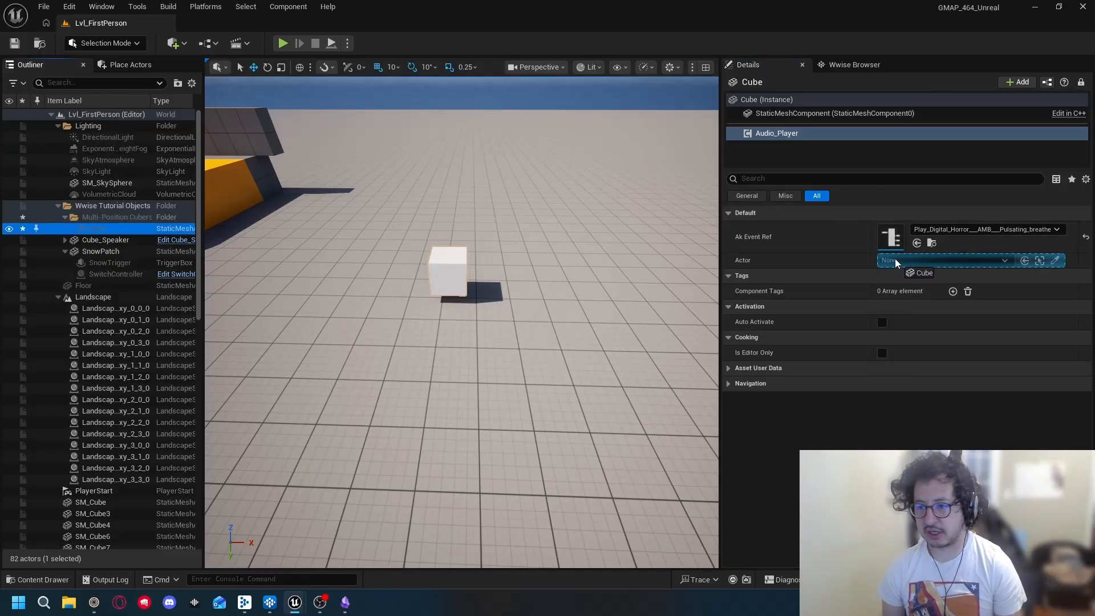
pyautogui.moveTo(894, 259); pyautogui.dragTo(895, 259)
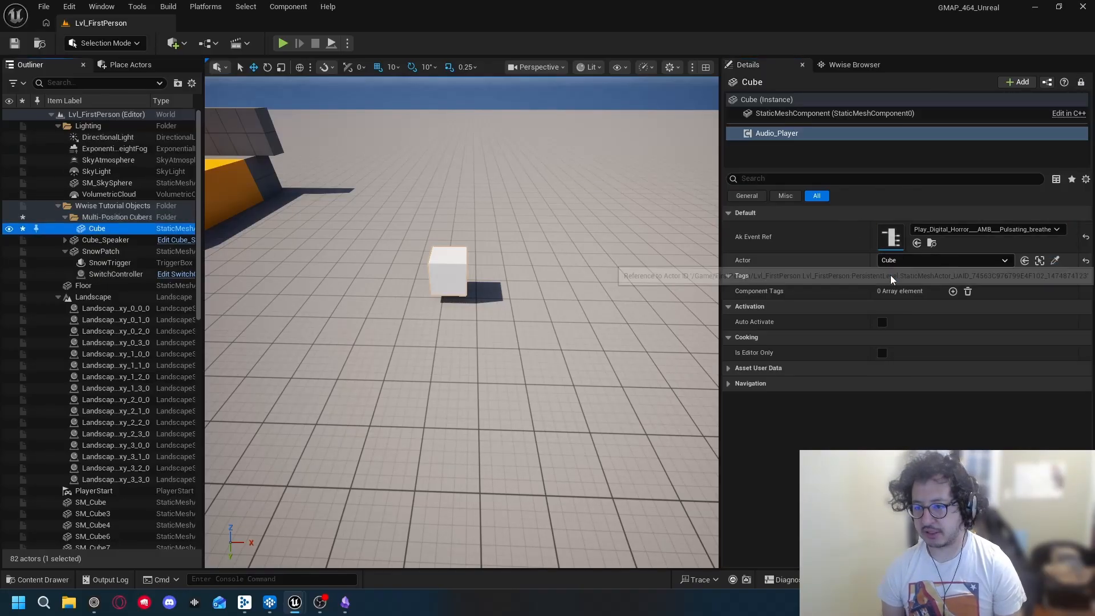
# Step: Play the level, walk up to the new cube to test its sound, and end the play session
pyautogui.click(282, 44)
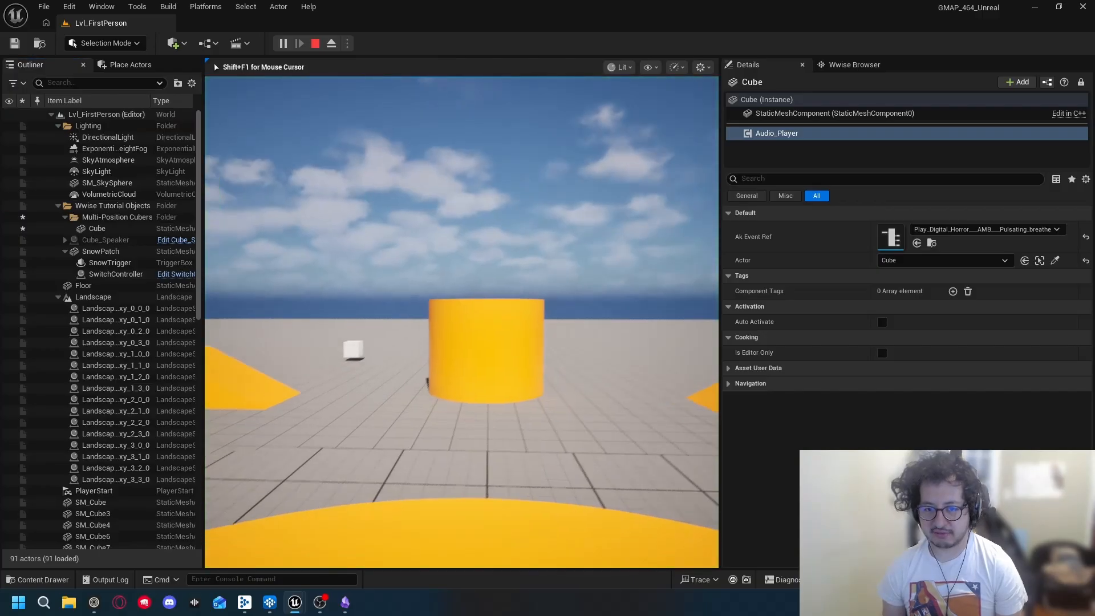
pyautogui.press('w')
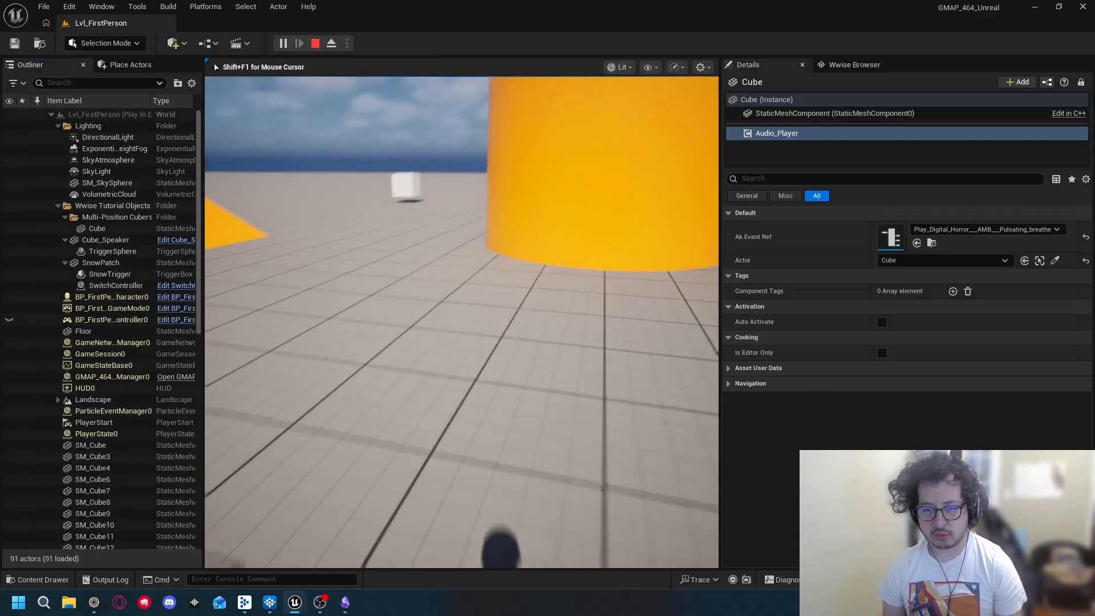
pyautogui.press('w')
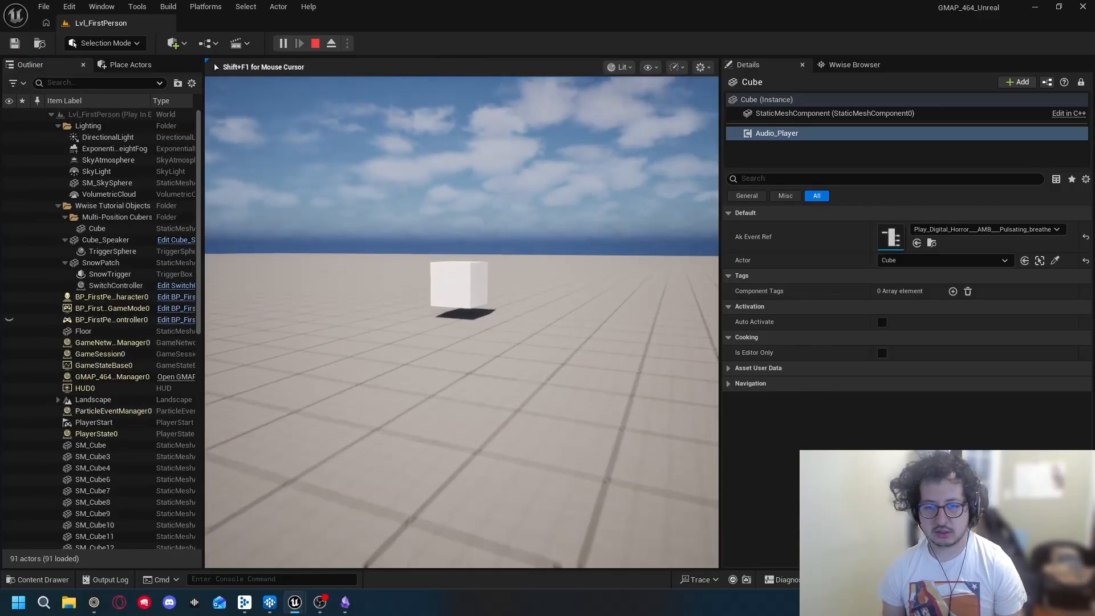
pyautogui.press('w')
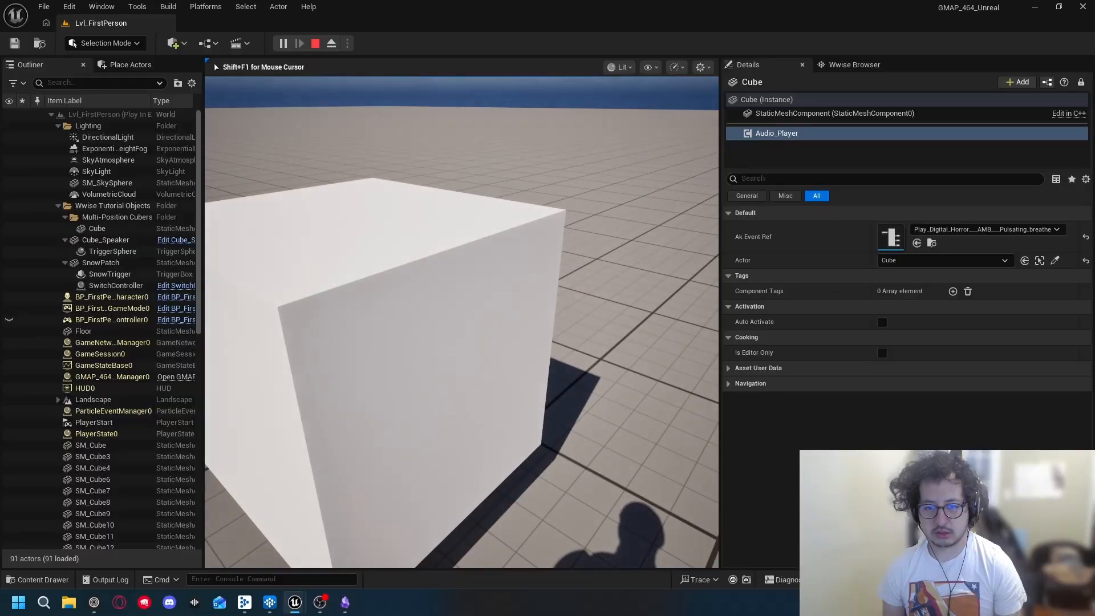
pyautogui.press('Escape')
pyautogui.press('s')
pyautogui.moveTo(536, 179); pyautogui.dragTo(483, 247, button='right')
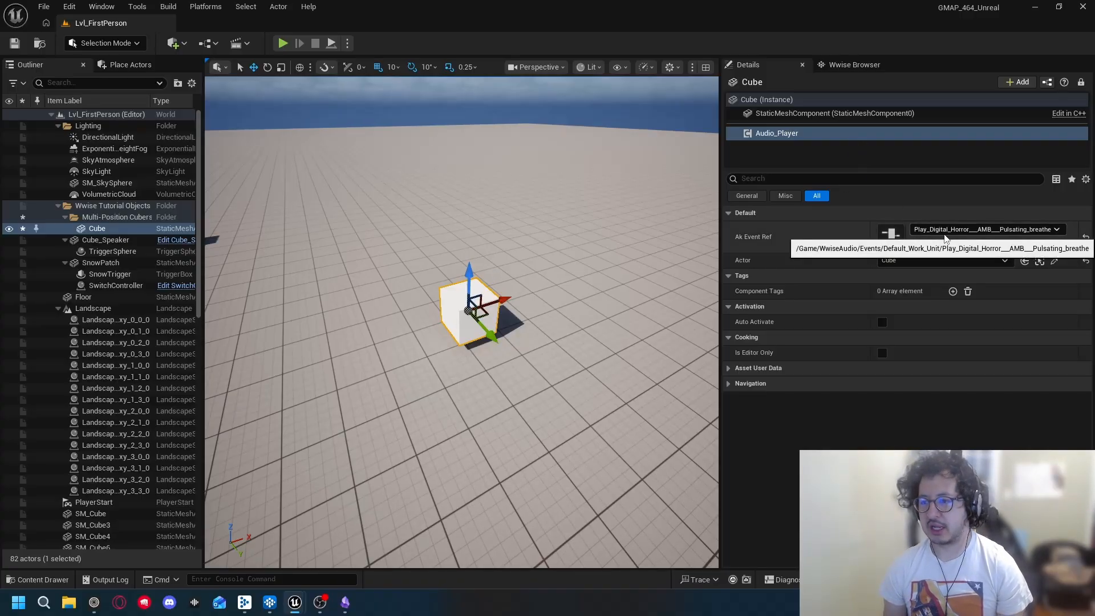
pyautogui.press('d')
pyautogui.moveTo(468, 320); pyautogui.dragTo(383, 268, button='right')
pyautogui.press('w')
pyautogui.press('s')
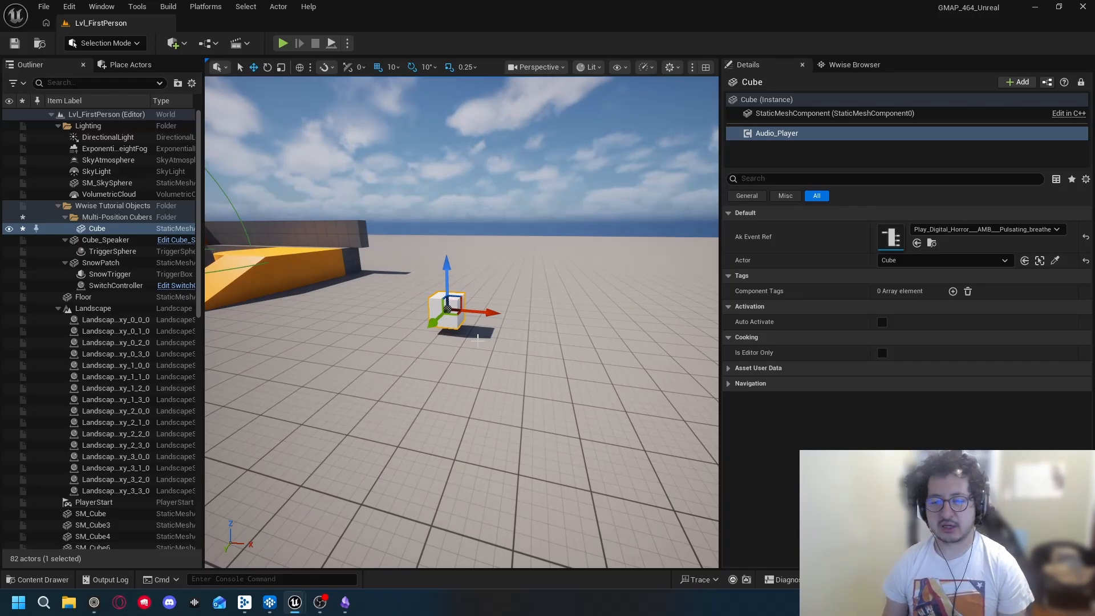
pyautogui.press('d')
pyautogui.moveTo(384, 268); pyautogui.dragTo(319, 278, button='right')
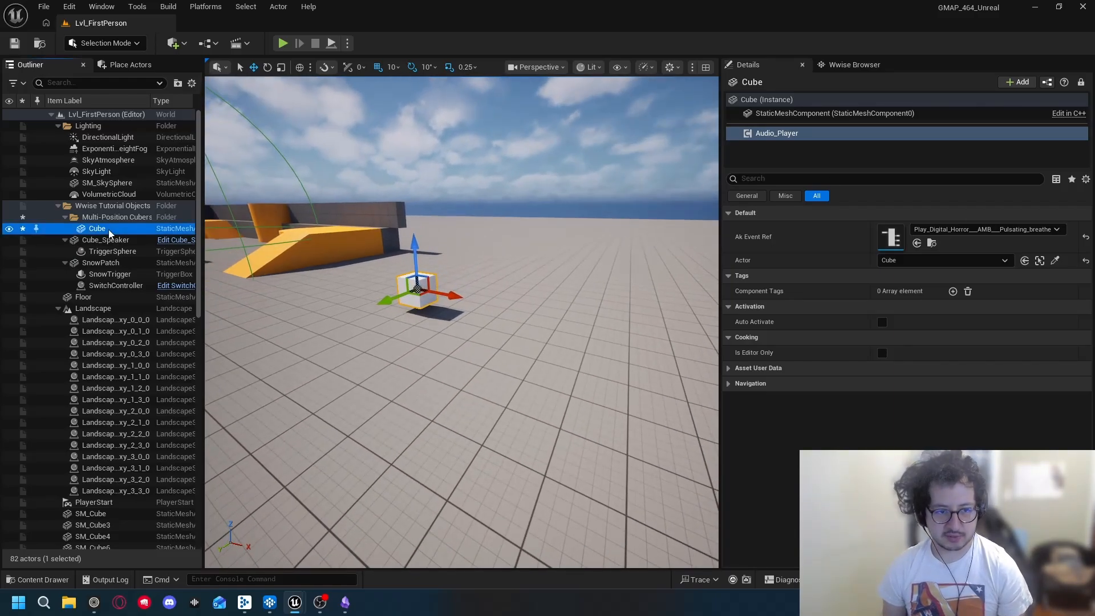
# Step: Duplicate the cube with its Audio_Player component three times and move the Cube4 copy away along the X and Y axes
pyautogui.hotkey('ctrl', 'd')
pyautogui.hotkey('ctrl', 'd')
pyautogui.hotkey('ctrl', 'd')
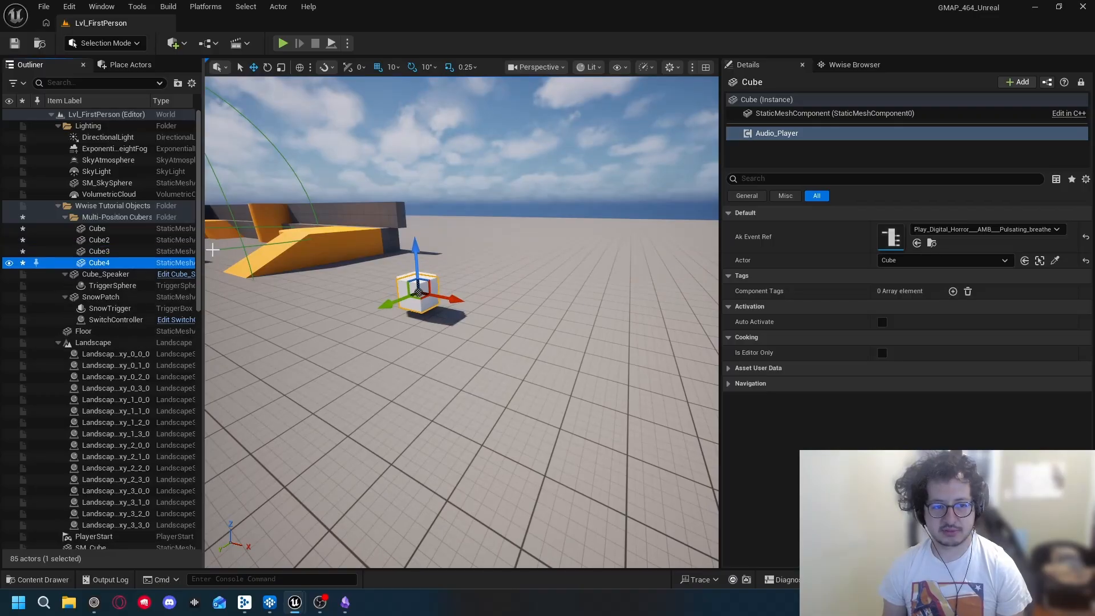
pyautogui.moveTo(381, 311); pyautogui.dragTo(288, 364)
pyautogui.moveTo(379, 333); pyautogui.dragTo(408, 362)
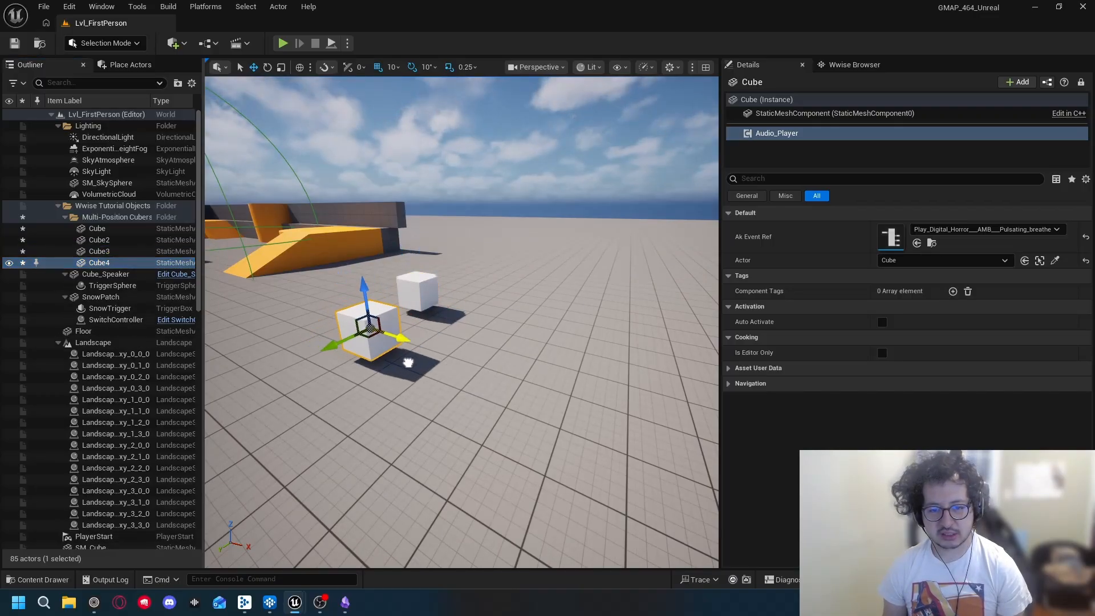
# Step: Move Cube2 along the X axis to stand beside the original cube with a gap between them
pyautogui.click(101, 242)
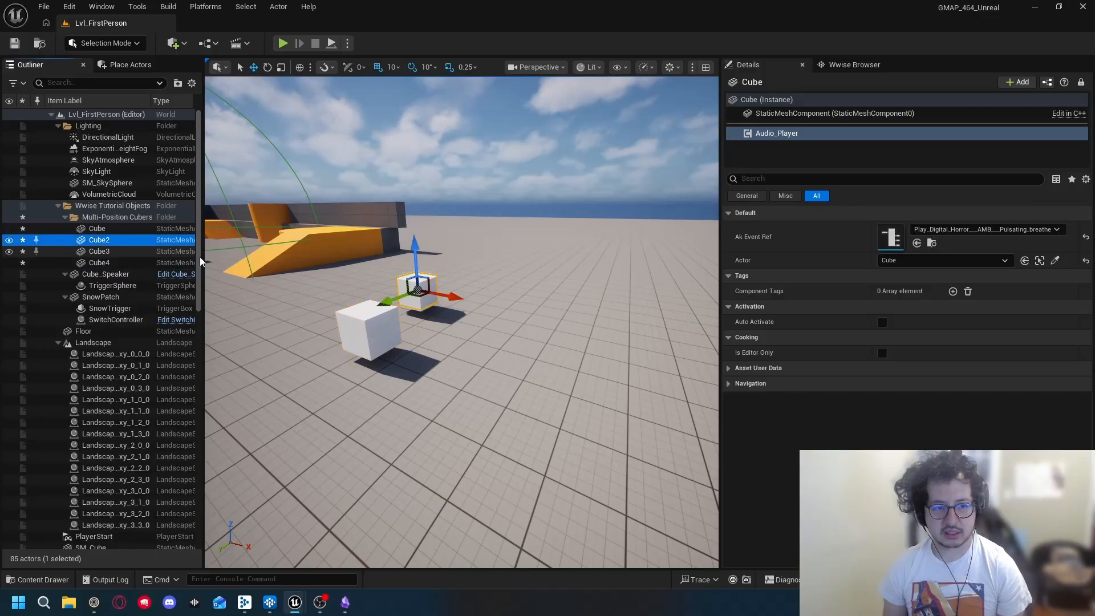
pyautogui.moveTo(466, 299); pyautogui.dragTo(564, 344)
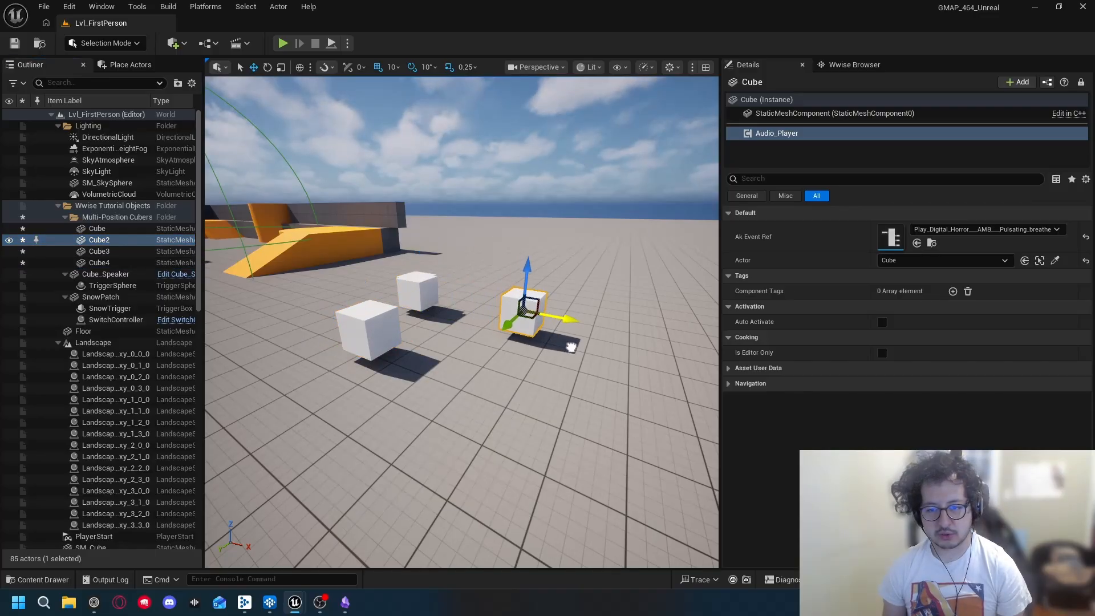
pyautogui.moveTo(436, 348); pyautogui.dragTo(471, 422, button='right')
pyautogui.click(432, 301)
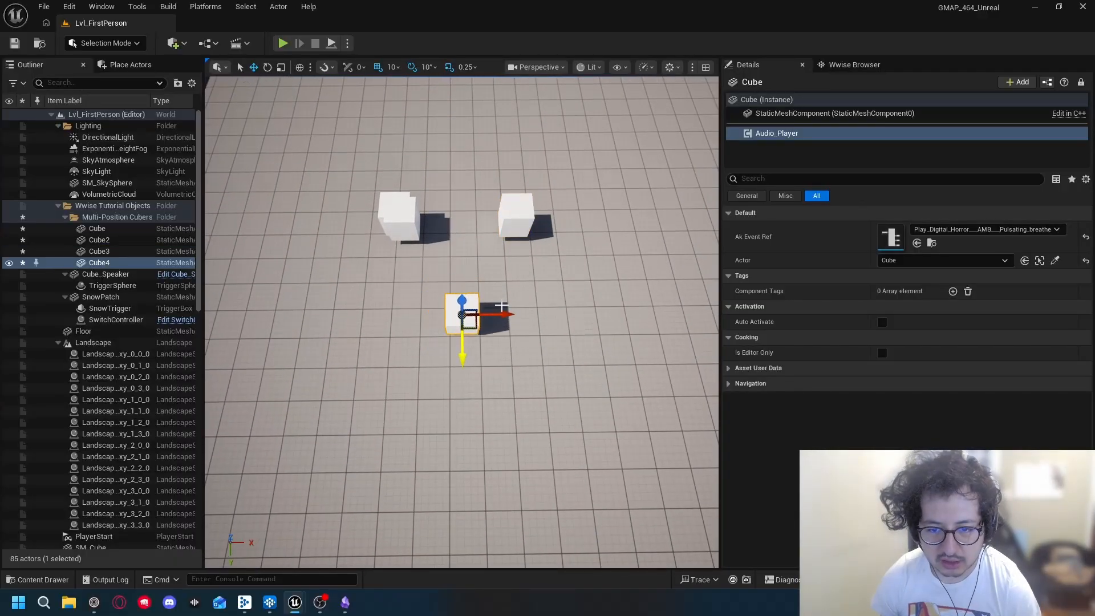
pyautogui.click(520, 216)
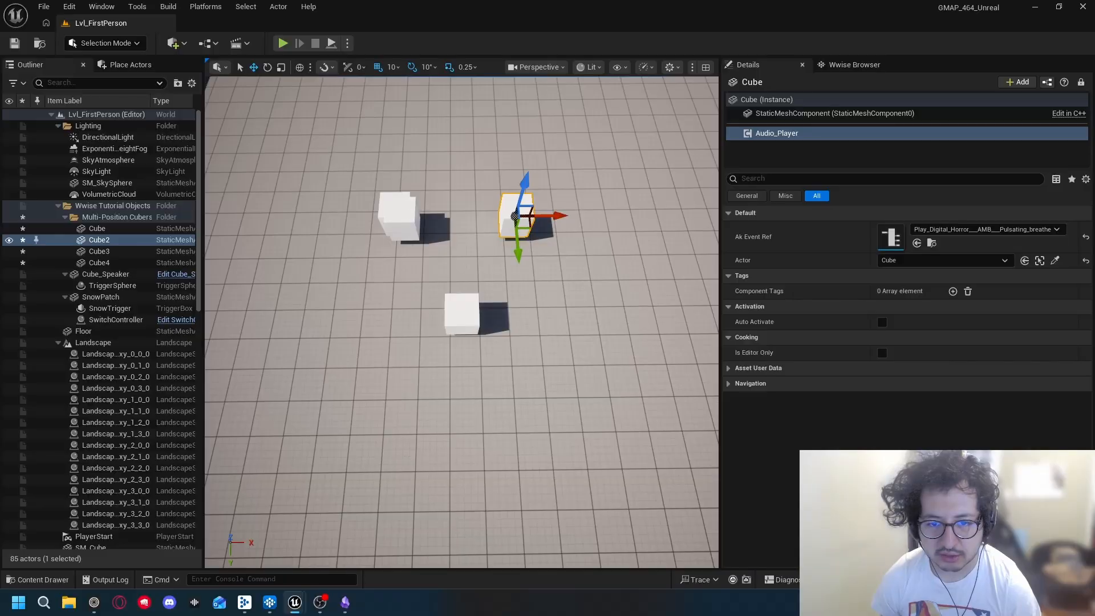
pyautogui.moveTo(395, 217); pyautogui.dragTo(408, 217, button='right')
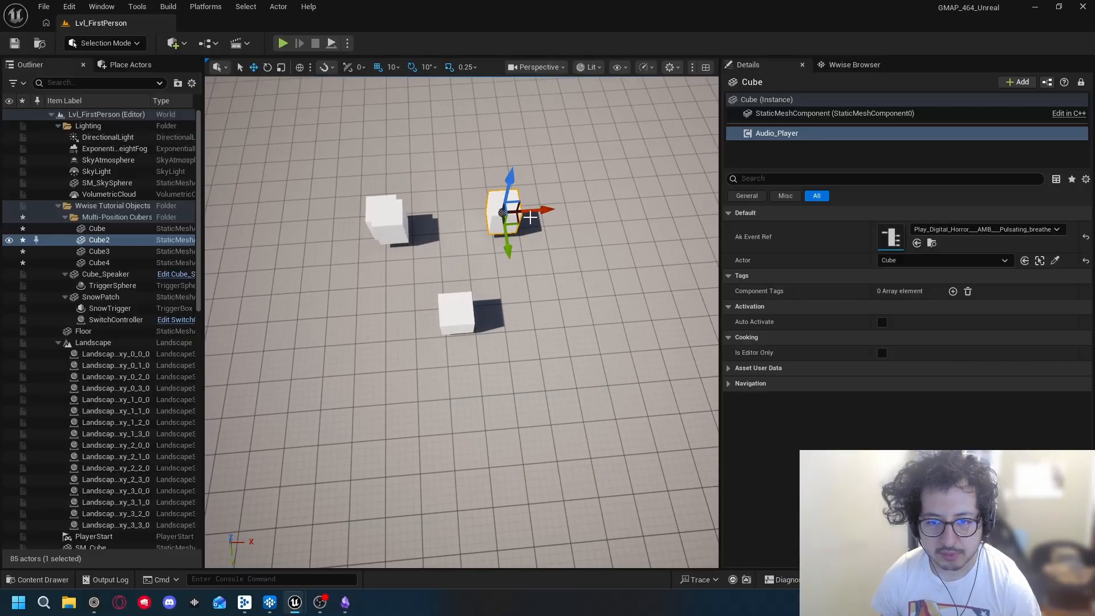
pyautogui.moveTo(543, 210); pyautogui.dragTo(577, 211)
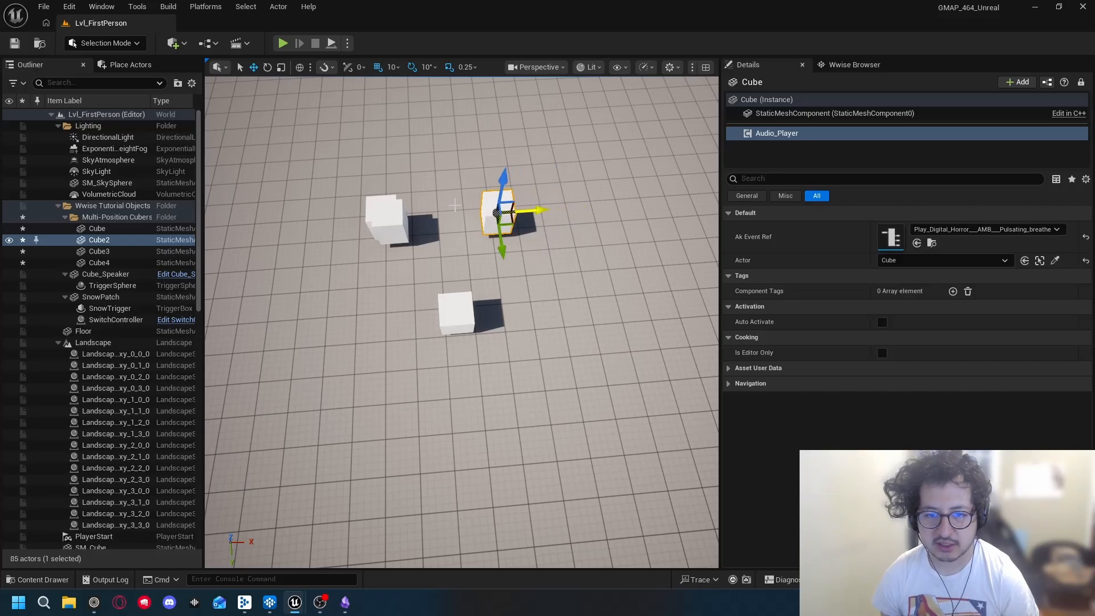
# Step: Move Cube3 along the X and Y axes to the open fourth corner of the square of cubes
pyautogui.click(399, 232)
pyautogui.moveTo(398, 231); pyautogui.dragTo(425, 222, button='right')
pyautogui.moveTo(448, 226); pyautogui.dragTo(608, 197)
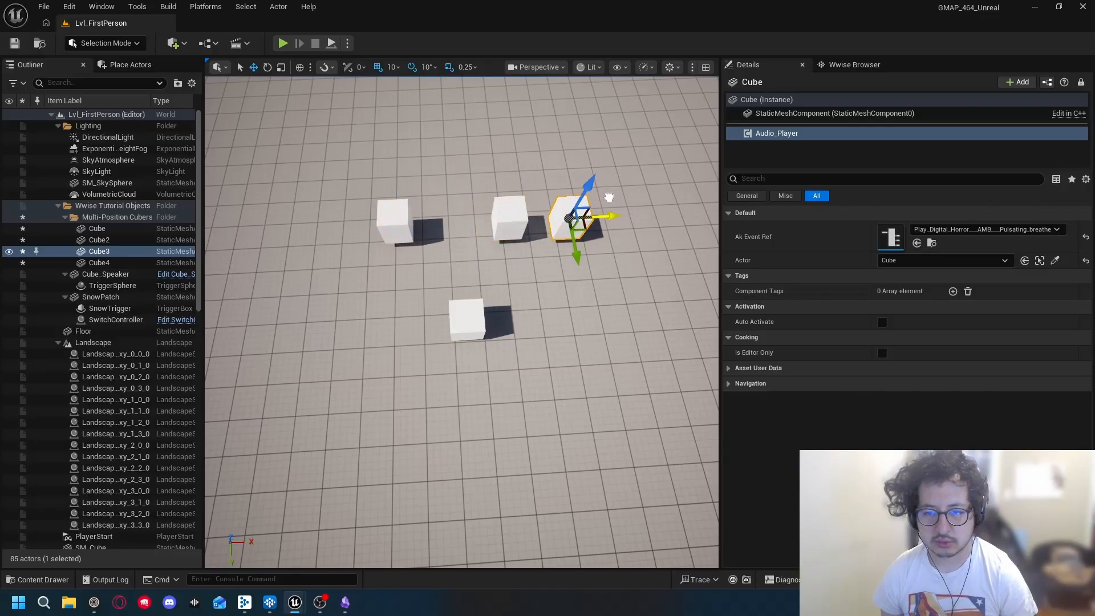
pyautogui.moveTo(575, 253); pyautogui.dragTo(583, 345)
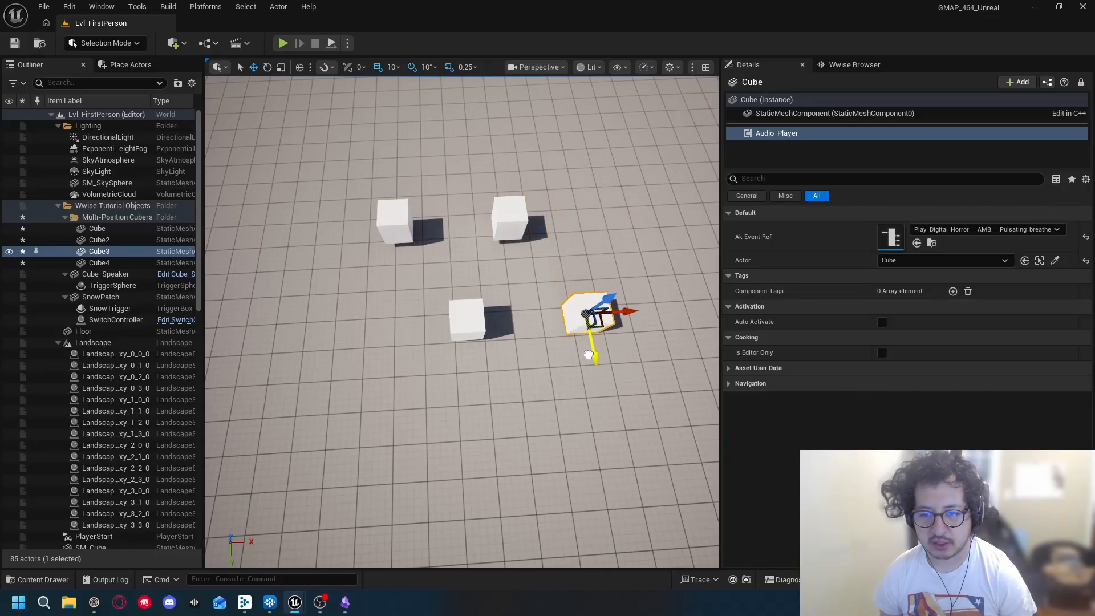
# Step: Fine-tune the positions of Cube and Cube2 so the four cubes form an evenly spaced square
pyautogui.click(405, 216)
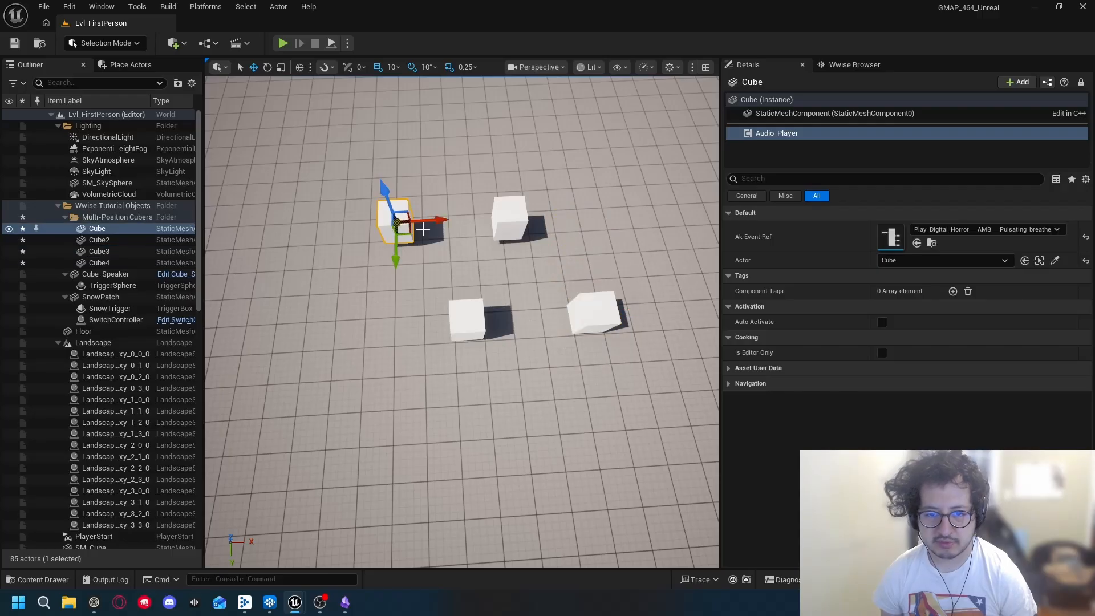
pyautogui.click(575, 266)
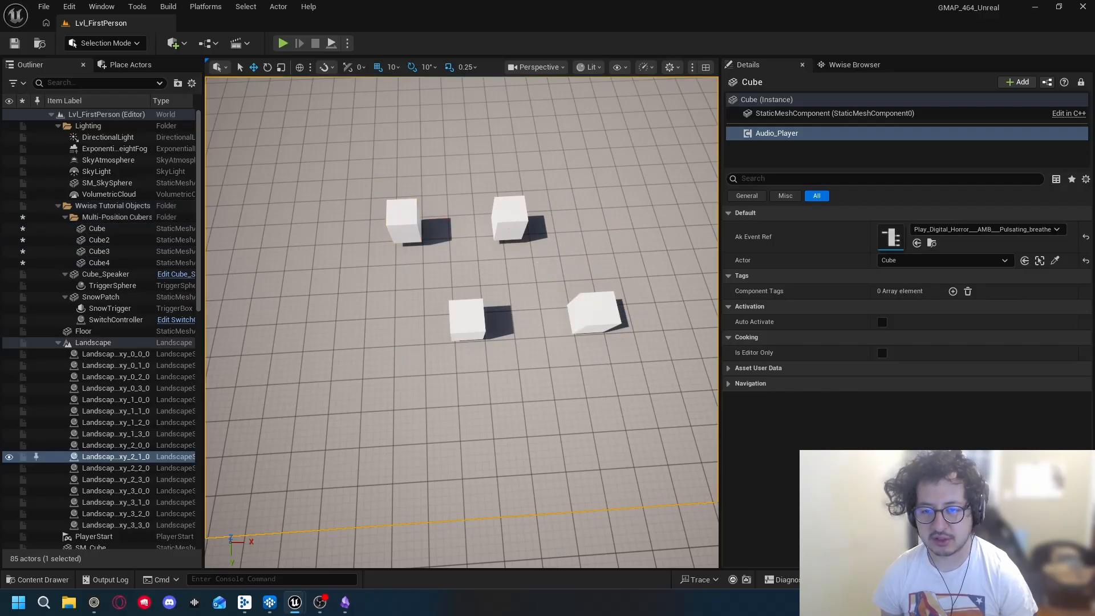
pyautogui.click(513, 220)
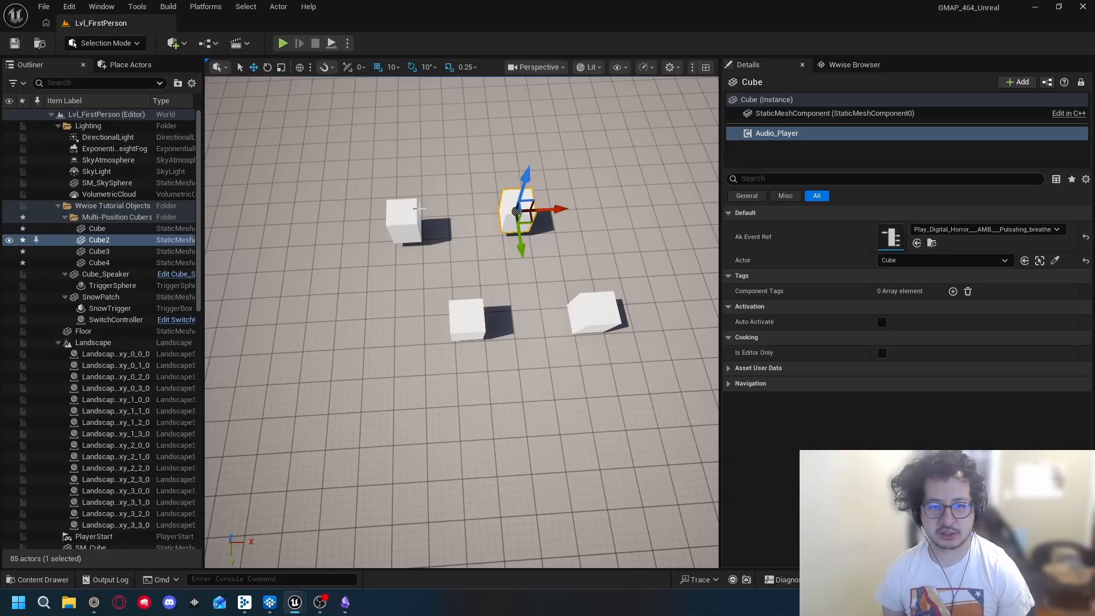
pyautogui.click(404, 213)
pyautogui.click(466, 319)
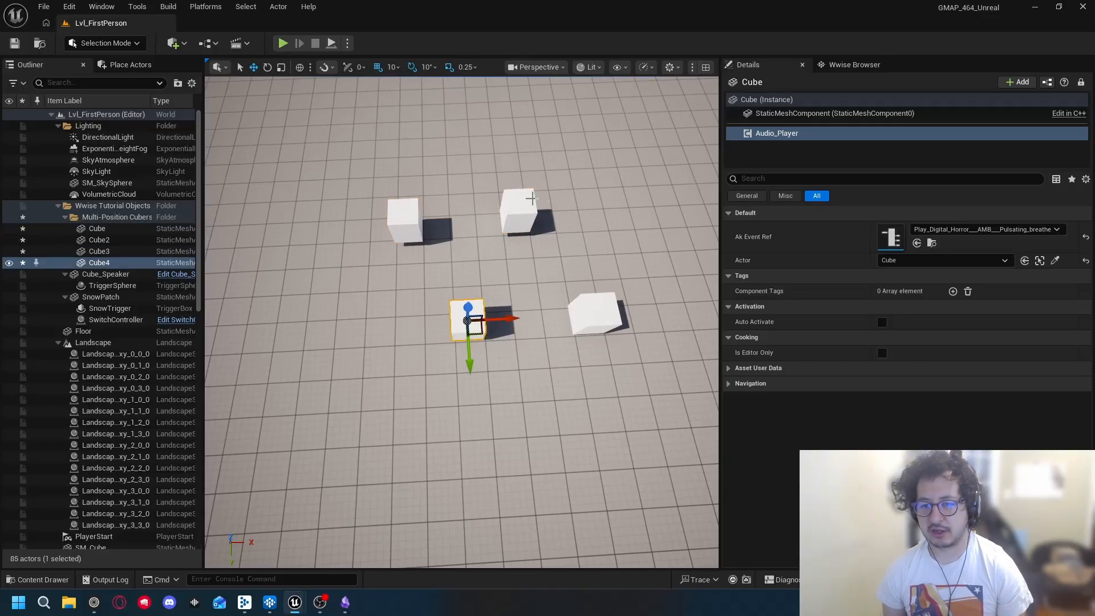
pyautogui.click(515, 218)
pyautogui.click(595, 296)
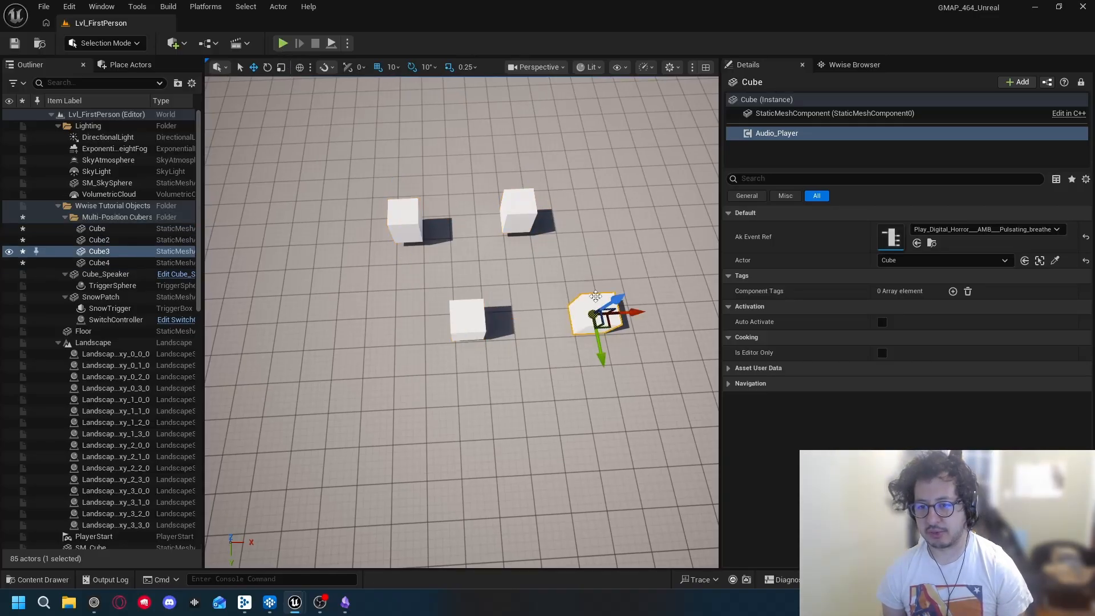
# Step: Play the level, walk among the four cubes to listen to their combined sound, and end the play session
pyautogui.click(283, 43)
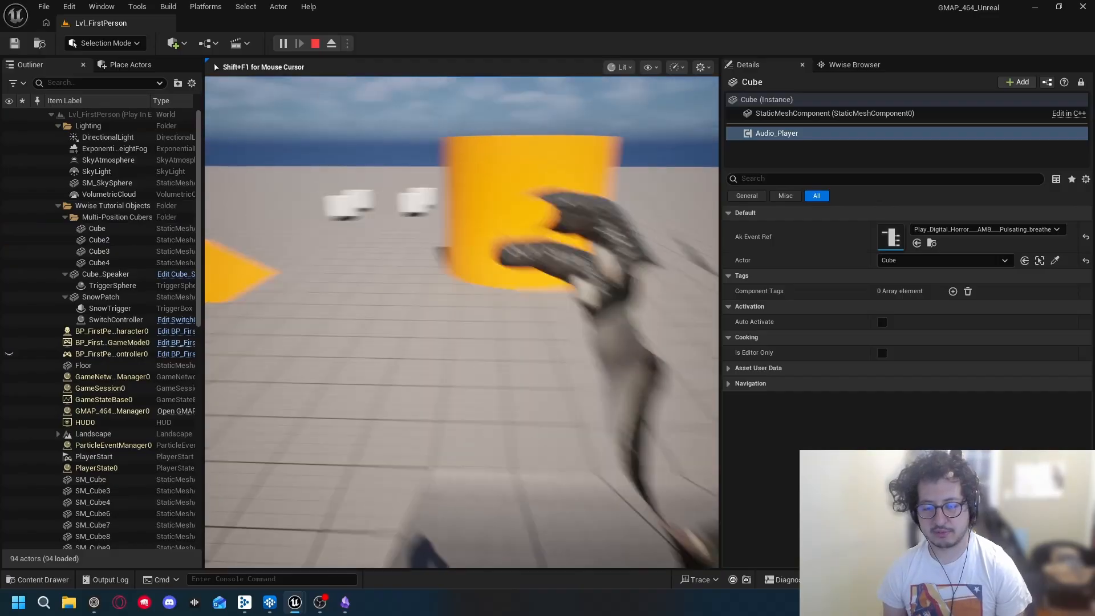
pyautogui.press('w')
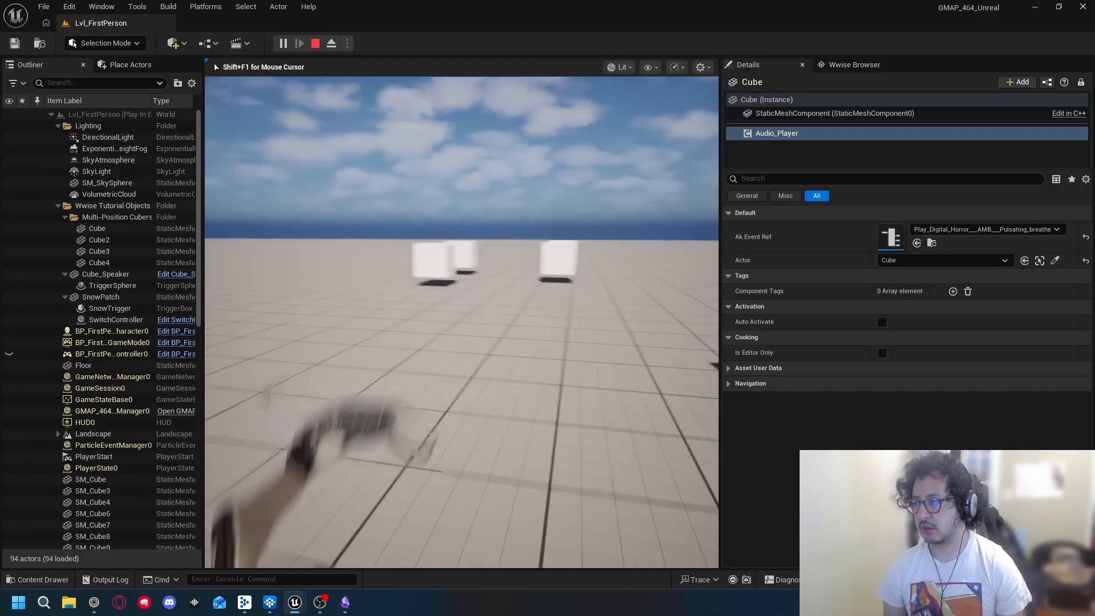
pyautogui.press('w')
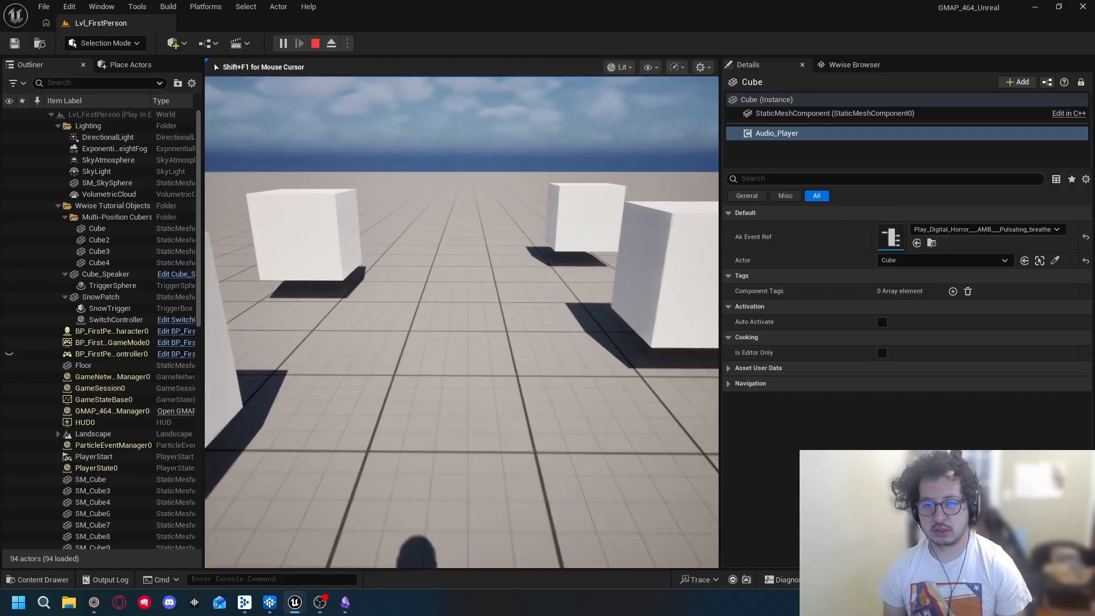
pyautogui.press('w')
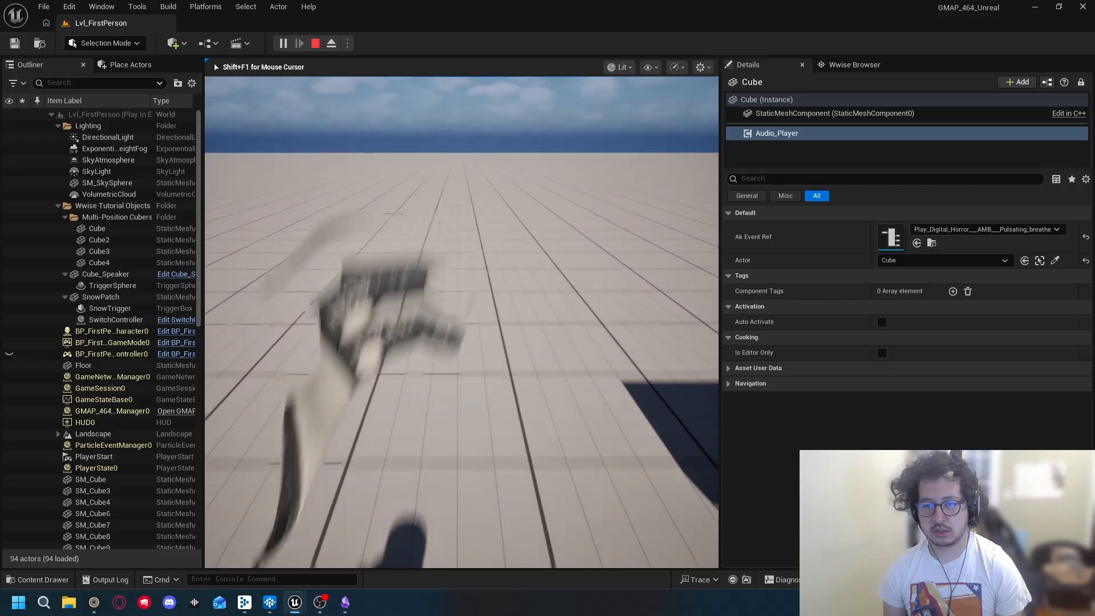
pyautogui.press('w')
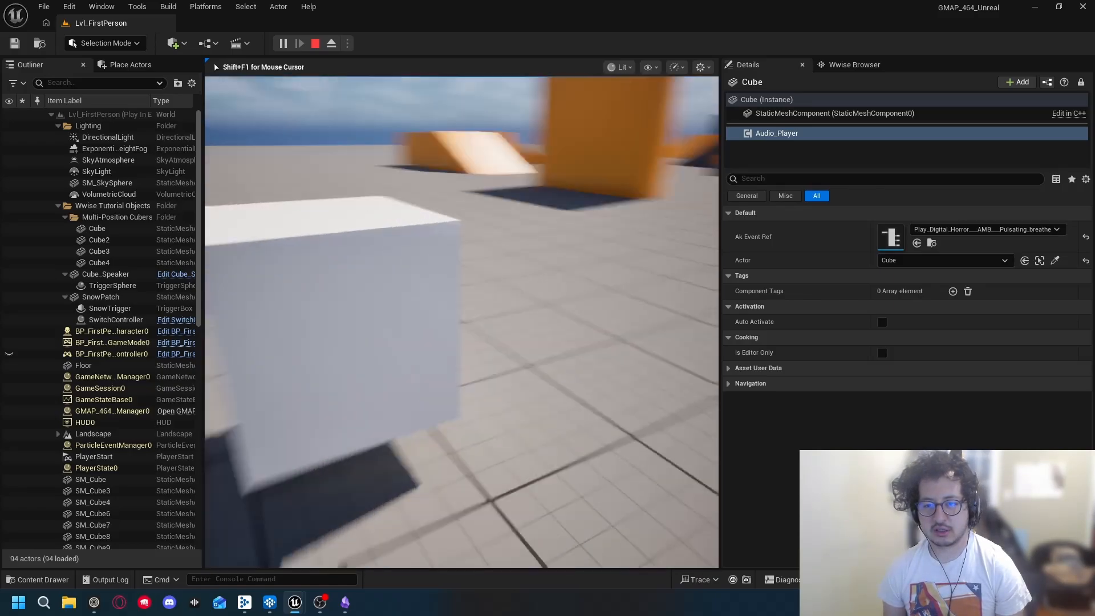
pyautogui.press('w')
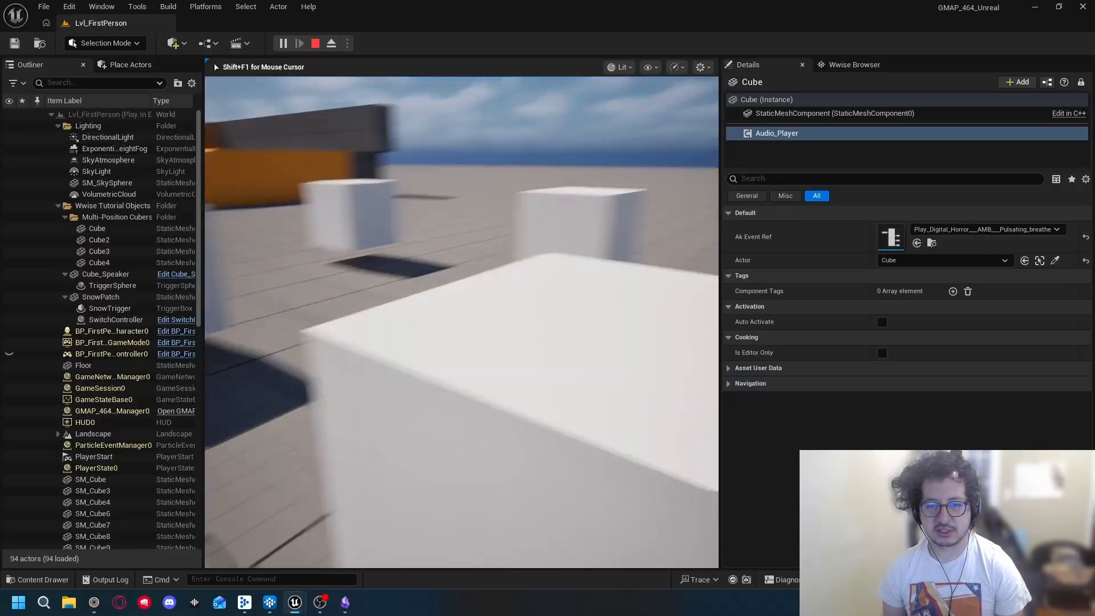
pyautogui.press('w')
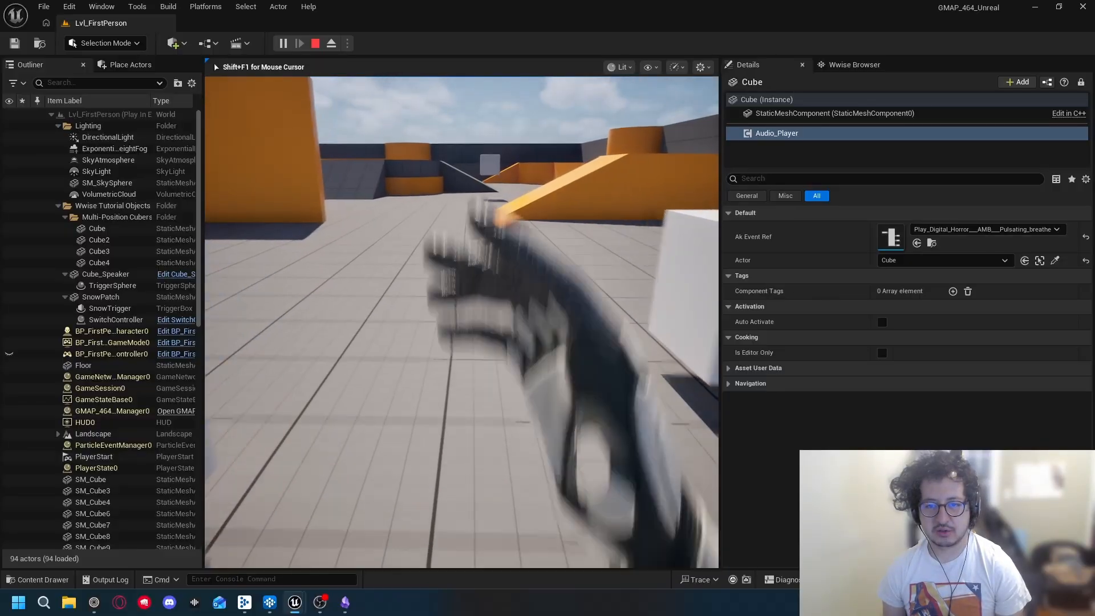
pyautogui.press('s')
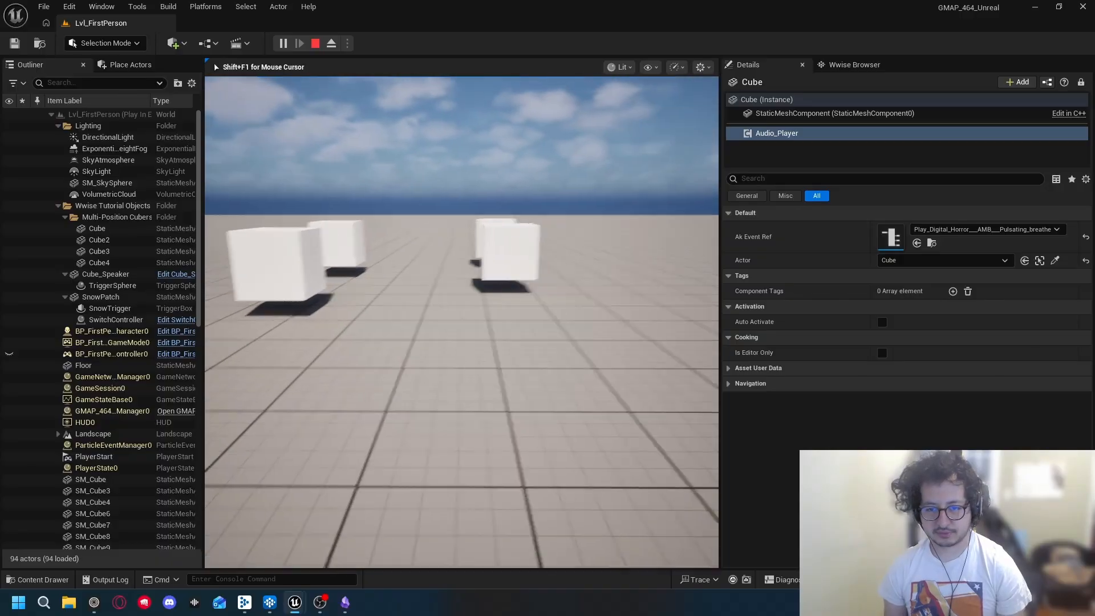
pyautogui.press('Escape')
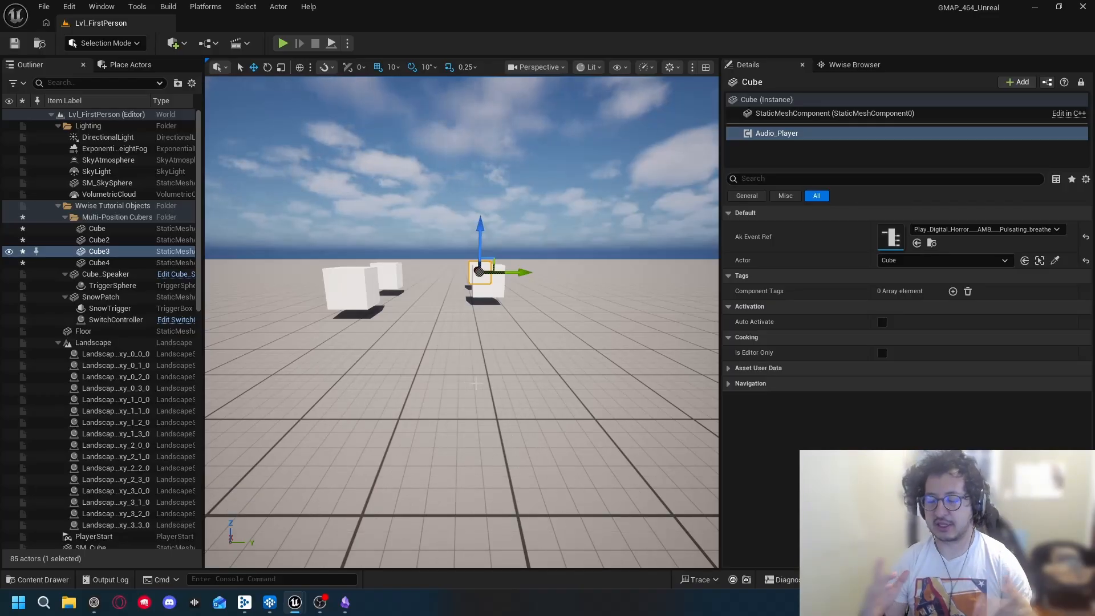
pyautogui.moveTo(457, 371); pyautogui.dragTo(478, 277, button='right')
pyautogui.press('d')
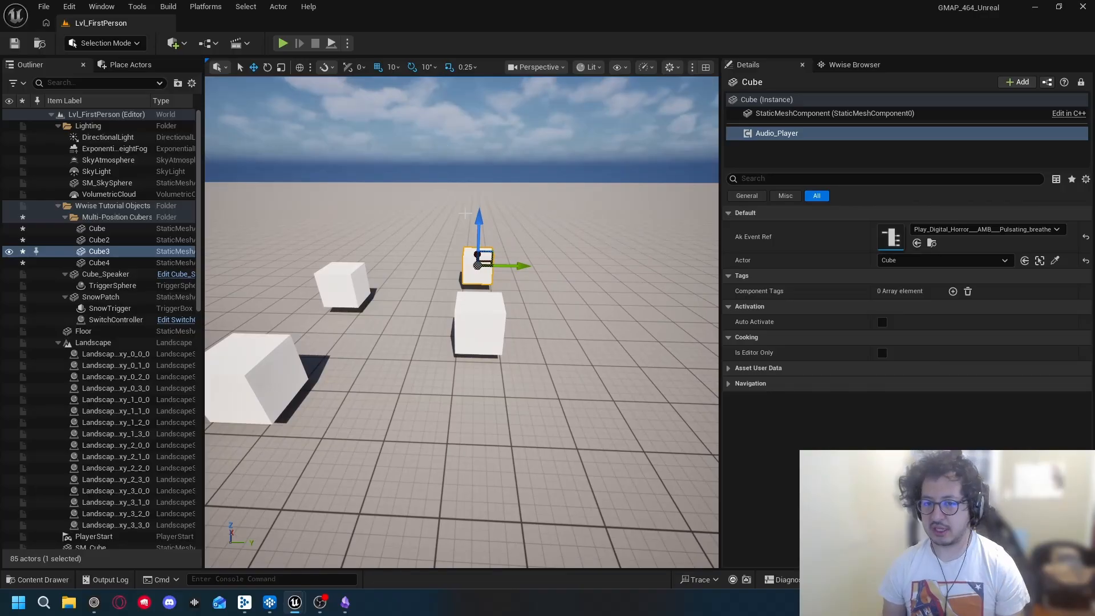
# Step: Switch to the Wwise project and change to the Profiler layout
pyautogui.click(270, 602)
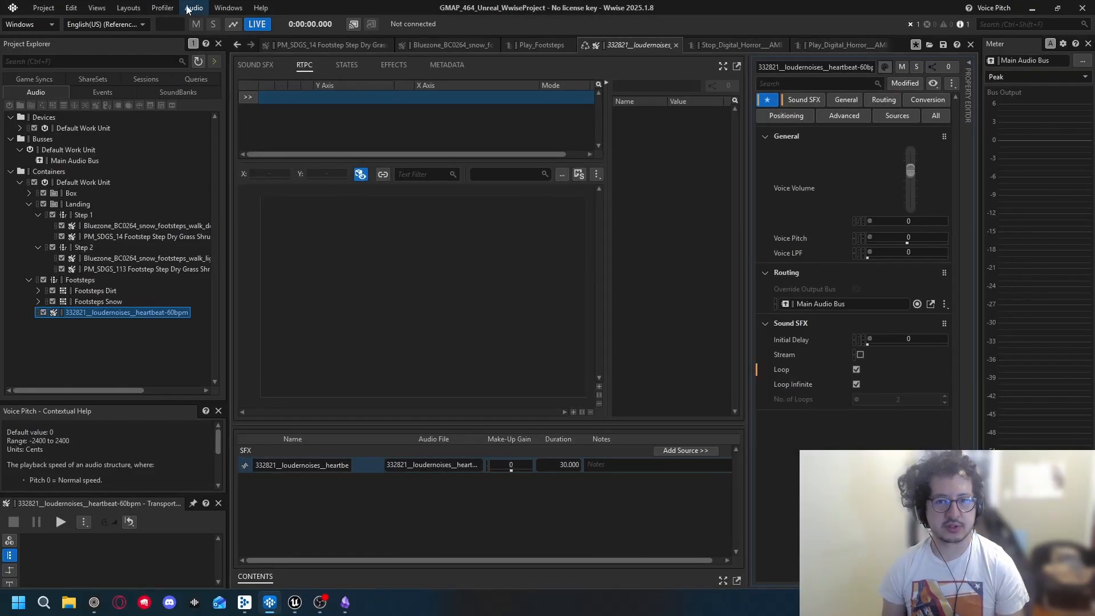
pyautogui.click(163, 8)
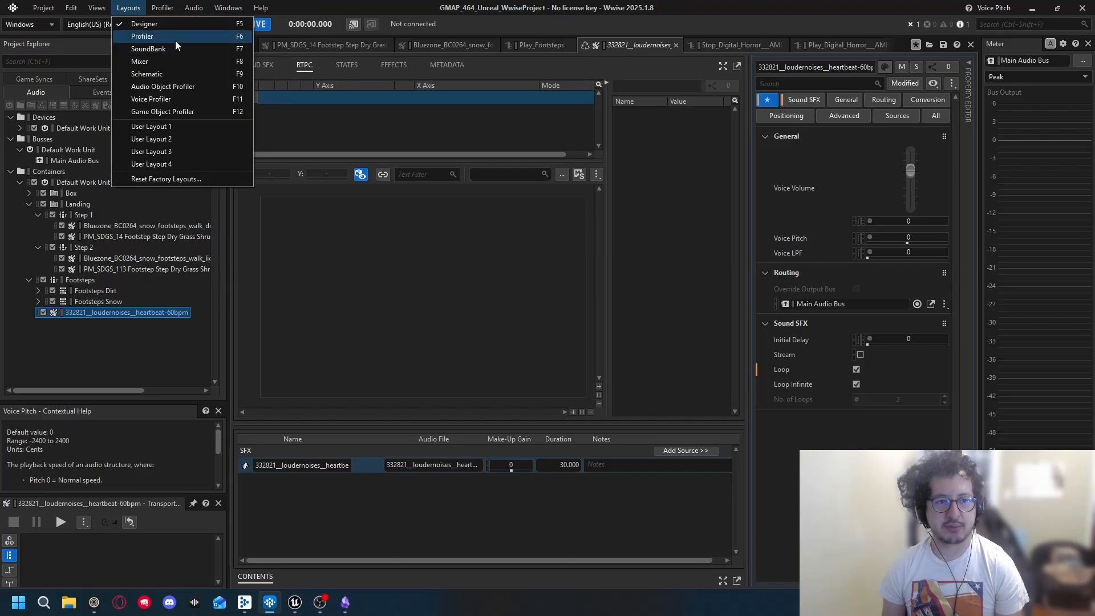
pyautogui.click(173, 38)
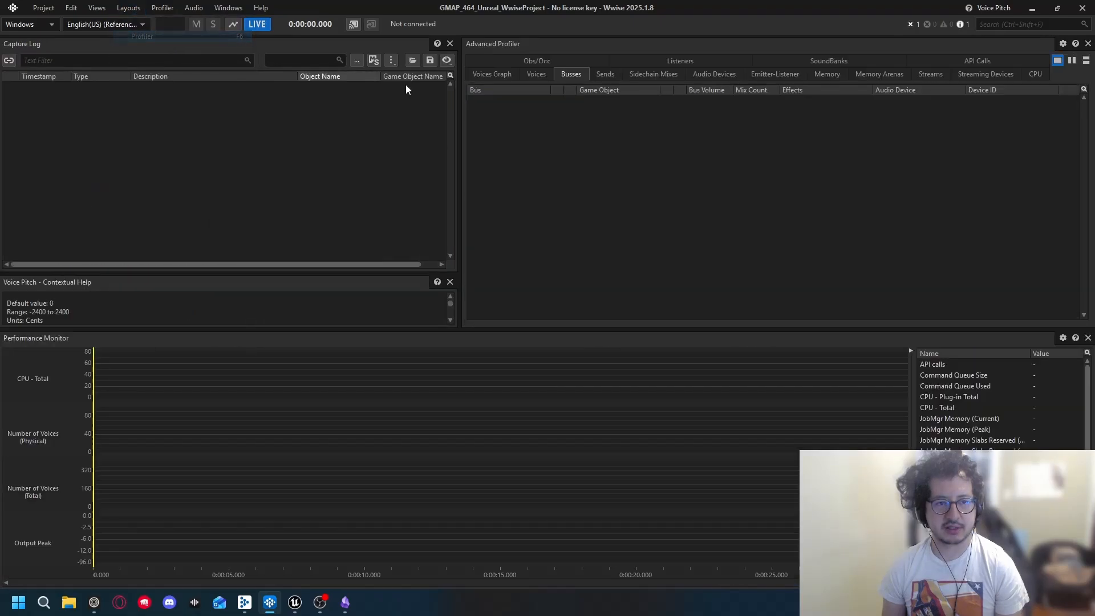
# Step: Connect Wwise to the local GMAP_464_Unreal (Editor) remote session in Profile and Edit mode with capture started
pyautogui.click(354, 24)
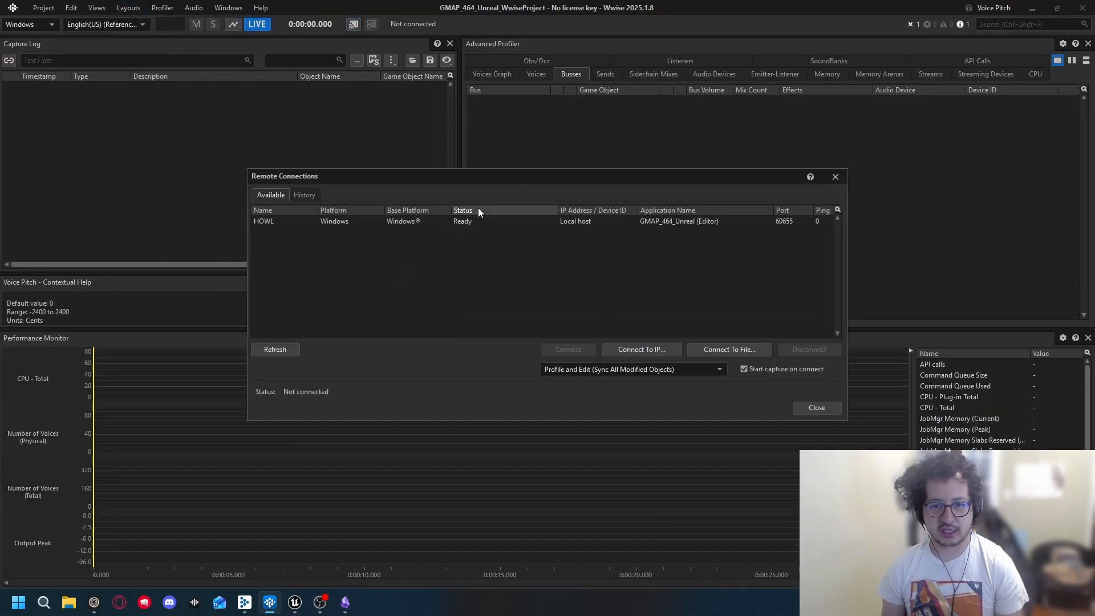
pyautogui.click(420, 222)
pyautogui.click(567, 349)
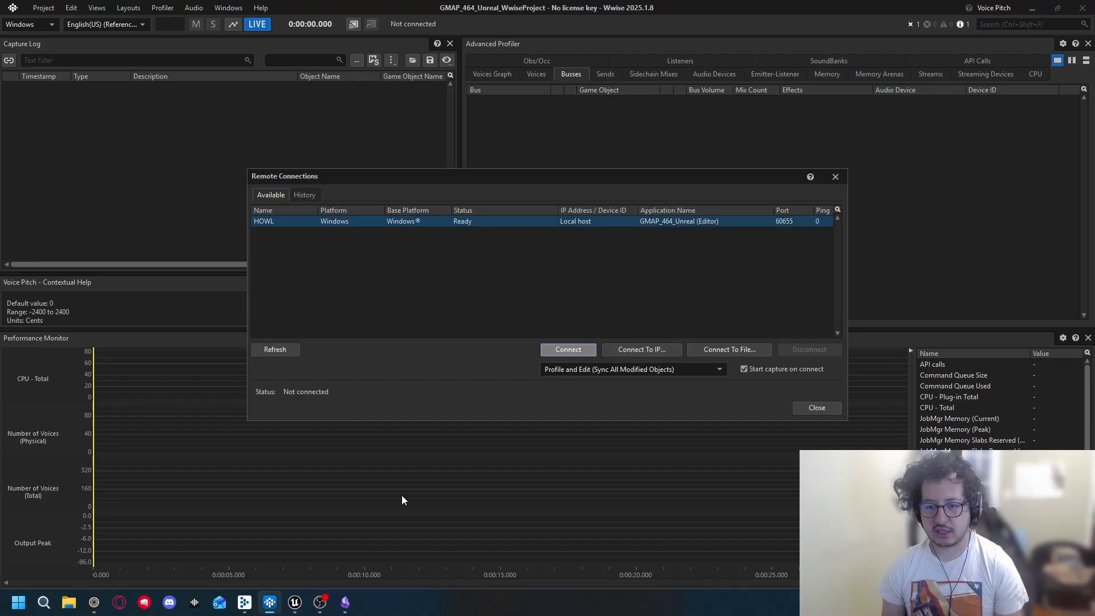
# Step: Switch to the Unreal level editor and float its window over Wwise, leaving the Capture Log and Performance Monitor in view
pyautogui.moveTo(295, 602)
pyautogui.click(244, 548)
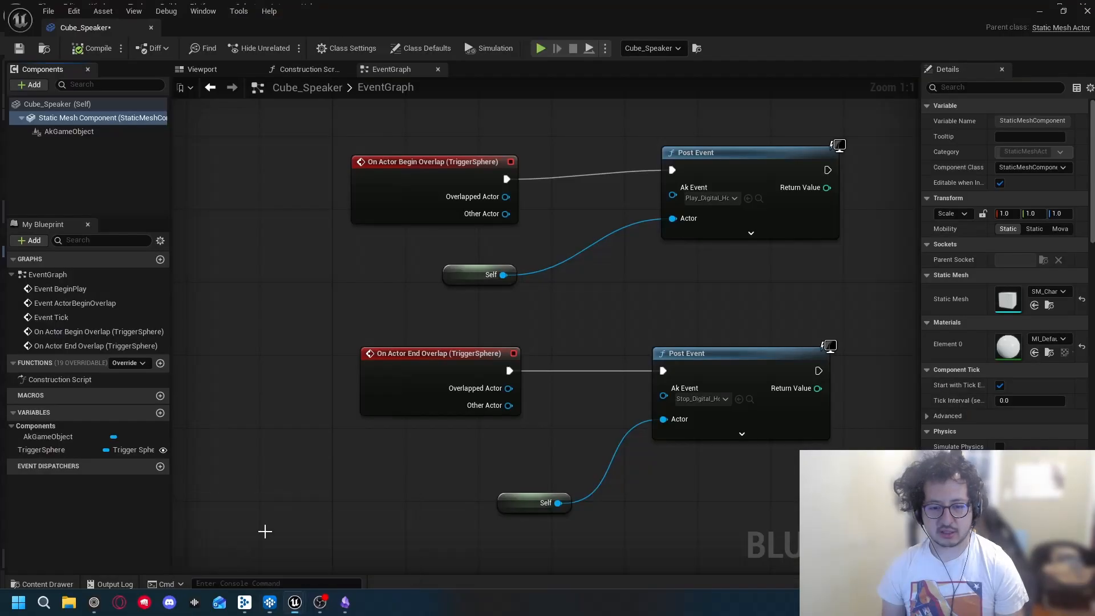
pyautogui.moveTo(611, 5); pyautogui.dragTo(665, 162)
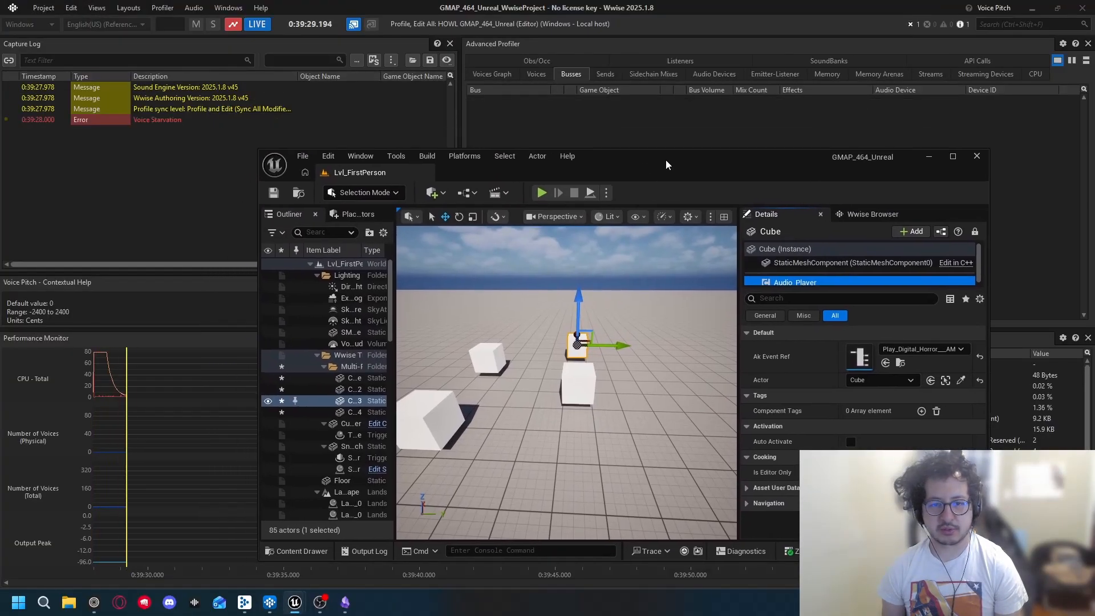
# Step: Play the level, walk among the four cubes during the Wwise capture, end the play session, and minimize the level editor window
pyautogui.click(541, 192)
pyautogui.click(583, 329)
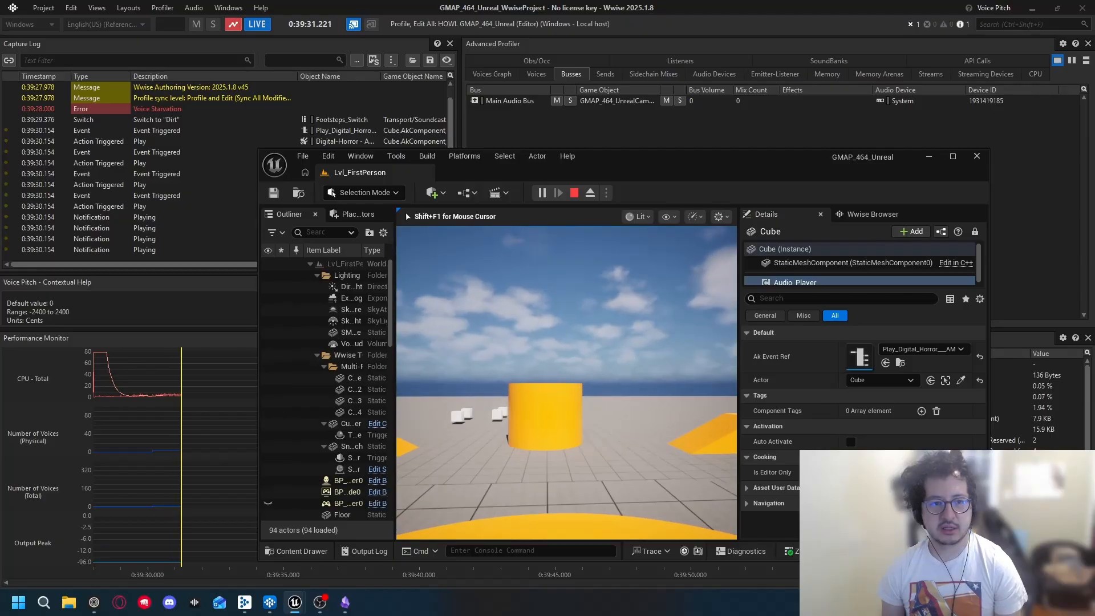
pyautogui.press('w')
pyautogui.press('w')
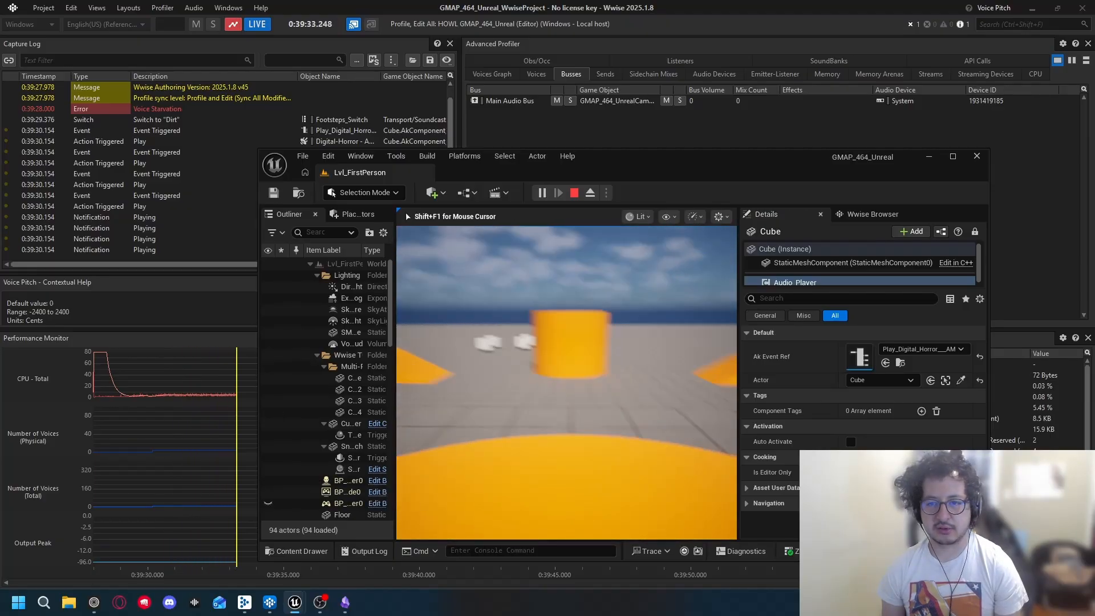
pyautogui.press('w')
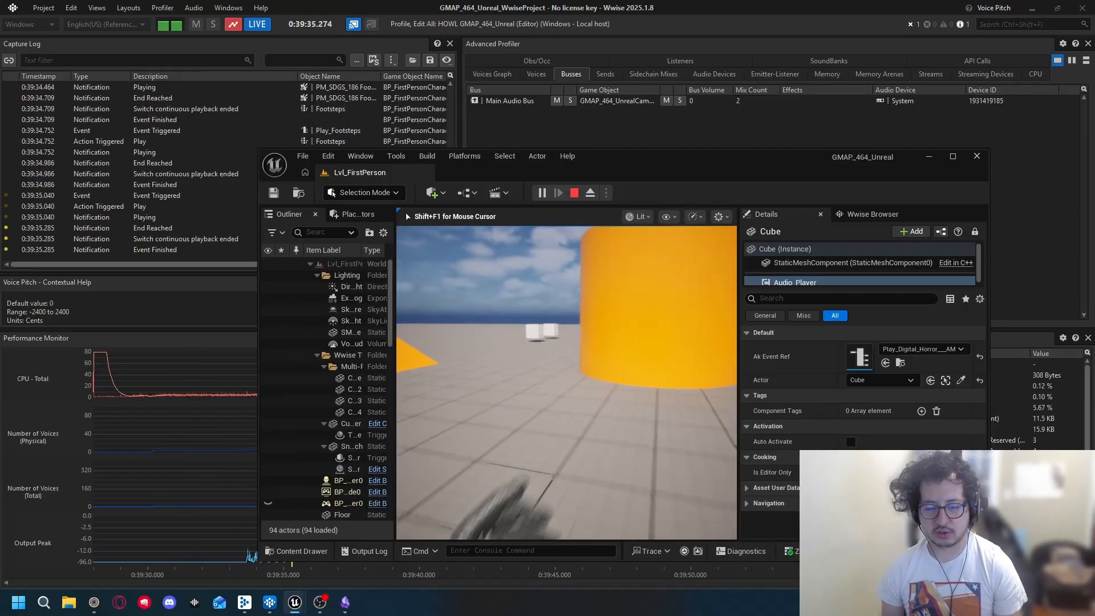
pyautogui.press('w')
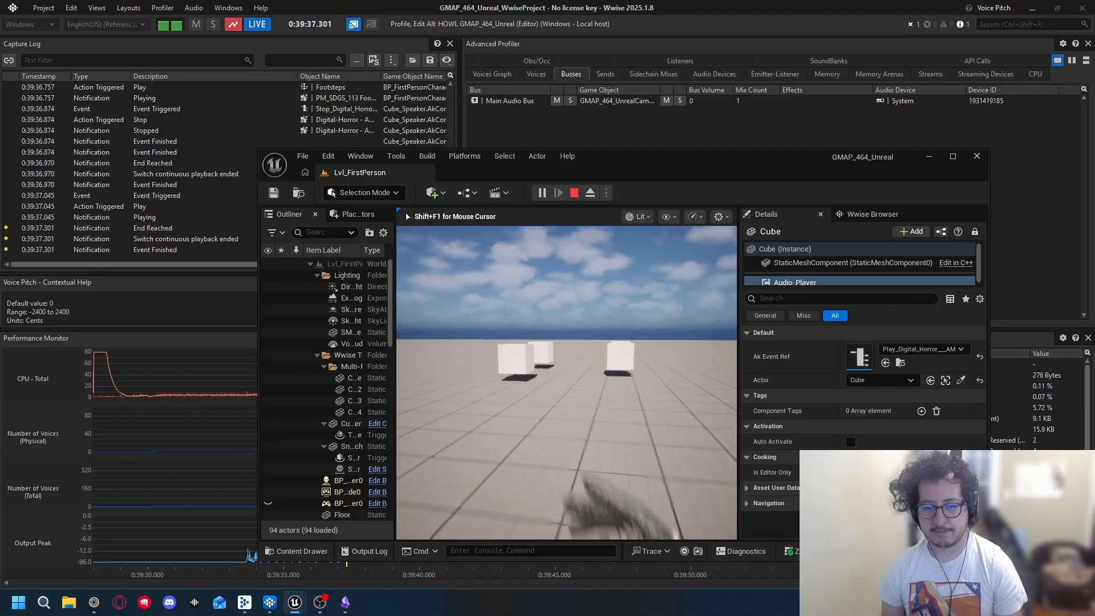
pyautogui.press('w')
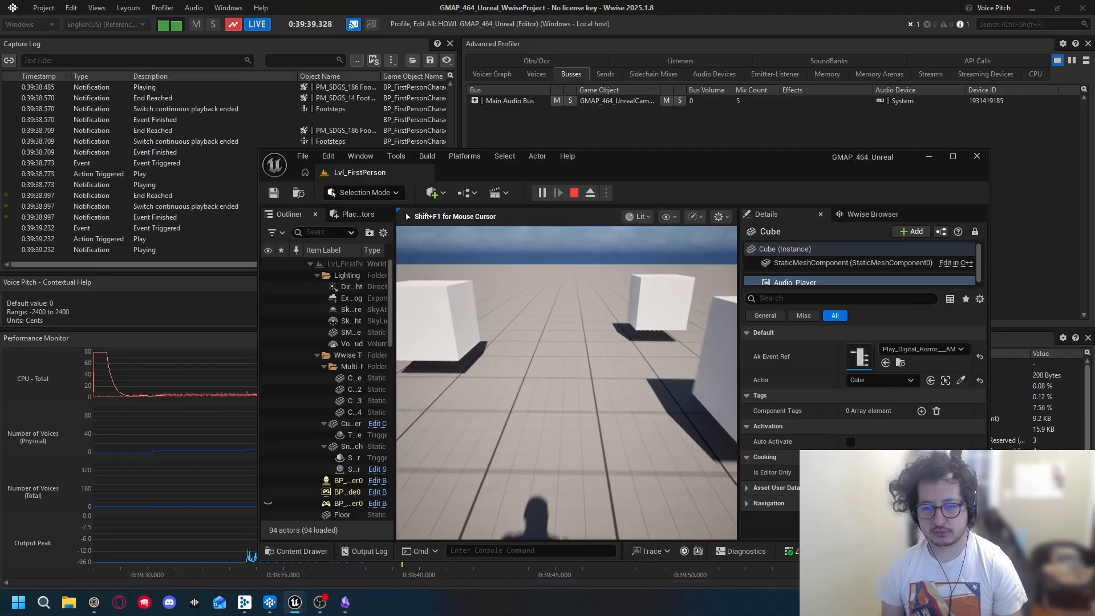
pyautogui.press('w')
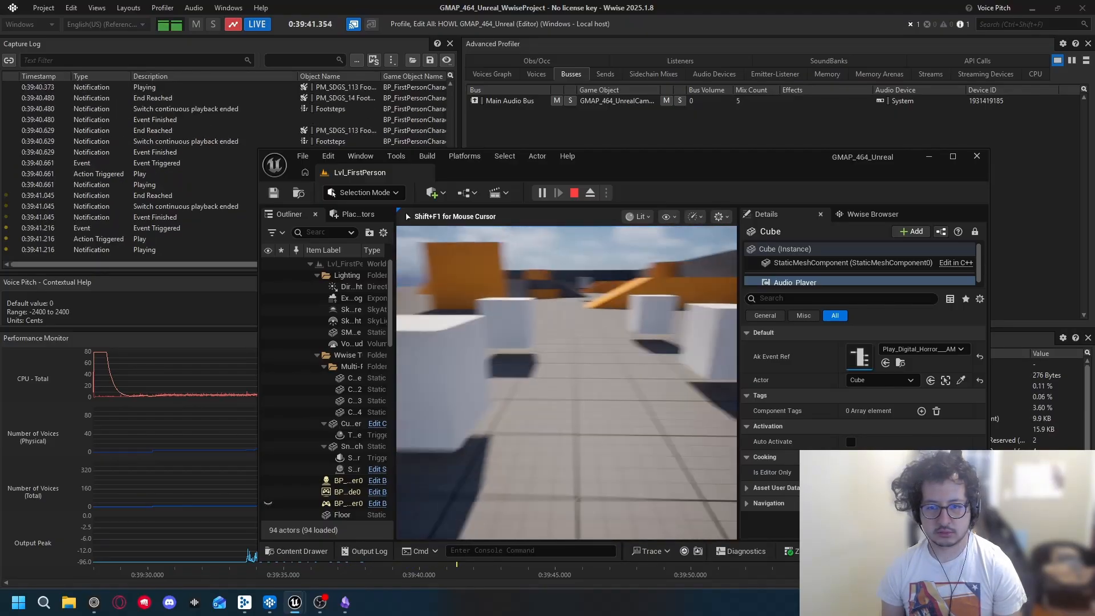
pyautogui.press('w')
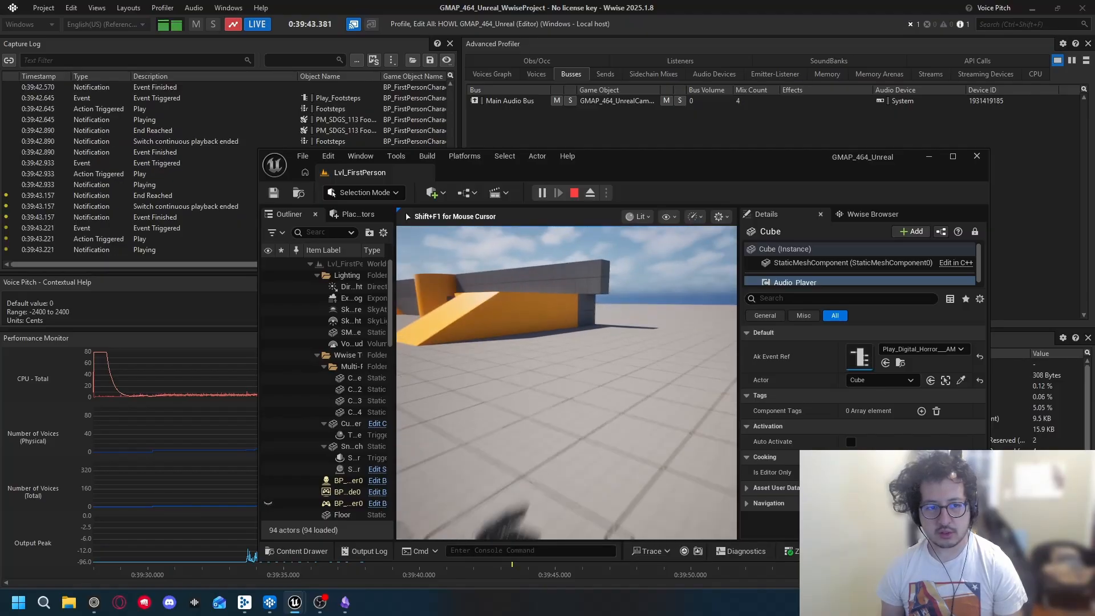
pyautogui.press('Escape')
pyautogui.click(927, 157)
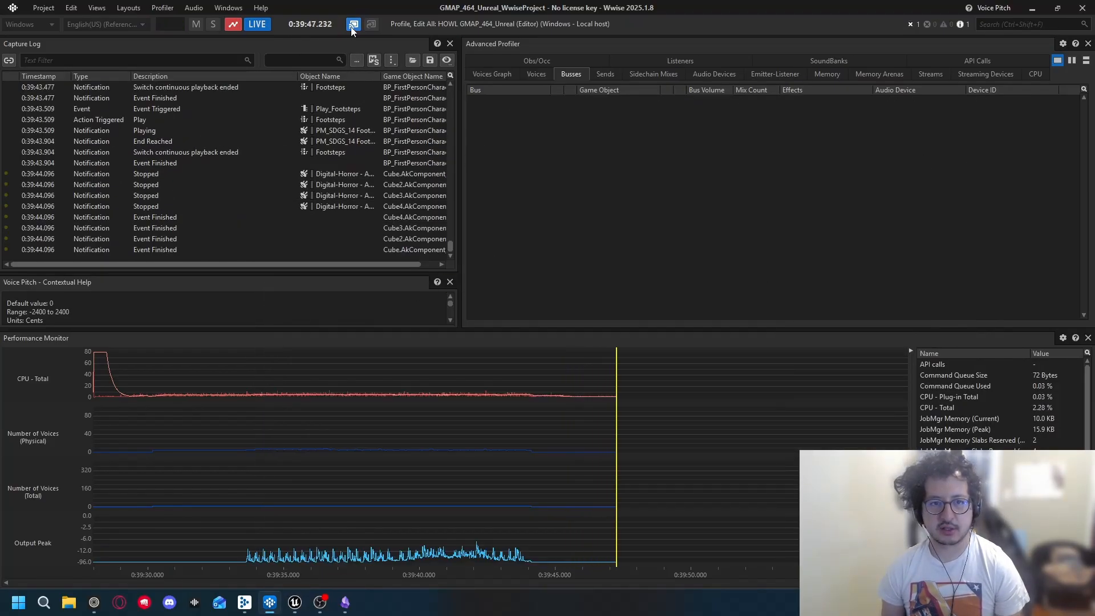
# Step: Disconnect Wwise from the remote session and move the time cursor to the start of the capture at 0:39:27.978
pyautogui.press('space')
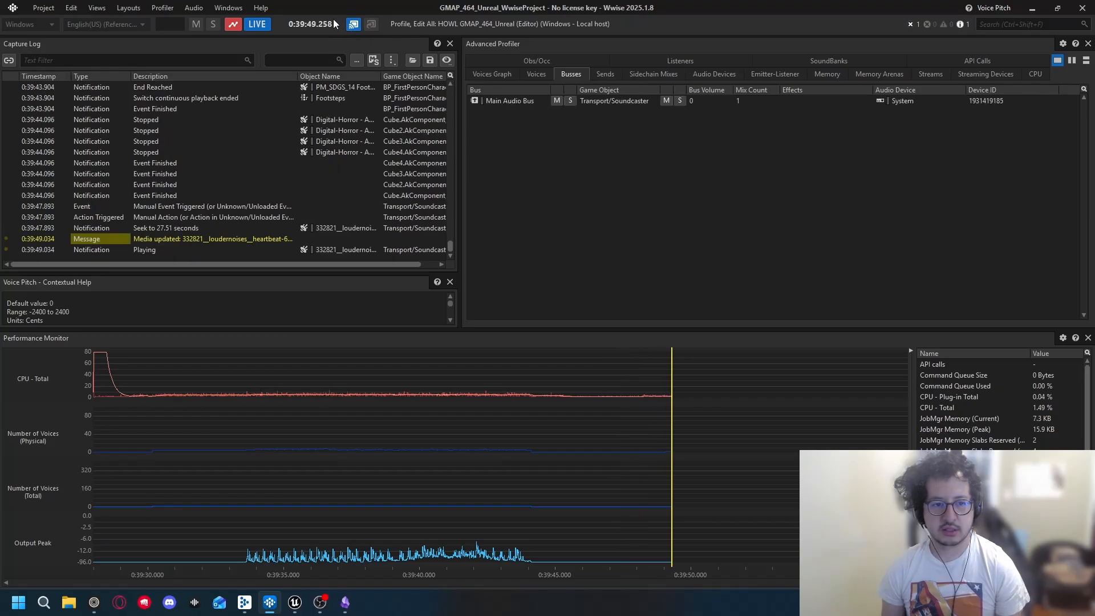
pyautogui.press('space')
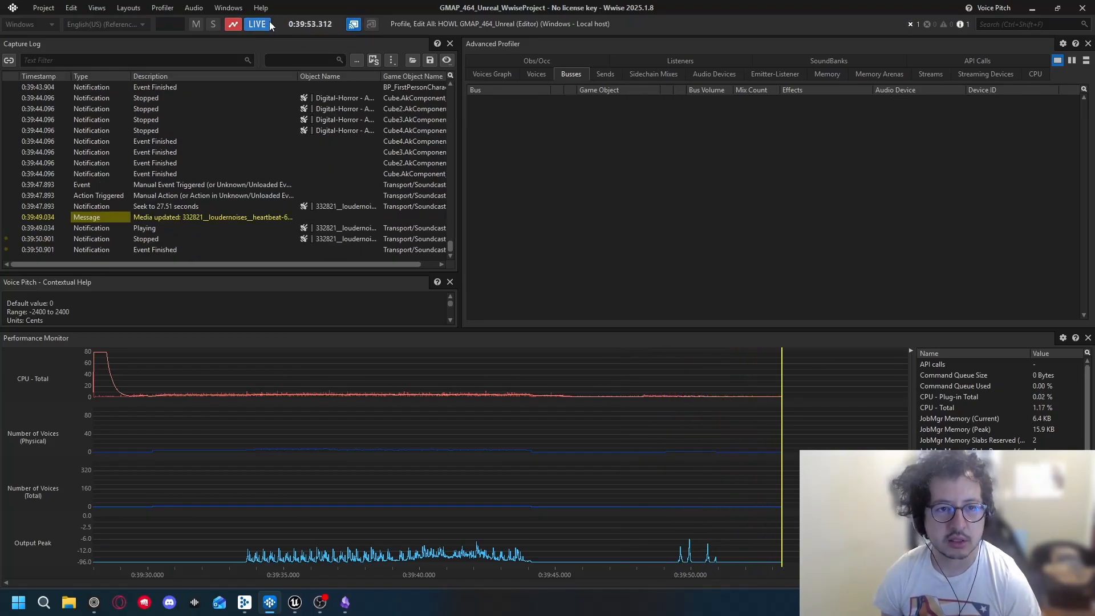
pyautogui.click(354, 25)
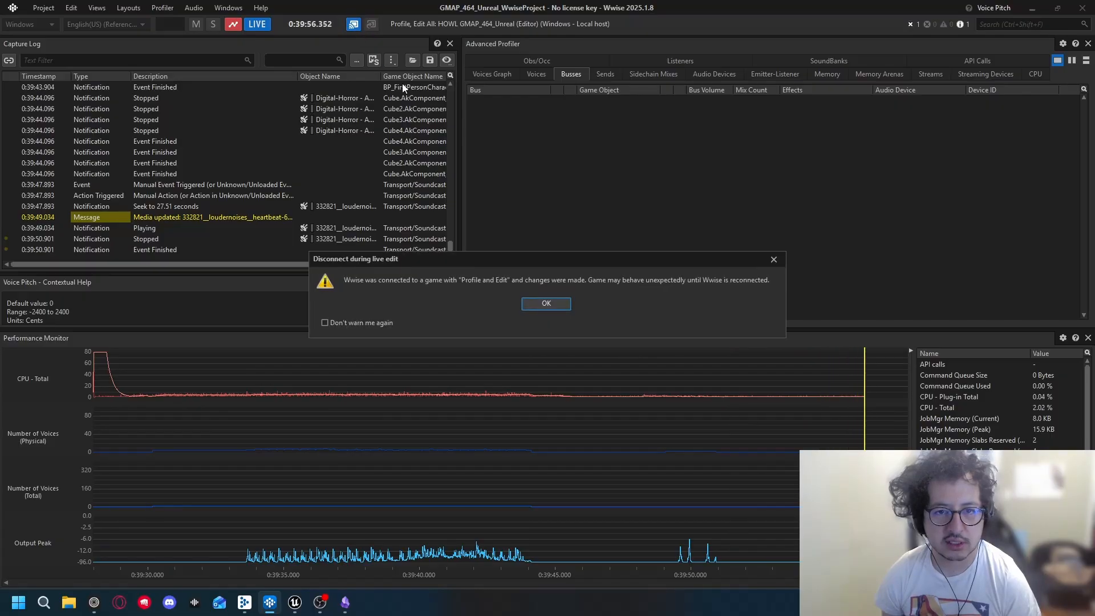
pyautogui.click(543, 305)
pyautogui.moveTo(897, 447); pyautogui.dragTo(66, 378)
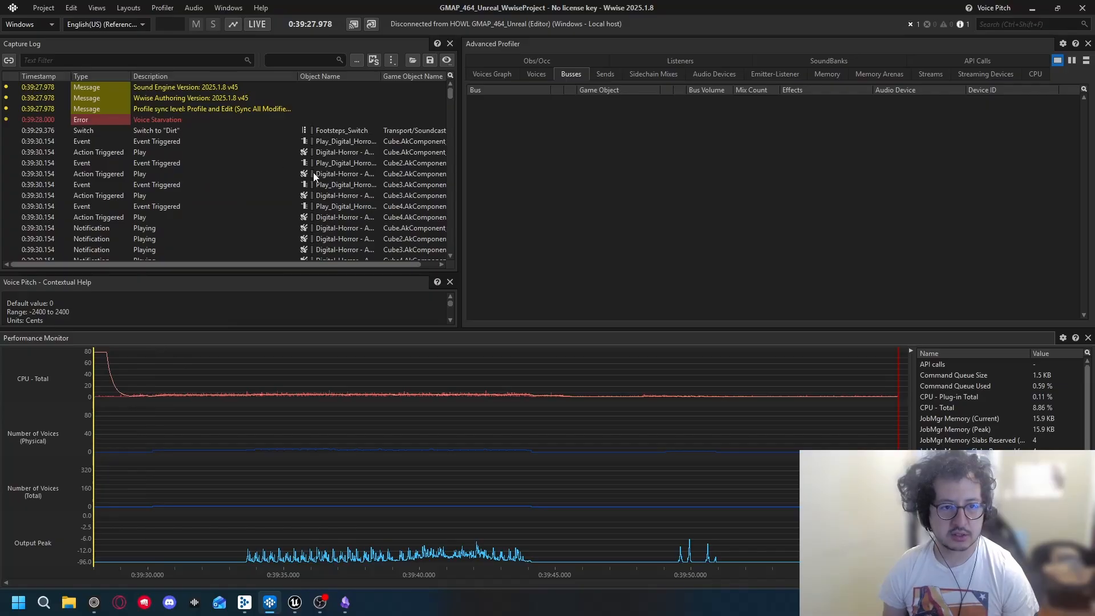
# Step: Examine the footsteps switch entry and each cube's triggered play event at the start of the Capture Log
pyautogui.click(176, 129)
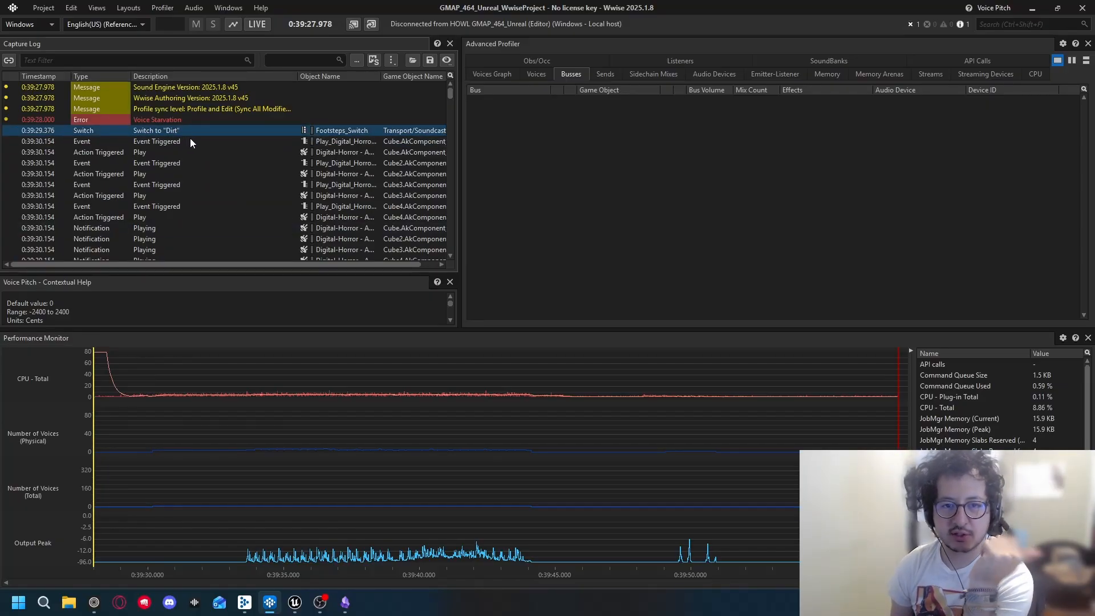
pyautogui.click(191, 140)
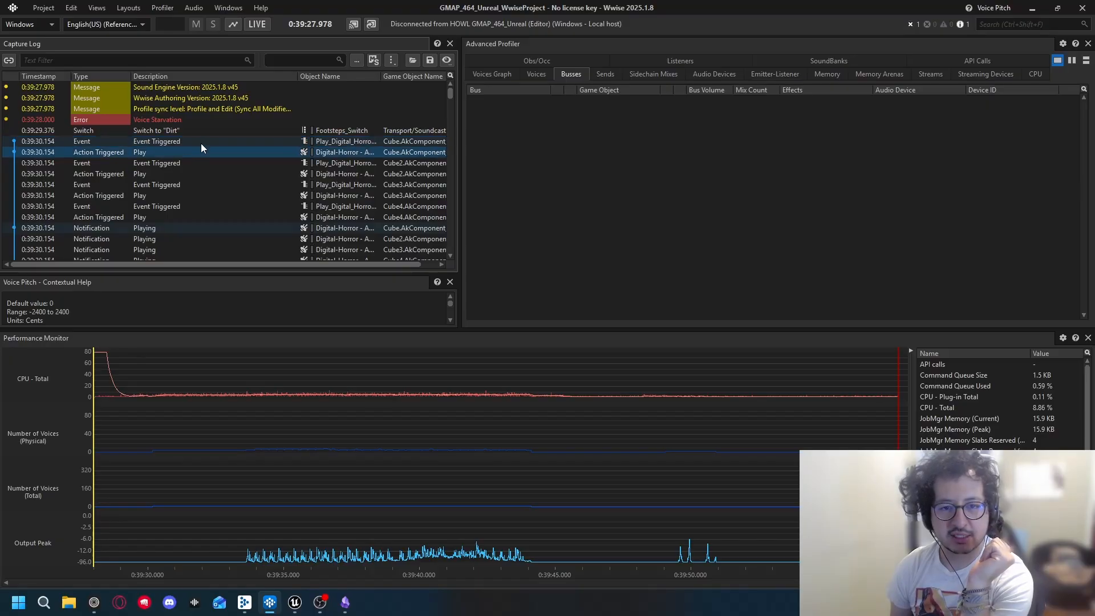
pyautogui.click(151, 163)
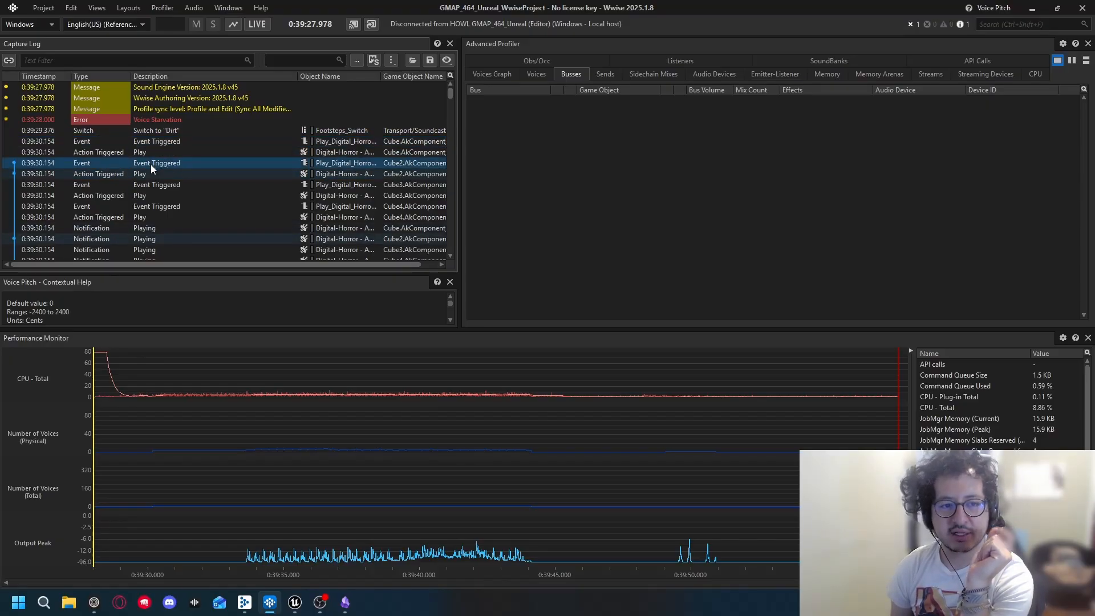
pyautogui.click(158, 184)
pyautogui.click(155, 206)
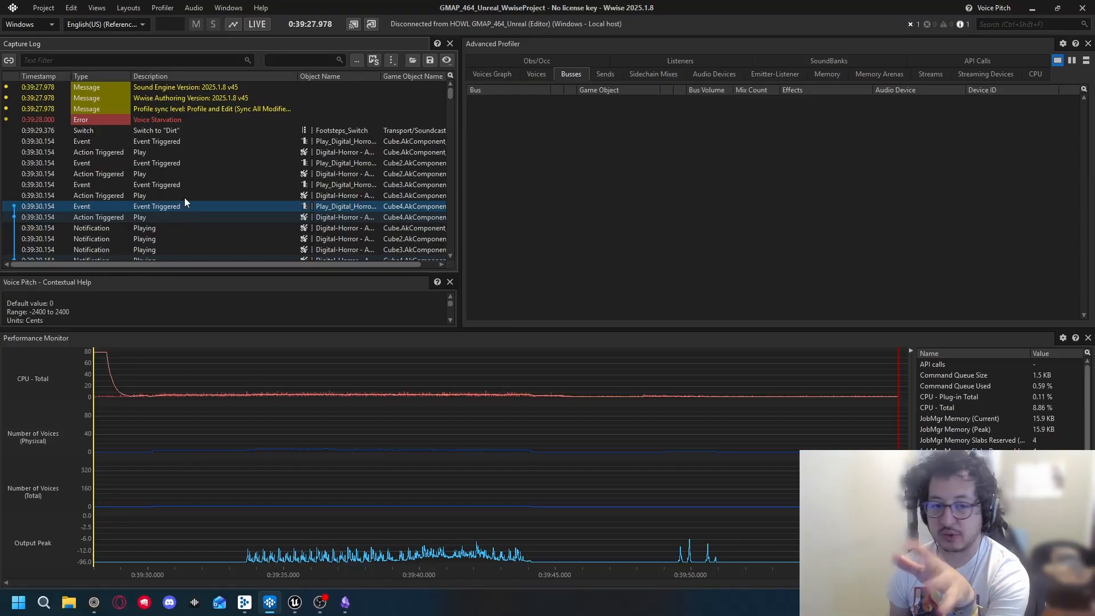
# Step: Examine the Playing notifications for Cube, Cube2, Cube3 and Cube4 in the Capture Log
pyautogui.scroll(-2, 171, 188)
pyautogui.click(146, 162)
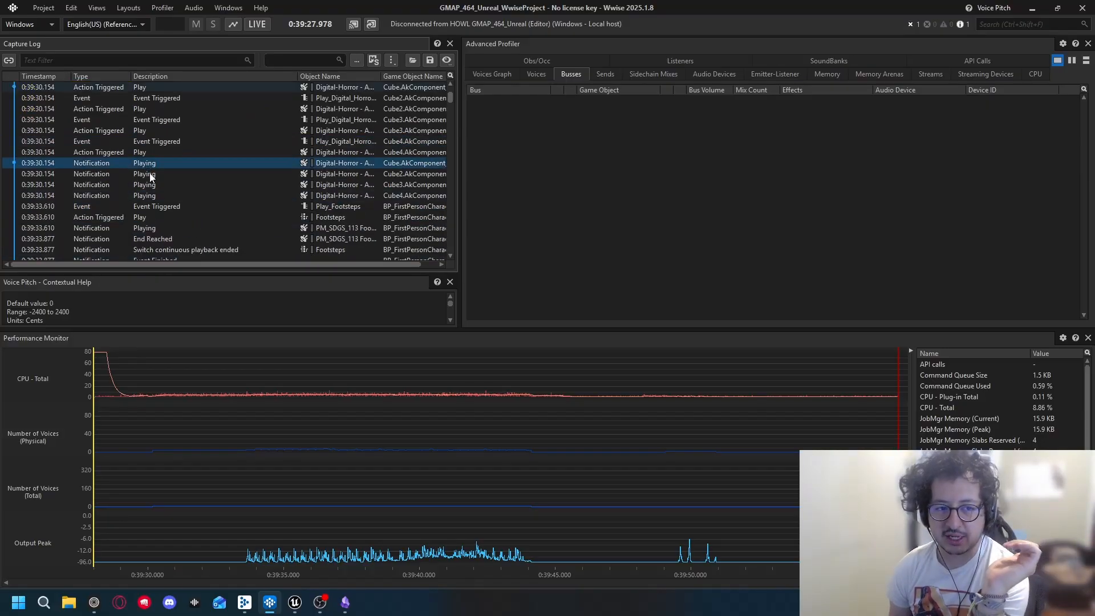
pyautogui.click(151, 174)
pyautogui.click(152, 185)
pyautogui.click(147, 196)
pyautogui.click(153, 164)
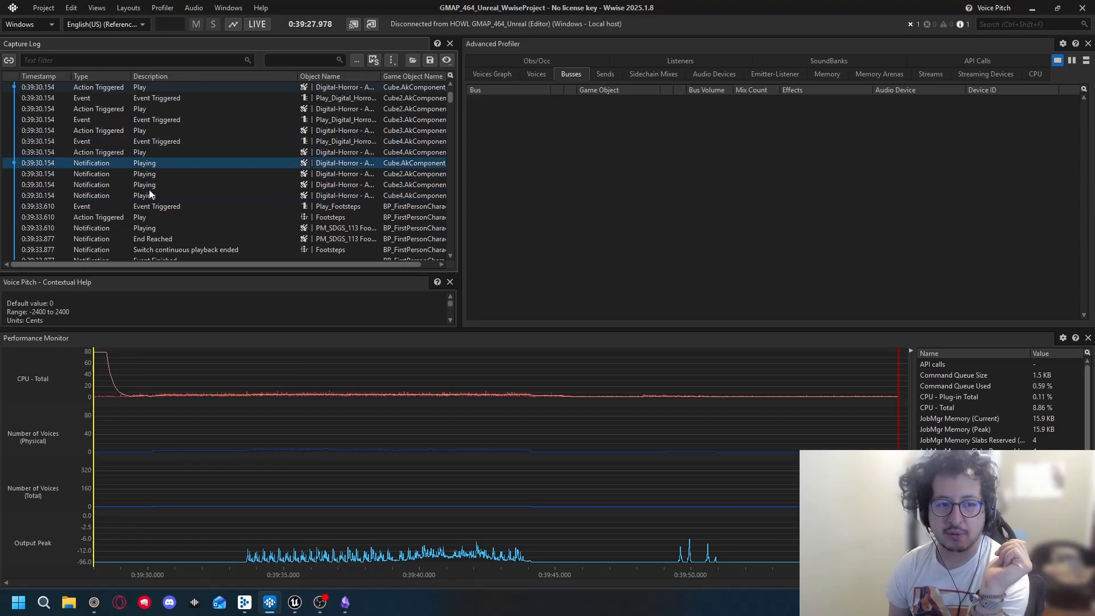
pyautogui.scroll(-2, 156, 197)
pyautogui.scroll(1, 161, 196)
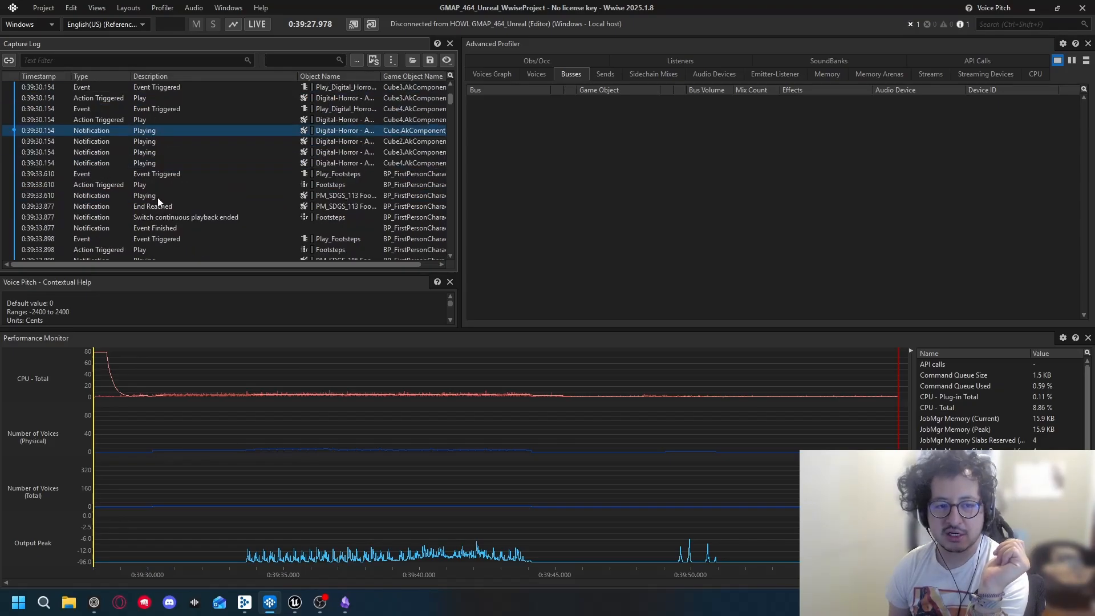
pyautogui.click(148, 162)
pyautogui.click(151, 152)
pyautogui.click(155, 140)
pyautogui.click(155, 131)
pyautogui.scroll(3, 176, 228)
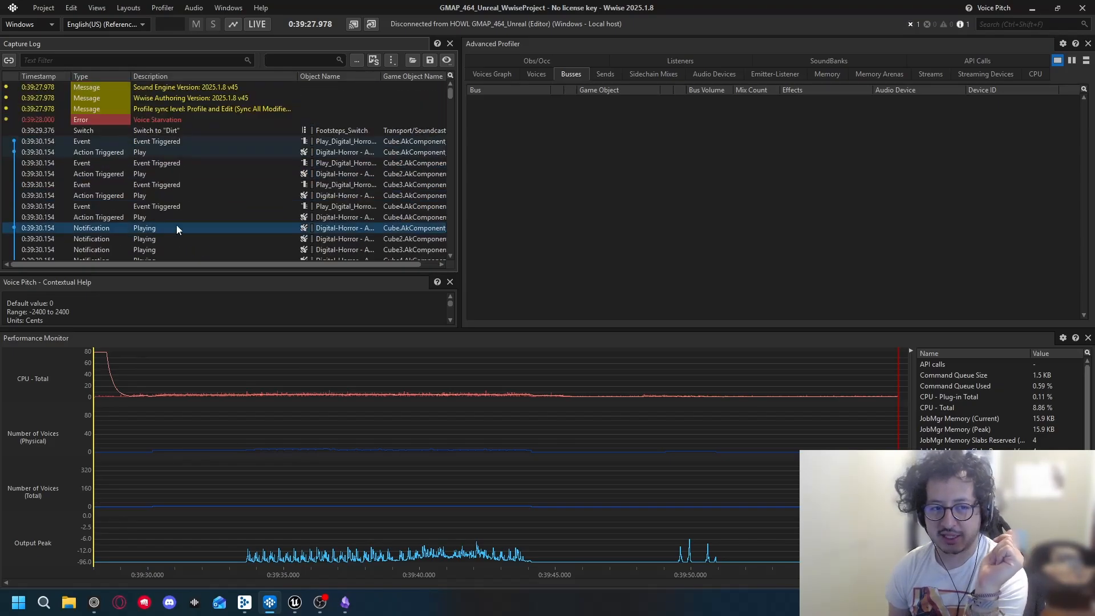
# Step: Highlight all event and play action entries of the four cubes and look through the rest of the Capture Log
pyautogui.click(158, 142)
pyautogui.keyDown('shift'); pyautogui.click(149, 217); pyautogui.keyUp('shift')
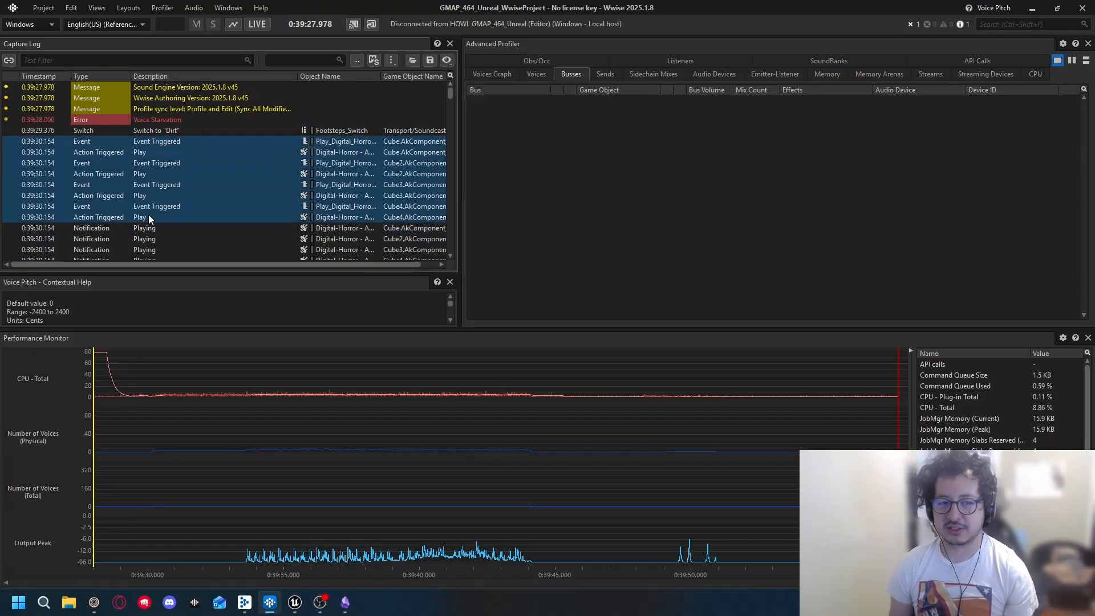
pyautogui.scroll(-5, 204, 193)
pyautogui.scroll(-15, 198, 195)
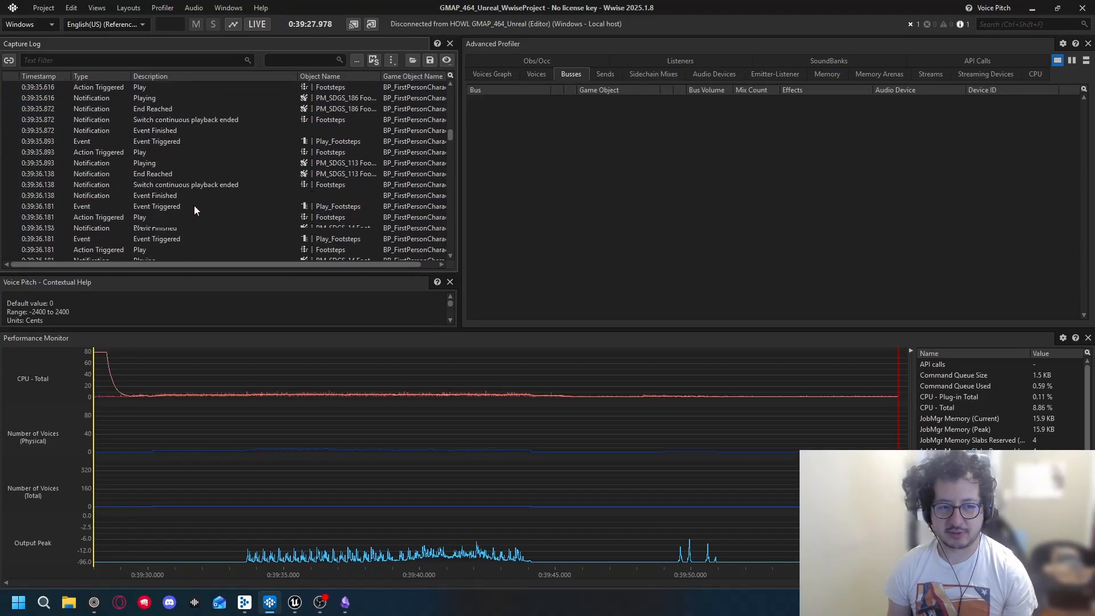
pyautogui.scroll(-15, 191, 217)
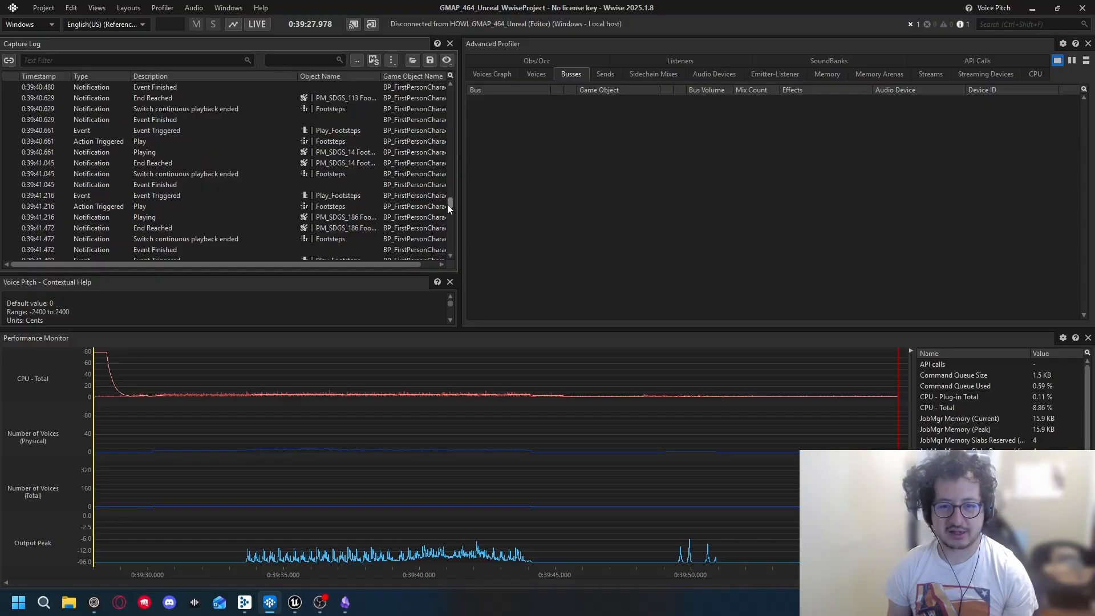
pyautogui.moveTo(449, 197); pyautogui.dragTo(420, 67)
pyautogui.scroll(-10, 200, 207)
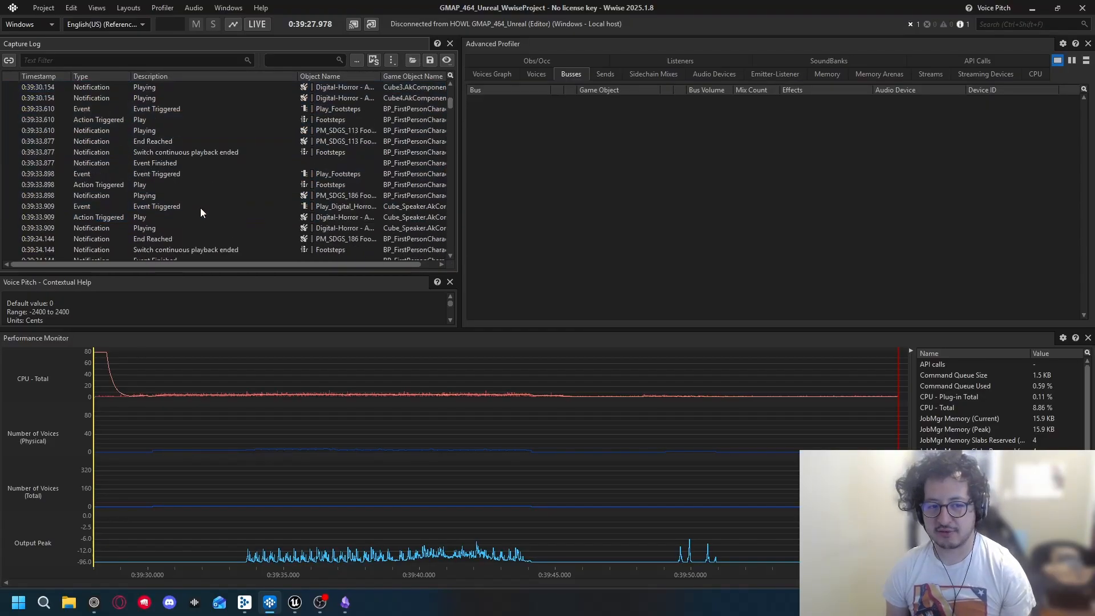
pyautogui.scroll(10, 261, 219)
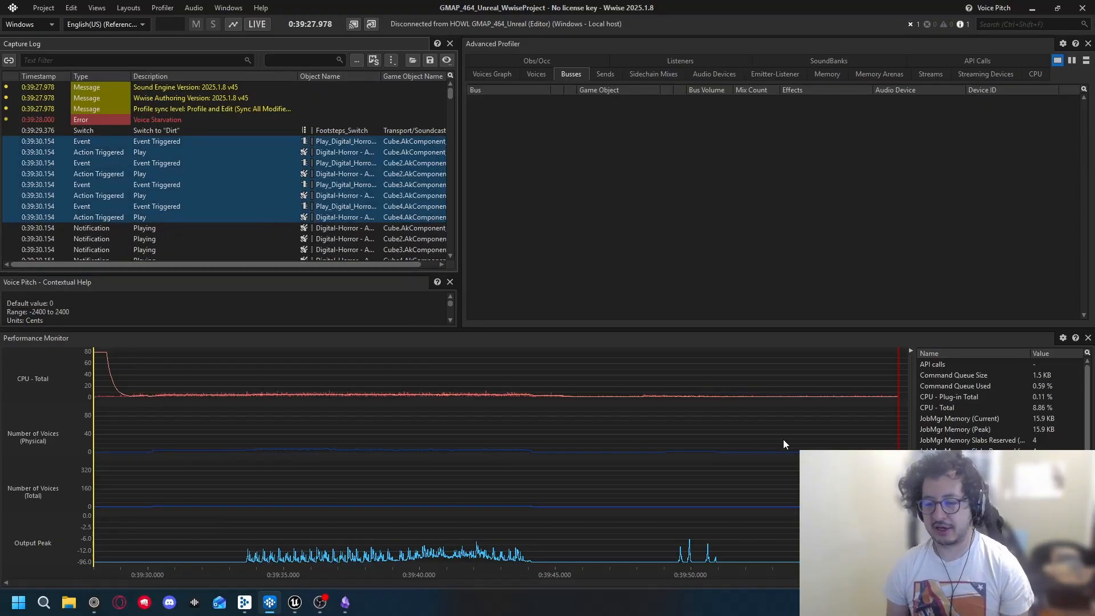
# Step: Set the profiling time cursor to 0:39:43.210 and examine the cubes' voices in the Advanced Profiler
pyautogui.click(506, 507)
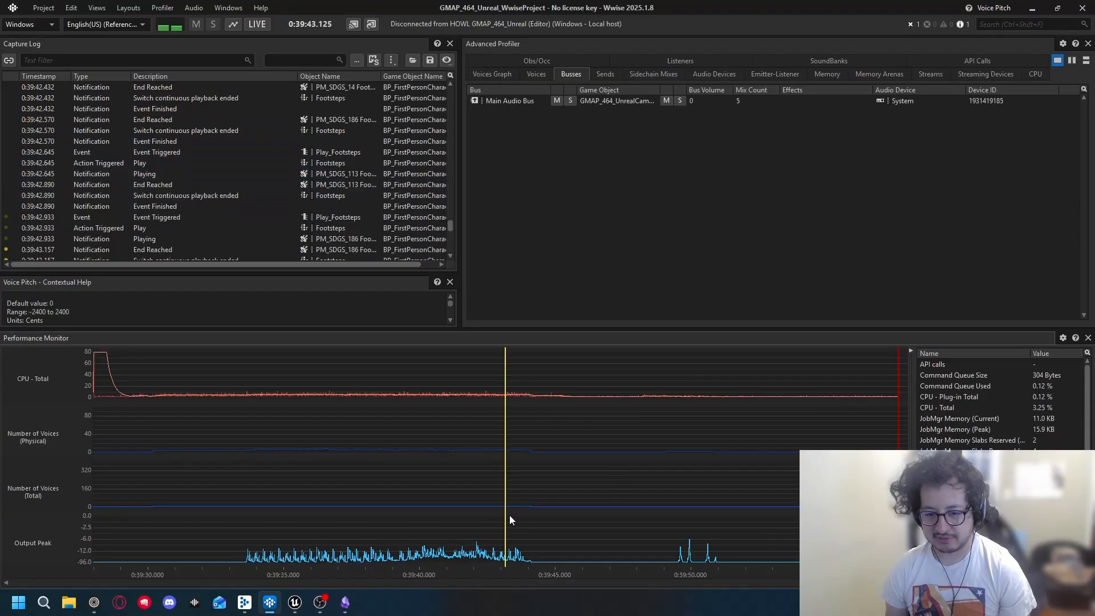
pyautogui.moveTo(504, 517)
pyautogui.mouseDown()
pyautogui.moveTo(542, 517)
pyautogui.moveTo(454, 523)
pyautogui.moveTo(507, 516)
pyautogui.mouseUp()
pyautogui.click(532, 75)
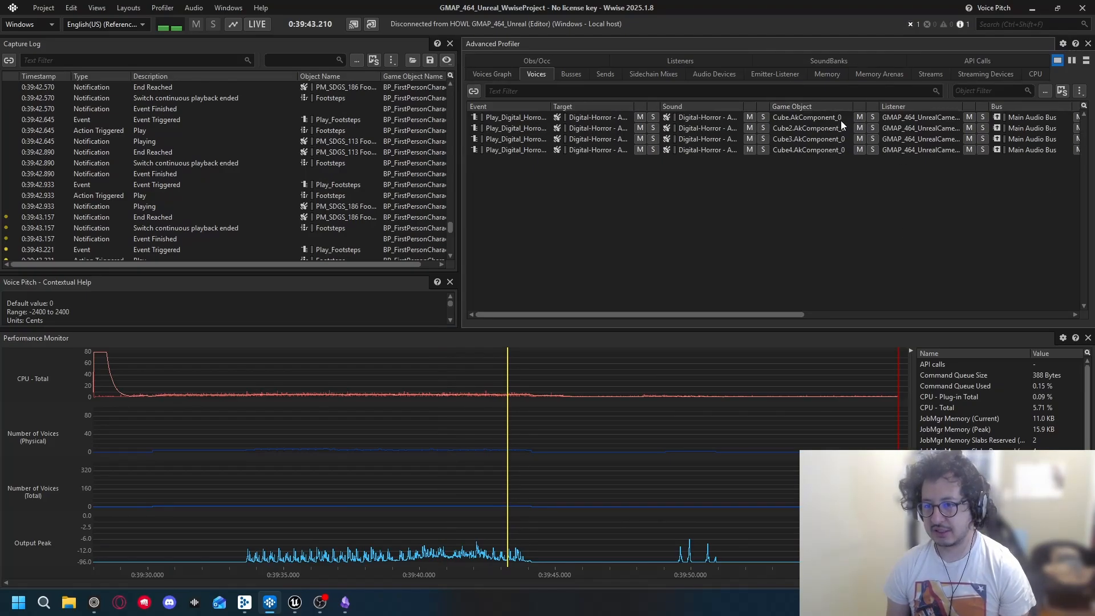
pyautogui.click(810, 139)
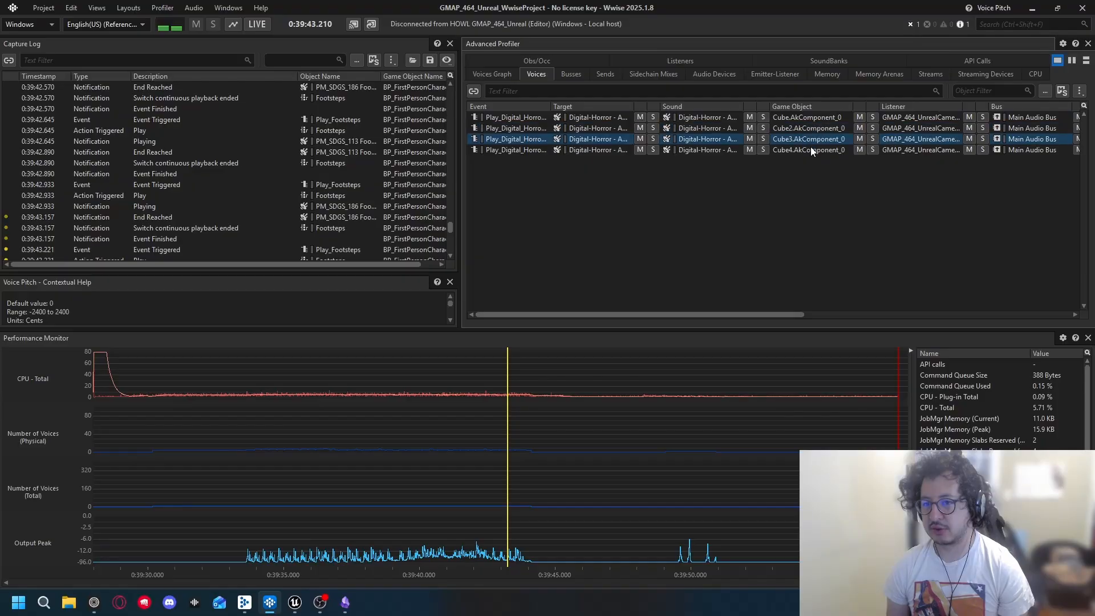
pyautogui.click(810, 150)
# Step: Move the time cursor to 0:39:42.442, inspect each of the four cube voices, and shift the cursor back to 0:39:40.426
pyautogui.moveTo(507, 362)
pyautogui.mouseDown()
pyautogui.moveTo(459, 362)
pyautogui.moveTo(486, 362)
pyautogui.mouseUp()
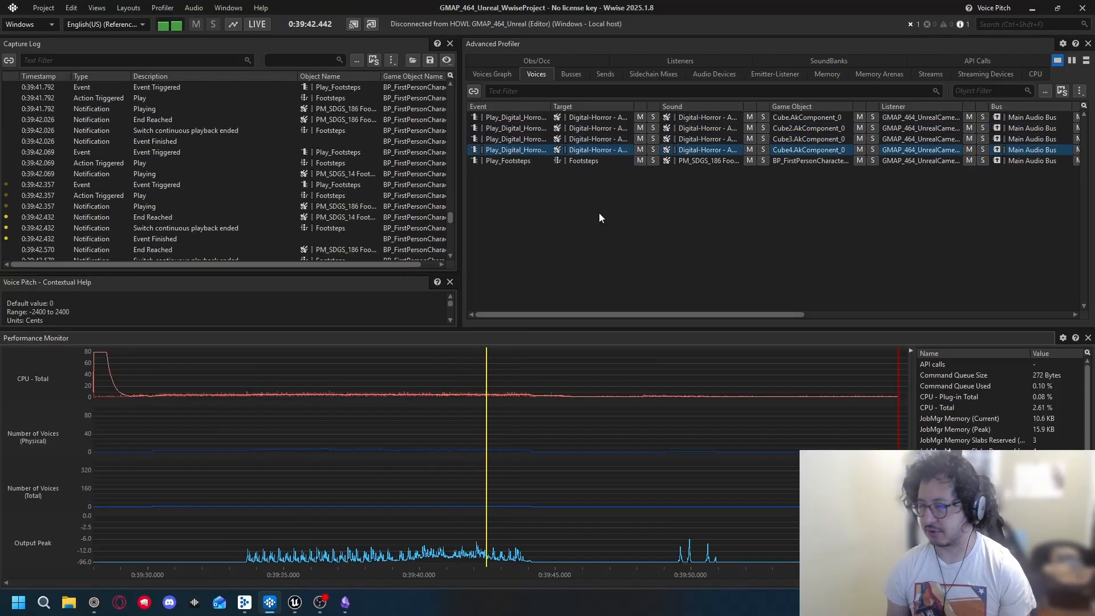
pyautogui.click(813, 117)
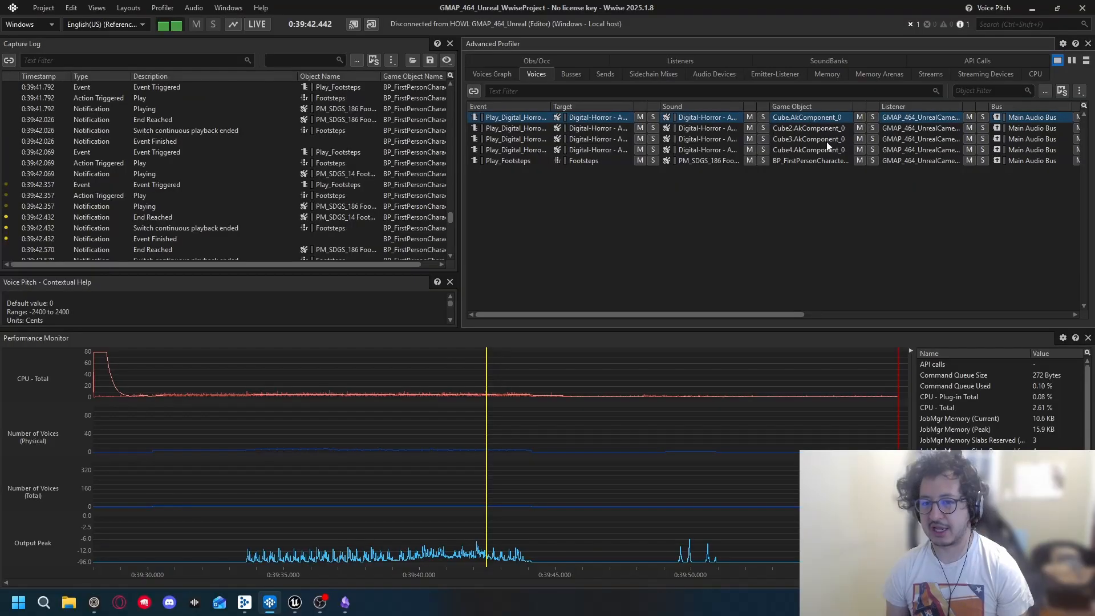
pyautogui.press('Down')
pyautogui.press('Down')
pyautogui.press('Down')
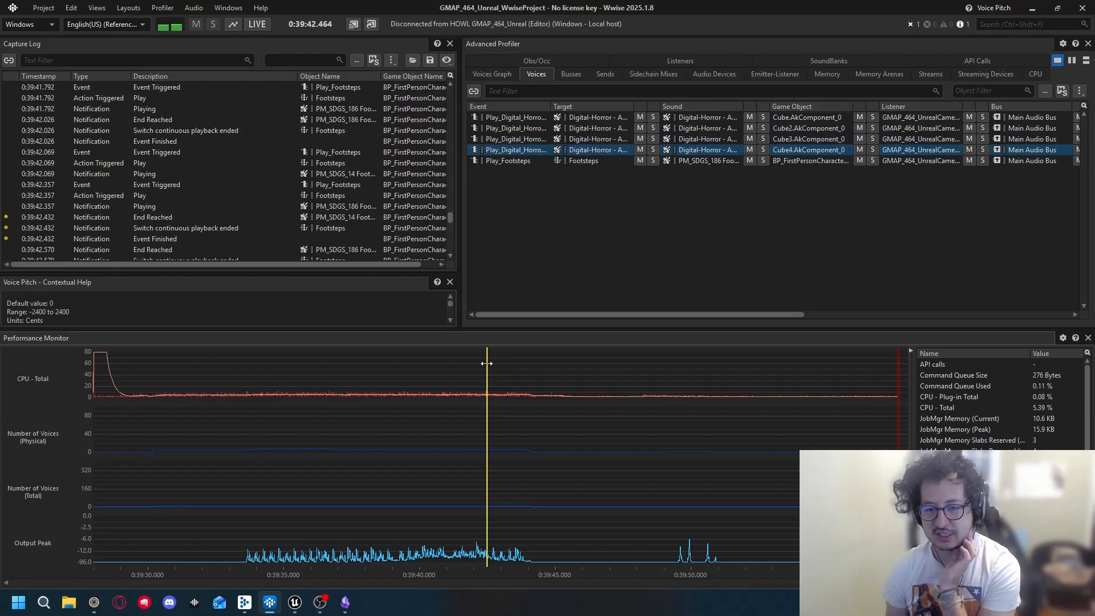
pyautogui.moveTo(486, 365); pyautogui.dragTo(431, 369)
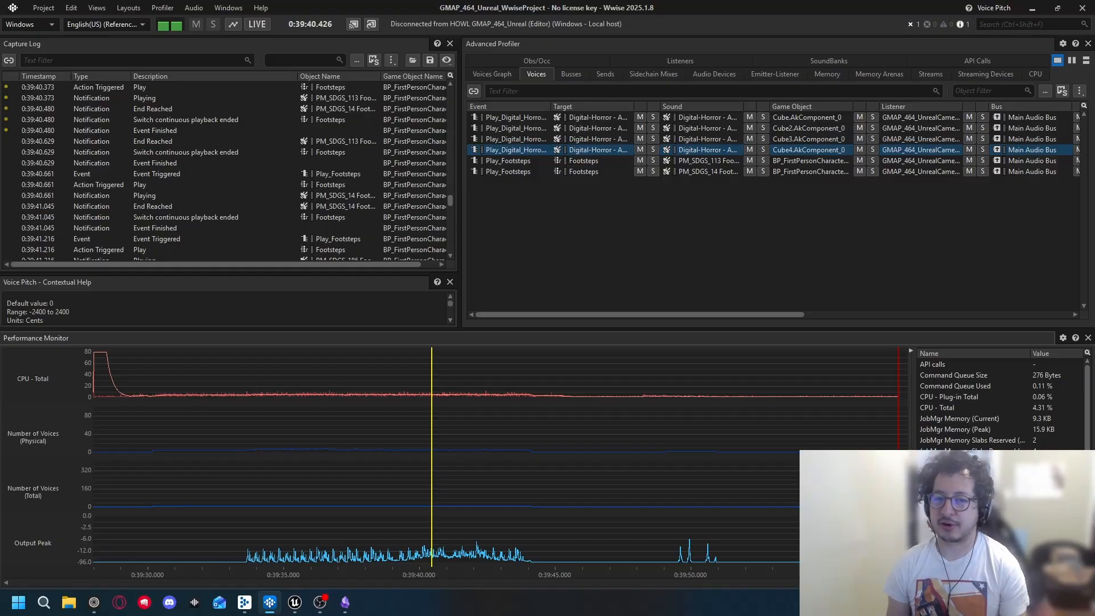
# Step: Switch to the Unreal level editor, maximize its window, and frame the four cubes in the viewport
pyautogui.click(319, 601)
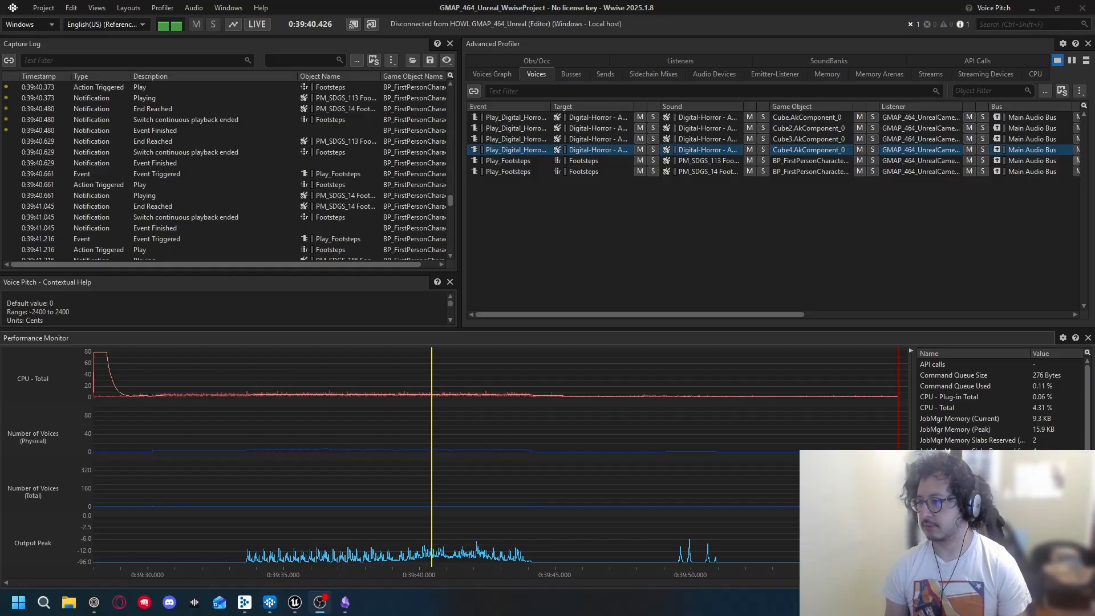
pyautogui.click(294, 602)
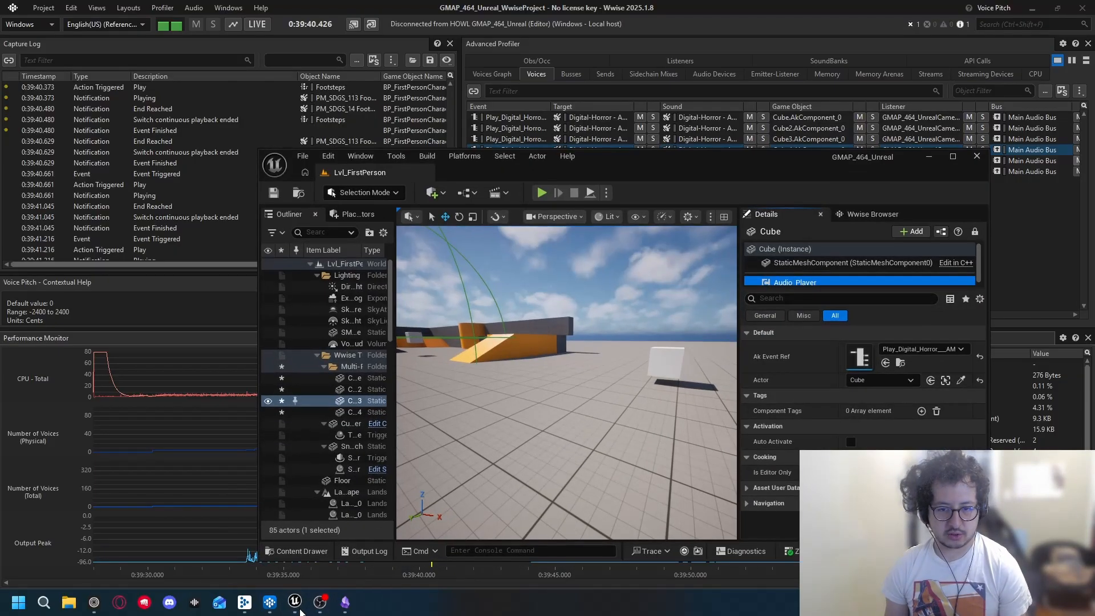
pyautogui.click(950, 157)
pyautogui.moveTo(547, 285); pyautogui.dragTo(653, 302, button='right')
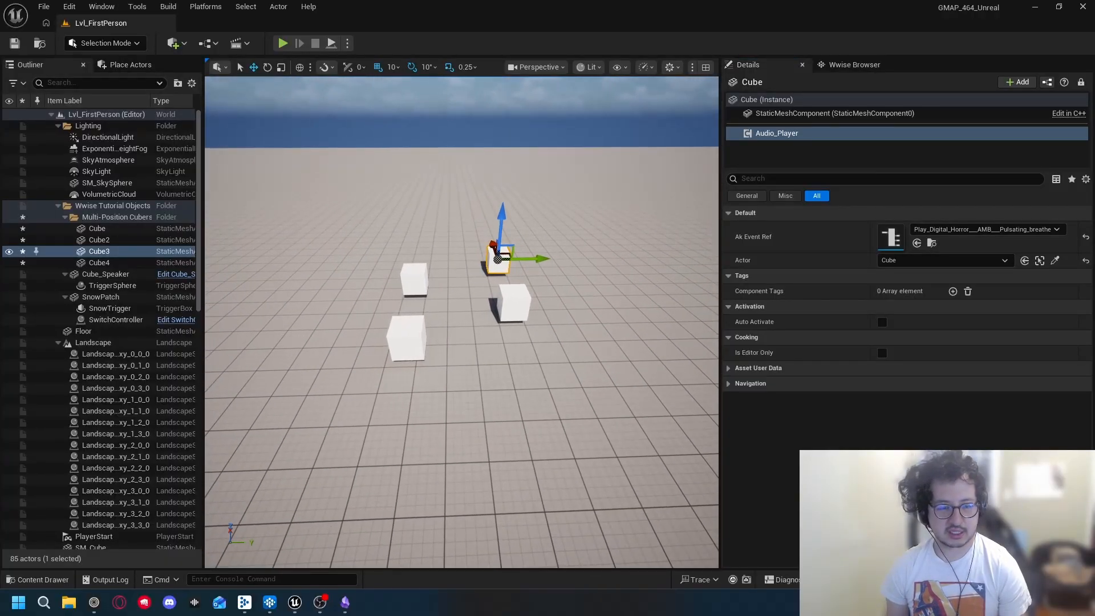
# Step: Spread the four cubes apart along the Y axis, moving Cube and Cube2 one way and Cube4 and Cube3 the other
pyautogui.moveTo(462, 322)
pyautogui.mouseDown(button='right')
pyautogui.moveTo(319, 327)
pyautogui.moveTo(458, 333)
pyautogui.mouseUp(button='right')
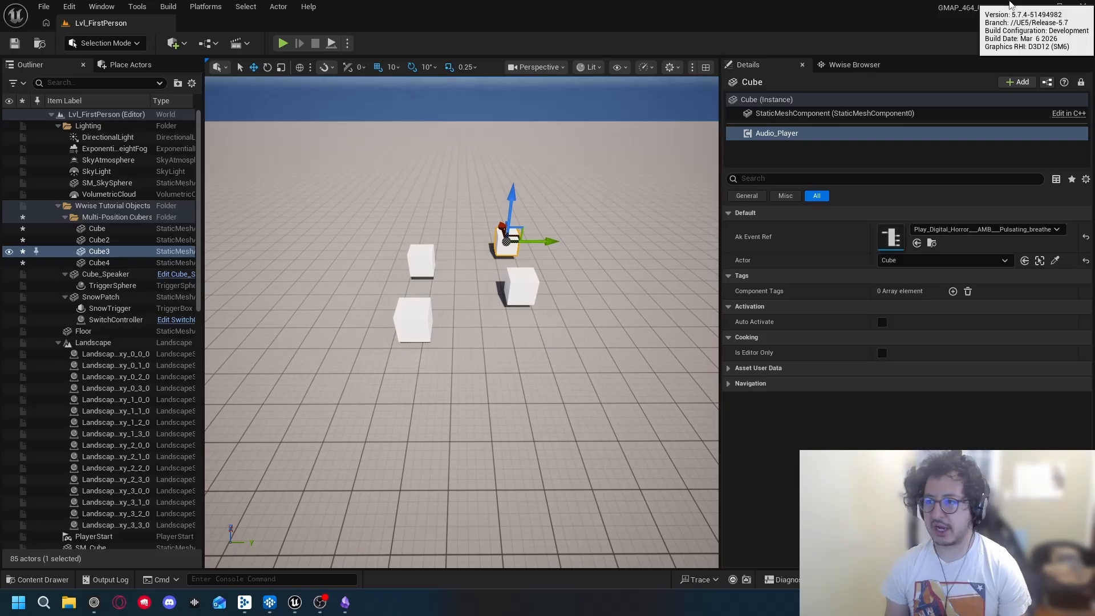
pyautogui.click(414, 326)
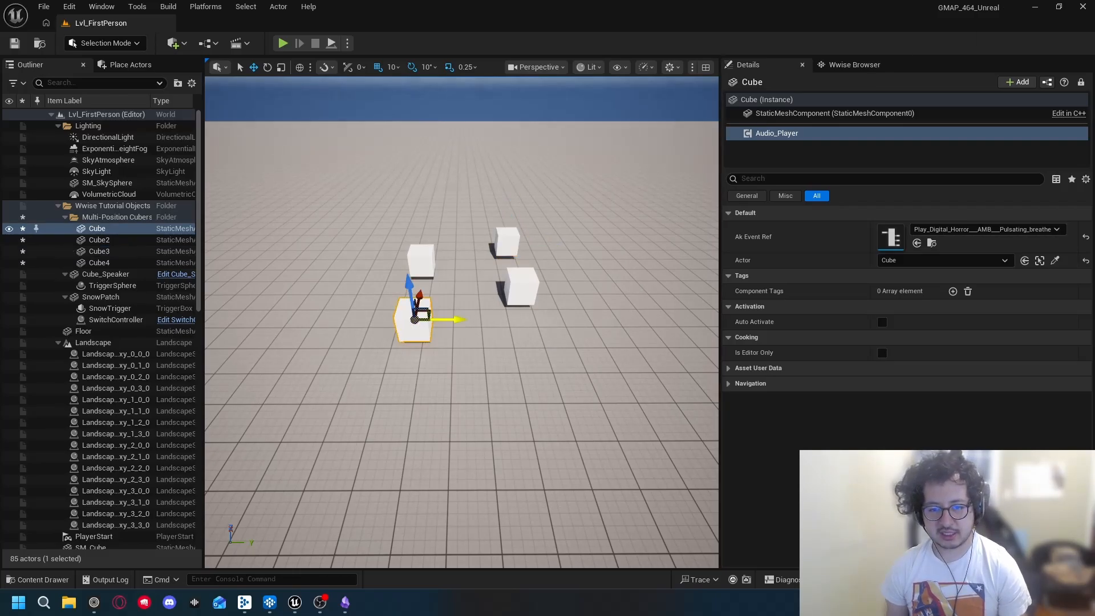
pyautogui.moveTo(441, 320); pyautogui.dragTo(397, 320)
pyautogui.click(522, 287)
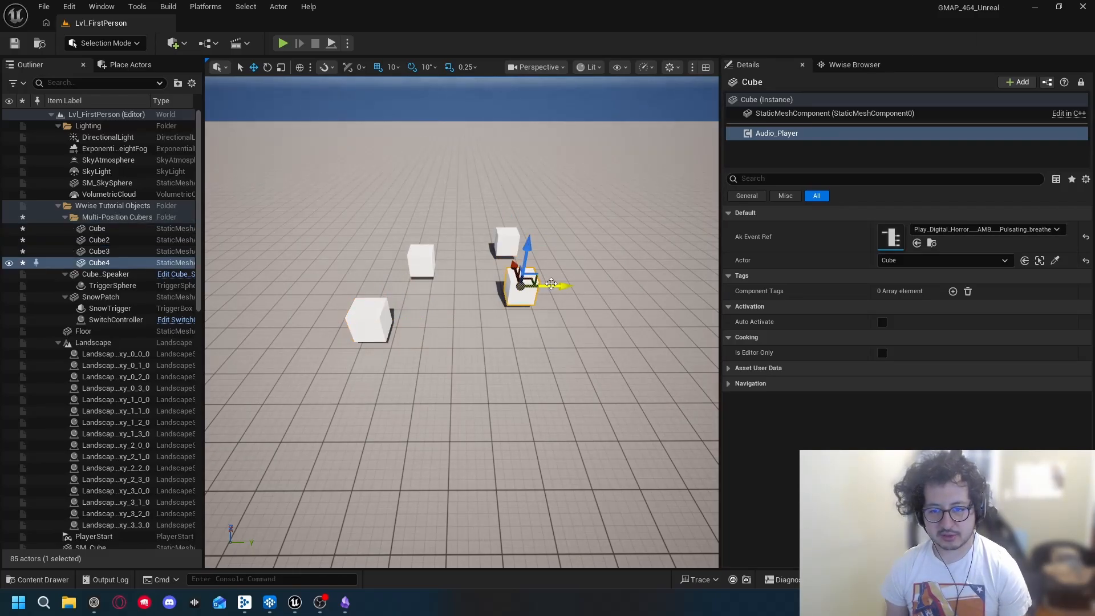
pyautogui.moveTo(551, 284); pyautogui.dragTo(616, 286)
pyautogui.click(416, 260)
pyautogui.moveTo(458, 259); pyautogui.dragTo(429, 261)
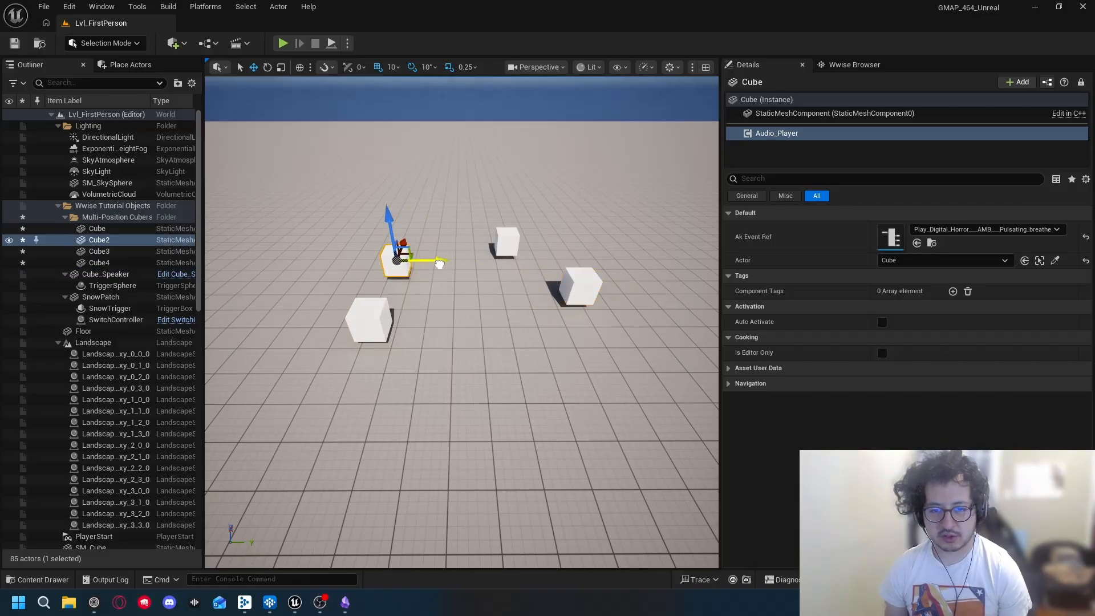
pyautogui.click(507, 243)
pyautogui.moveTo(550, 245); pyautogui.dragTo(593, 244)
# Step: Switch to Wwise's Designer layout, set the Box Attenuation max distance for Digital-Horror - AMB - Pulsating breathe to 500, and save the project
pyautogui.click(270, 602)
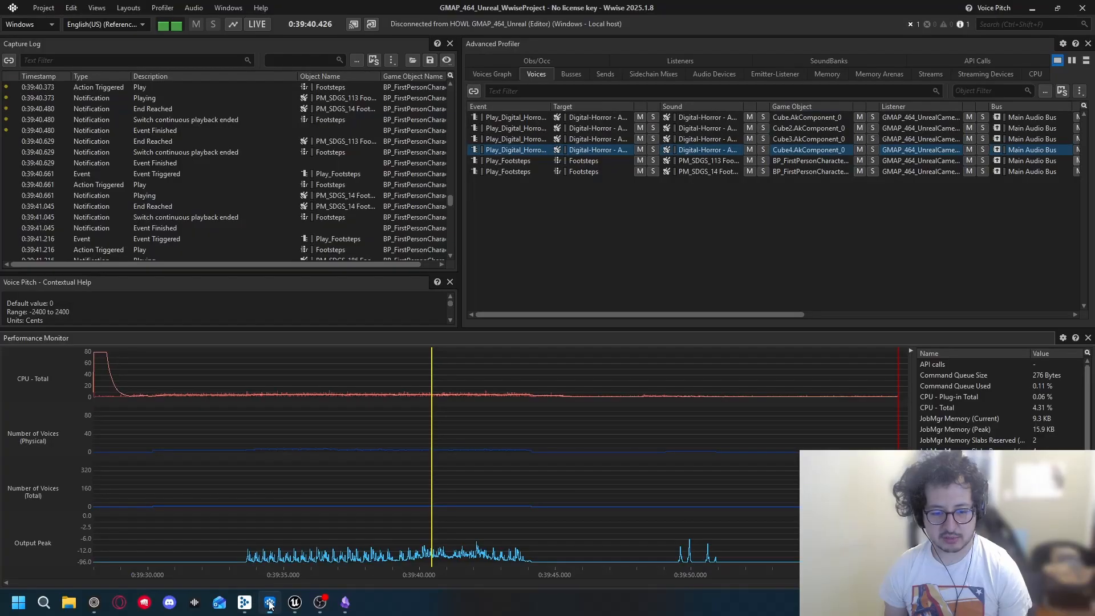
pyautogui.click(128, 7)
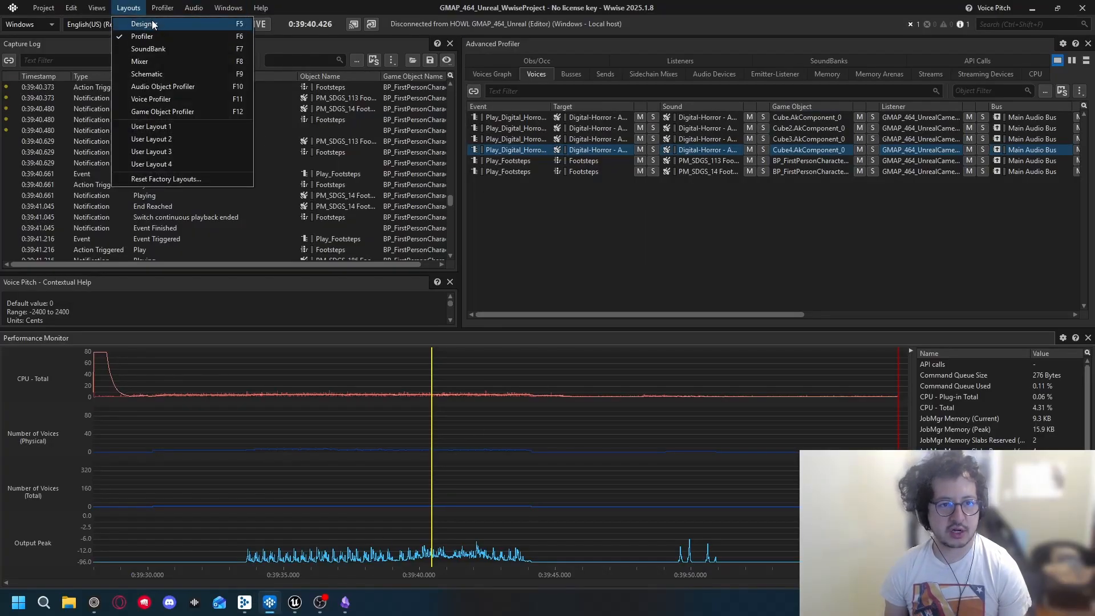
pyautogui.click(153, 24)
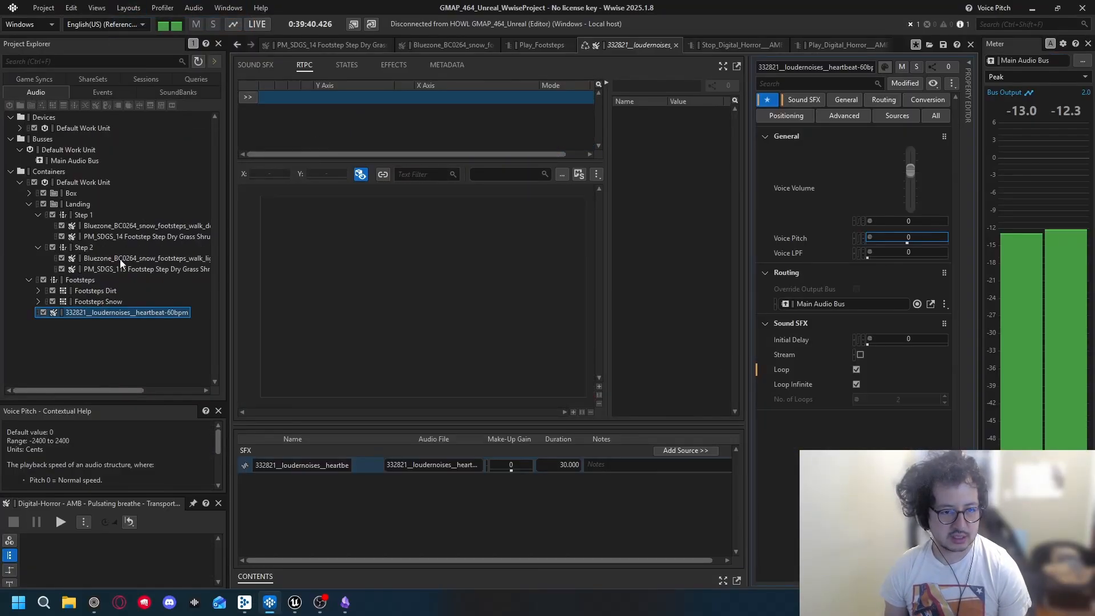
pyautogui.click(29, 192)
pyautogui.click(98, 203)
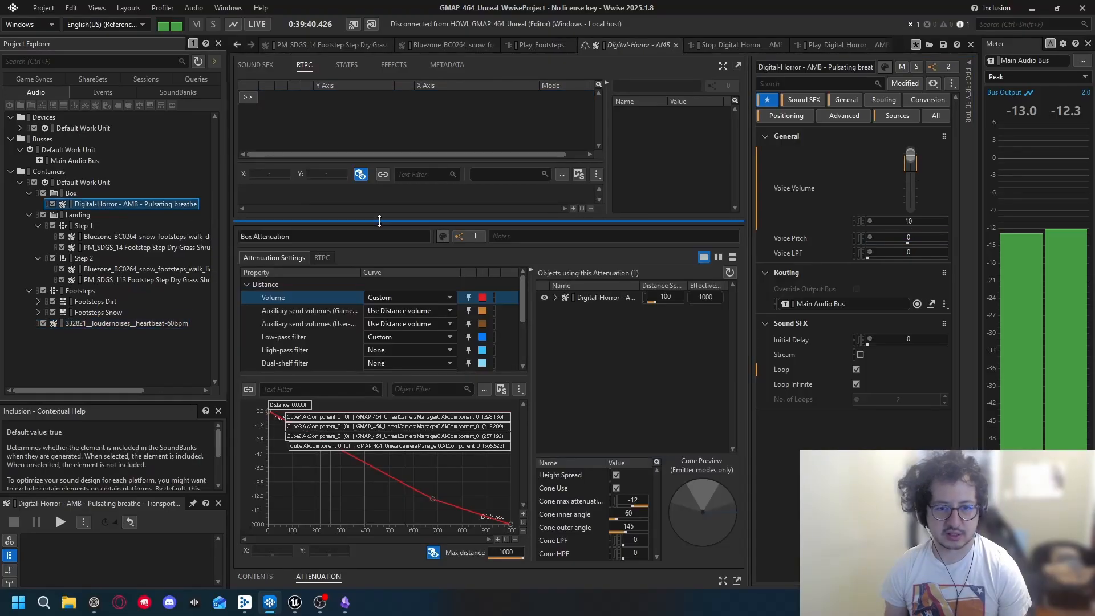
pyautogui.doubleClick(508, 552)
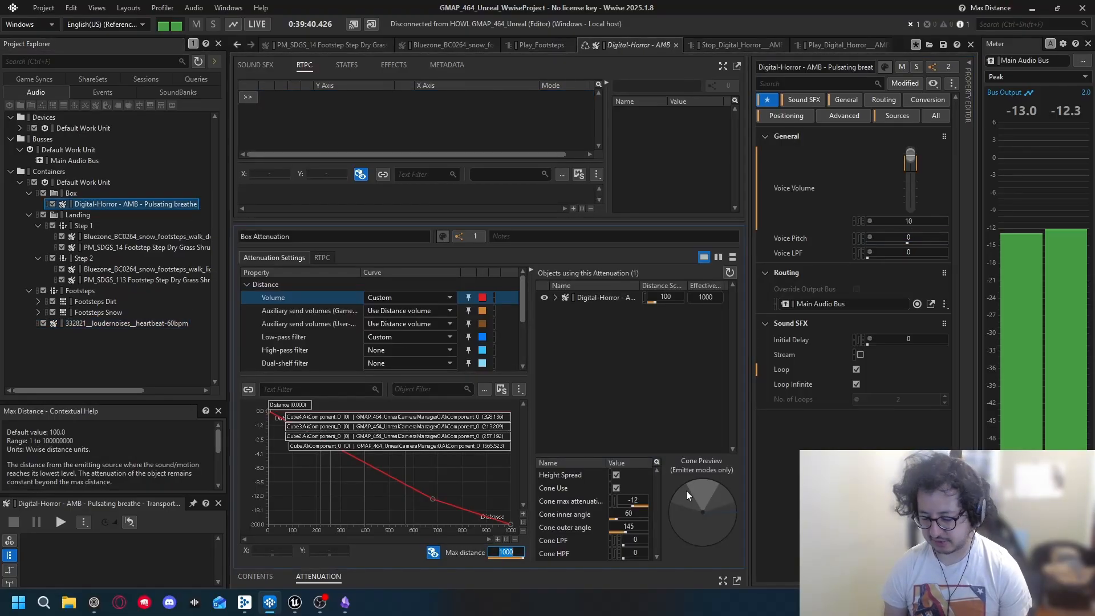
pyautogui.press('Return')
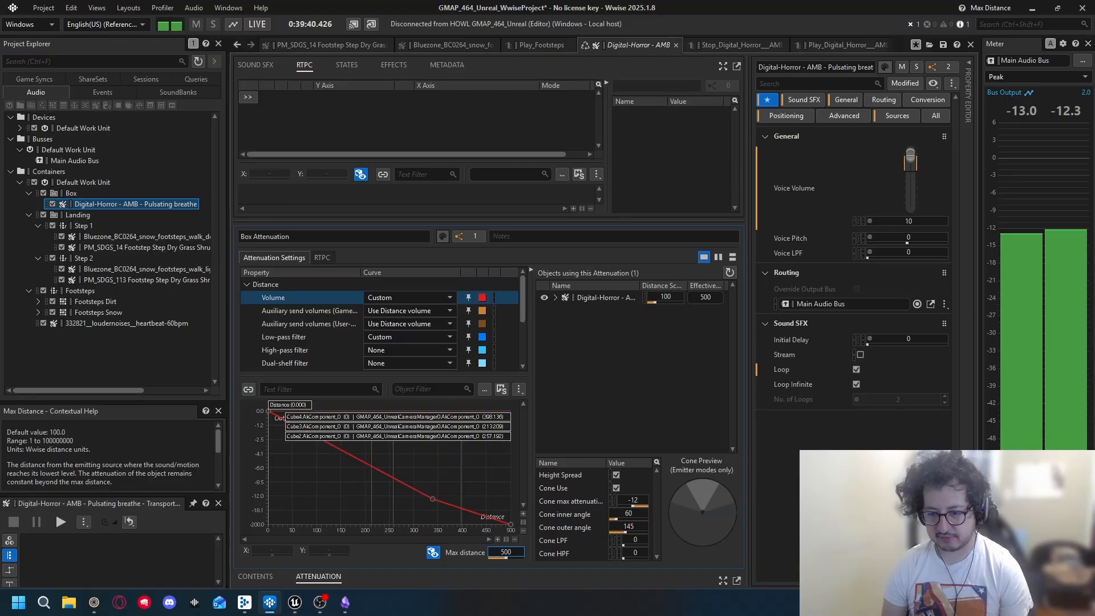
pyautogui.hotkey('ctrl', 's')
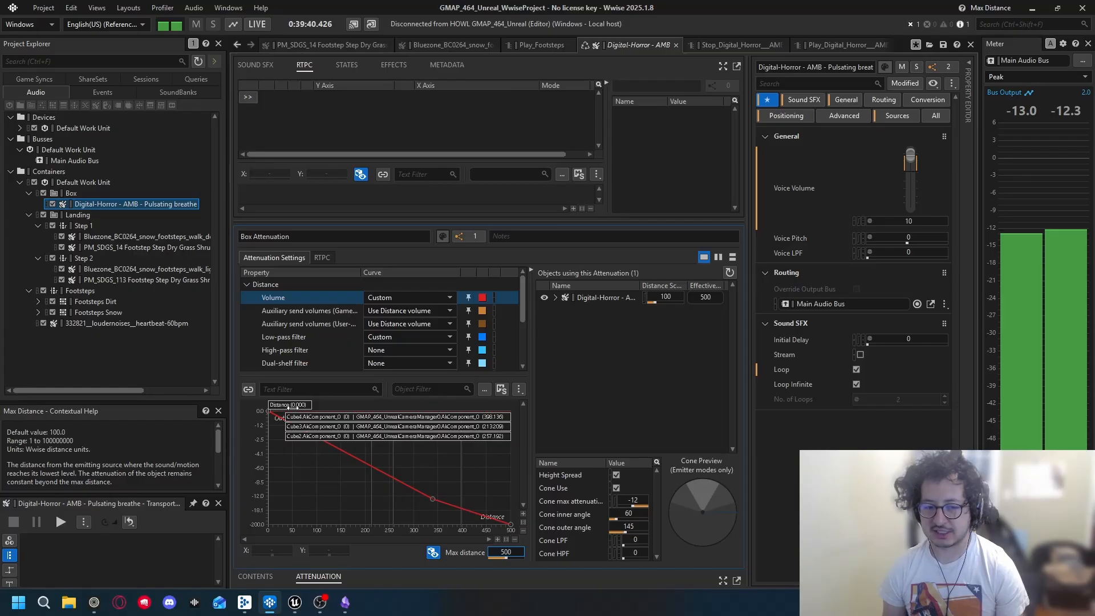
# Step: Generate the checked Main SoundBank for Windows from the SoundBank layout and dismiss the generation report
pyautogui.click(1031, 7)
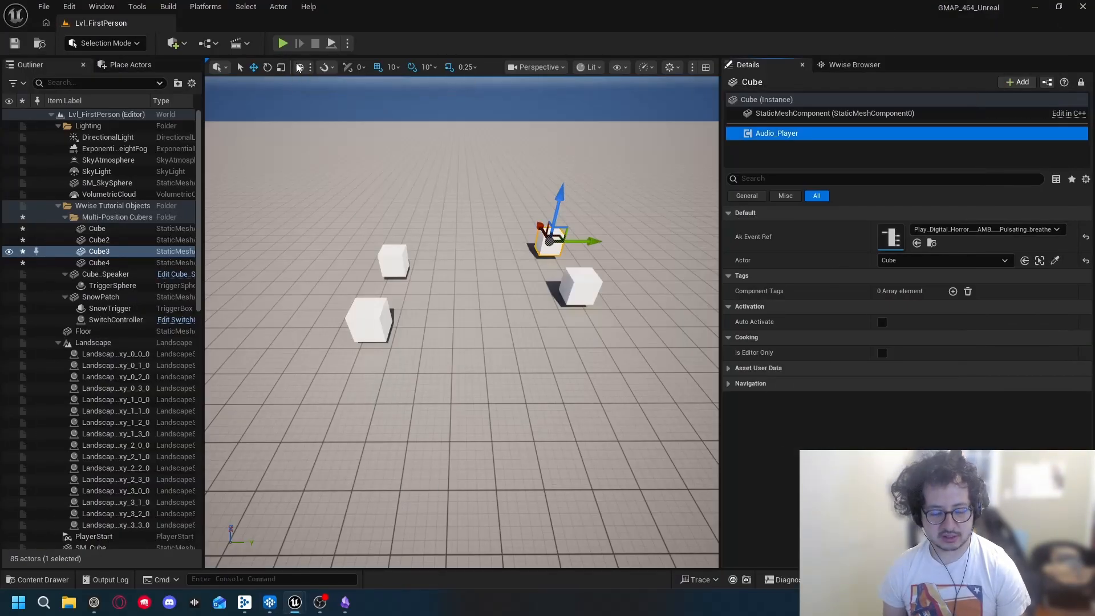
pyautogui.hotkey('alt', 'Tab')
pyautogui.click(162, 8)
pyautogui.moveTo(128, 8)
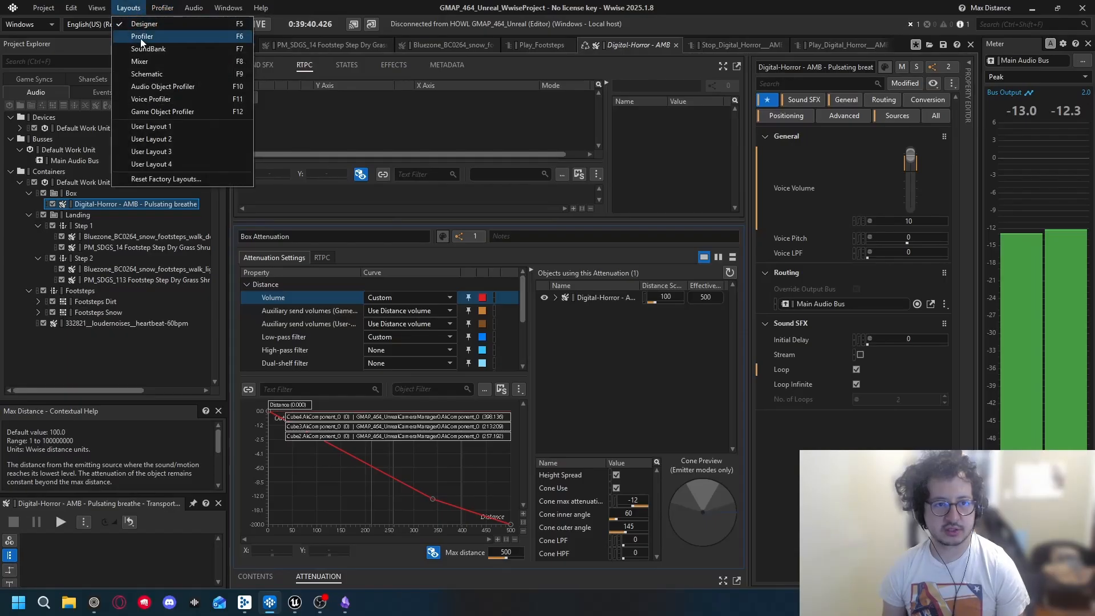
pyautogui.click(148, 49)
pyautogui.click(960, 63)
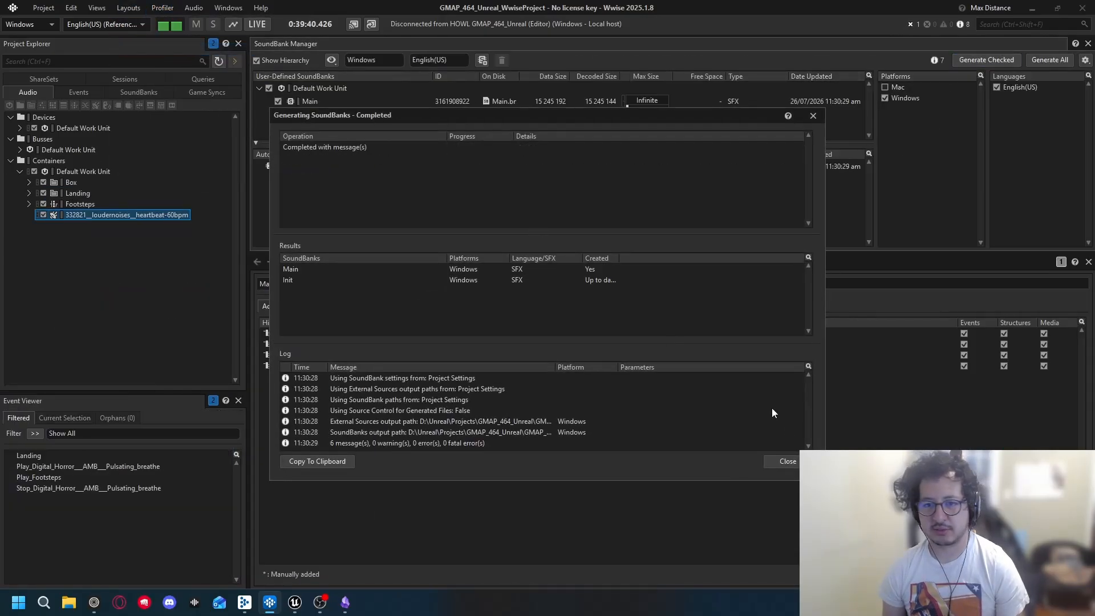
pyautogui.click(786, 461)
# Step: Switch to Unreal, play the level, walk among the four cubes to hear their ambience by distance, and end the play session
pyautogui.click(1034, 8)
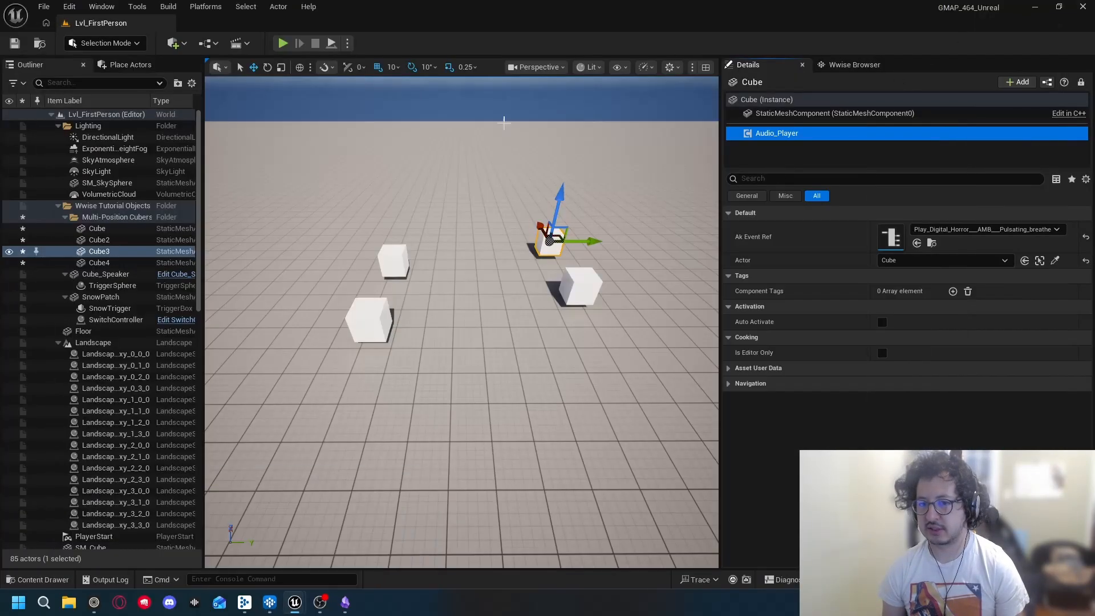
pyautogui.click(285, 44)
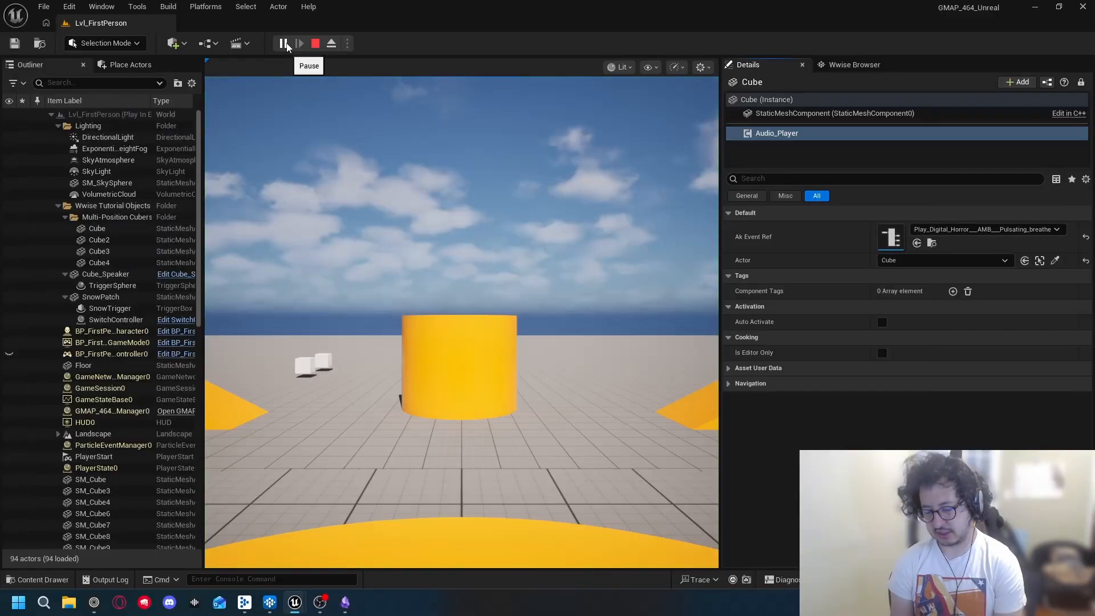
pyautogui.click(217, 162)
pyautogui.press('w')
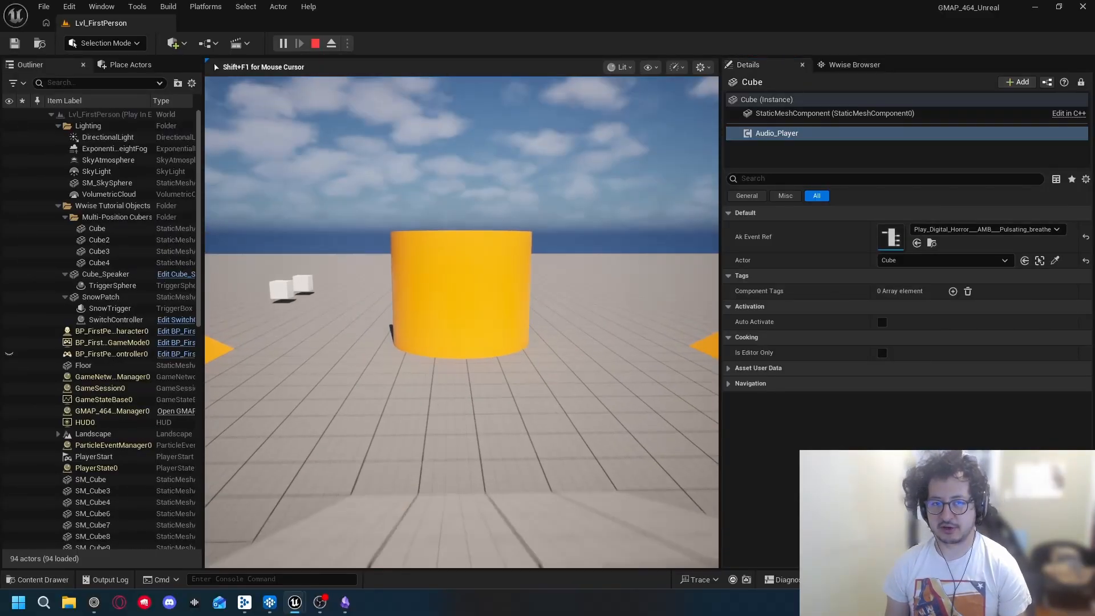
pyautogui.press('w')
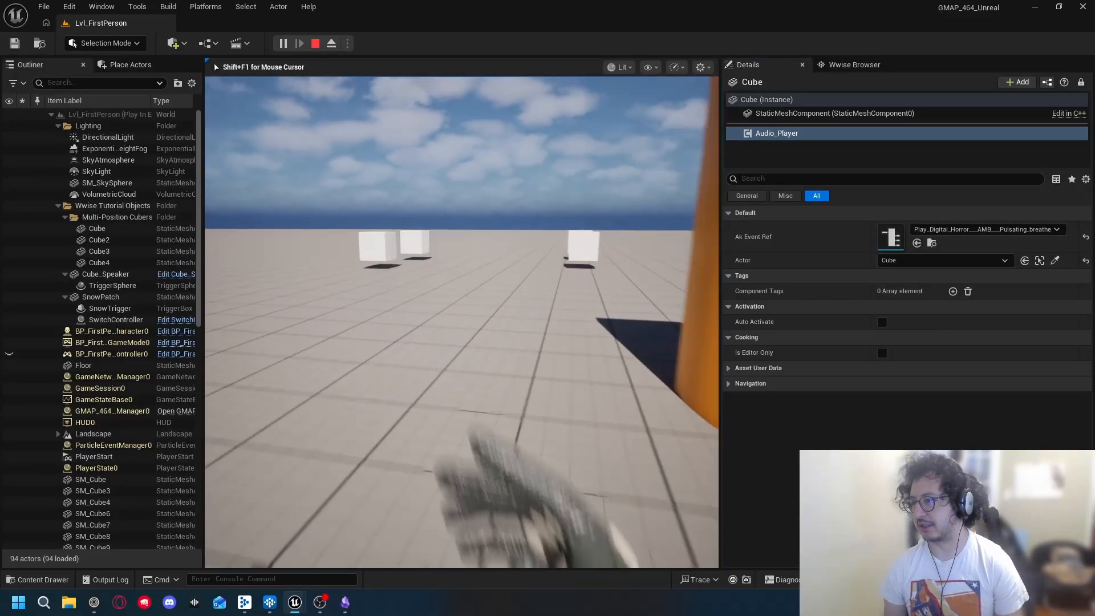
pyautogui.press('w')
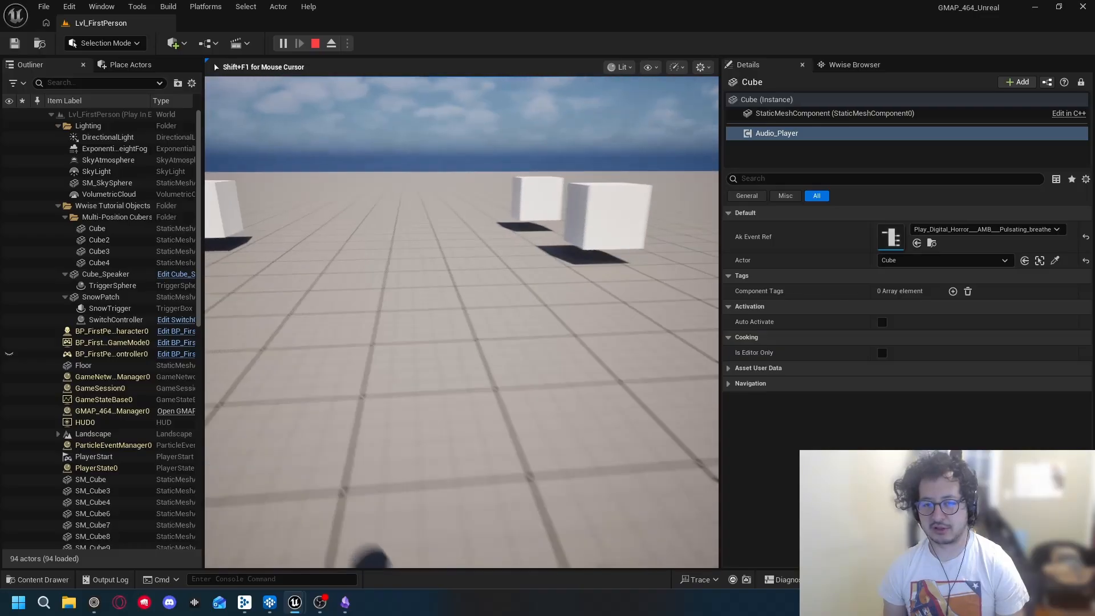
pyautogui.press('w')
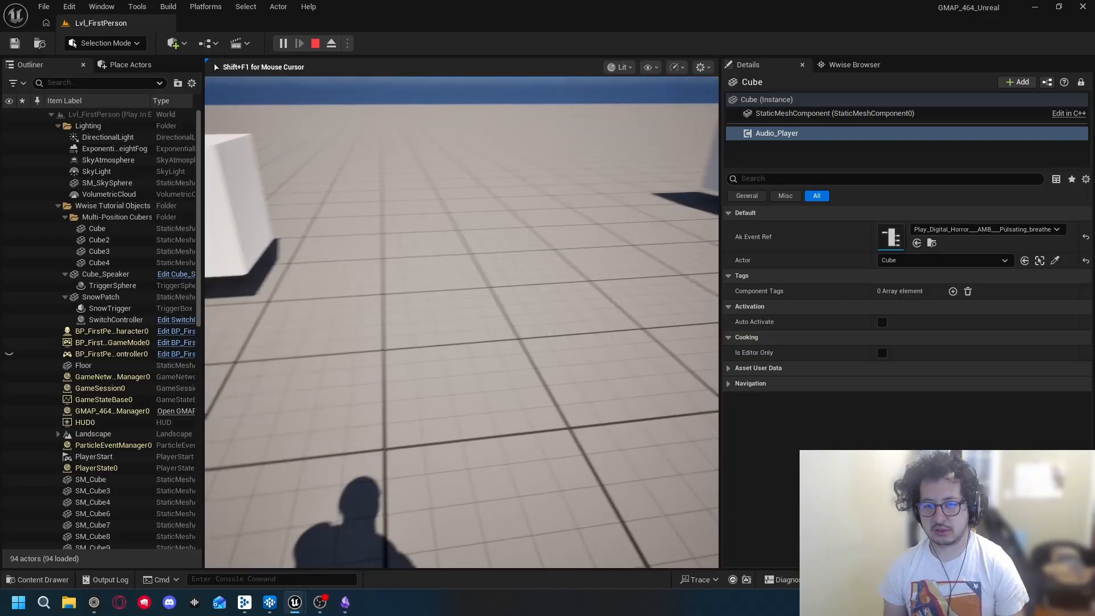
pyautogui.press('w')
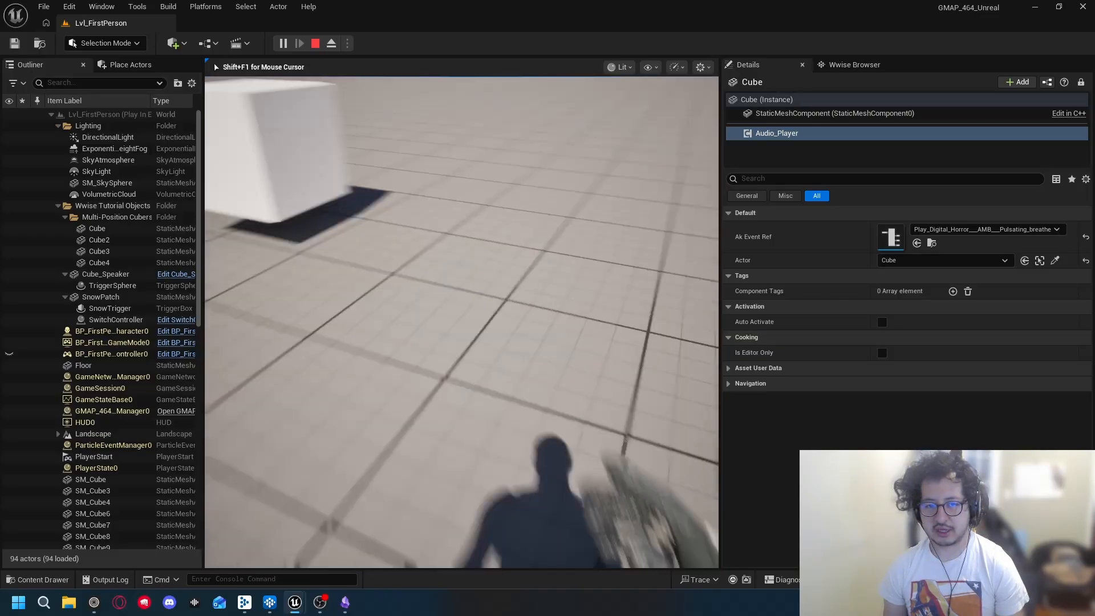
pyautogui.press('w')
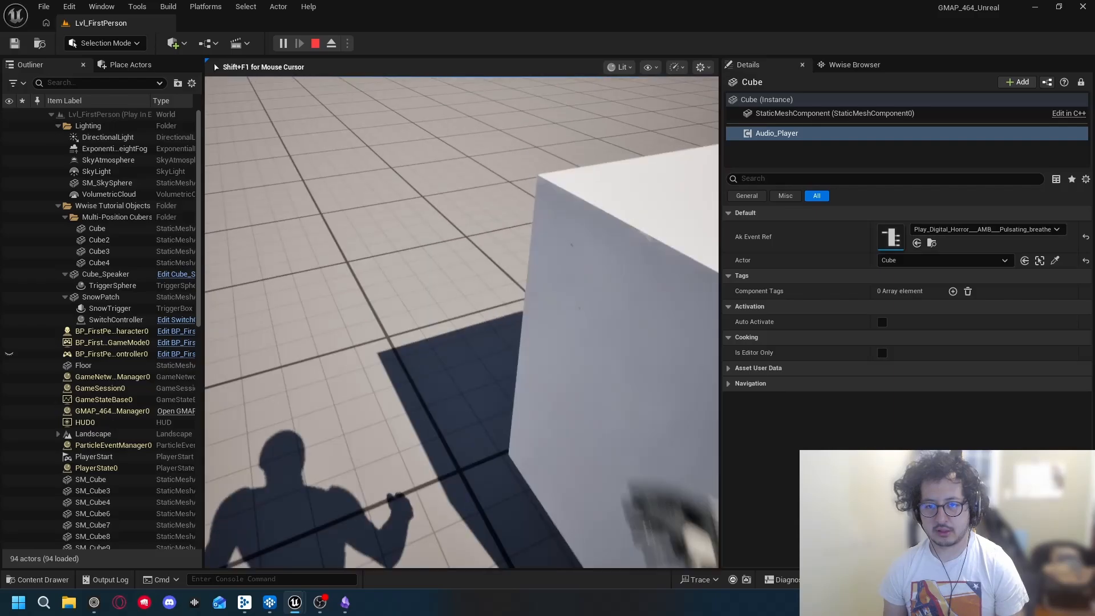
pyautogui.press('w')
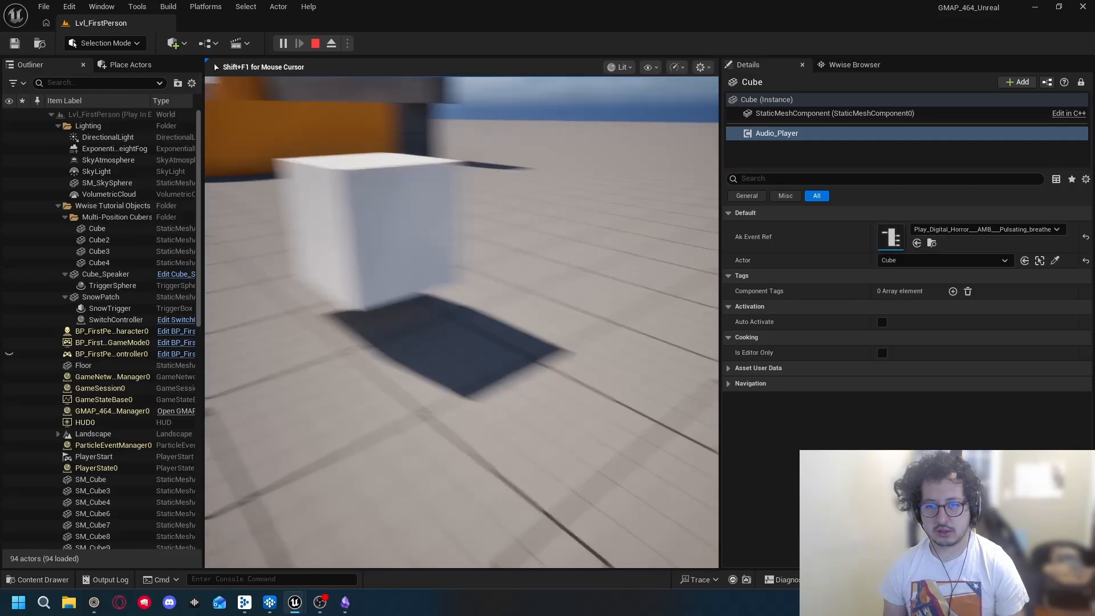
pyautogui.press('Escape')
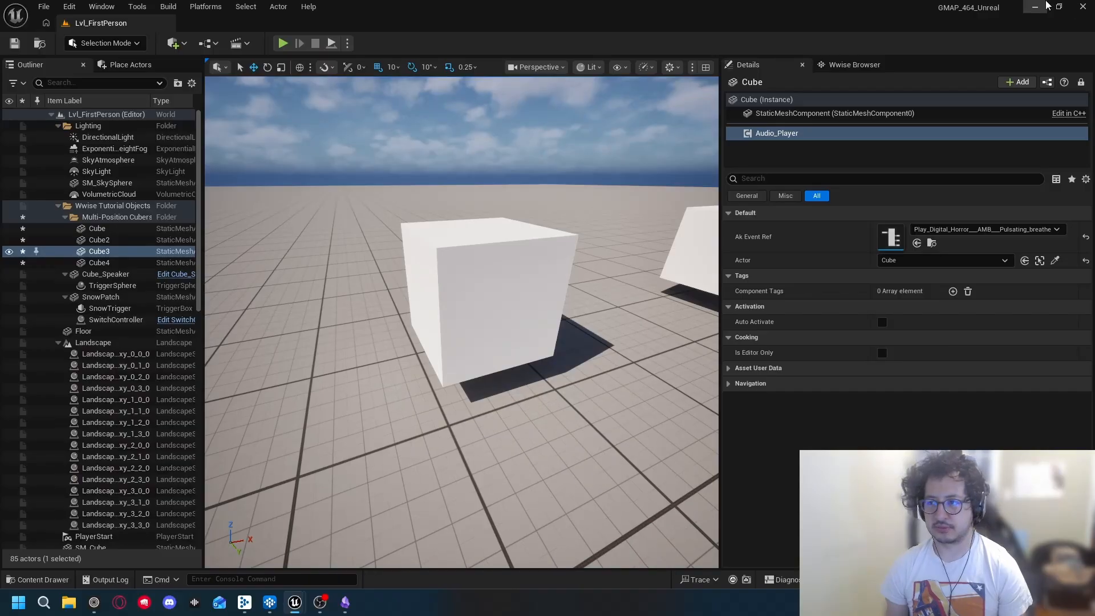
# Step: Switch to Wwise and delete the 332821__loudernoises__heartbeat-60bpm sound from the containers' Default Work Unit
pyautogui.click(1046, 6)
pyautogui.click(278, 602)
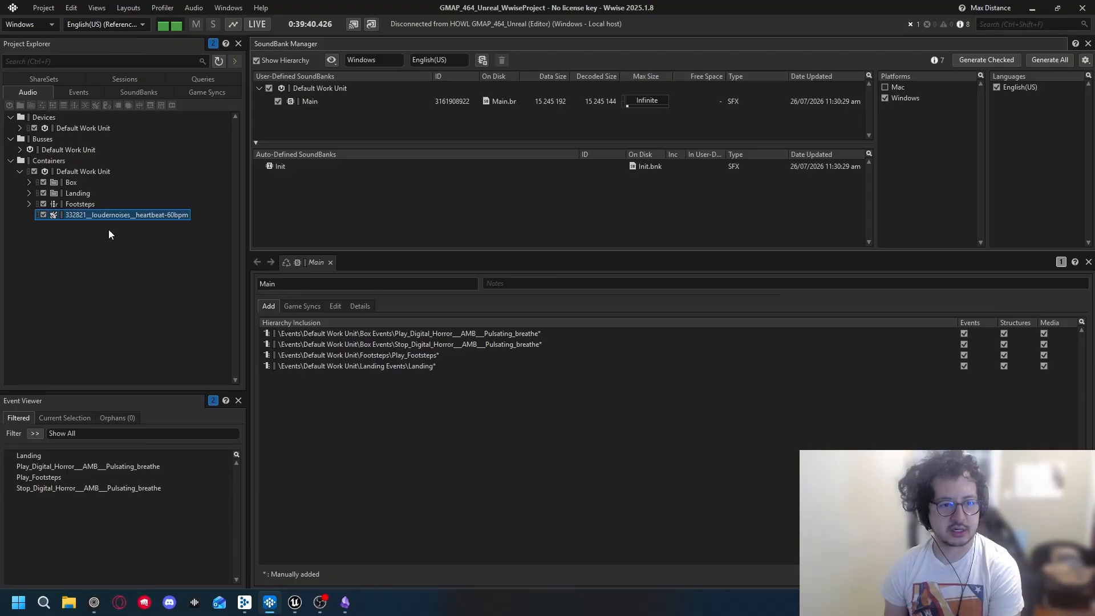
pyautogui.press('Delete')
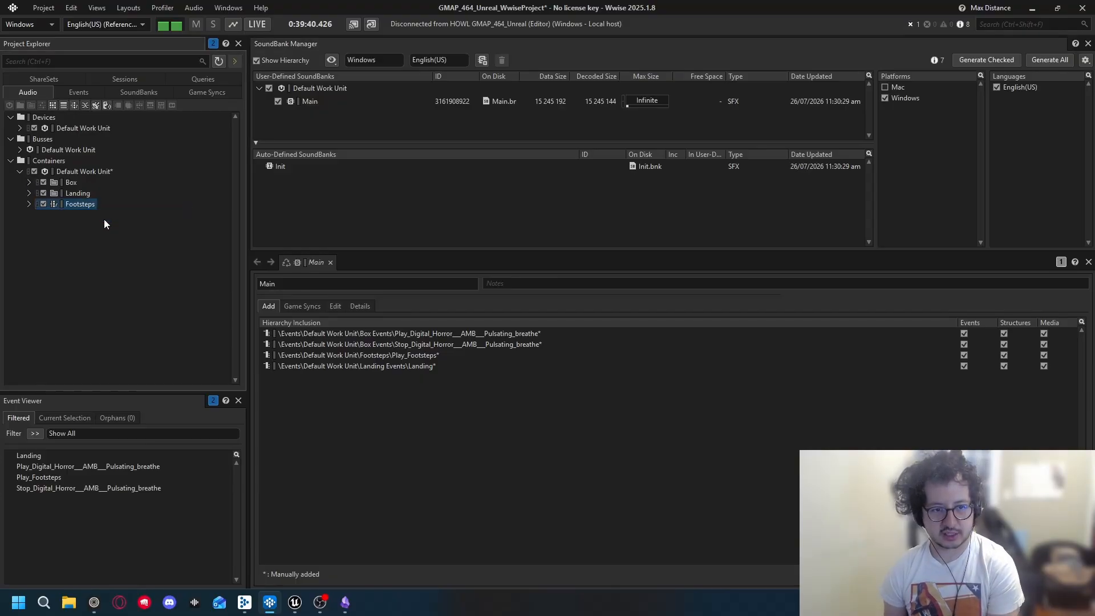
# Step: Disable Cone Use in the Box Attenuation of Digital-Horror - AMB - Pulsating breathe in the Designer layout and save the project
pyautogui.click(28, 182)
pyautogui.click(127, 194)
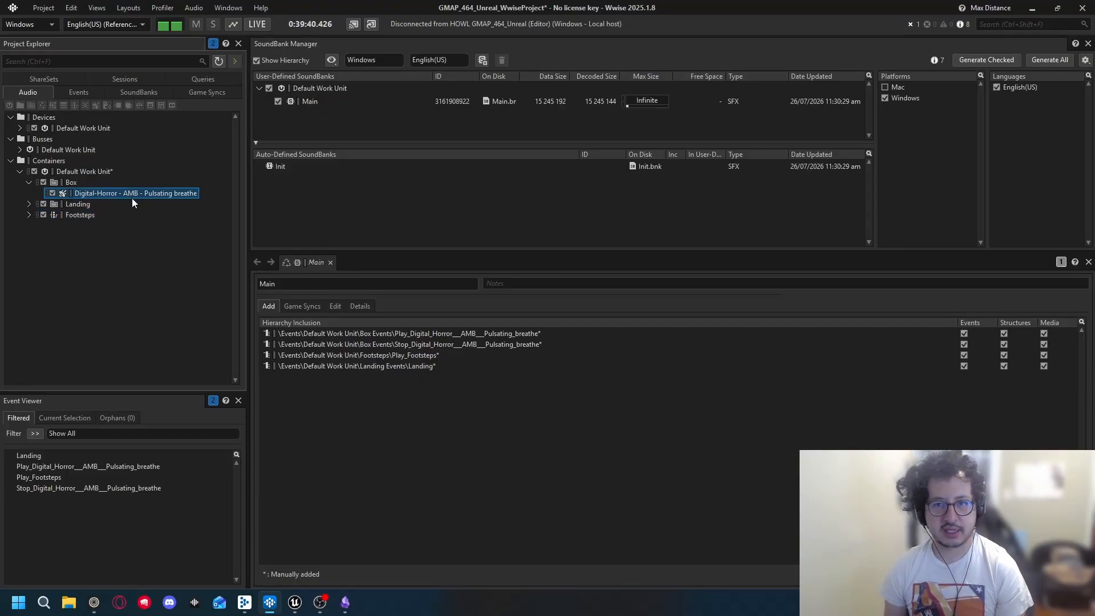
pyautogui.click(128, 8)
pyautogui.click(138, 24)
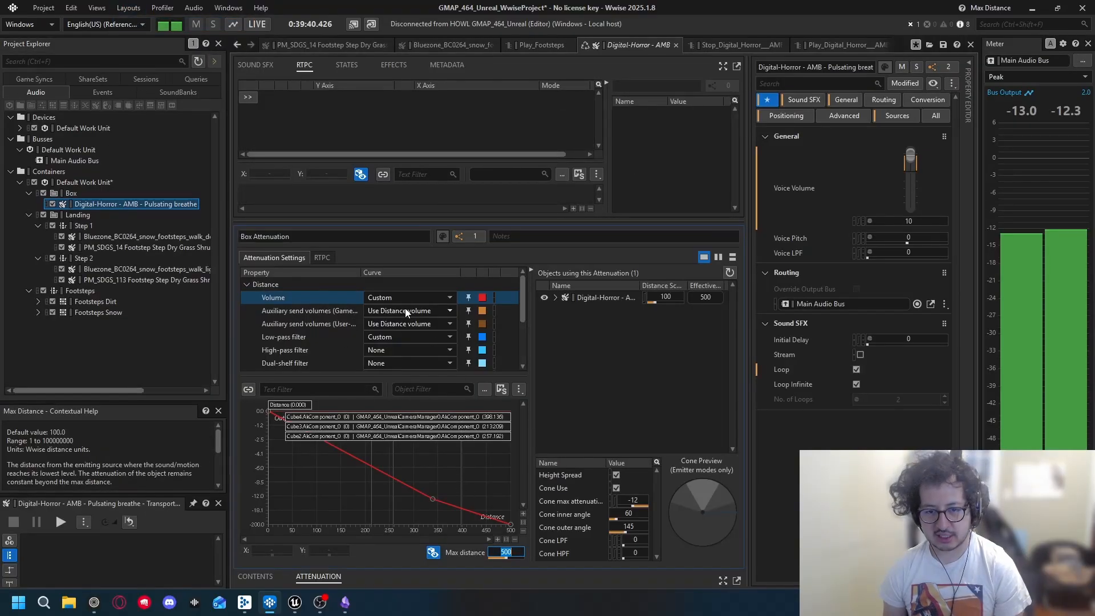
pyautogui.click(611, 488)
pyautogui.click(616, 488)
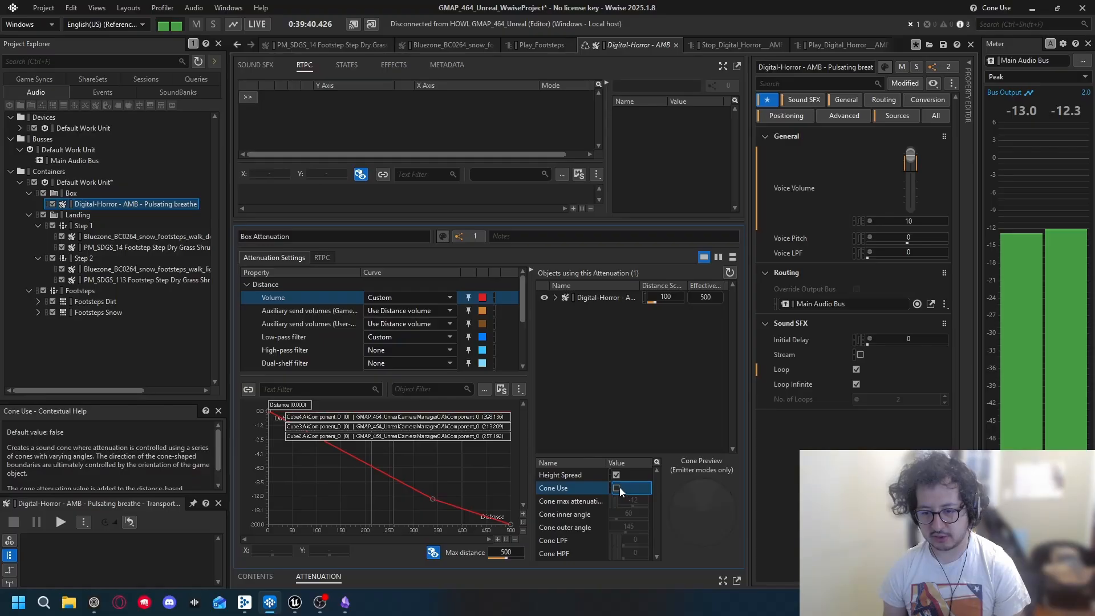
pyautogui.hotkey('ctrl', 's')
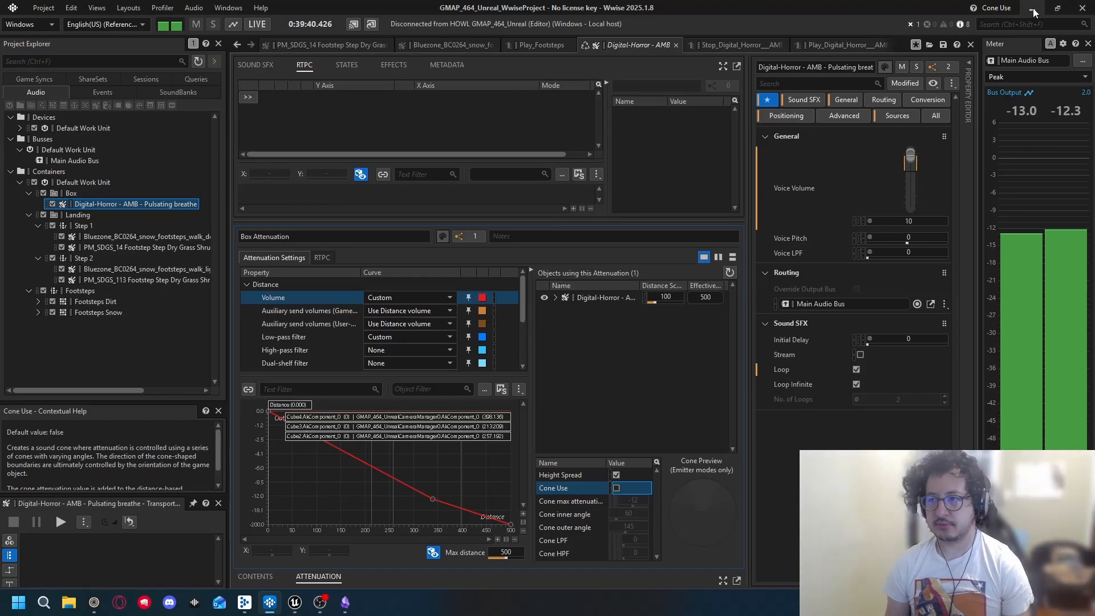
# Step: Set the Box Attenuation max distance to 600 and save the Wwise project
pyautogui.doubleClick(506, 552)
pyautogui.write('60')
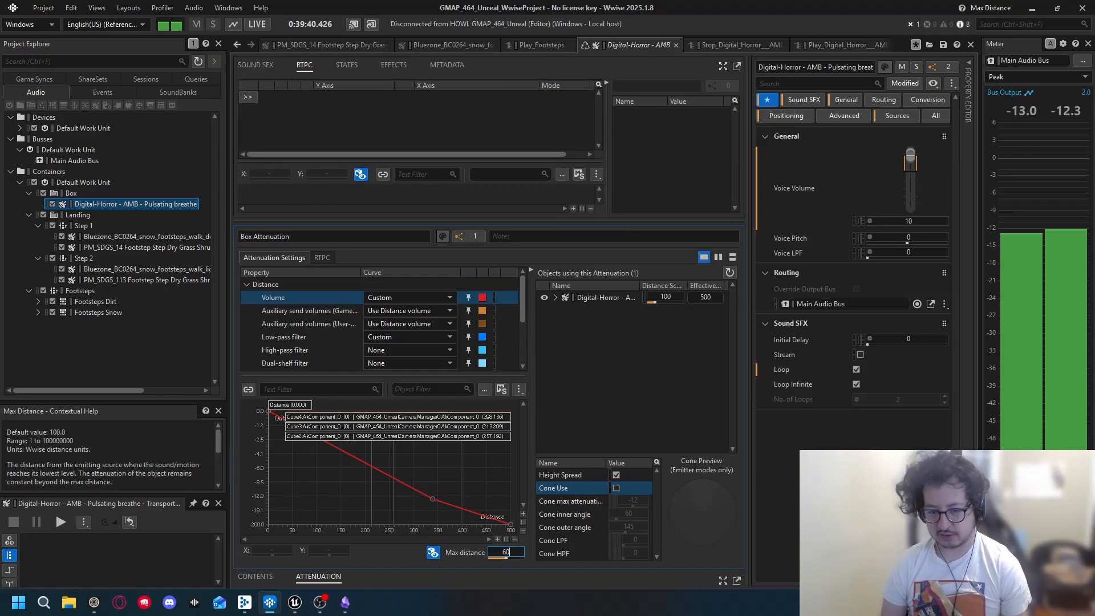
pyautogui.write('0')
pyautogui.press('Return')
pyautogui.hotkey('ctrl', 's')
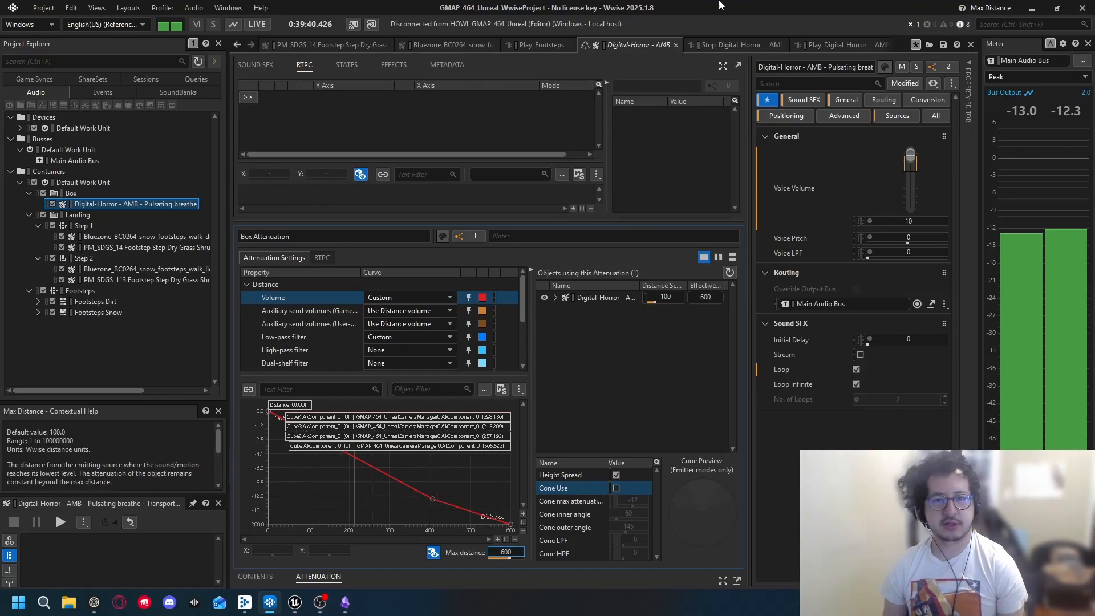
# Step: Switch to Unreal and set the play session to spawn the player at the current camera location
pyautogui.click(1031, 8)
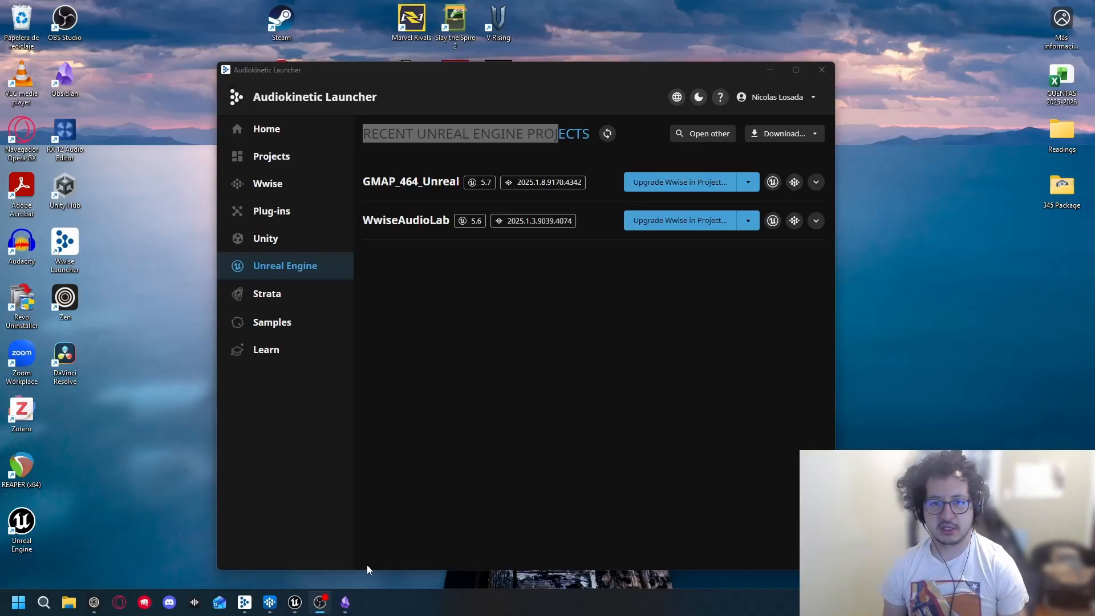
pyautogui.click(305, 606)
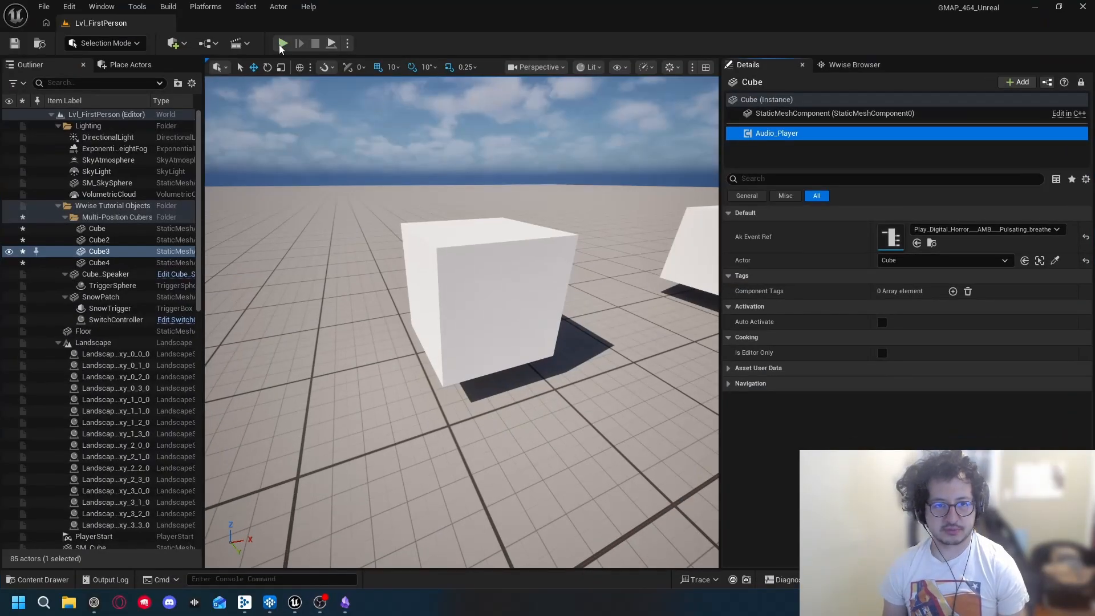
pyautogui.click(346, 44)
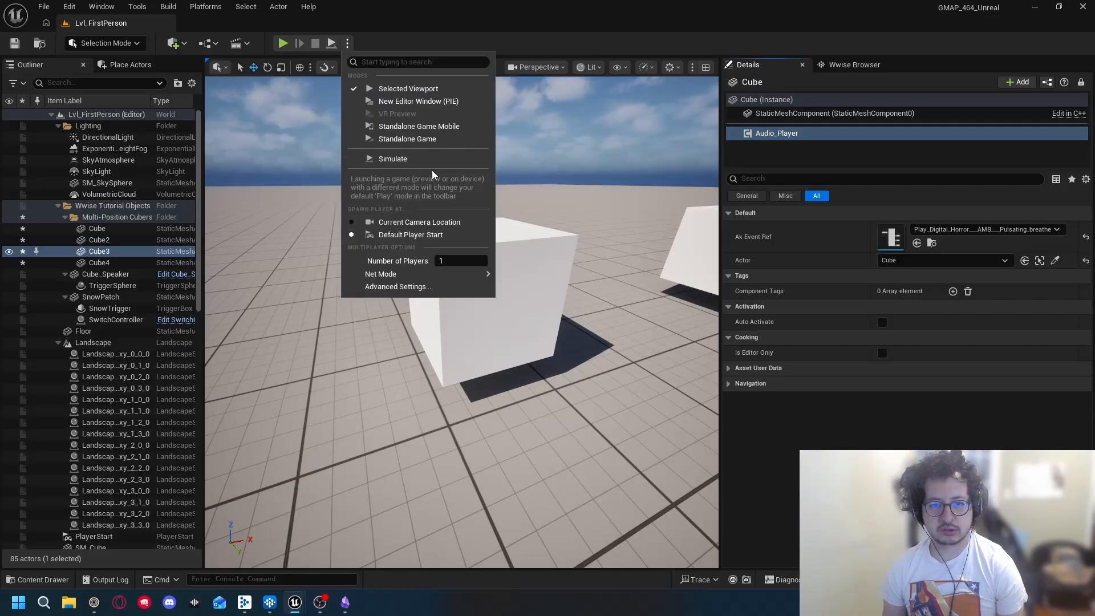
pyautogui.click(399, 221)
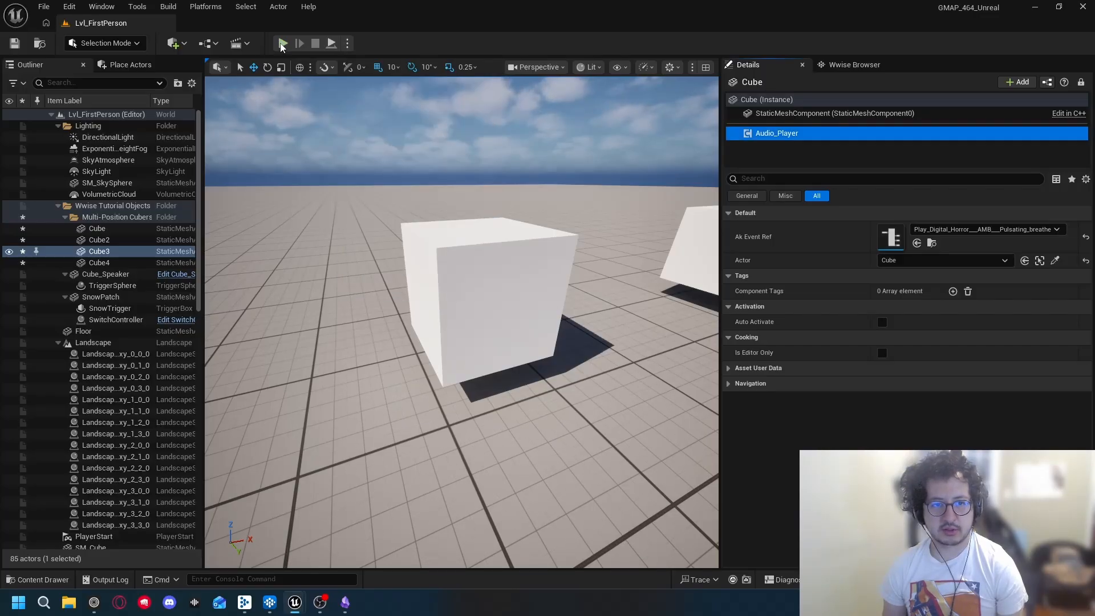
# Step: Play the level, walk around and between the four cubes to hear their ambience, and end the play session
pyautogui.click(282, 43)
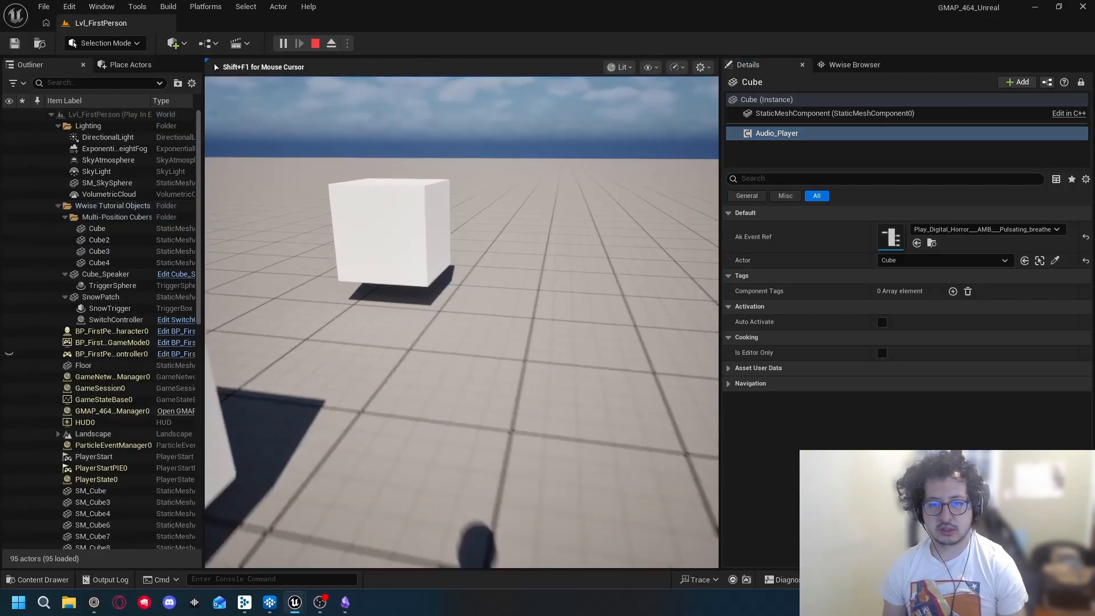
pyautogui.press('w')
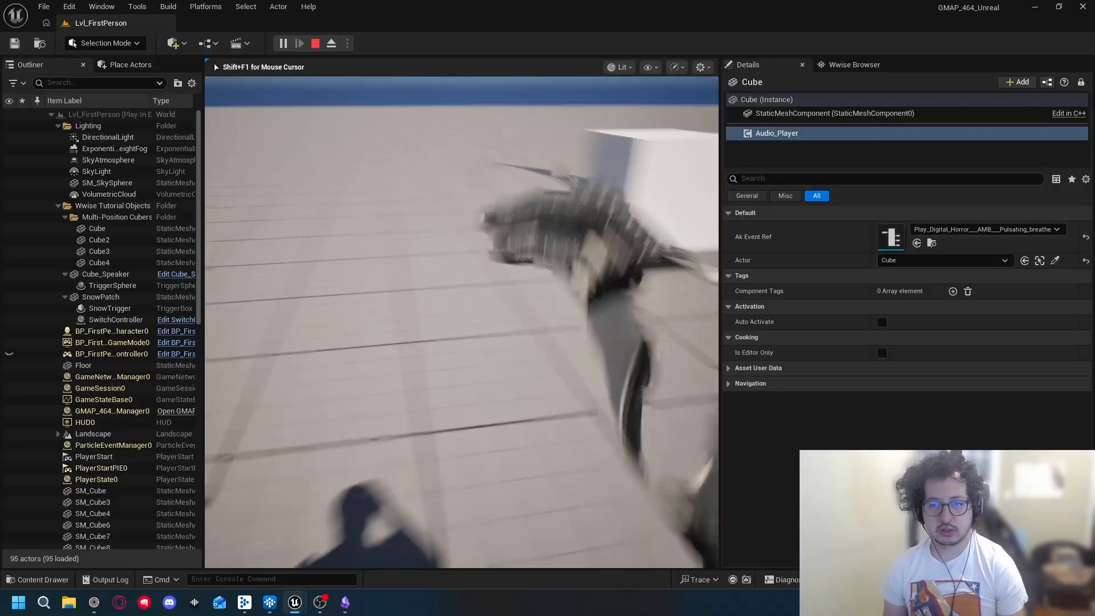
pyautogui.press('w')
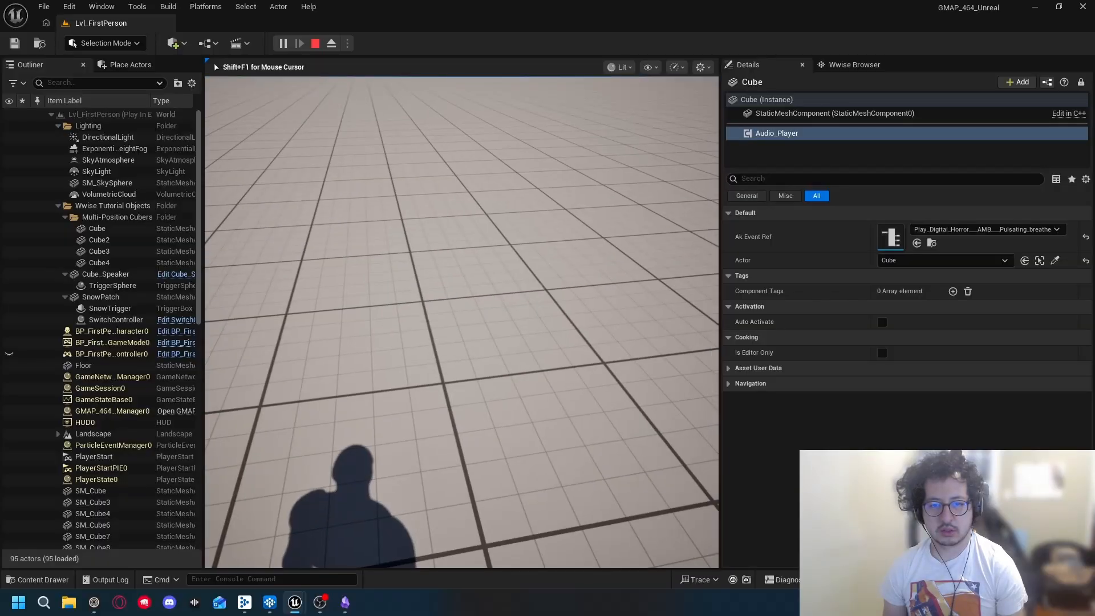
pyautogui.press('w')
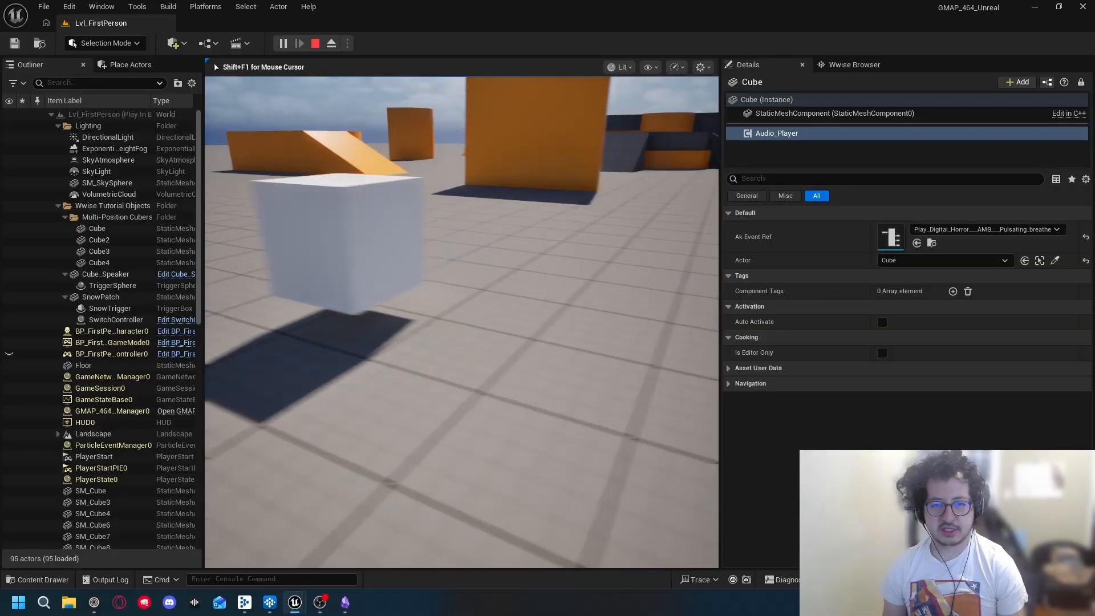
pyautogui.press('w')
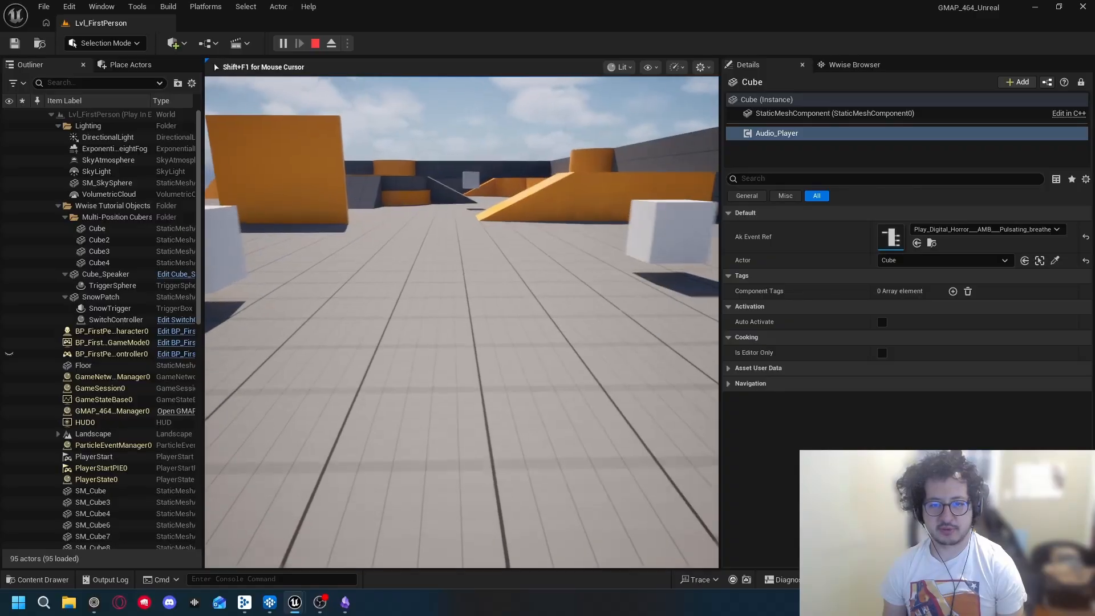
pyautogui.press('w')
pyautogui.press('w')
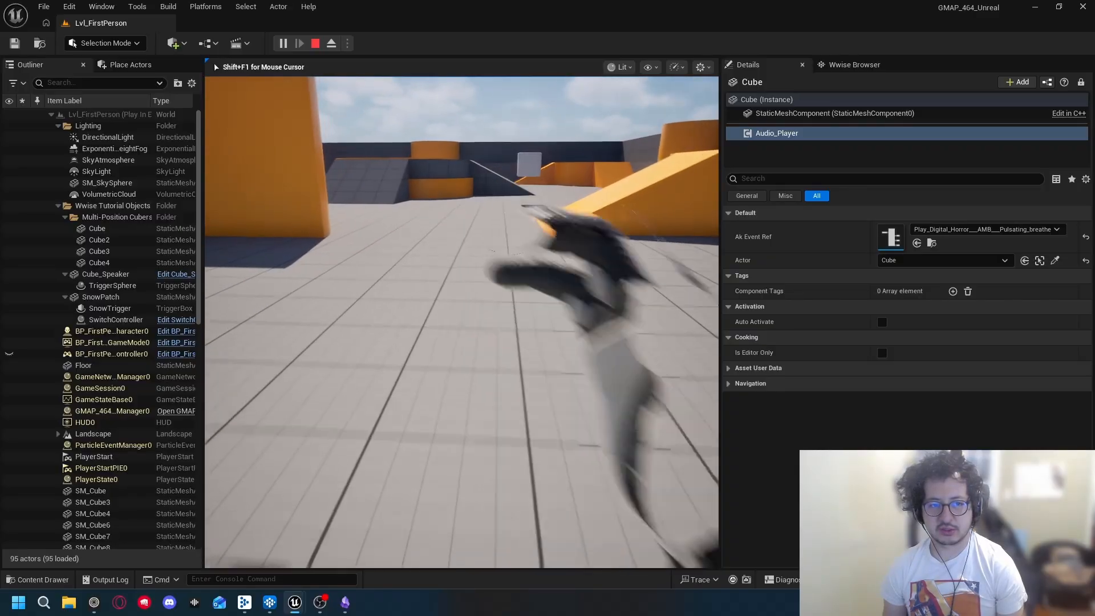
pyautogui.press('d')
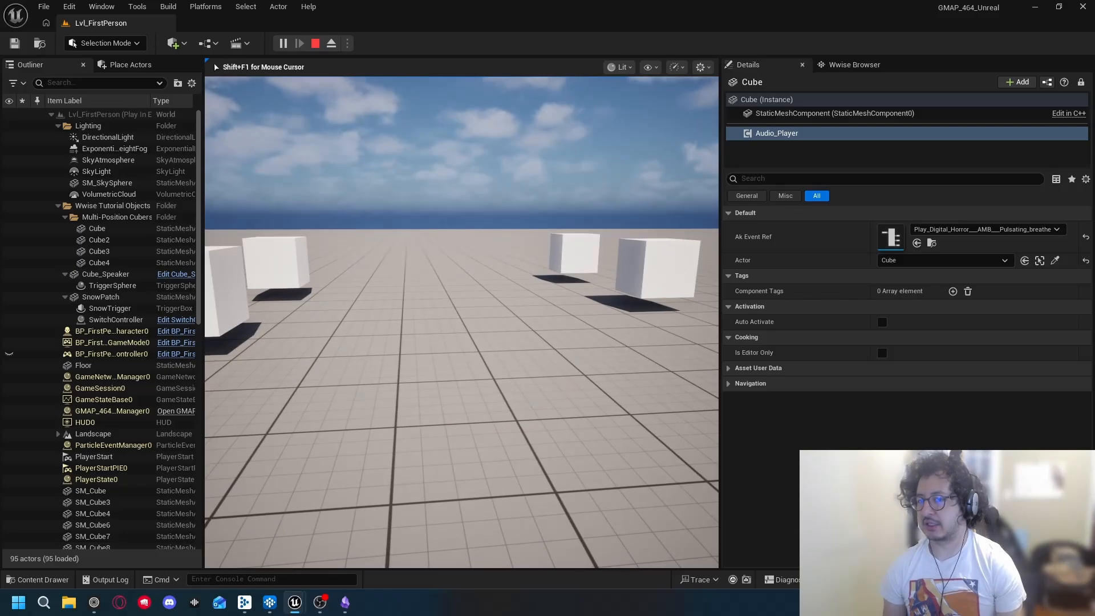
pyautogui.press('Escape')
pyautogui.press('s')
pyautogui.moveTo(458, 249); pyautogui.dragTo(410, 249, button='right')
pyautogui.press('w')
pyautogui.press('d')
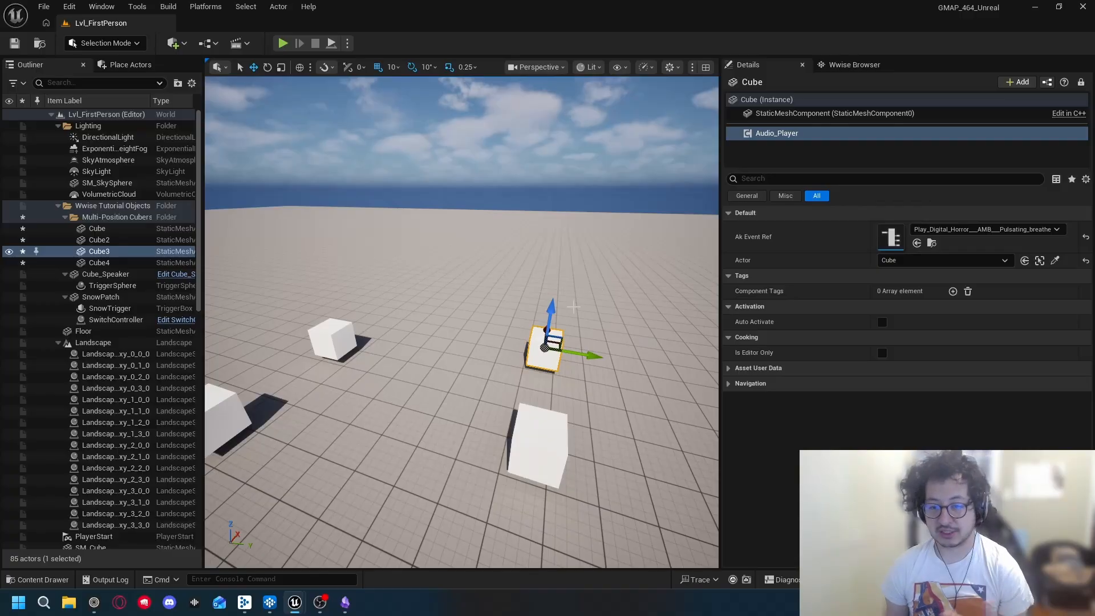
pyautogui.click(117, 216)
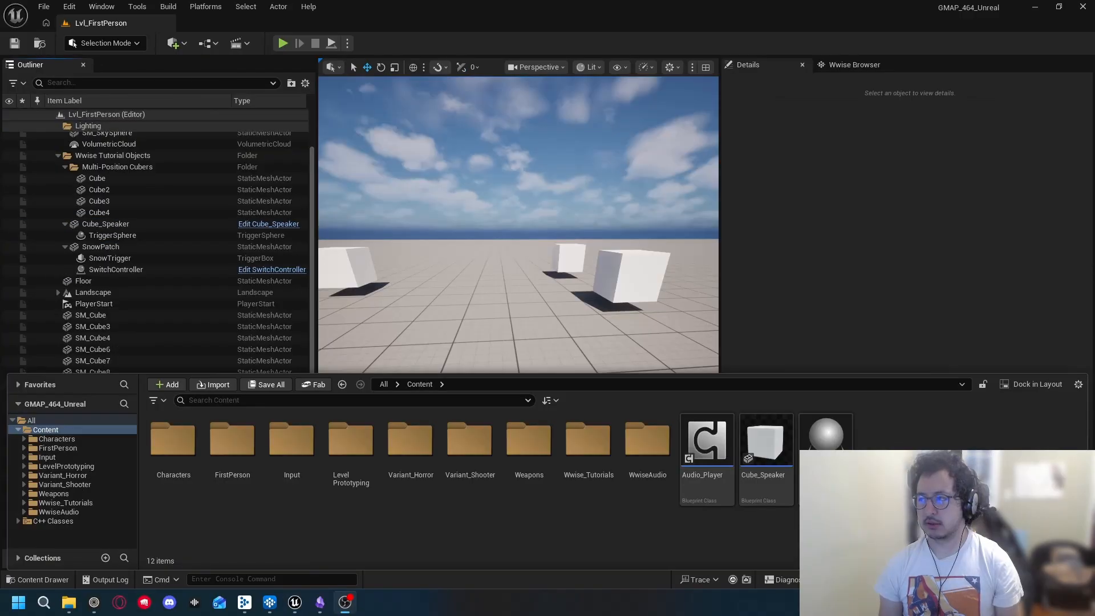
pyautogui.click(123, 213)
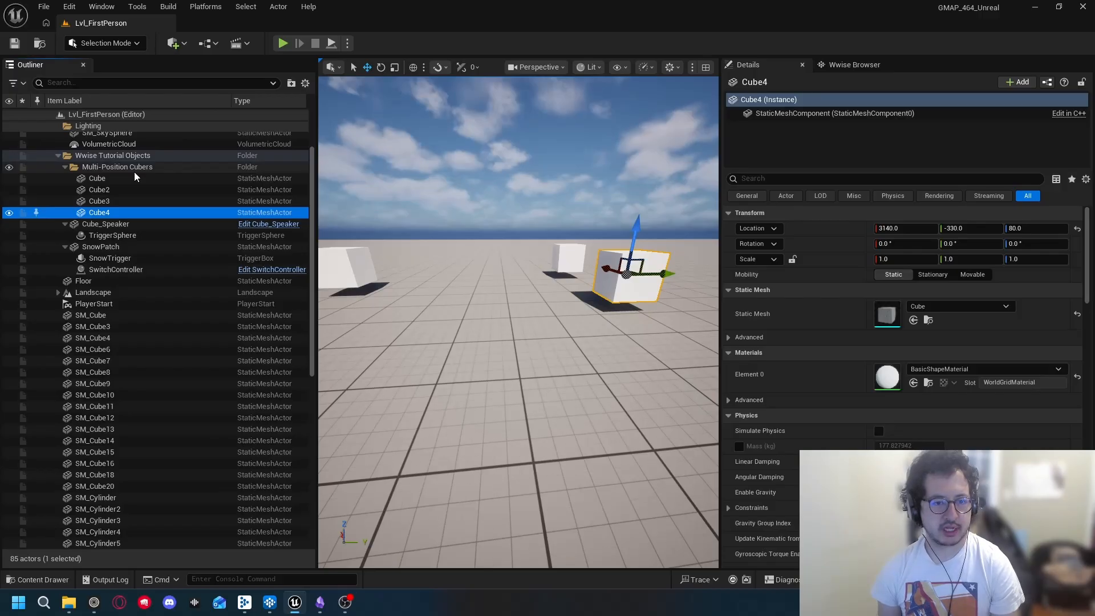
pyautogui.click(135, 171)
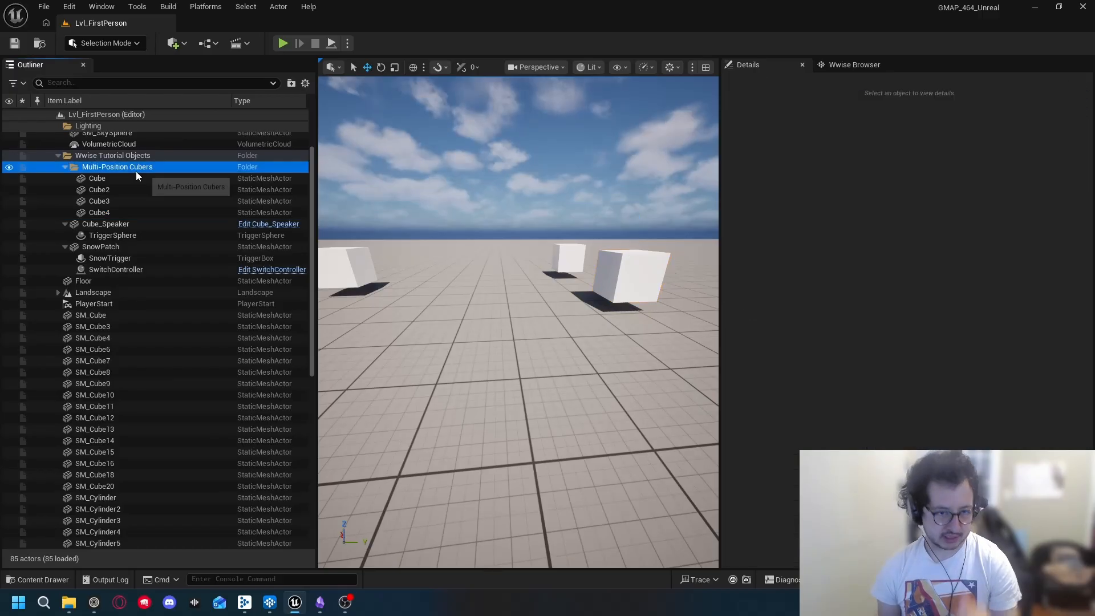
# Step: Create a Blueprint Class with Actor as parent in the Content folder and name it Multi_Position_Player
pyautogui.click(37, 580)
pyautogui.rightClick(884, 447)
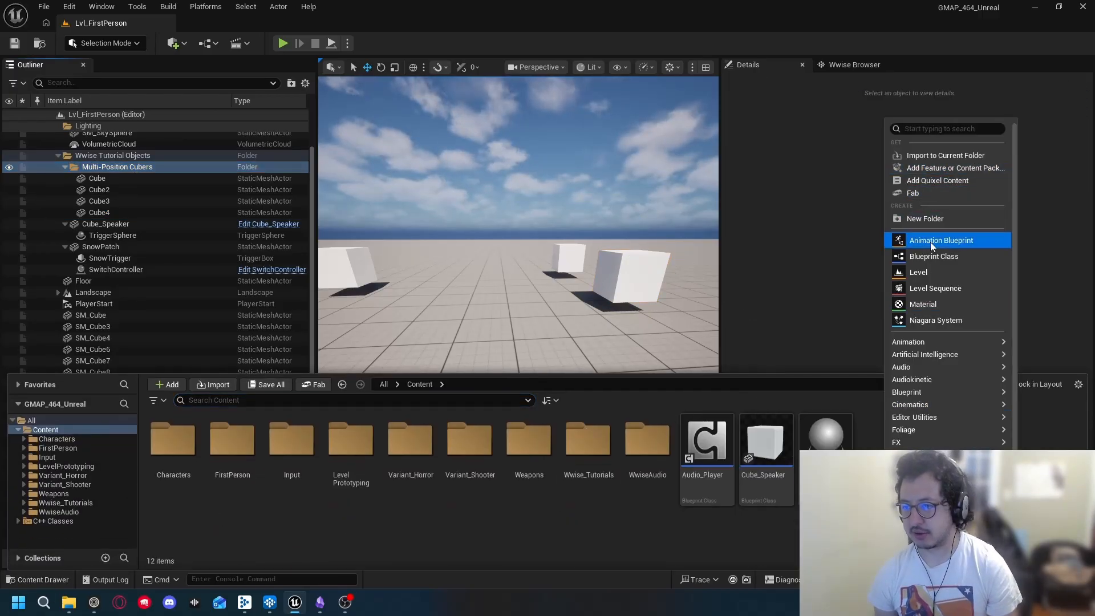
pyautogui.click(939, 258)
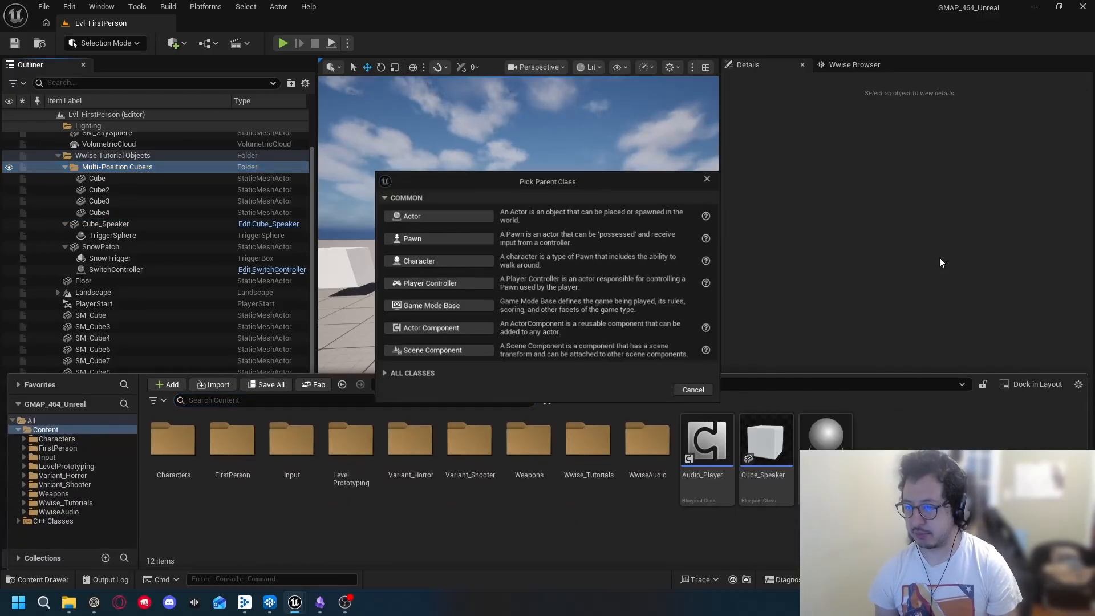
pyautogui.click(440, 218)
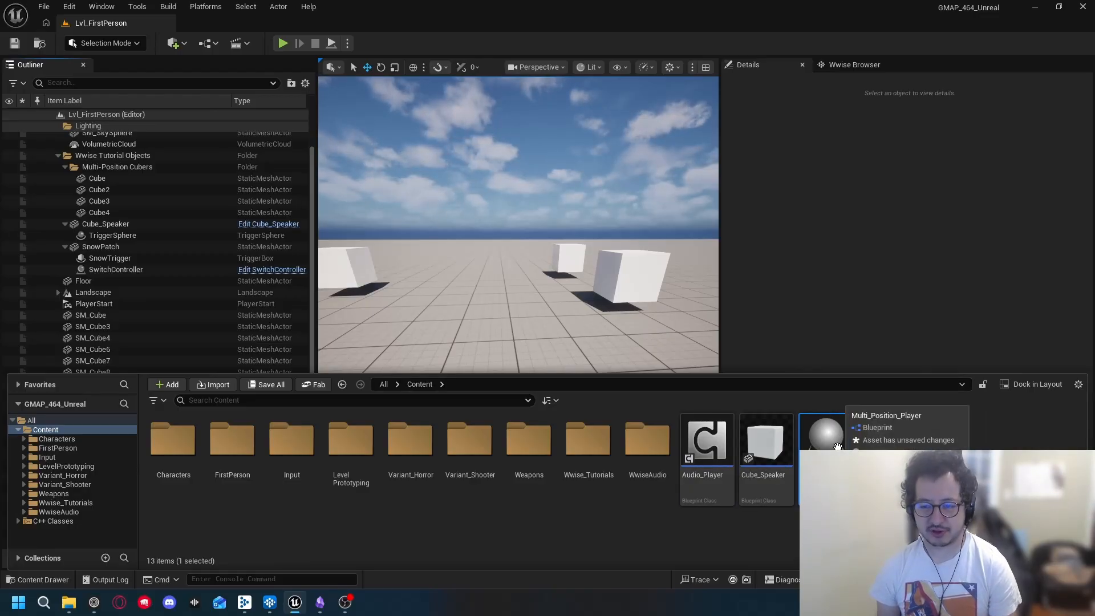
# Step: Place Multi_Position_Player among the four cubes at about 3230, -680, 150 and move it into the Multi-Position Cubers folder
pyautogui.click(142, 177)
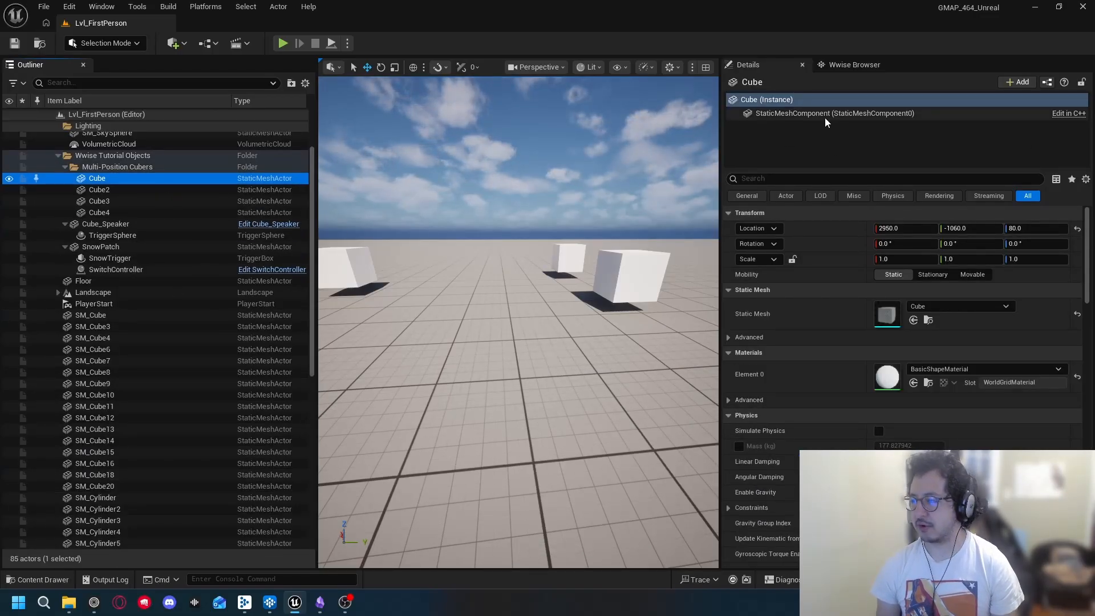
pyautogui.click(38, 579)
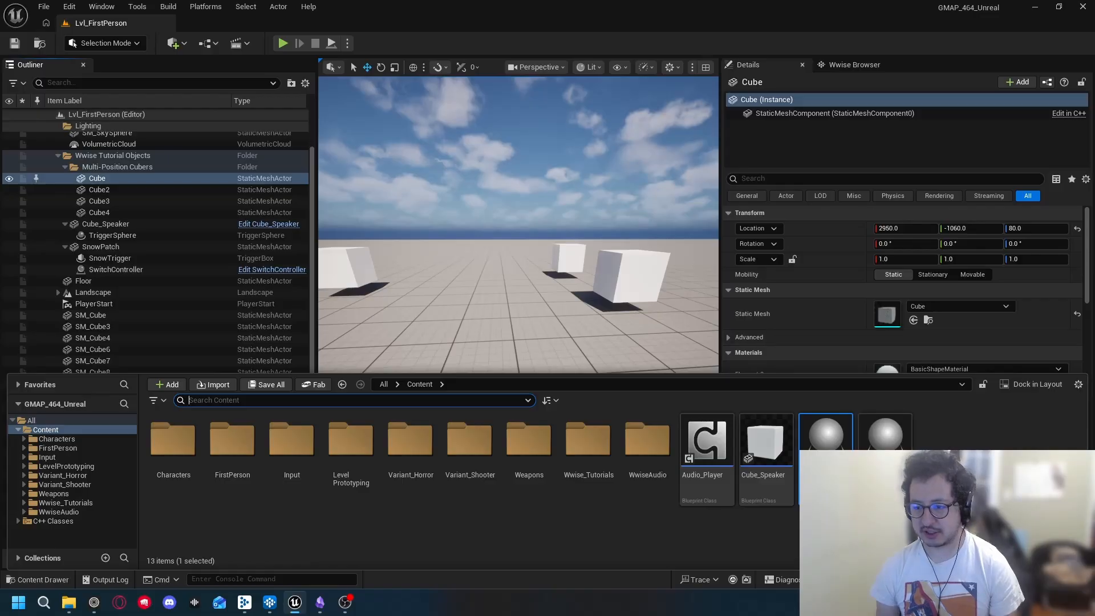
pyautogui.moveTo(827, 448); pyautogui.dragTo(476, 298)
pyautogui.moveTo(473, 250); pyautogui.dragTo(456, 176)
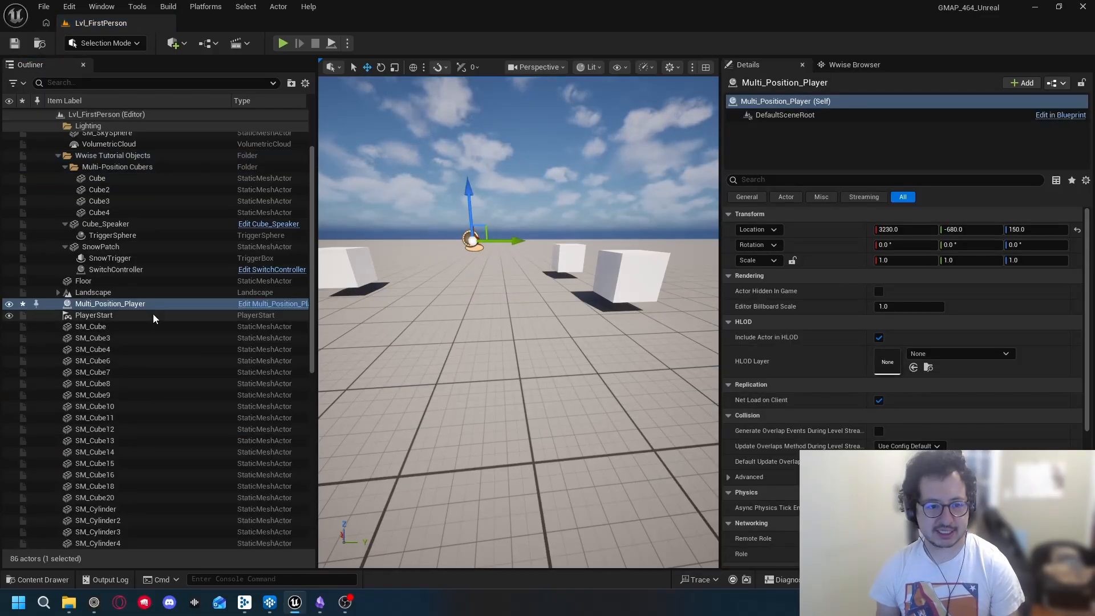
pyautogui.moveTo(148, 306); pyautogui.dragTo(118, 167)
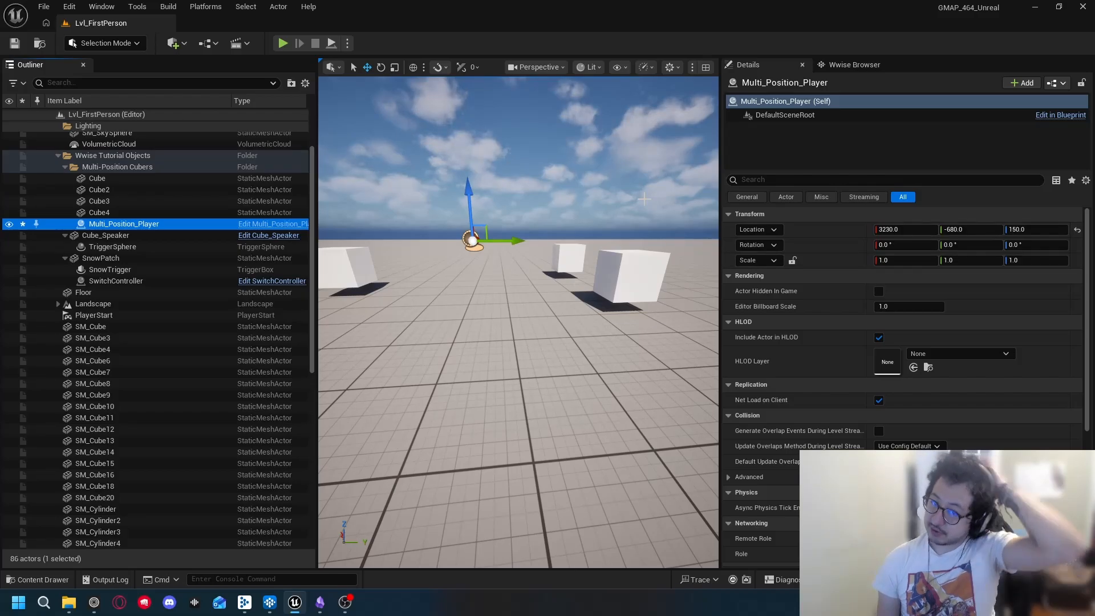
# Step: Open the Multi_Position_Player blueprint, delete its Event ActorBeginOverlap and Event Tick nodes, and compile
pyautogui.click(1054, 115)
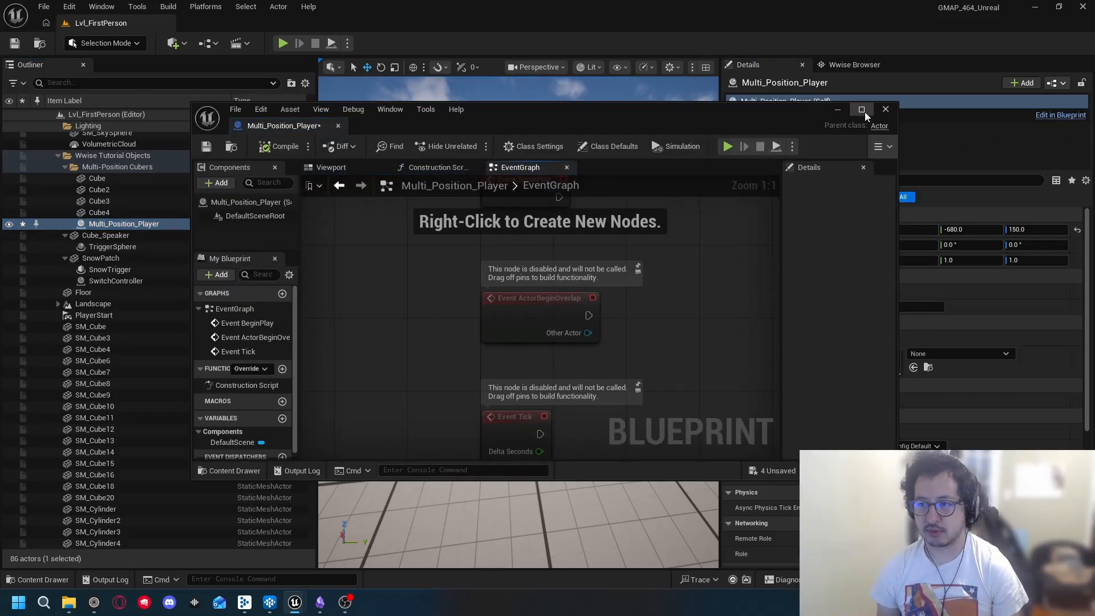
pyautogui.click(861, 110)
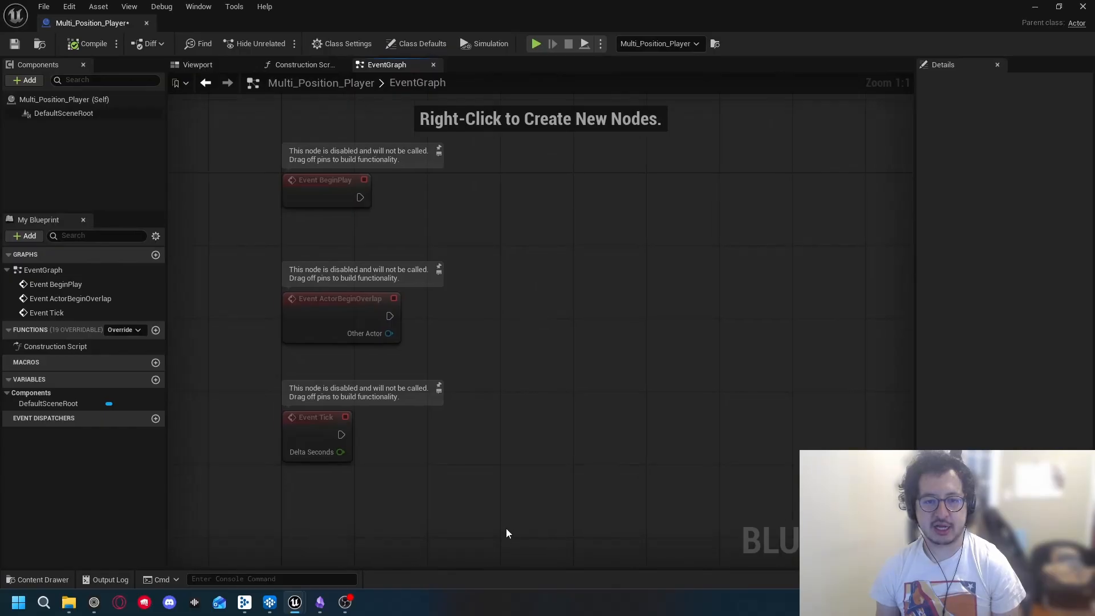
pyautogui.moveTo(506, 527); pyautogui.dragTo(249, 246)
pyautogui.press('Delete')
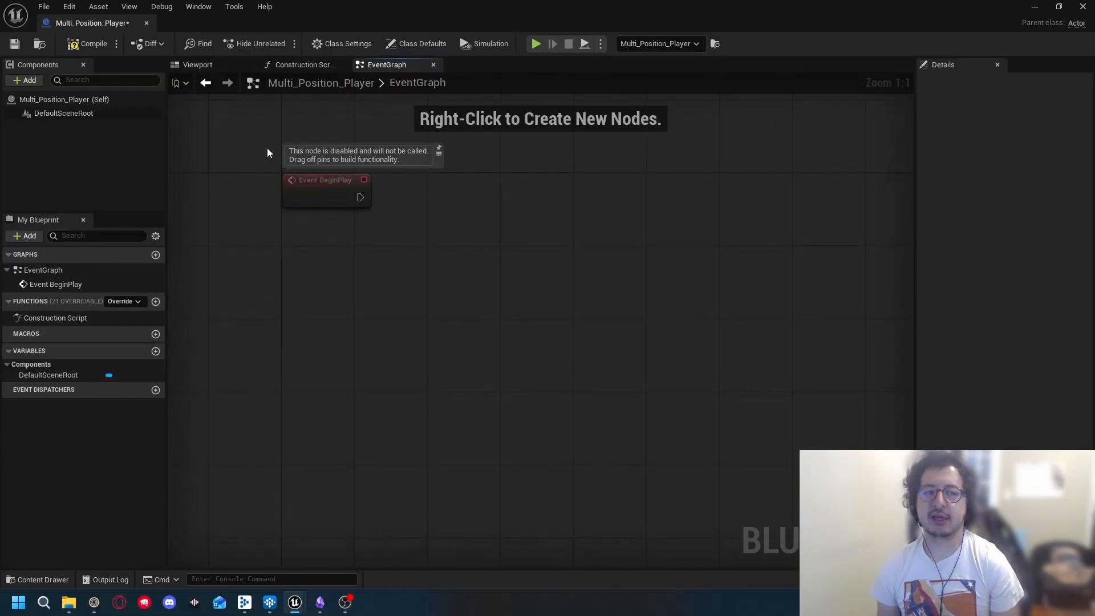
pyautogui.click(87, 44)
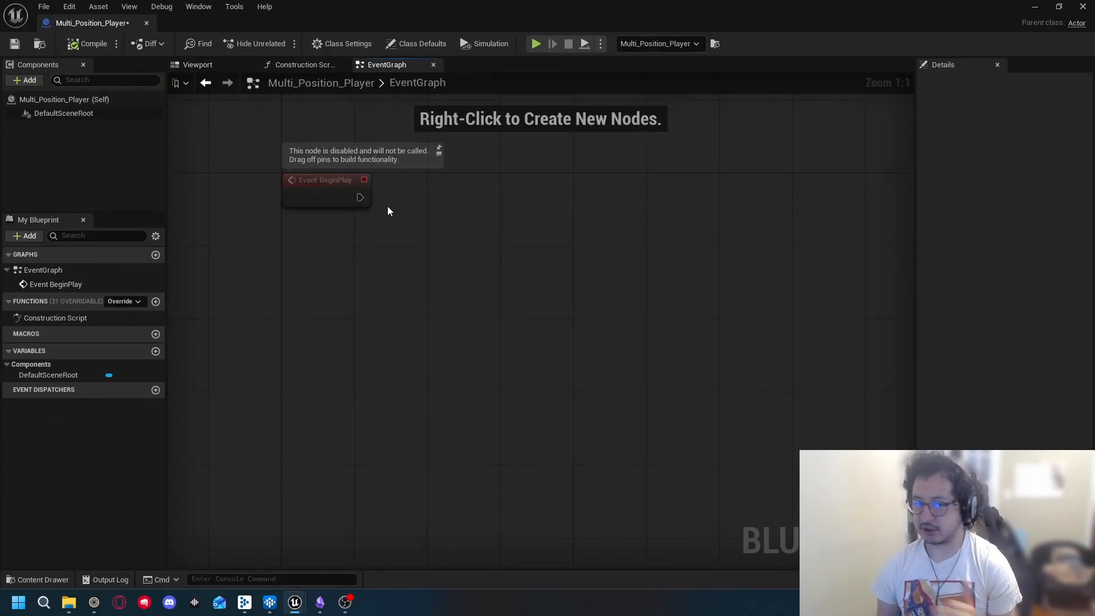
pyautogui.moveTo(514, 225); pyautogui.dragTo(515, 225)
pyautogui.write('post')
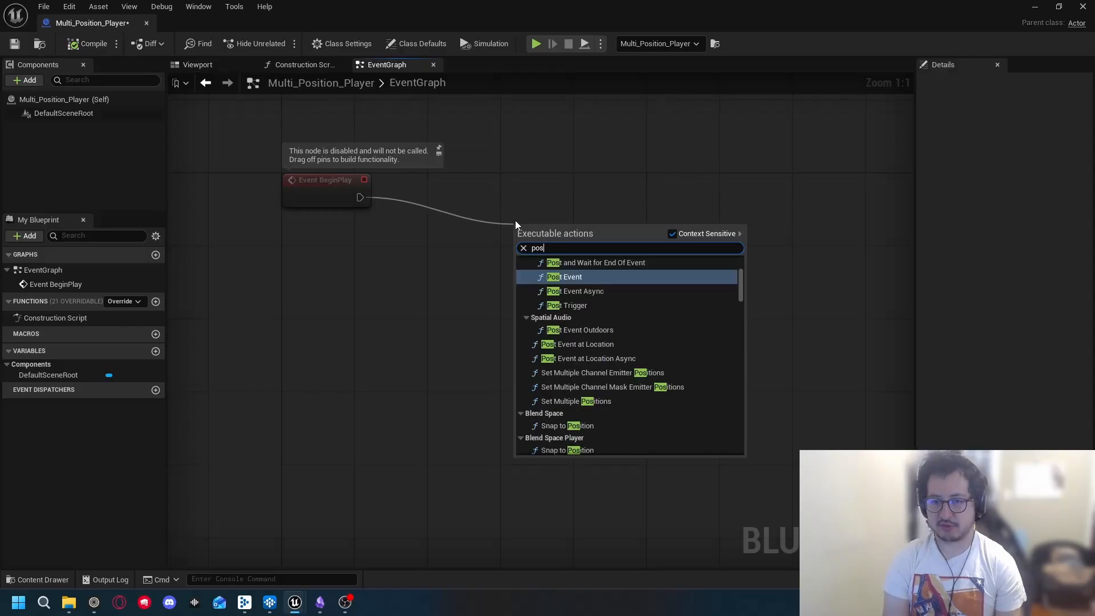
pyautogui.press('Return')
pyautogui.moveTo(709, 377); pyautogui.dragTo(556, 154)
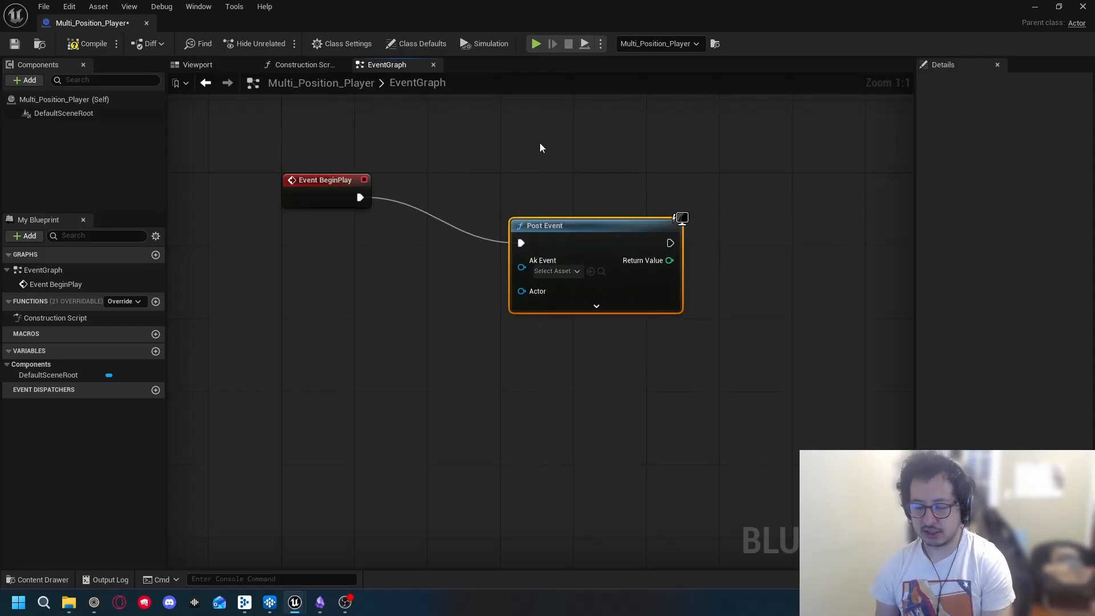
pyautogui.press('Delete')
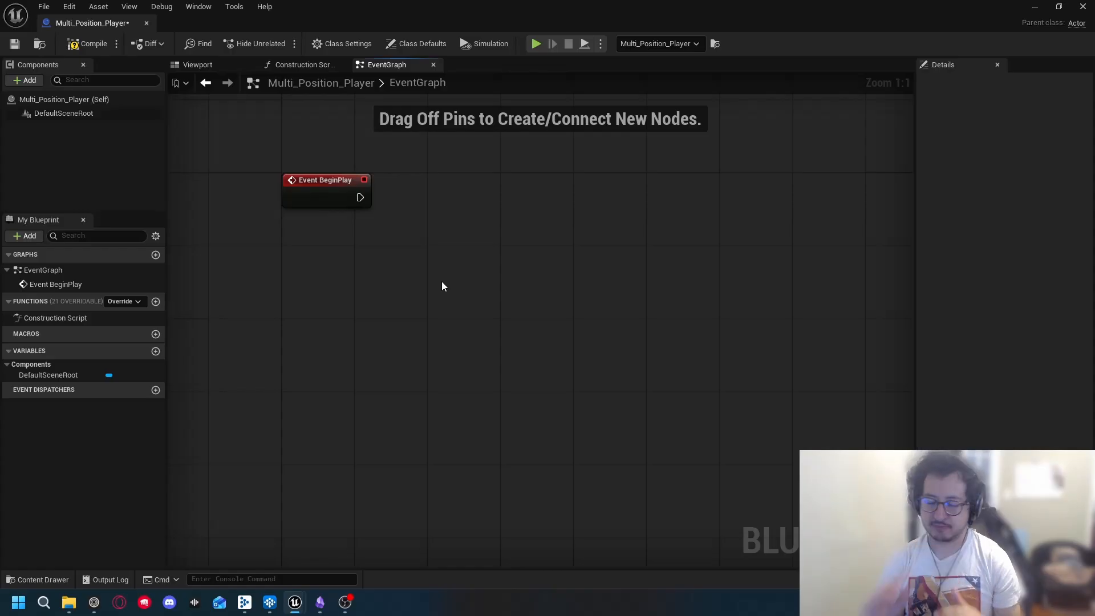
# Step: Add an unconnected Post Event node to the event graph, well apart from and slightly above Event BeginPlay
pyautogui.rightClick(442, 283)
pyautogui.write('post')
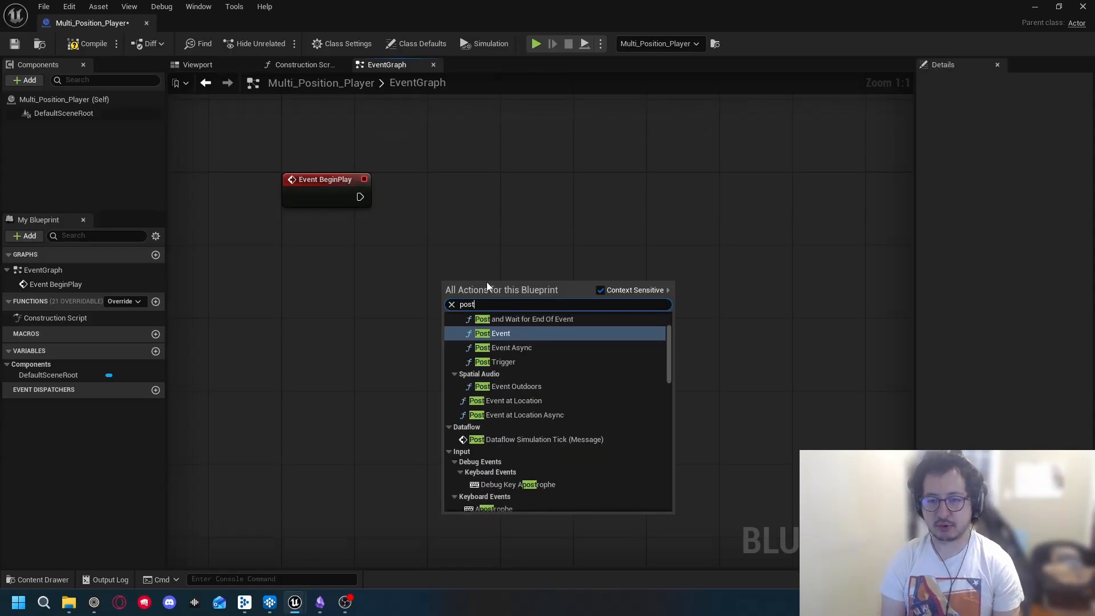
pyautogui.press('Return')
pyautogui.moveTo(531, 281); pyautogui.dragTo(695, 209)
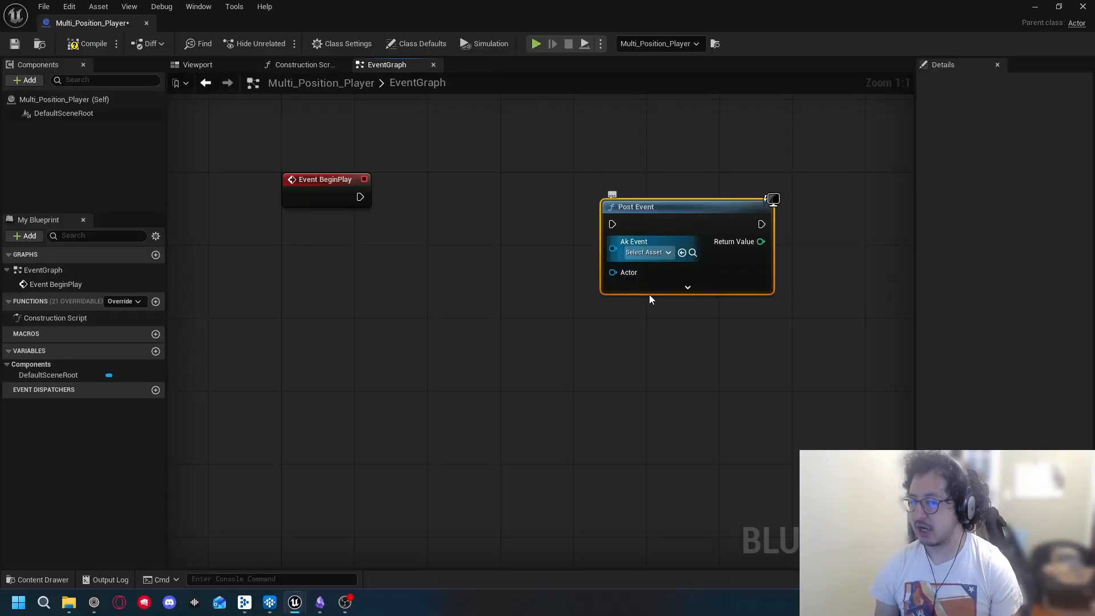
pyautogui.moveTo(629, 244); pyautogui.dragTo(629, 180)
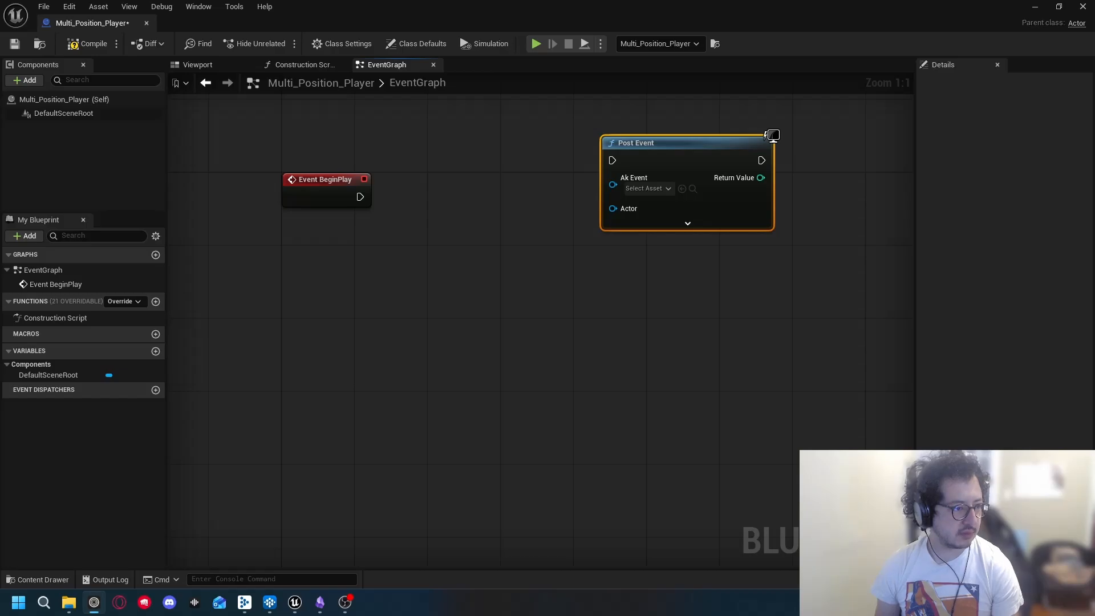
# Step: Add a Post Associated Ak Event node, found with context sensitivity turned off, and place it below the Post Event node
pyautogui.click(511, 337)
pyautogui.rightClick(510, 337)
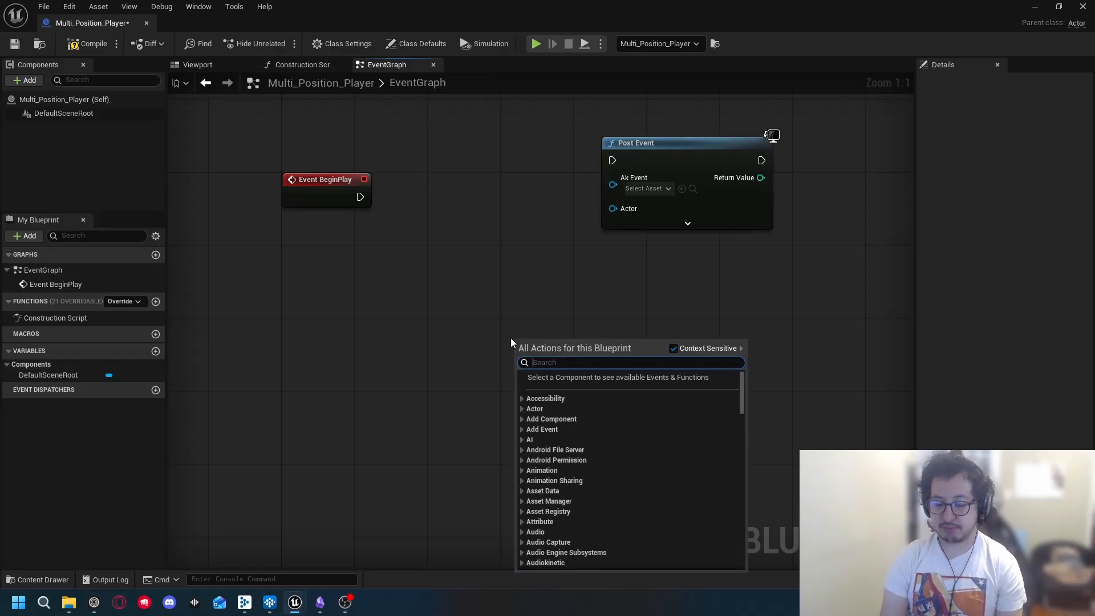
pyautogui.write('post')
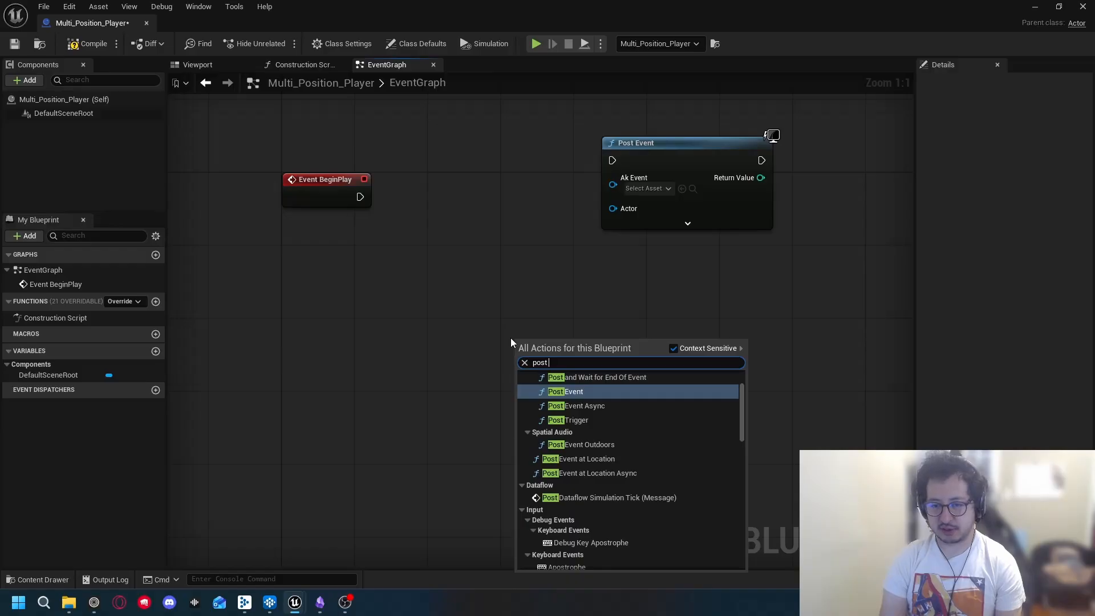
pyautogui.write(' associat')
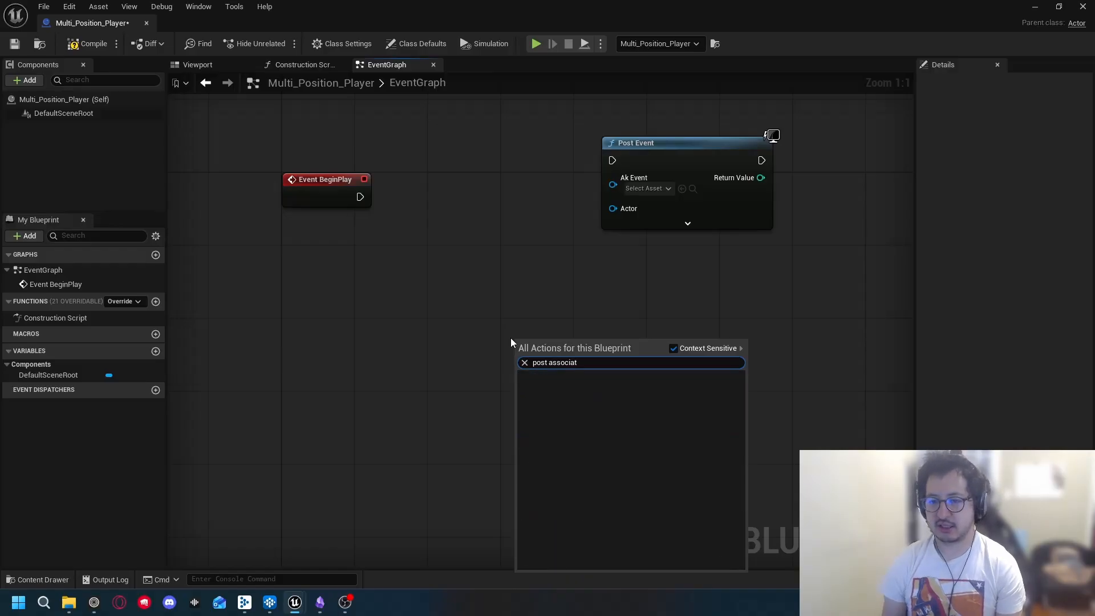
pyautogui.click(673, 348)
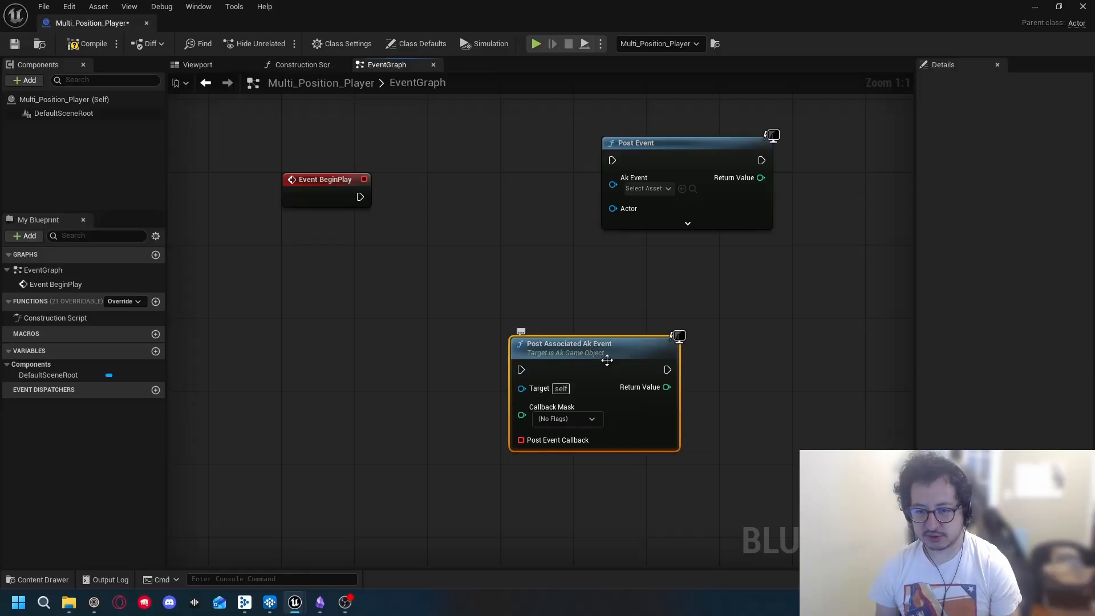
pyautogui.moveTo(609, 359); pyautogui.dragTo(747, 303)
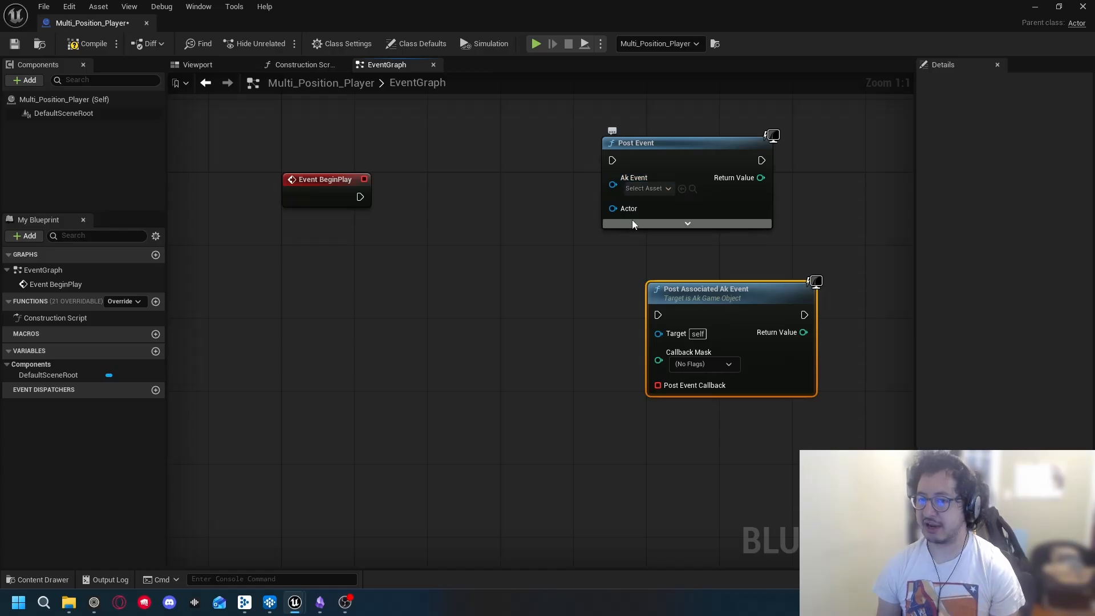
# Step: Inspect the advanced pins of the Post Event node, collapse them again, and delete the node from the graph
pyautogui.click(687, 224)
pyautogui.moveTo(695, 172); pyautogui.dragTo(538, 111)
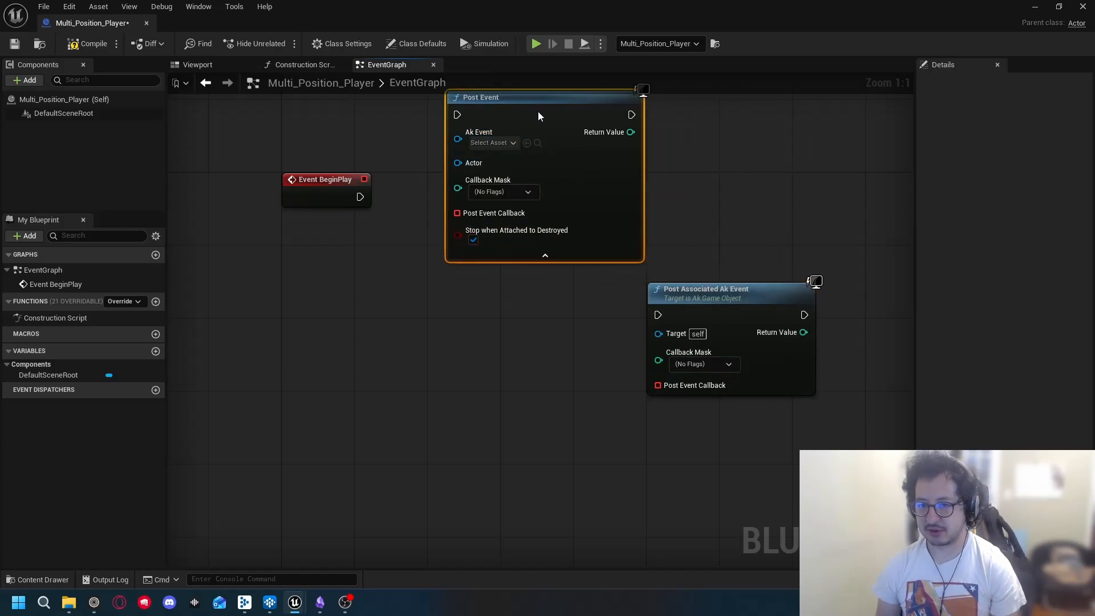
pyautogui.click(555, 258)
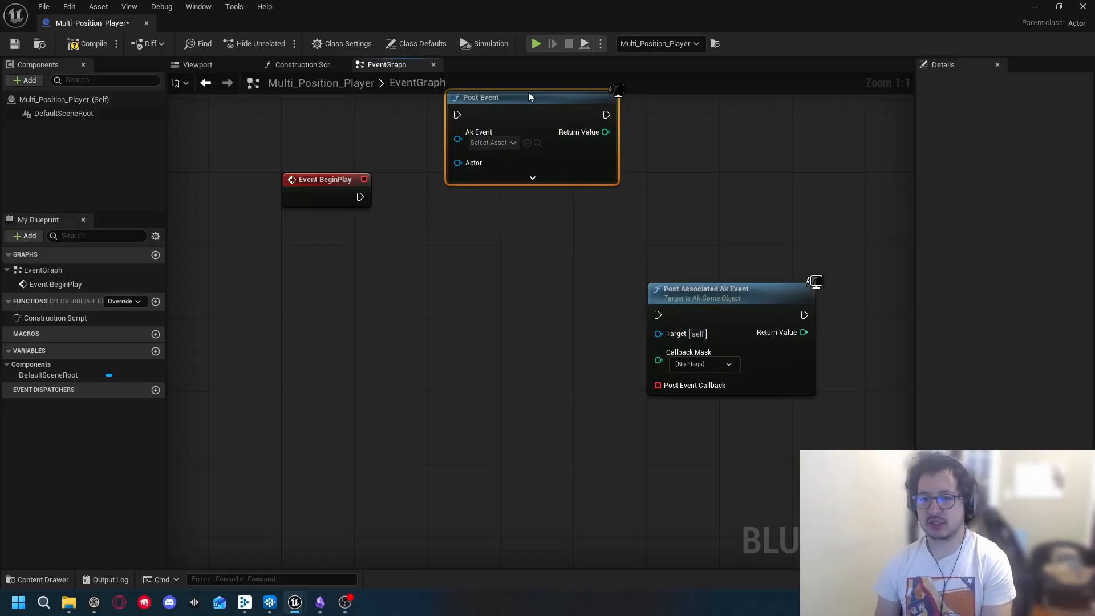
pyautogui.press('Delete')
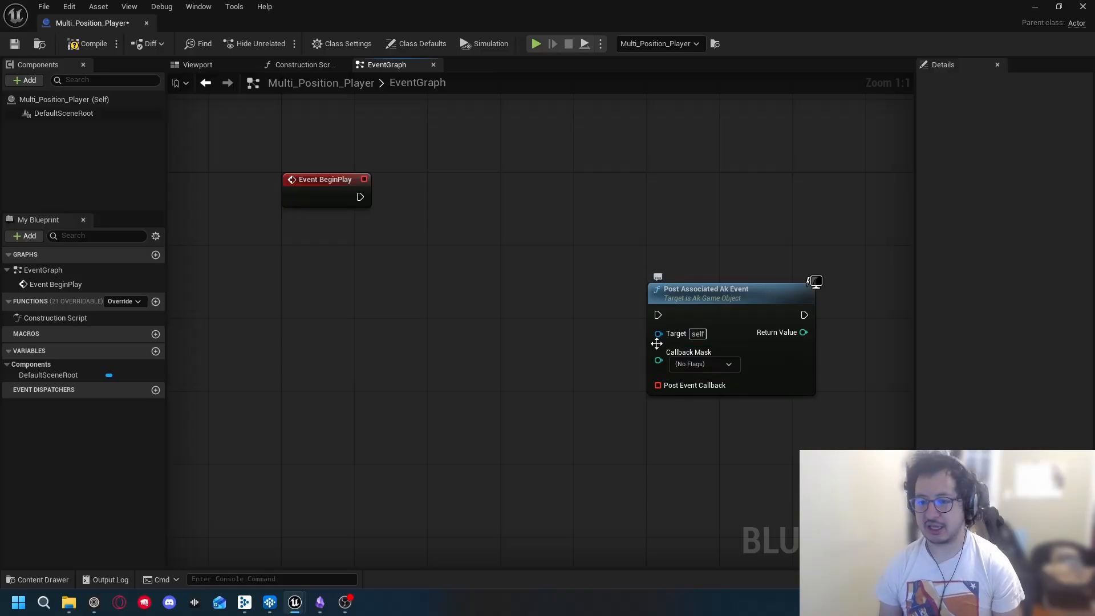
# Step: Create a variable named AkAmbientRef with the type Ak Ambient Sound Object Reference
pyautogui.click(155, 350)
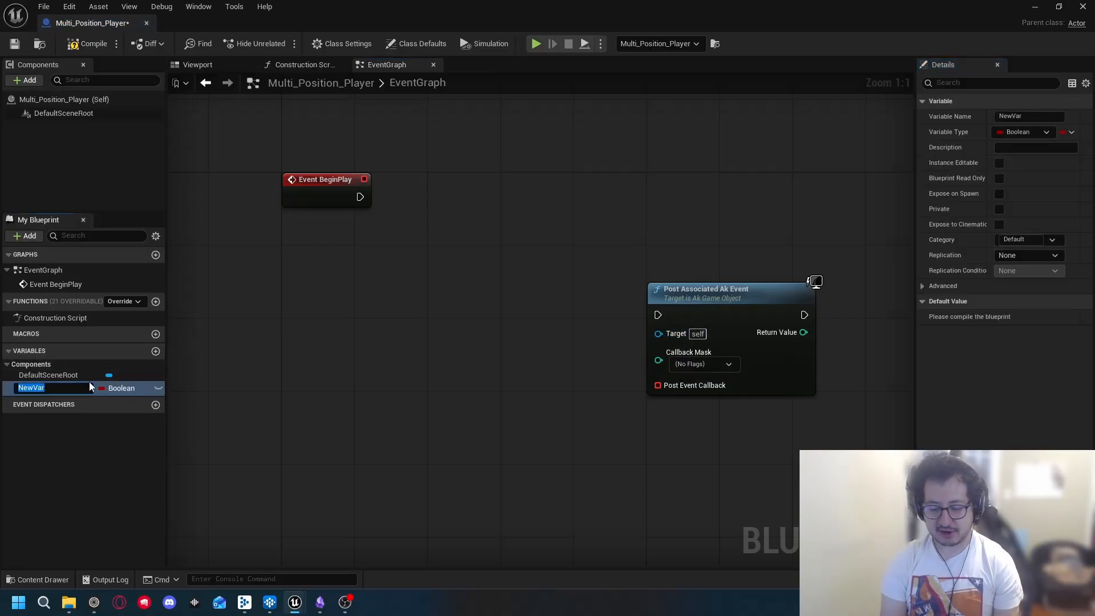
pyautogui.write('Ak')
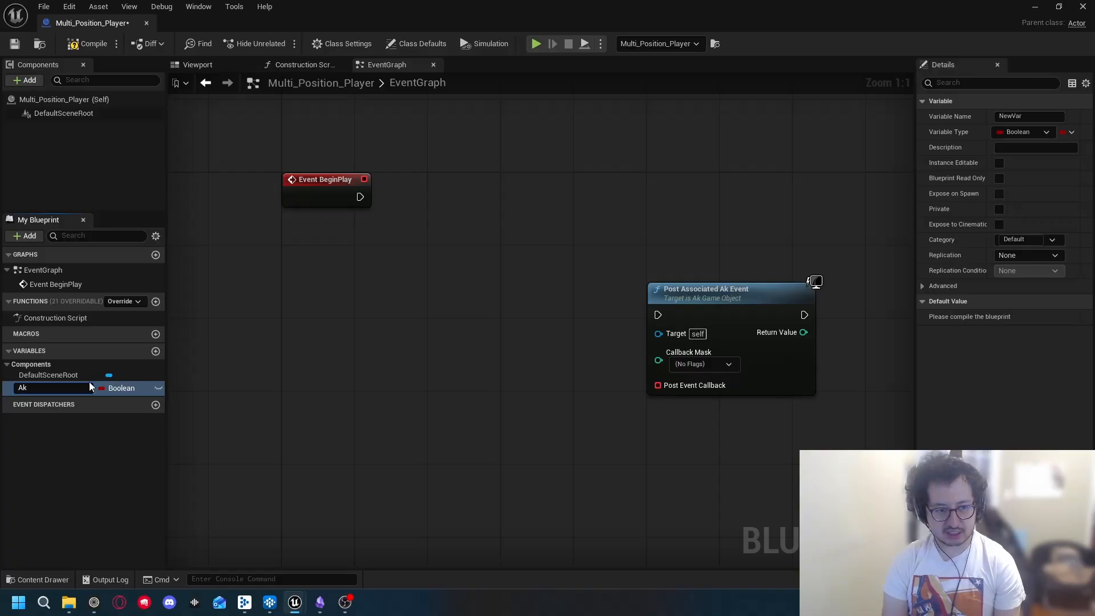
pyautogui.write('Ambient')
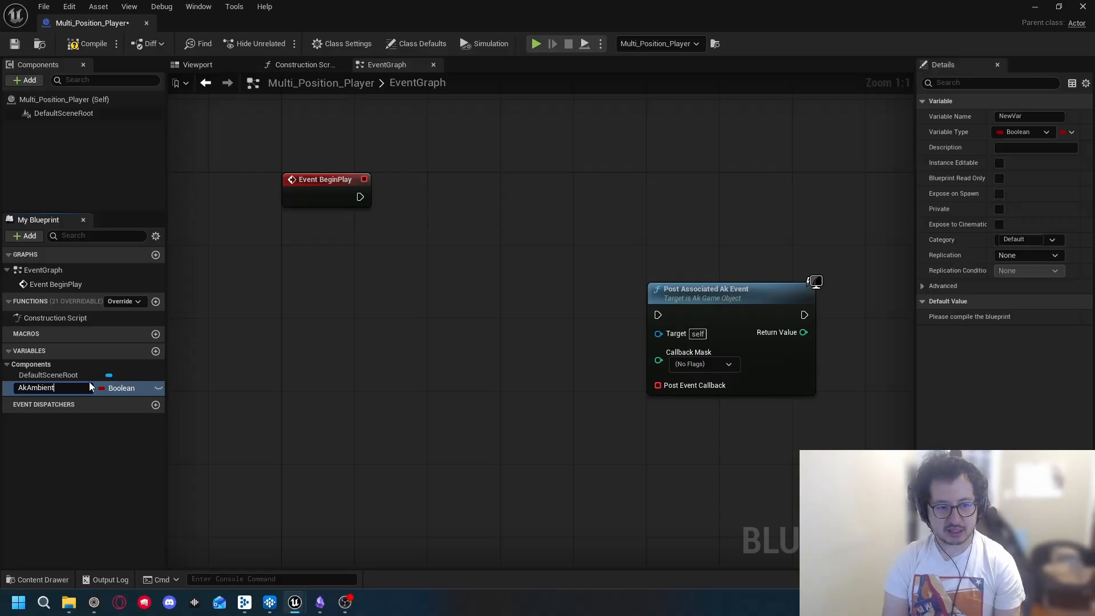
pyautogui.write('Ref')
pyautogui.press('Return')
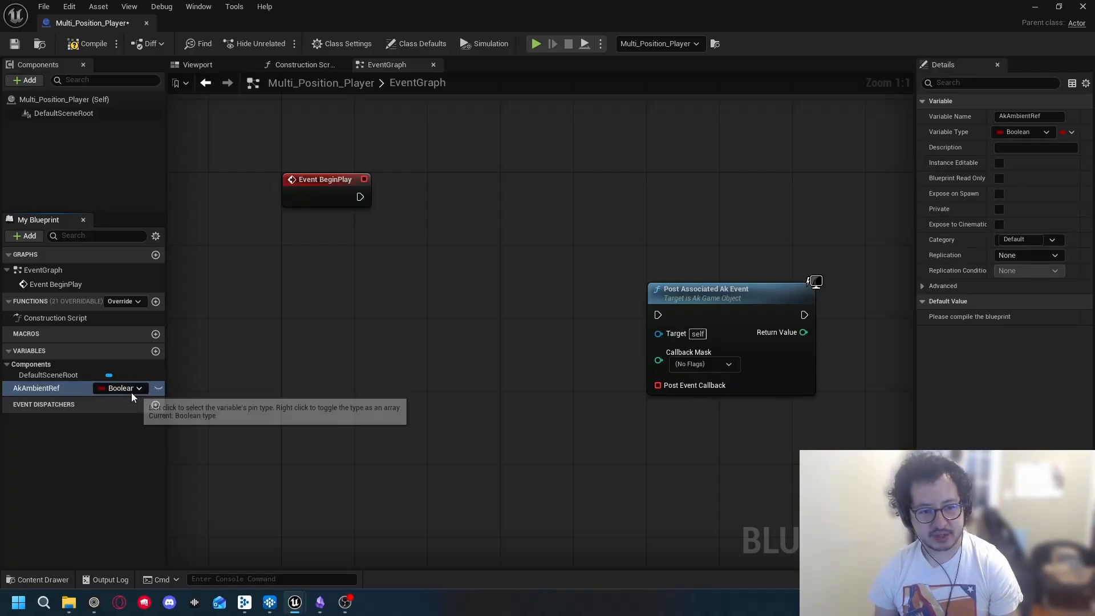
pyautogui.click(1027, 132)
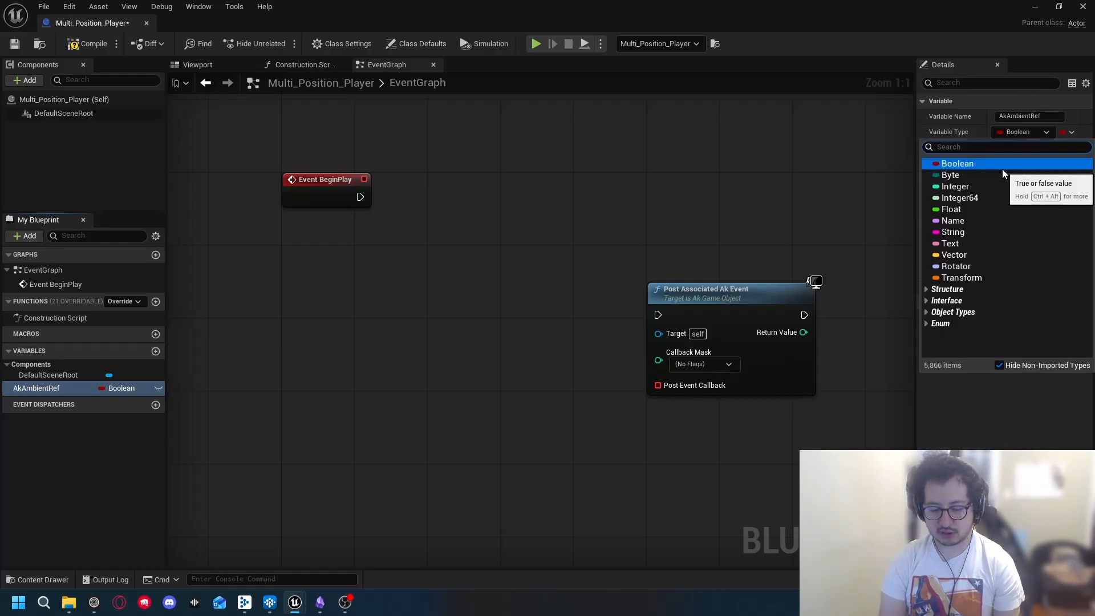
pyautogui.write('ak amb')
pyautogui.moveTo(981, 184)
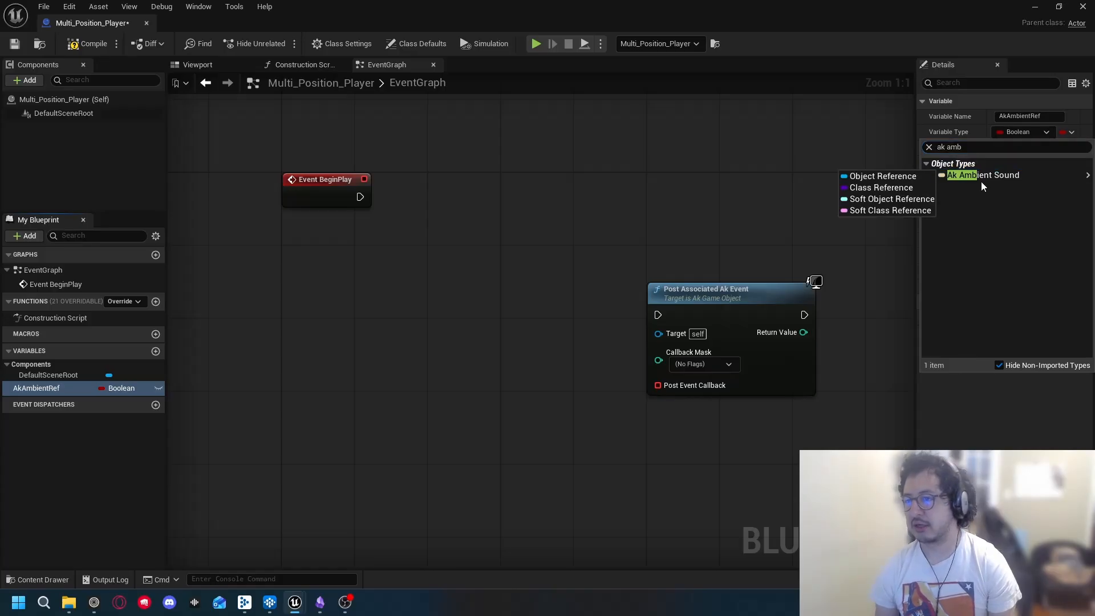
pyautogui.click(897, 176)
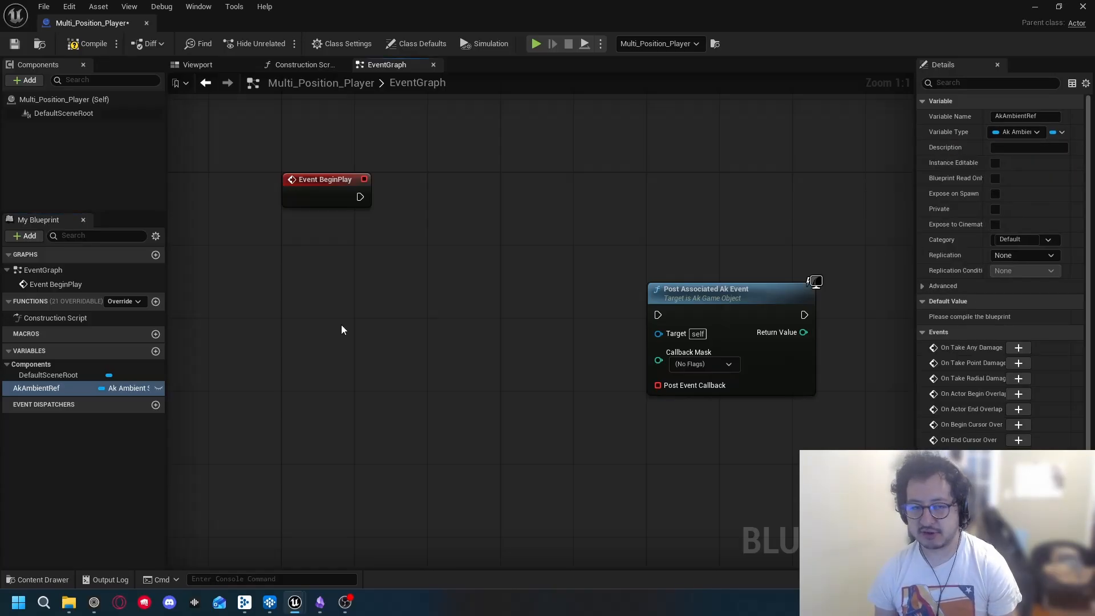
# Step: Place an AkAmbientRef getter below Event BeginPlay, with the variable made instance editable and Post Associated Ak Event moved farther away
pyautogui.moveTo(46, 386); pyautogui.dragTo(253, 369)
pyautogui.click(282, 389)
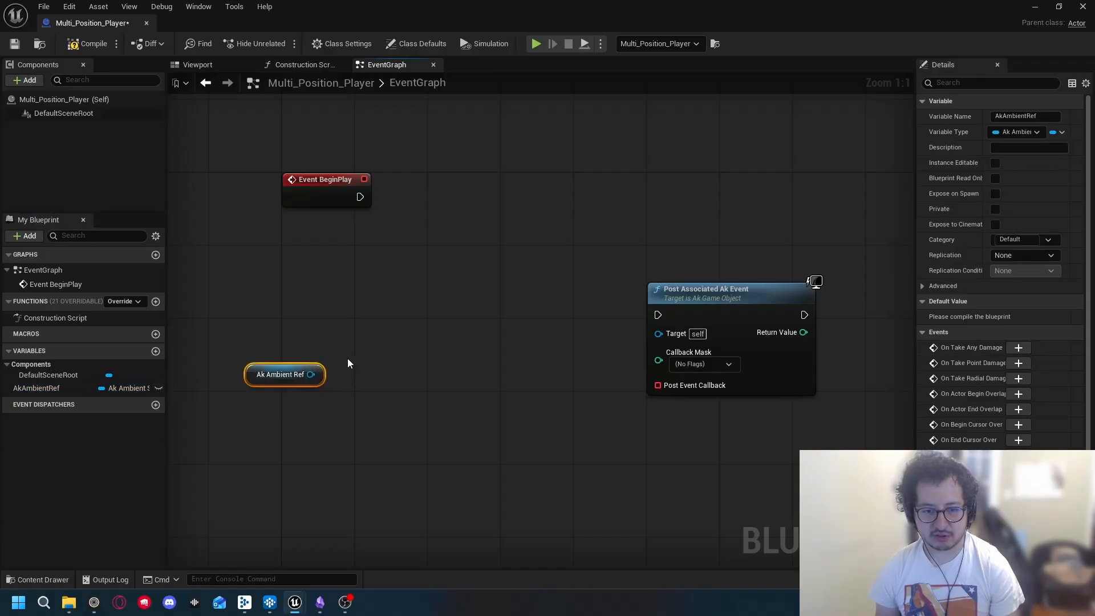
pyautogui.moveTo(251, 372); pyautogui.dragTo(297, 363)
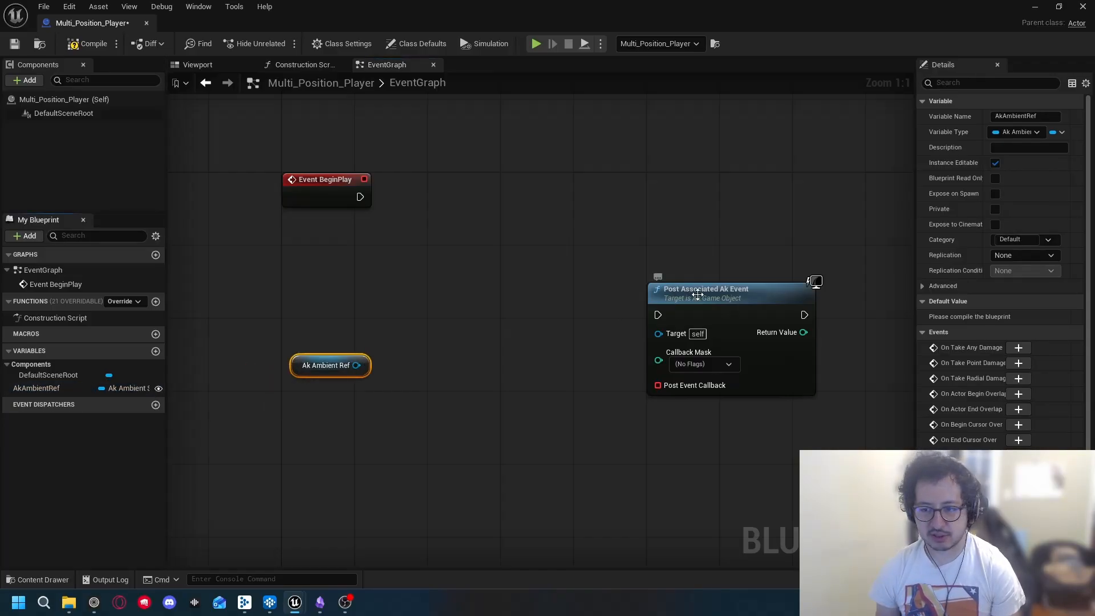
pyautogui.moveTo(685, 298); pyautogui.dragTo(749, 252)
# Step: Wire the AkAmbientRef getter through an Ak Component node to the Target of Post Associated Ak Event, keeping the Ak Component node near the getter
pyautogui.moveTo(356, 365); pyautogui.dragTo(722, 289)
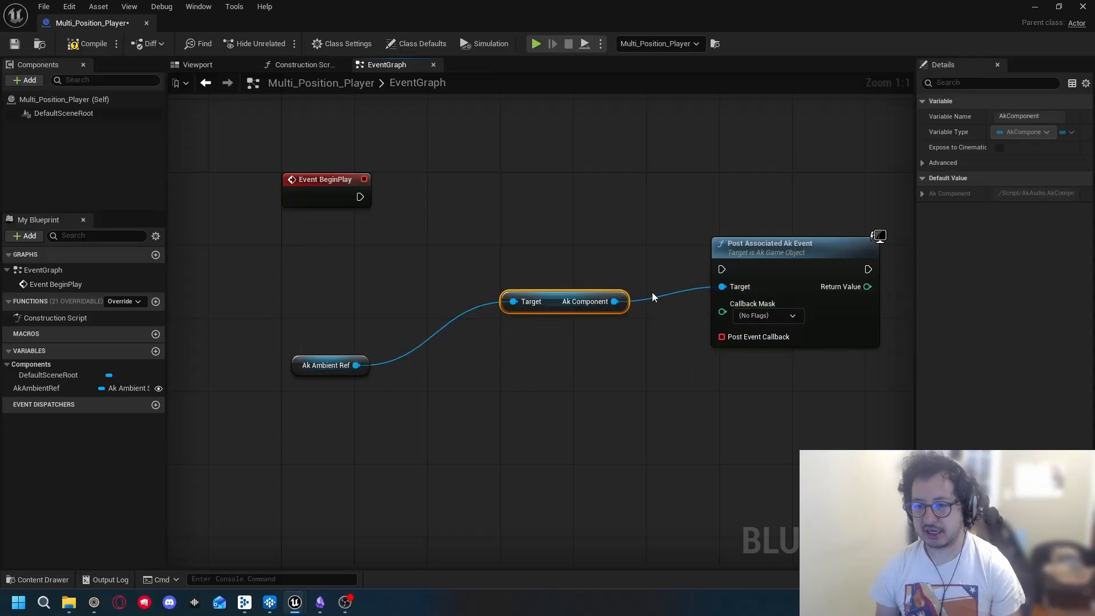
pyautogui.moveTo(640, 371); pyautogui.dragTo(507, 269)
pyautogui.press('Delete')
pyautogui.moveTo(356, 365); pyautogui.dragTo(725, 289)
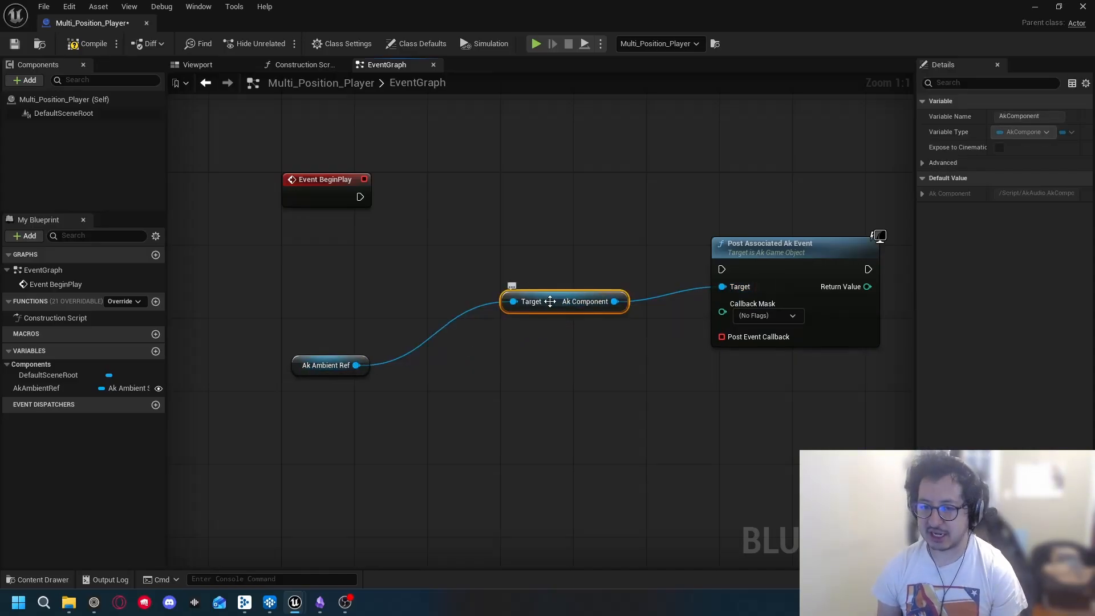
pyautogui.moveTo(550, 301); pyautogui.dragTo(463, 320)
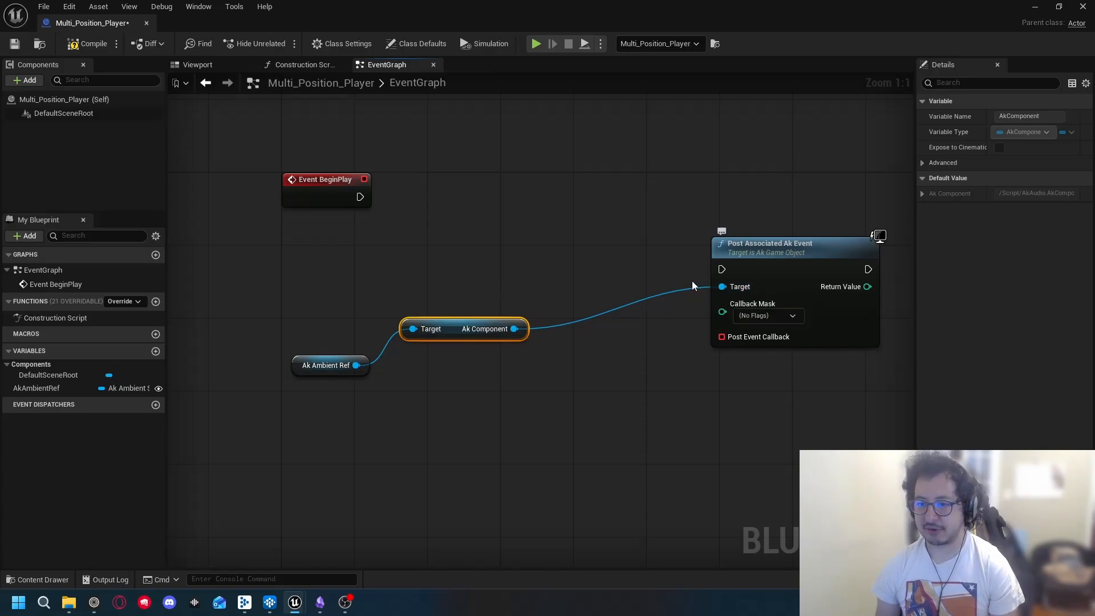
pyautogui.moveTo(360, 197); pyautogui.dragTo(722, 269)
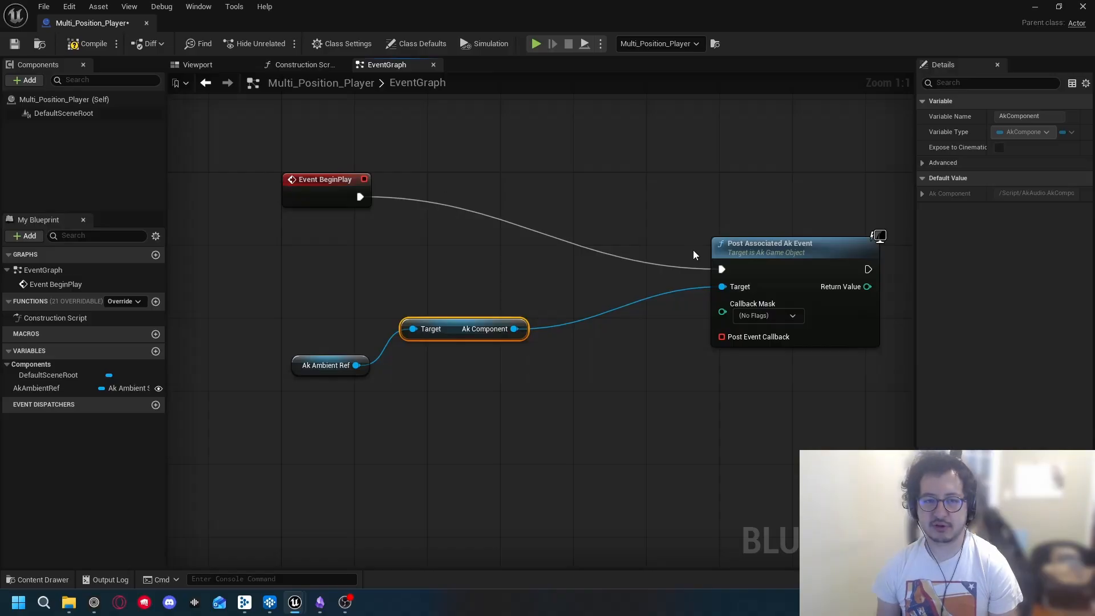
pyautogui.rightClick(717, 267)
pyautogui.click(704, 260)
pyautogui.rightClick(722, 269)
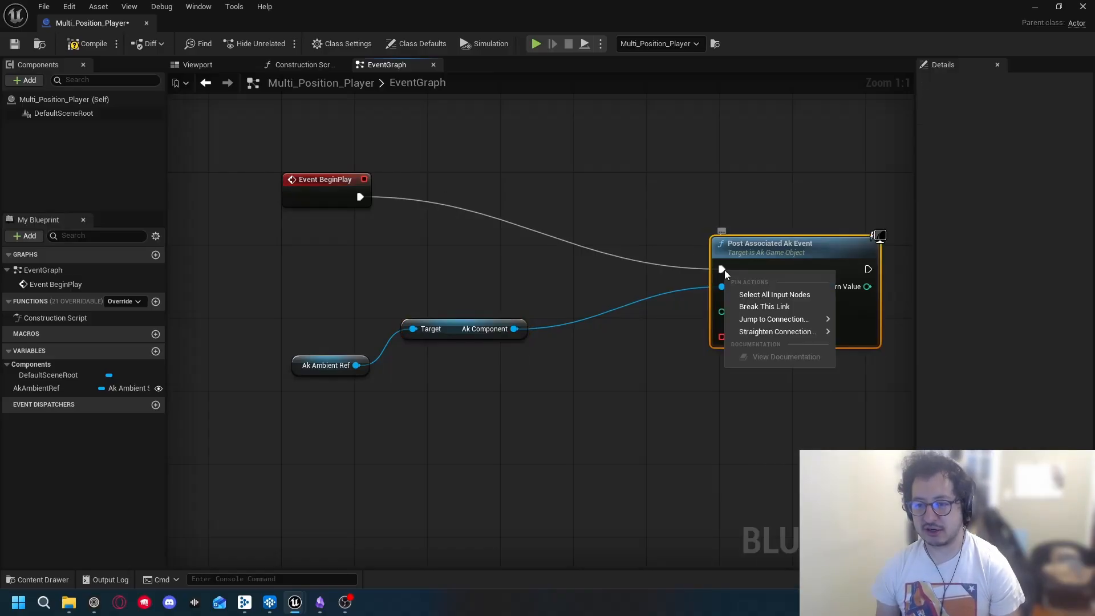
pyautogui.click(764, 306)
# Step: Move the AkAmbientRef and Ak Component nodes away from the centre and add a Set Multiple Positions node before Post Associated Ak Event
pyautogui.moveTo(544, 298); pyautogui.dragTo(297, 421)
pyautogui.moveTo(450, 336); pyautogui.dragTo(396, 363)
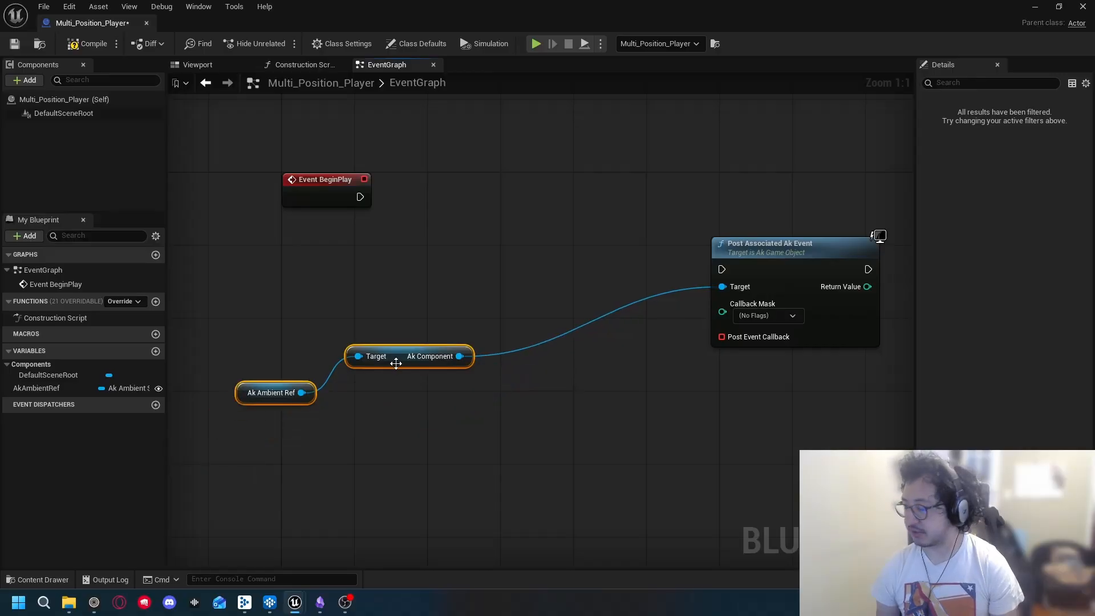
pyautogui.rightClick(538, 228)
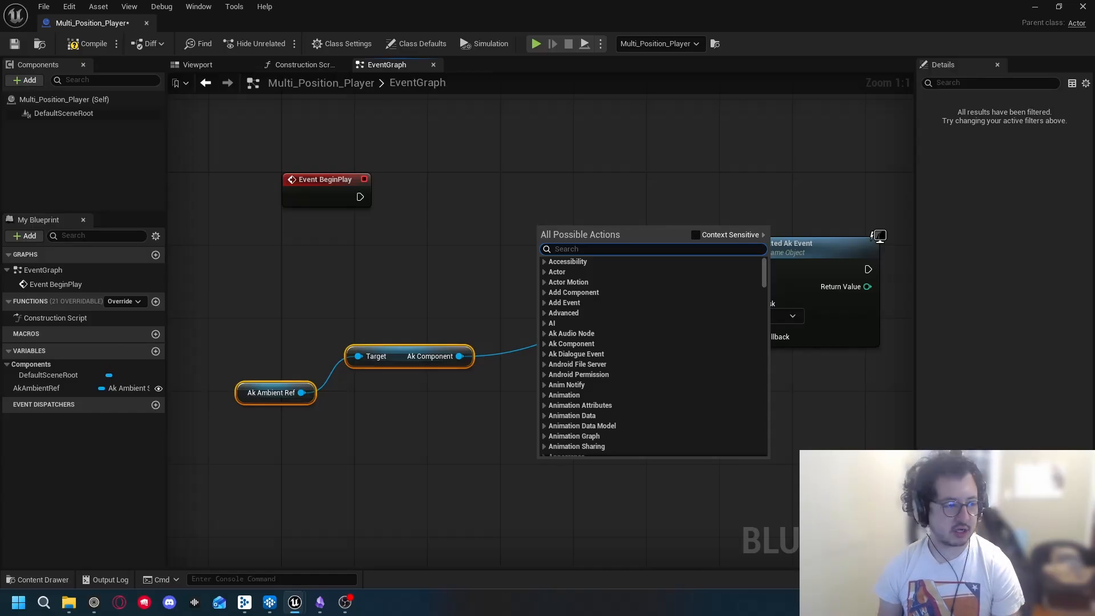
pyautogui.press('Escape')
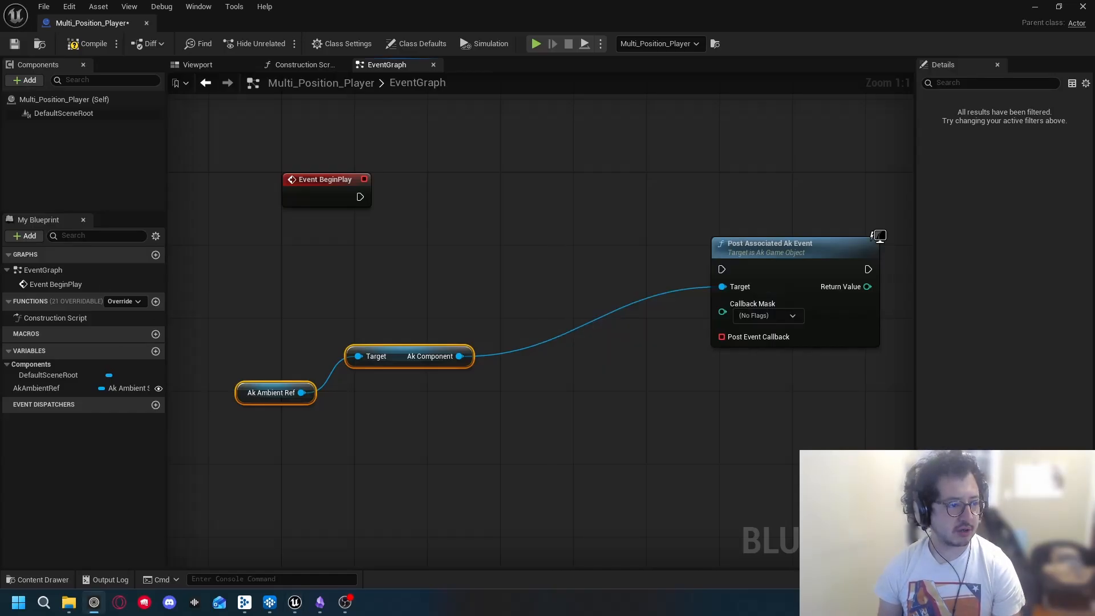
pyautogui.click(429, 219)
pyautogui.rightClick(429, 218)
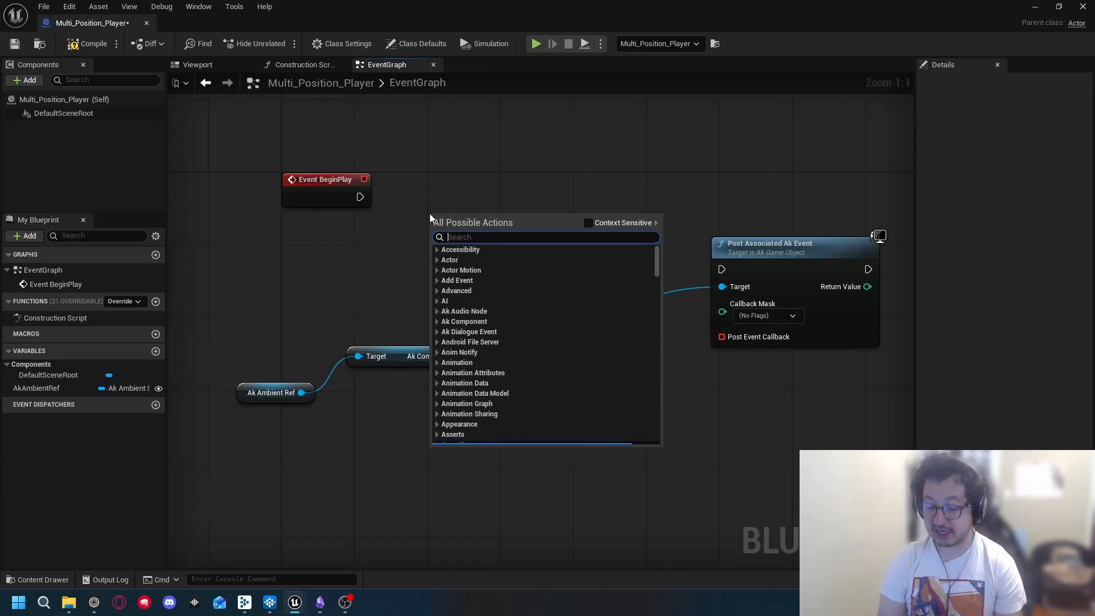
pyautogui.write('set mult')
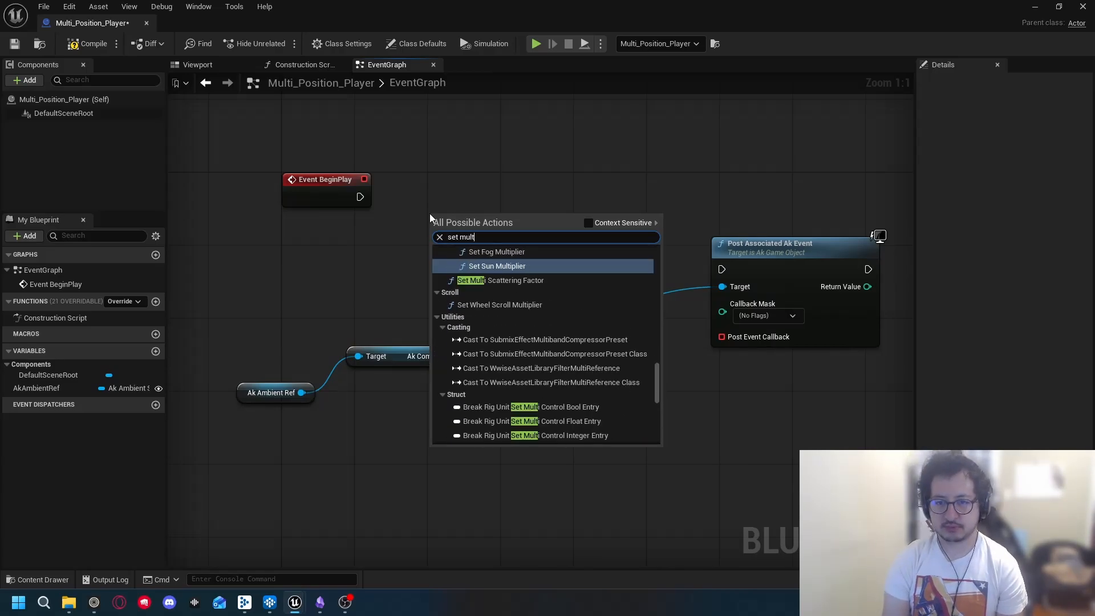
pyautogui.write('iple')
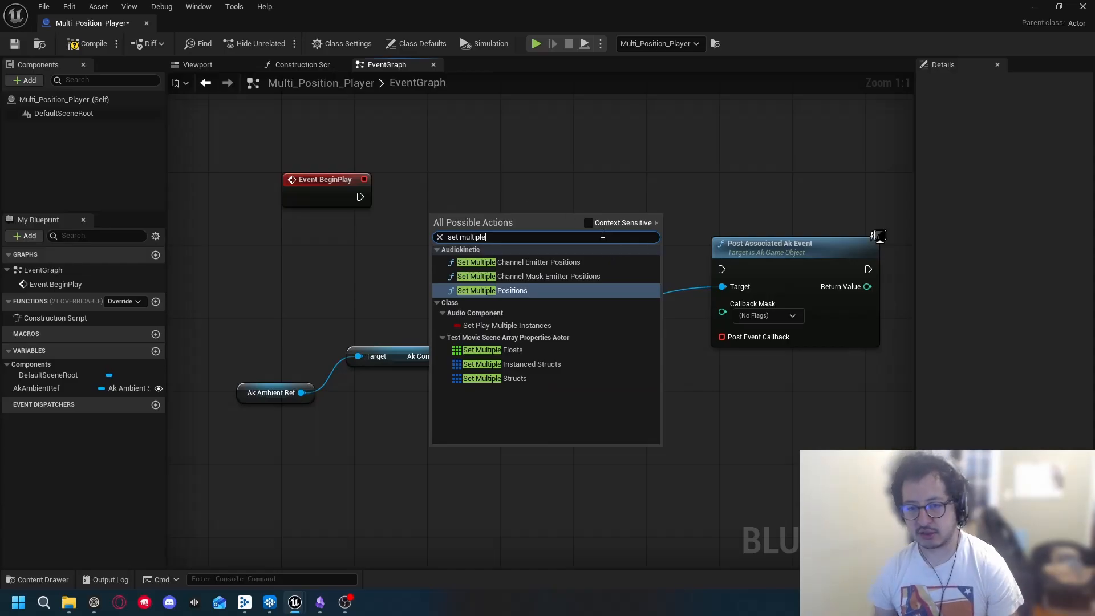
pyautogui.click(616, 221)
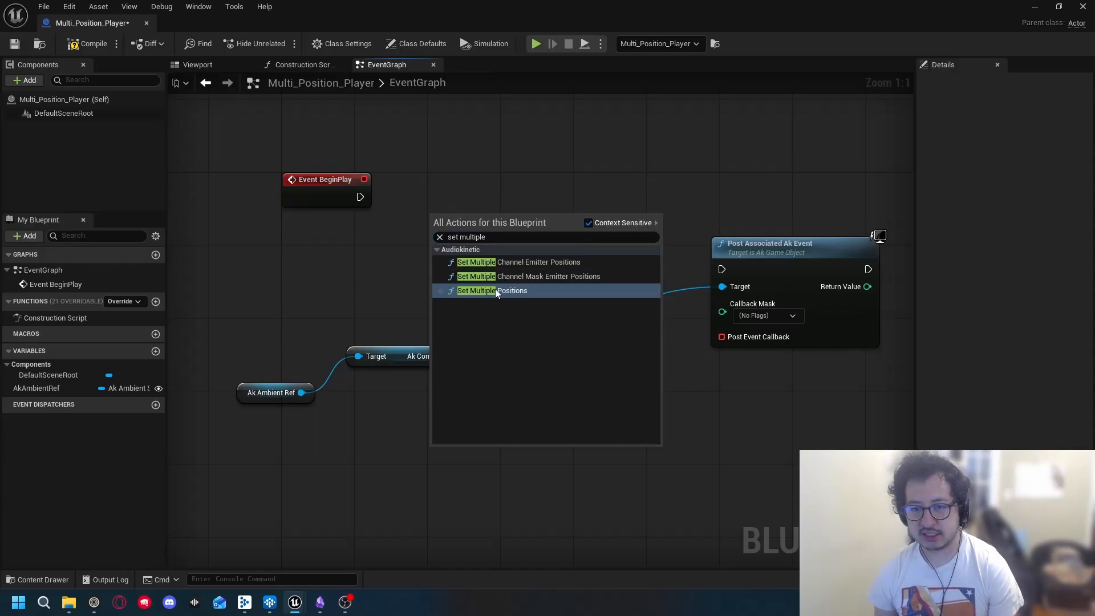
pyautogui.click(494, 290)
# Step: Connect Set Multiple Positions to execute into Post Associated Ak Event, wire Ak Component to its Game Object Ak Component, and align the two nodes
pyautogui.moveTo(576, 224); pyautogui.dragTo(722, 269)
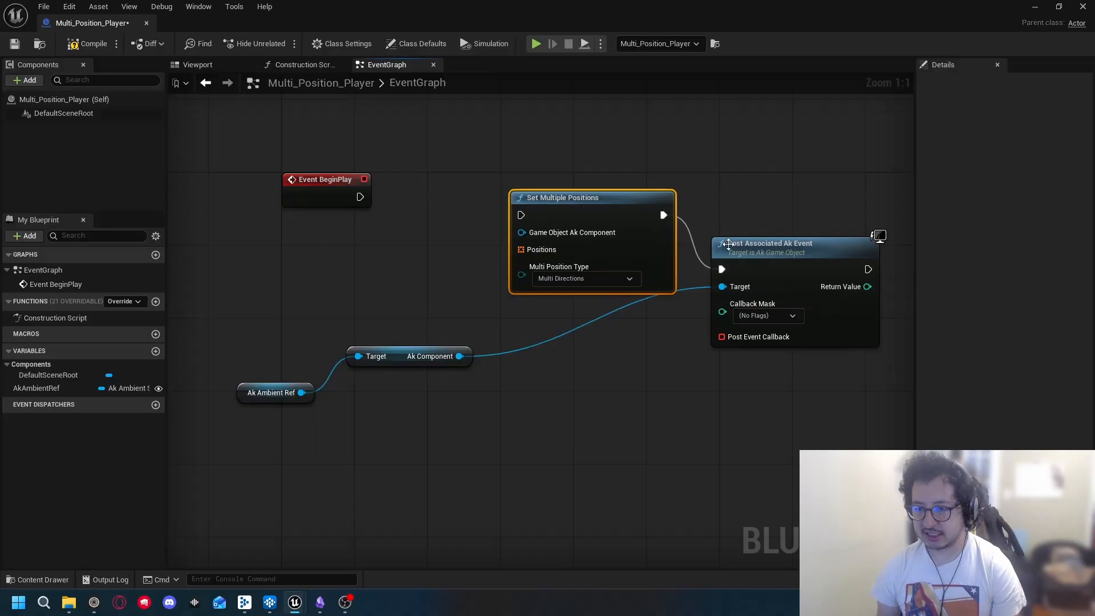
pyautogui.moveTo(459, 356); pyautogui.dragTo(519, 232)
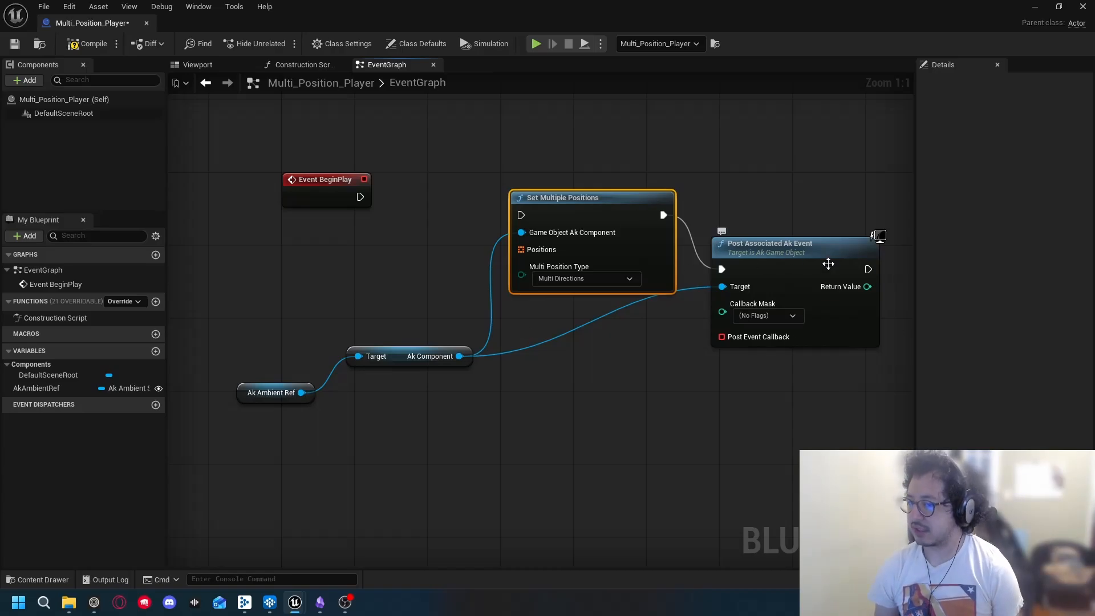
pyautogui.moveTo(817, 259); pyautogui.dragTo(816, 213)
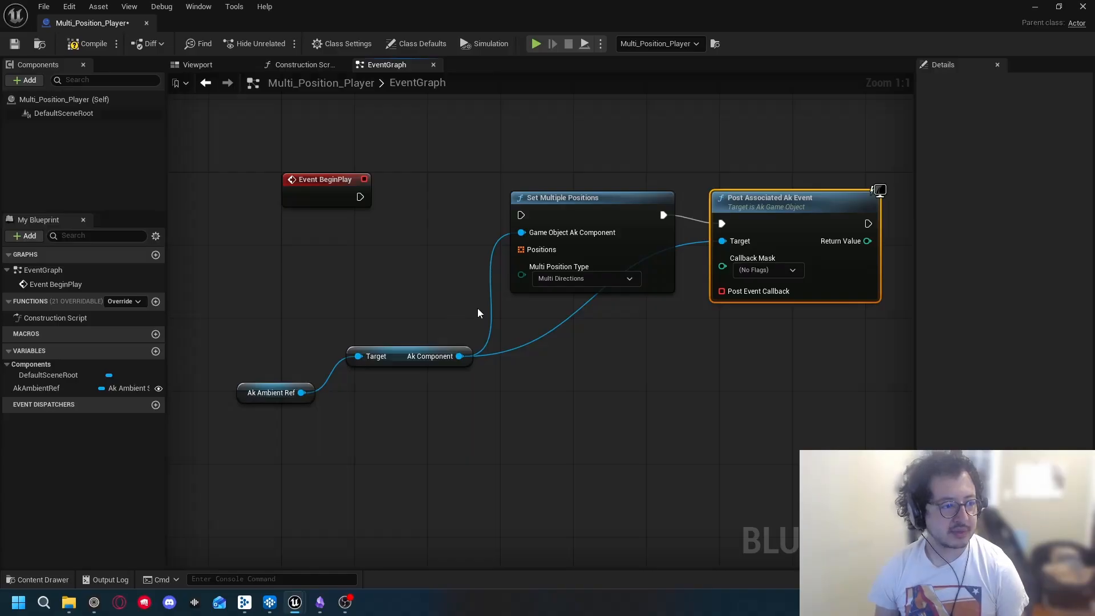
# Step: Set Multi Position Type to Single Source and move the Ak Component, Set Multiple Positions and Post Associated Ak Event nodes lower as a group
pyautogui.click(576, 278)
pyautogui.click(572, 292)
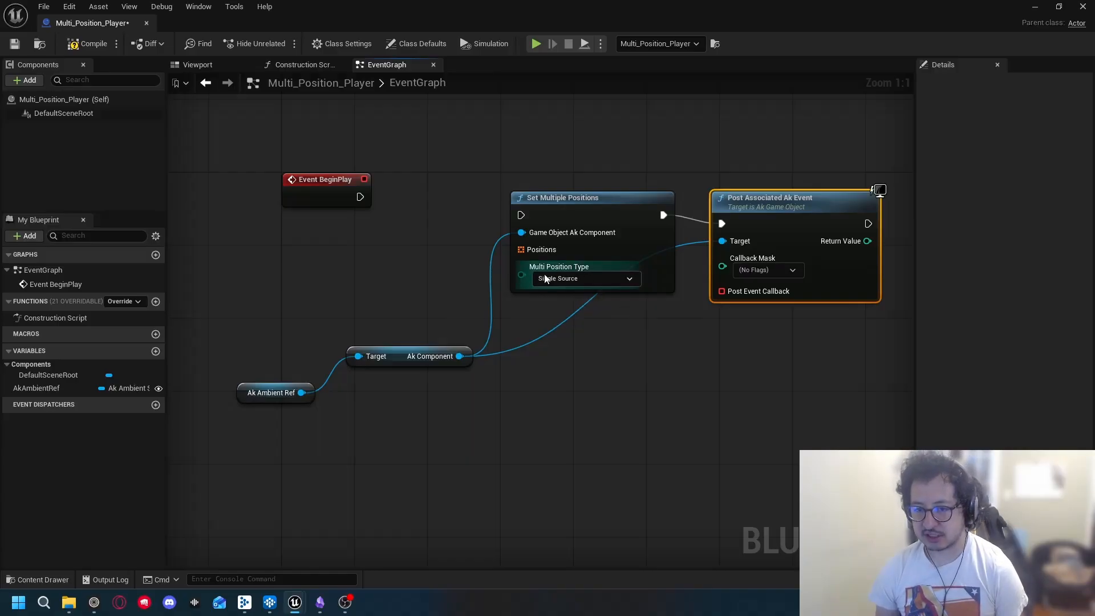
pyautogui.moveTo(782, 406); pyautogui.dragTo(447, 176)
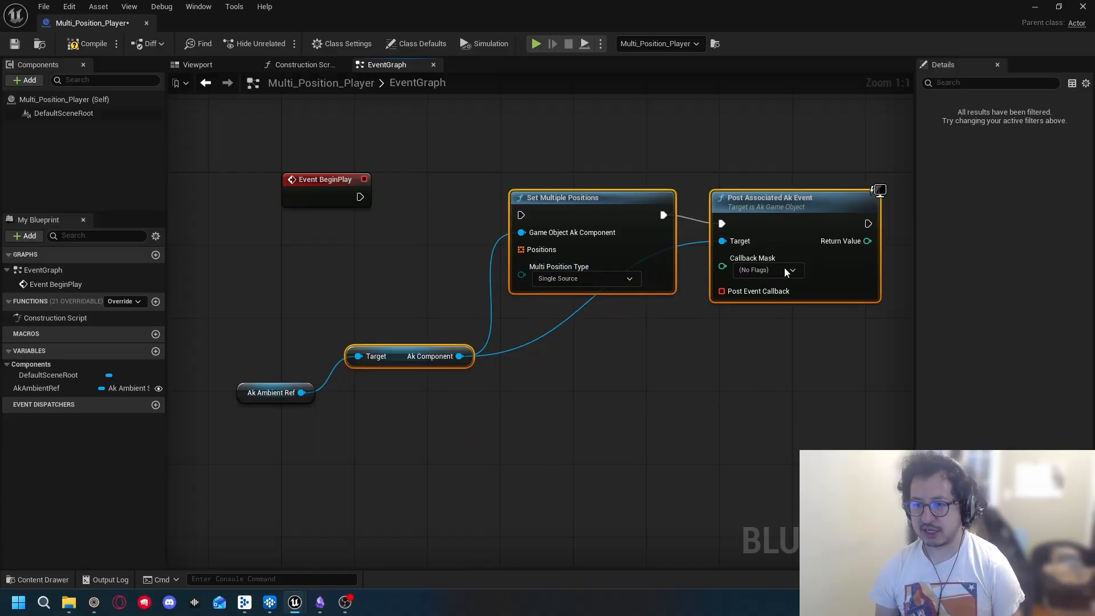
pyautogui.moveTo(785, 272); pyautogui.dragTo(767, 381)
pyautogui.click(265, 308)
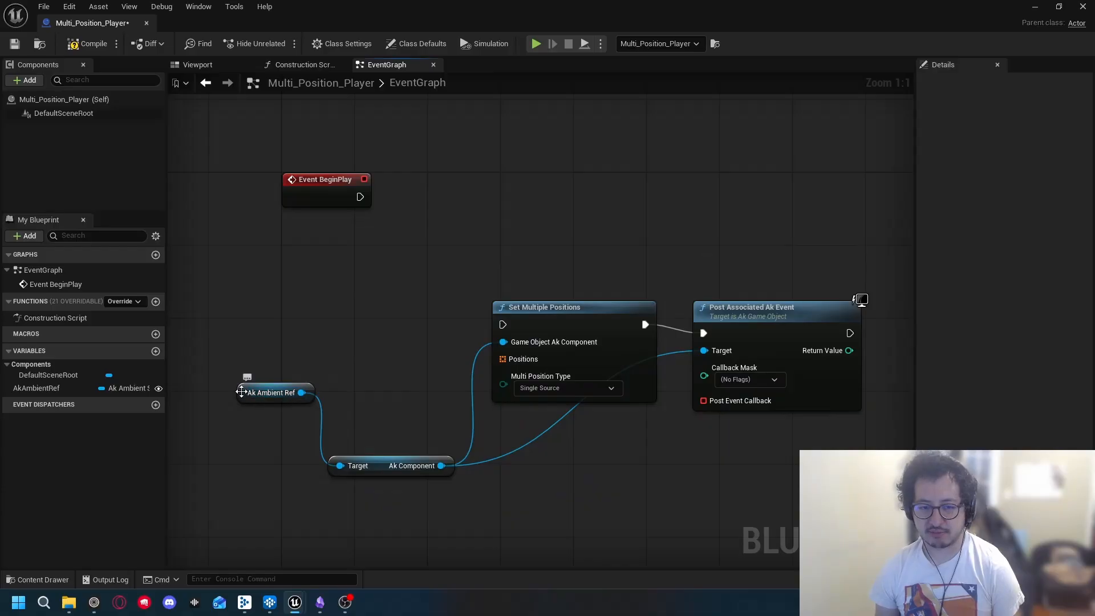
# Step: Align the Ak Ambient Ref node level with Ak Component, move Event BeginPlay away from the other nodes, and compile the blueprint
pyautogui.moveTo(241, 391); pyautogui.dragTo(244, 472)
pyautogui.click(365, 349)
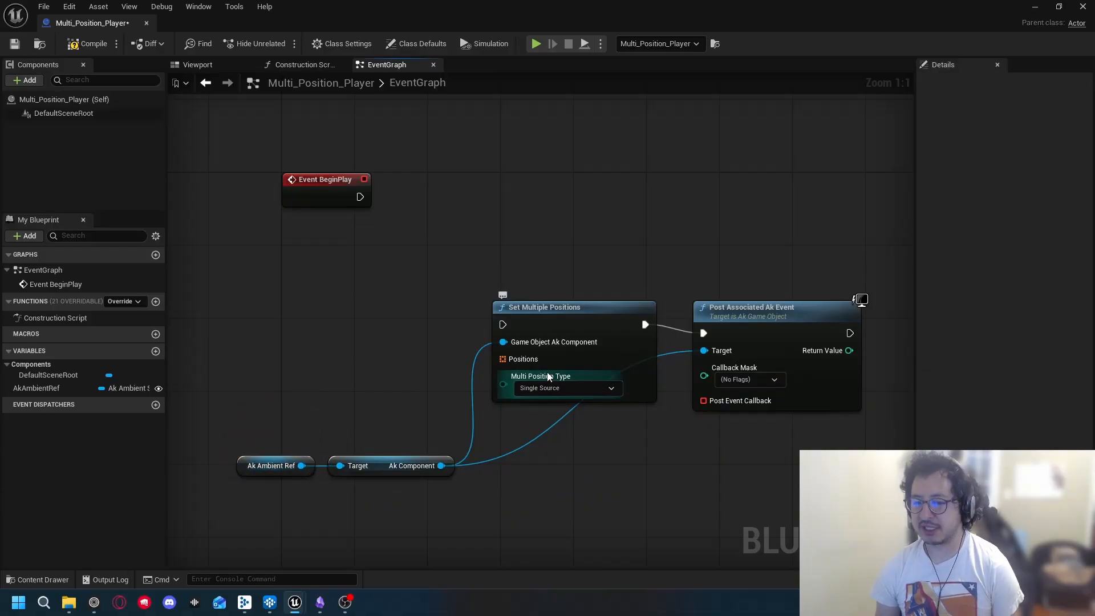
pyautogui.moveTo(319, 192); pyautogui.dragTo(280, 173)
pyautogui.click(87, 43)
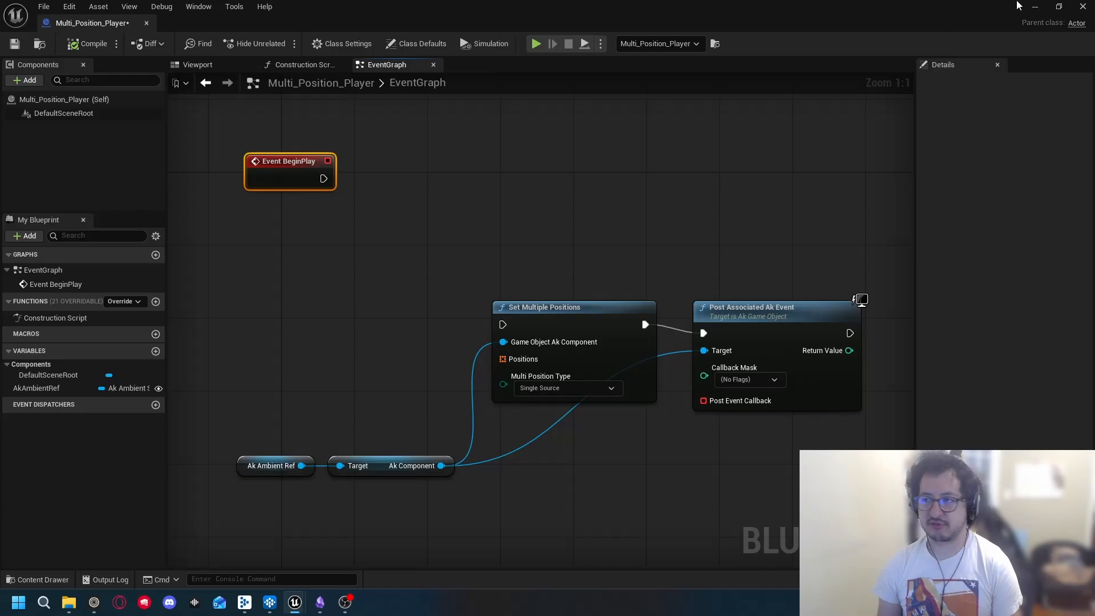
# Step: Return to the level editor, enlarge the viewport by narrowing its side panels, and view all four cubes around Multi_Position_Player
pyautogui.click(1035, 6)
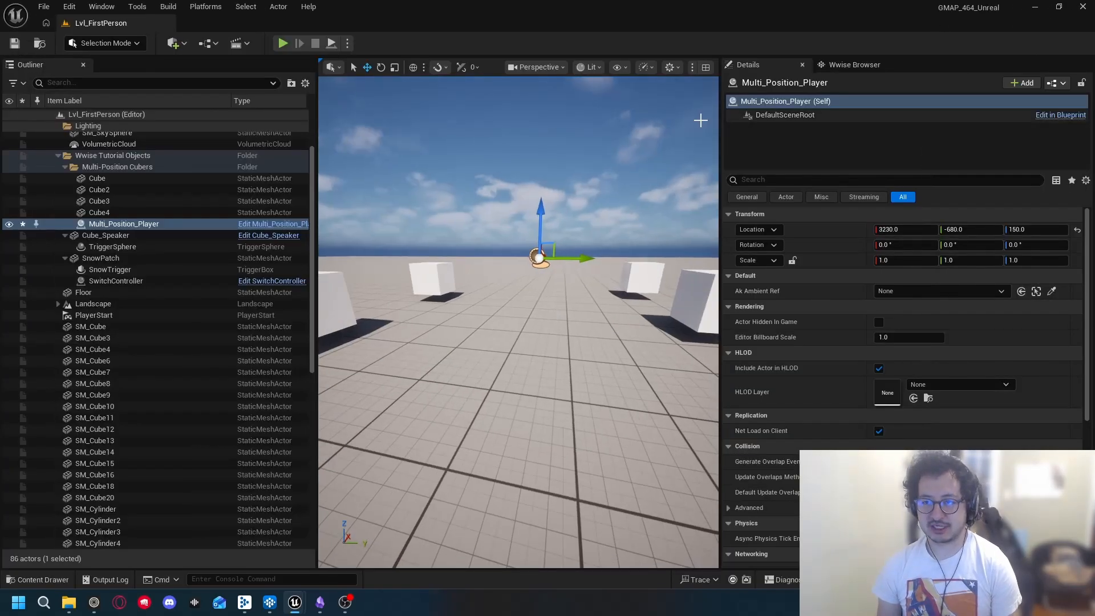
pyautogui.moveTo(721, 163); pyautogui.dragTo(801, 165)
pyautogui.moveTo(318, 275); pyautogui.dragTo(247, 275)
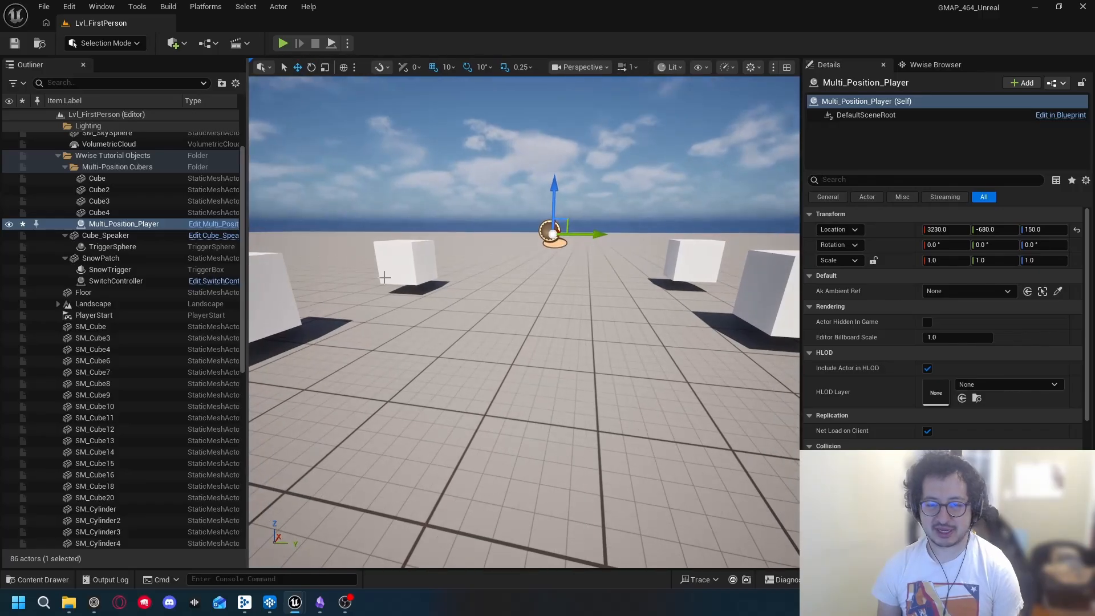
pyautogui.moveTo(384, 276); pyautogui.dragTo(365, 319, button='right')
pyautogui.press('s')
pyautogui.moveTo(563, 325); pyautogui.dragTo(567, 288, button='right')
pyautogui.press('w')
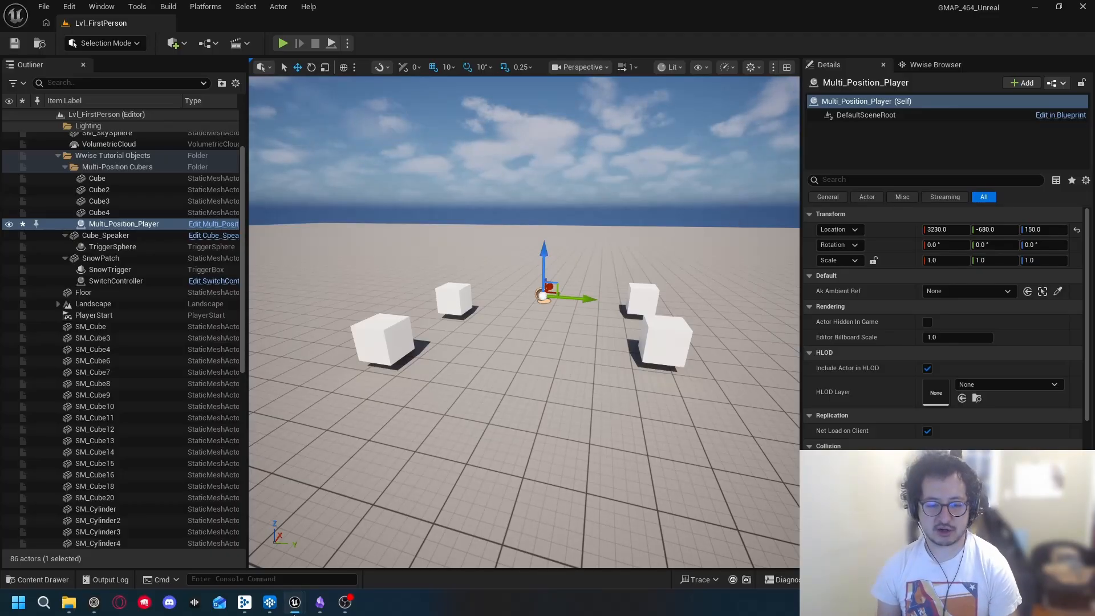
# Step: Go back to the Multi_Position_Player blueprint and move Event BeginPlay to leave a wide gap before Set Multiple Positions
pyautogui.moveTo(294, 606)
pyautogui.click(367, 553)
pyautogui.moveTo(355, 366); pyautogui.dragTo(457, 283, button='right')
pyautogui.moveTo(471, 208); pyautogui.dragTo(581, 262, button='right')
pyautogui.moveTo(504, 139); pyautogui.dragTo(343, 149)
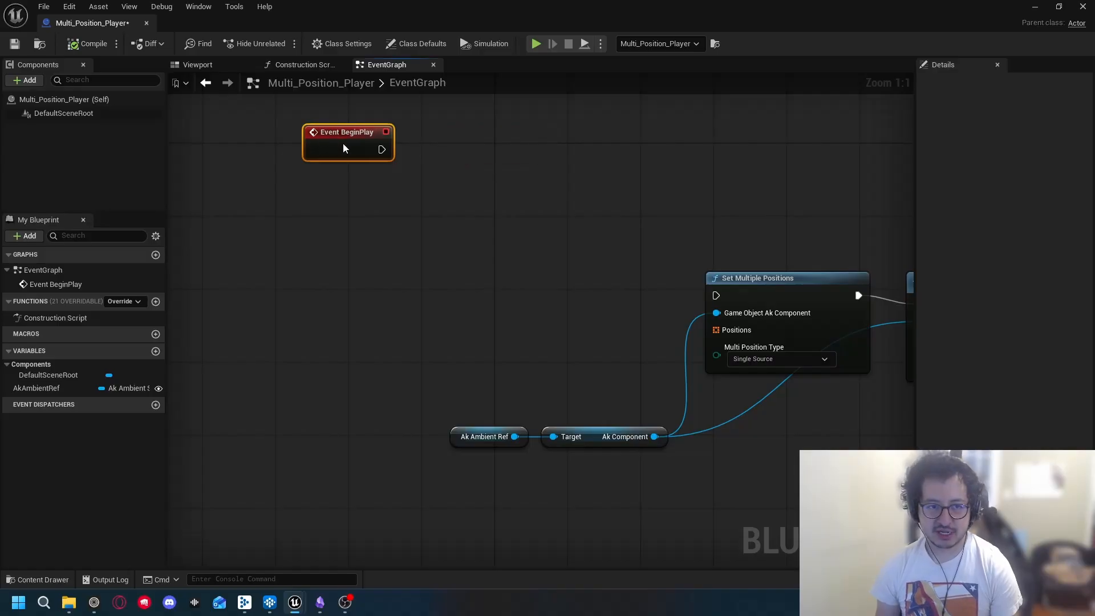
# Step: Add a blueprint variable named Cubes
pyautogui.click(156, 350)
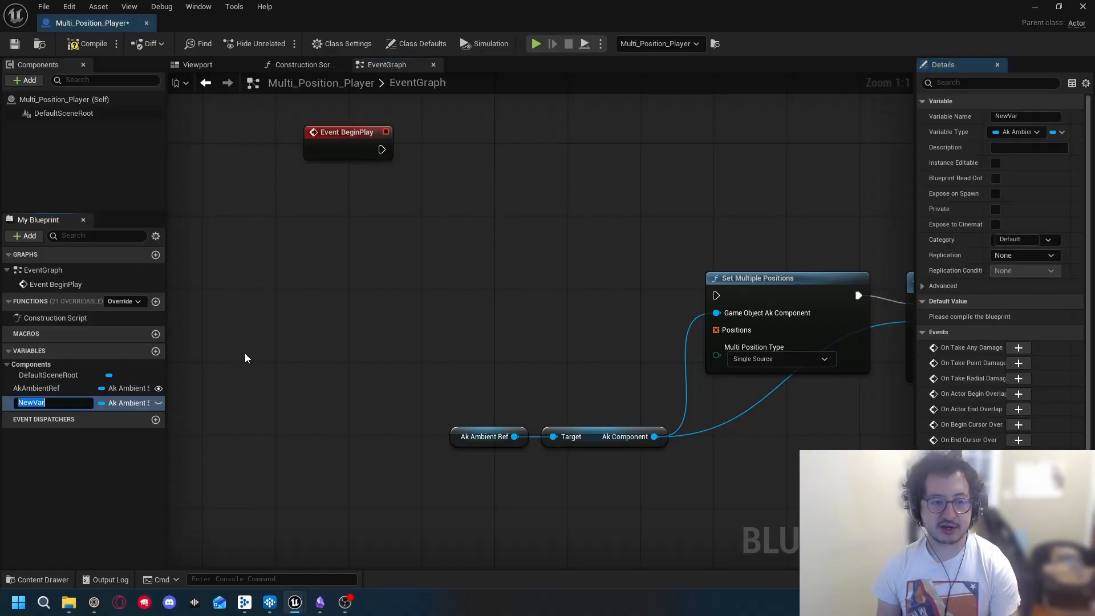
pyautogui.write('Cubes')
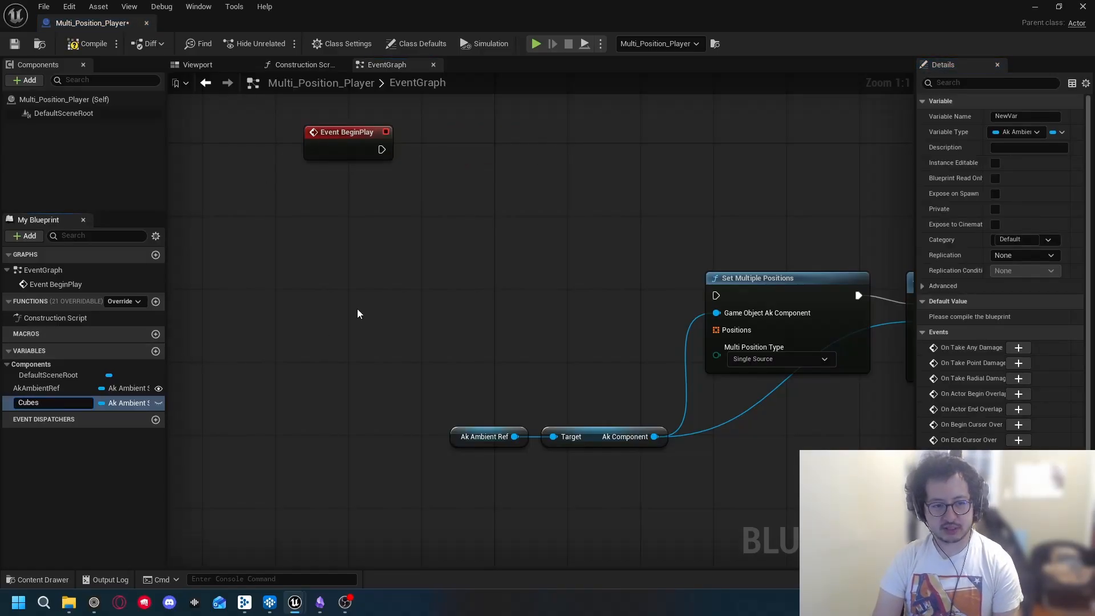
pyautogui.press('Return')
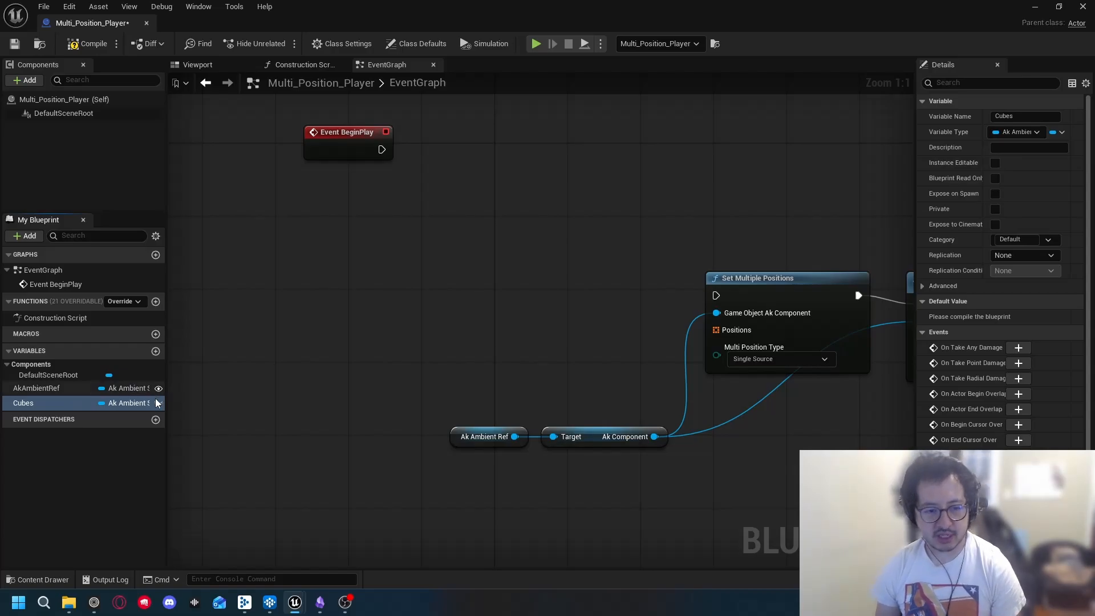
pyautogui.click(133, 403)
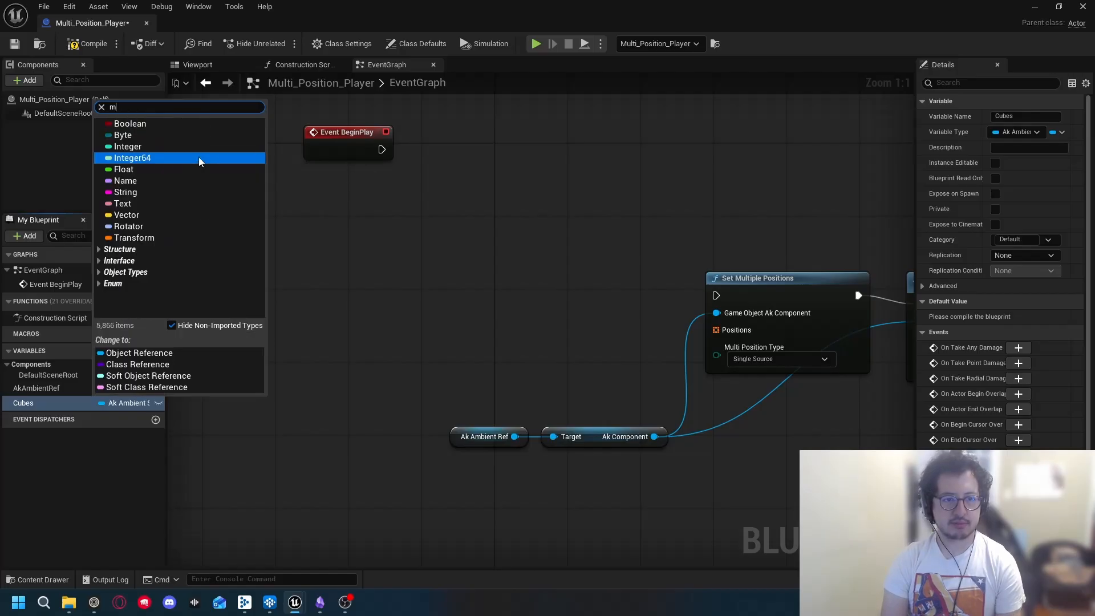
pyautogui.write('mesh')
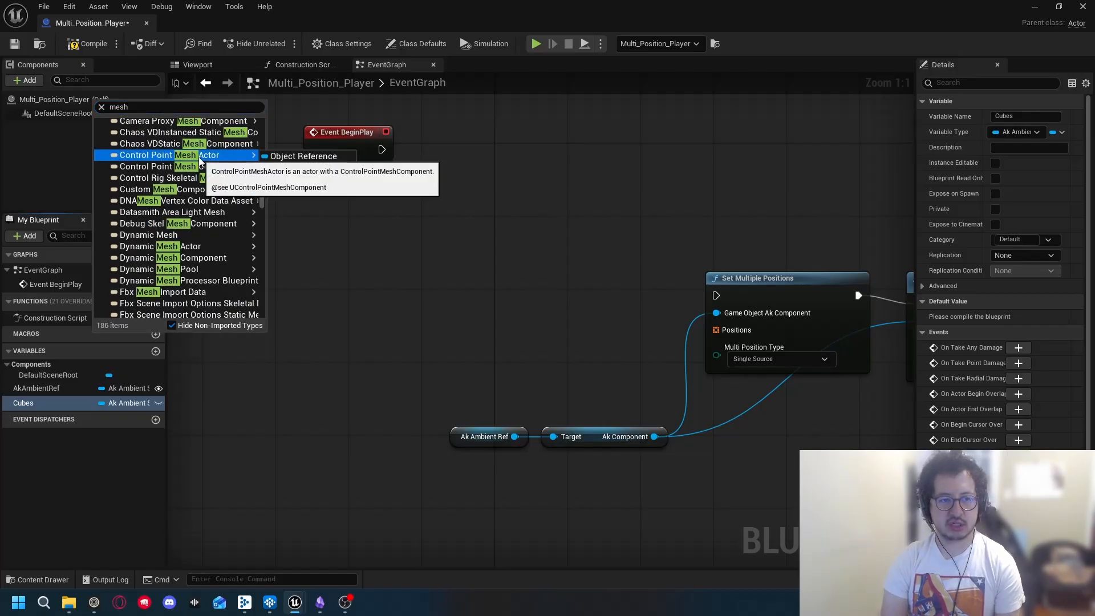
pyautogui.click(149, 107)
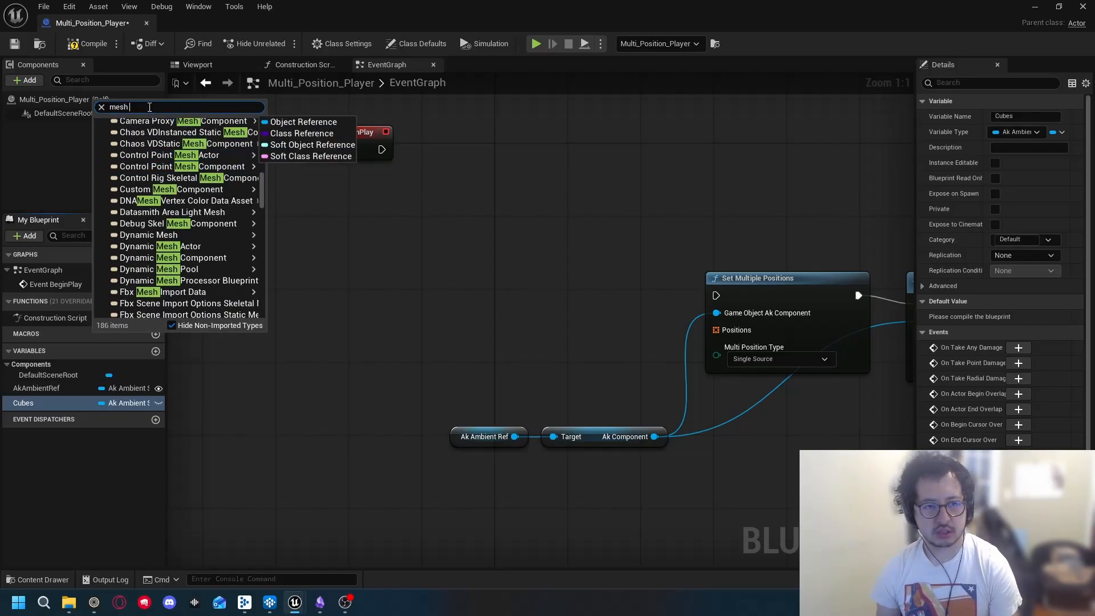
pyautogui.write('a')
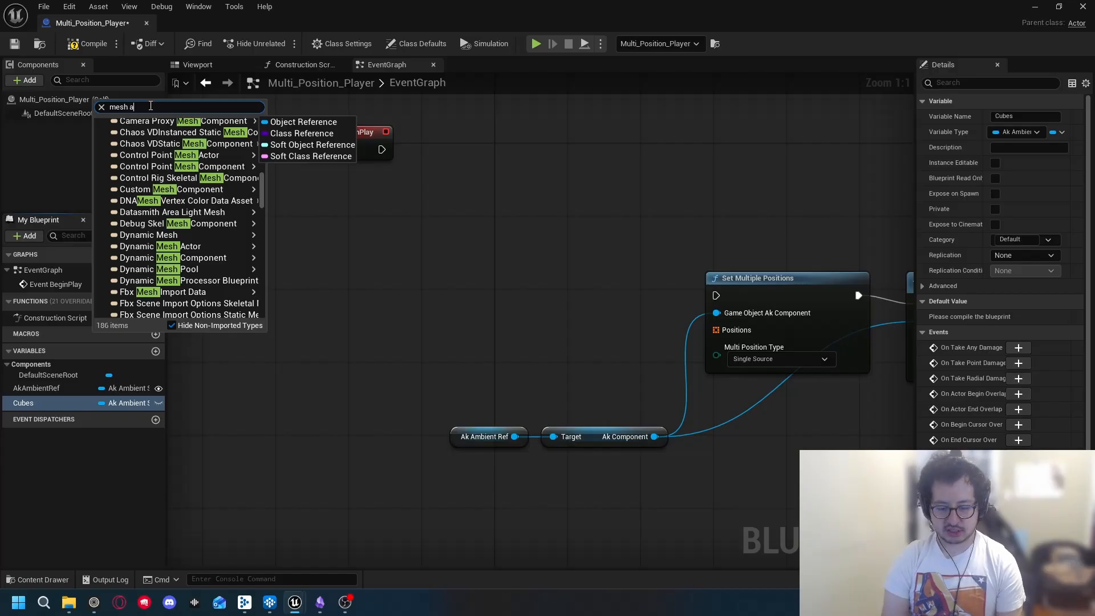
pyautogui.write('ctor')
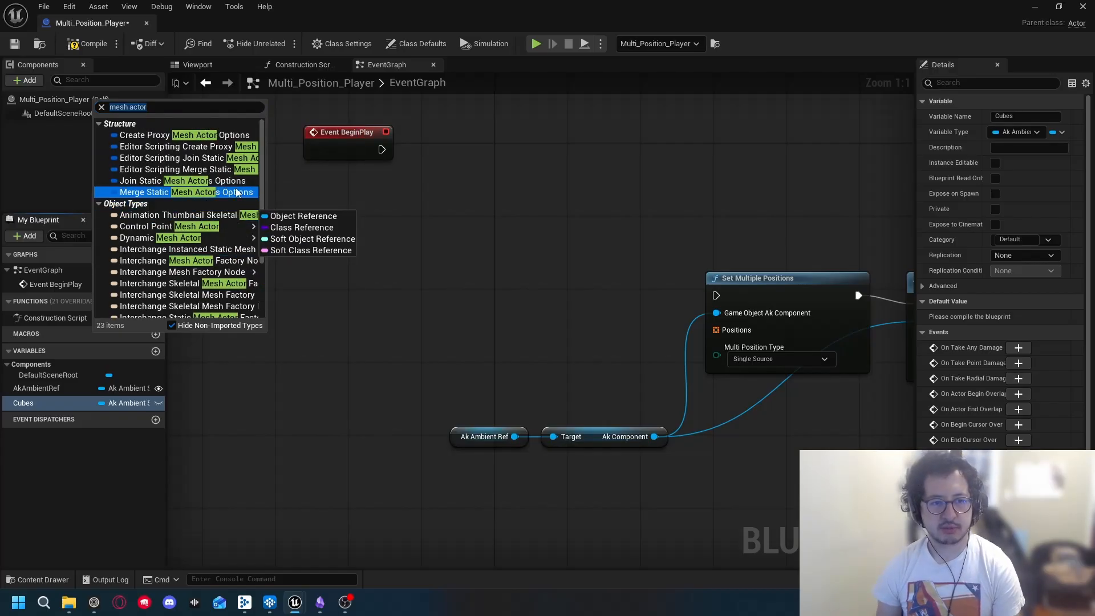
pyautogui.scroll(-3, 217, 291)
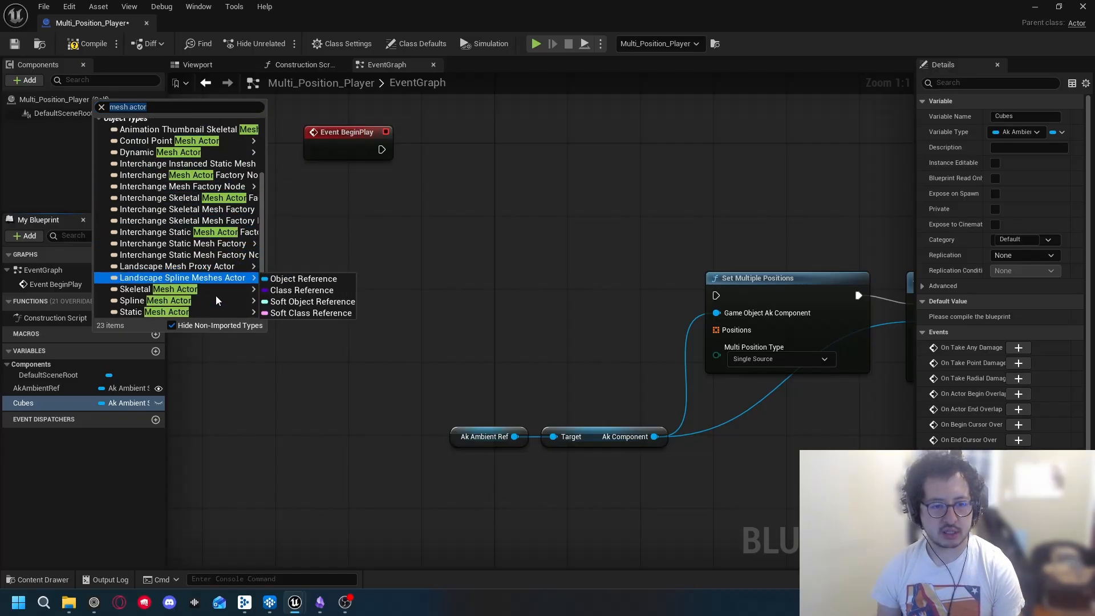
pyautogui.click(338, 261)
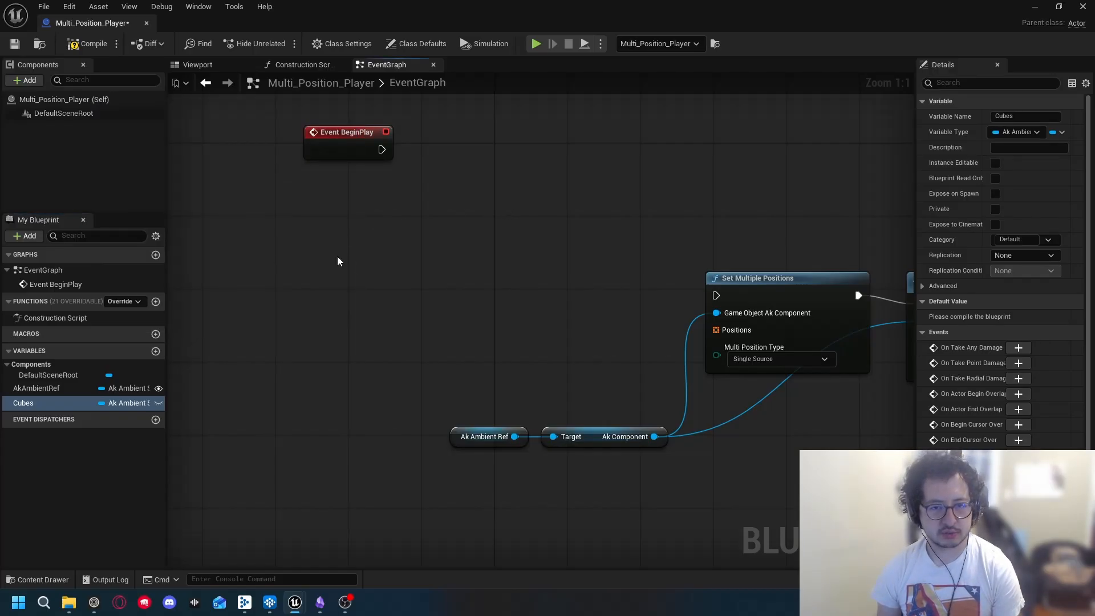
# Step: Check the cubes' actor type in the level's Outliner and set the Cubes variable's type to a Static Mesh Actor object reference
pyautogui.click(1032, 6)
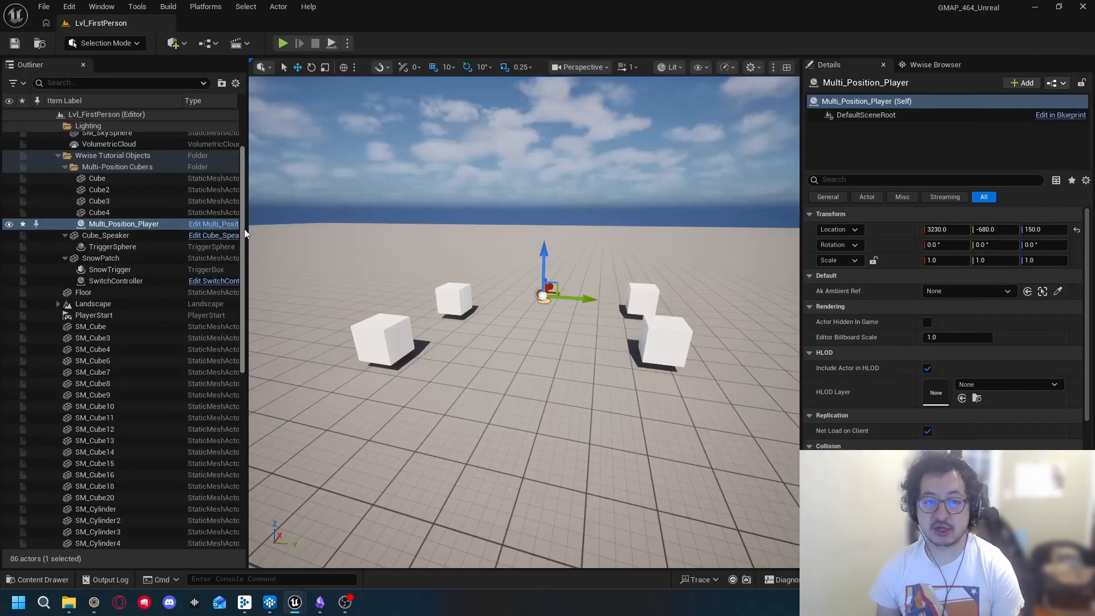
pyautogui.moveTo(246, 230); pyautogui.dragTo(354, 227)
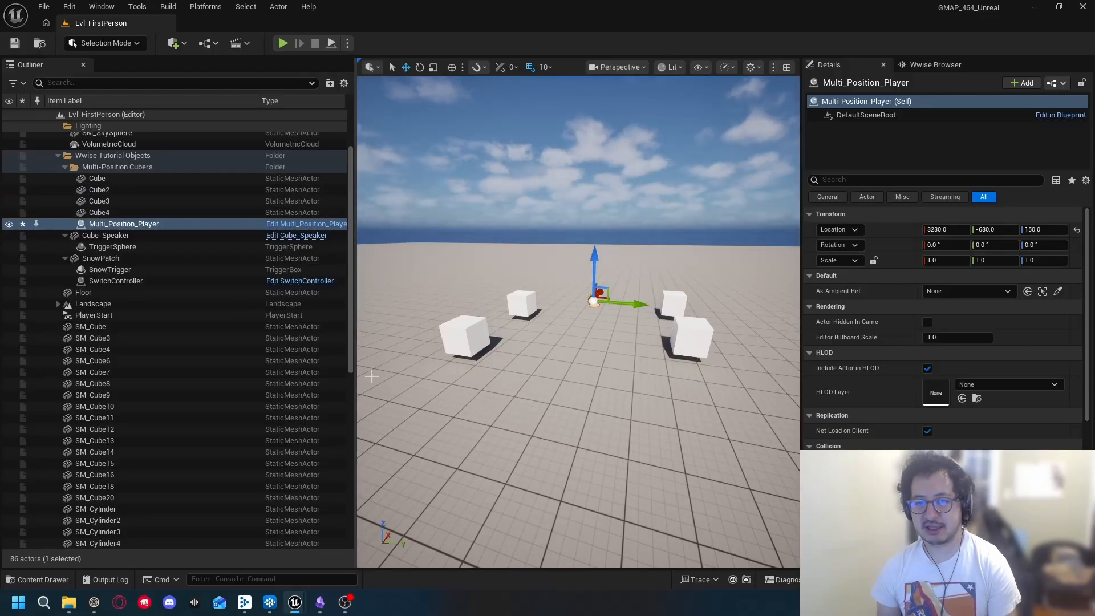
pyautogui.moveTo(295, 602)
pyautogui.click(385, 542)
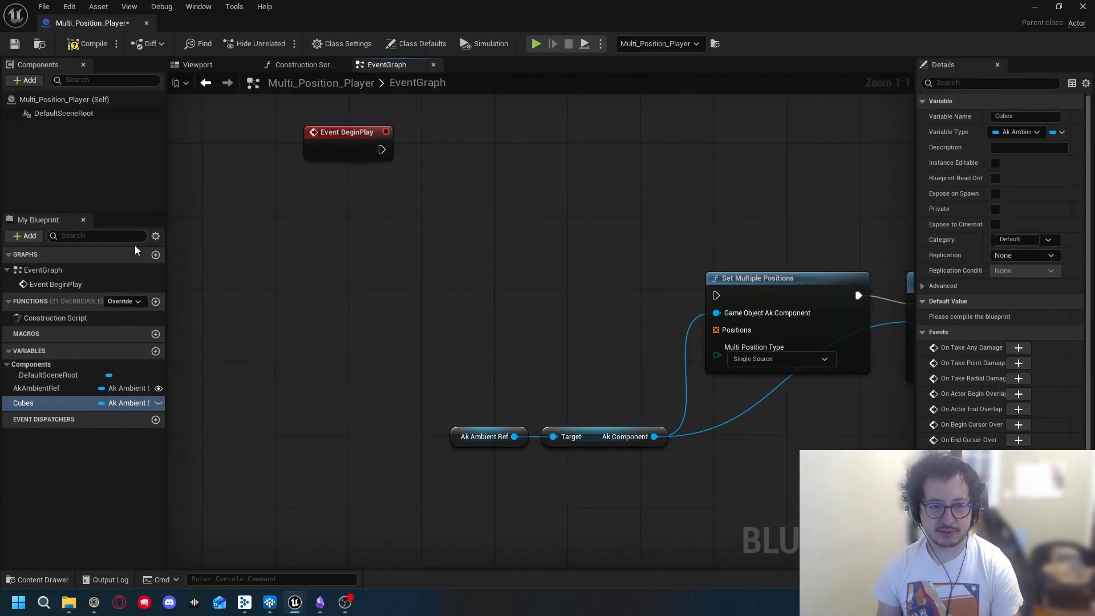
pyautogui.click(140, 403)
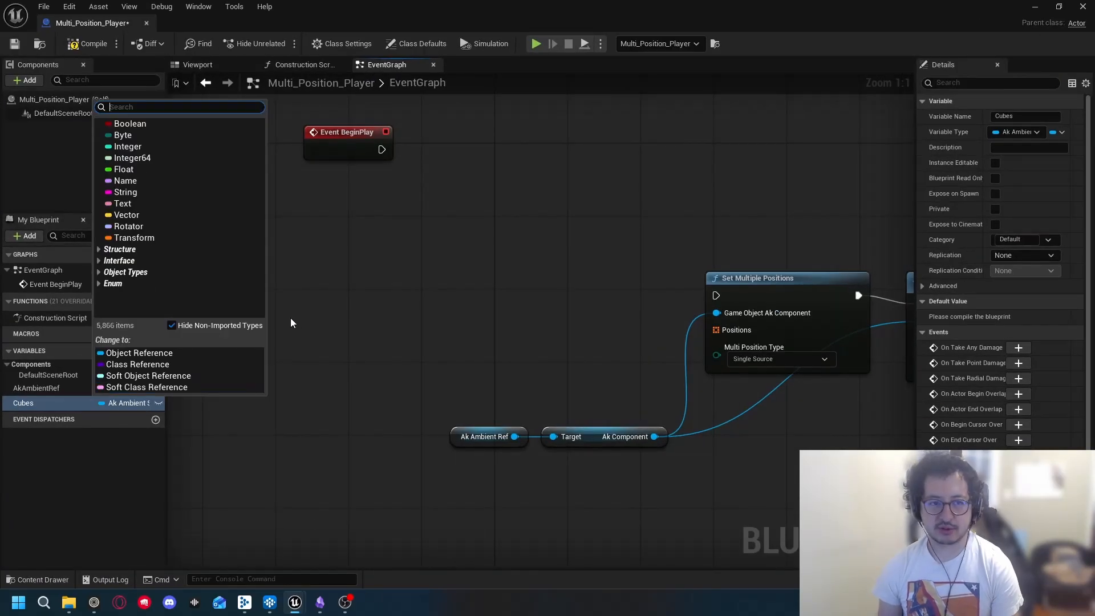
pyautogui.write('static mesh')
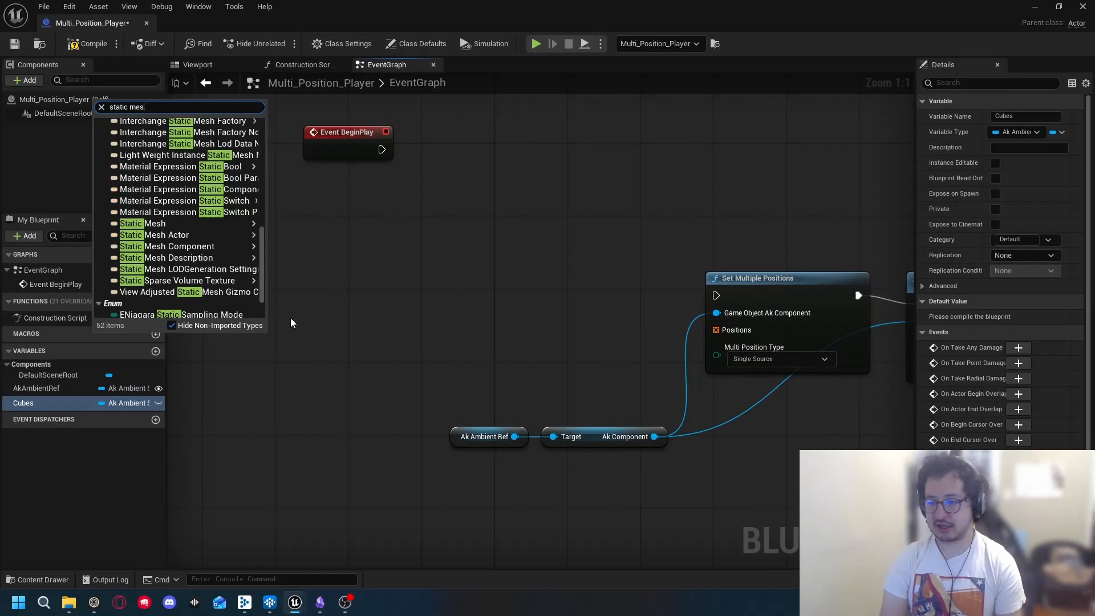
pyautogui.moveTo(206, 232)
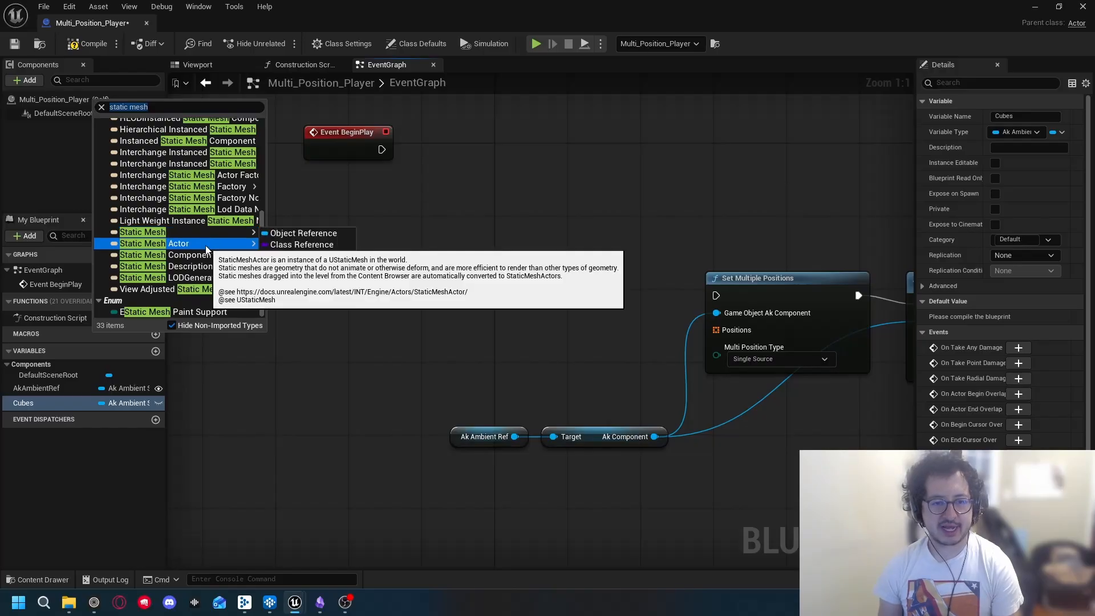
pyautogui.click(293, 242)
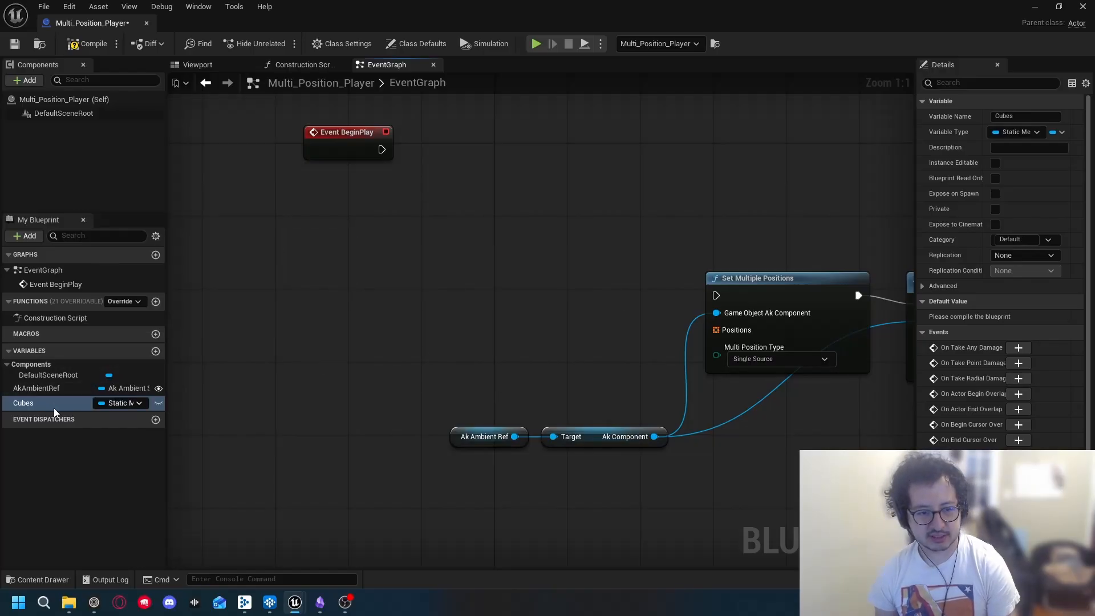
# Step: Make the Cubes variable instance editable and turn it into an array
pyautogui.click(158, 403)
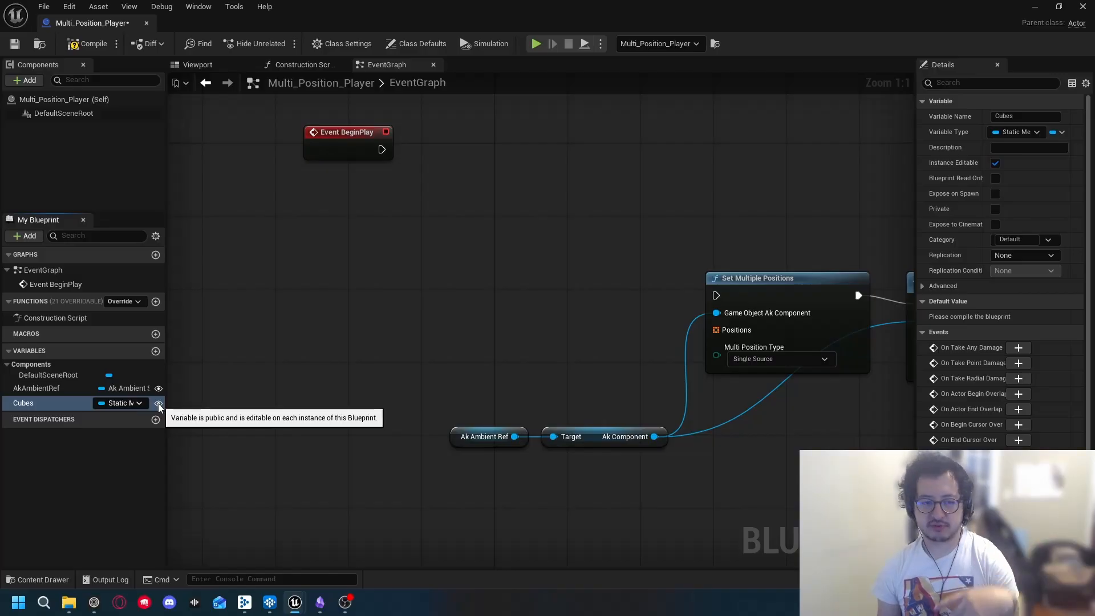
pyautogui.rightClick(101, 406)
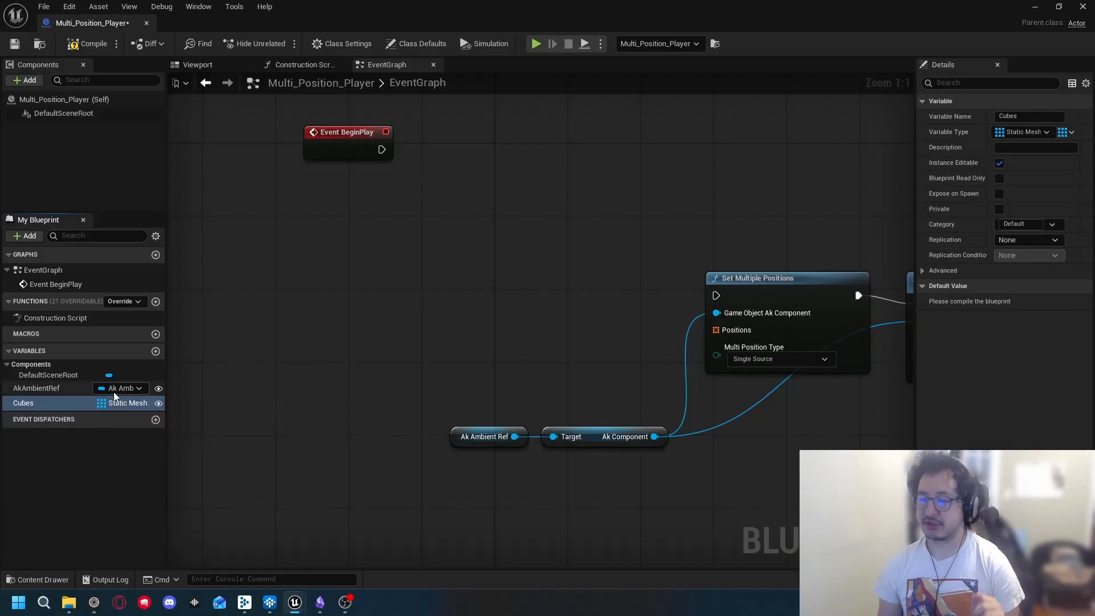
pyautogui.click(1064, 131)
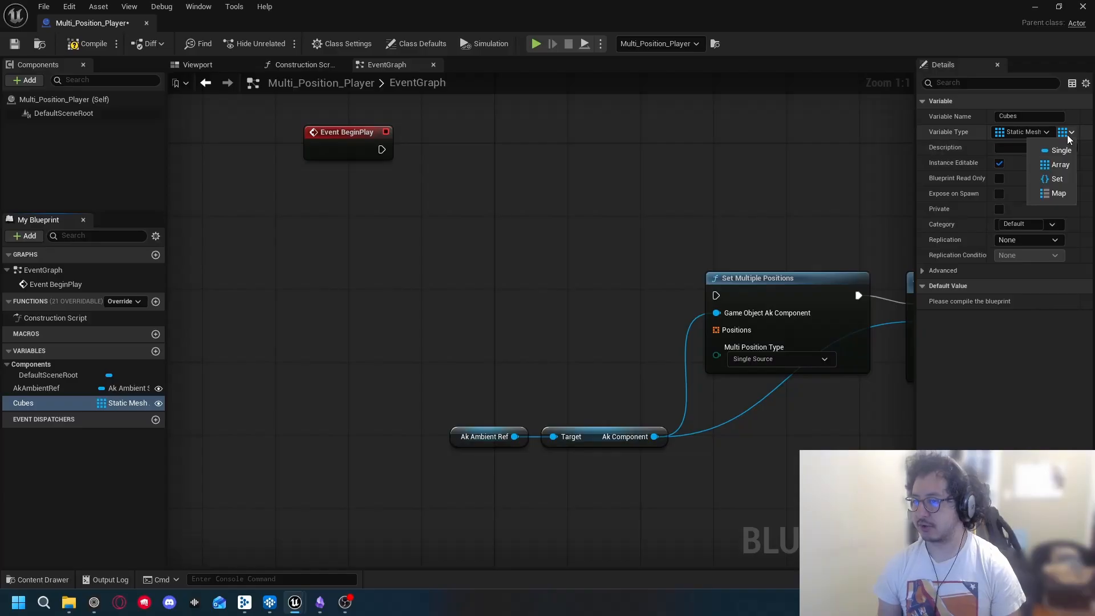
pyautogui.click(1069, 134)
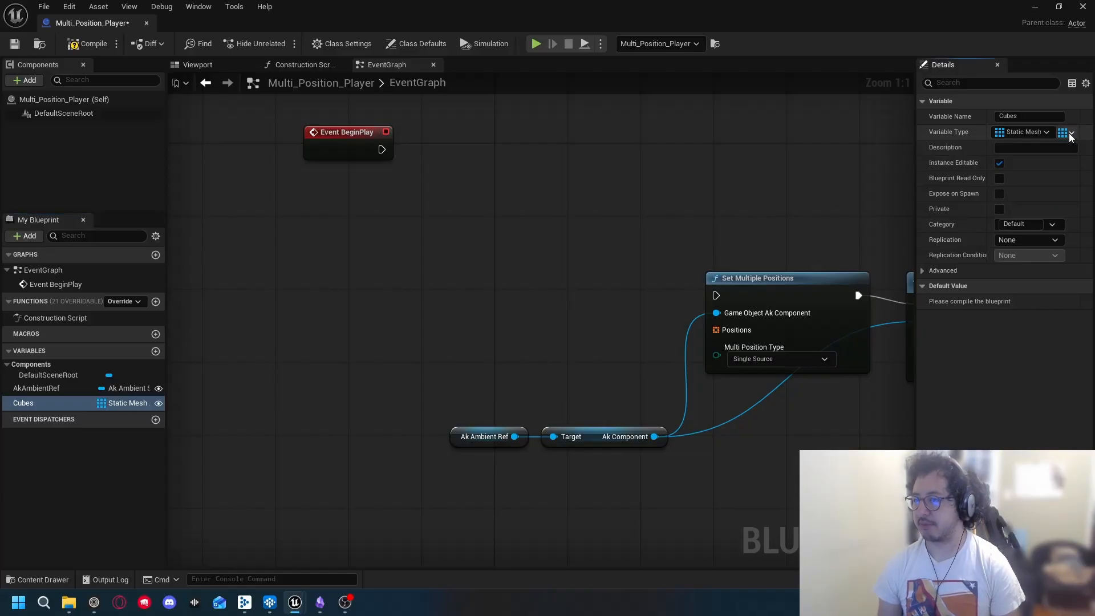
# Step: Add a Cubes getter to the event graph, try wiring it toward Positions on Set Multiple Positions, and place it below Event BeginPlay
pyautogui.moveTo(460, 173); pyautogui.dragTo(259, 130, button='right')
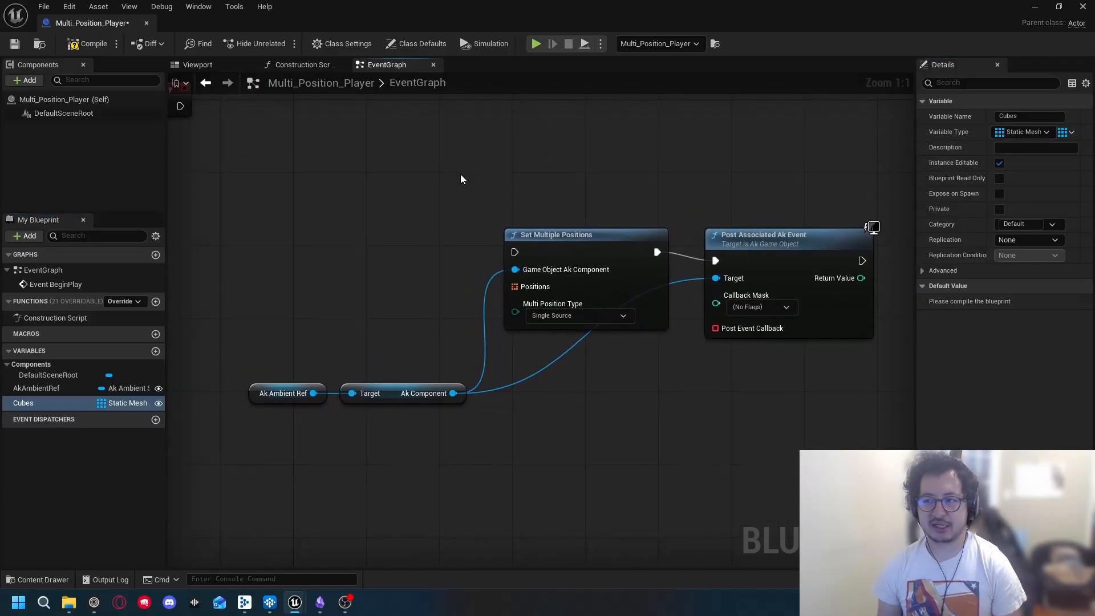
pyautogui.keyDown('ctrl'); pyautogui.moveTo(66, 400); pyautogui.dragTo(272, 172); pyautogui.keyUp('ctrl')
pyautogui.moveTo(346, 229); pyautogui.dragTo(485, 276, button='right')
pyautogui.moveTo(449, 221); pyautogui.dragTo(645, 340)
pyautogui.click(545, 355)
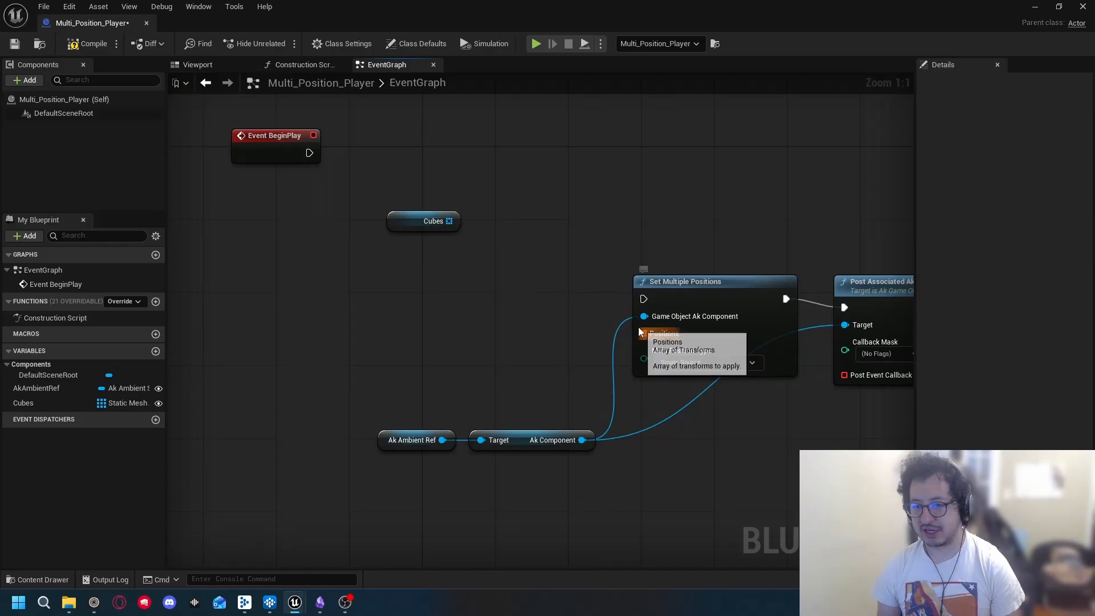
pyautogui.moveTo(405, 221); pyautogui.dragTo(277, 212)
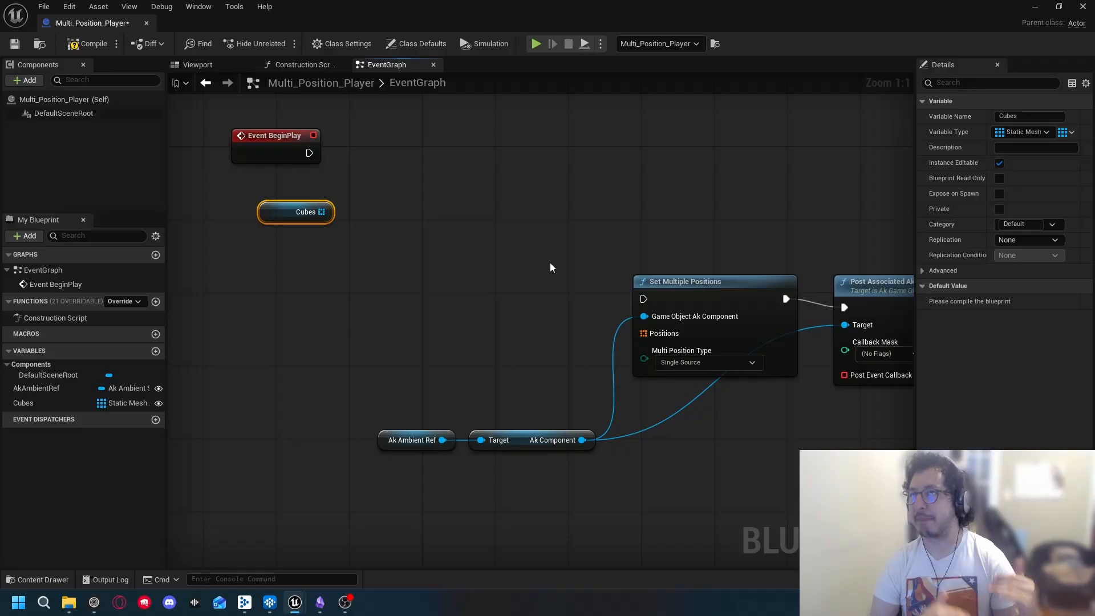
# Step: Add a blueprint variable named CubeTransforms
pyautogui.click(156, 351)
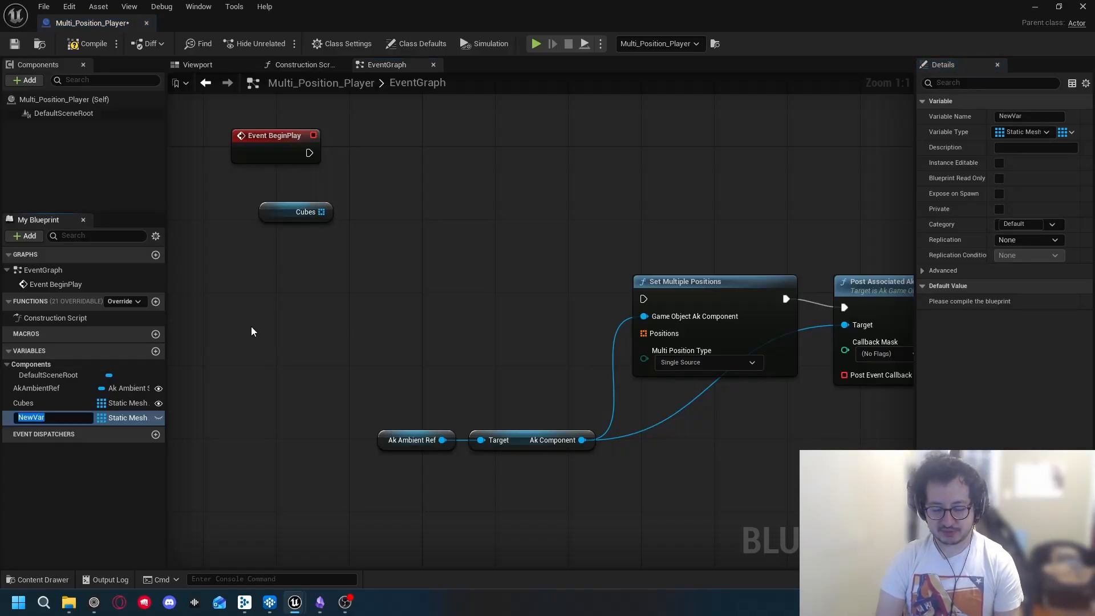
pyautogui.write('Tr')
pyautogui.press('BackSpace')
pyautogui.press('BackSpace')
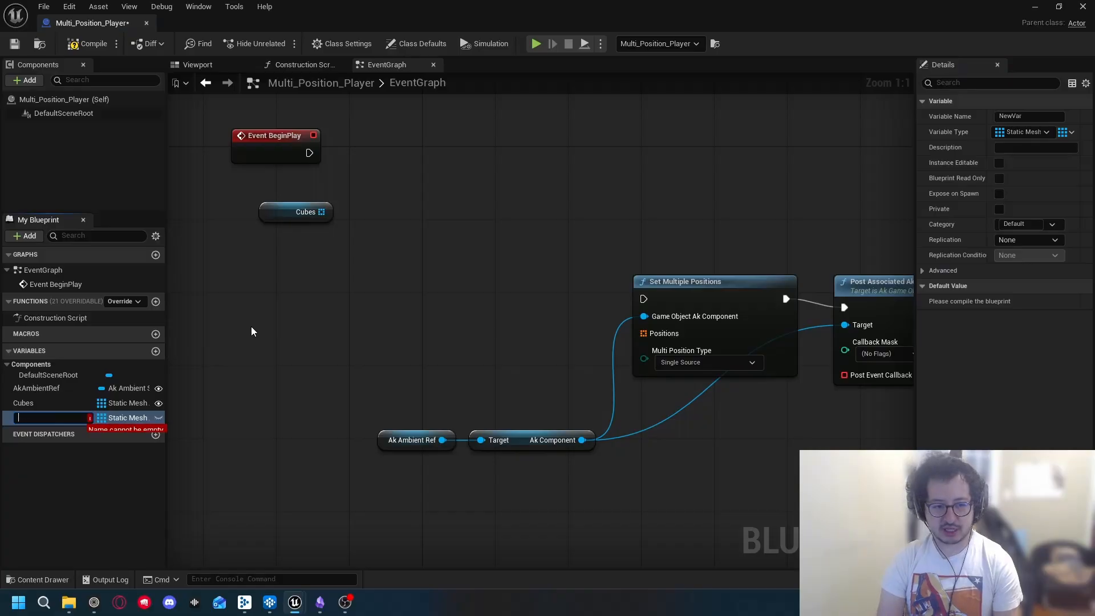
pyautogui.write('CubeTransforms')
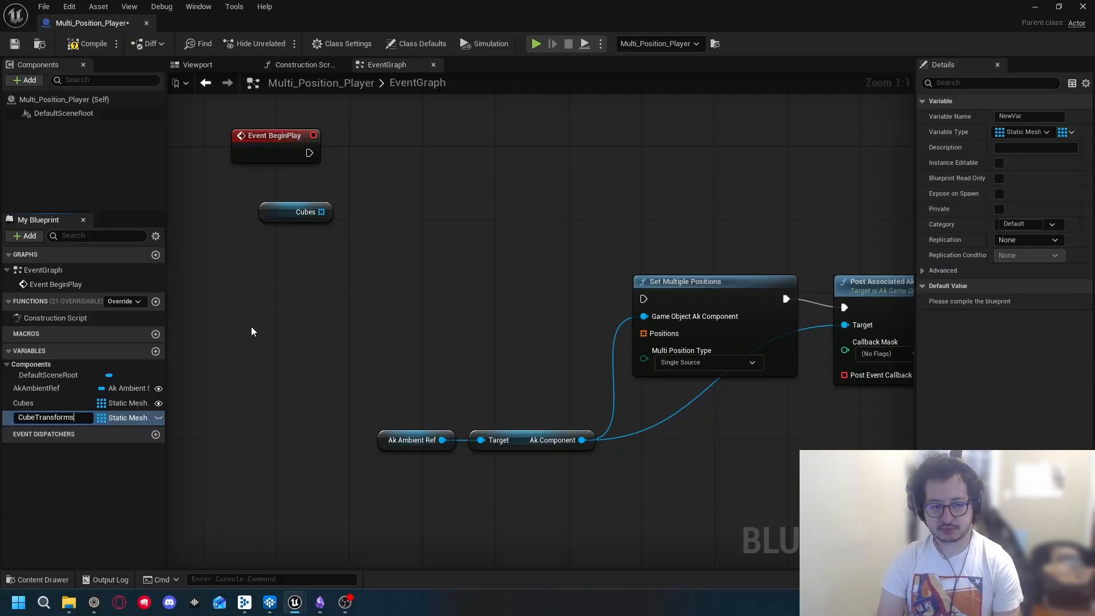
pyautogui.press('Return')
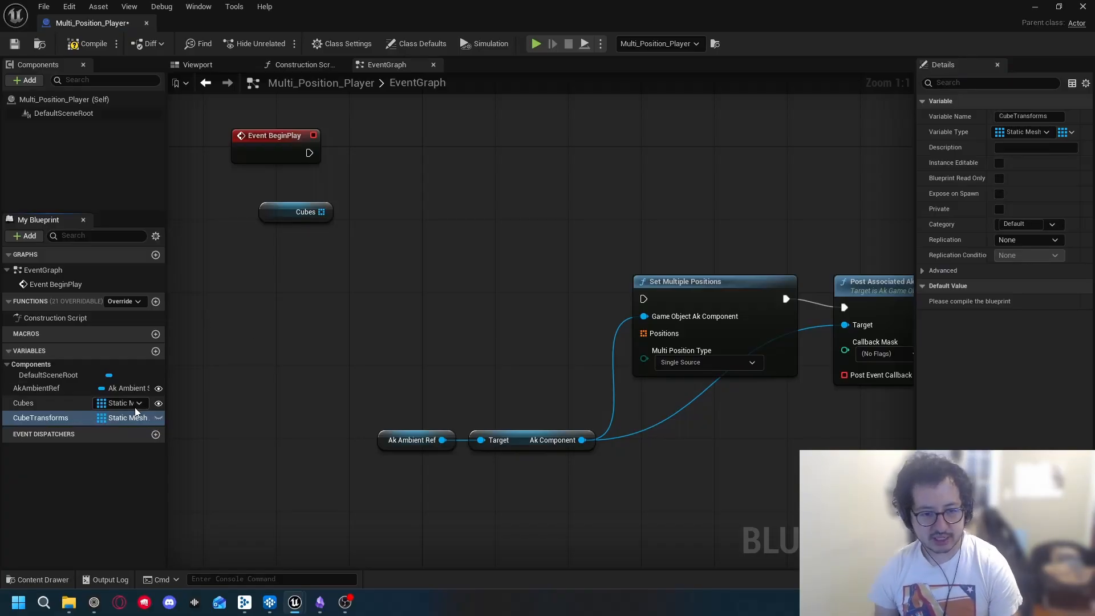
# Step: Set the CubeTransforms array variable's type to Transform
pyautogui.click(123, 420)
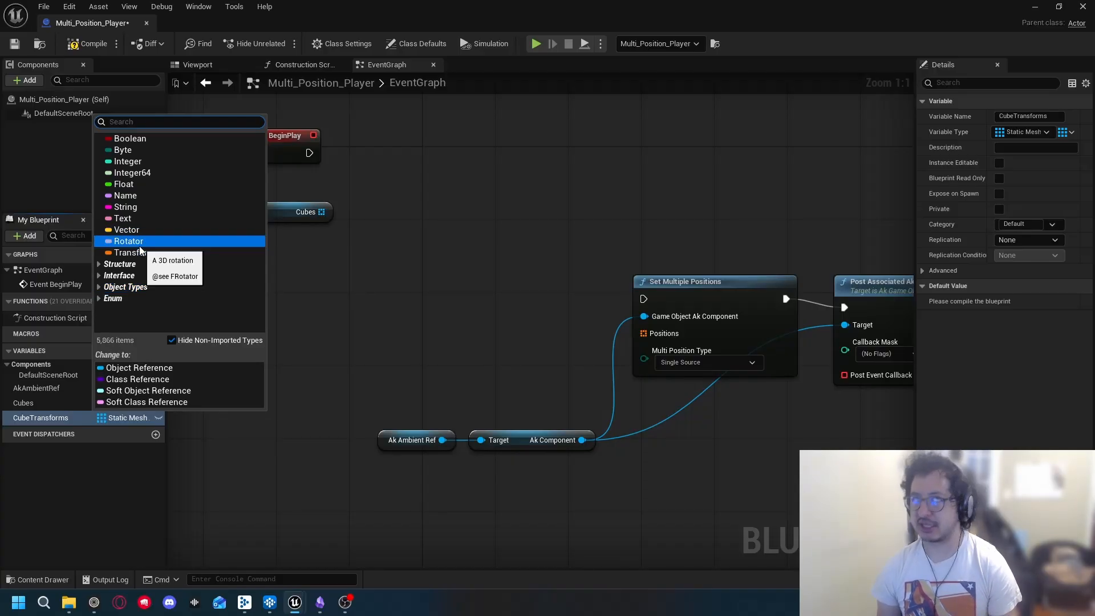
pyautogui.click(139, 249)
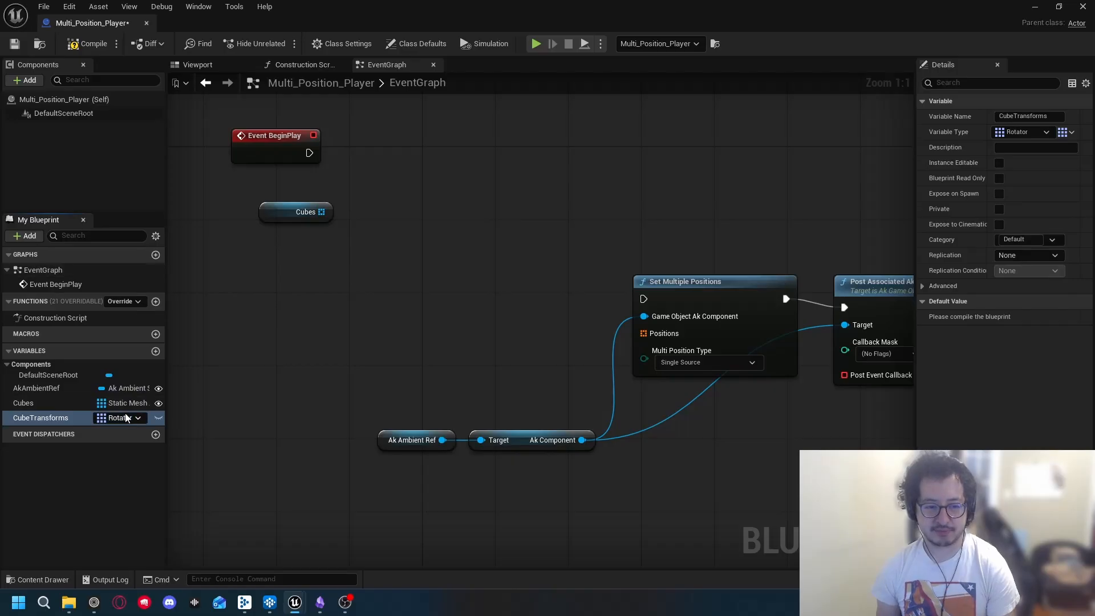
pyautogui.click(120, 417)
pyautogui.click(137, 317)
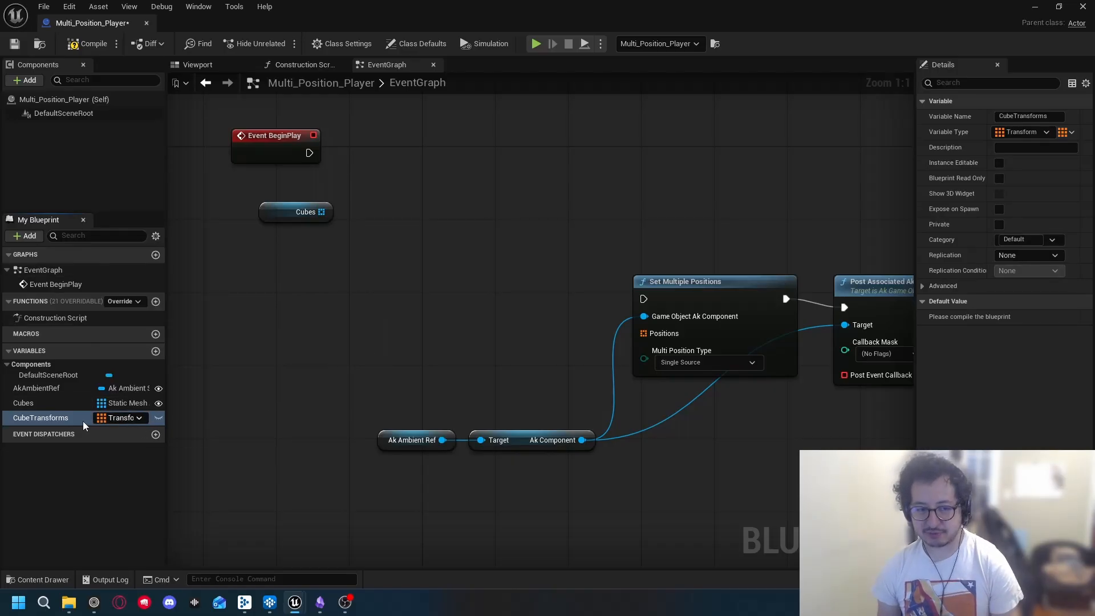
# Step: Add a Cube Transforms getter to the event graph and wire it into Positions on Set Multiple Positions
pyautogui.moveTo(84, 425); pyautogui.dragTo(392, 280)
pyautogui.click(442, 298)
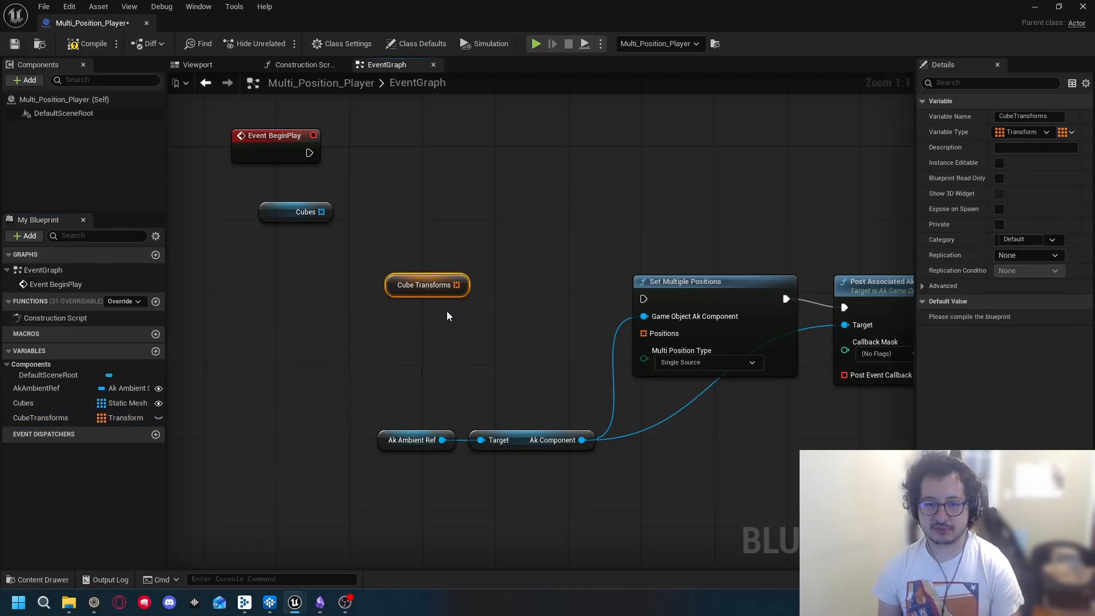
pyautogui.moveTo(292, 213); pyautogui.dragTo(378, 220)
pyautogui.moveTo(399, 285); pyautogui.dragTo(643, 332)
pyautogui.moveTo(498, 254); pyautogui.dragTo(385, 355)
pyautogui.moveTo(530, 258); pyautogui.dragTo(521, 339, button='right')
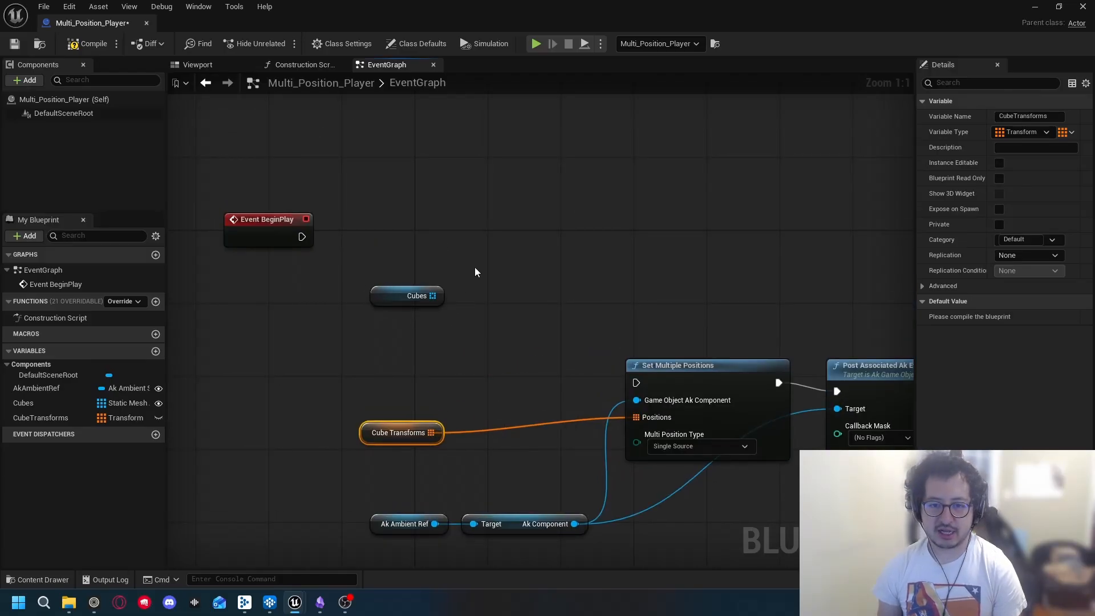
# Step: Add a For Each Loop driven by Event BeginPlay, moving the Cubes getter out of its way
pyautogui.moveTo(393, 296); pyautogui.dragTo(398, 191)
pyautogui.moveTo(301, 237); pyautogui.dragTo(430, 263)
pyautogui.write('for')
pyautogui.write(' each')
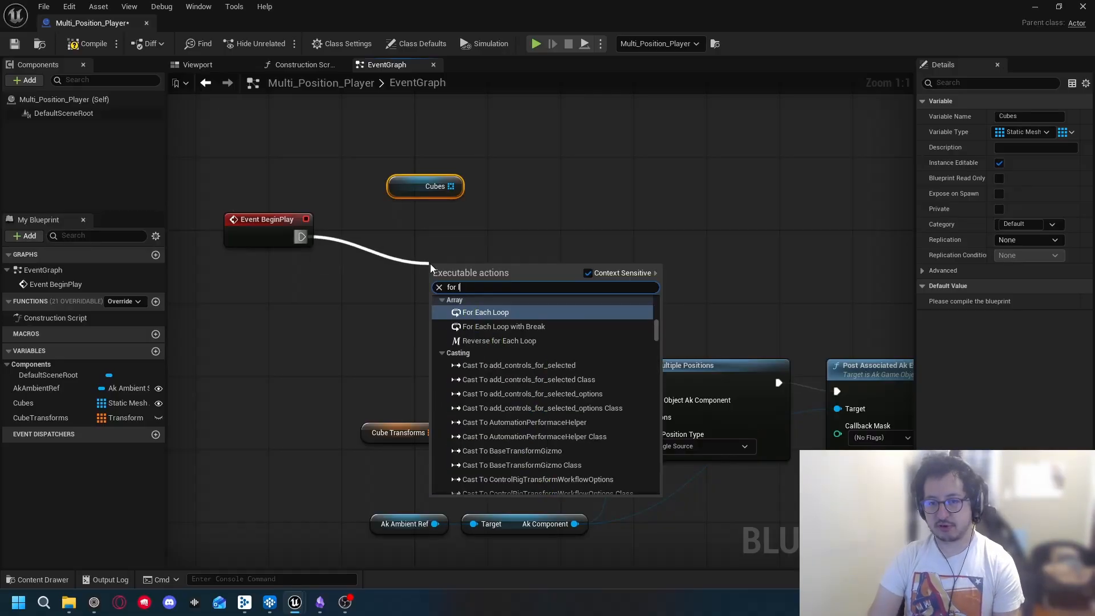
pyautogui.press('Return')
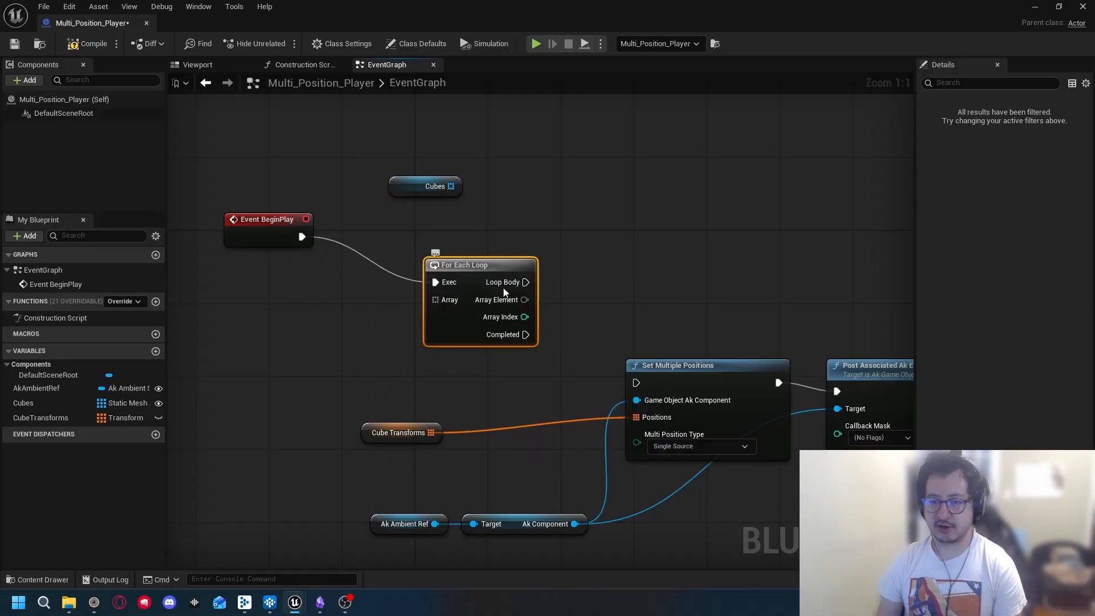
pyautogui.moveTo(494, 276); pyautogui.dragTo(529, 189)
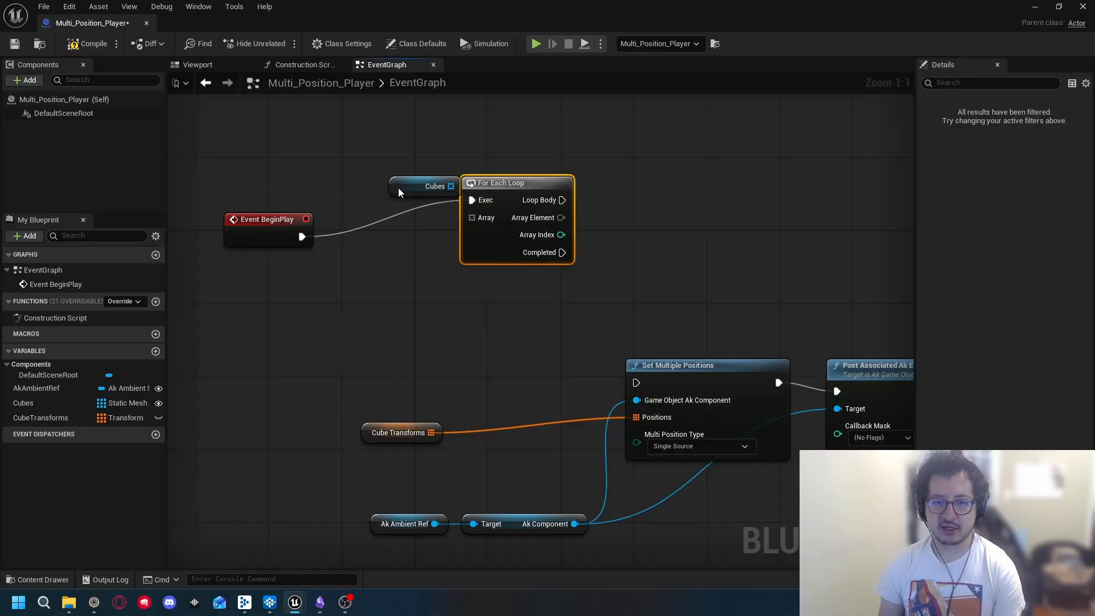
# Step: Feed the Cubes array into the For Each Loop's Array input and align Event BeginPlay, the loop and the getter
pyautogui.moveTo(399, 192); pyautogui.dragTo(474, 222)
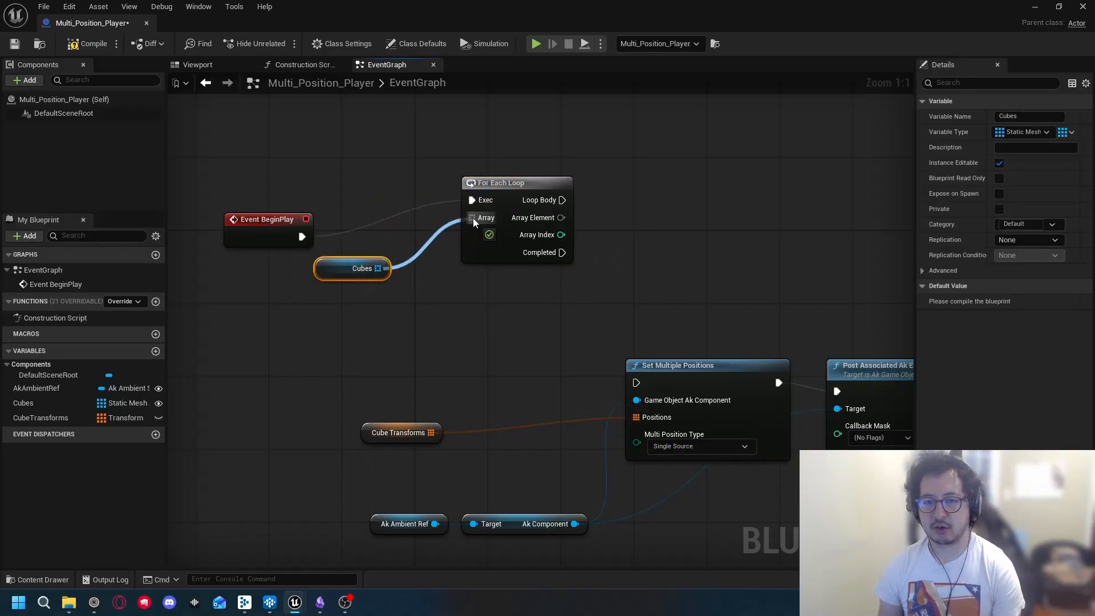
pyautogui.moveTo(257, 231); pyautogui.dragTo(350, 187)
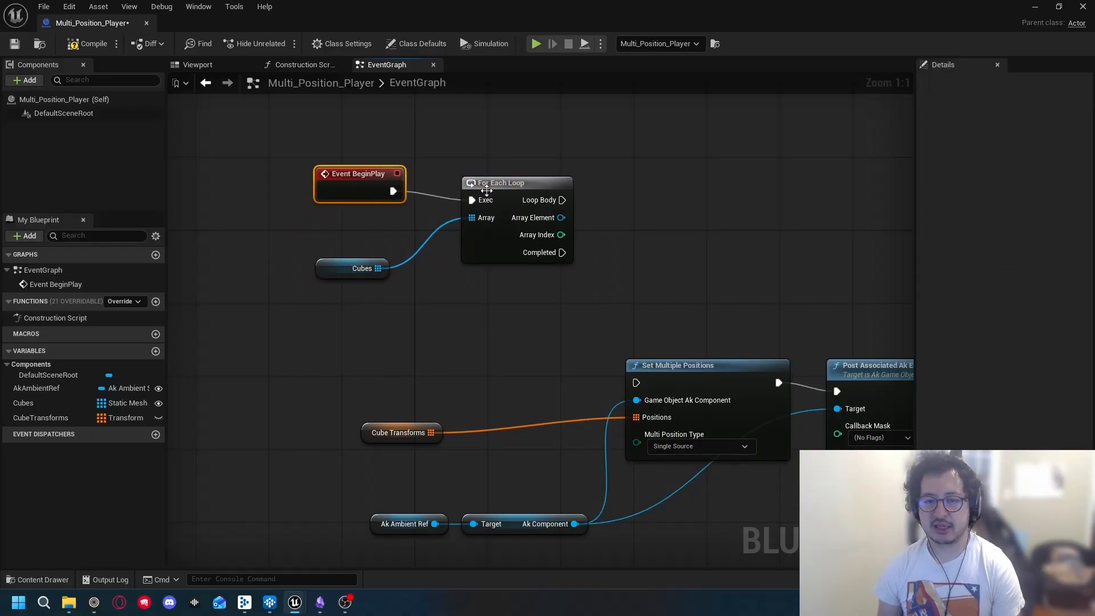
pyautogui.moveTo(486, 190); pyautogui.dragTo(514, 177)
pyautogui.moveTo(335, 267); pyautogui.dragTo(335, 240)
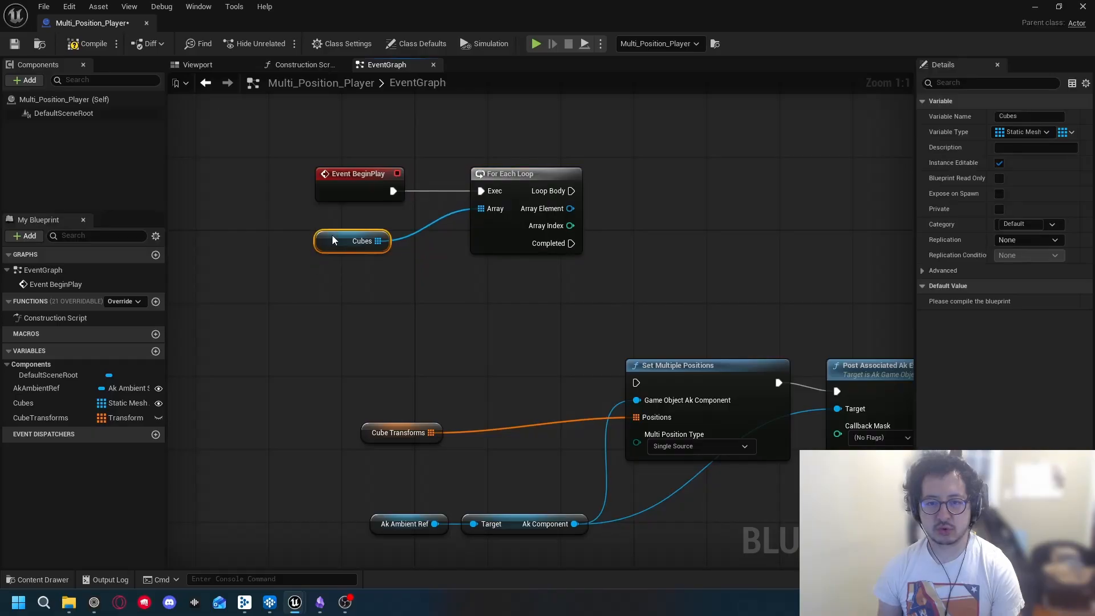
# Step: Add a second Cube Transforms getter feeding an array Add node, executed from the For Each Loop's Loop Body
pyautogui.moveTo(709, 199); pyautogui.dragTo(527, 225, button='right')
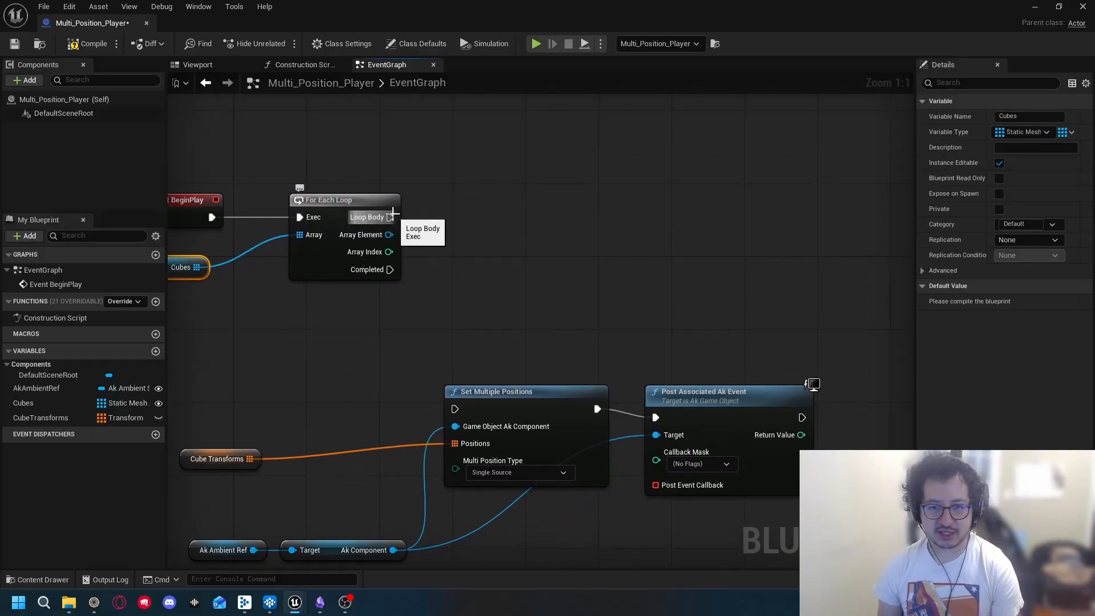
pyautogui.moveTo(54, 418); pyautogui.dragTo(345, 132)
pyautogui.click(249, 374)
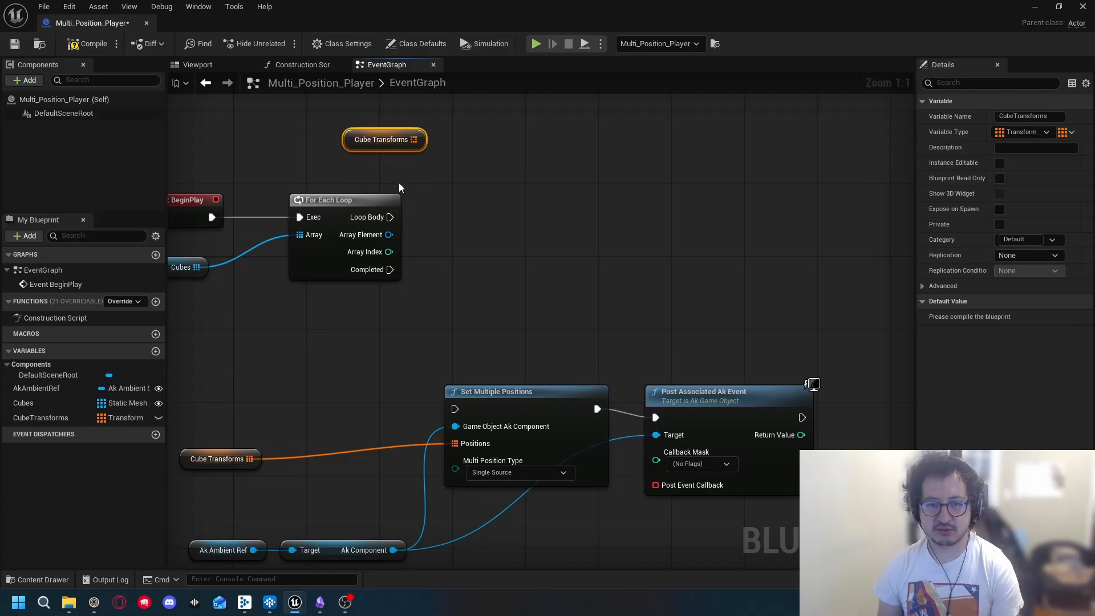
pyautogui.moveTo(415, 140); pyautogui.dragTo(608, 199)
pyautogui.write('add')
pyautogui.click(547, 288)
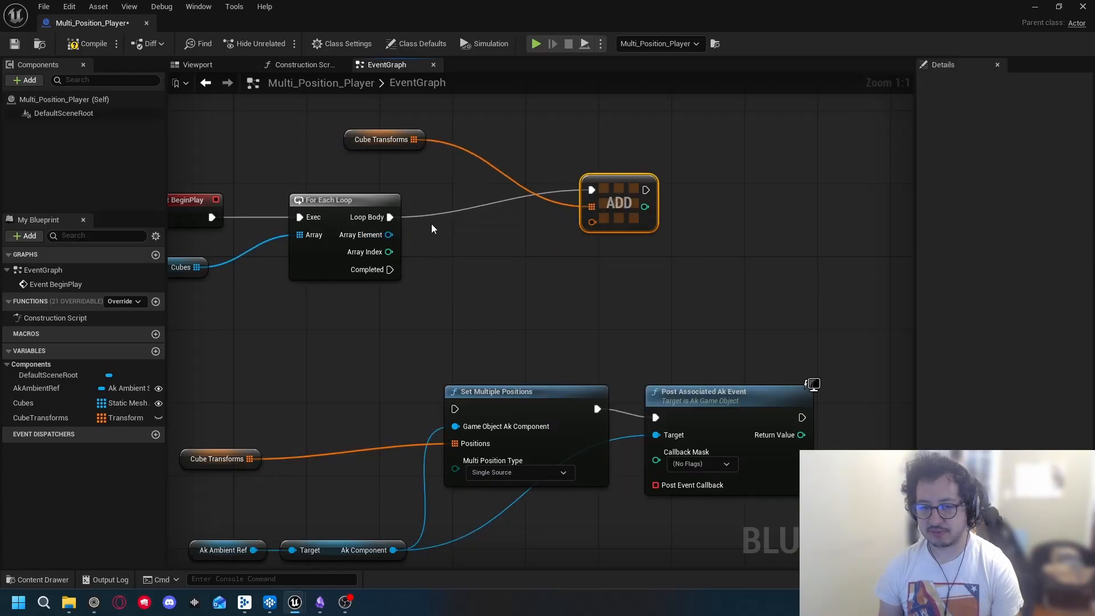
# Step: Get the Actor Transform of the loop's Array Element and wire it in as the item of the Add node
pyautogui.moveTo(390, 233); pyautogui.dragTo(487, 231)
pyautogui.write('get tra')
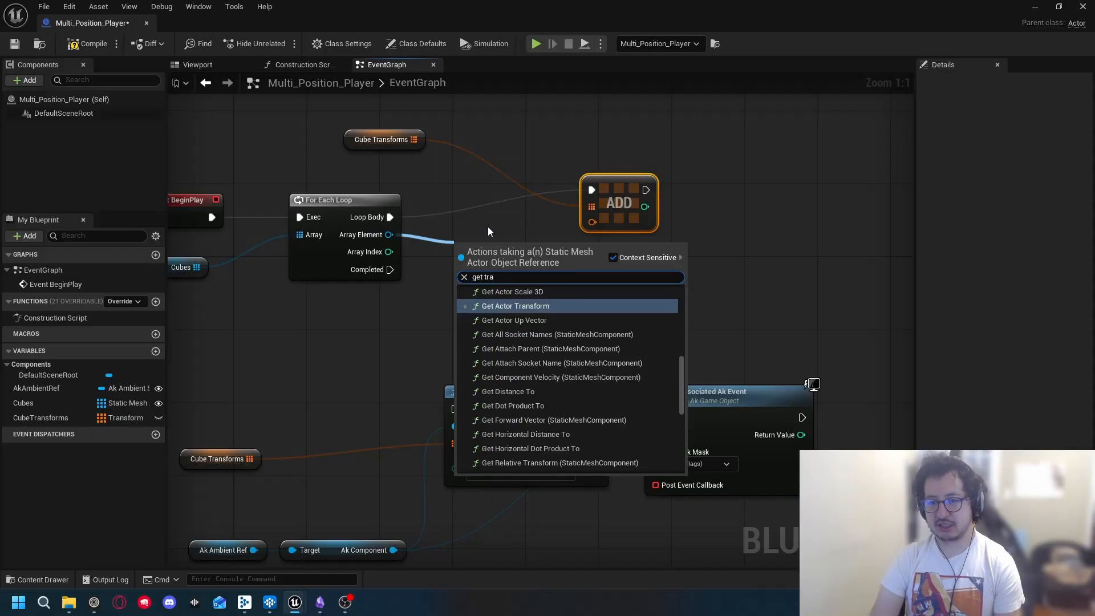
pyautogui.press('Return')
pyautogui.moveTo(558, 271); pyautogui.dragTo(664, 187)
pyautogui.moveTo(504, 245); pyautogui.dragTo(540, 227)
pyautogui.moveTo(331, 299); pyautogui.dragTo(407, 305, button='right')
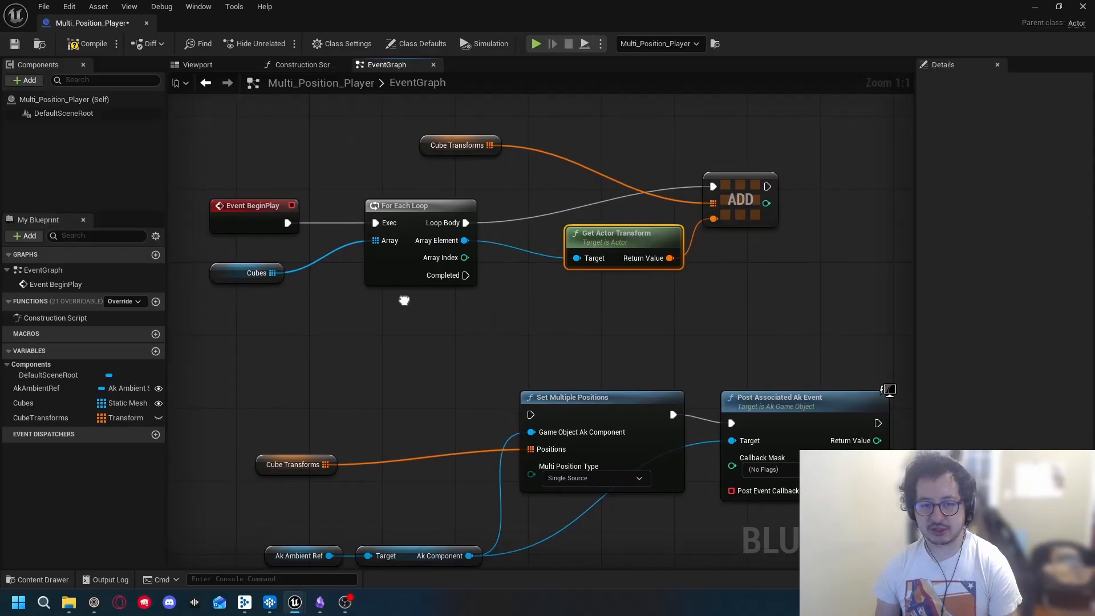
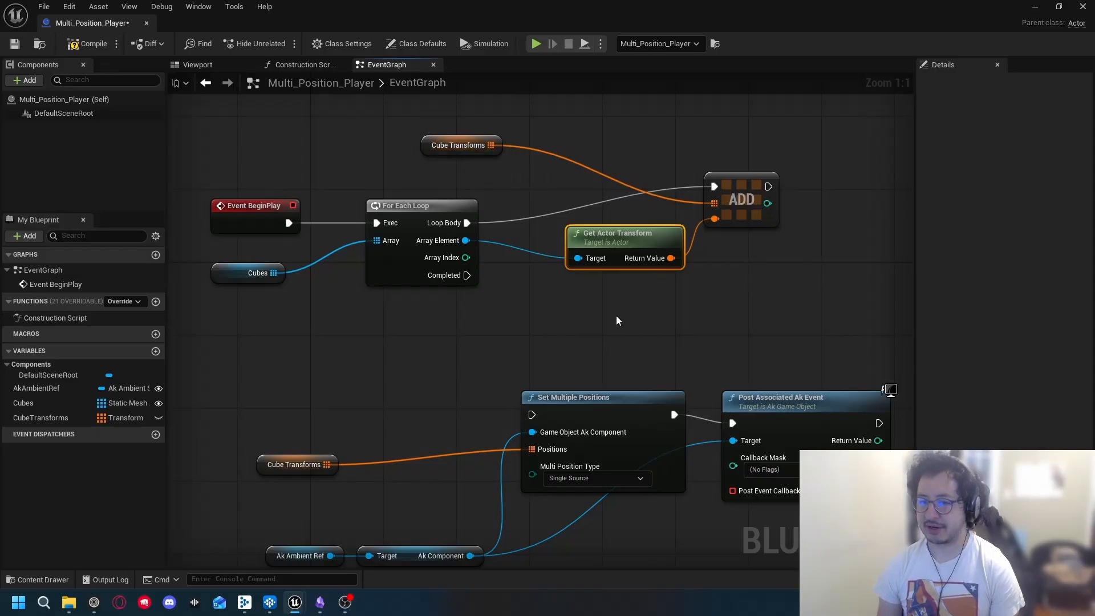
# Step: Connect the For Each Loop's Completed output to Set Multiple Positions and compile the blueprint
pyautogui.moveTo(464, 275); pyautogui.dragTo(533, 415)
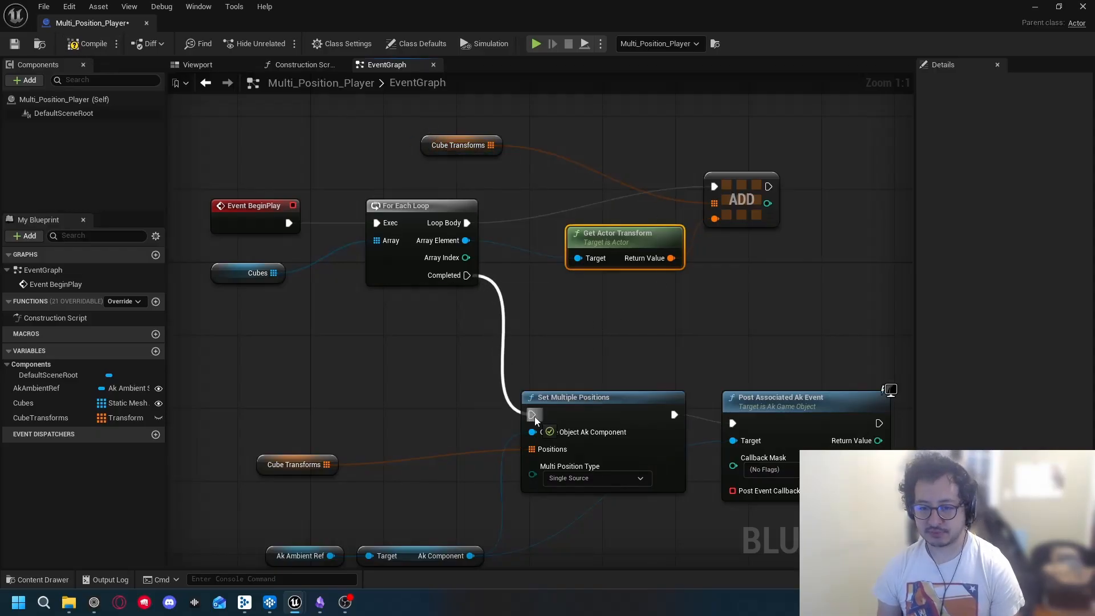
pyautogui.moveTo(395, 408); pyautogui.dragTo(406, 328, button='right')
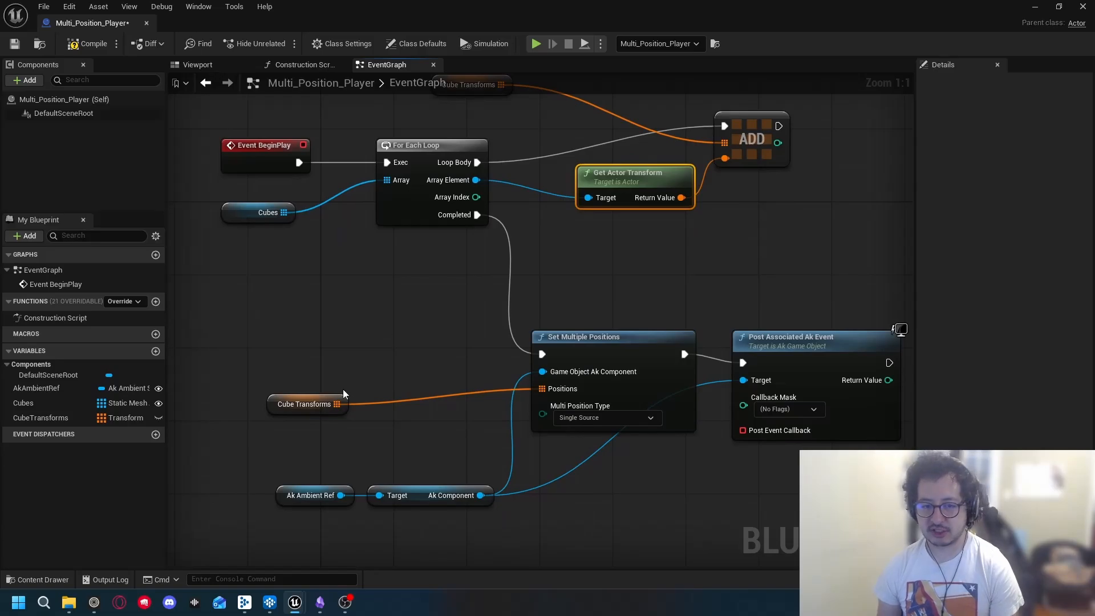
pyautogui.moveTo(670, 478); pyautogui.dragTo(522, 430, button='right')
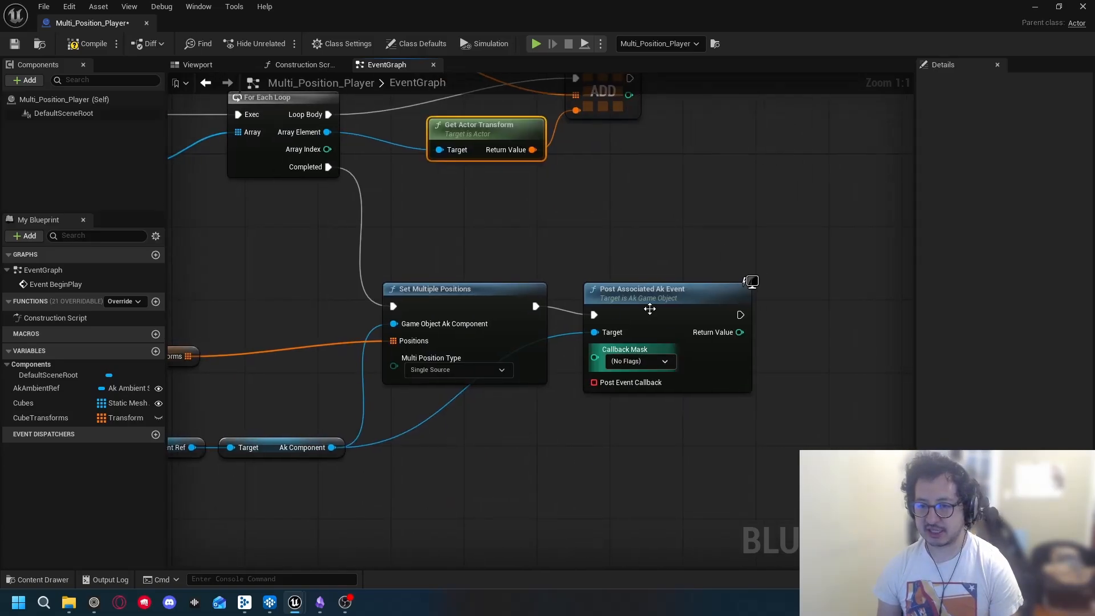
pyautogui.click(90, 46)
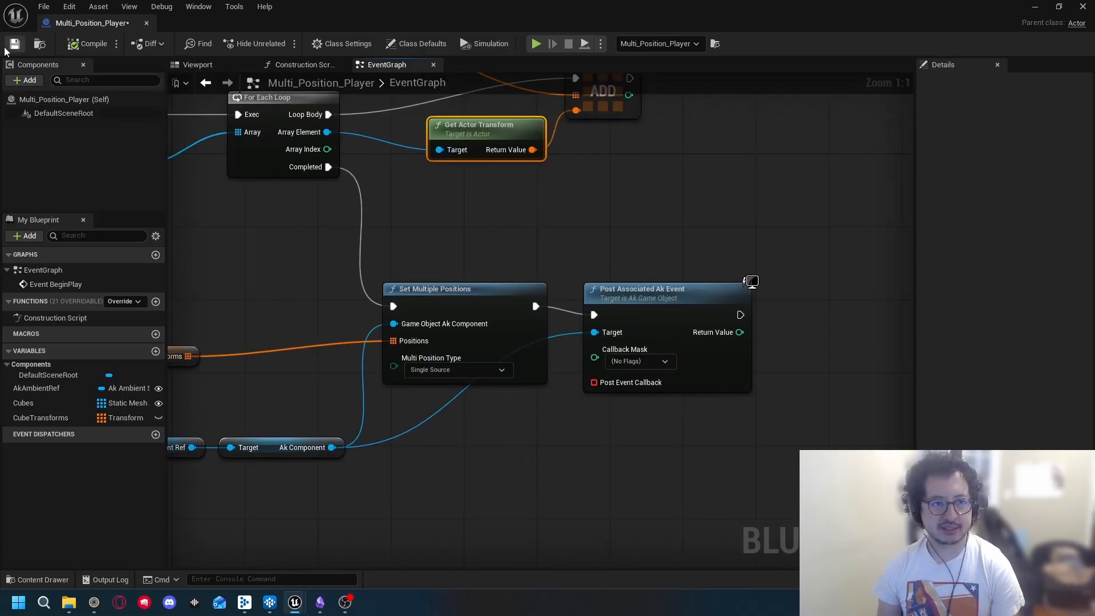
# Step: Return to the level editor, find Ak Ambient Sound in Place Actors and place one on the floor between the four cubes
pyautogui.click(1033, 11)
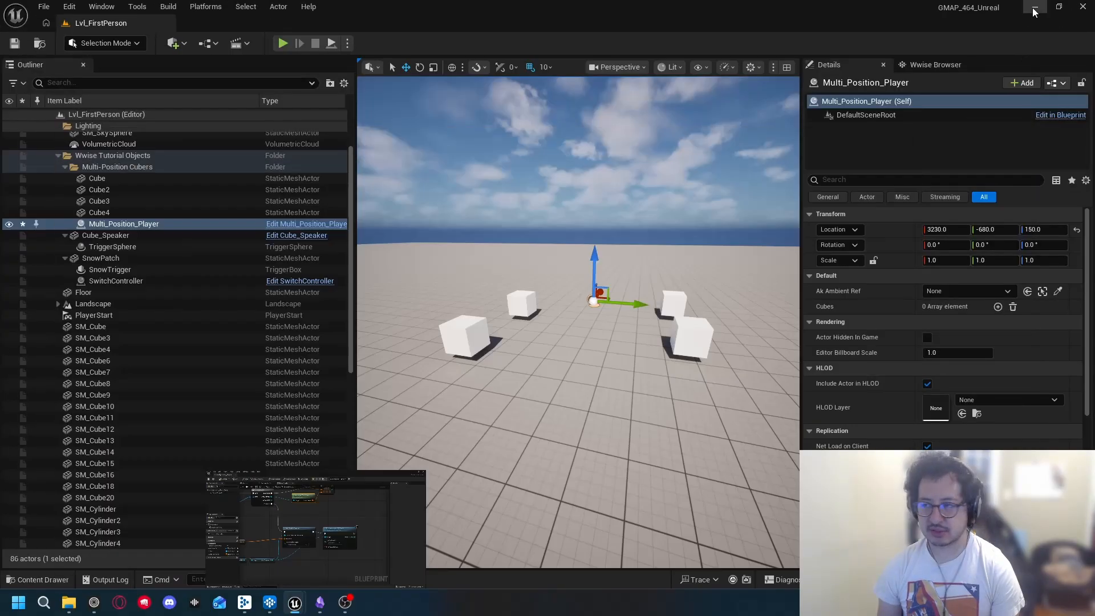
pyautogui.click(118, 169)
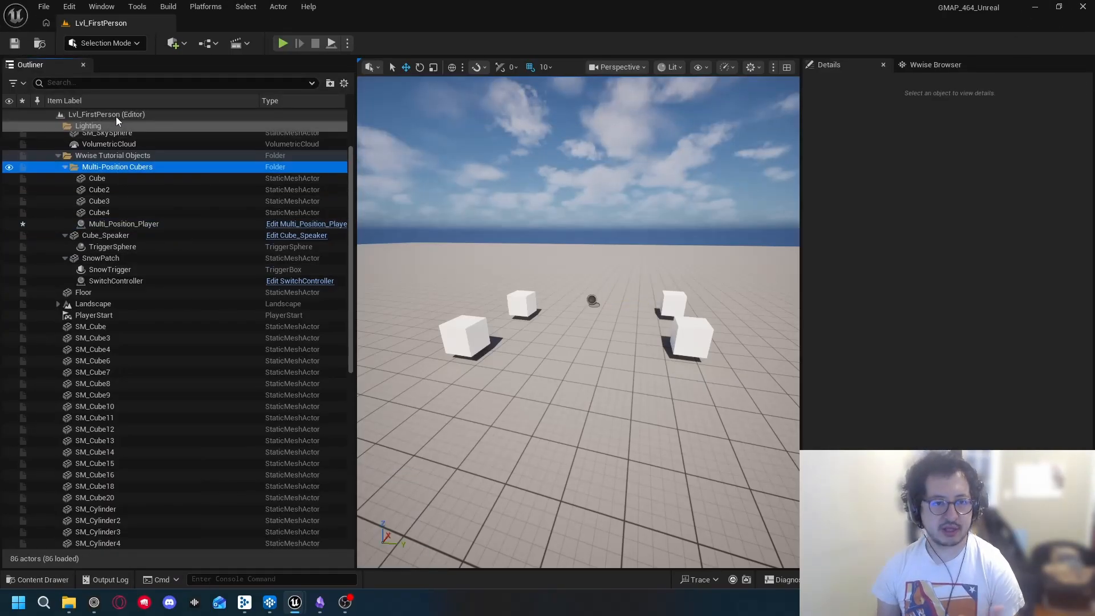
pyautogui.rightClick(116, 61)
pyautogui.click(145, 12)
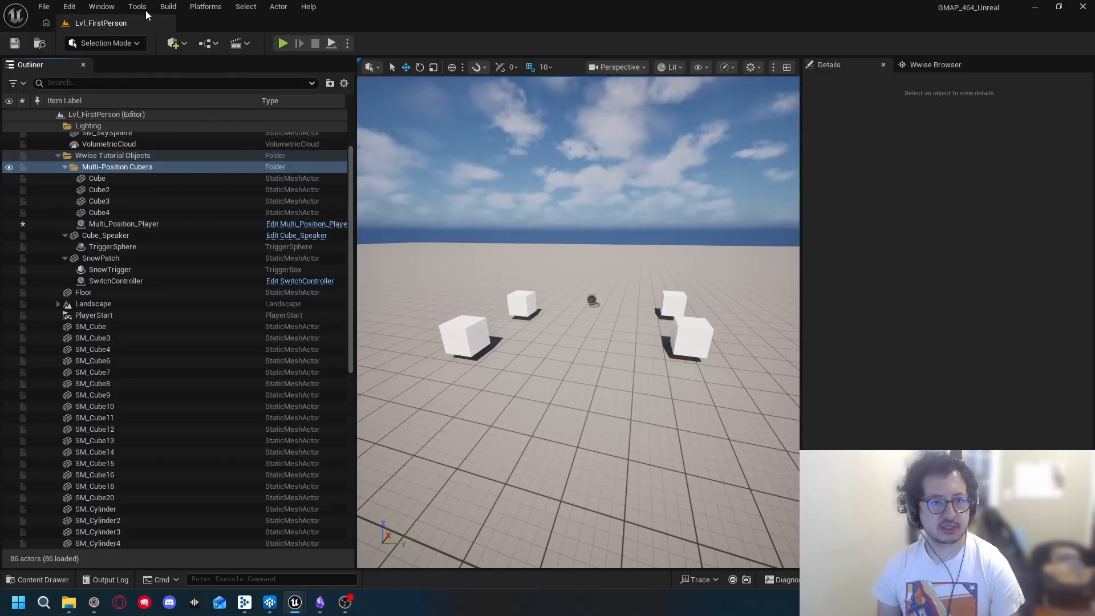
pyautogui.click(104, 8)
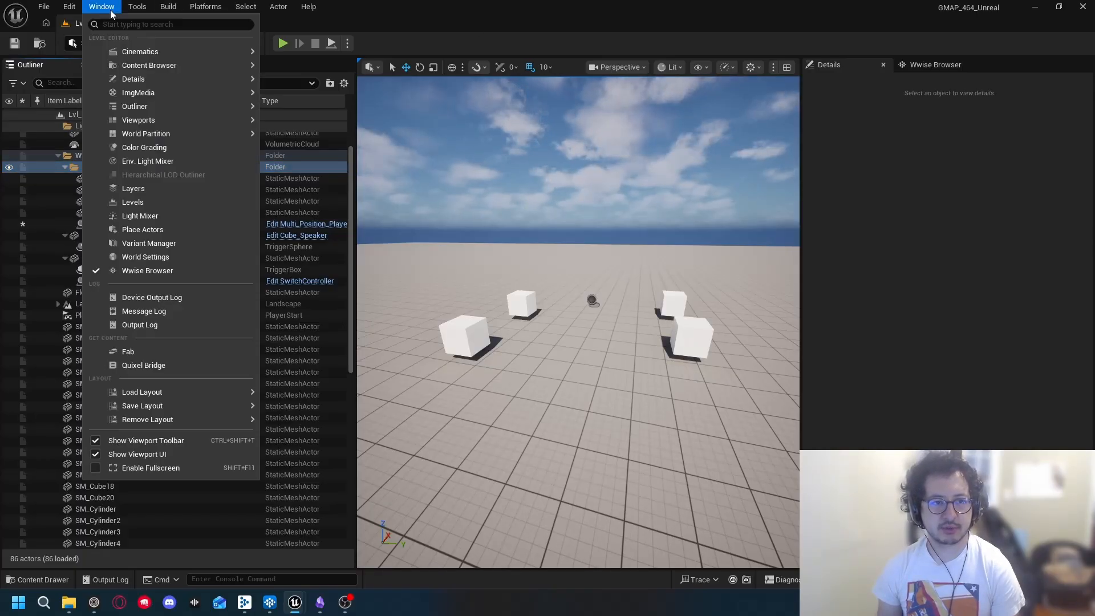
pyautogui.click(168, 229)
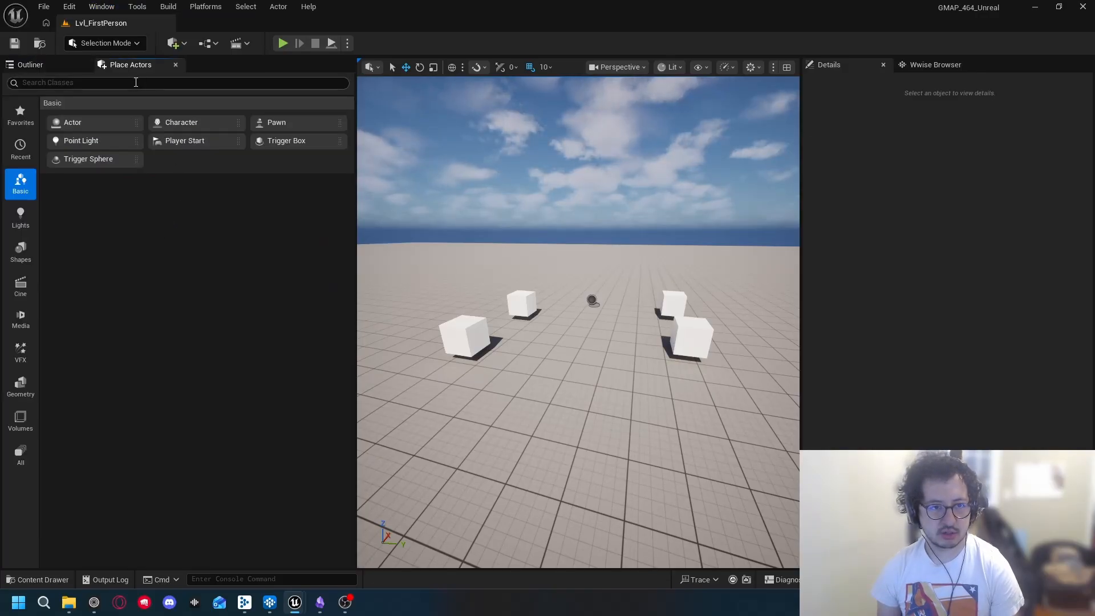
pyautogui.click(99, 83)
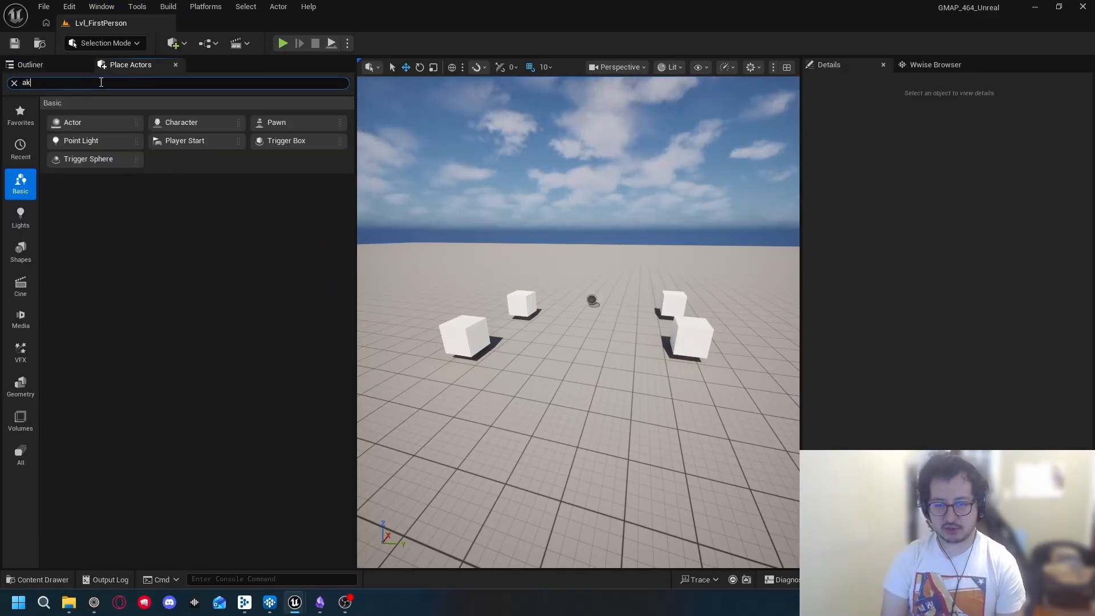
pyautogui.write('ak ambient')
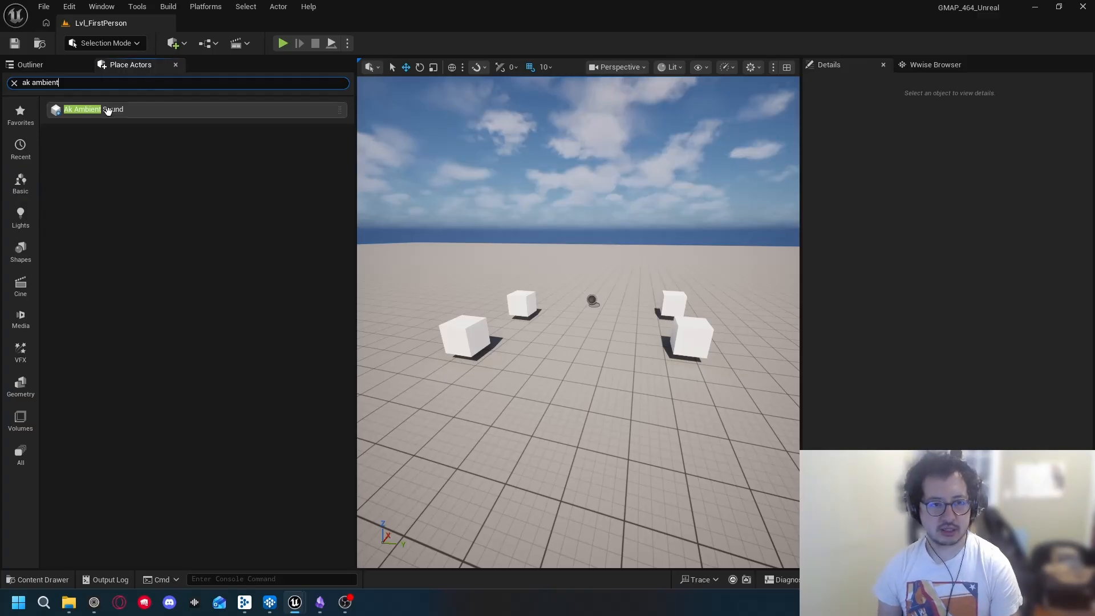
pyautogui.moveTo(107, 110); pyautogui.dragTo(593, 333)
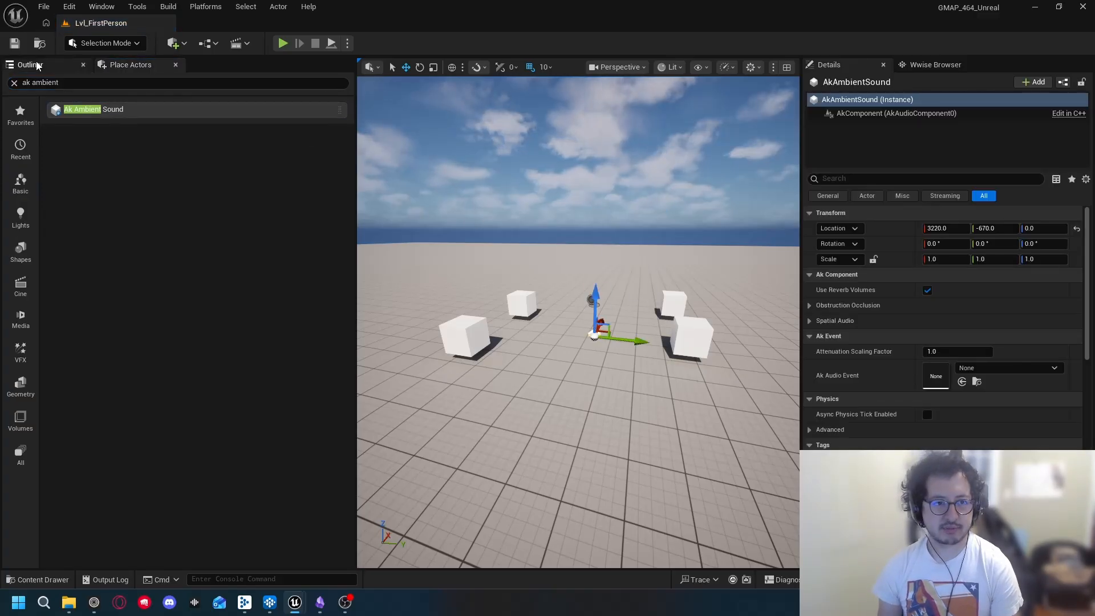
# Step: Put AkAmbientSound in the Multi-Position Cubers folder and raise it to a Z location of about 190
pyautogui.click(37, 66)
pyautogui.moveTo(112, 294); pyautogui.dragTo(120, 168)
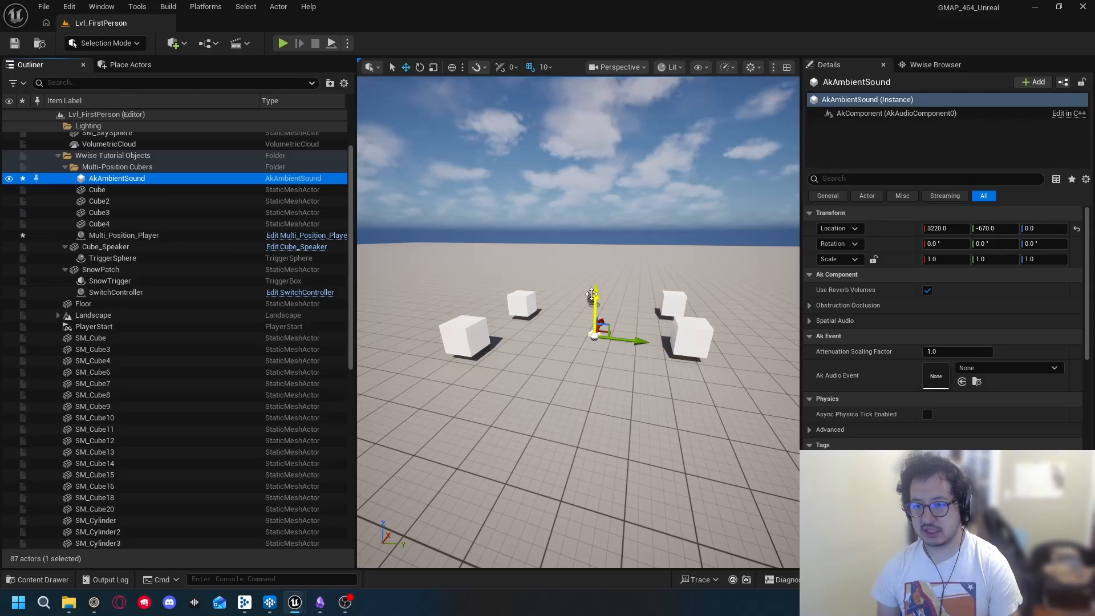
pyautogui.moveTo(591, 294); pyautogui.dragTo(593, 251)
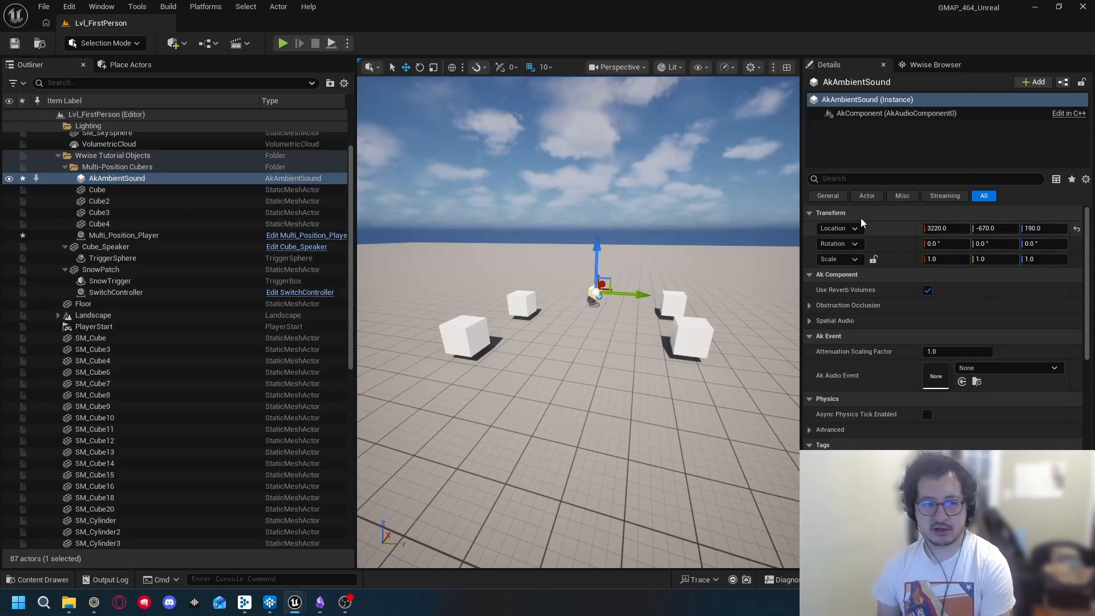
# Step: Try placing the AkAmbientSound at location 0, 0, 0 and focus the view on it
pyautogui.click(121, 167)
pyautogui.click(120, 177)
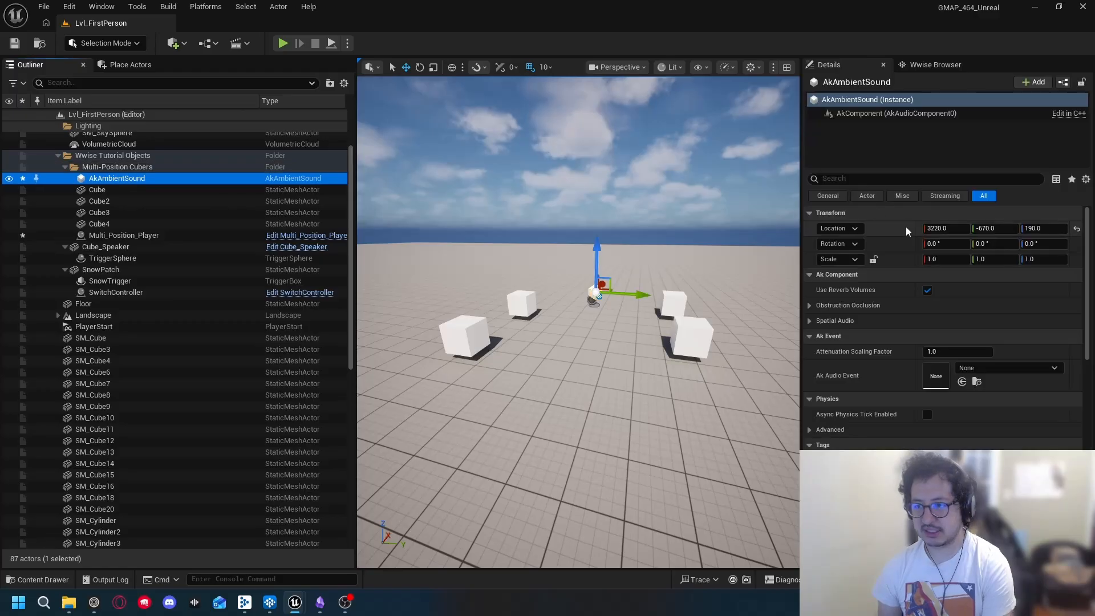
pyautogui.click(931, 229)
pyautogui.click(988, 228)
pyautogui.write('0.')
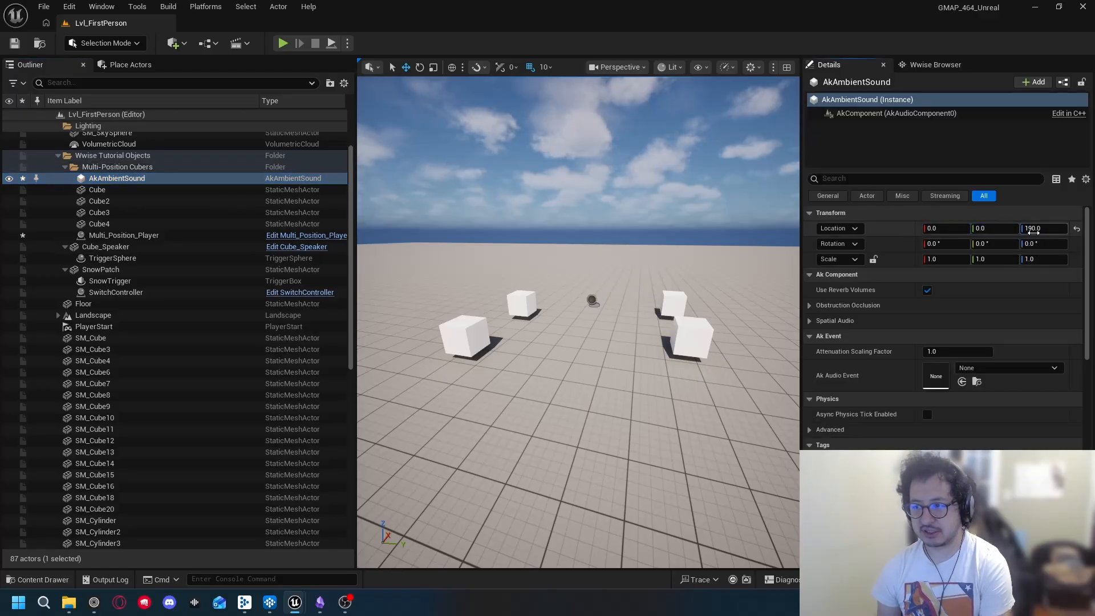
pyautogui.write('0')
pyautogui.press('Return')
pyautogui.press('f')
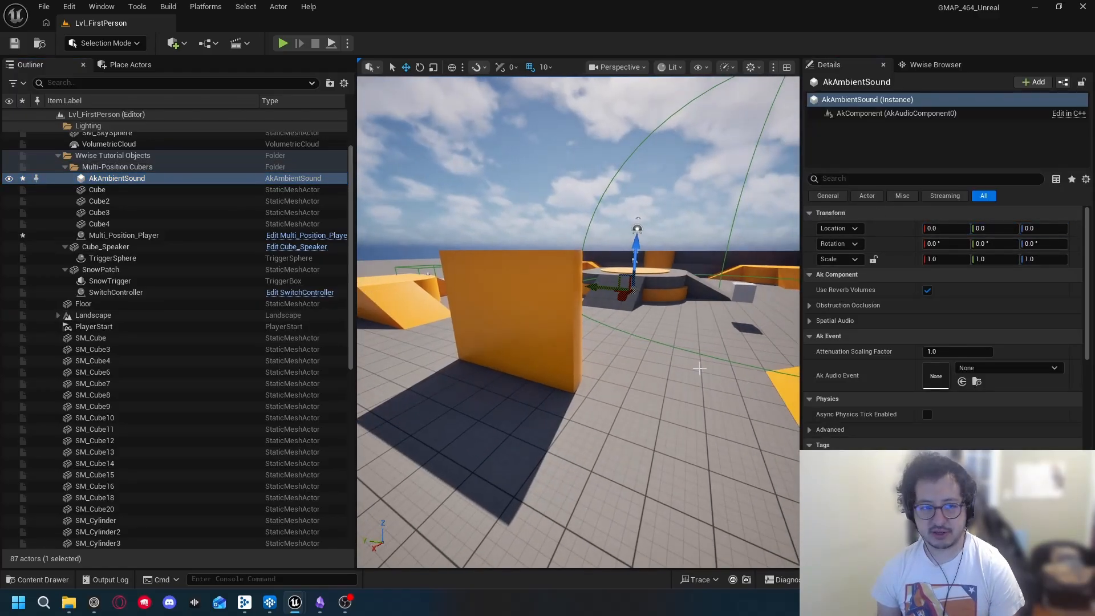
# Step: Undo the AkAmbientSound's location changes
pyautogui.hotkey('ctrl', 'z')
pyautogui.hotkey('ctrl', 'z')
pyautogui.hotkey('ctrl', 'z')
pyautogui.hotkey('ctrl', 'z')
pyautogui.hotkey('ctrl', 'z')
pyautogui.hotkey('ctrl', 'z')
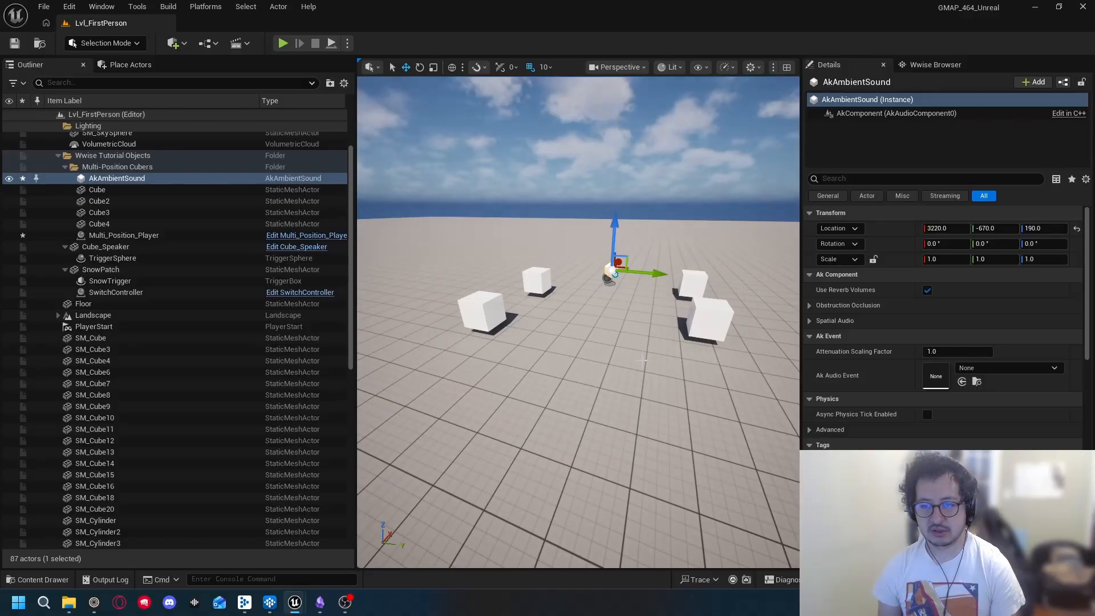
# Step: Assign the Play_Digital_Horror pulsating ambience event as the AkAmbientSound's Ak Audio Event
pyautogui.press('w')
pyautogui.moveTo(636, 323); pyautogui.dragTo(659, 334, button='right')
pyautogui.click(1014, 367)
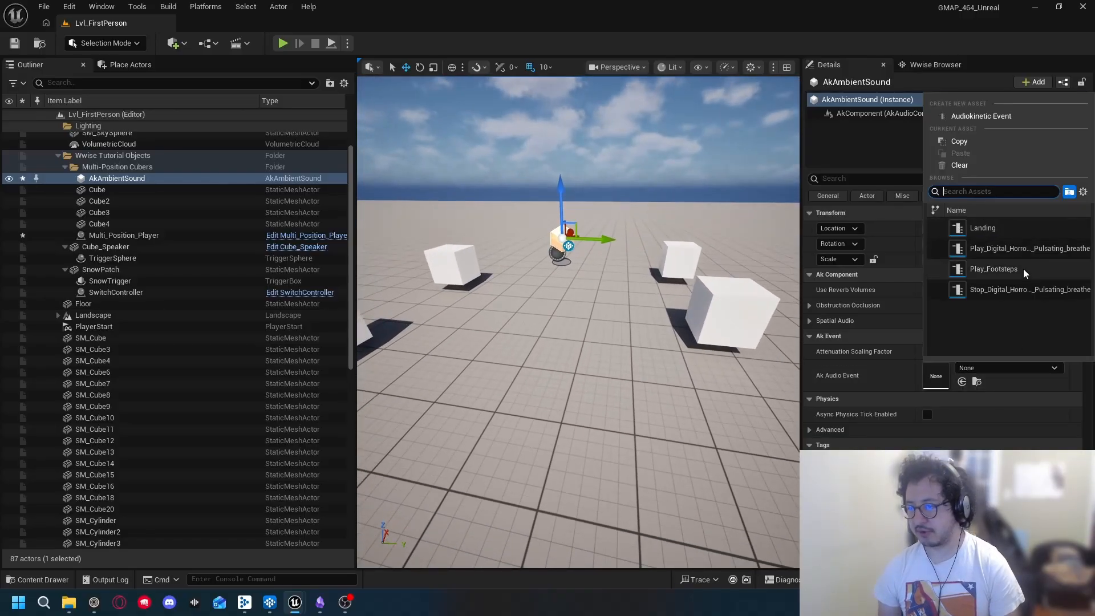
pyautogui.click(1020, 252)
# Step: Lower the AkAmbientSound between the cubes to a Z location of 160
pyautogui.moveTo(661, 296); pyautogui.dragTo(724, 336, button='right')
pyautogui.press('s')
pyautogui.press('a')
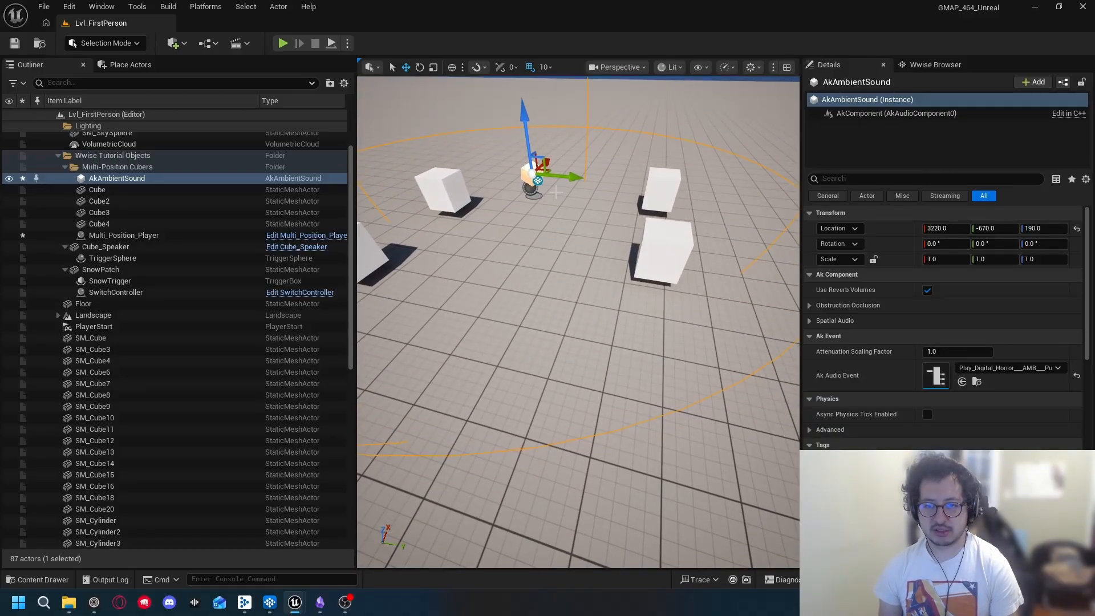
pyautogui.moveTo(529, 119); pyautogui.dragTo(532, 136)
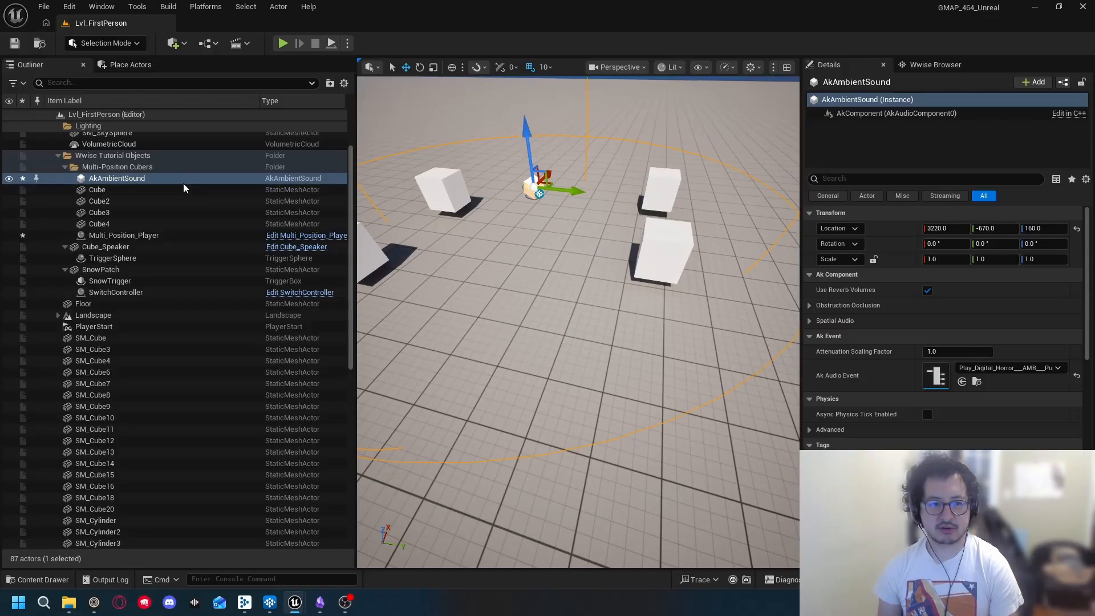
# Step: Lock the details view on Multi_Position_Player and assign AkAmbientSound from the level as its Ak Ambient Ref
pyautogui.click(171, 235)
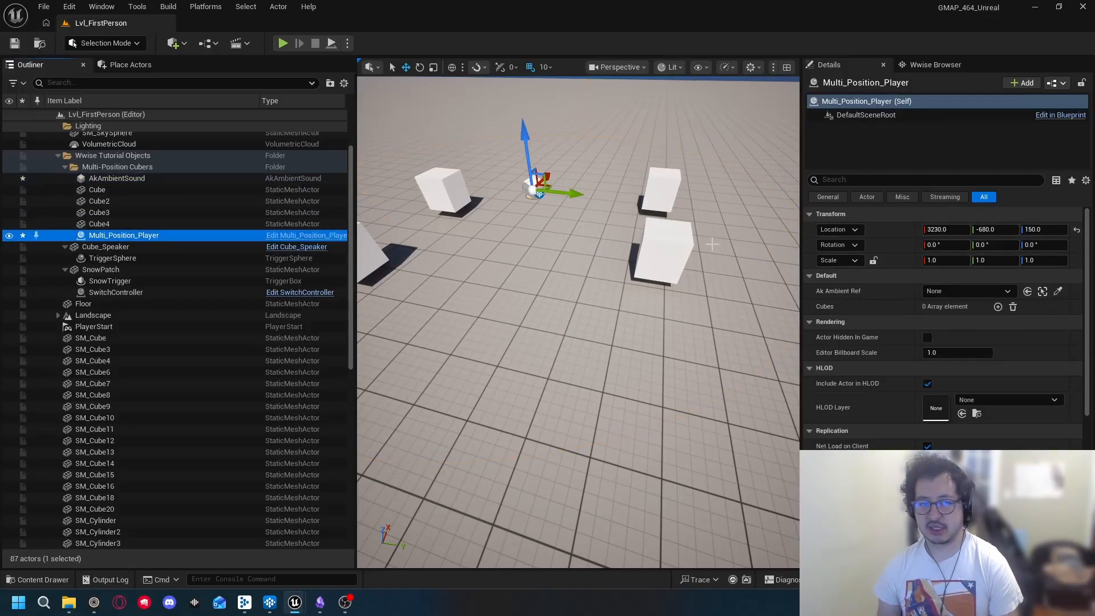
pyautogui.scroll(-3, 966, 359)
pyautogui.scroll(3, 967, 372)
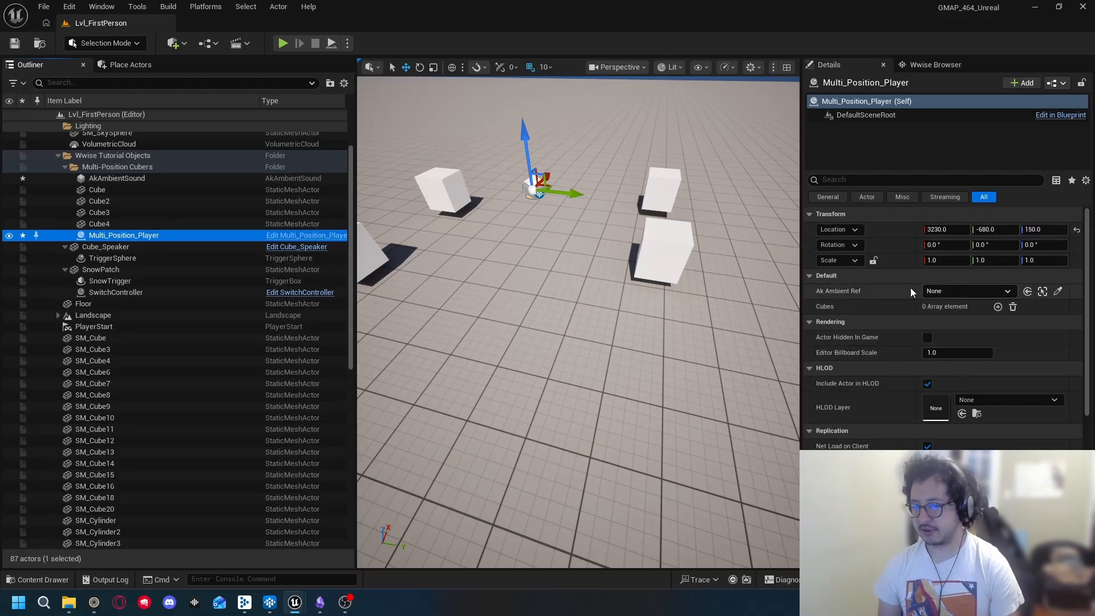
pyautogui.click(1085, 84)
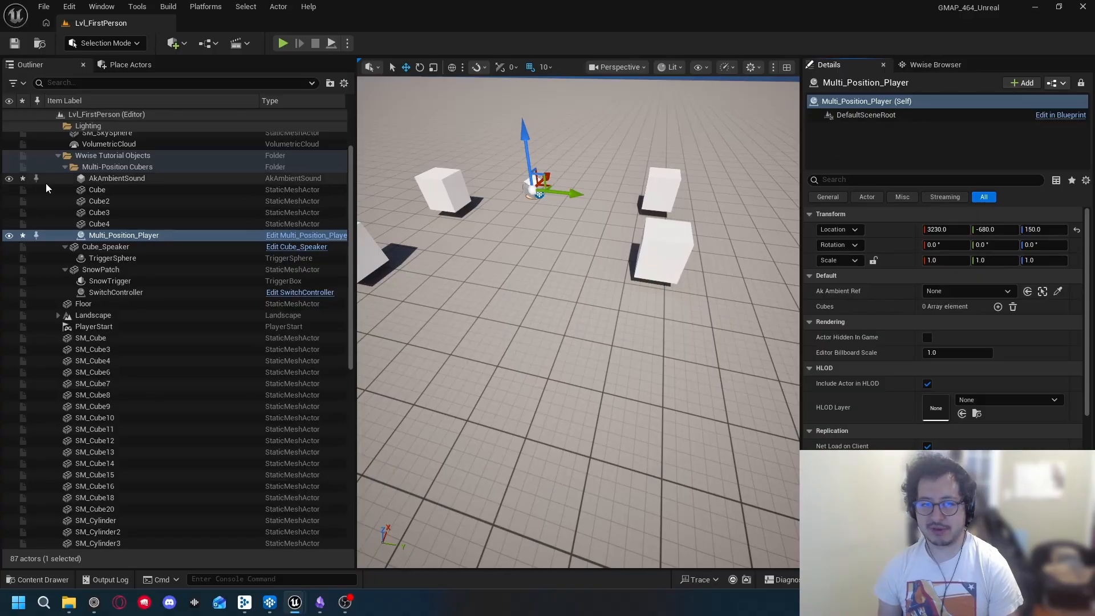
pyautogui.moveTo(120, 180); pyautogui.dragTo(969, 294)
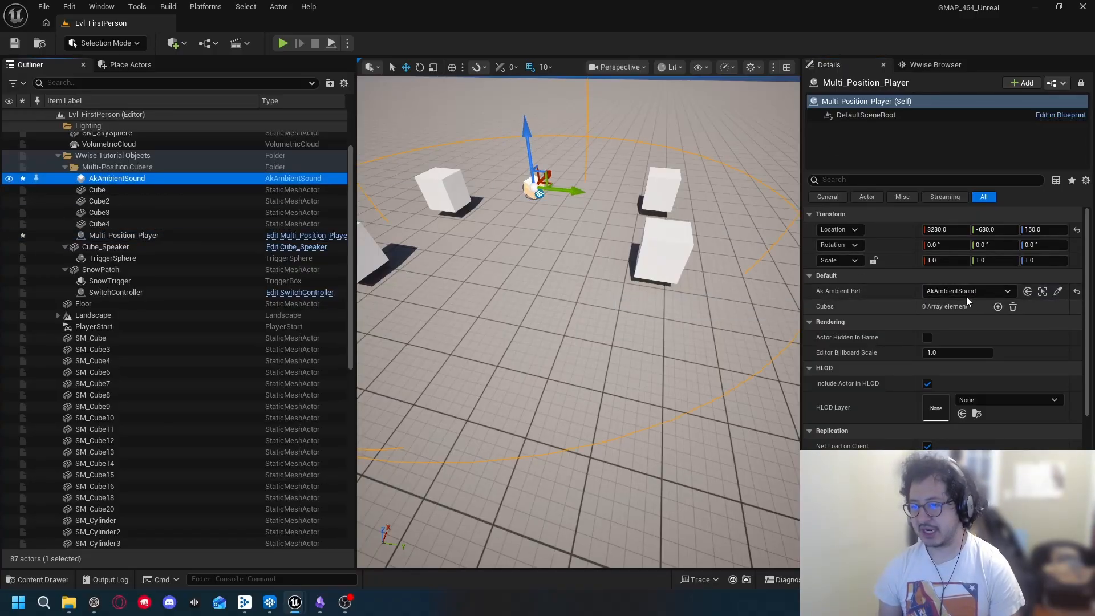
# Step: Add four elements to the Cubes array of Multi_Position_Player
pyautogui.click(997, 309)
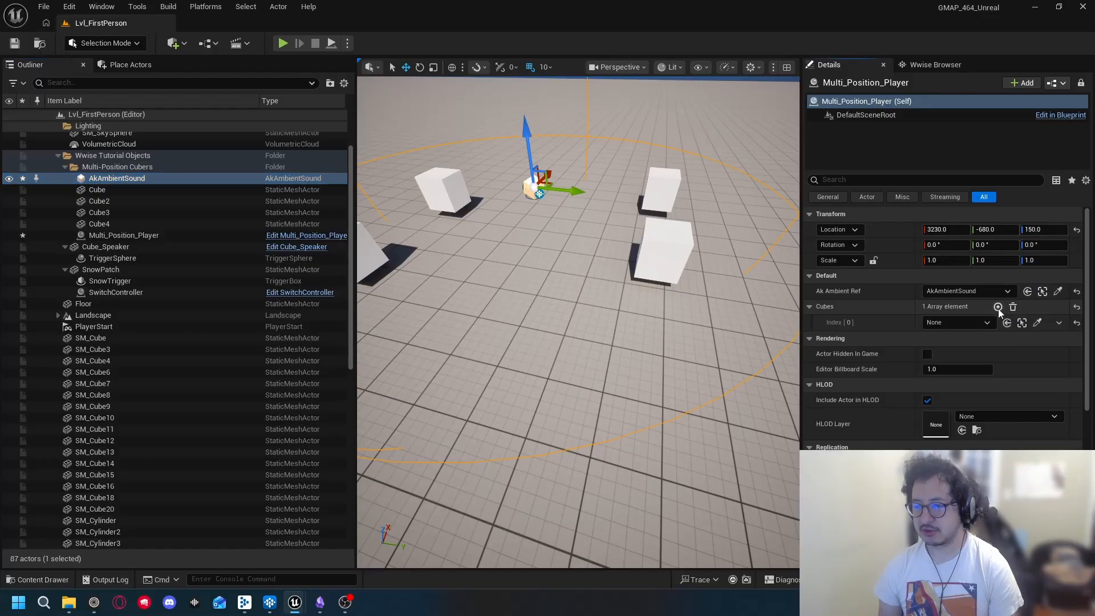
pyautogui.click(998, 309)
pyautogui.click(997, 309)
pyautogui.click(998, 309)
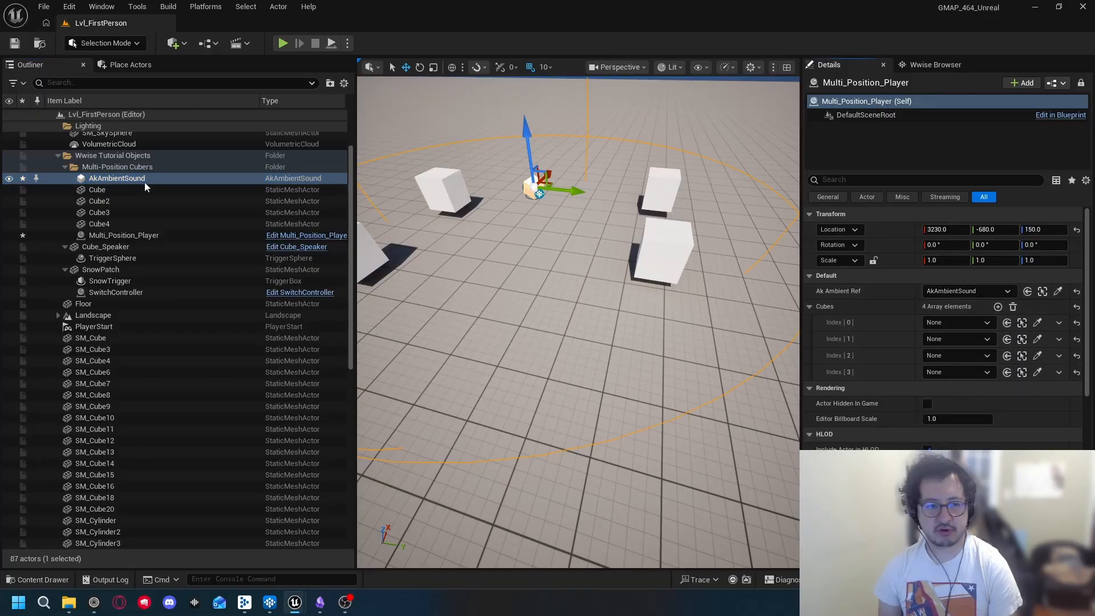
# Step: Fill the Cubes array's indices 0 to 3 with Cube, Cube2, Cube3 and Cube4 from the level
pyautogui.moveTo(140, 190); pyautogui.dragTo(960, 319)
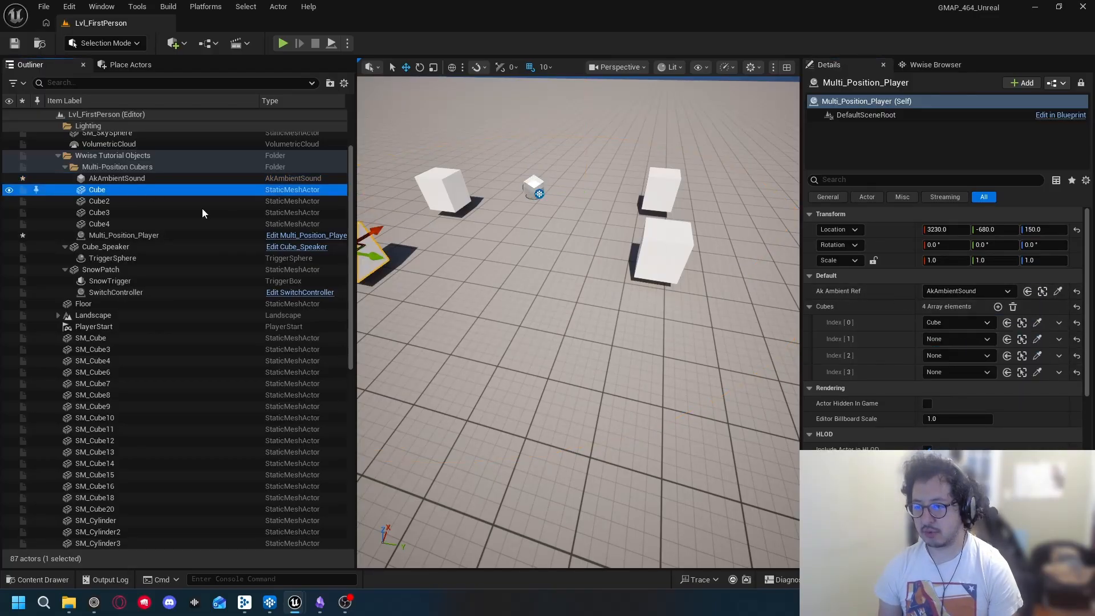
pyautogui.moveTo(199, 203); pyautogui.dragTo(387, 224)
pyautogui.moveTo(967, 337); pyautogui.dragTo(967, 340)
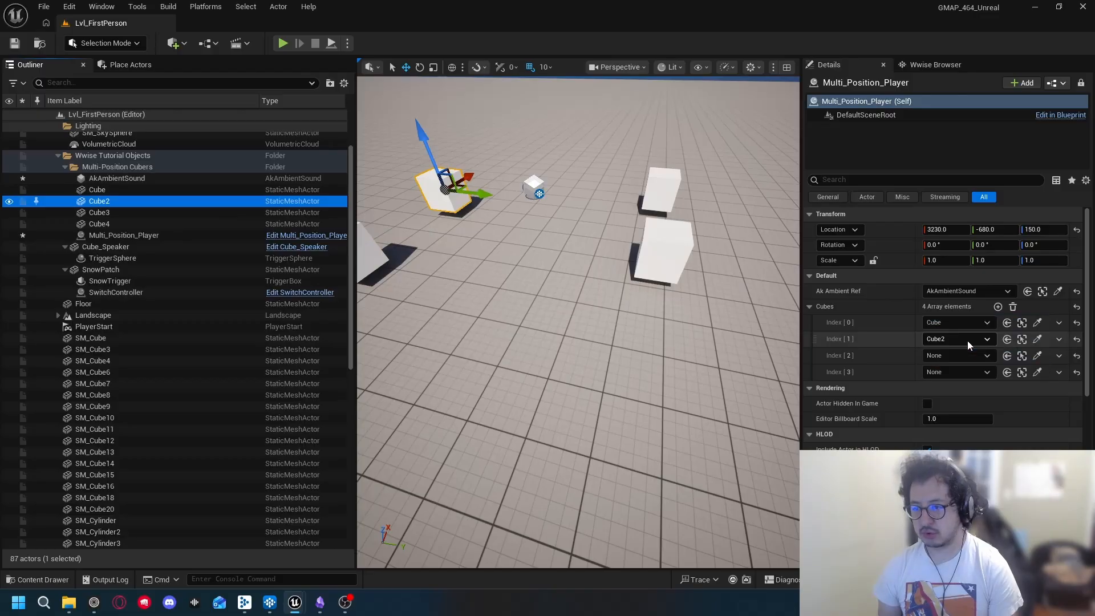
pyautogui.moveTo(99, 212); pyautogui.dragTo(679, 279)
pyautogui.moveTo(956, 360); pyautogui.dragTo(954, 358)
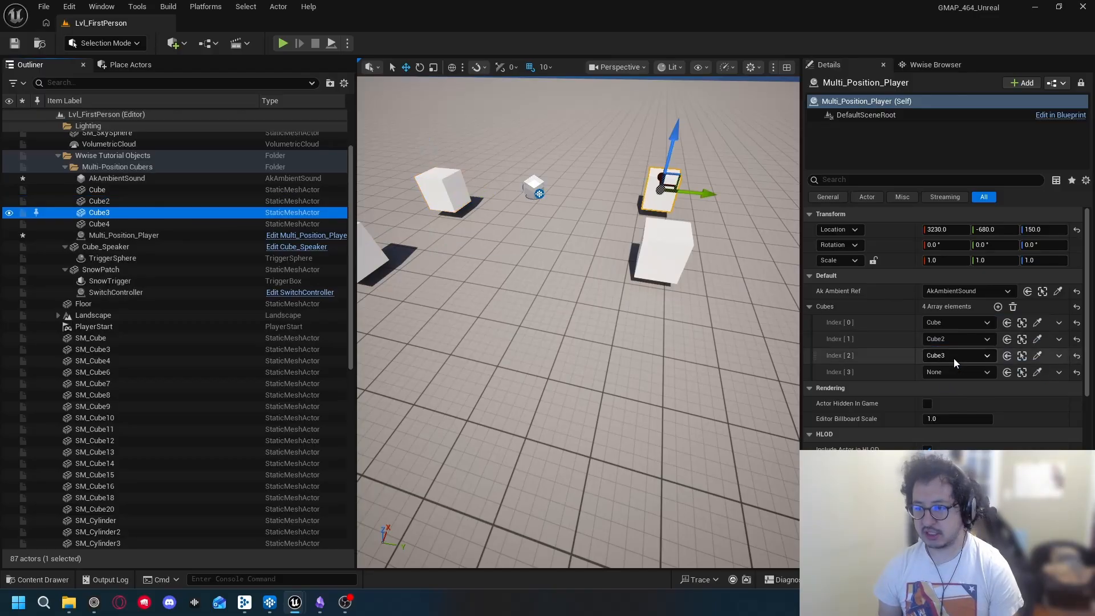
pyautogui.moveTo(139, 224); pyautogui.dragTo(942, 374)
pyautogui.moveTo(575, 353); pyautogui.dragTo(576, 330, button='right')
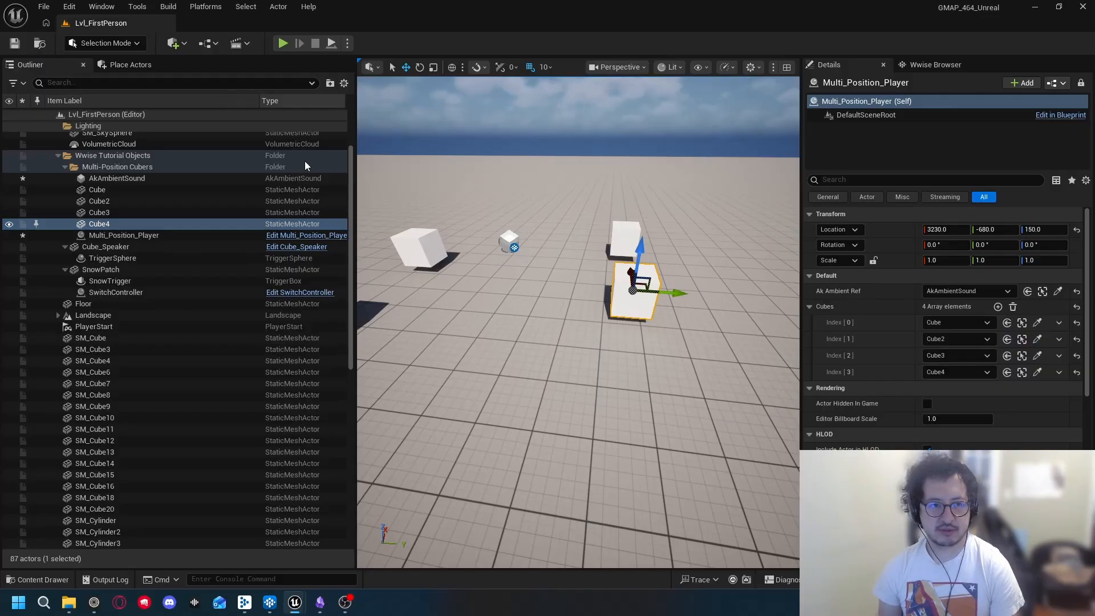
# Step: Bring up the Multi_Position_Player blueprint, return to the level editor and save the level
pyautogui.moveTo(295, 601)
pyautogui.click(347, 576)
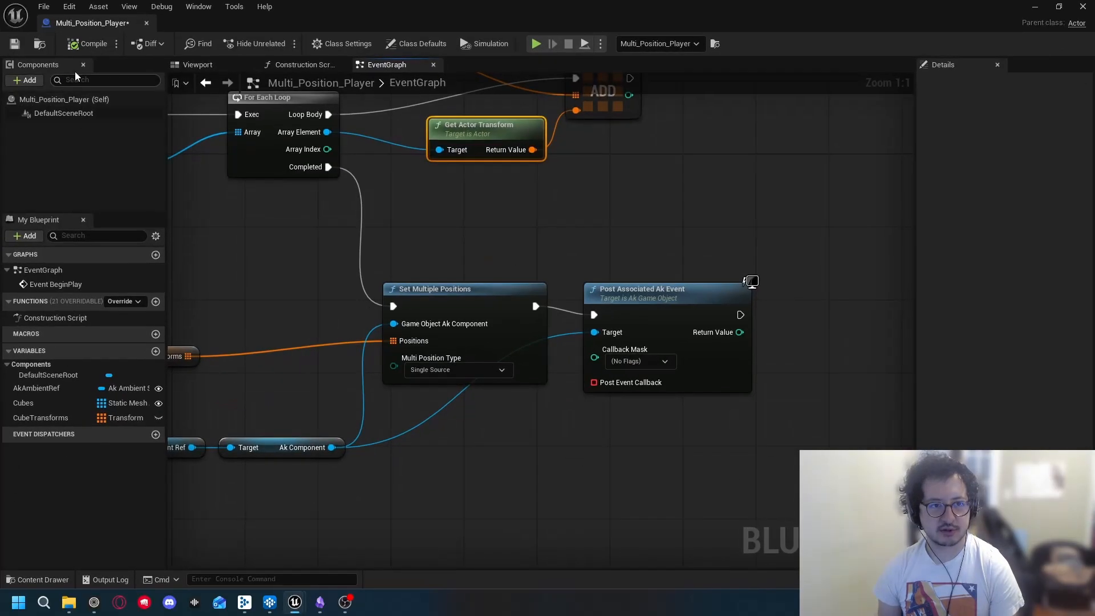
pyautogui.click(1038, 9)
pyautogui.hotkey('ctrl', 's')
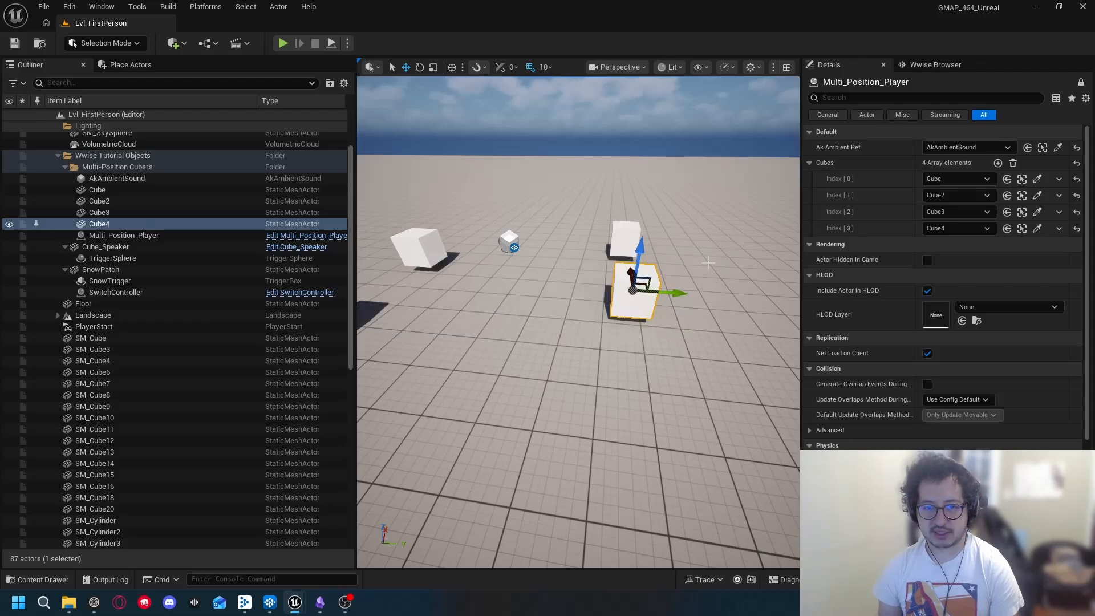
# Step: Check the play options, play the level in the viewport, walk around the cubes to hear the sound, and stop playing
pyautogui.press('a')
pyautogui.moveTo(684, 281); pyautogui.dragTo(669, 238, button='right')
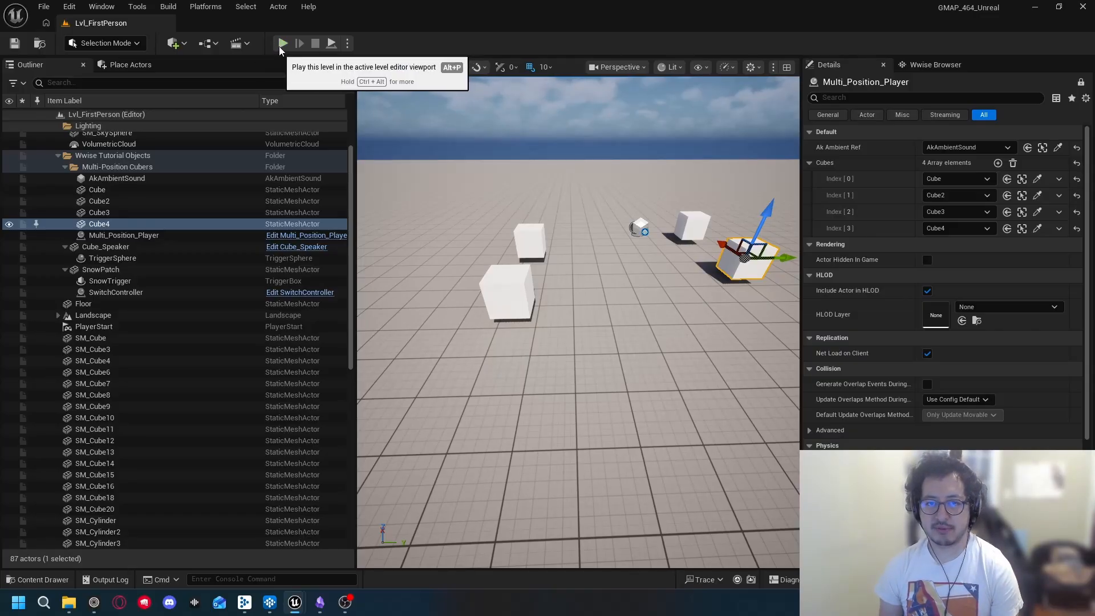
pyautogui.click(348, 43)
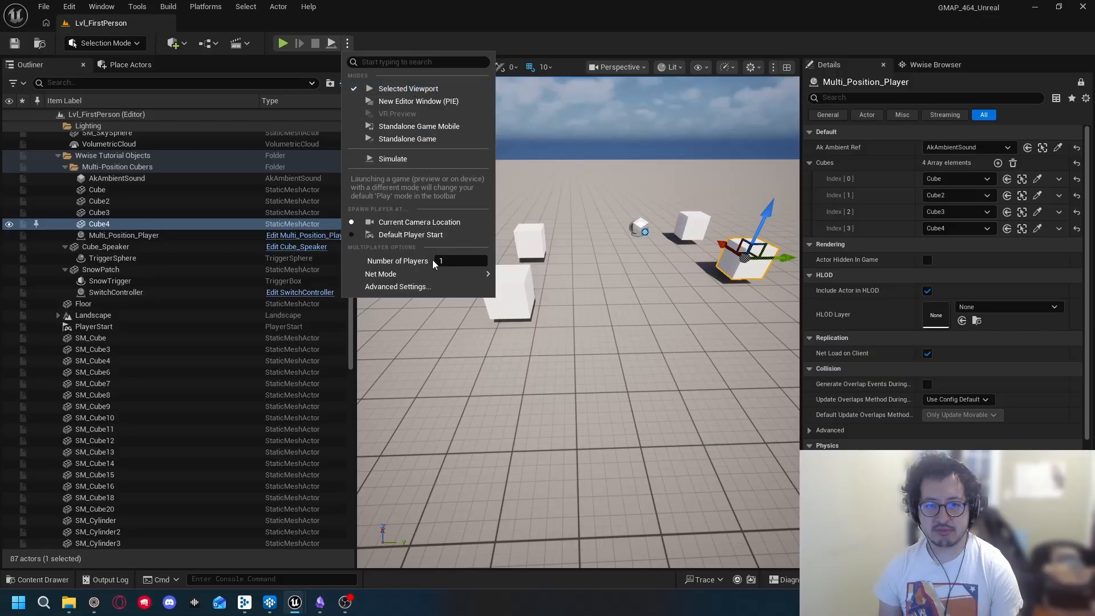
pyautogui.click(555, 40)
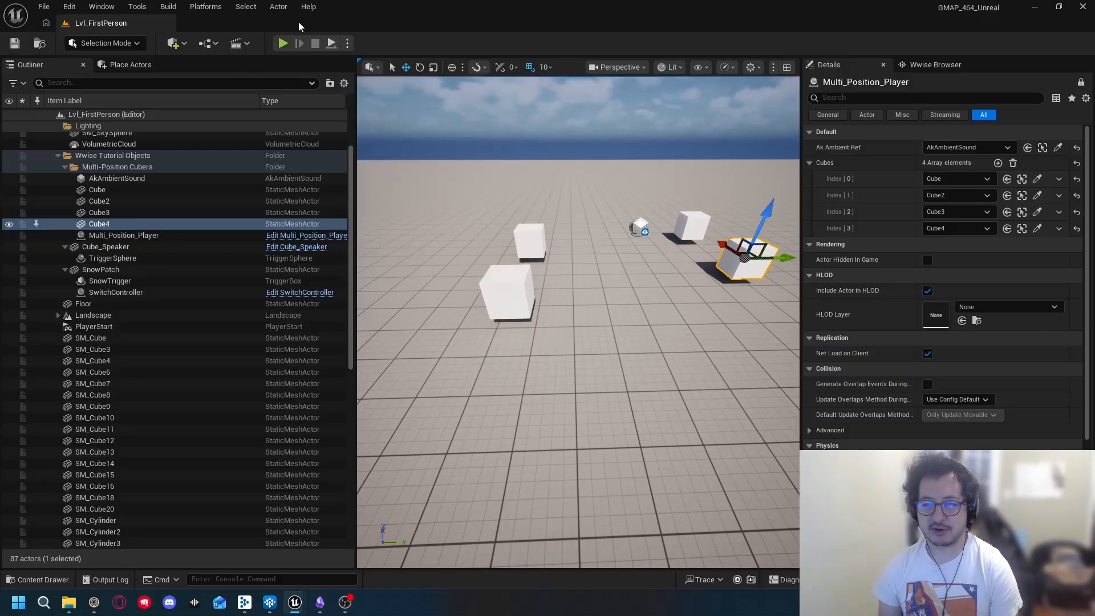
pyautogui.click(282, 43)
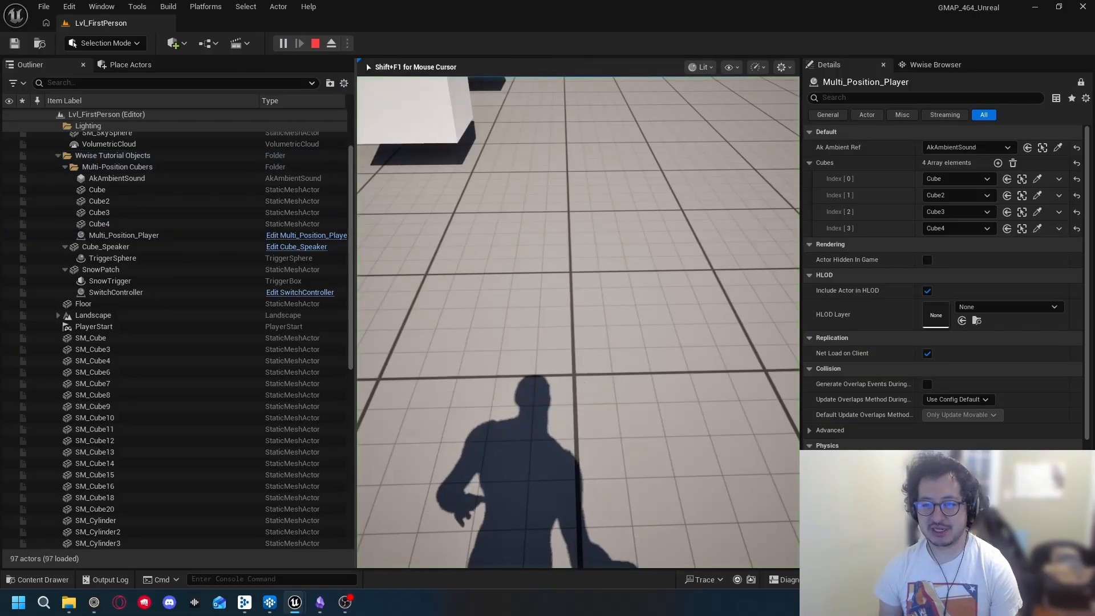
pyautogui.press('w')
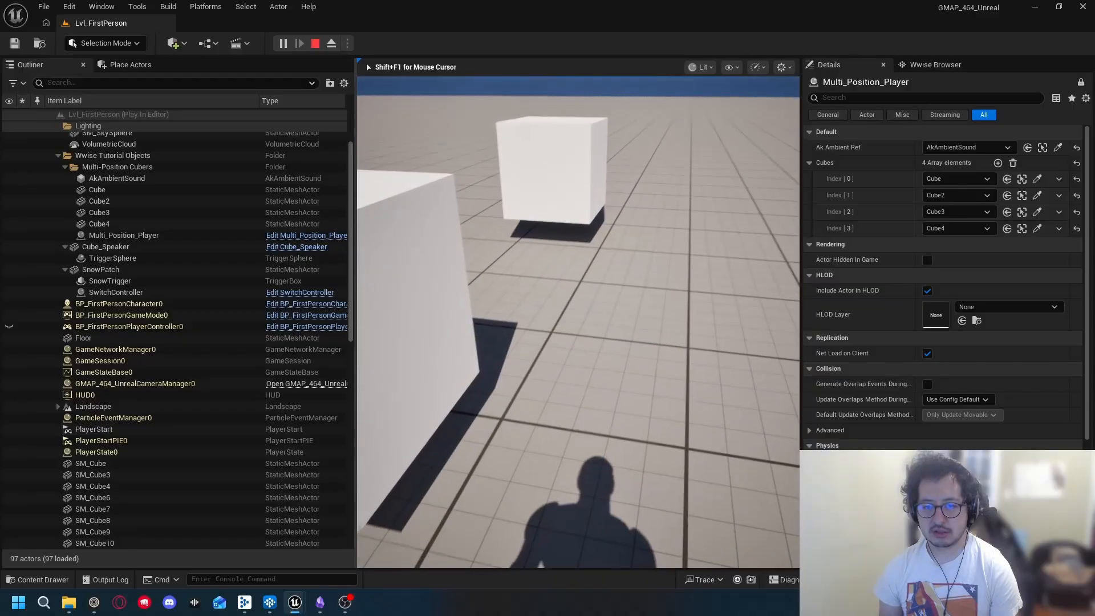
pyautogui.press('d')
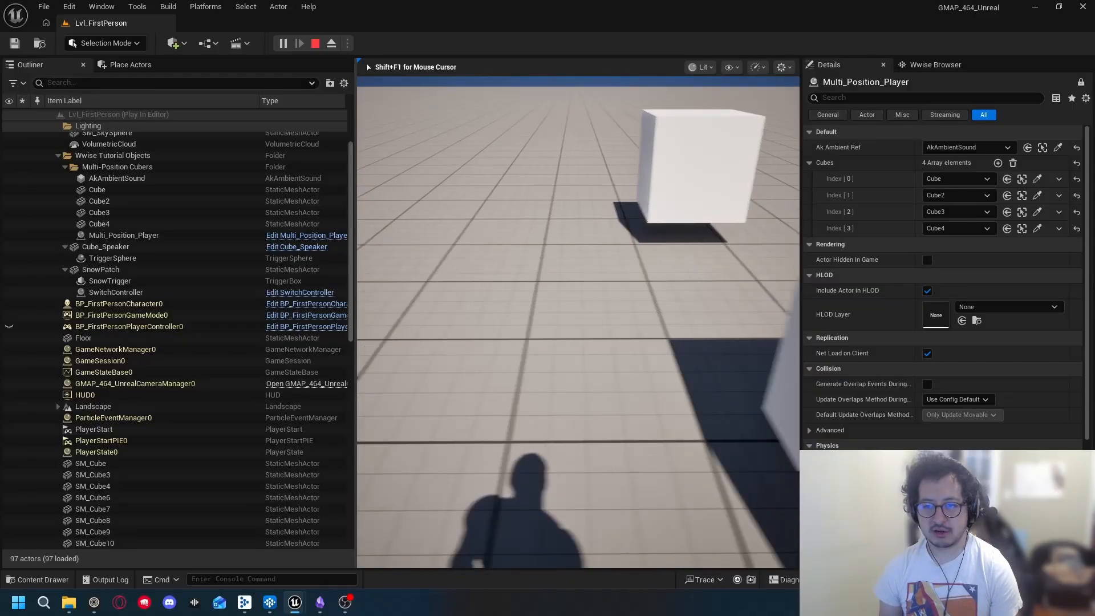
pyautogui.press('w')
pyautogui.press('w')
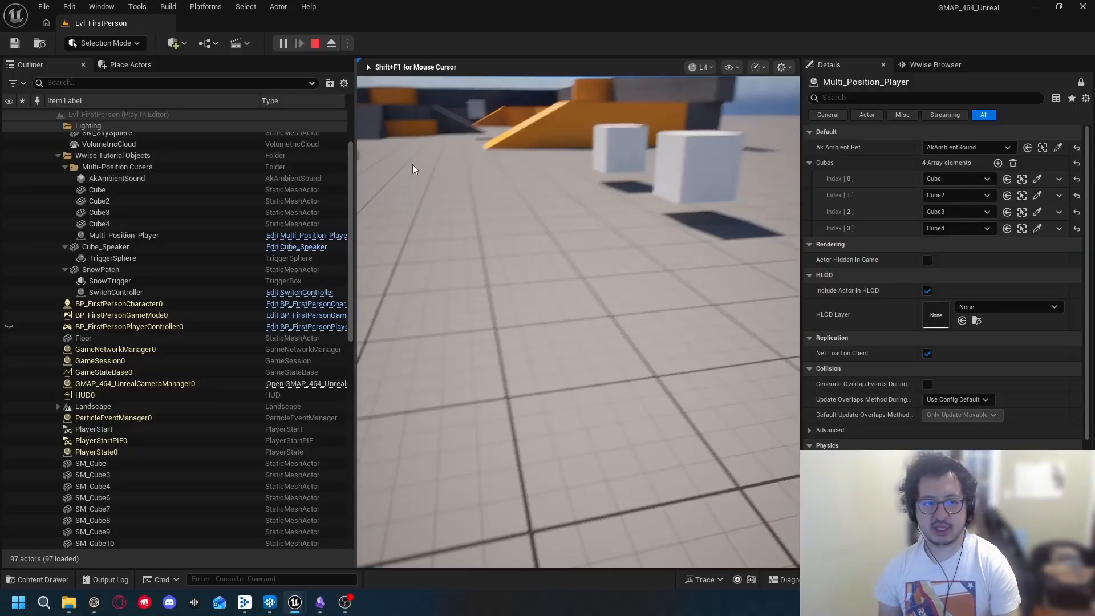
pyautogui.press('Escape')
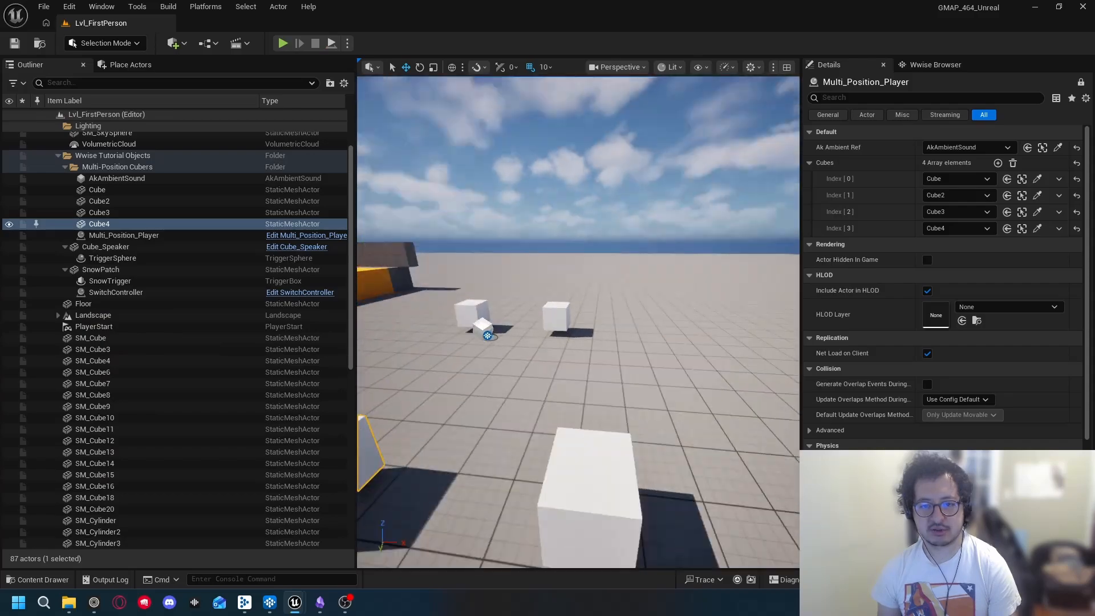
# Step: Move the AkAmbientSound along its Y axis well away from the four cubes and briefly play-test the level again
pyautogui.click(570, 299)
pyautogui.moveTo(570, 299); pyautogui.dragTo(564, 295, button='right')
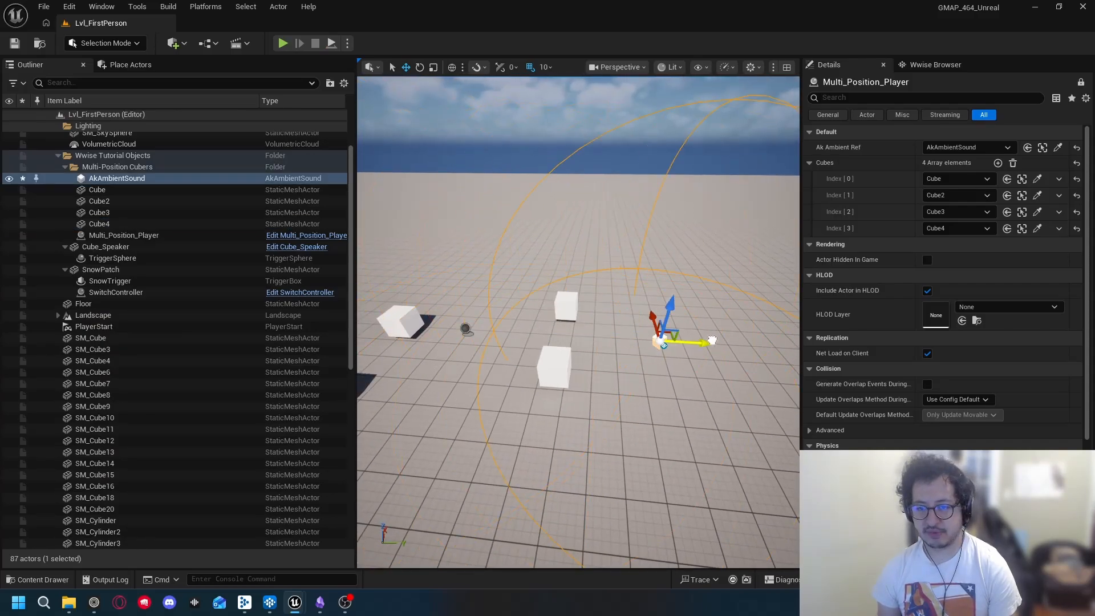
pyautogui.click(282, 44)
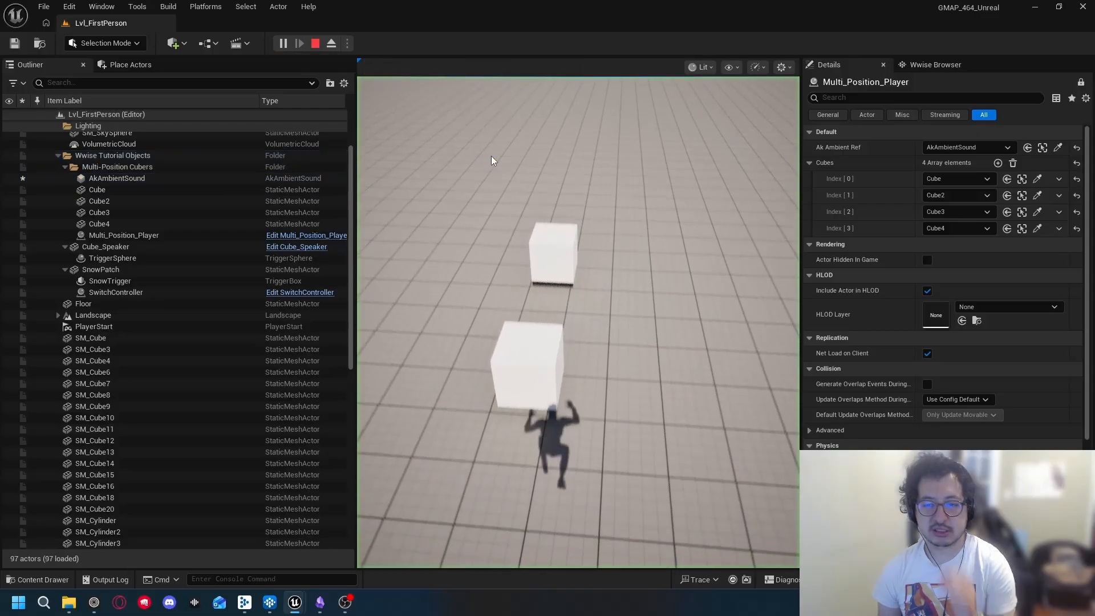
pyautogui.press('w')
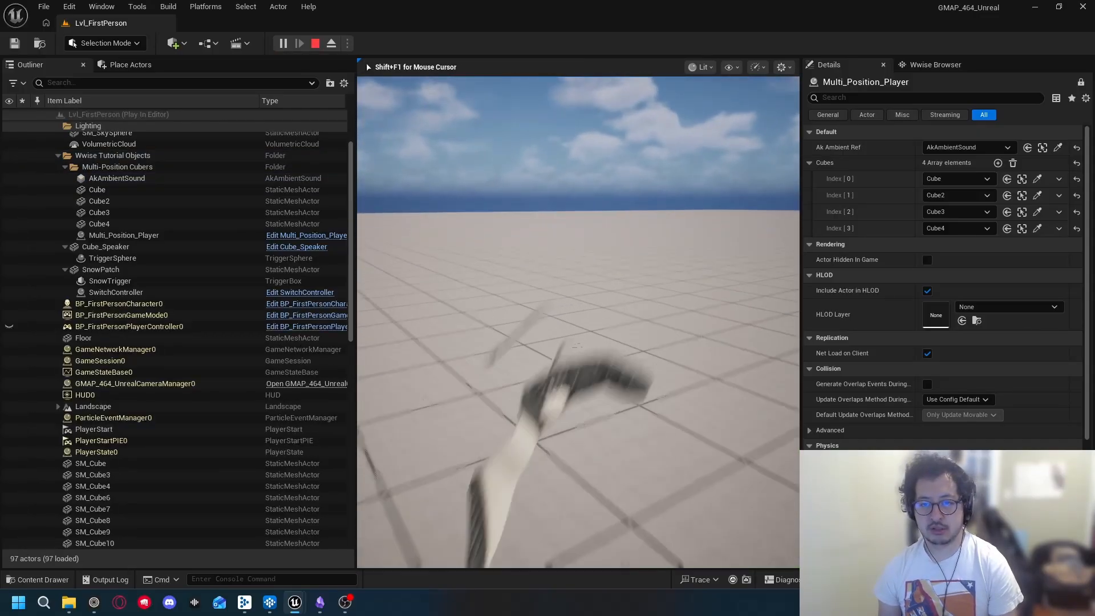
pyautogui.press('Escape')
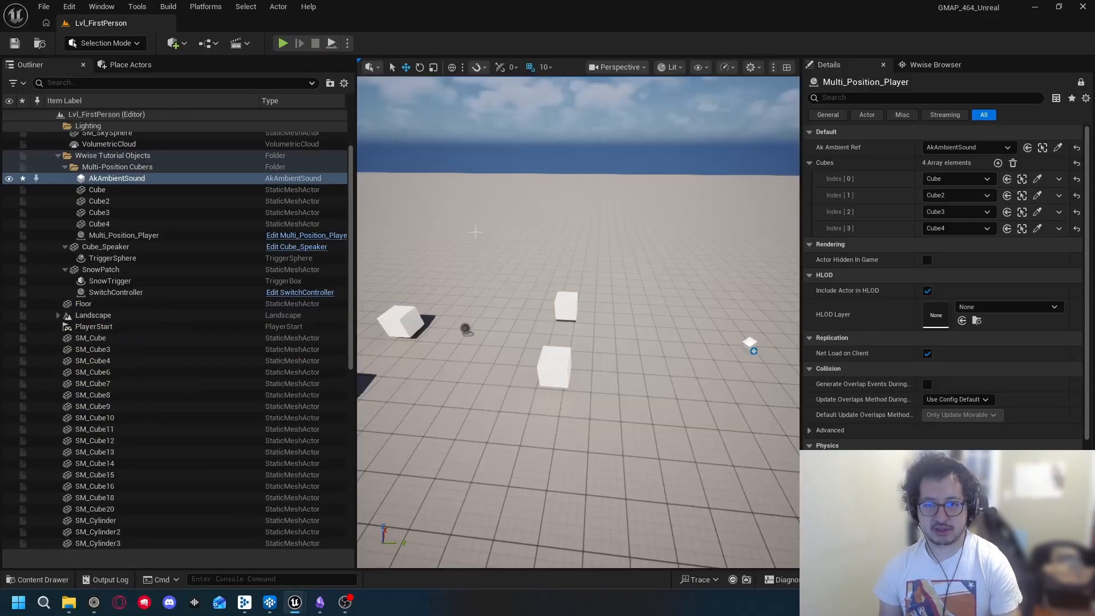
# Step: Set the Multi Position Type of Set Multiple Positions to Multi Sources, compile the blueprint and return to the level editor
pyautogui.moveTo(665, 276); pyautogui.dragTo(712, 328, button='right')
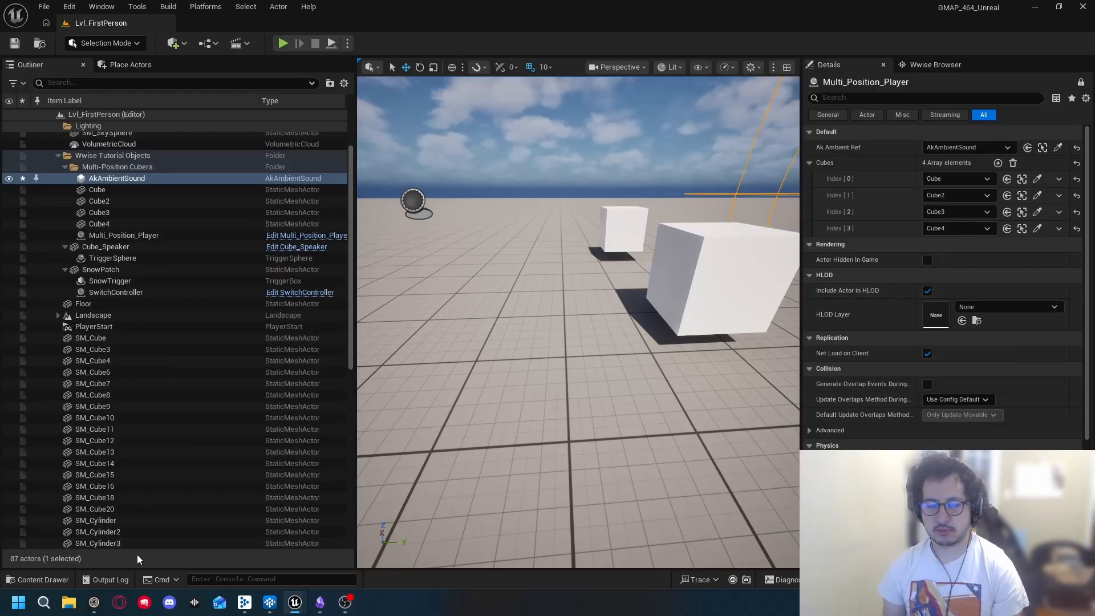
pyautogui.moveTo(291, 610)
pyautogui.click(334, 544)
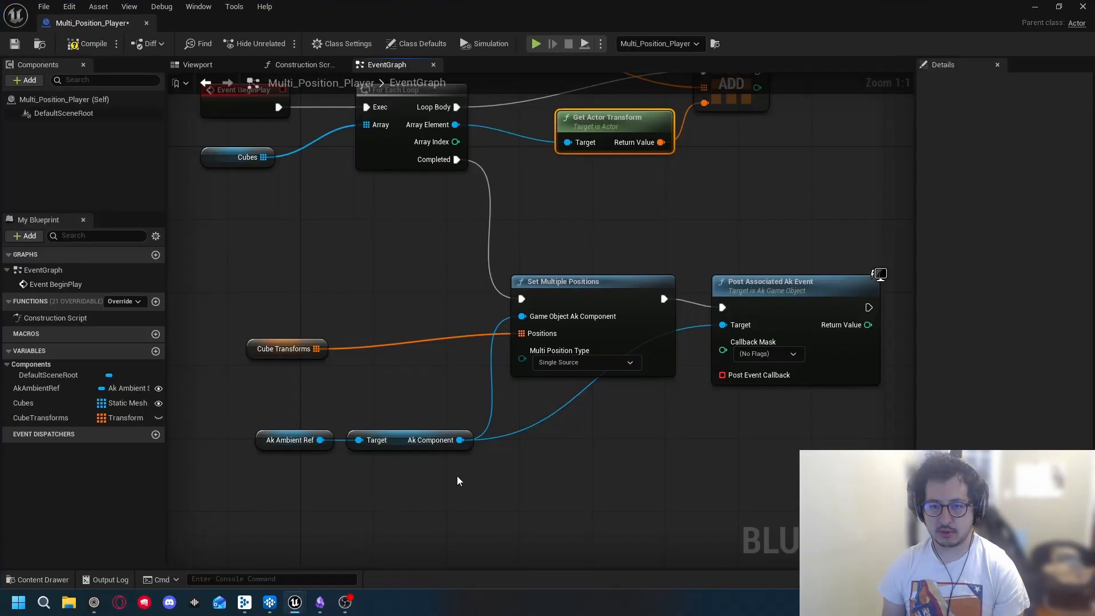
pyautogui.click(577, 364)
pyautogui.click(573, 389)
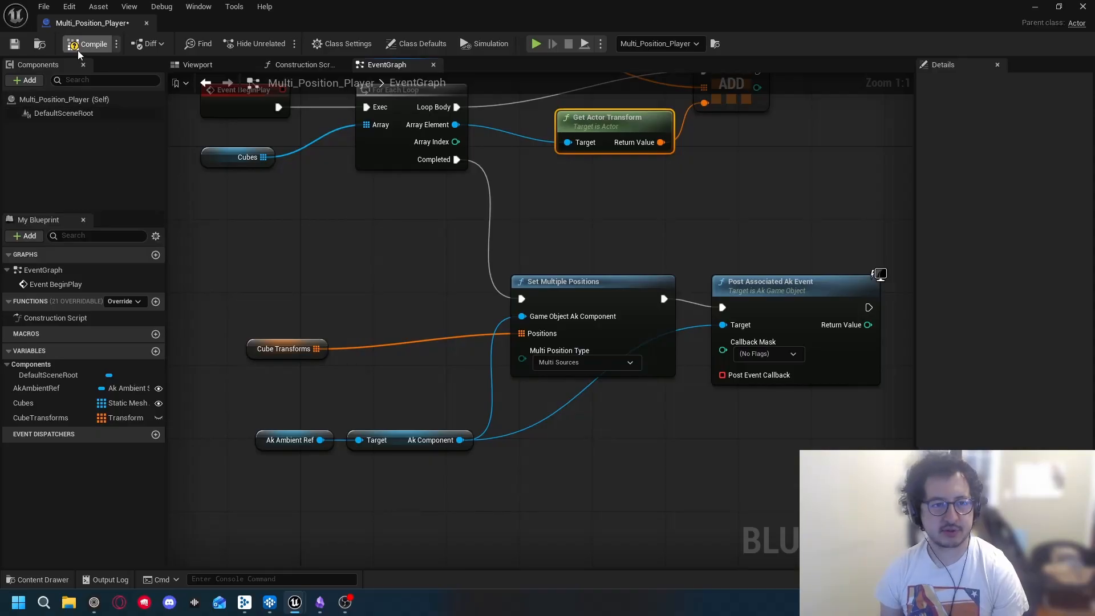
pyautogui.click(1034, 6)
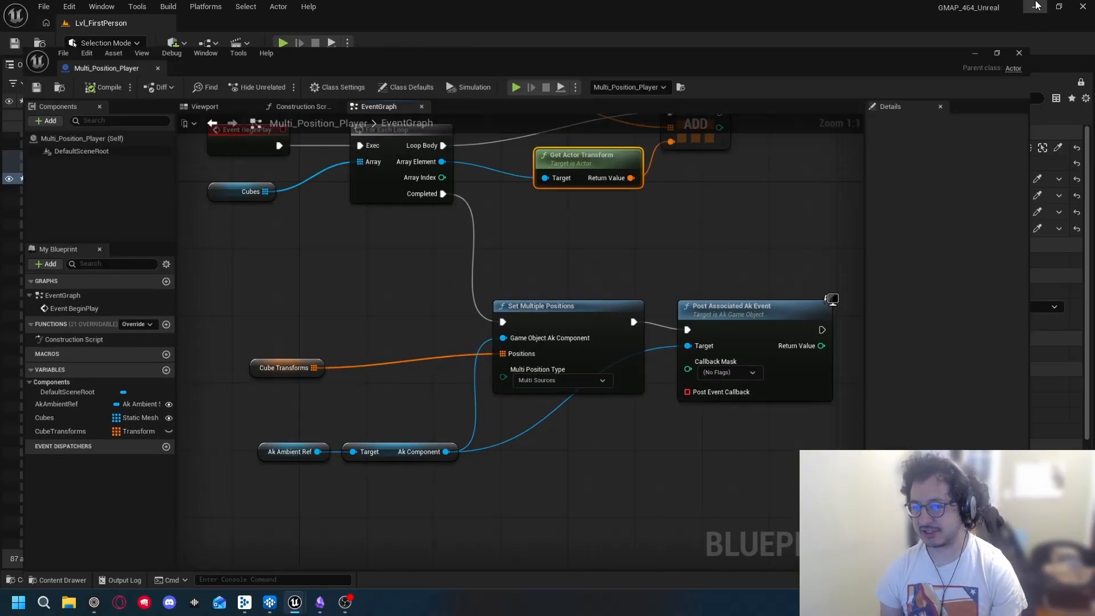
# Step: Play-test the level with the Multi Sources setting, walk around the four cubes to hear the sound, and stop playing
pyautogui.click(282, 43)
pyautogui.press('w')
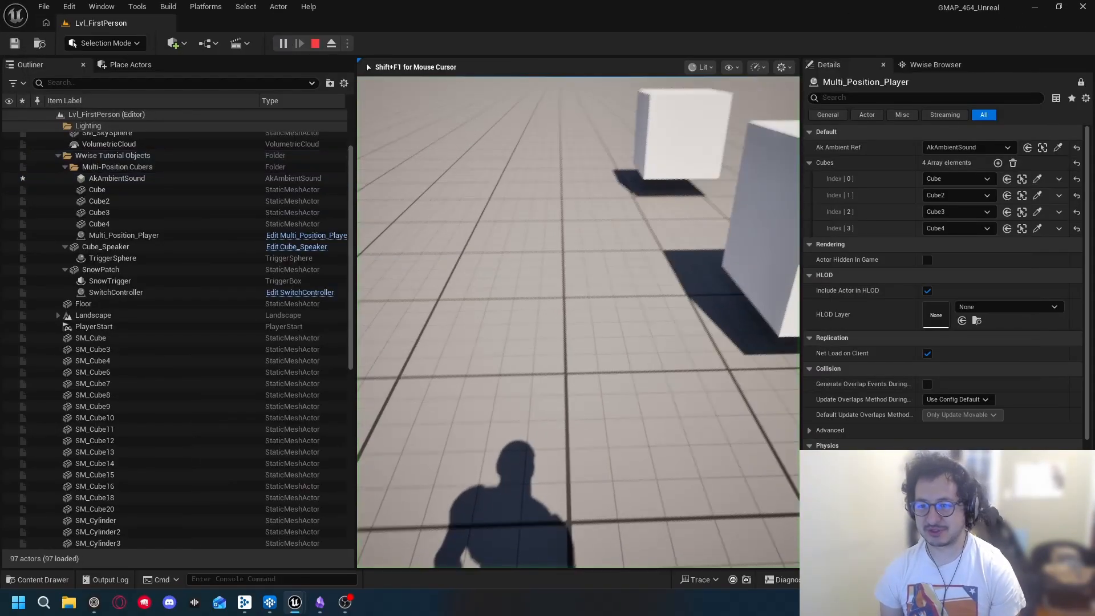
pyautogui.press('w')
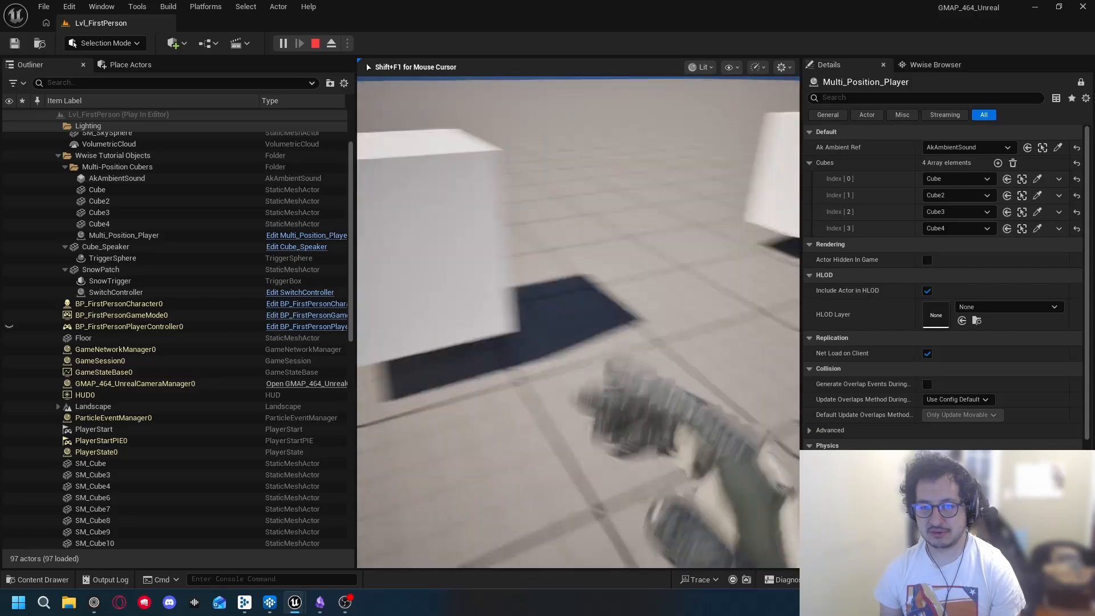
pyautogui.press('w')
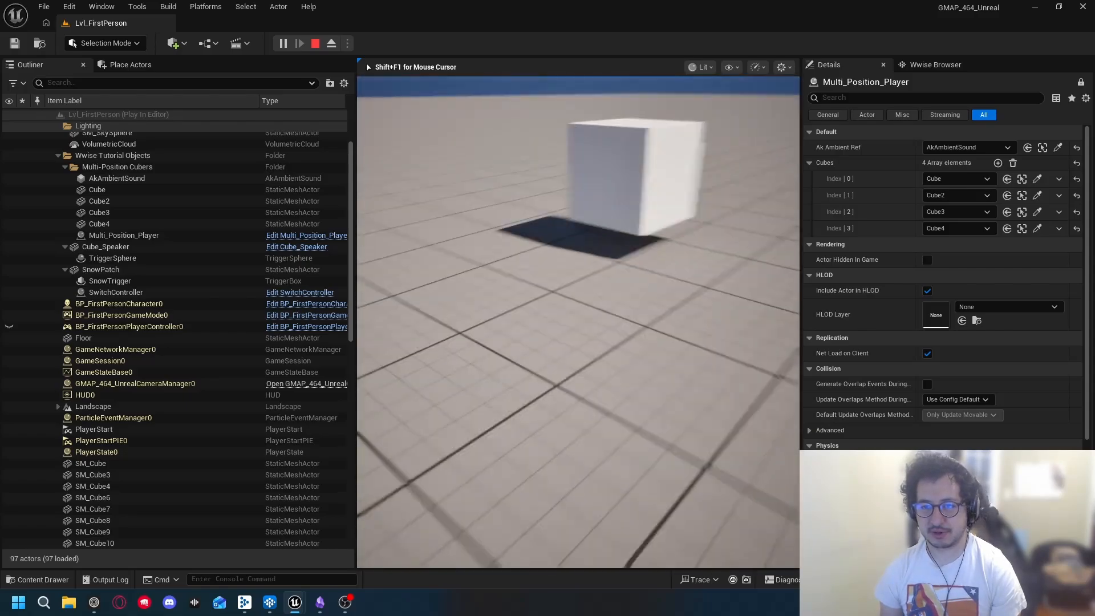
pyautogui.press('w')
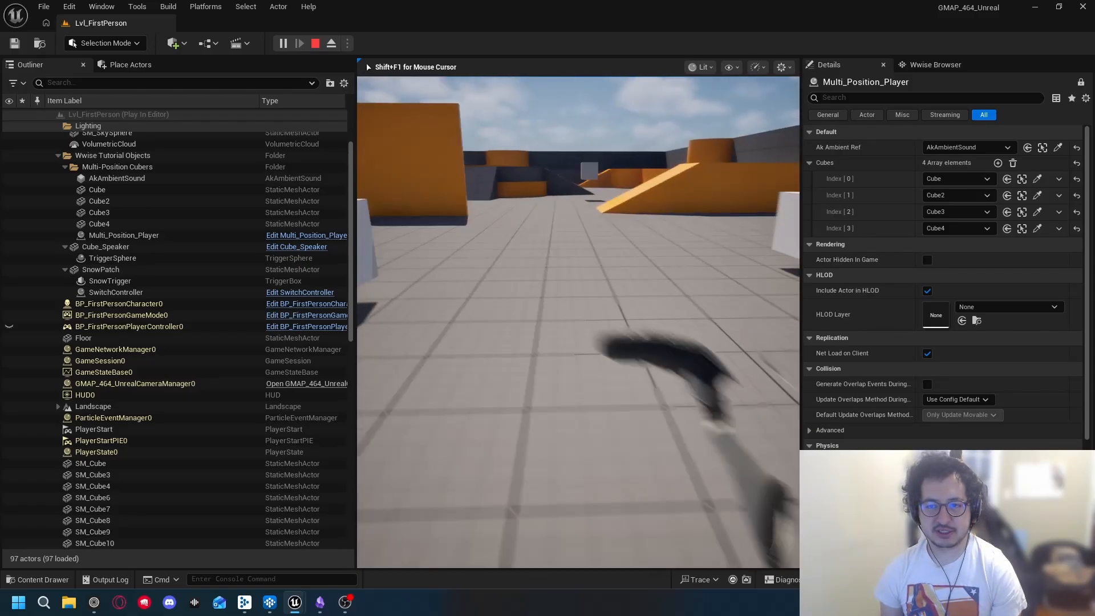
pyautogui.press('w')
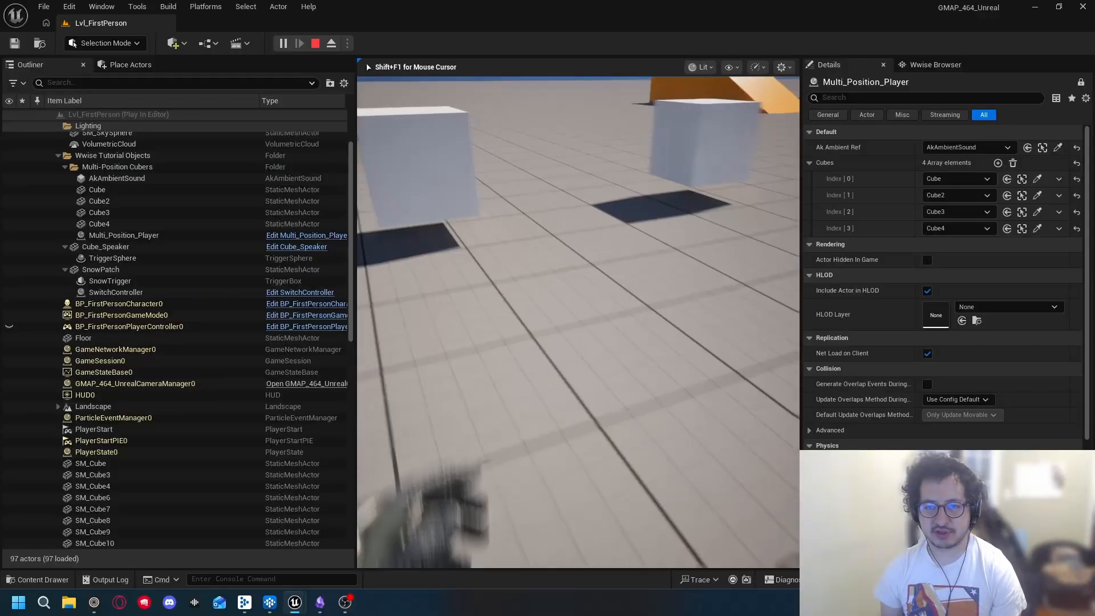
pyautogui.press('w')
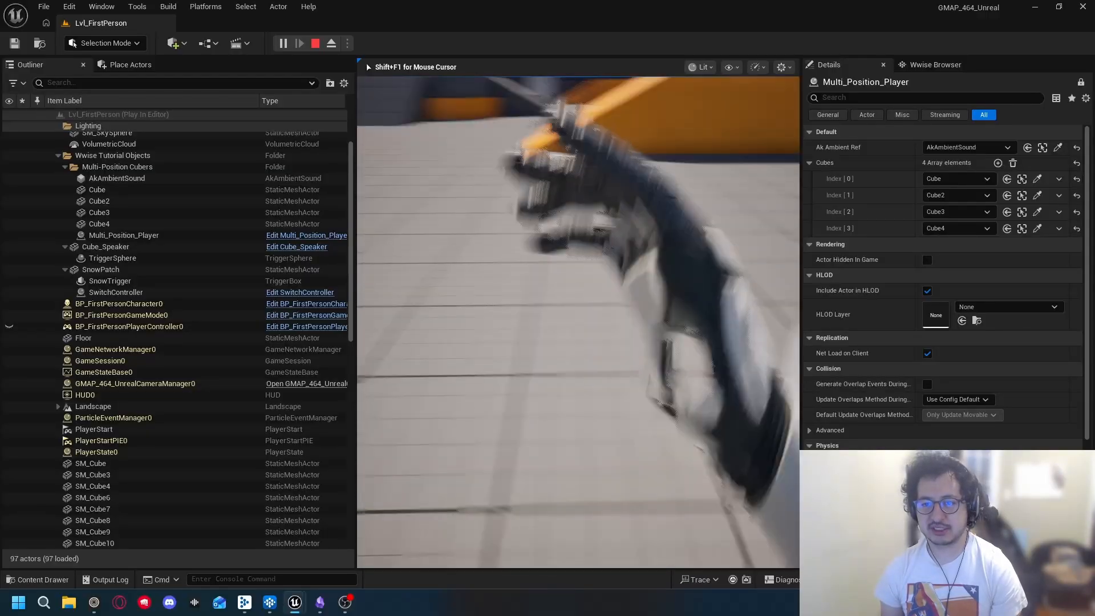
pyautogui.press('Escape')
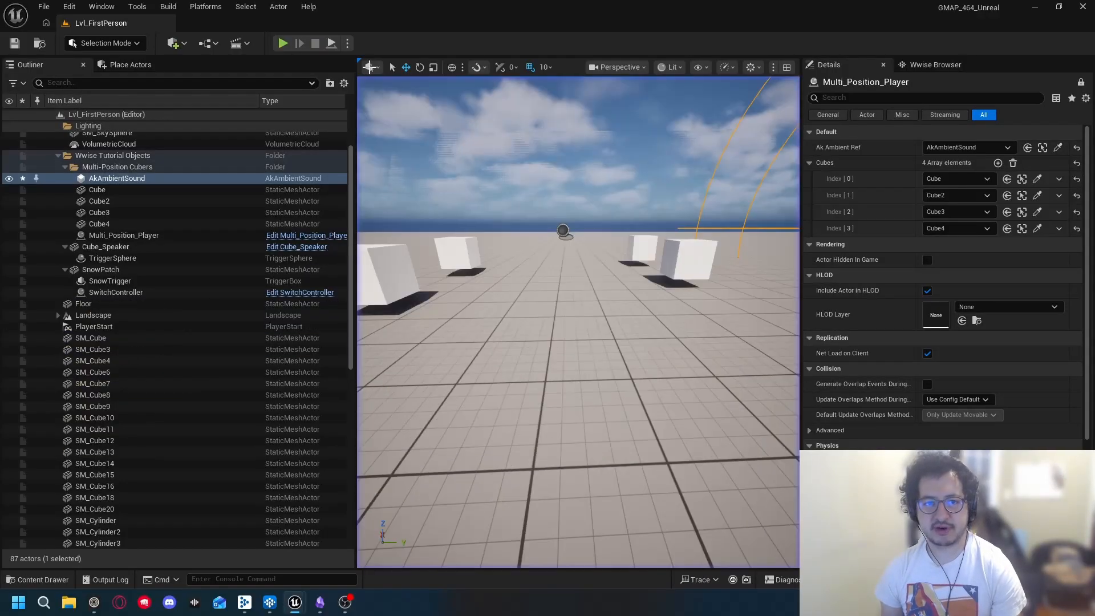
# Step: Switch to Wwise, show the Profiler layout and connect remotely to GMAP_464_Unreal (Editor) with capture starting on connect
pyautogui.click(270, 603)
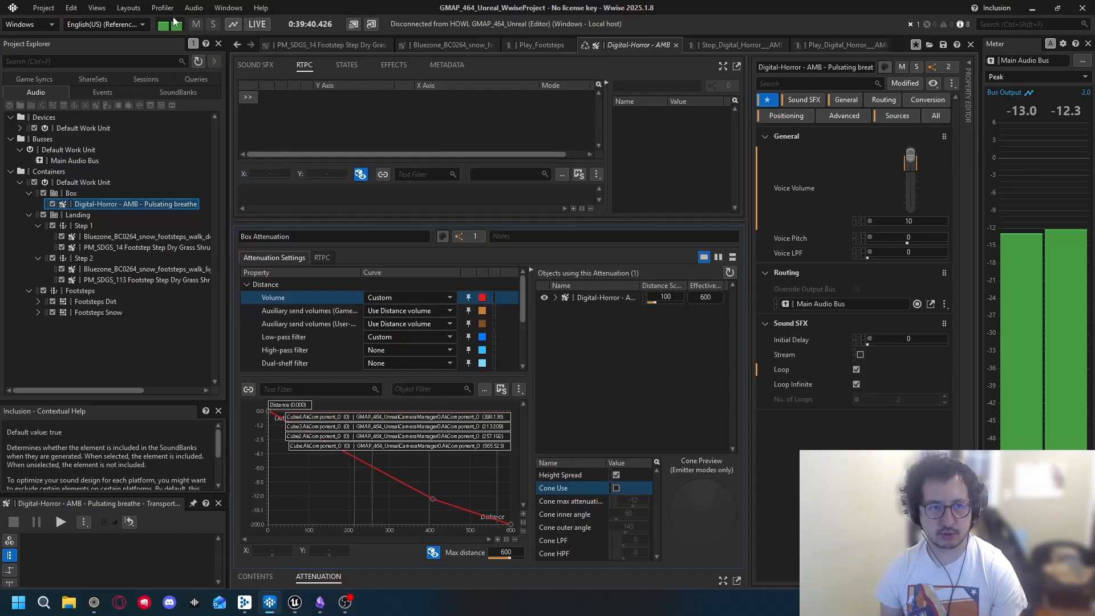
pyautogui.click(128, 8)
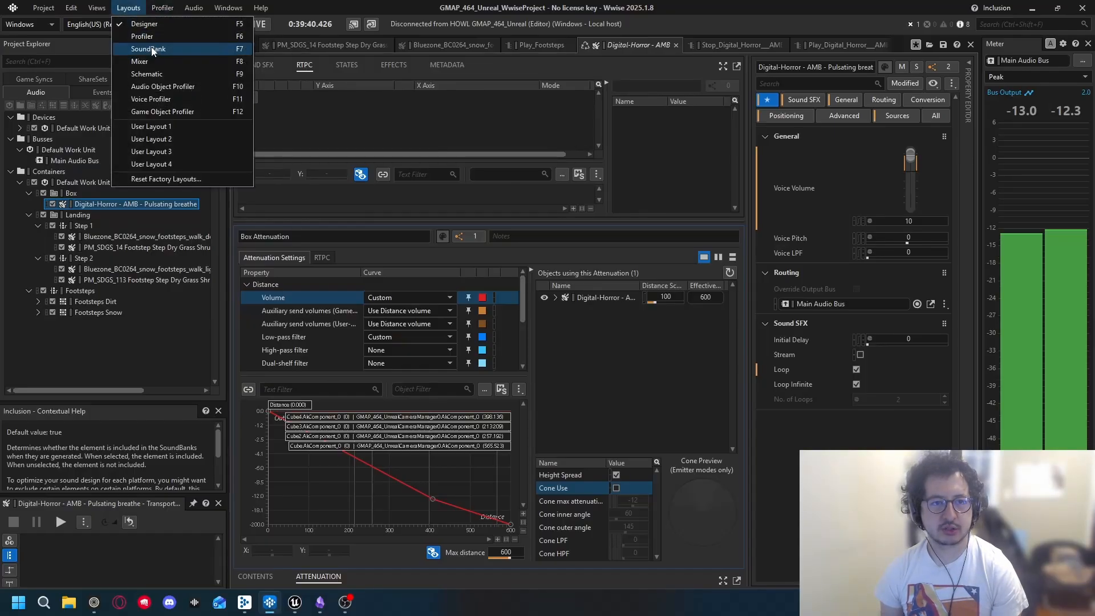
pyautogui.click(171, 36)
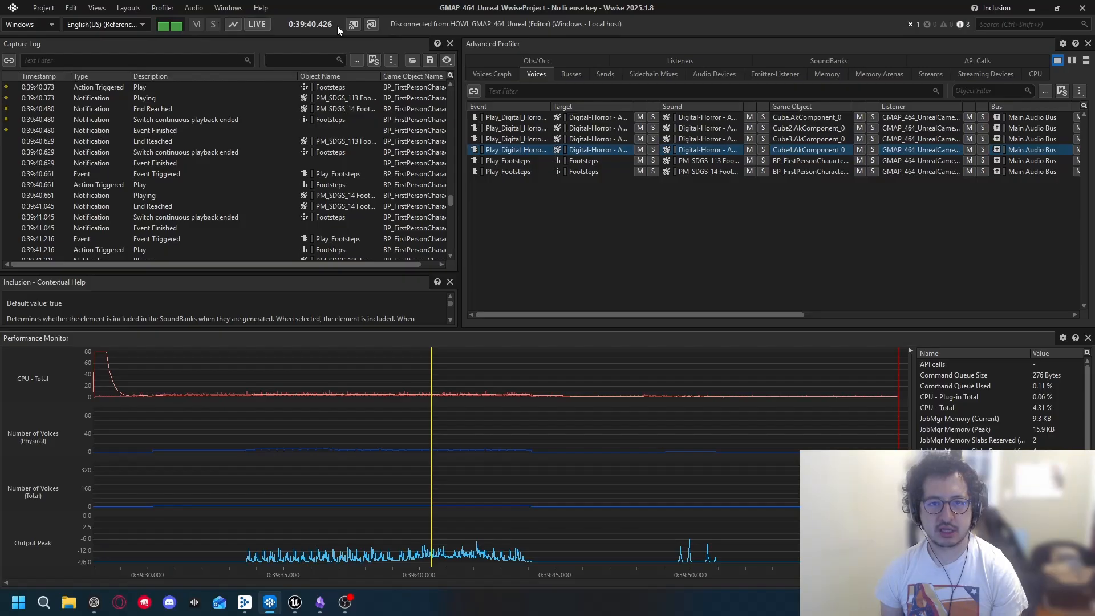
pyautogui.click(369, 24)
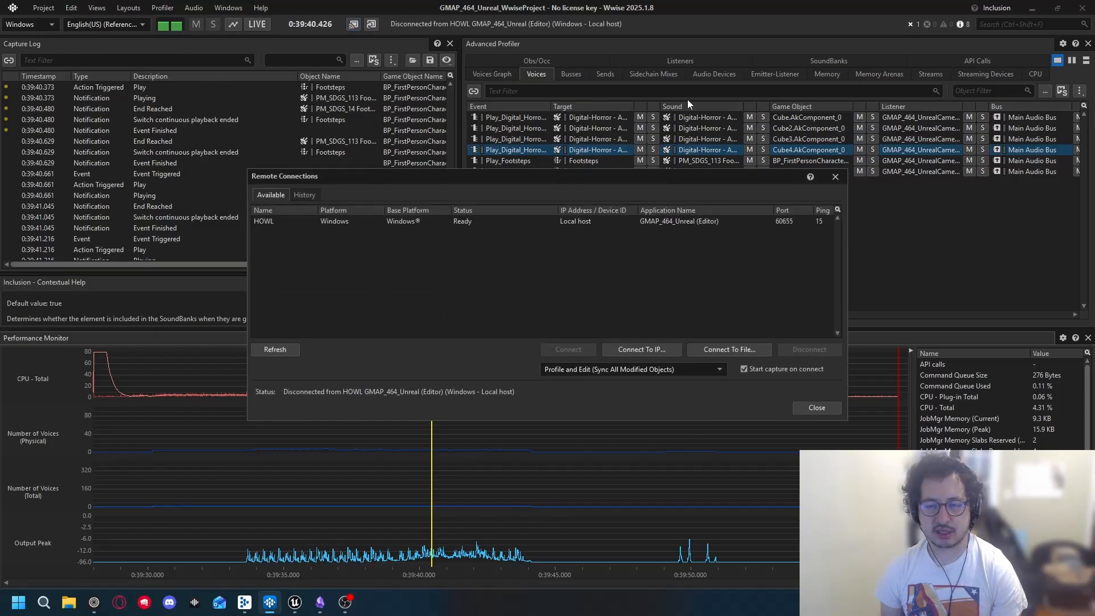
pyautogui.click(836, 181)
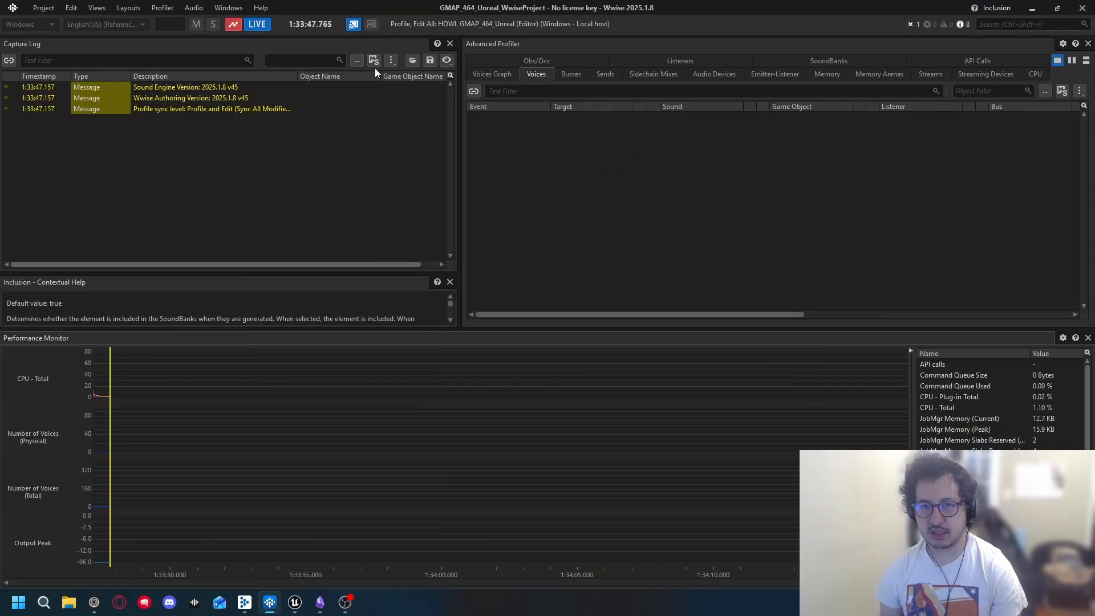
# Step: Switch to the Unreal level editor and float it as a smaller window over the Wwise profiler
pyautogui.moveTo(295, 602)
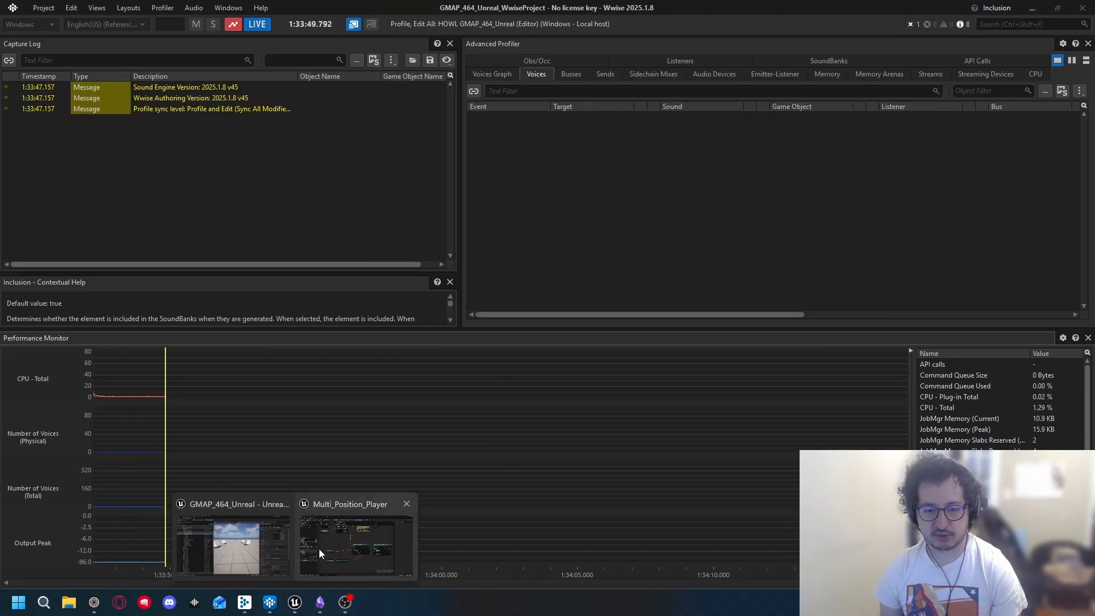
pyautogui.click(237, 547)
pyautogui.moveTo(559, 17); pyautogui.dragTo(544, 121)
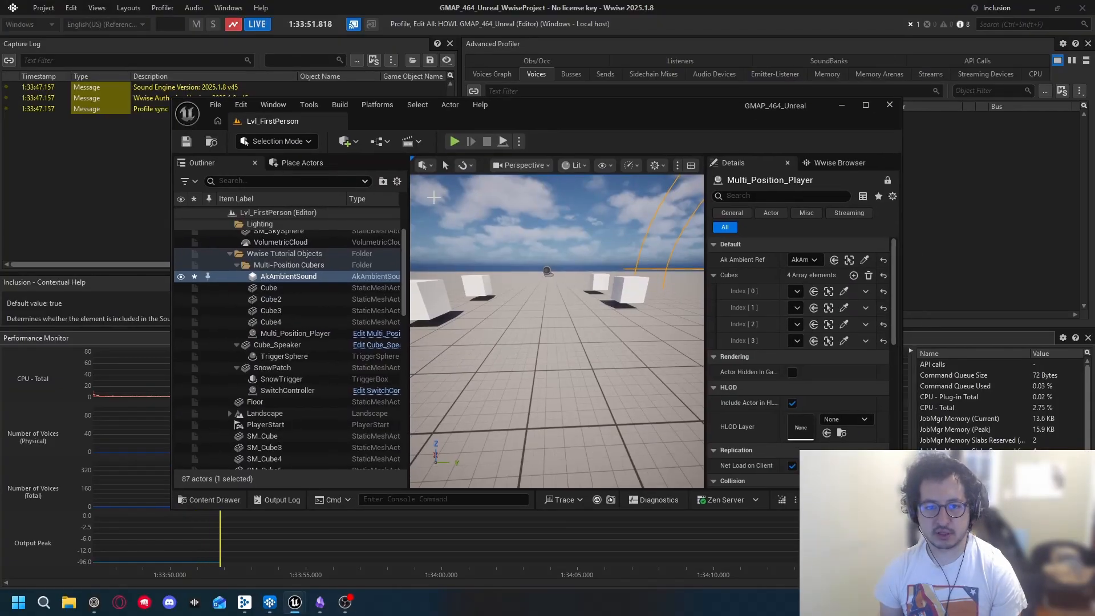
pyautogui.click(411, 218)
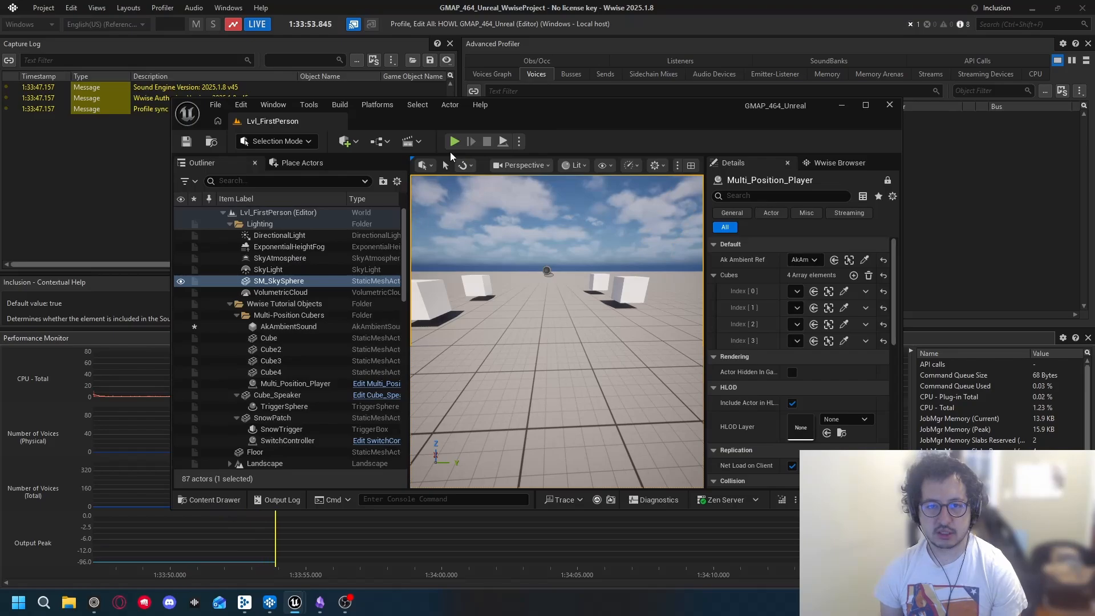
# Step: Play the level and walk around the cubes while Wwise captures the session, then stop playing
pyautogui.click(454, 141)
pyautogui.moveTo(559, 107); pyautogui.dragTo(633, 102)
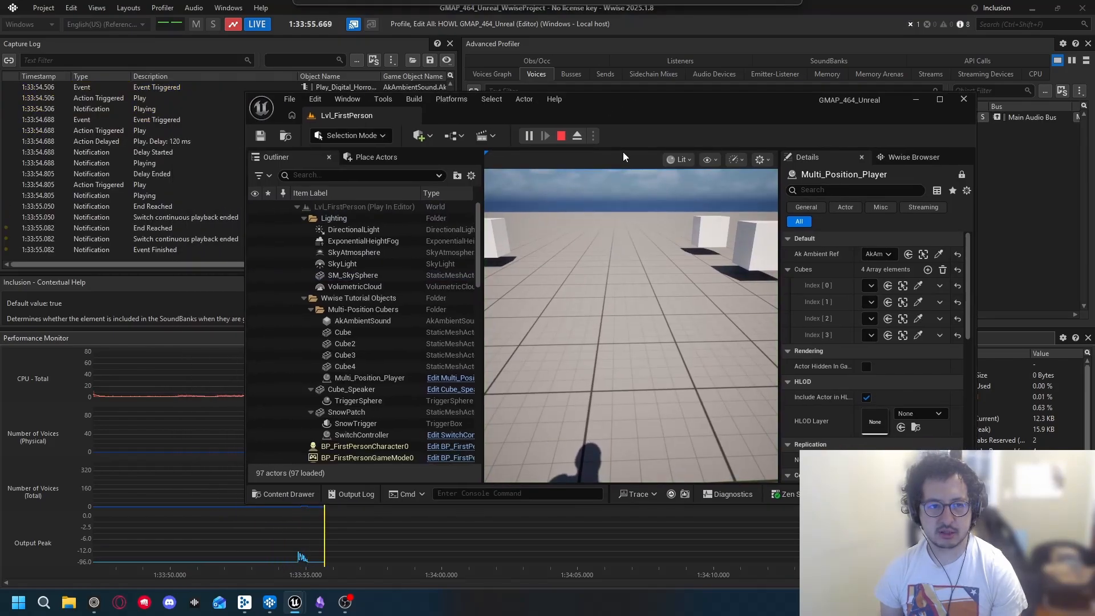
pyautogui.click(622, 239)
pyautogui.press('w')
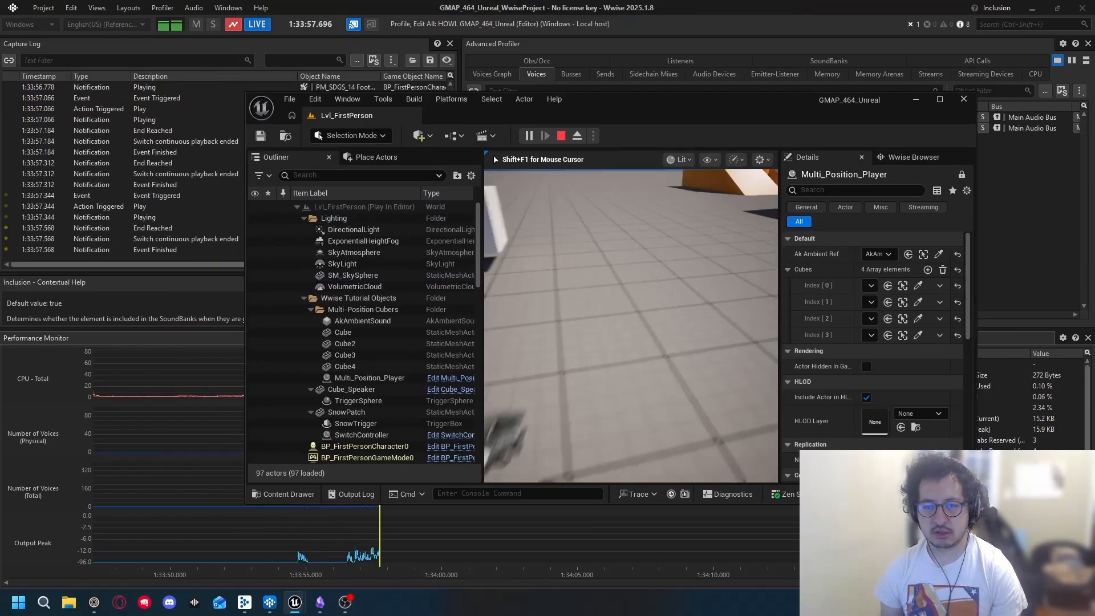
pyautogui.press('w')
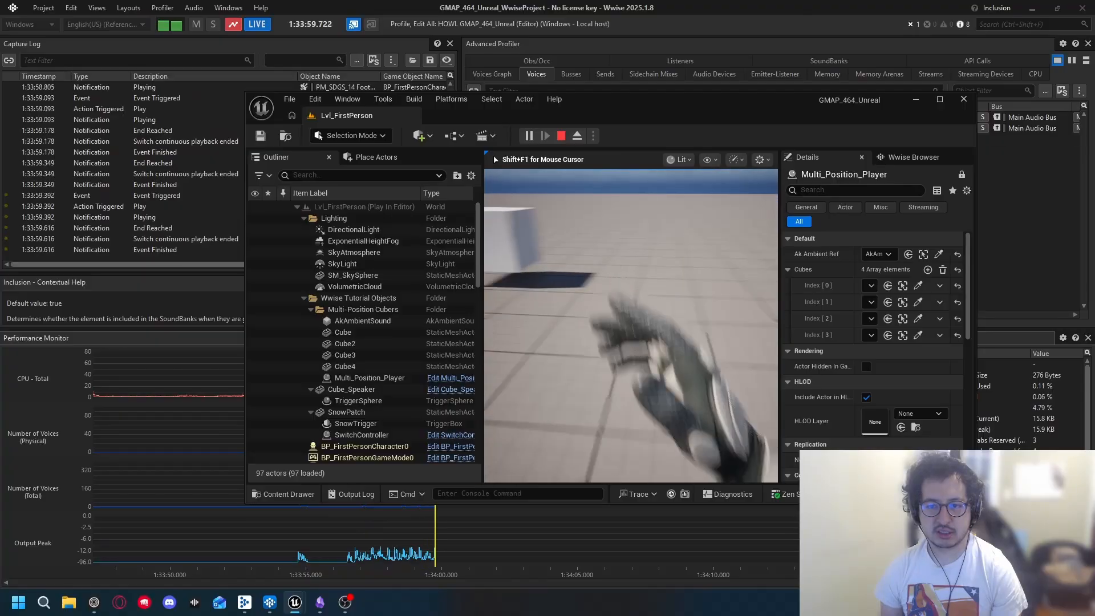
pyautogui.press('w')
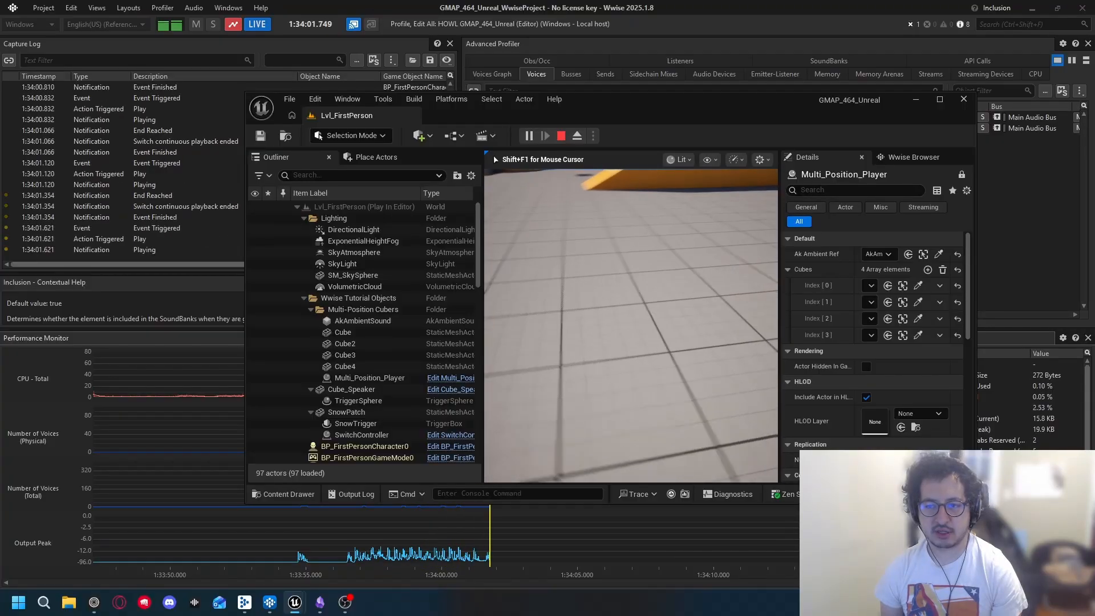
pyautogui.press('w')
pyautogui.press('Escape')
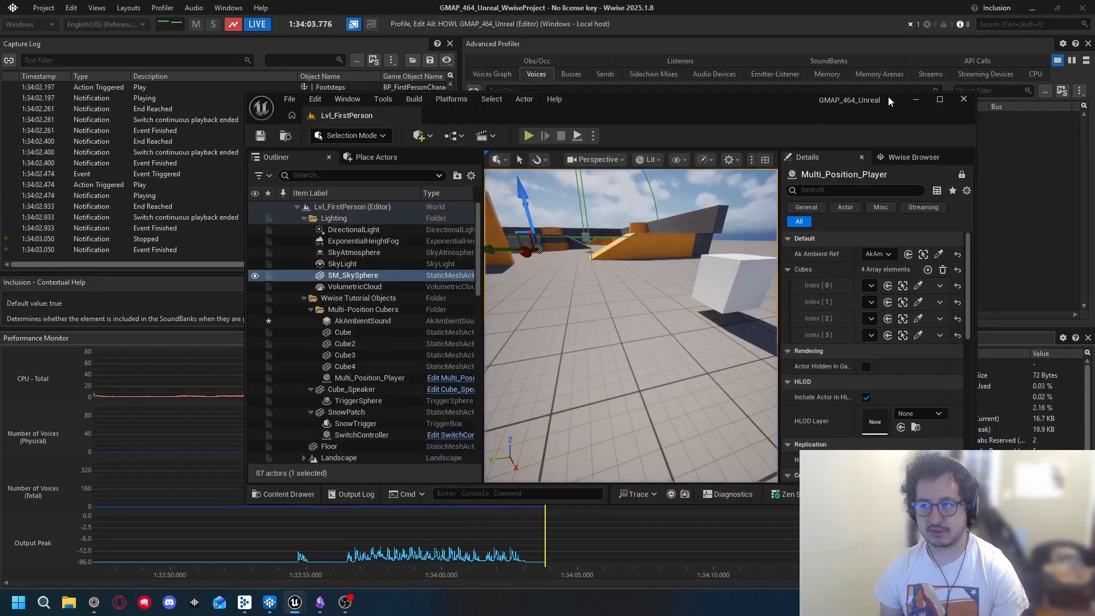
# Step: Return to Wwise, stop the capture, and select the AkAmbientSound's Event Triggered entry near the start of the Capture Log
pyautogui.click(914, 100)
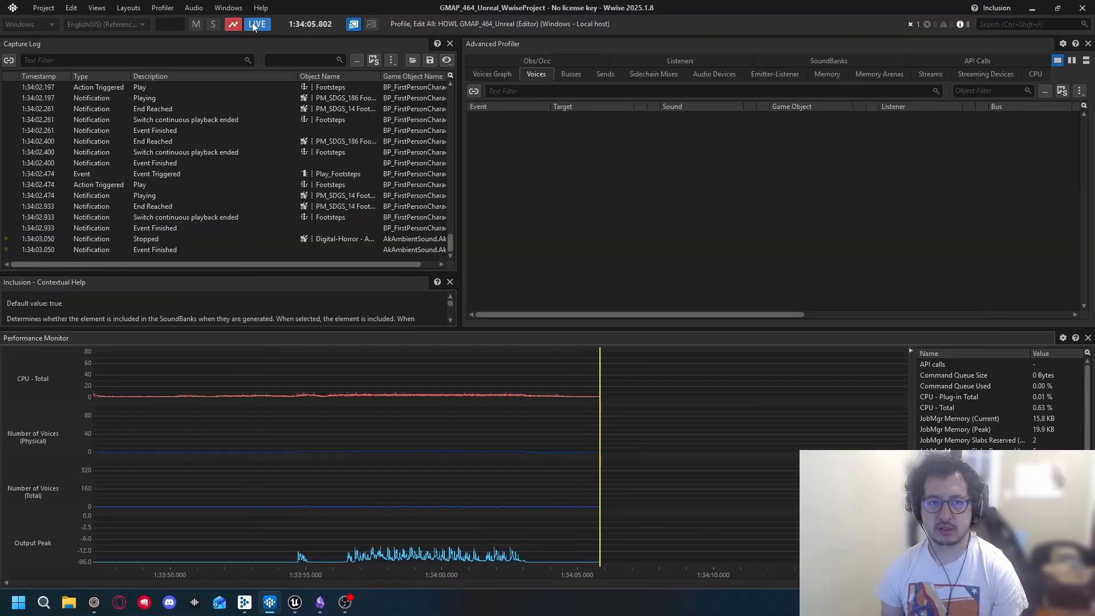
pyautogui.click(233, 24)
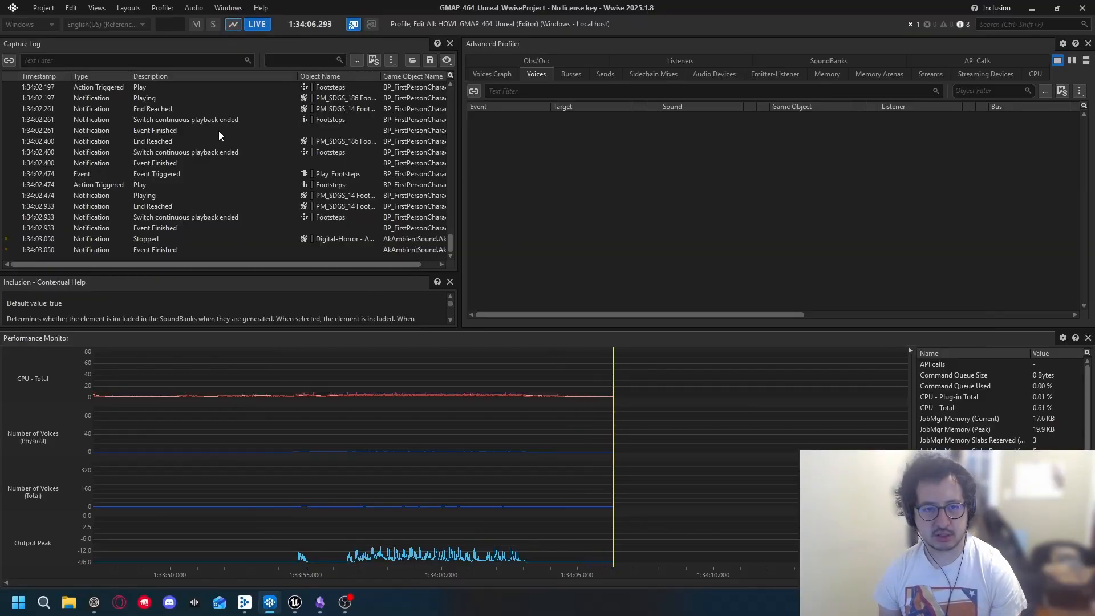
pyautogui.scroll(20, 451, 234)
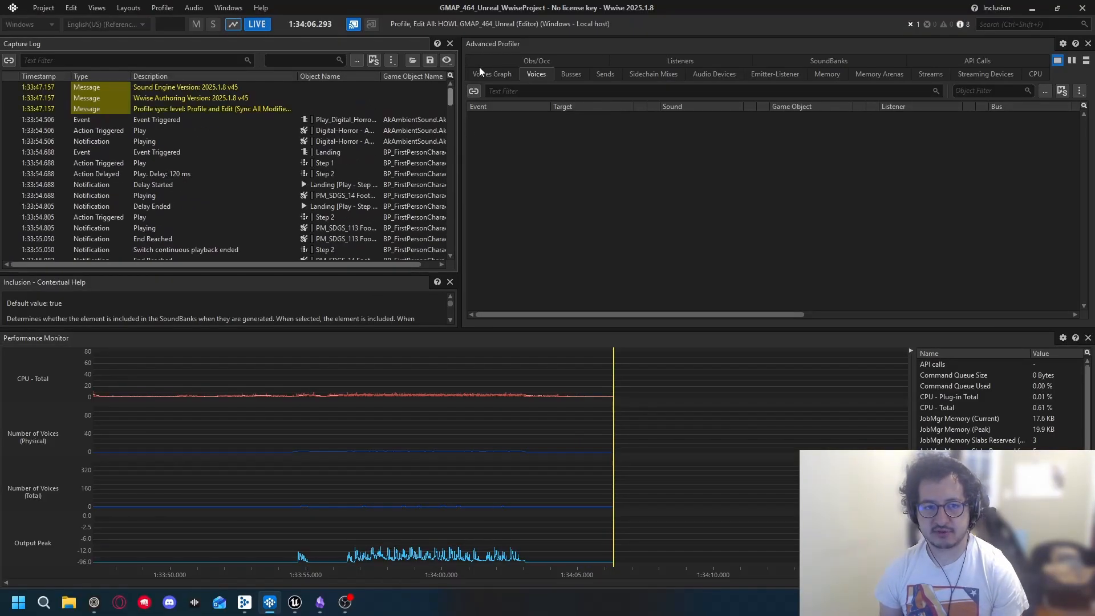
pyautogui.click(173, 132)
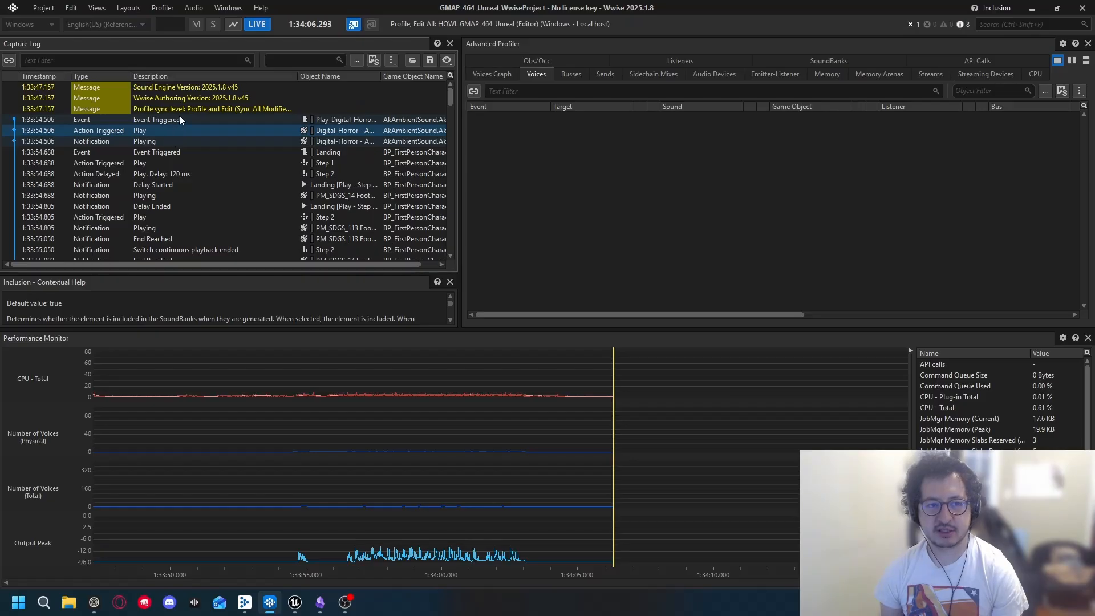
pyautogui.click(188, 120)
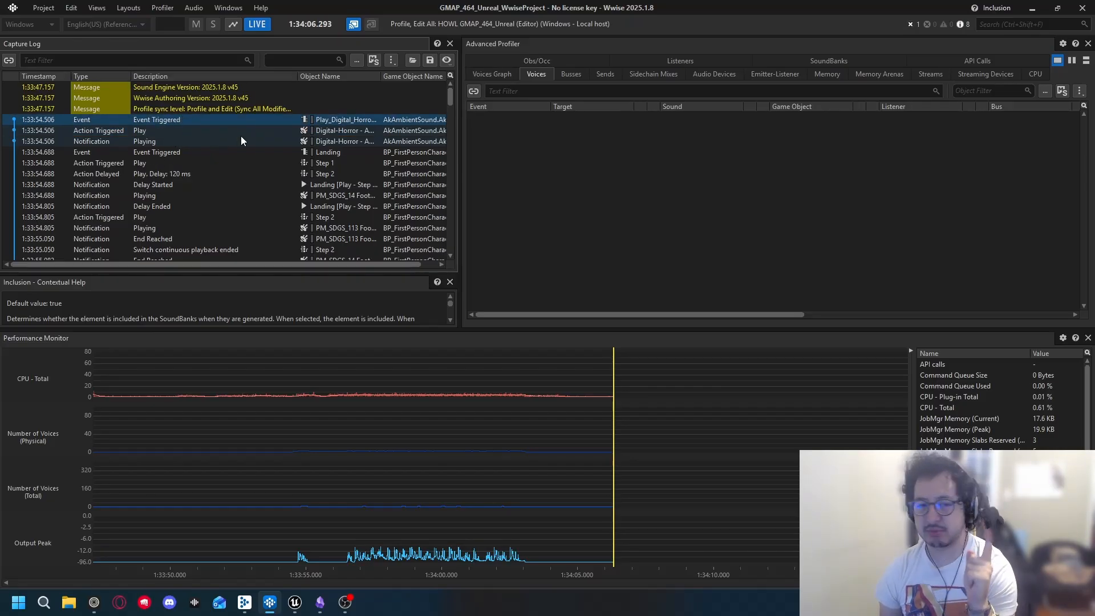
# Step: Look through the Advanced Profiler's voices, listeners, audio devices, emitter-listener, memory arenas and voices graph views for the captured ambient sound
pyautogui.click(563, 76)
pyautogui.click(542, 76)
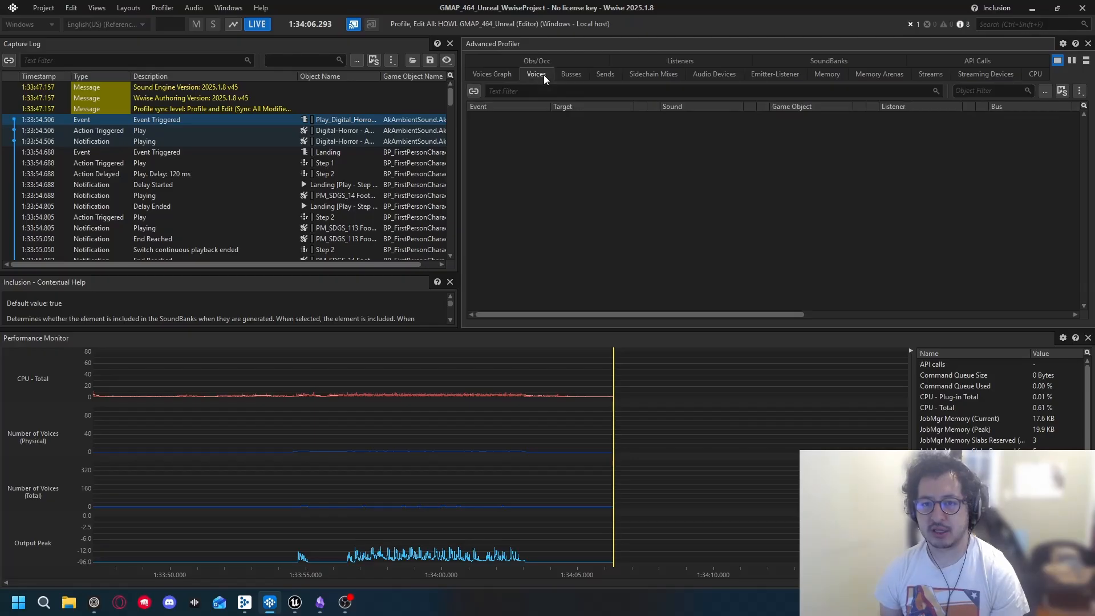
pyautogui.click(502, 78)
pyautogui.click(534, 77)
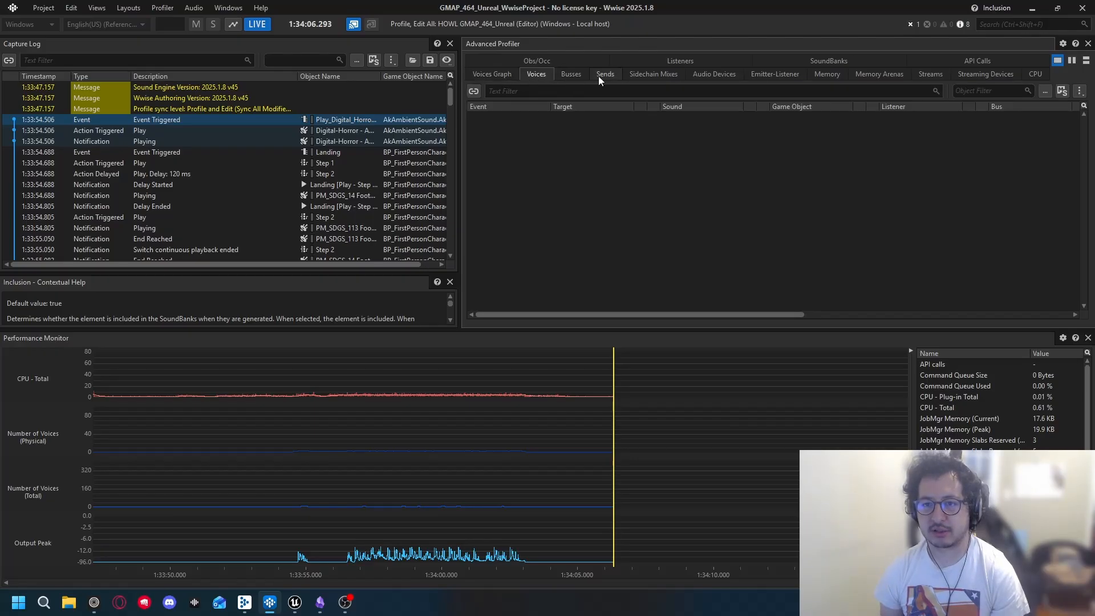
pyautogui.click(627, 62)
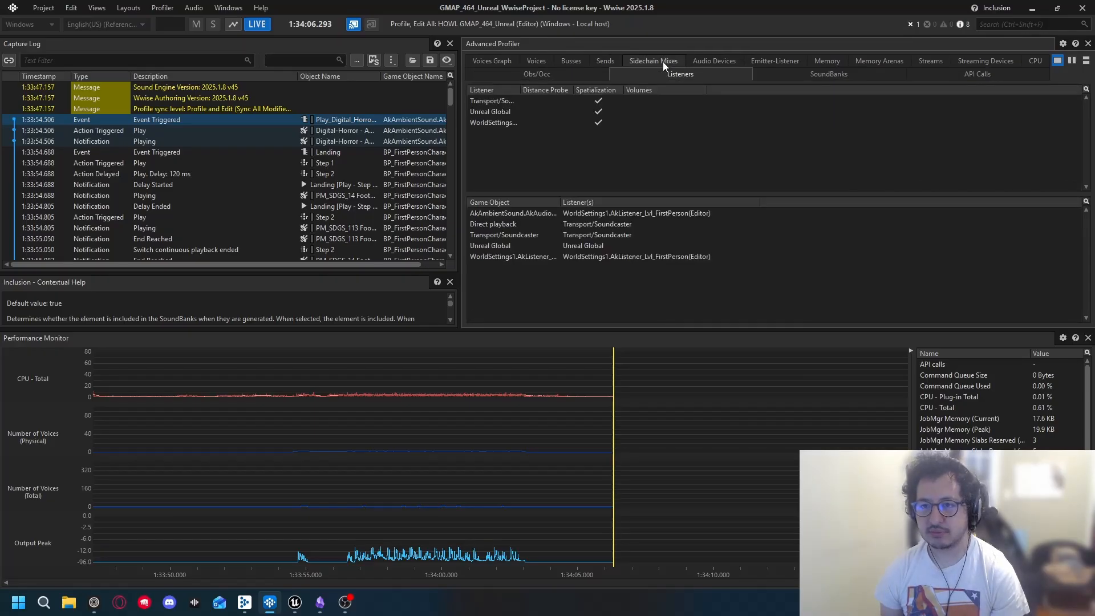
pyautogui.click(544, 64)
pyautogui.click(646, 80)
pyautogui.click(717, 77)
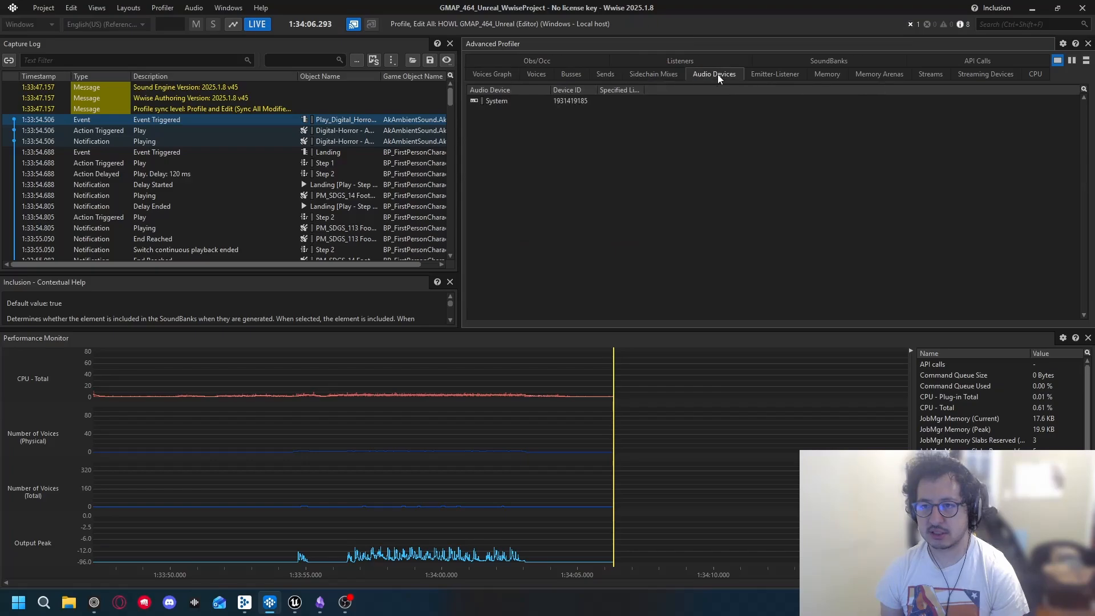
pyautogui.click(775, 75)
pyautogui.click(826, 75)
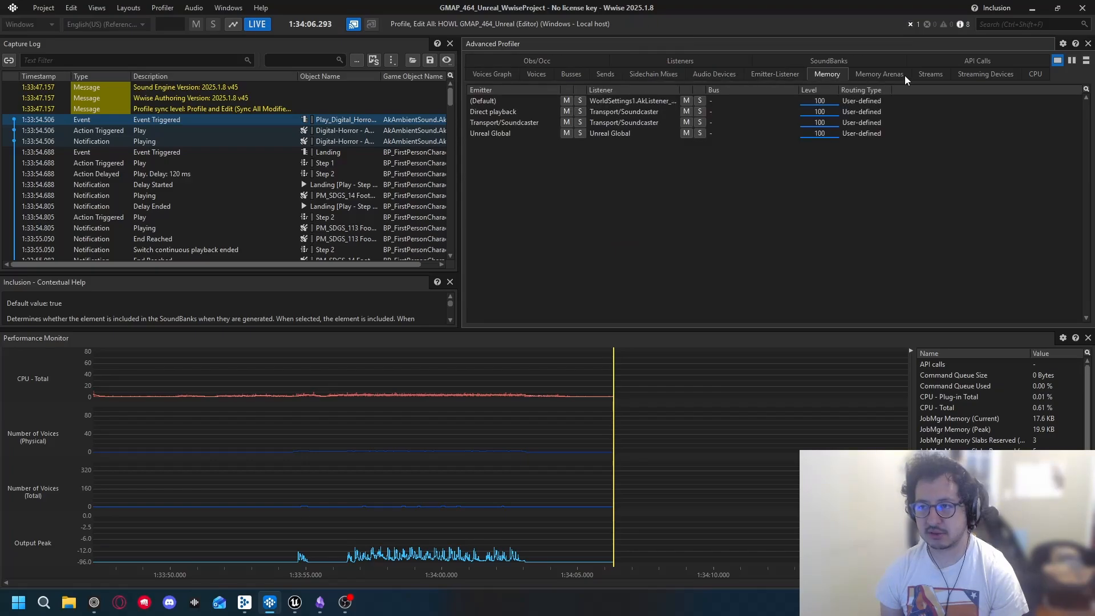
pyautogui.click(872, 76)
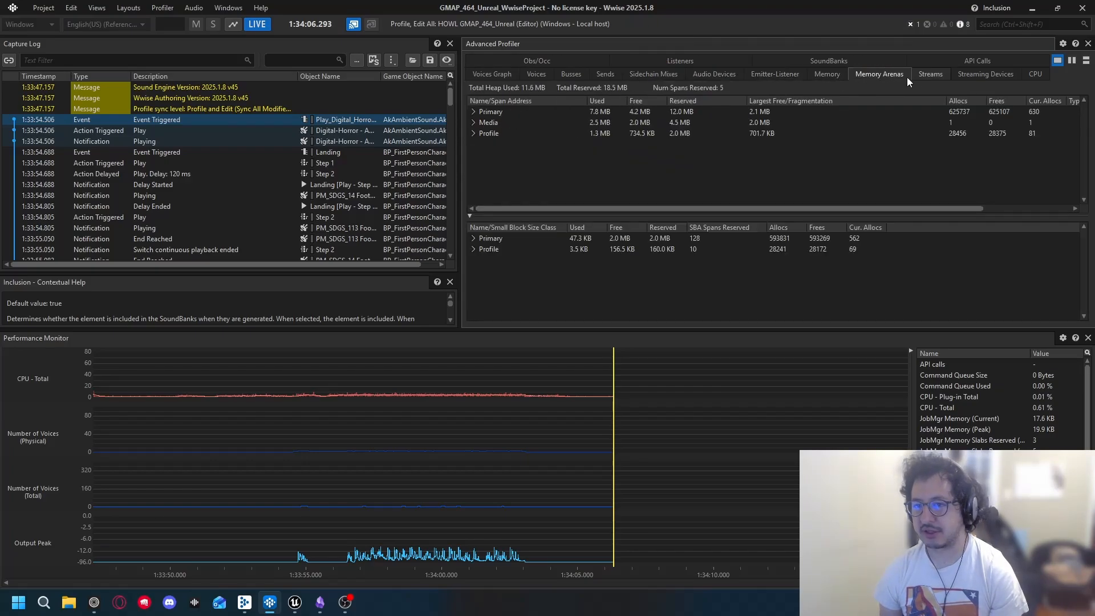
pyautogui.click(493, 74)
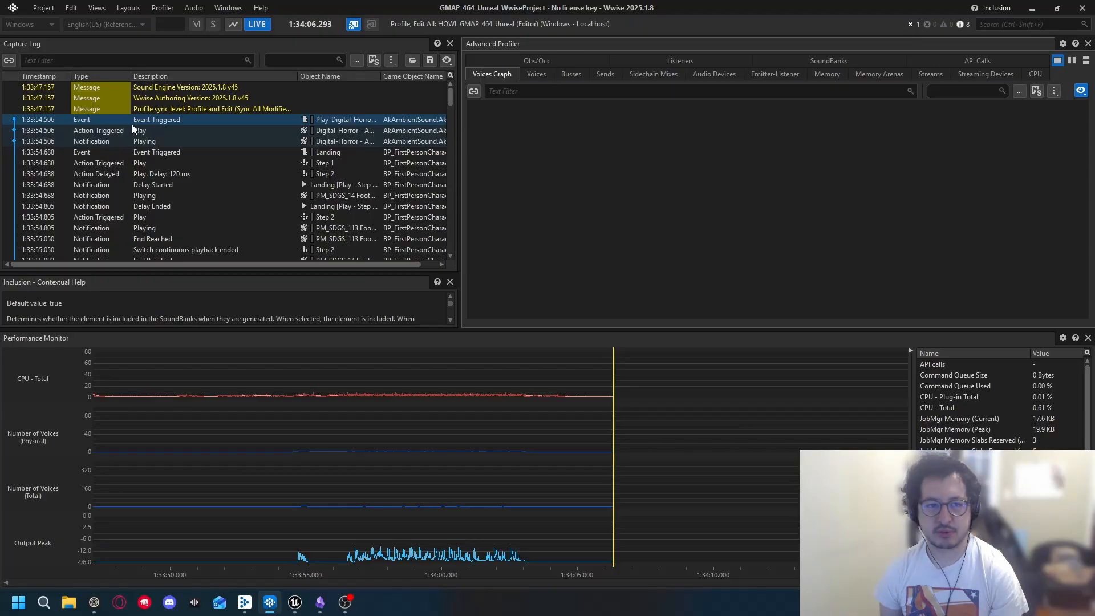
# Step: Inspect the Landing event's log entries, then move the time cursor to the start of the capture and show the Voices list
pyautogui.click(135, 152)
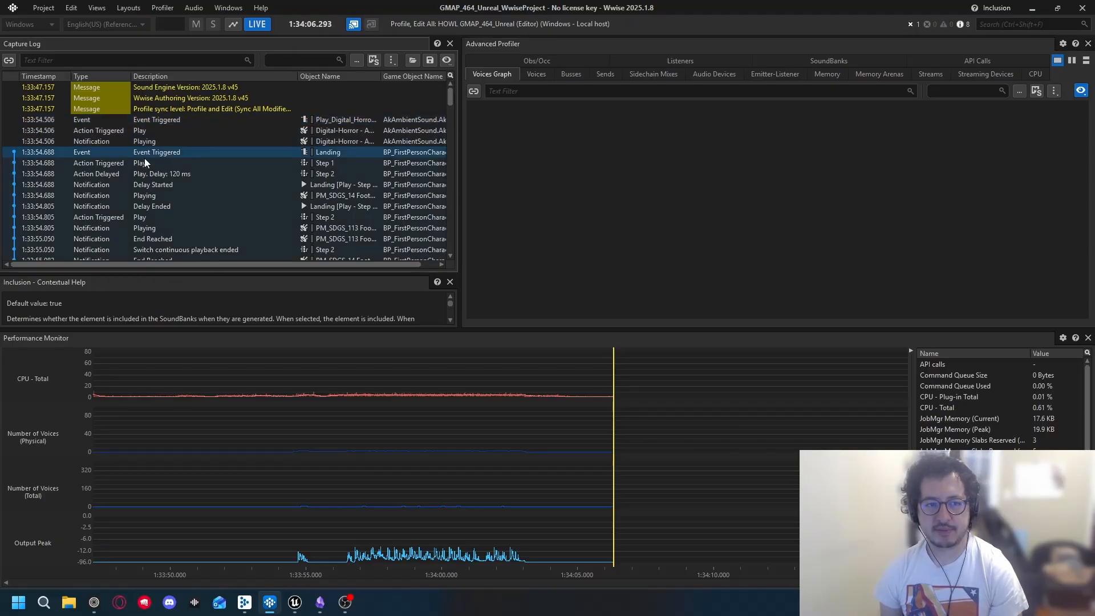
pyautogui.click(147, 165)
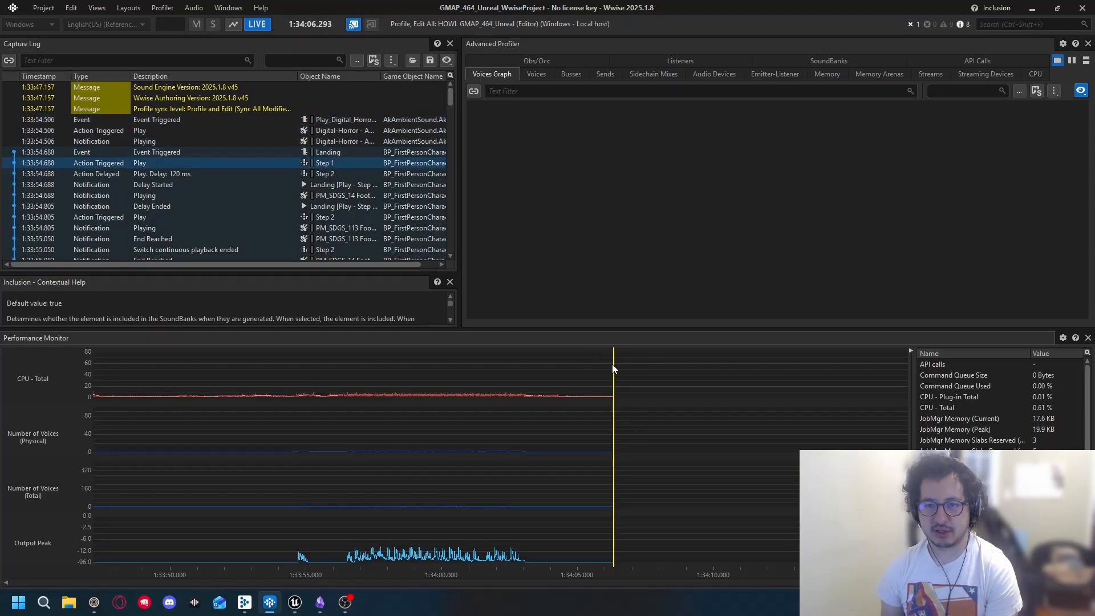
pyautogui.moveTo(614, 365); pyautogui.dragTo(82, 363)
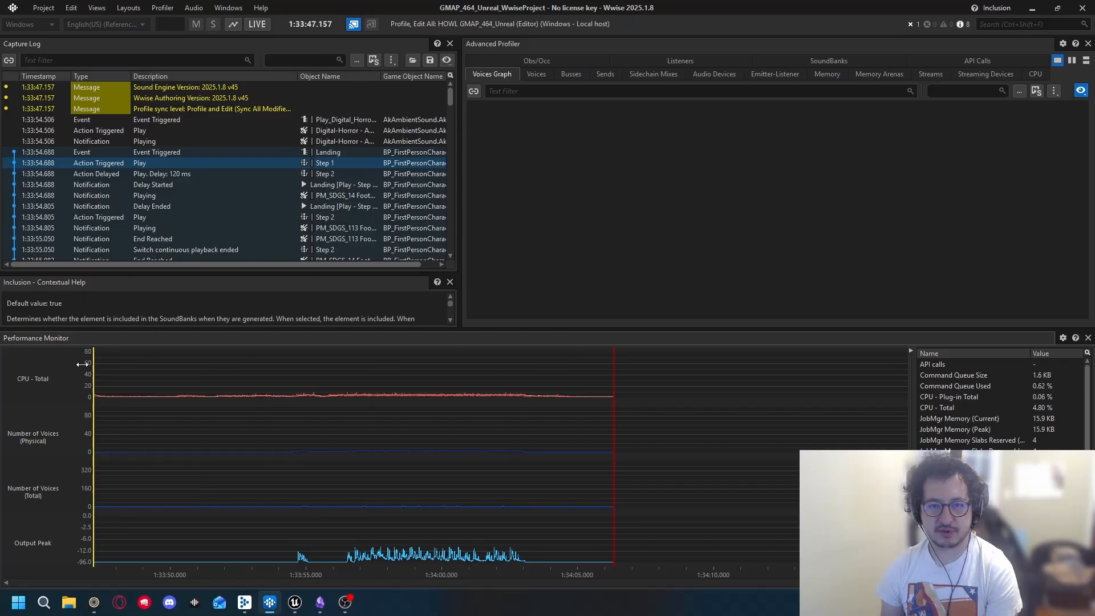
pyautogui.click(536, 74)
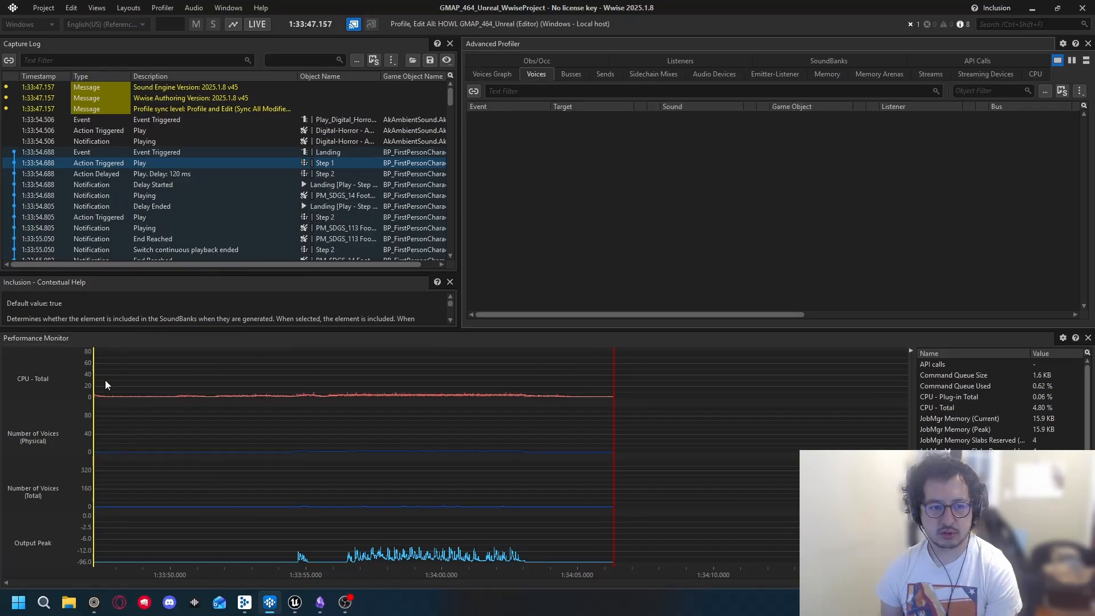
# Step: Scrub the captured session to 1:33:54.944 and 1:33:57.376, examining the active voices as a graph and as a list
pyautogui.moveTo(105, 384); pyautogui.dragTo(304, 401)
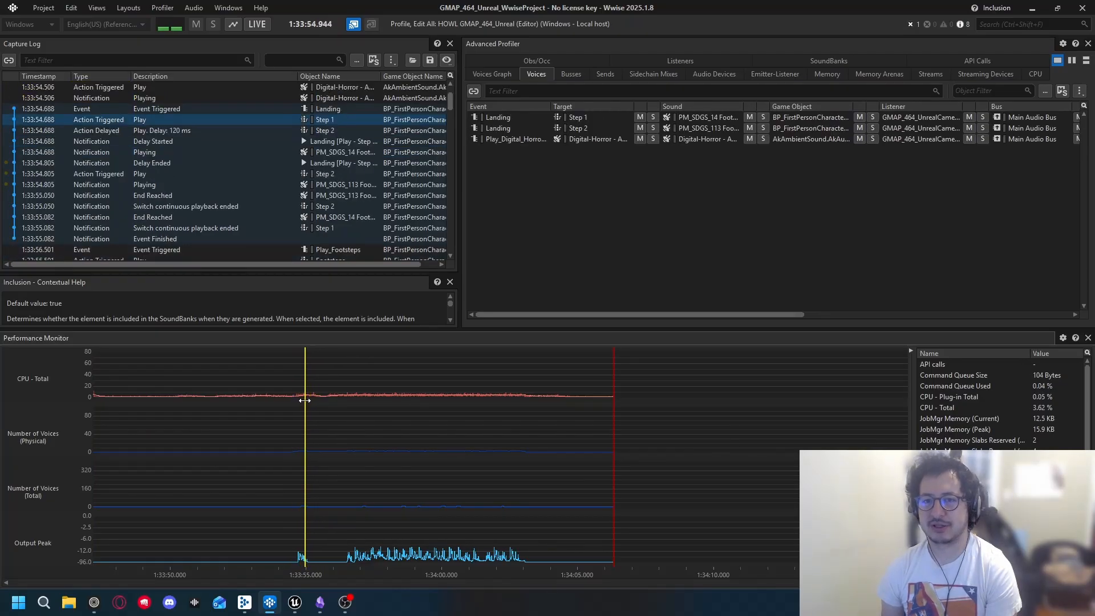
pyautogui.click(498, 74)
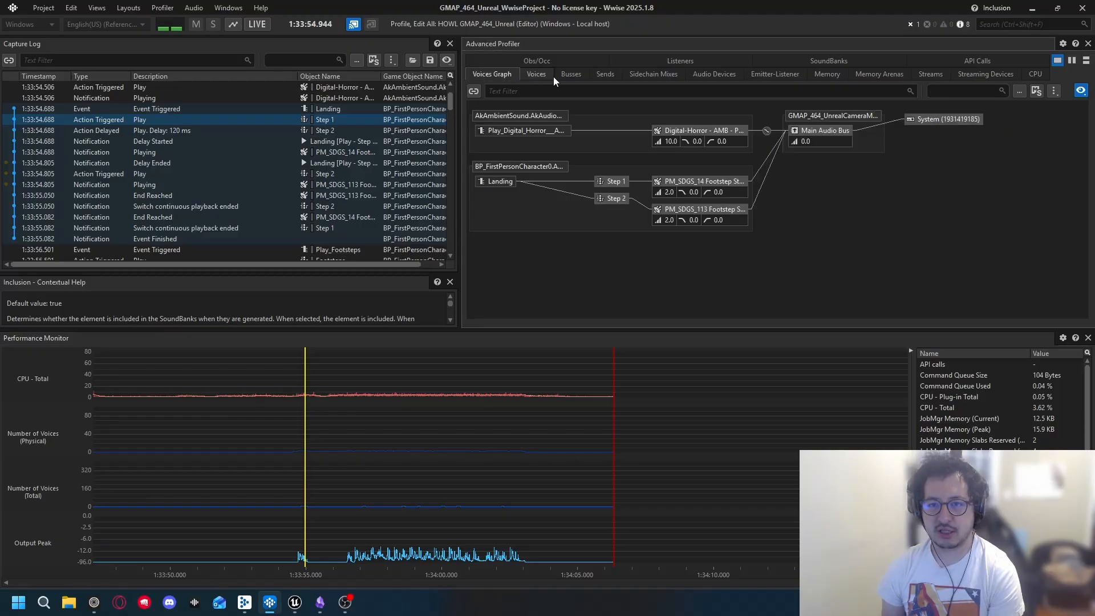
pyautogui.moveTo(306, 376); pyautogui.dragTo(371, 412)
pyautogui.click(536, 74)
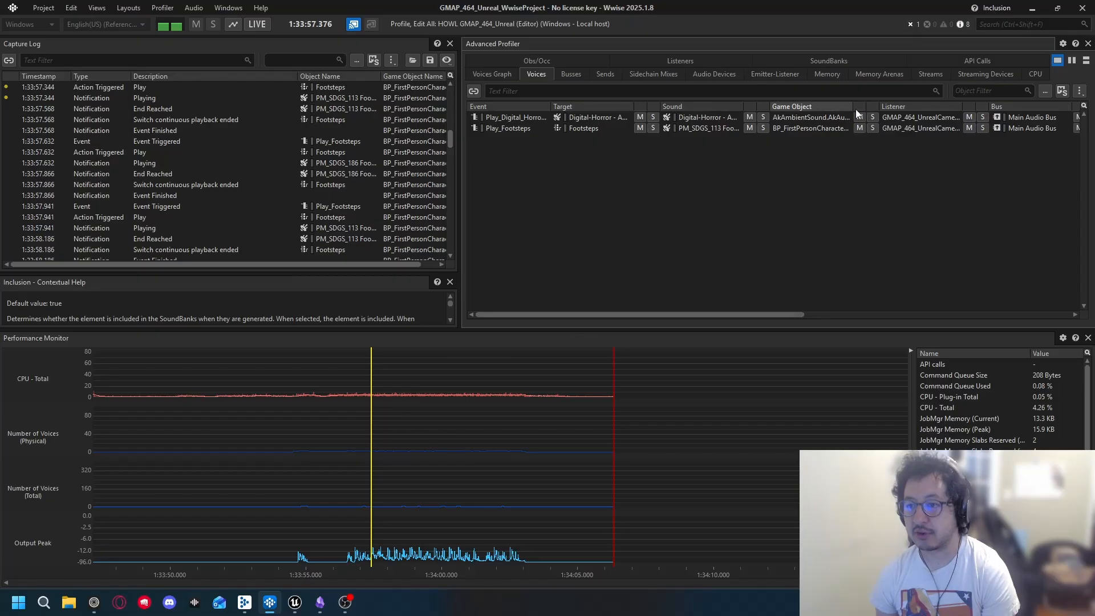
# Step: Widen the voices list's Game Object column and scrub through the footsteps passage to compare which voices play
pyautogui.moveTo(867, 108); pyautogui.dragTo(916, 106)
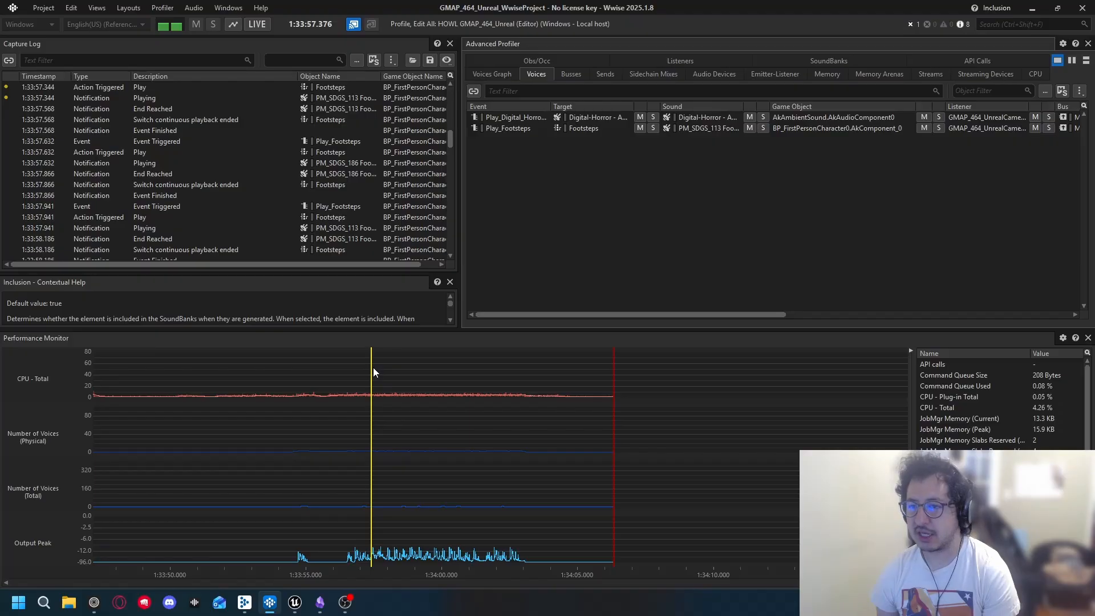
pyautogui.moveTo(372, 369); pyautogui.dragTo(423, 380)
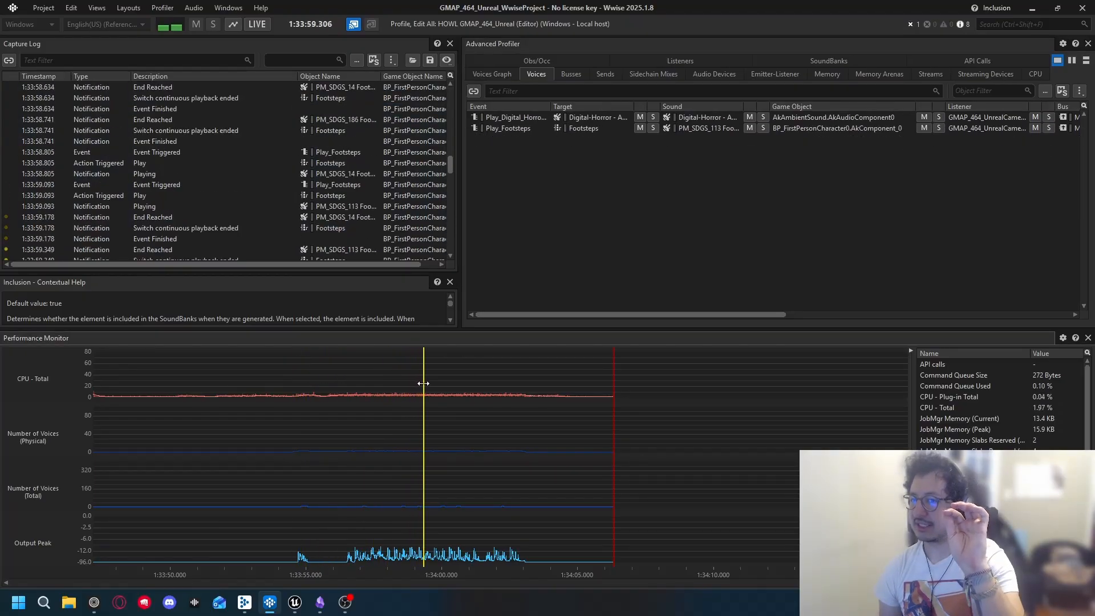
pyautogui.rightClick(425, 388)
pyautogui.click(426, 368)
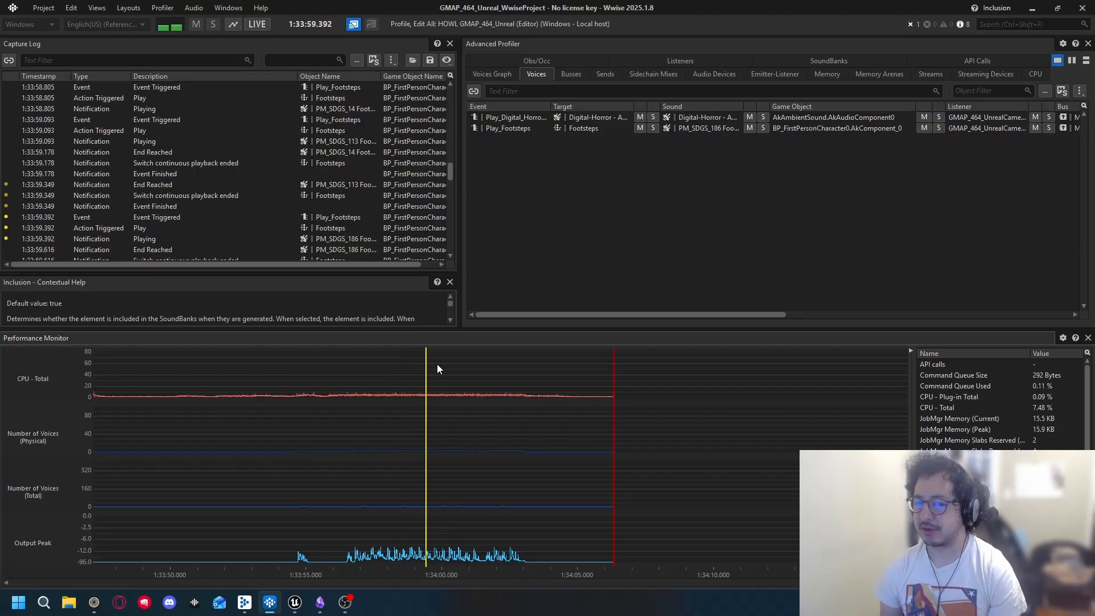
pyautogui.moveTo(428, 373); pyautogui.dragTo(395, 388)
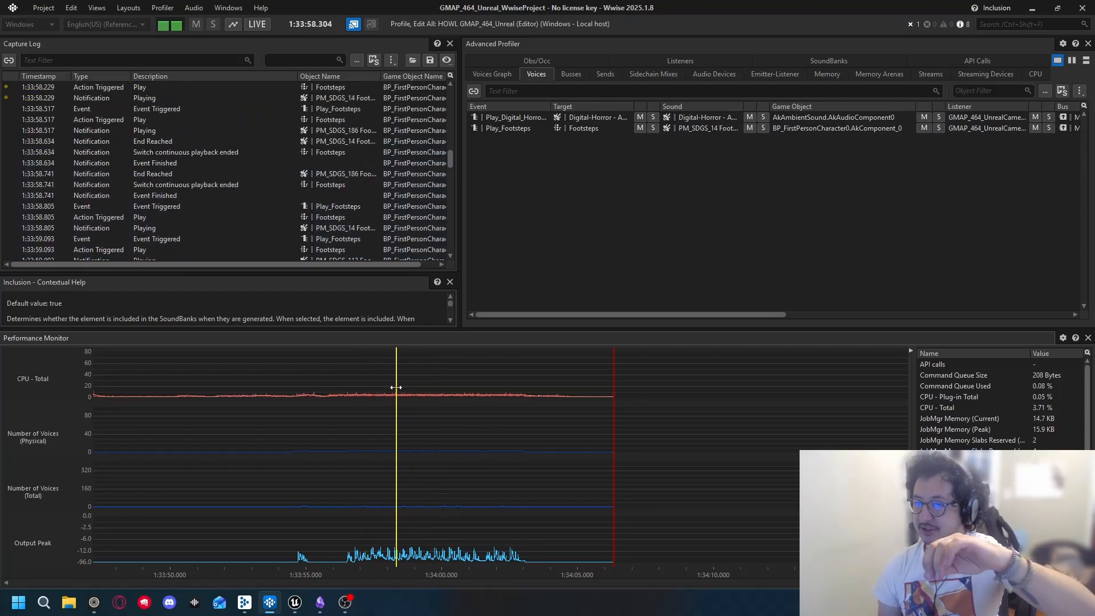
pyautogui.moveTo(395, 387); pyautogui.dragTo(397, 388)
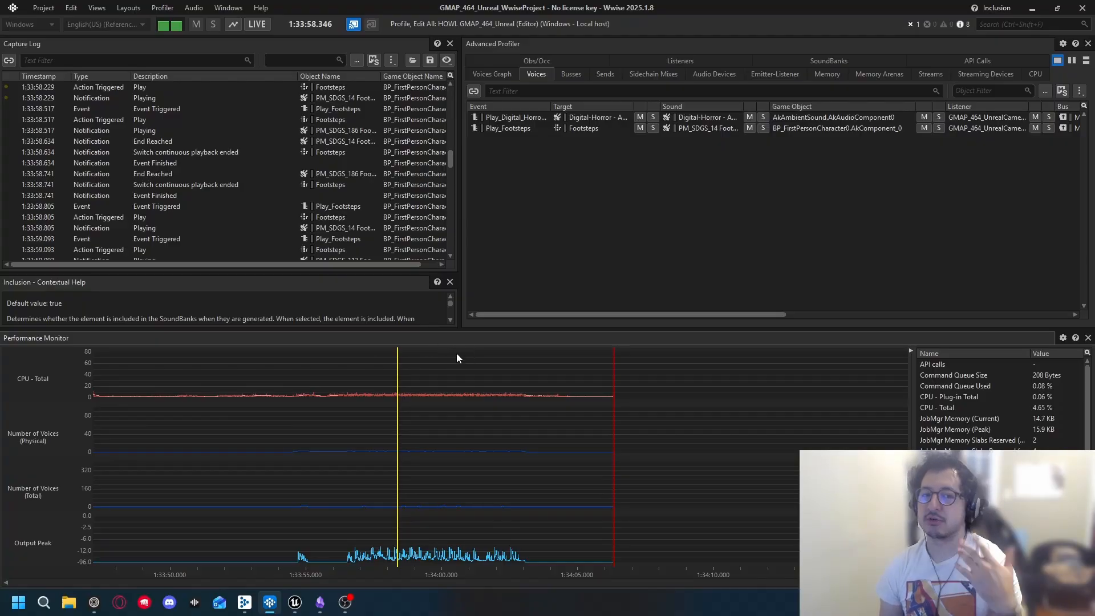
# Step: Trace the Digital-Horror ambience Play action in the capture log from its trigger to its final entries
pyautogui.scroll(19, 177, 183)
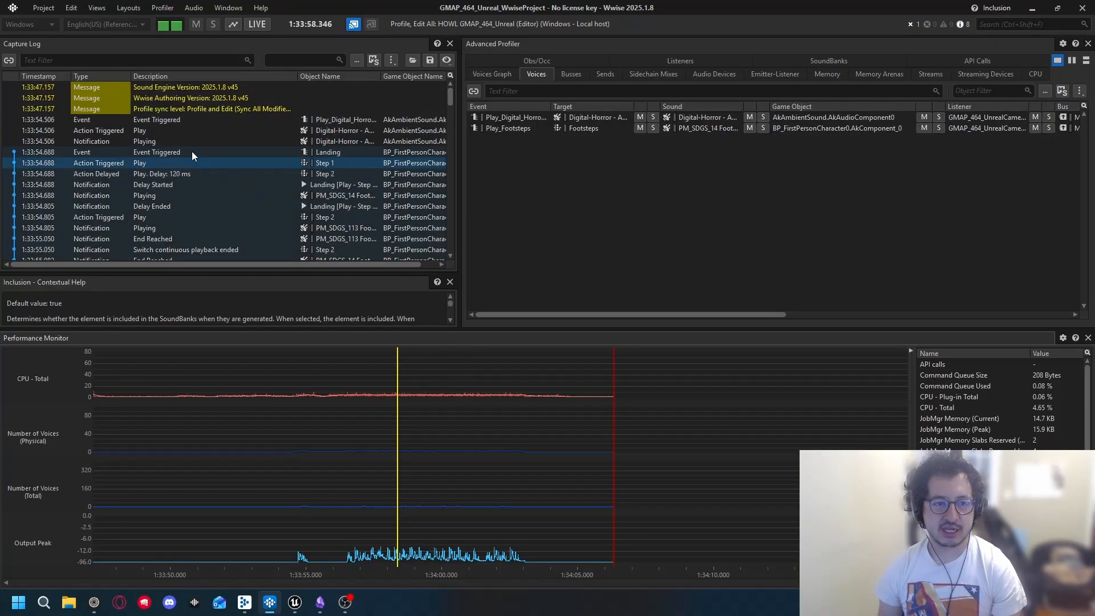
pyautogui.click(150, 159)
pyautogui.click(151, 132)
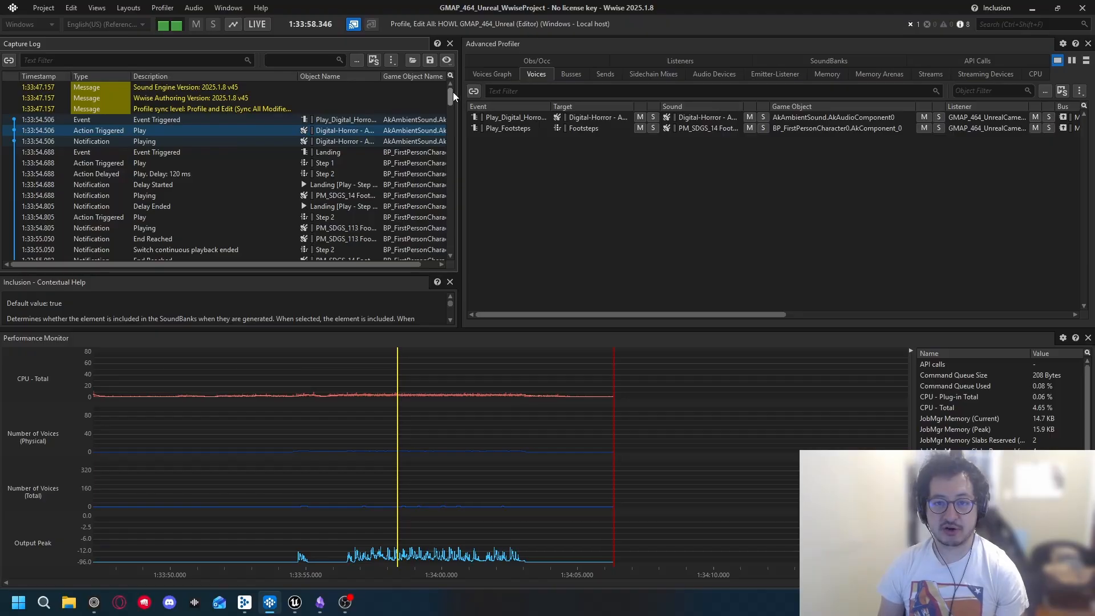
pyautogui.moveTo(453, 92); pyautogui.dragTo(453, 244)
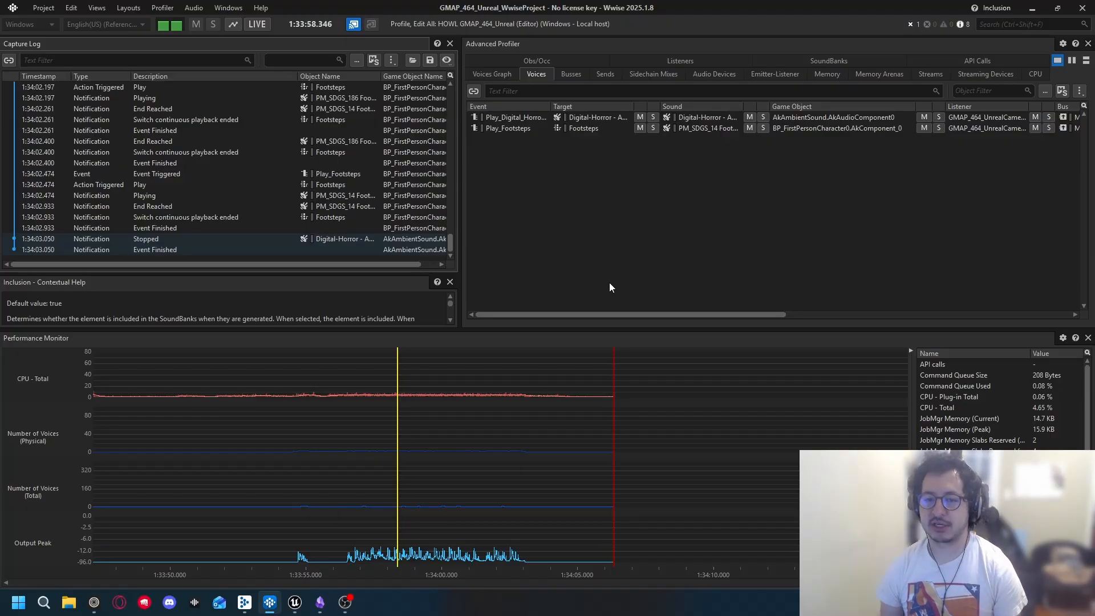
# Step: Switch to the Unreal Editor, maximize its window and look around the Lvl_FirstPerson level
pyautogui.click(295, 536)
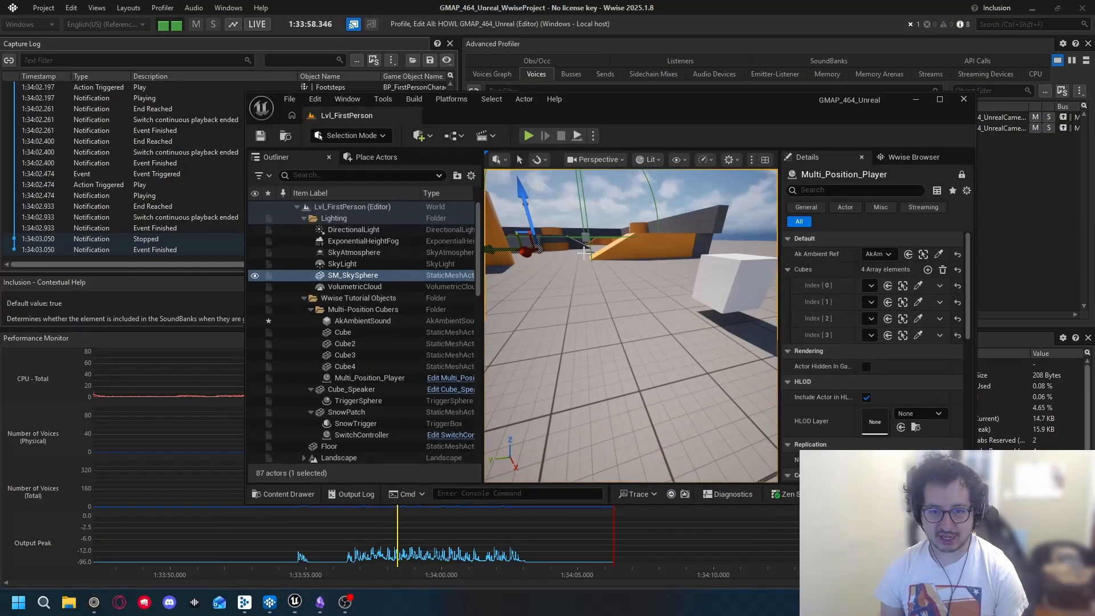
pyautogui.click(939, 101)
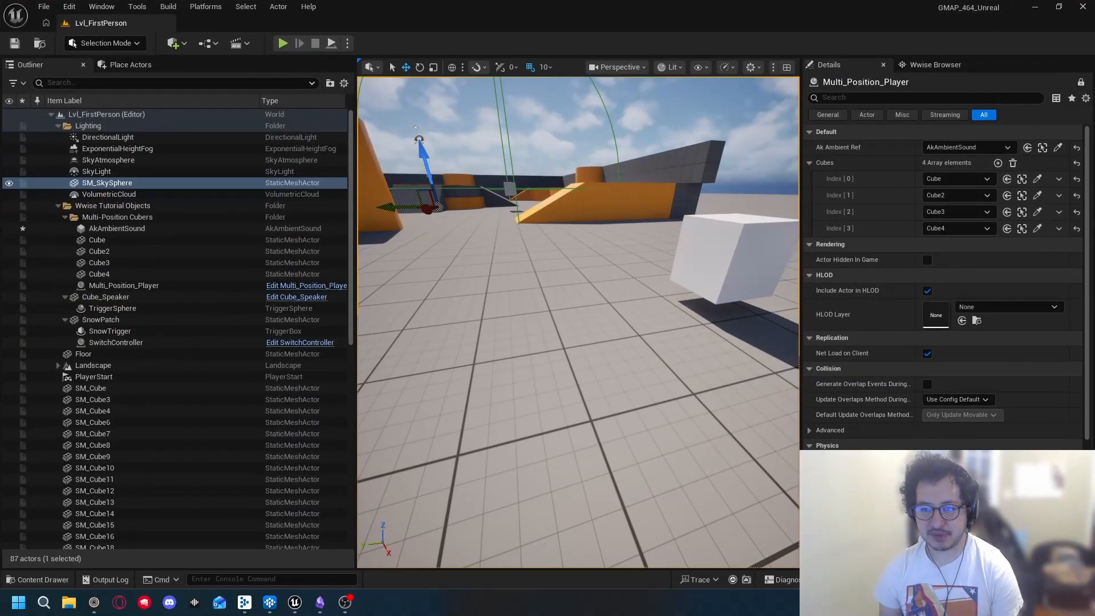
pyautogui.moveTo(578, 296); pyautogui.dragTo(527, 338, button='right')
pyautogui.press('s')
pyautogui.press('a')
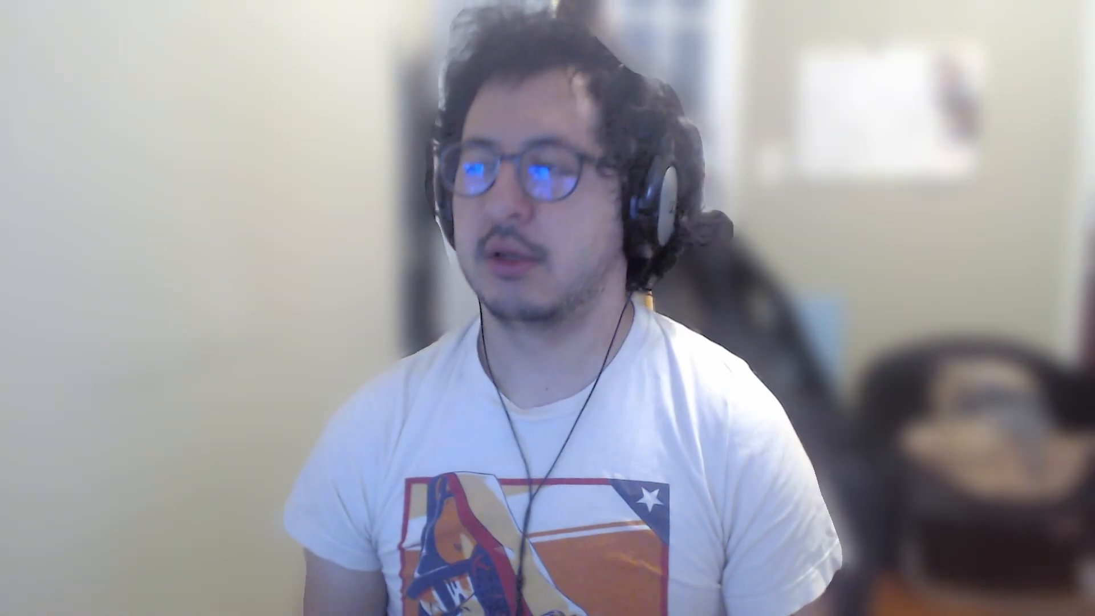
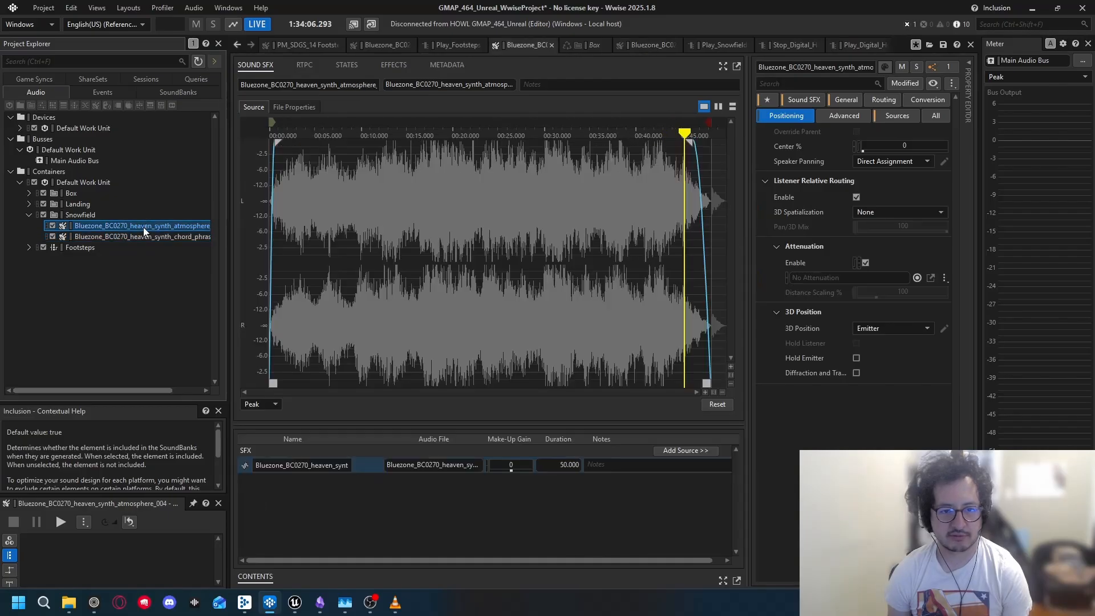
# Step: Assign Snowfield_Attenuation to the Bluezone_BC0270_heaven_synth_atmosphere_004 sound in the Snowfield folder and preview it
pyautogui.click(136, 237)
pyautogui.click(139, 227)
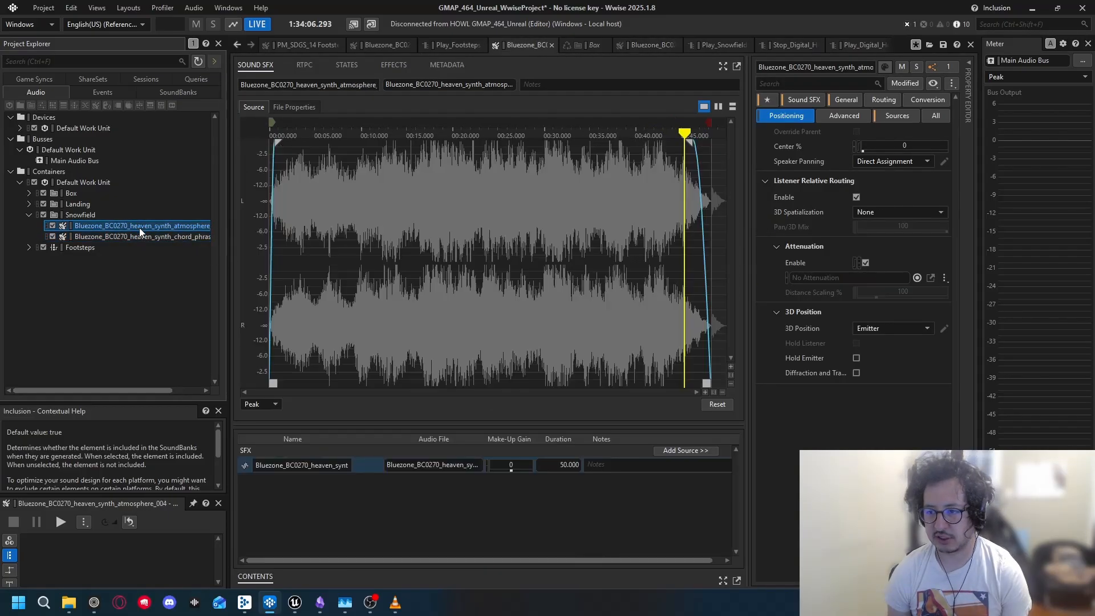
pyautogui.click(917, 278)
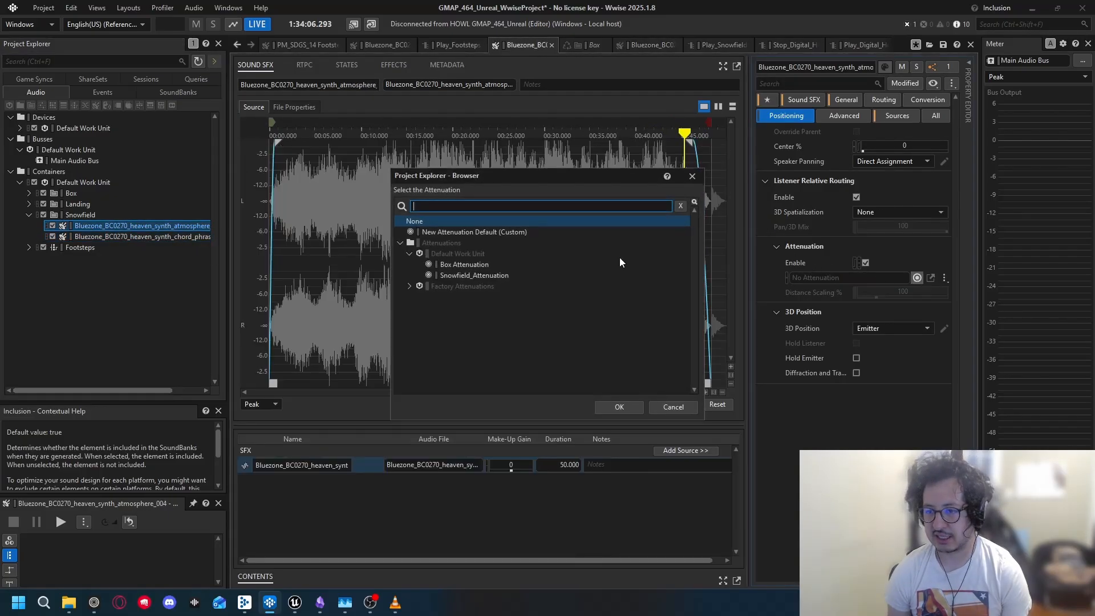
pyautogui.doubleClick(459, 275)
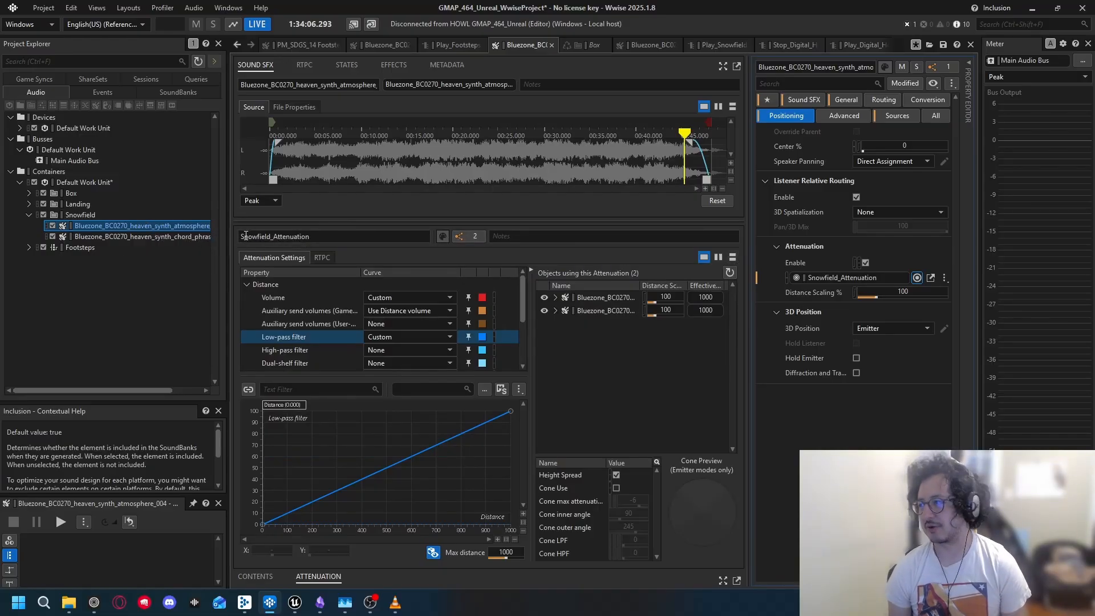
pyautogui.press('space')
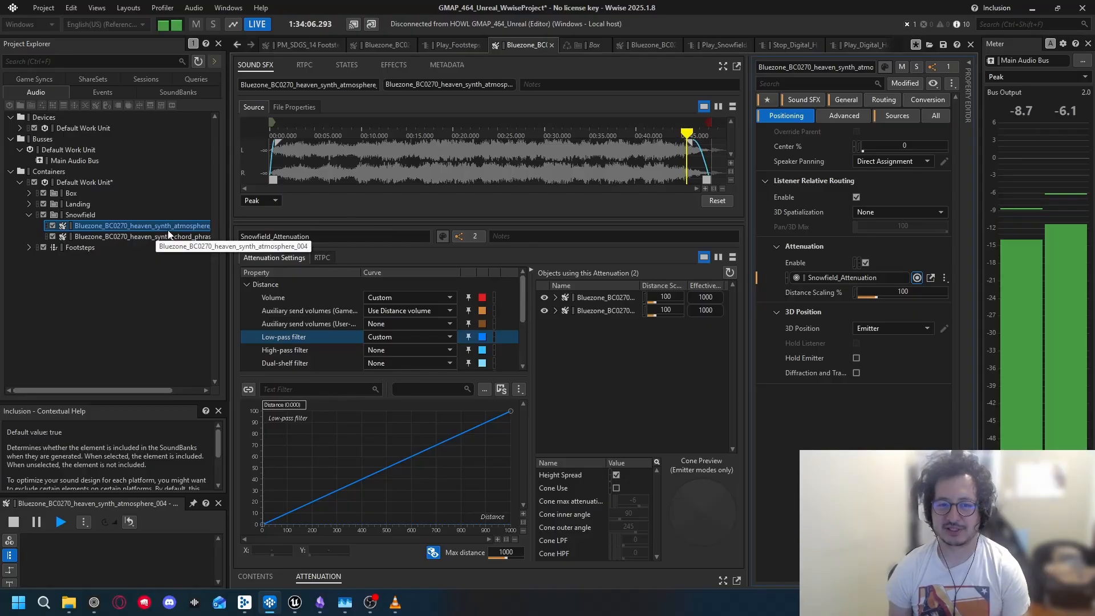
# Step: Set the heaven synth atmosphere sound's 3D Spatialization to Position, matching the chord phrase sound, and preview both Snowfield sounds
pyautogui.click(158, 239)
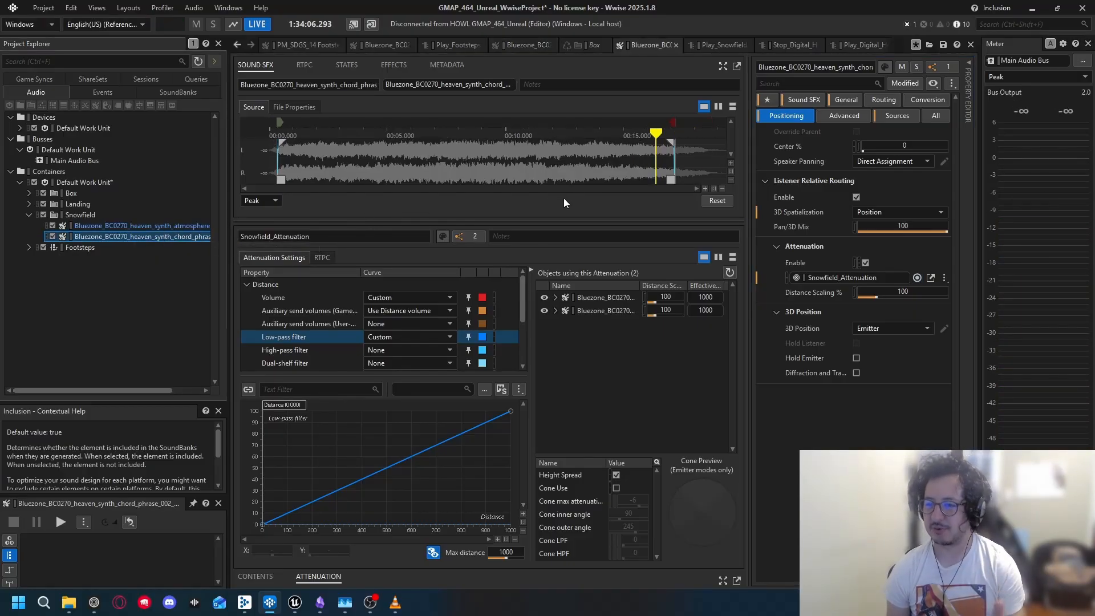
pyautogui.click(133, 225)
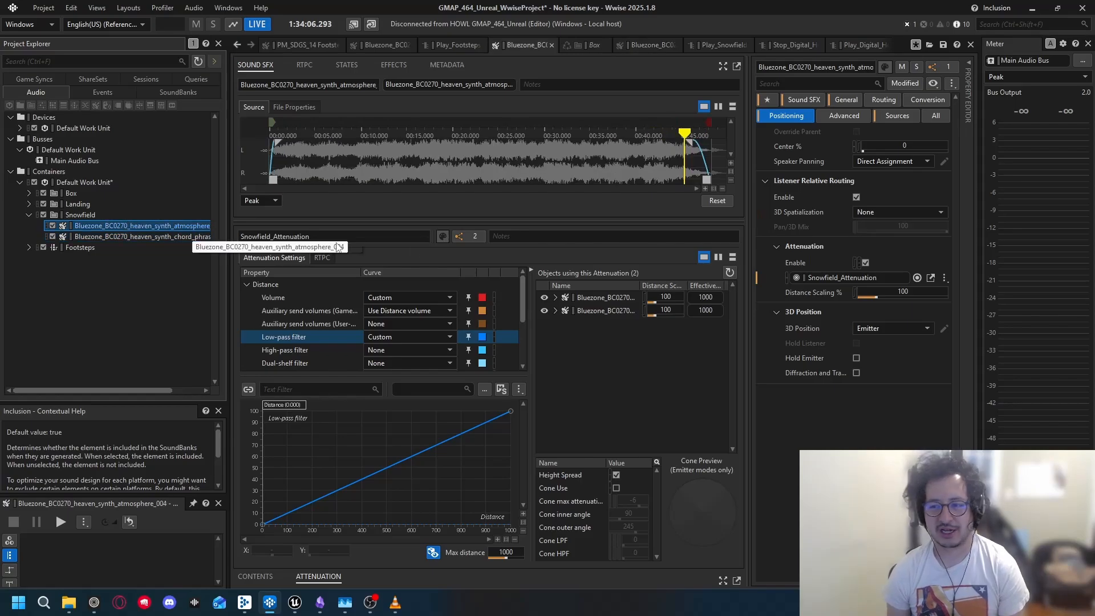
pyautogui.click(888, 214)
pyautogui.click(878, 233)
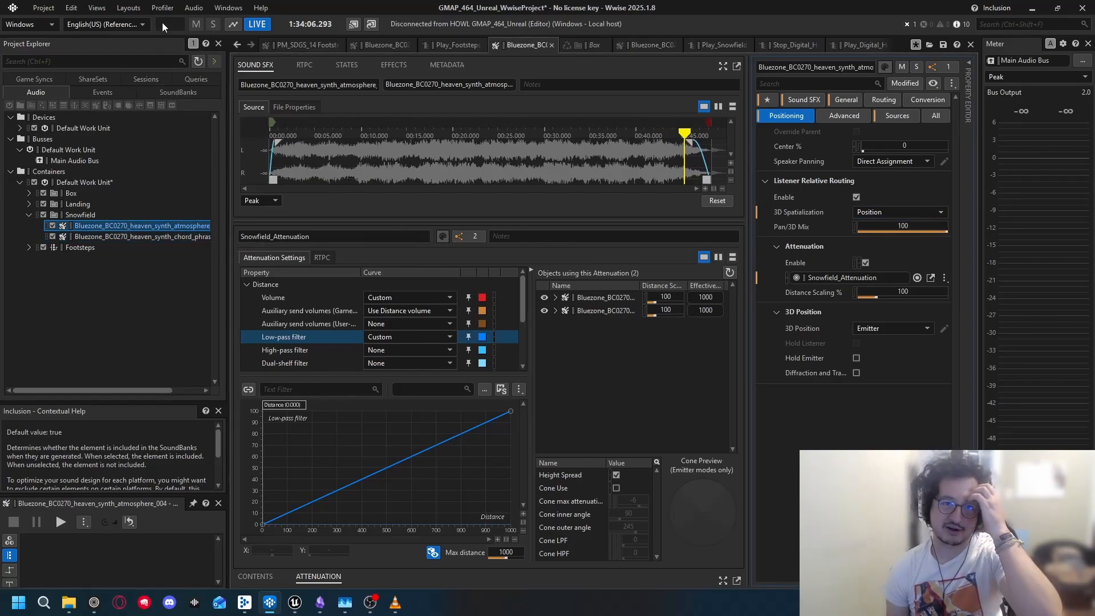
pyautogui.press('space')
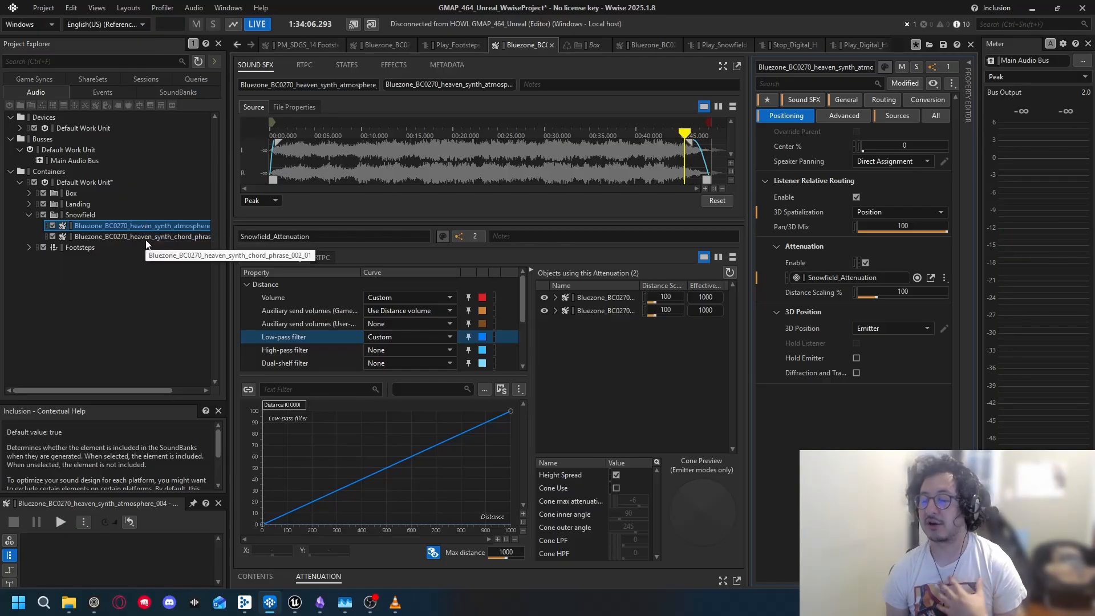
pyautogui.click(141, 236)
pyautogui.press('space')
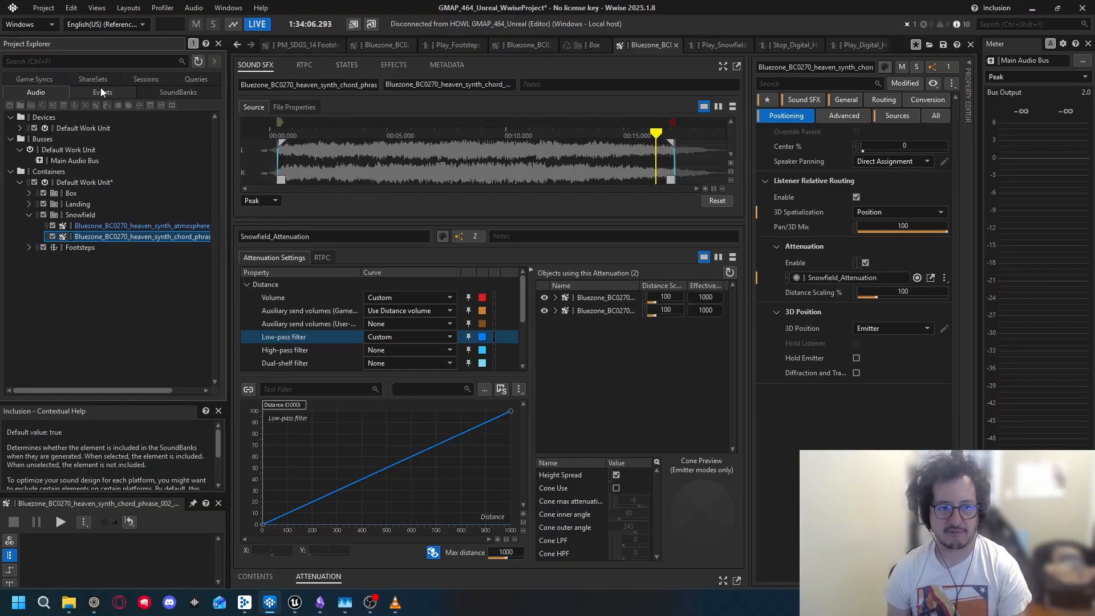
# Step: Create a state group named On_Snowfield in the Default Work Unit under States
pyautogui.click(43, 78)
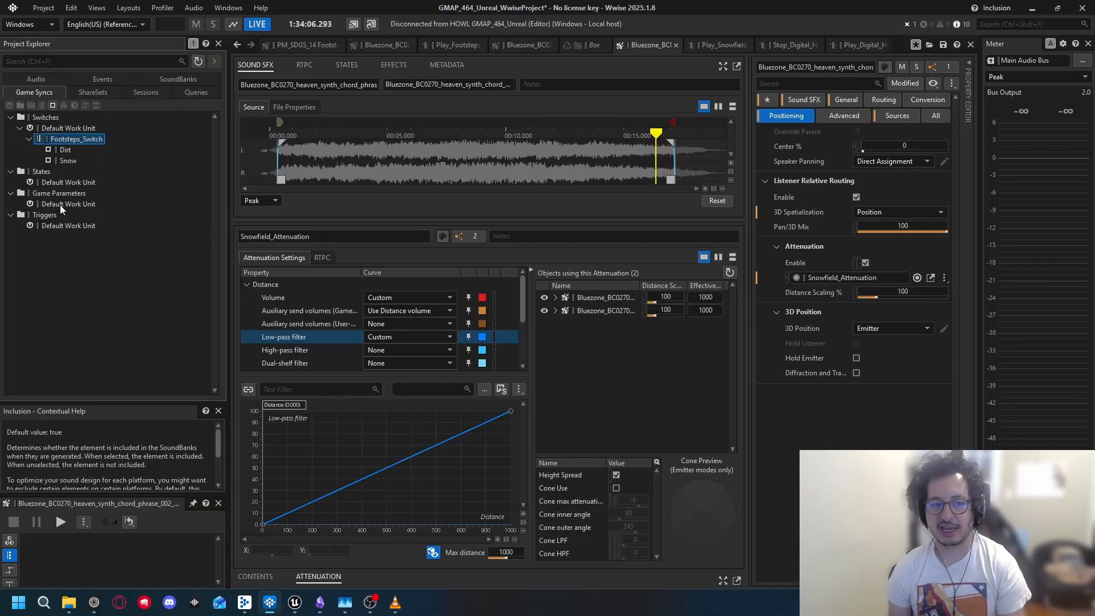
pyautogui.click(51, 182)
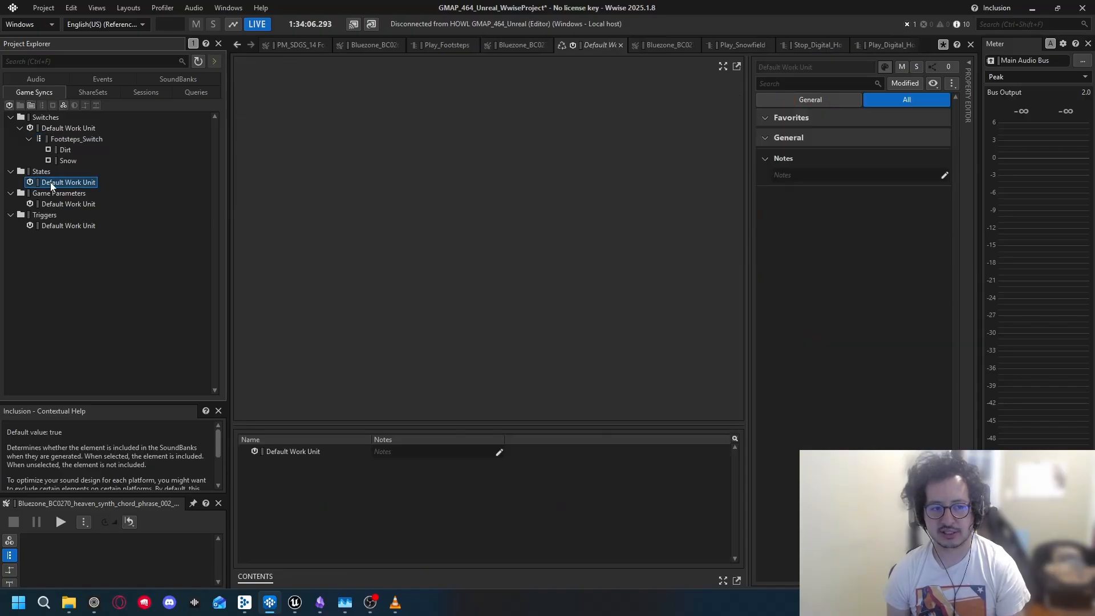
pyautogui.rightClick(55, 183)
pyautogui.moveTo(85, 190)
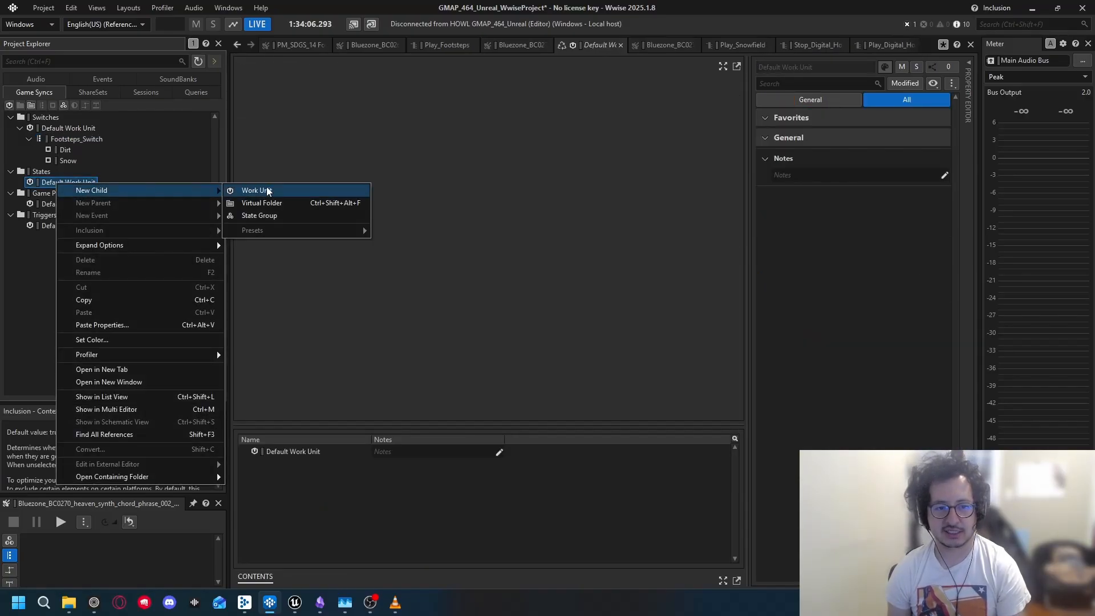
pyautogui.click(279, 214)
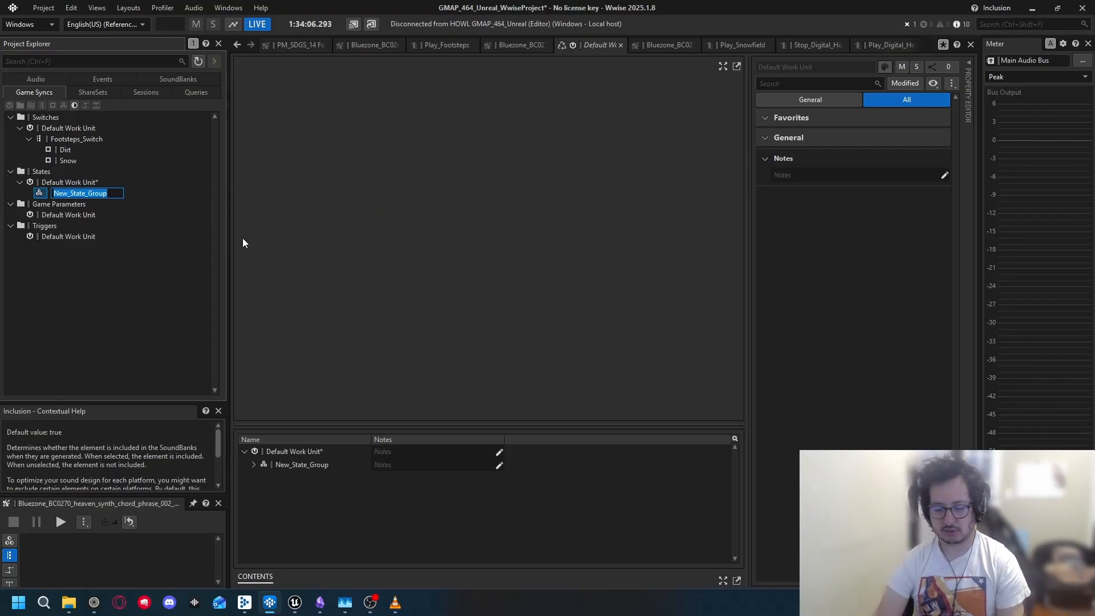
pyautogui.write('On Snow')
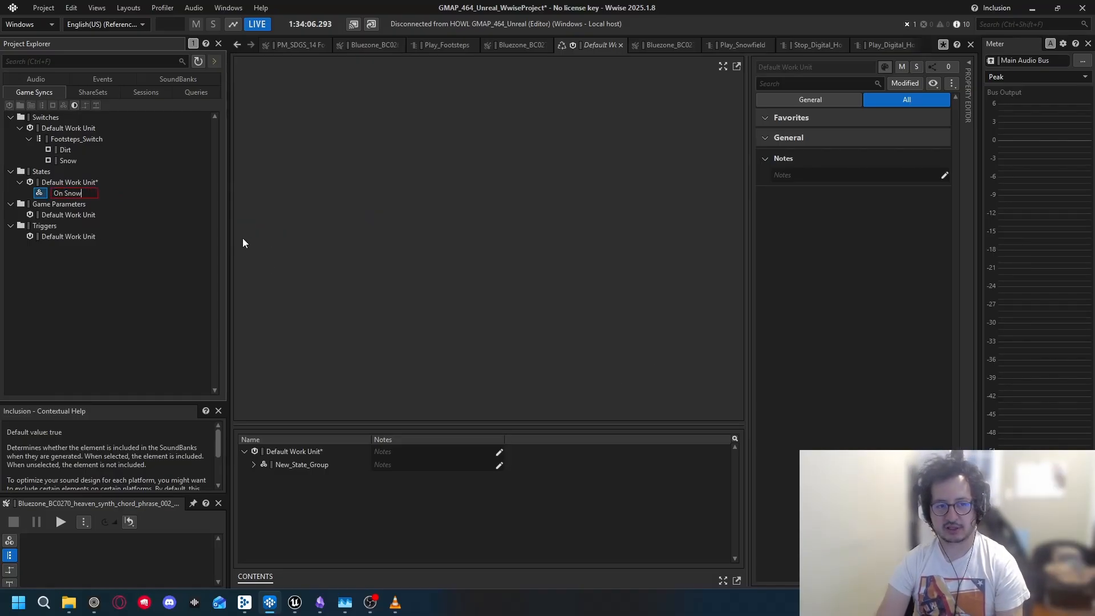
pyautogui.write('field')
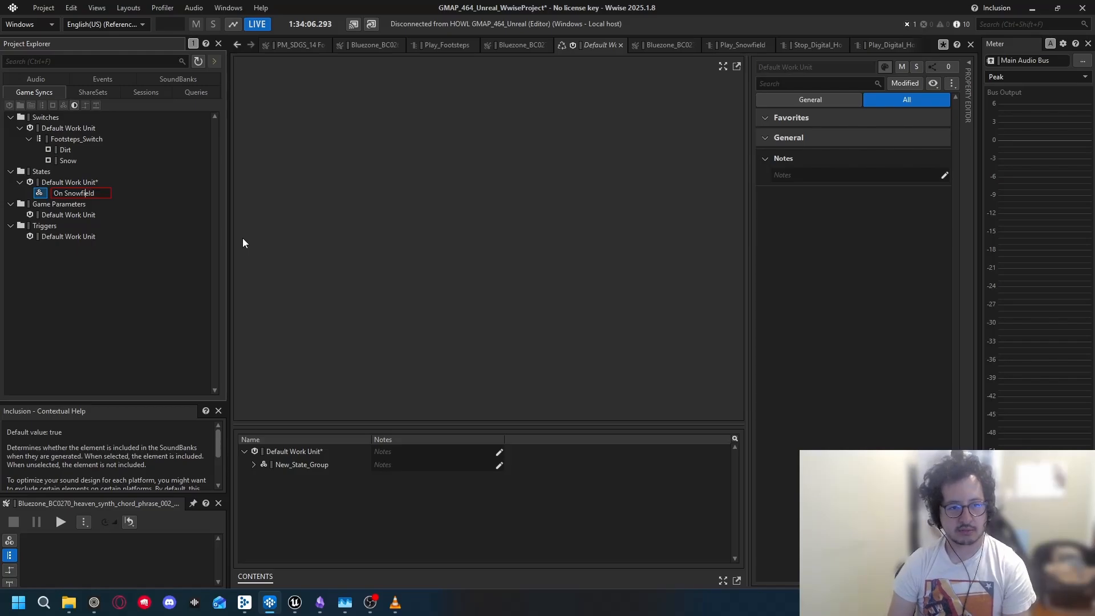
pyautogui.press('Return')
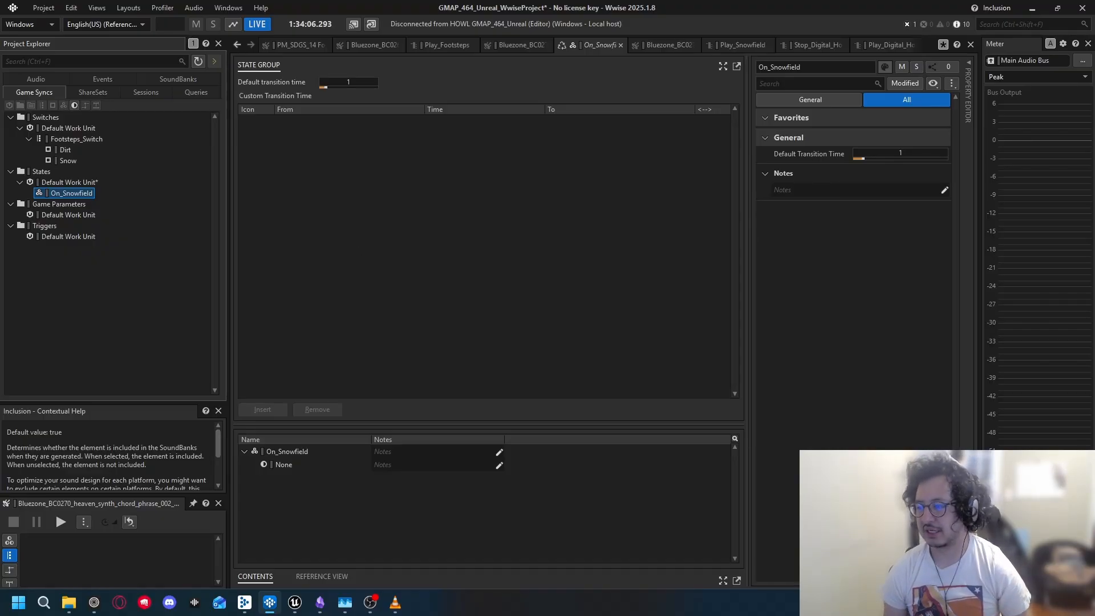
# Step: Add a state named On to the On_Snowfield state group
pyautogui.rightClick(65, 194)
pyautogui.moveTo(104, 204)
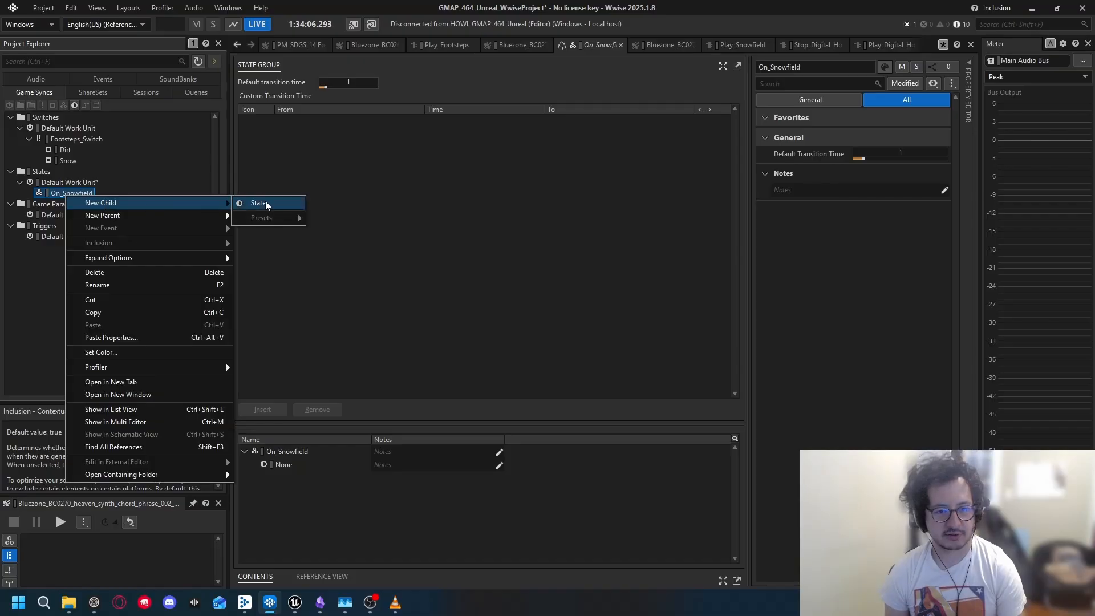
pyautogui.click(265, 203)
pyautogui.write('On')
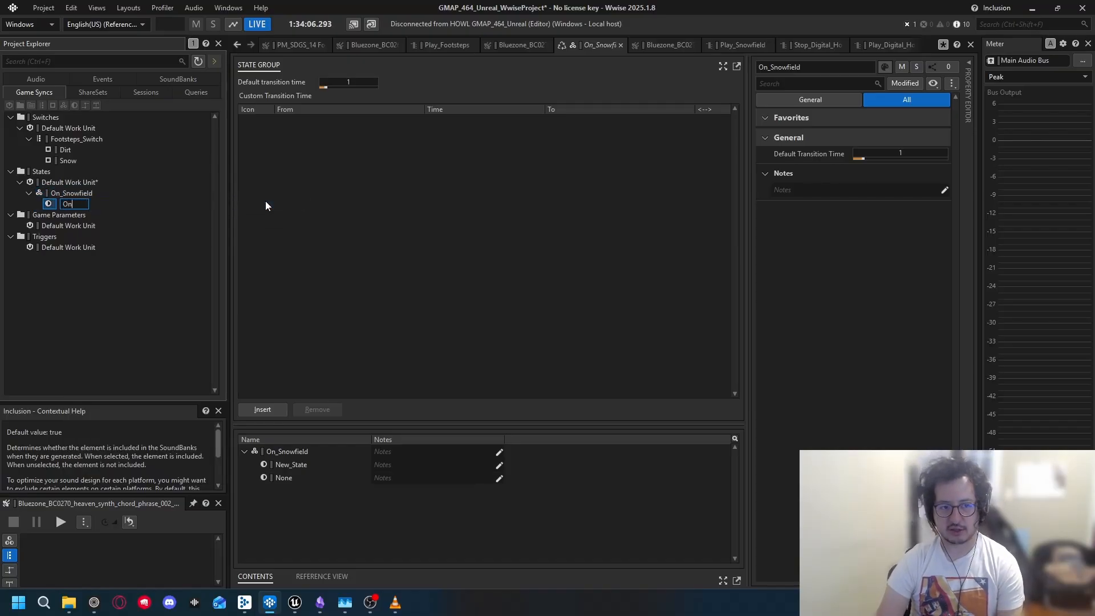
pyautogui.press('Return')
# Step: Add a second state named Off to the On_Snowfield state group and save the project
pyautogui.click(72, 193)
pyautogui.rightClick(73, 193)
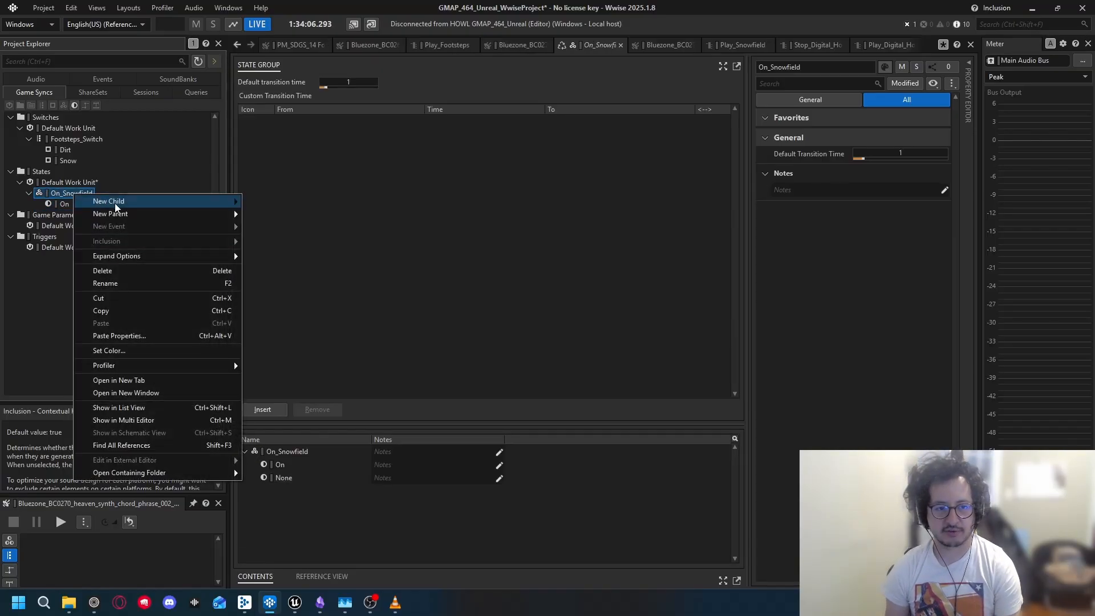
pyautogui.moveTo(166, 200)
pyautogui.click(252, 200)
pyautogui.write('Off')
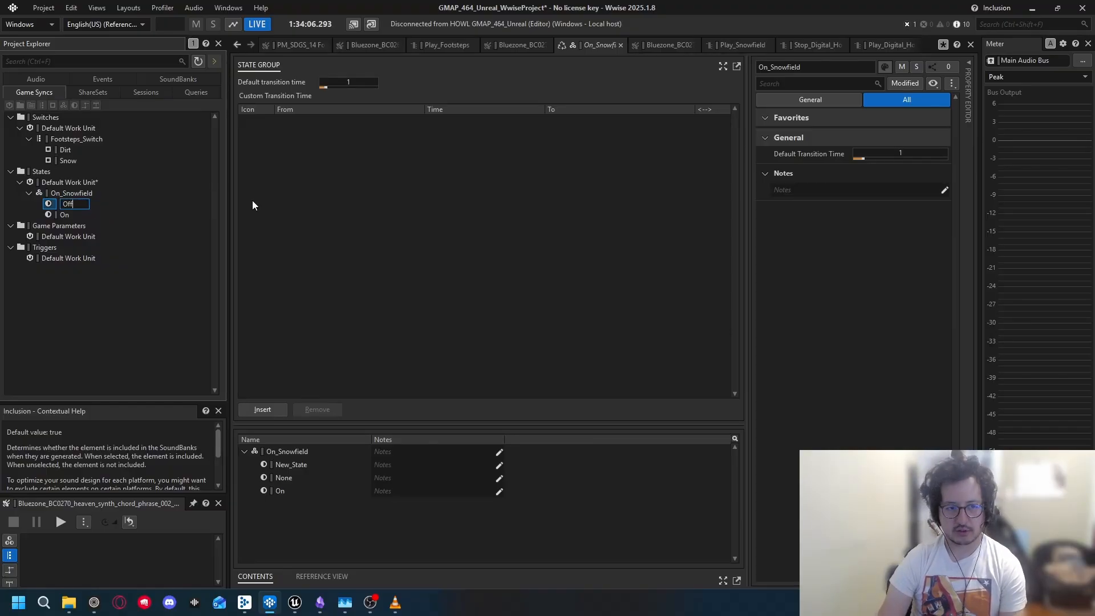
pyautogui.press('Return')
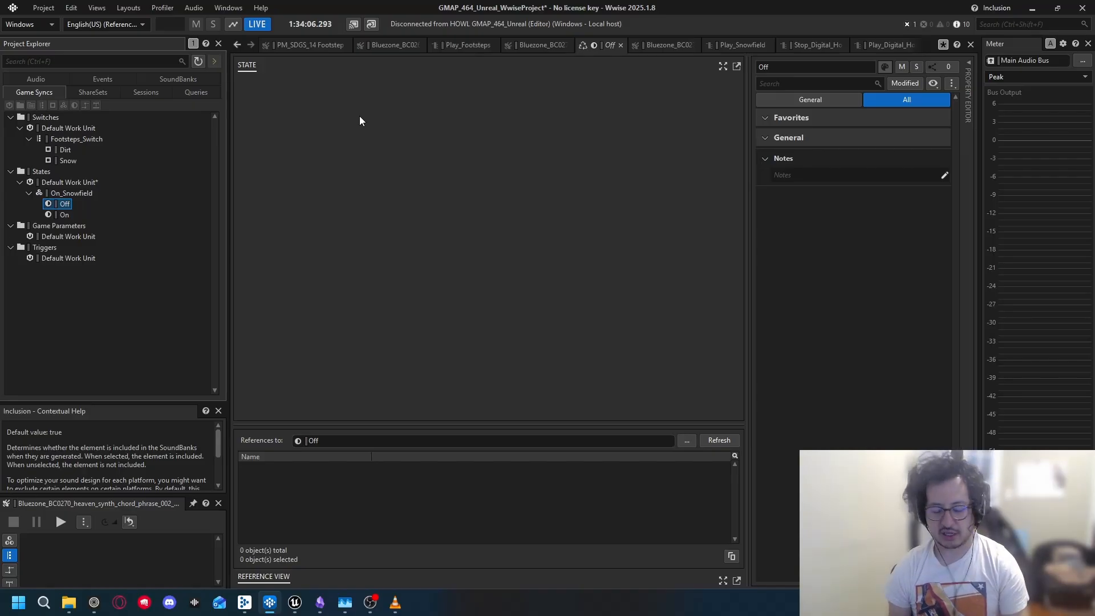
pyautogui.hotkey('ctrl', 's')
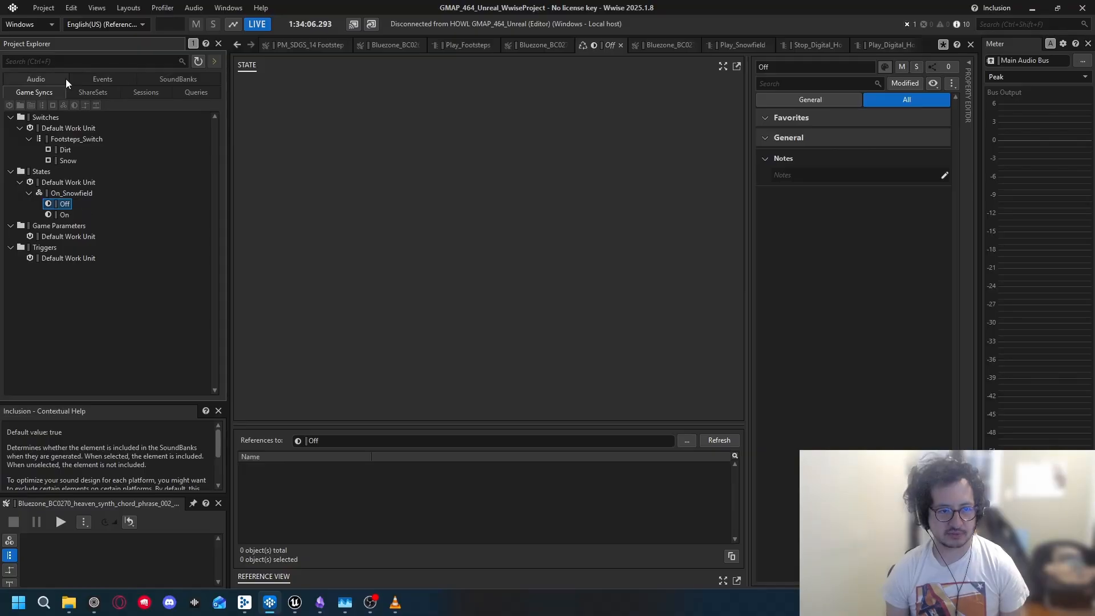
# Step: Add the On_Snowfield state group to the States settings of the Bluezone_BC0270_heaven_synth_atmosphere_004 sound in the Snowfield folder
pyautogui.click(37, 79)
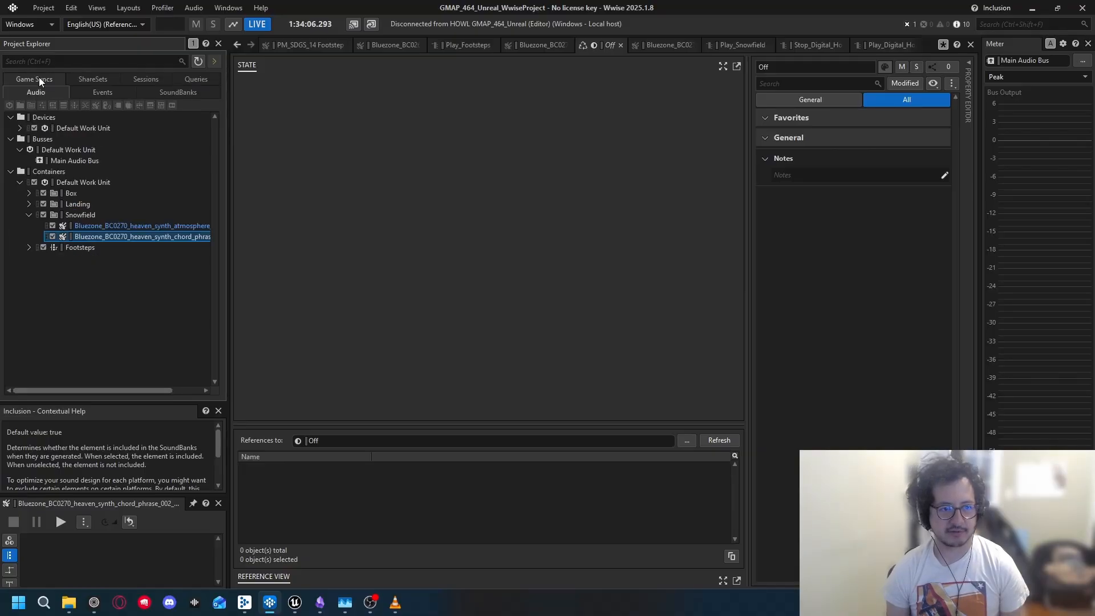
pyautogui.click(114, 227)
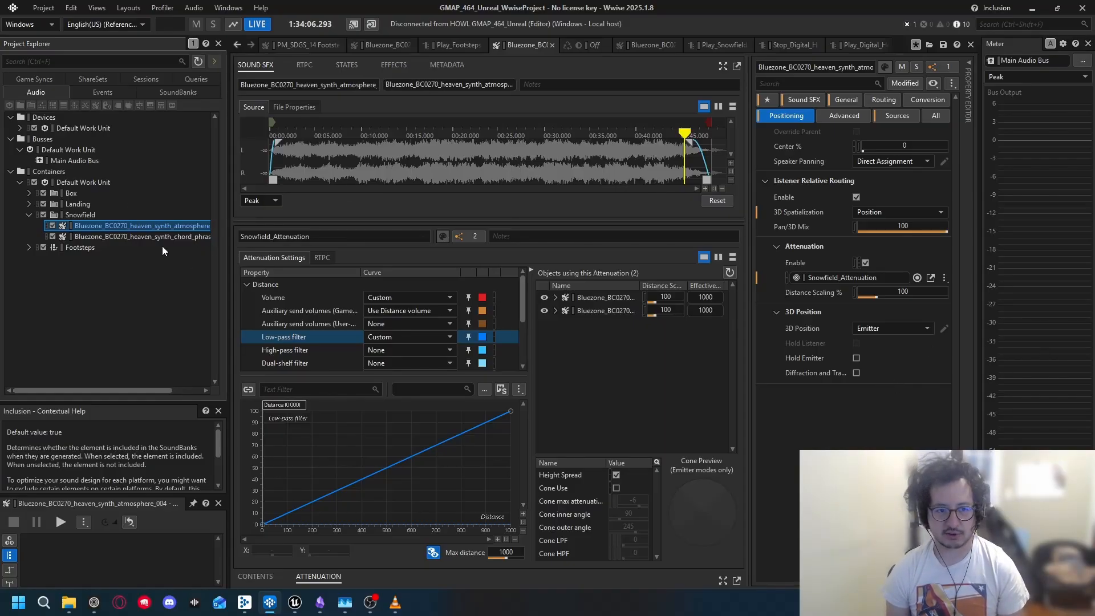
pyautogui.click(152, 235)
pyautogui.click(154, 226)
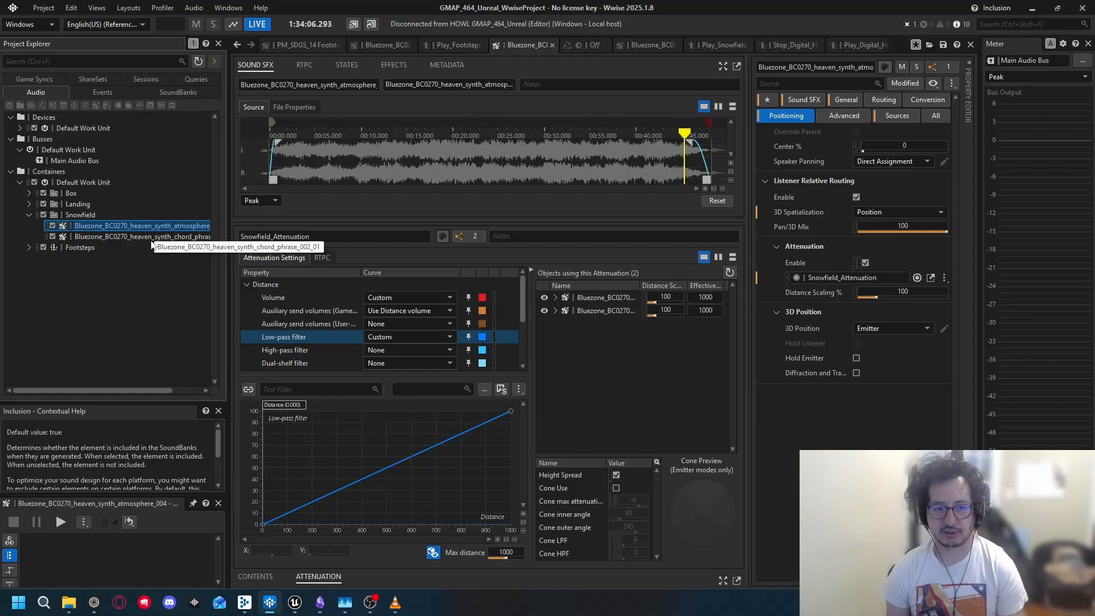
pyautogui.click(339, 66)
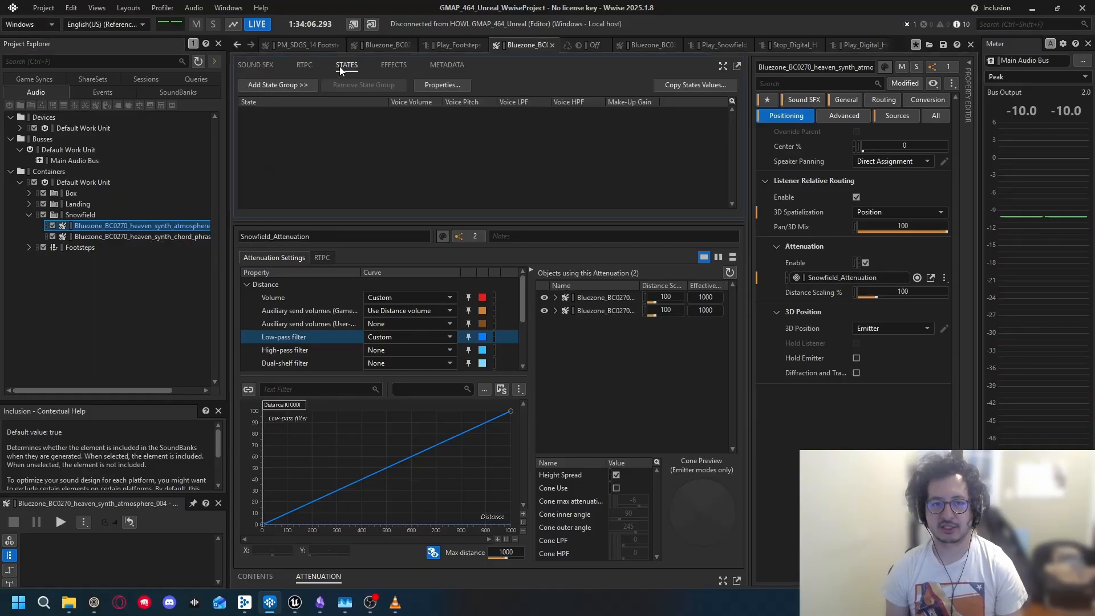
pyautogui.click(282, 85)
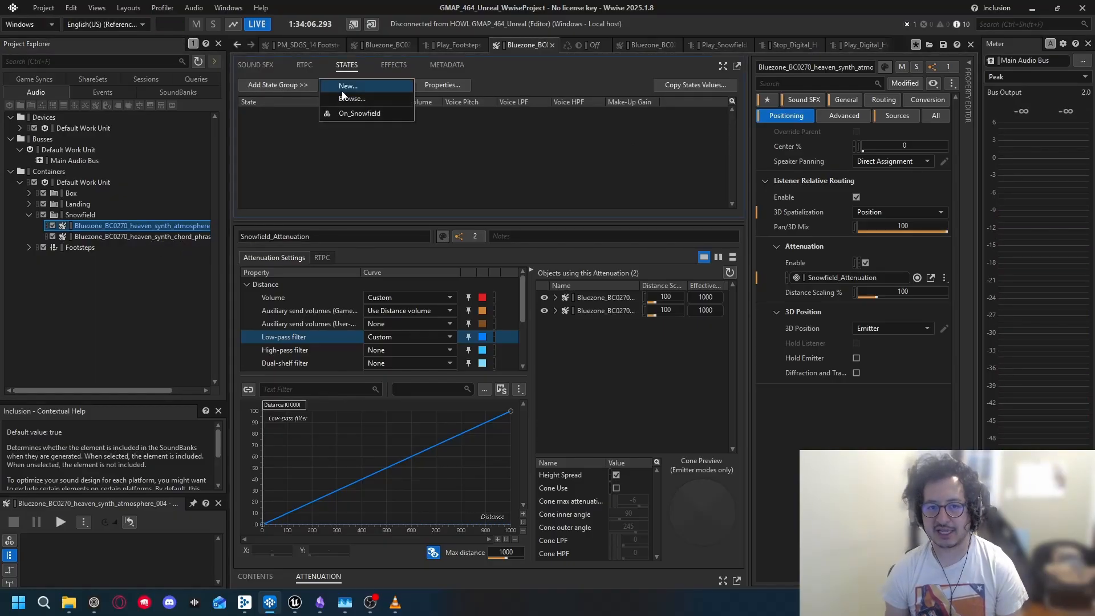
pyautogui.click(353, 114)
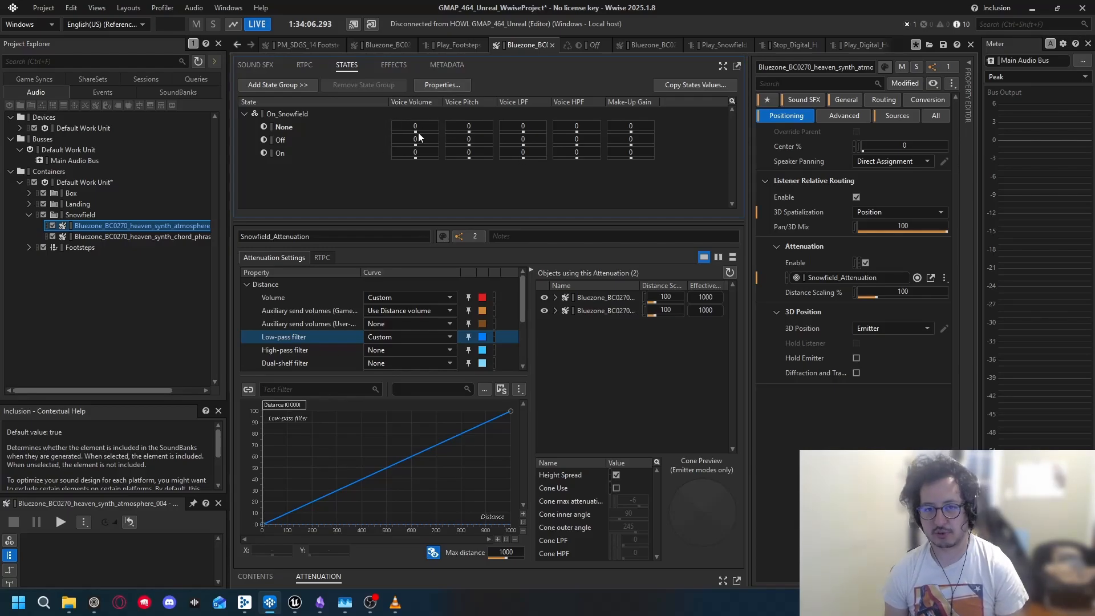
# Step: Preview the heaven synth atmosphere sound and set its Voice Volume to -108 for the On state
pyautogui.click(98, 235)
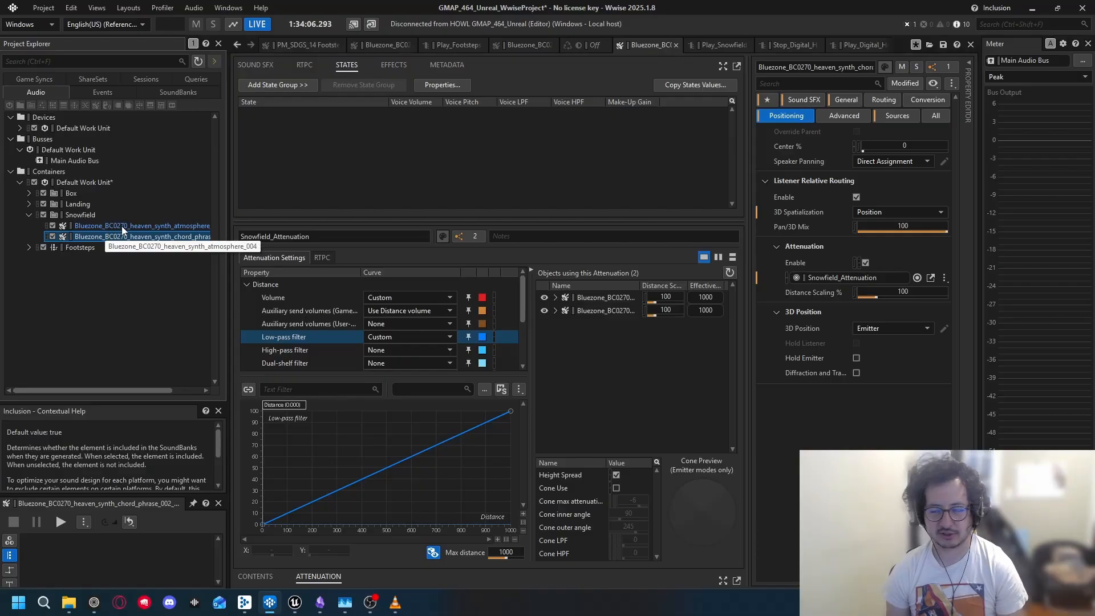
pyautogui.click(122, 226)
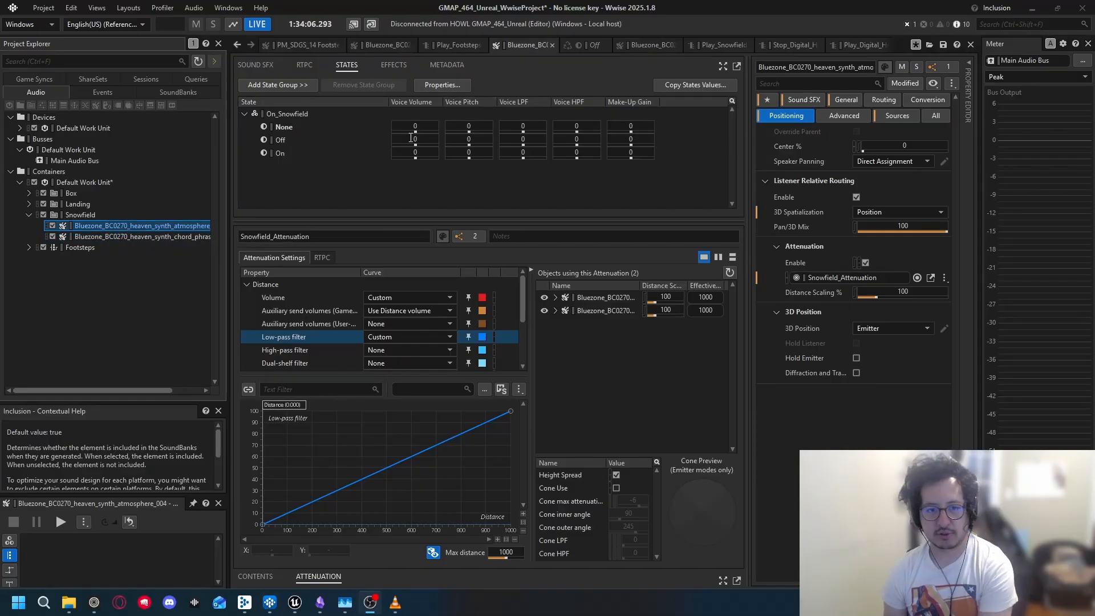
pyautogui.click(91, 225)
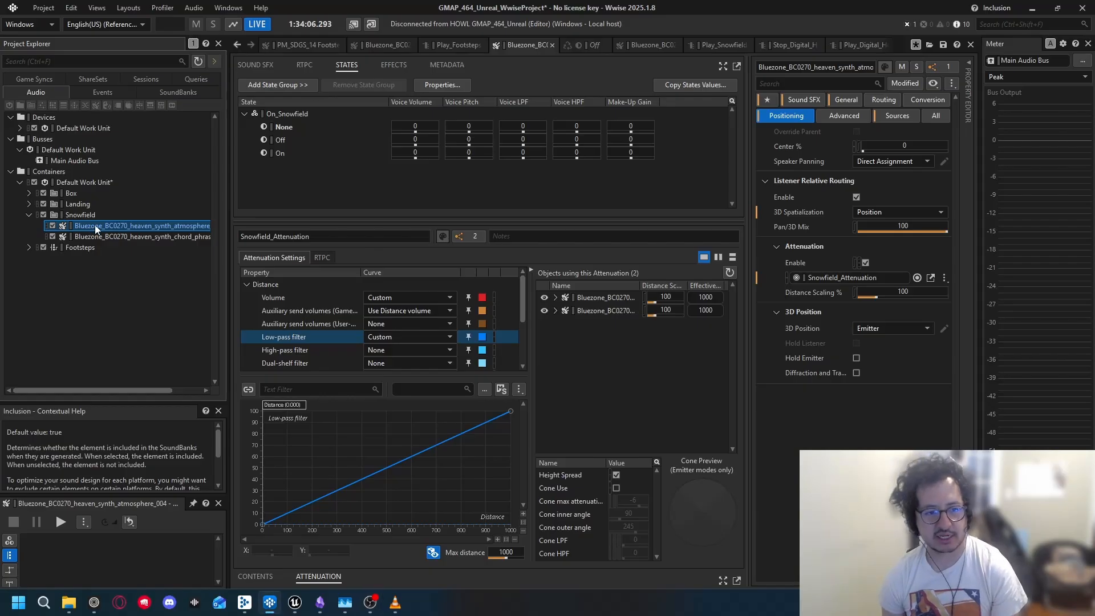
pyautogui.press('space')
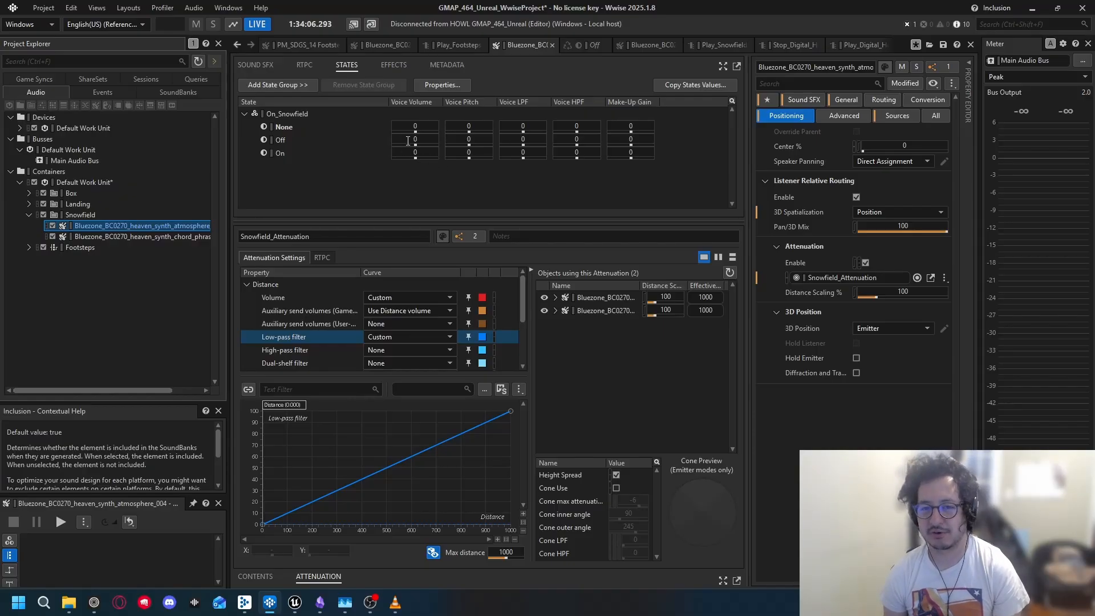
pyautogui.moveTo(415, 159); pyautogui.dragTo(252, 198)
# Step: Add the On_Snowfield state group to the heaven synth chord phrase sound and set its Off state's Voice Volume to -108
pyautogui.click(167, 237)
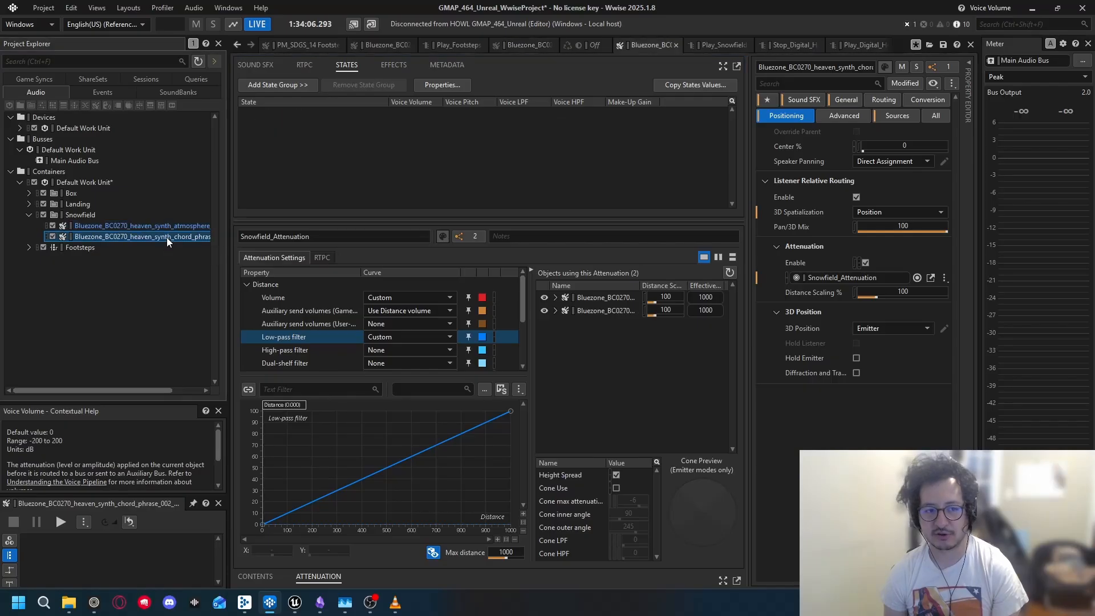
pyautogui.click(297, 86)
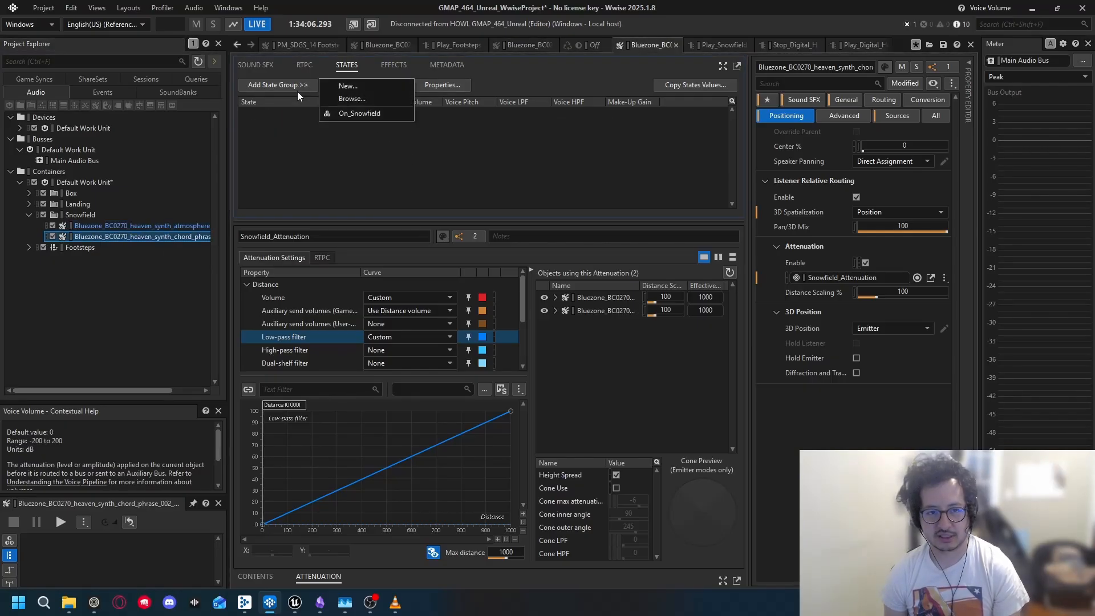
pyautogui.click(368, 114)
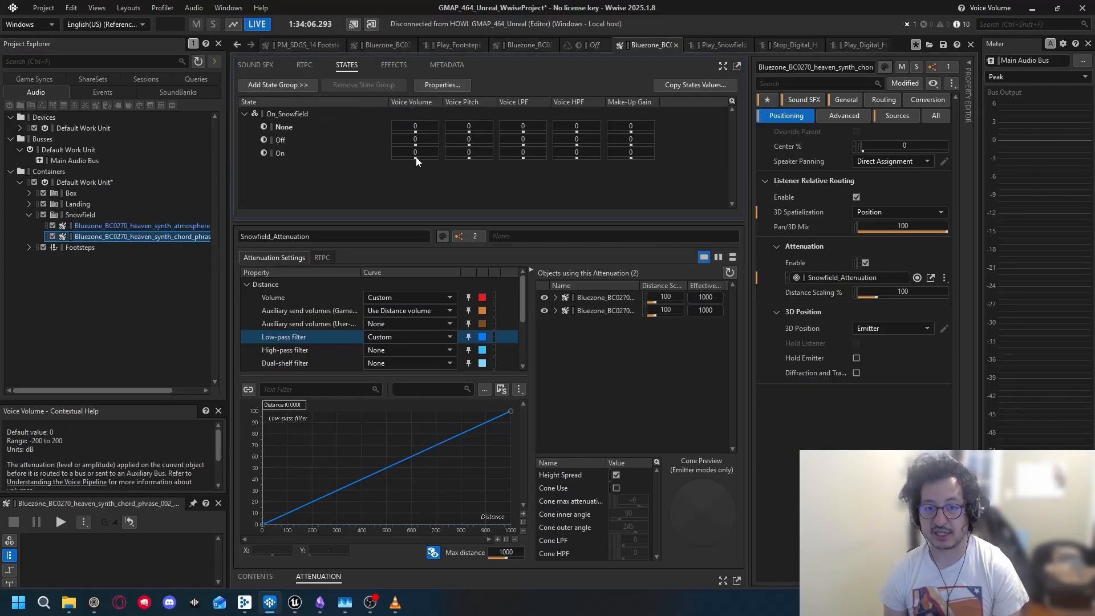
pyautogui.moveTo(415, 145); pyautogui.dragTo(359, 151)
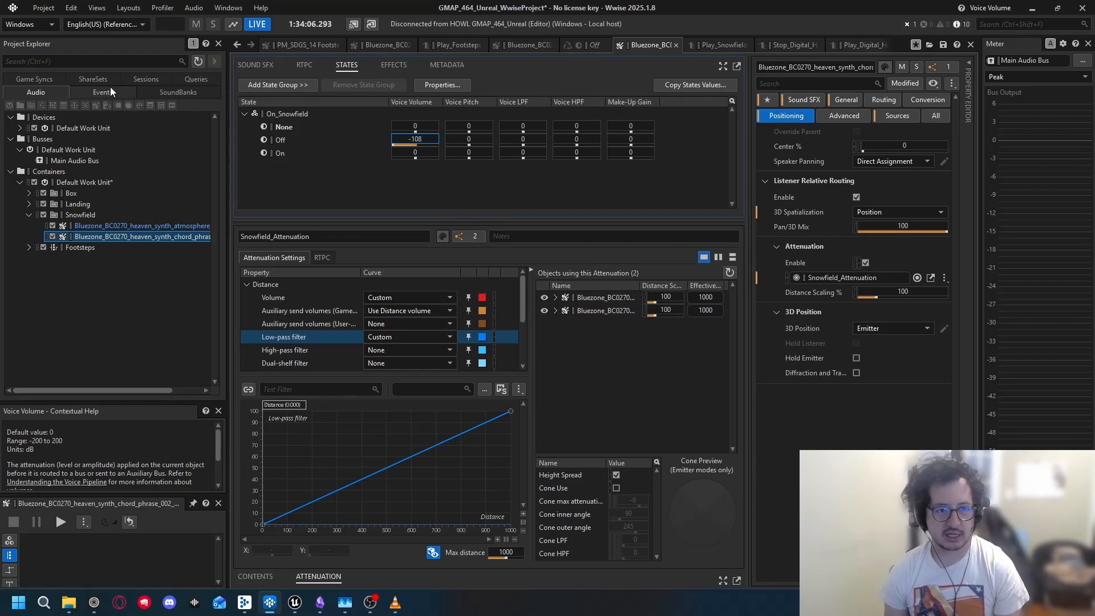
pyautogui.click(142, 222)
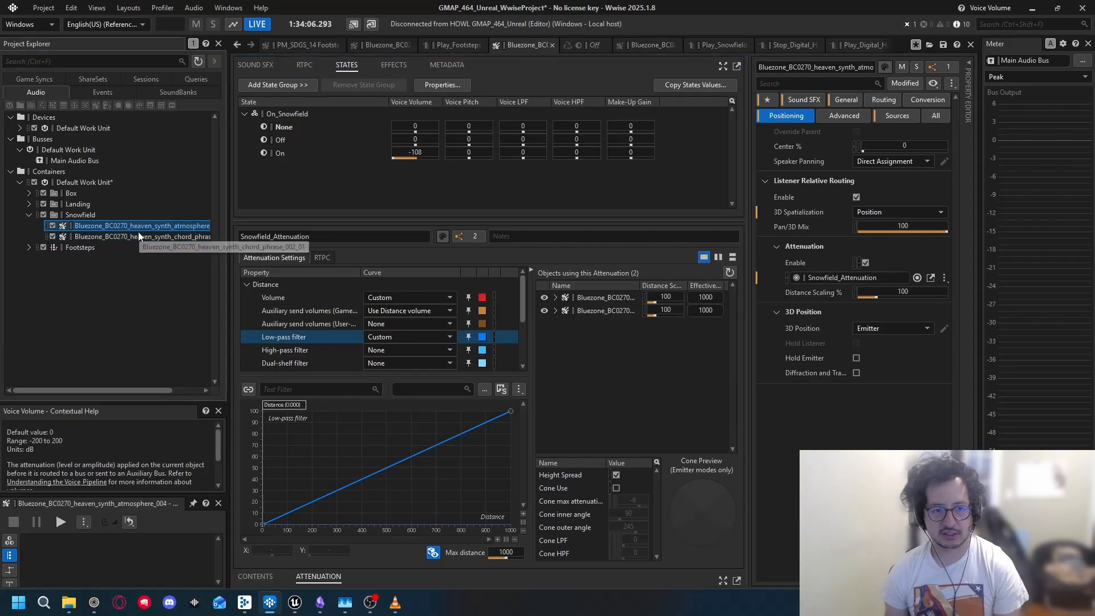
pyautogui.click(138, 238)
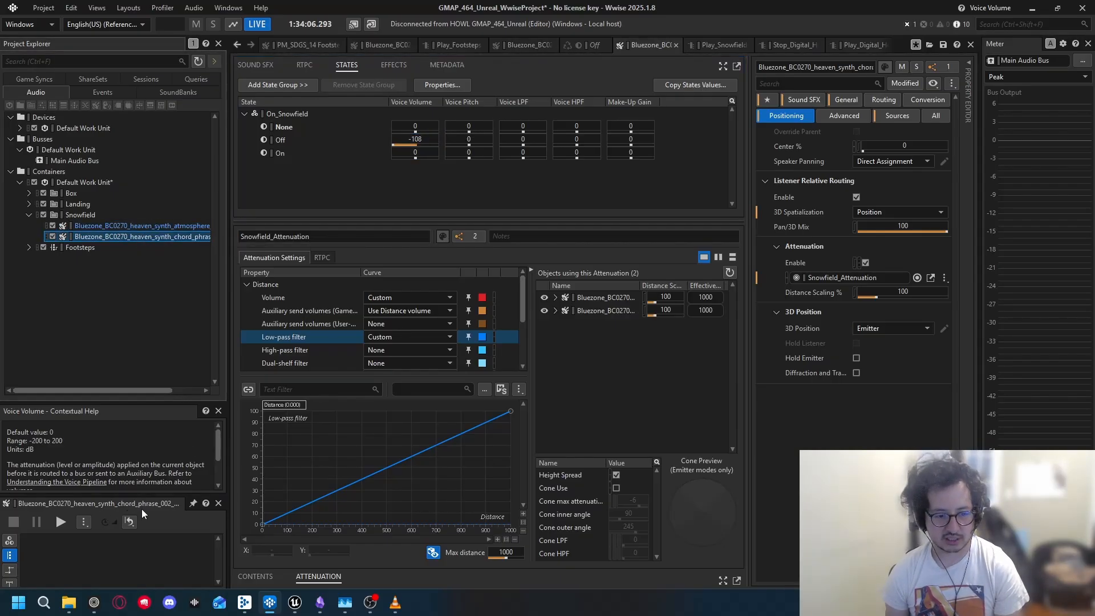
# Step: Enlarge the Transport Control, display its states for the Play_Snowfield event, and start playing the event
pyautogui.moveTo(181, 494); pyautogui.dragTo(183, 457)
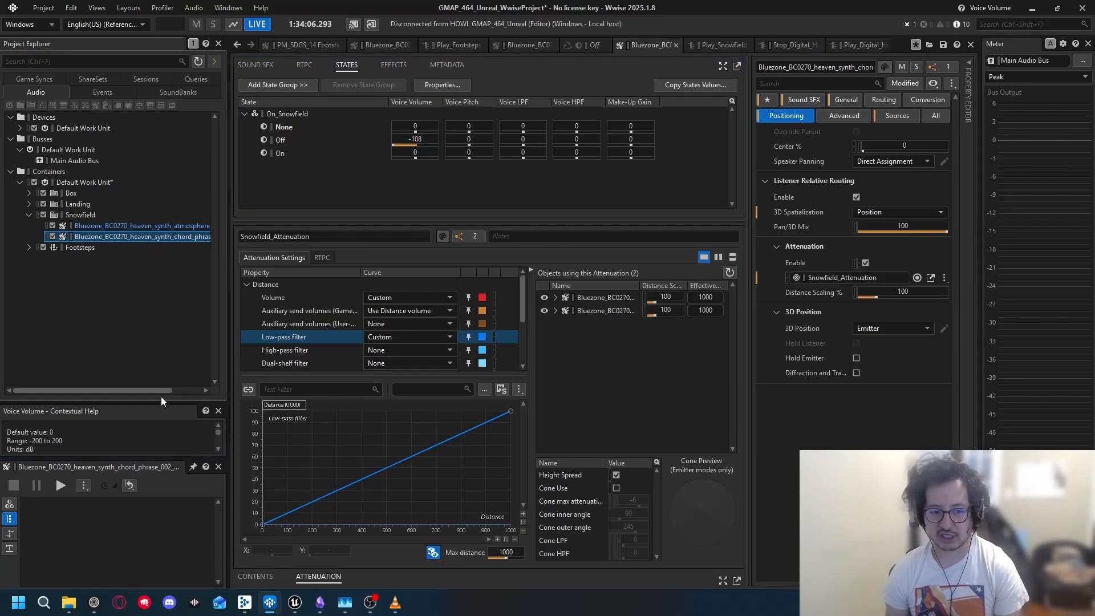
pyautogui.moveTo(159, 402); pyautogui.dragTo(170, 365)
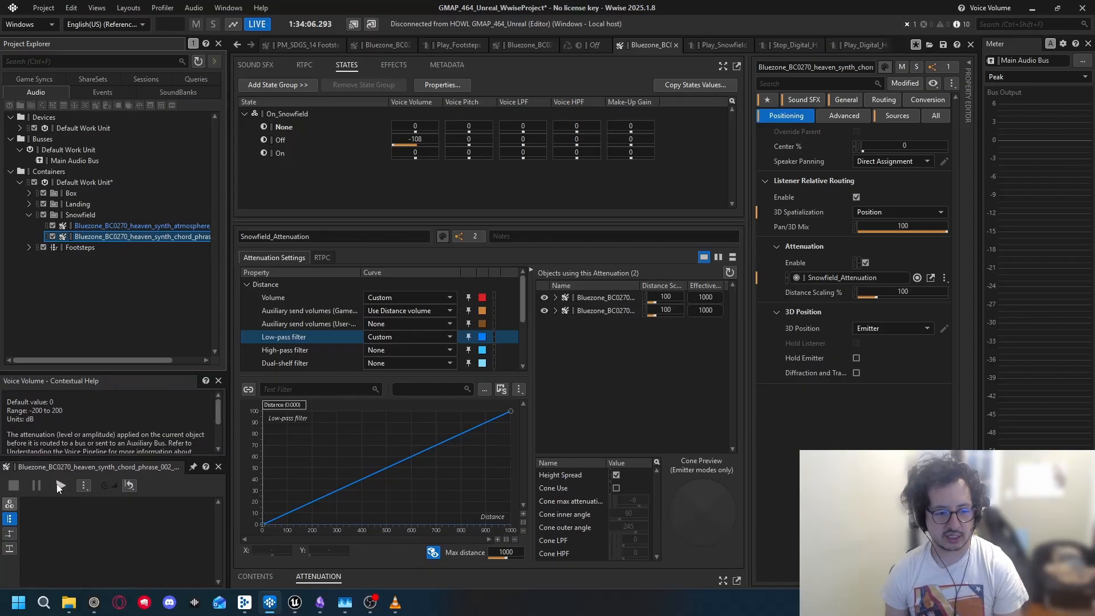
pyautogui.click(103, 92)
pyautogui.click(100, 193)
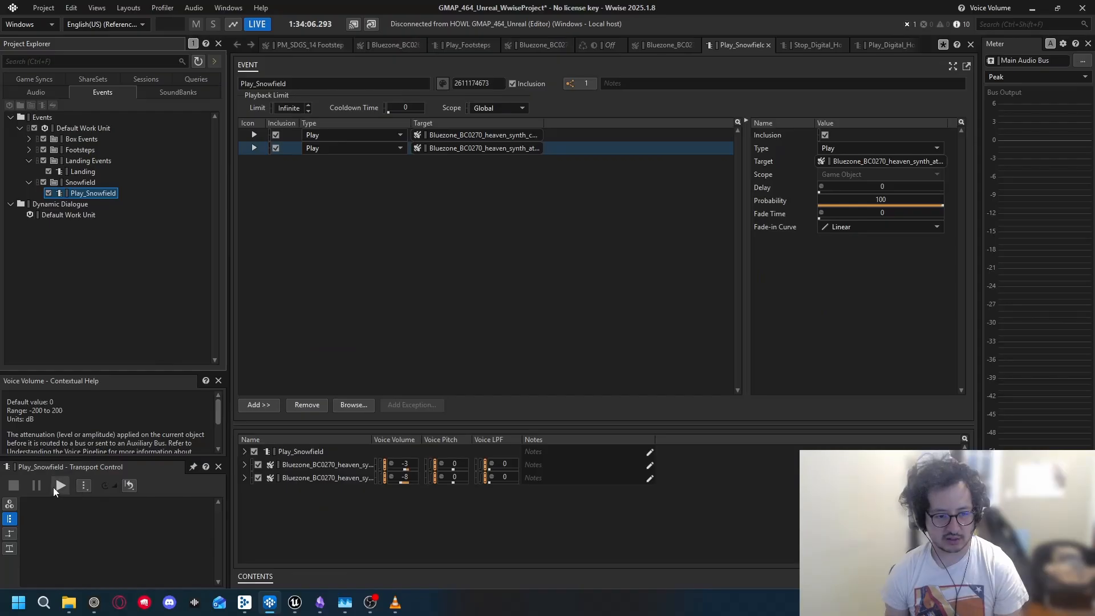
pyautogui.click(10, 504)
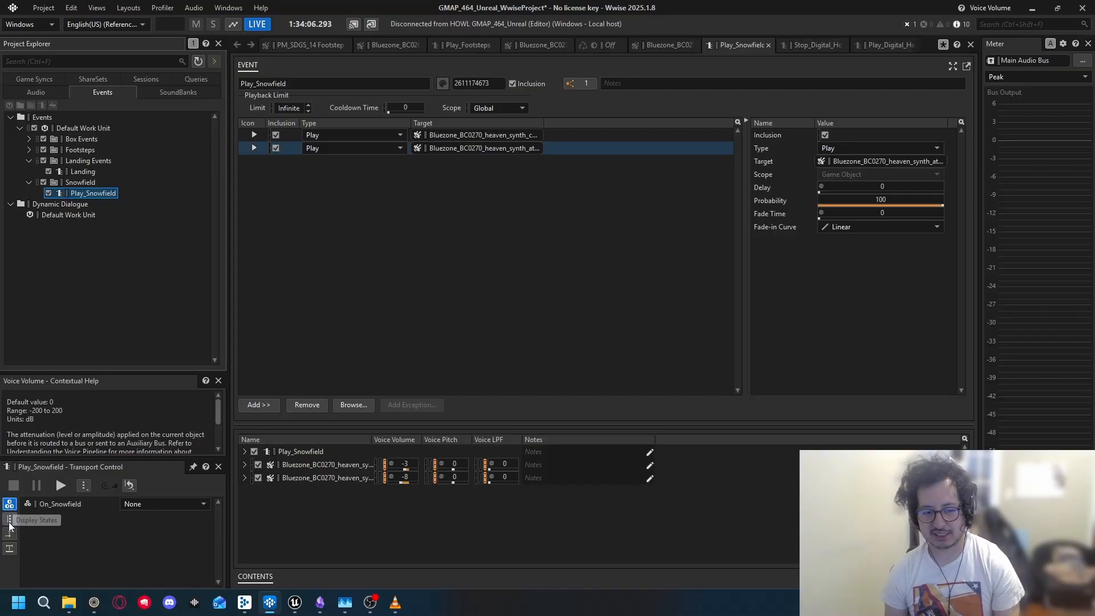
pyautogui.click(9, 518)
pyautogui.click(9, 504)
pyautogui.press('space')
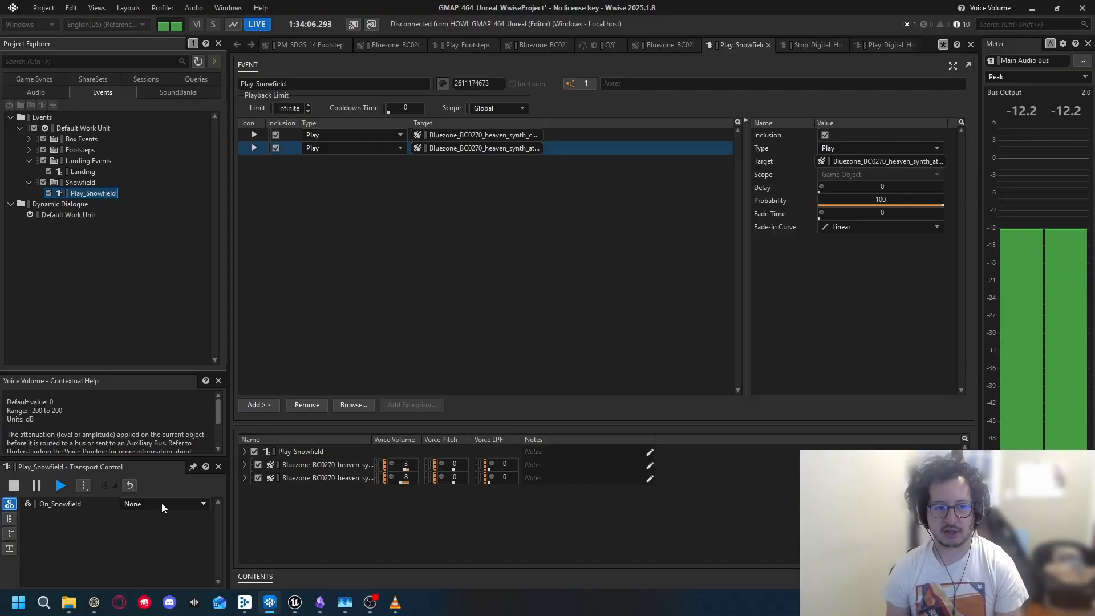
# Step: Switch On_Snowfield repeatedly between Off and On during Play_Snowfield playback to compare the two sounds, ending on On
pyautogui.click(163, 503)
pyautogui.click(140, 525)
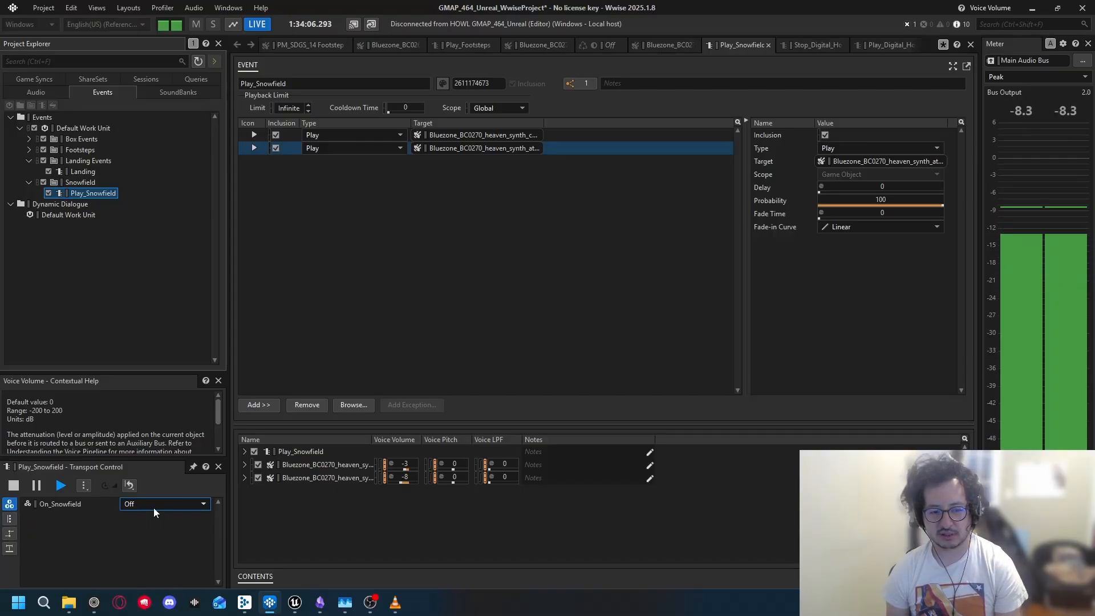
pyautogui.click(159, 505)
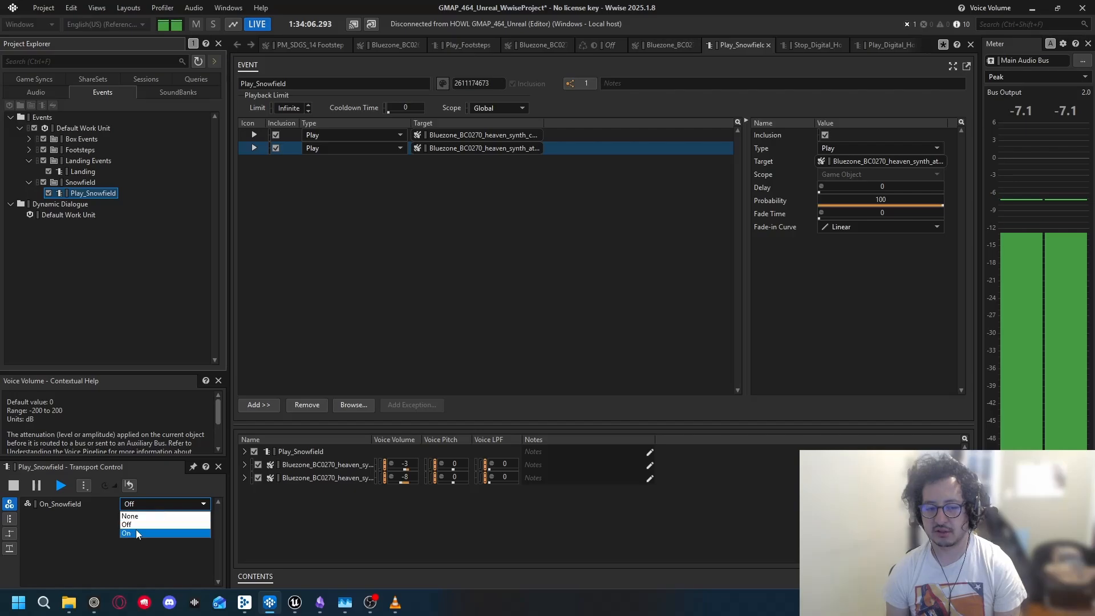
pyautogui.click(135, 532)
pyautogui.click(148, 502)
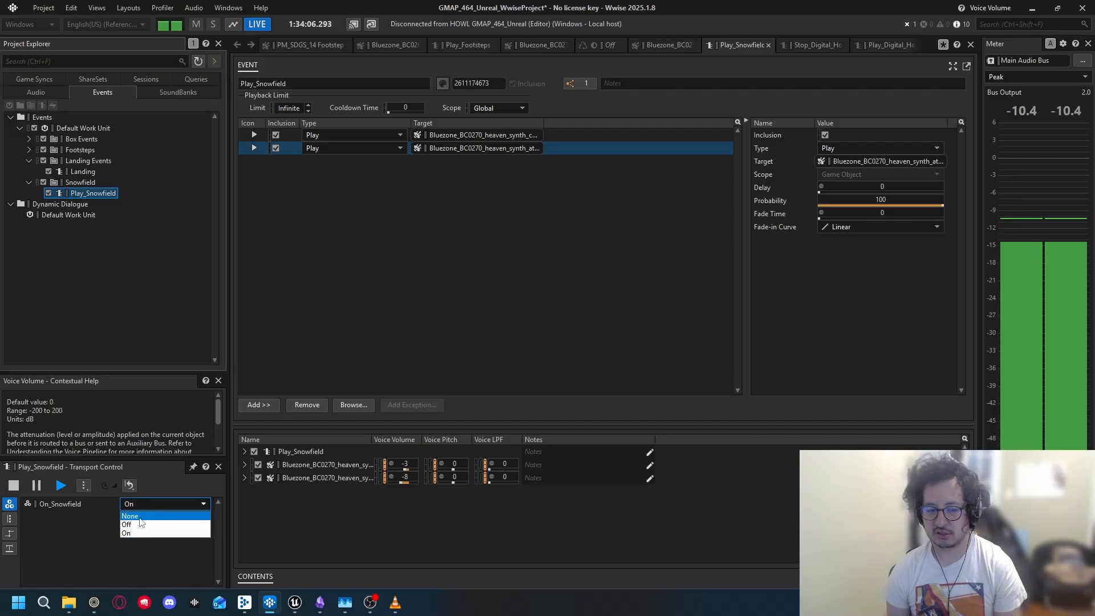
pyautogui.click(135, 521)
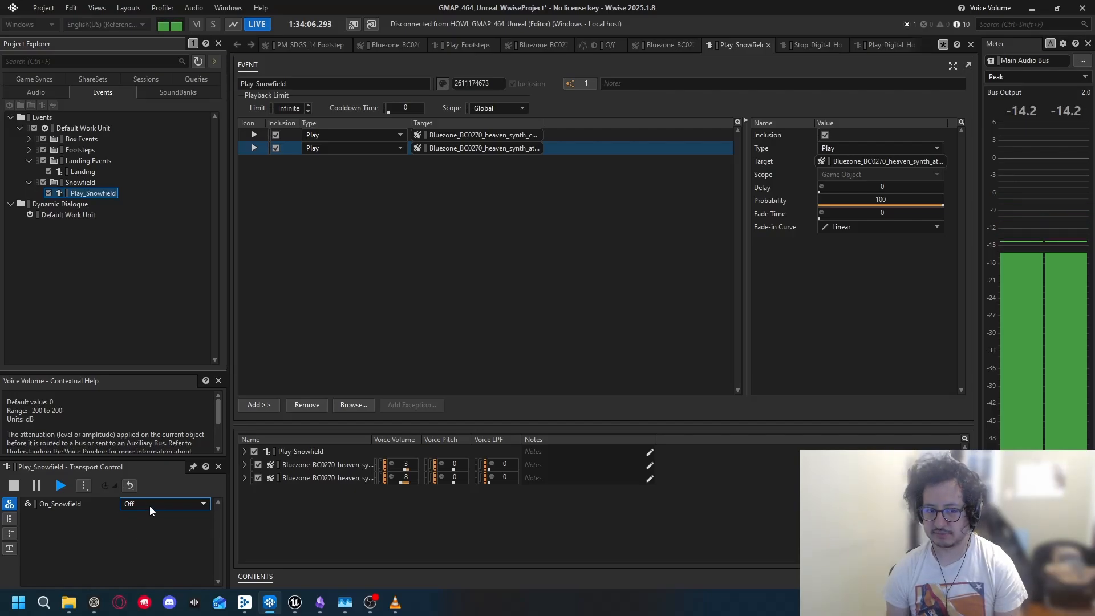
pyautogui.click(150, 505)
pyautogui.click(141, 530)
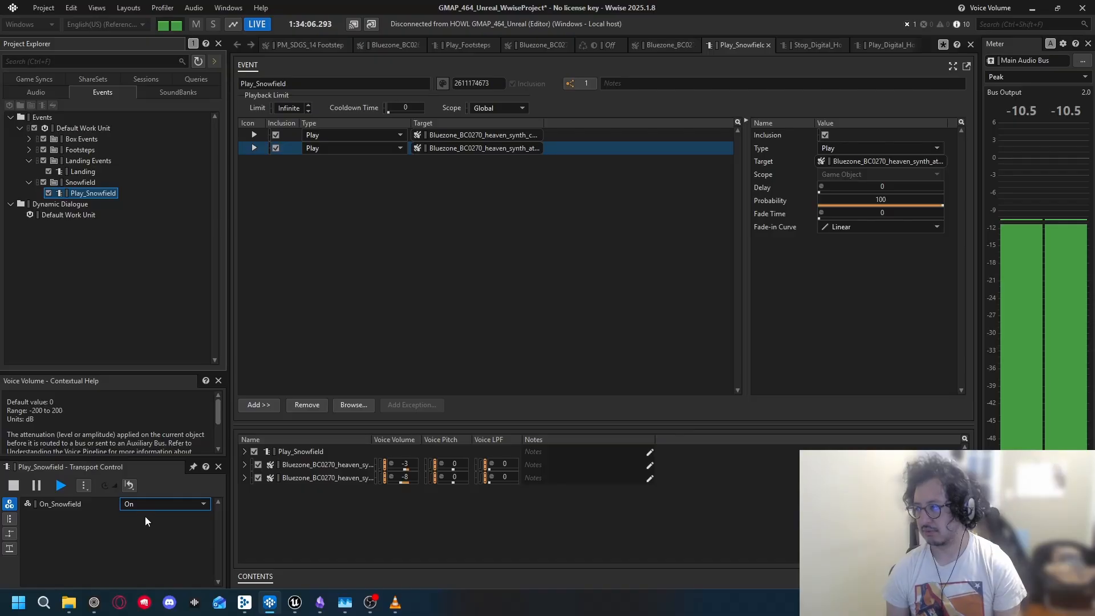
pyautogui.click(147, 505)
pyautogui.click(140, 525)
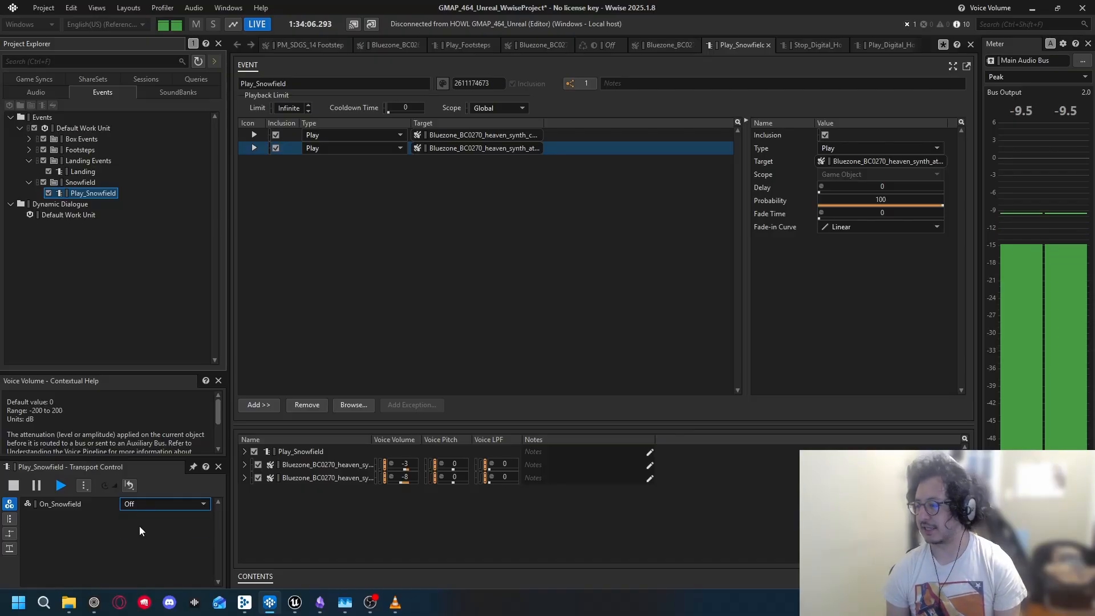
pyautogui.click(148, 505)
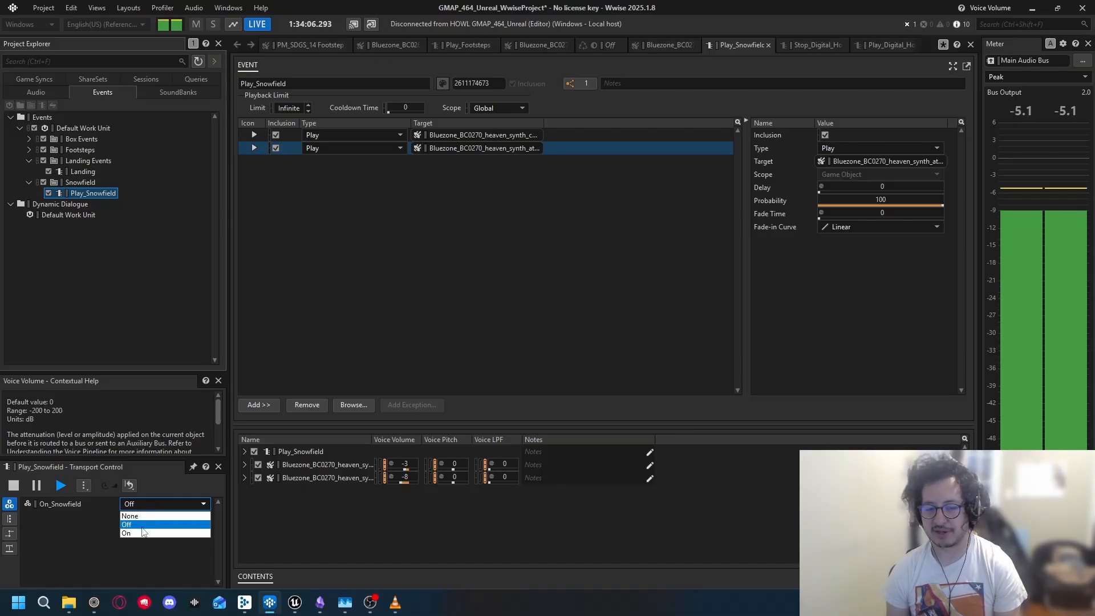
pyautogui.click(140, 531)
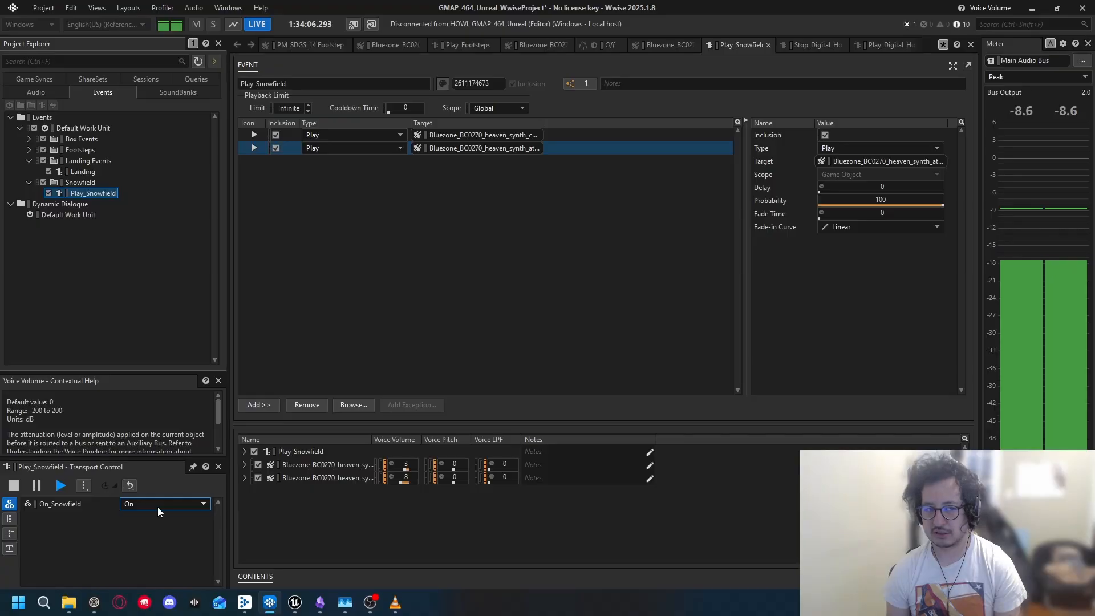
# Step: Set the None state's Voice Volume to -108 for both the heaven synth atmosphere and chord phrase sounds
pyautogui.click(45, 93)
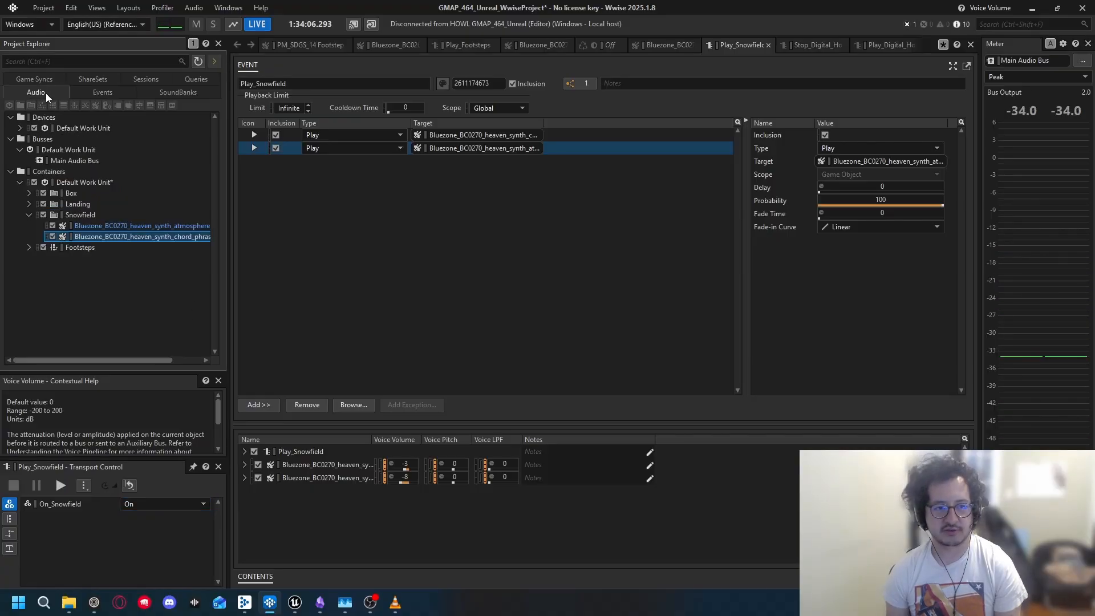
pyautogui.click(116, 226)
pyautogui.moveTo(410, 132); pyautogui.dragTo(254, 171)
pyautogui.click(142, 237)
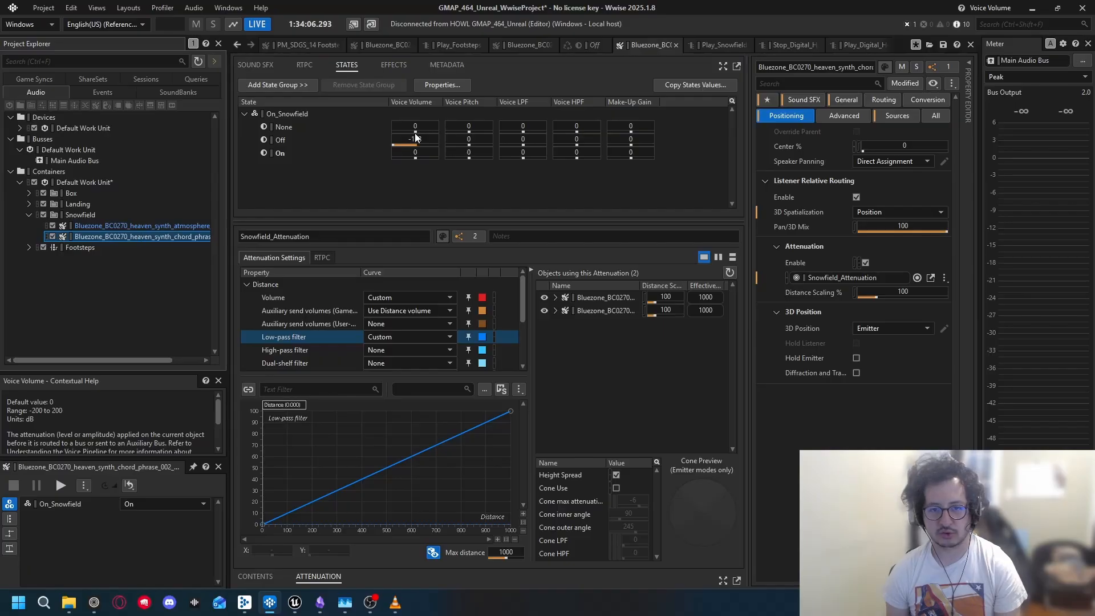
pyautogui.moveTo(415, 132); pyautogui.dragTo(352, 144)
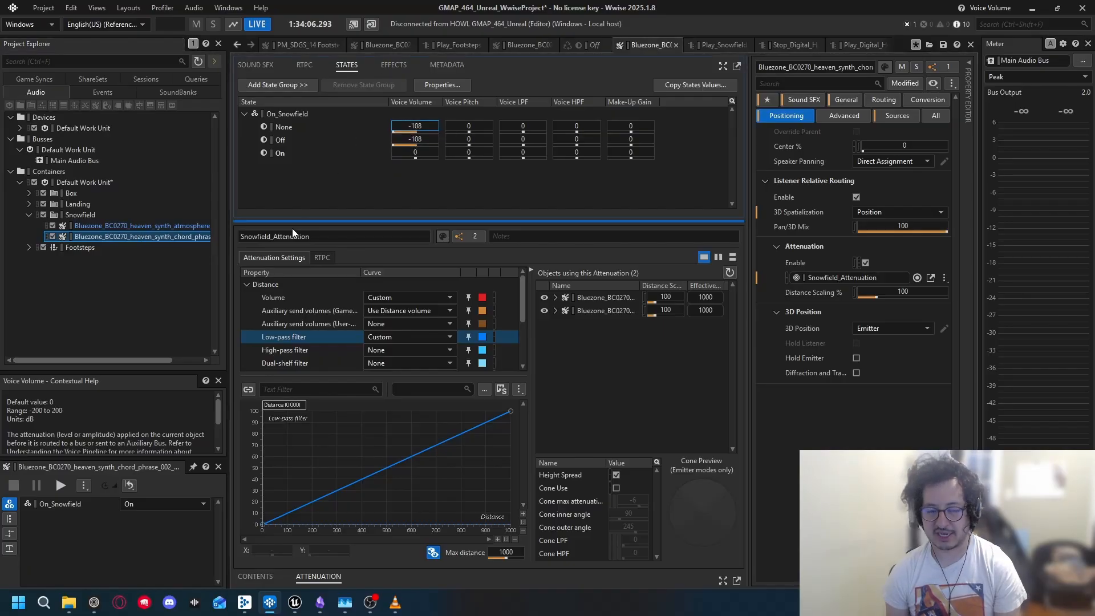
# Step: Set On_Snowfield to None for playback, then play the Play_Snowfield event and open it in the editor
pyautogui.click(135, 504)
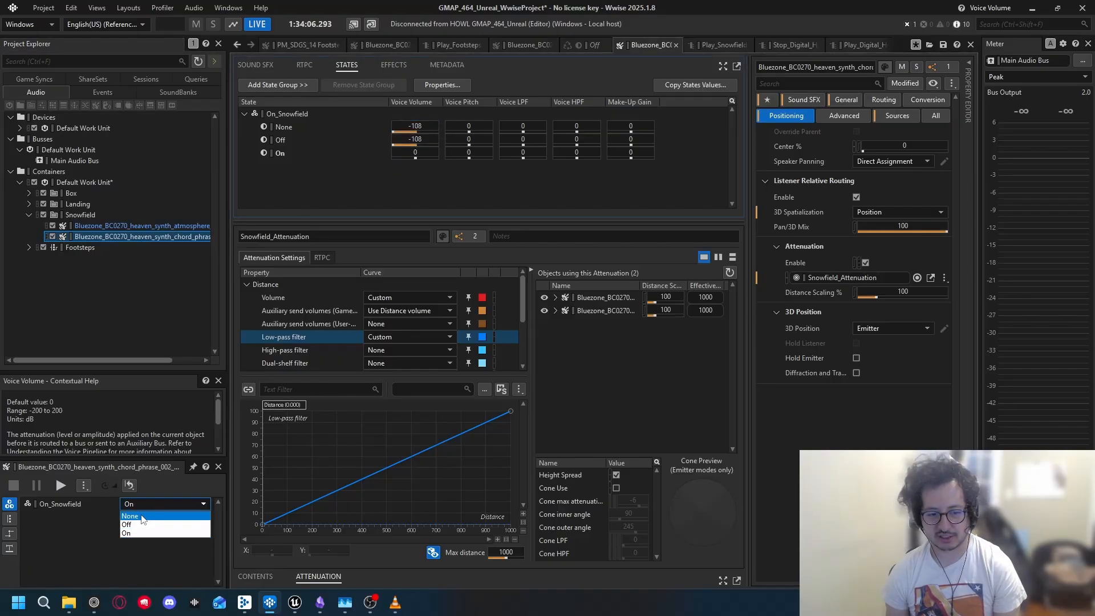
pyautogui.click(144, 519)
pyautogui.click(102, 92)
pyautogui.click(91, 193)
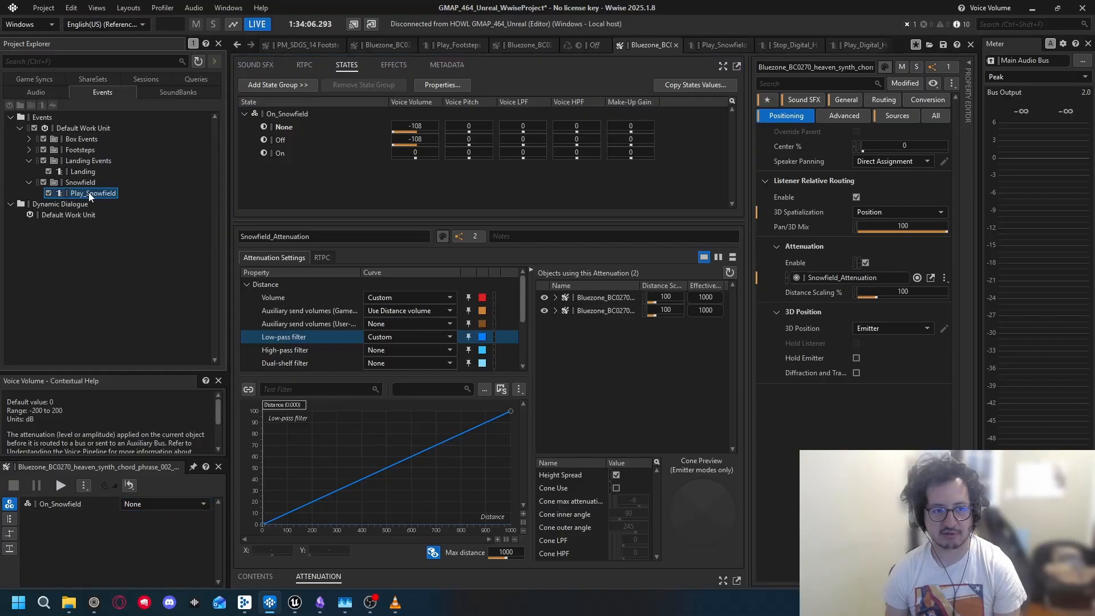
pyautogui.press('space')
pyautogui.doubleClick(86, 191)
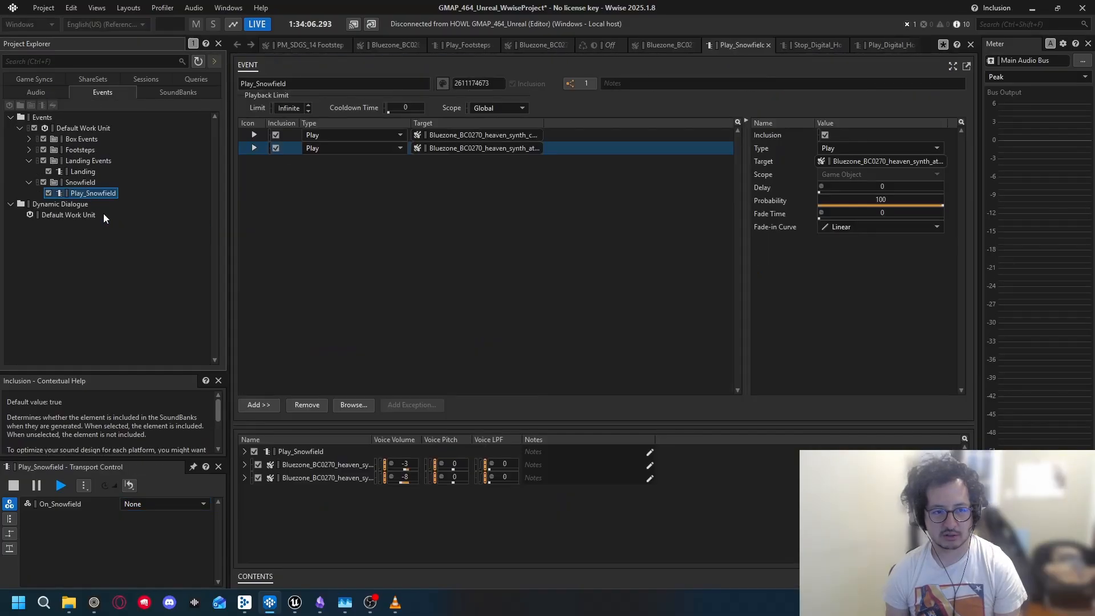
# Step: Switch On_Snowfield among Off, On and None during Play_Snowfield playback to compare the states, ending on None
pyautogui.click(152, 504)
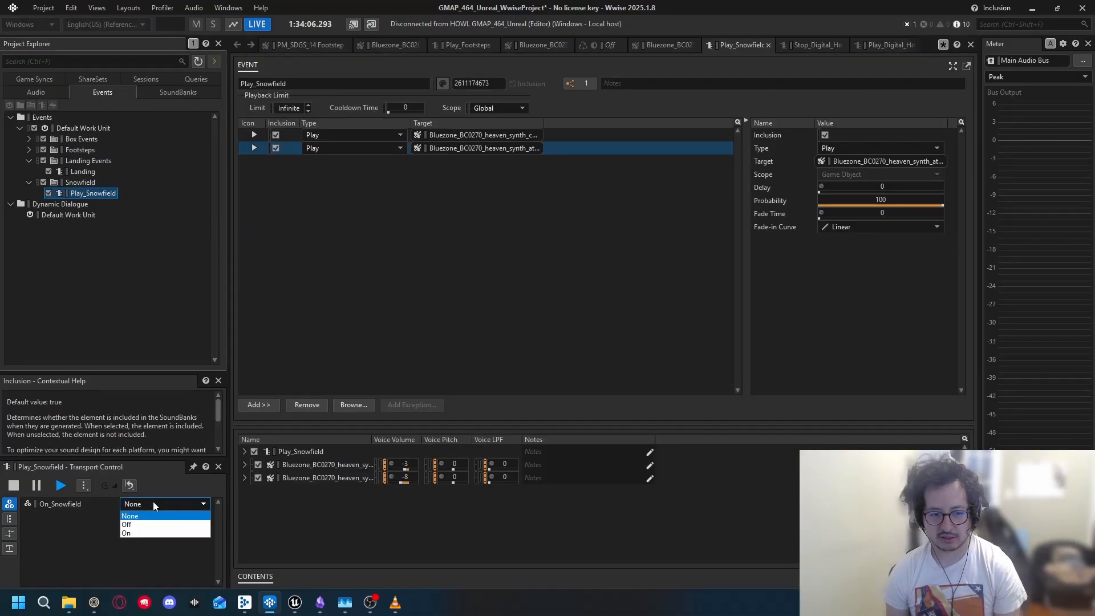
pyautogui.click(149, 524)
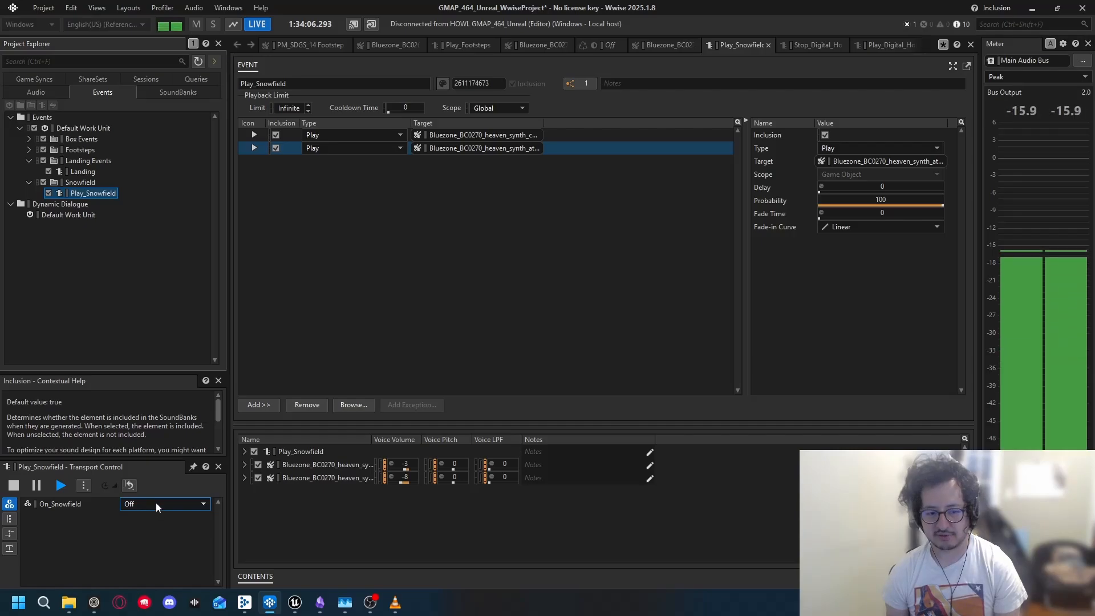
pyautogui.click(156, 504)
pyautogui.click(149, 533)
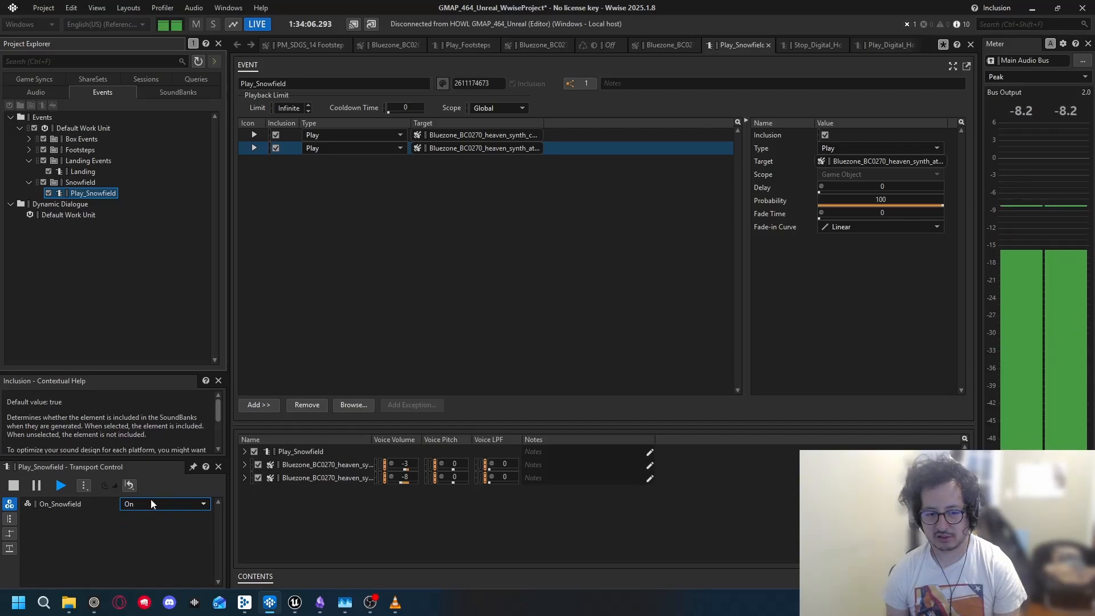
pyautogui.click(150, 502)
pyautogui.click(140, 516)
pyautogui.click(148, 504)
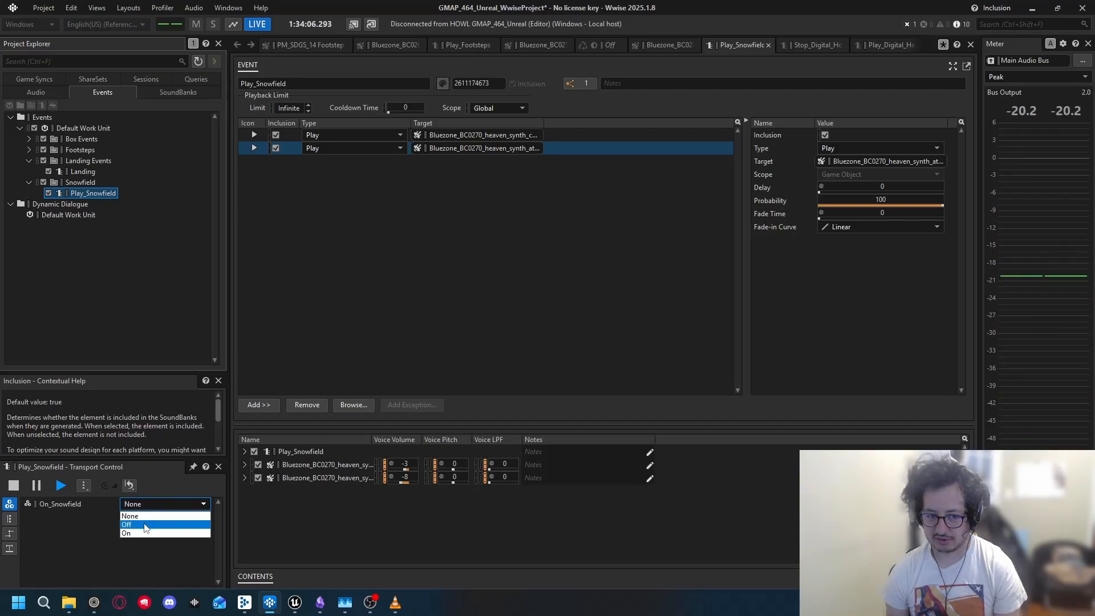
pyautogui.click(150, 523)
pyautogui.click(147, 504)
pyautogui.click(141, 516)
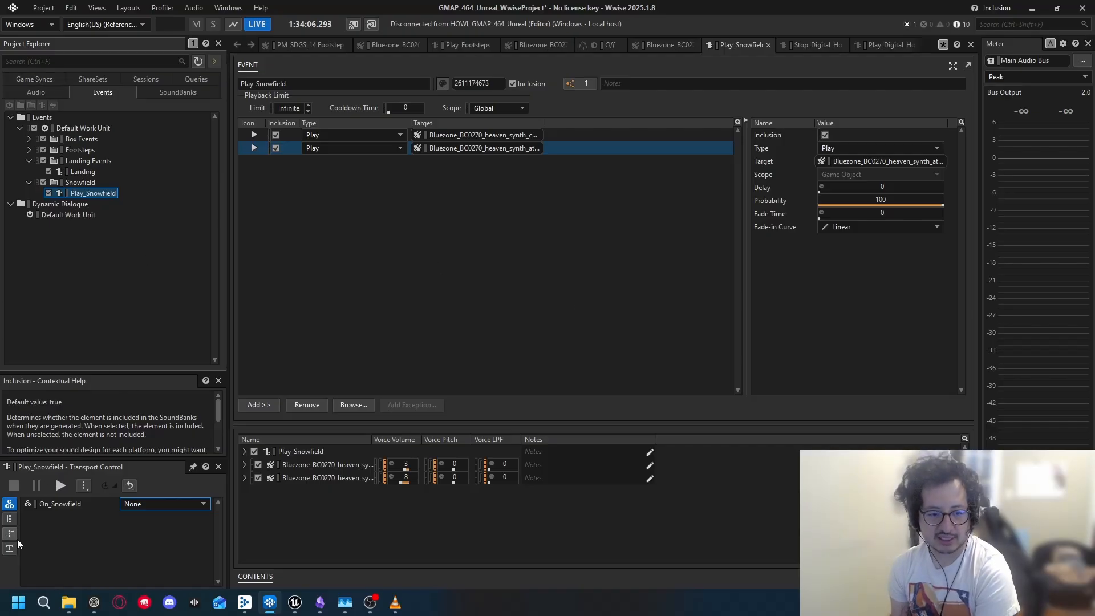
# Step: Open the On_Snowfield state group to show its transition time settings
pyautogui.click(63, 504)
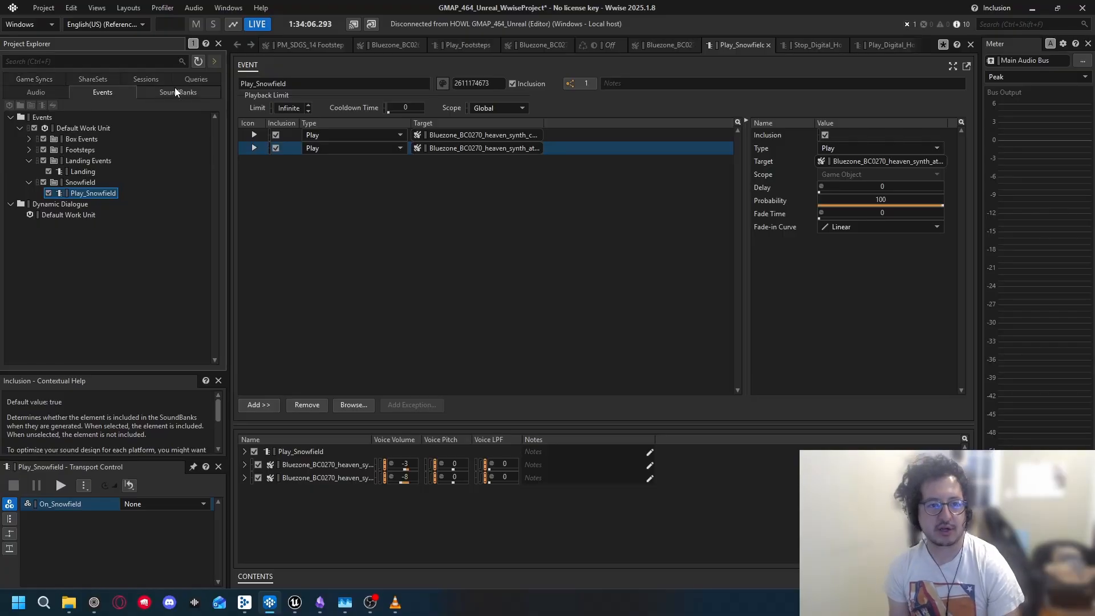
pyautogui.click(13, 80)
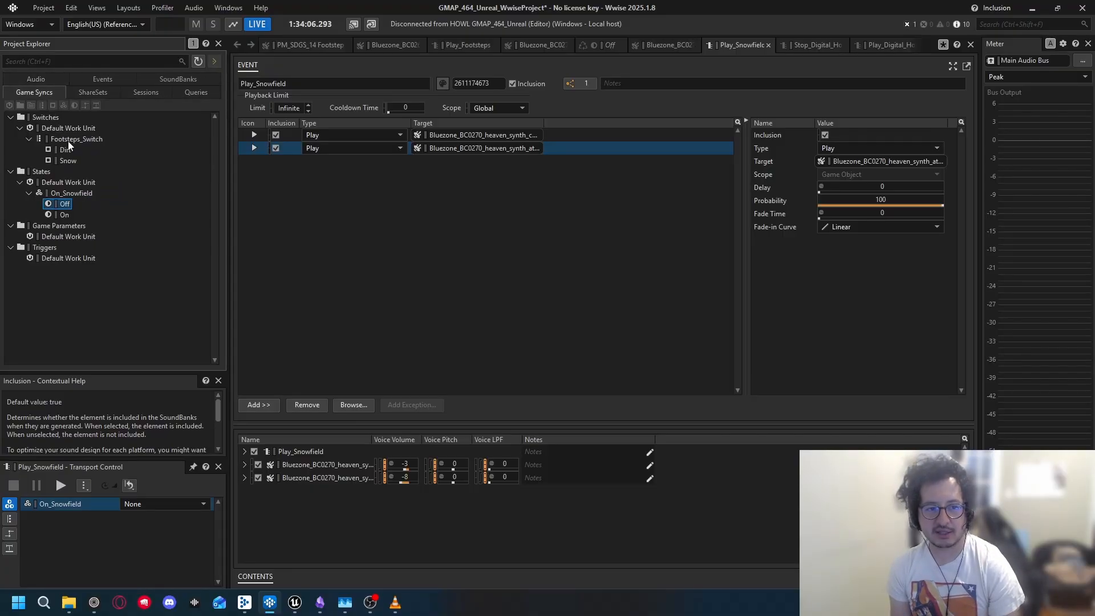
pyautogui.click(72, 192)
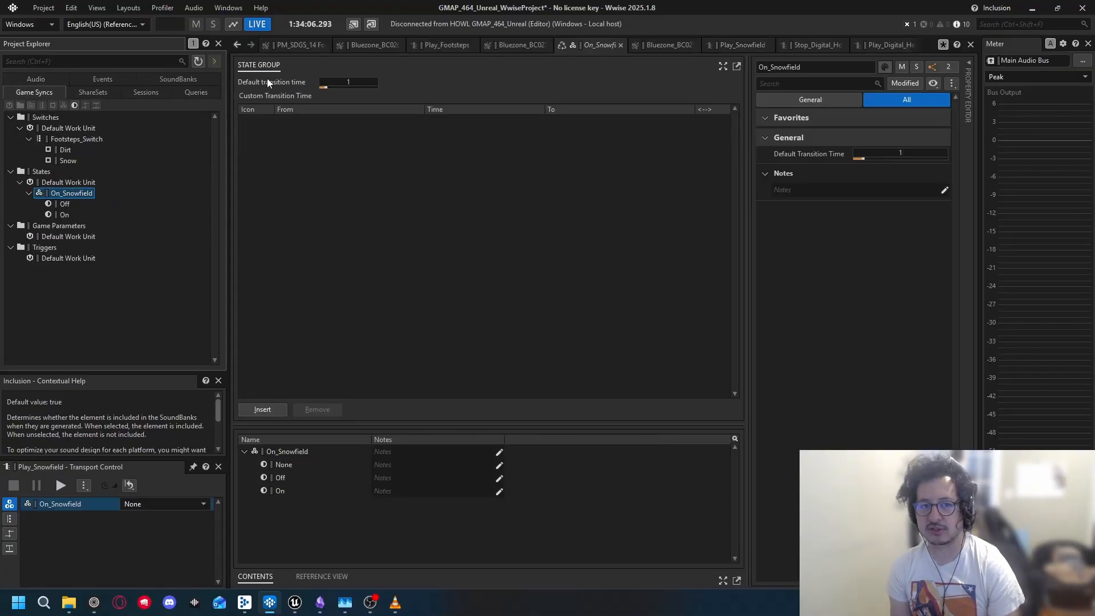
# Step: Play the Play_Snowfield event and switch On_Snowfield to Off and then On to hear the default transition
pyautogui.click(146, 503)
pyautogui.click(61, 486)
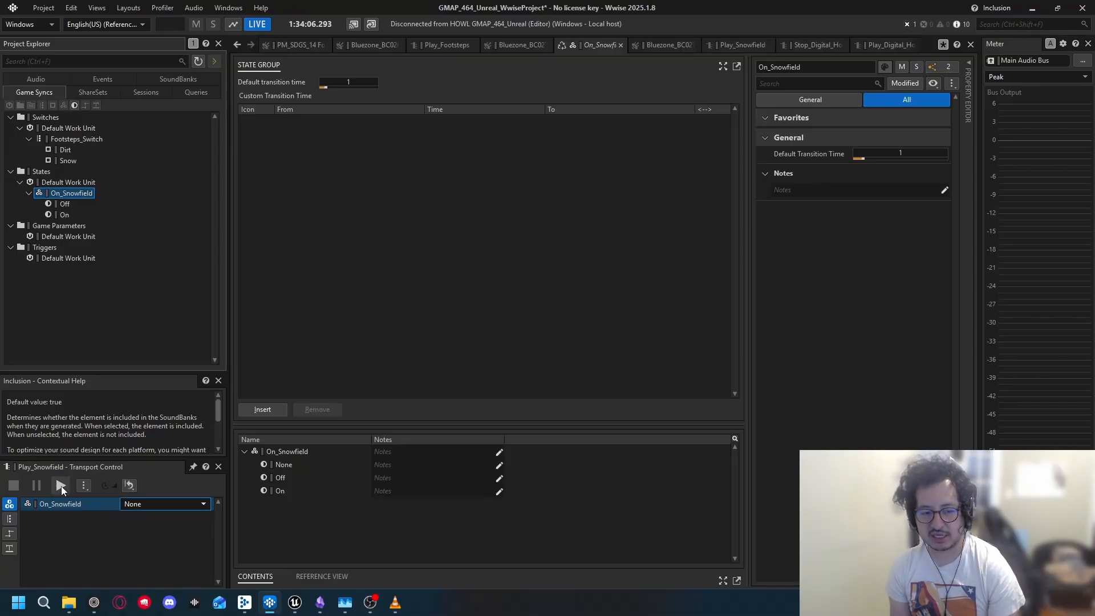
pyautogui.click(150, 503)
pyautogui.click(139, 526)
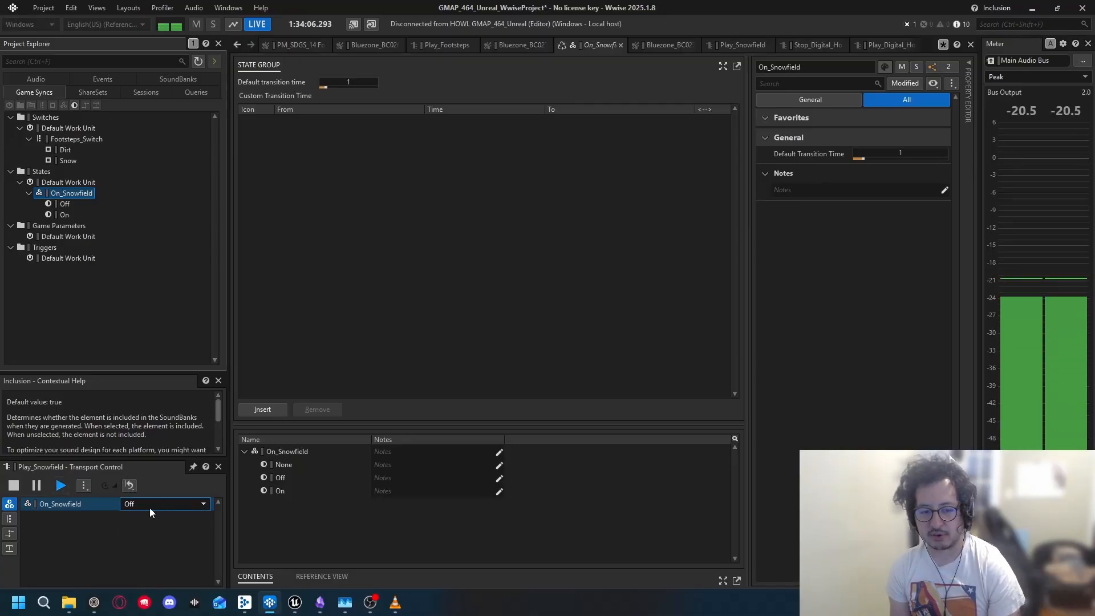
pyautogui.click(150, 504)
pyautogui.click(139, 530)
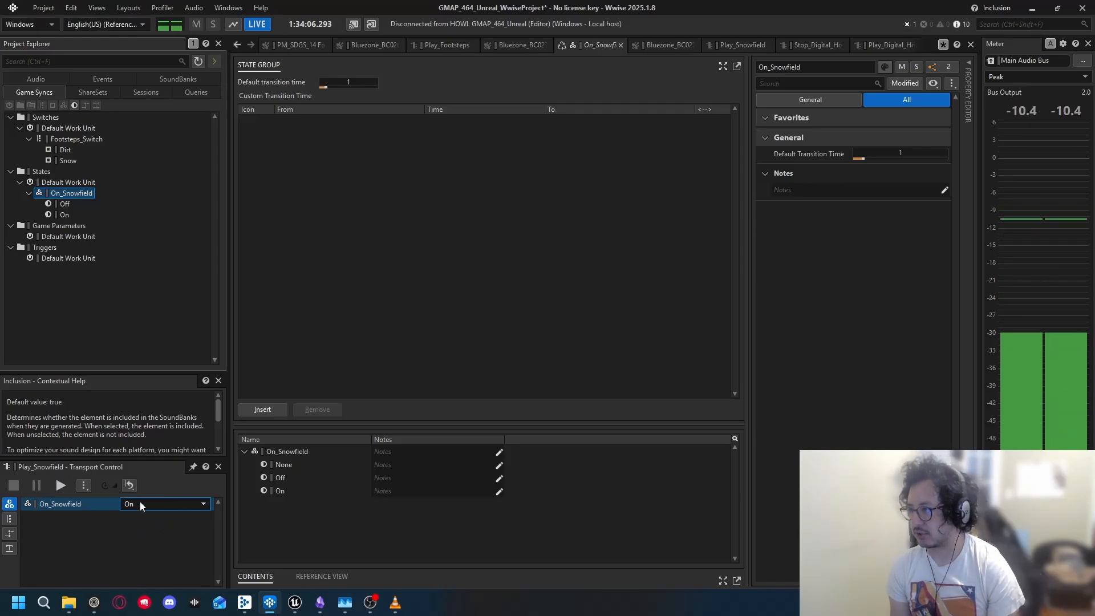
# Step: Set the On_Snowfield default transition time to 2 and audition the change to Off during playback
pyautogui.click(351, 82)
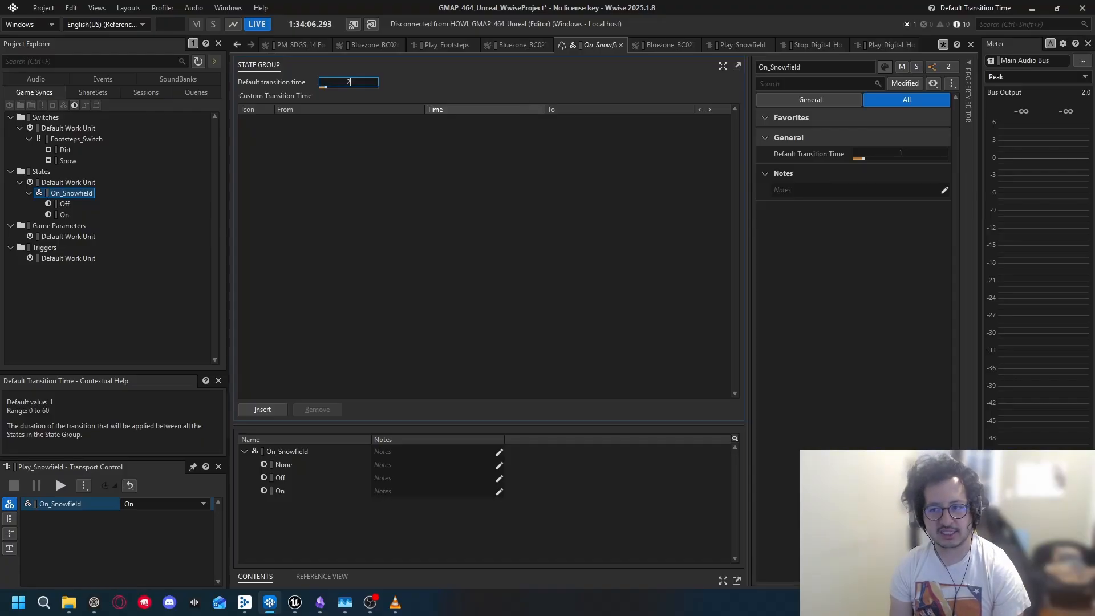
pyautogui.click(119, 551)
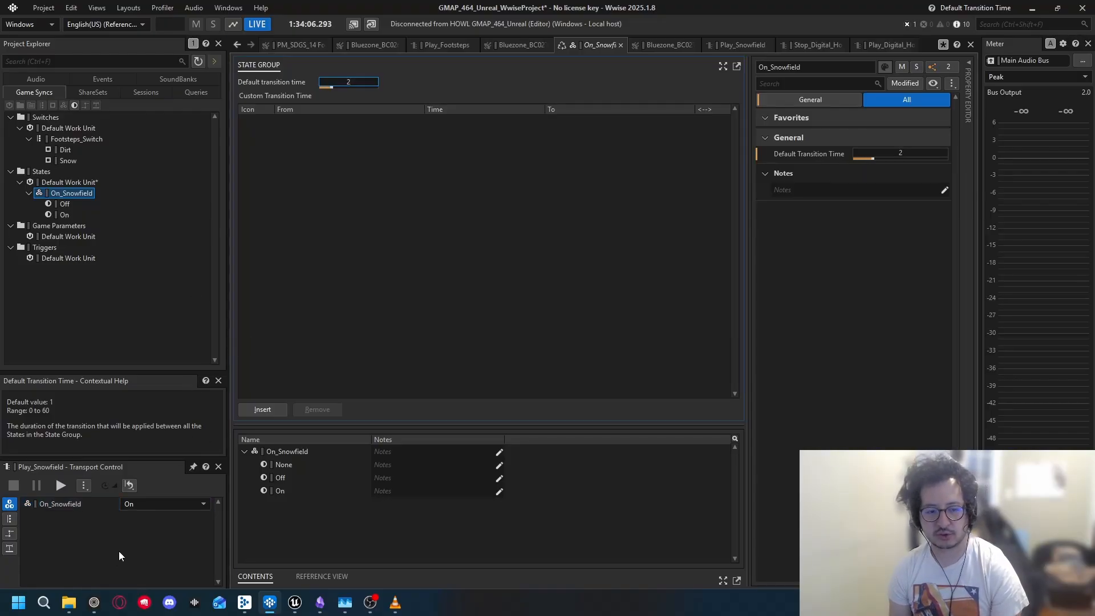
pyautogui.press('space')
pyautogui.click(156, 502)
pyautogui.click(146, 525)
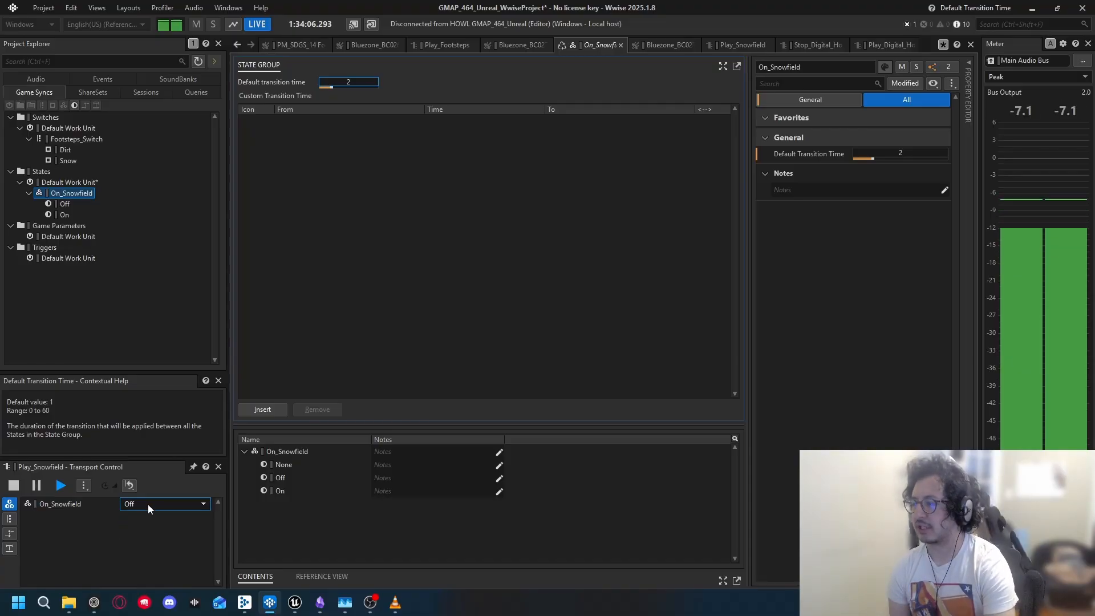
pyautogui.press('space')
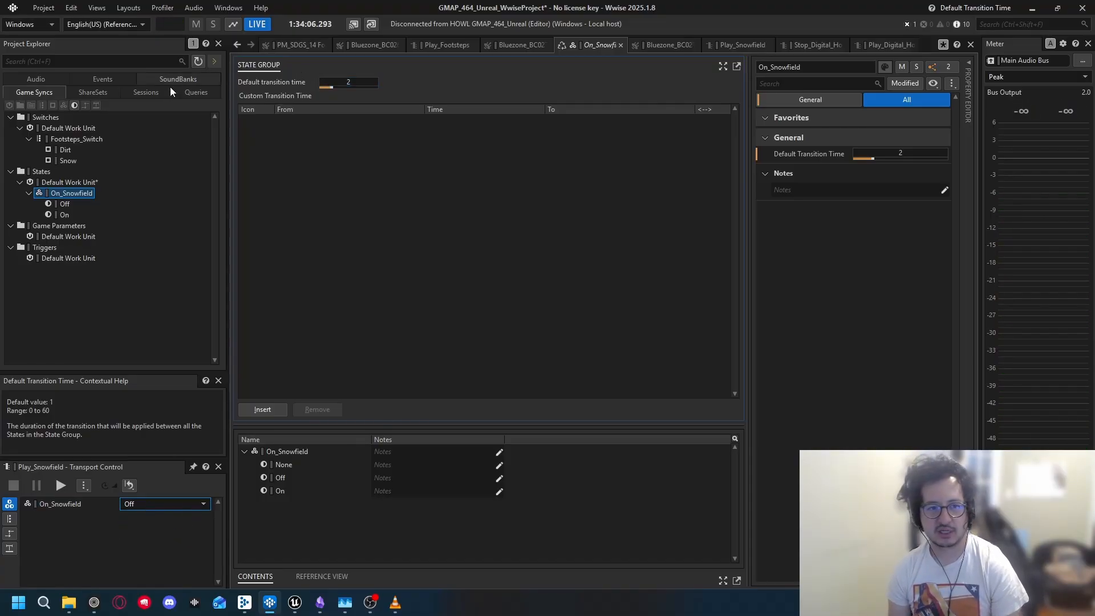
# Step: Compare all properties of the two Snowfield sounds and set the heaven synth atmosphere sound's Voice Volume to -6
pyautogui.click(36, 79)
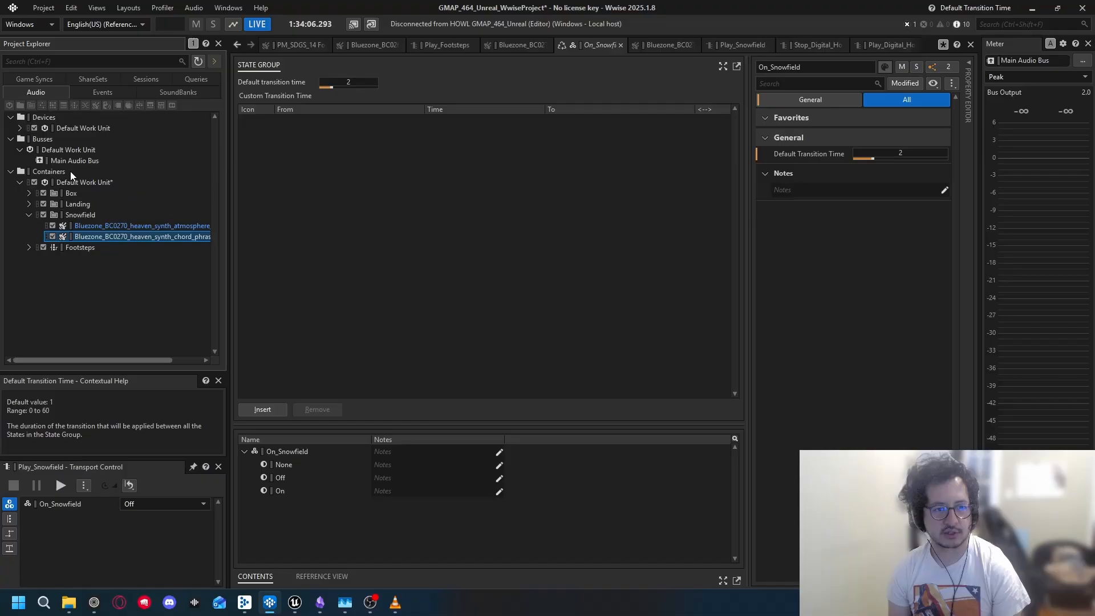
pyautogui.click(111, 227)
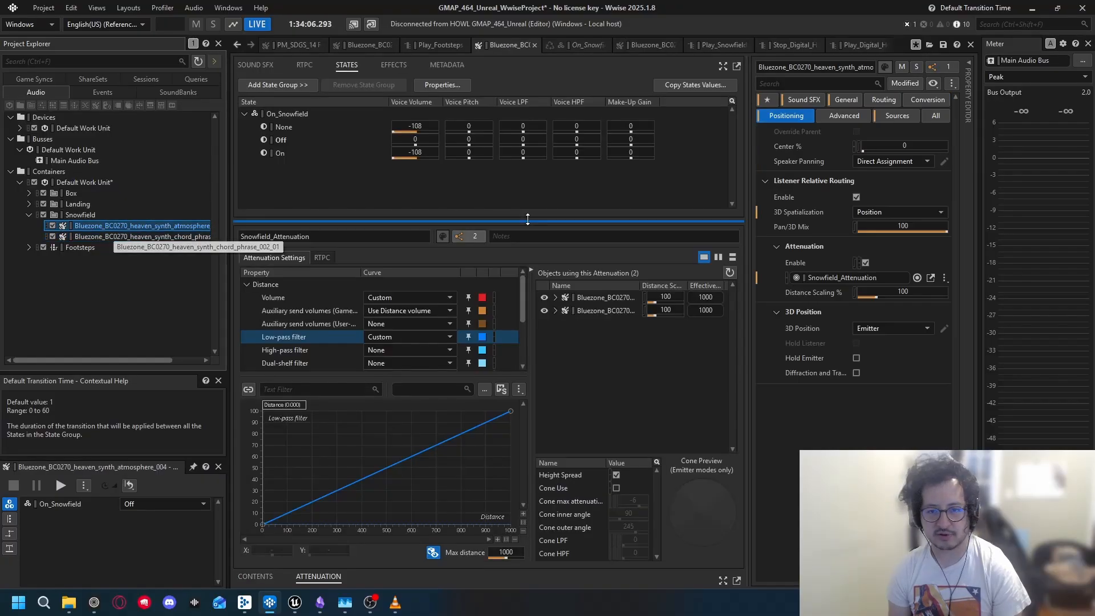
pyautogui.click(122, 236)
pyautogui.click(118, 227)
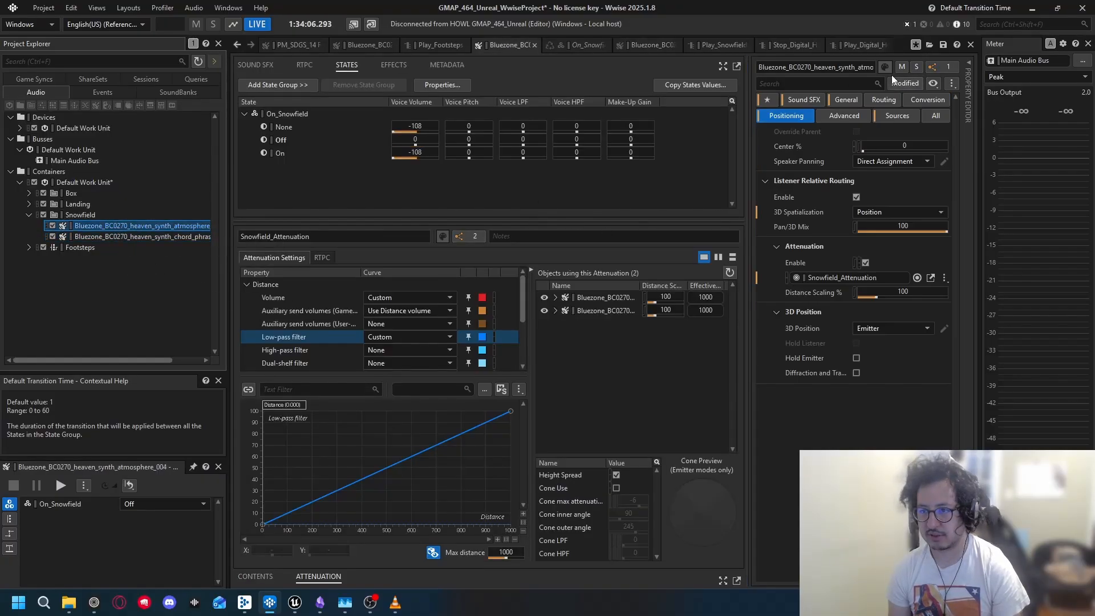
pyautogui.click(935, 115)
pyautogui.click(171, 236)
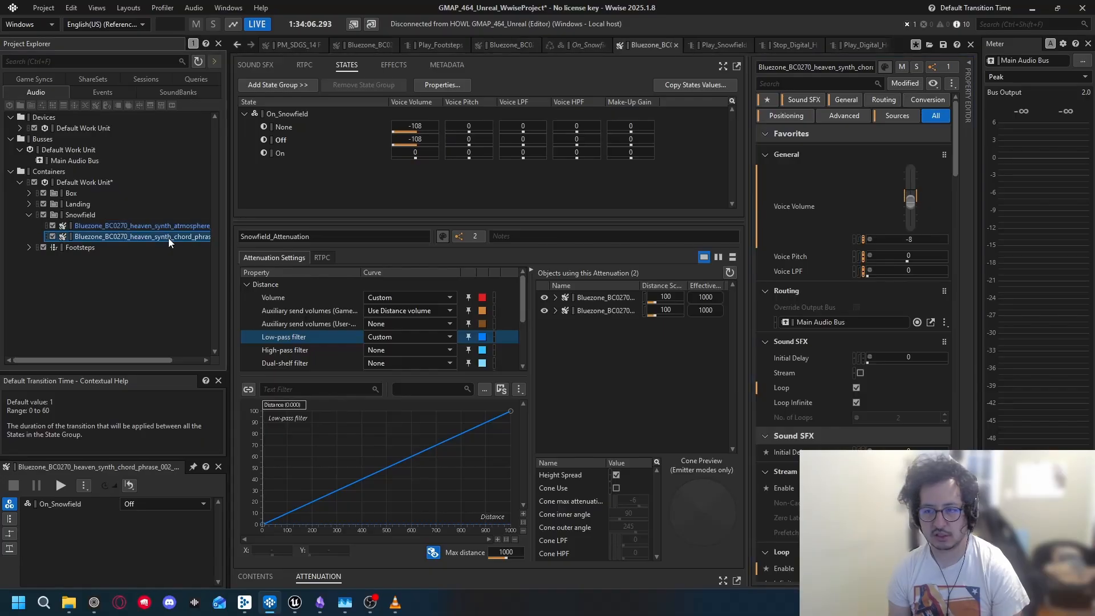
pyautogui.click(179, 227)
pyautogui.click(913, 239)
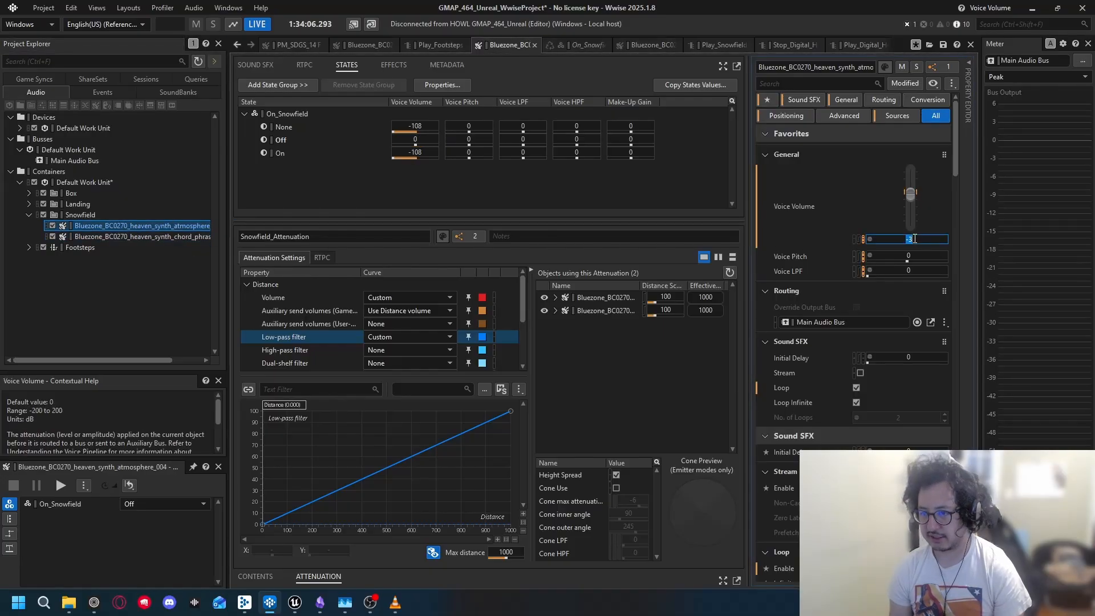
pyautogui.press('Return')
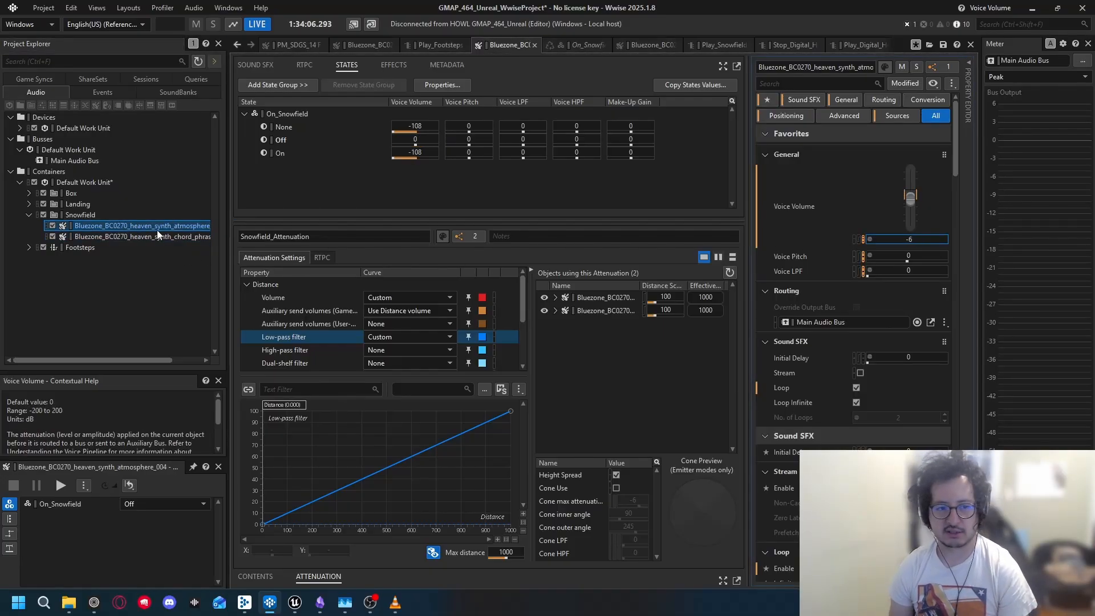
# Step: Audition the atmosphere sound and the chord phrase sound, switching On_Snowfield to On and back to Off for the chord phrase
pyautogui.press('space')
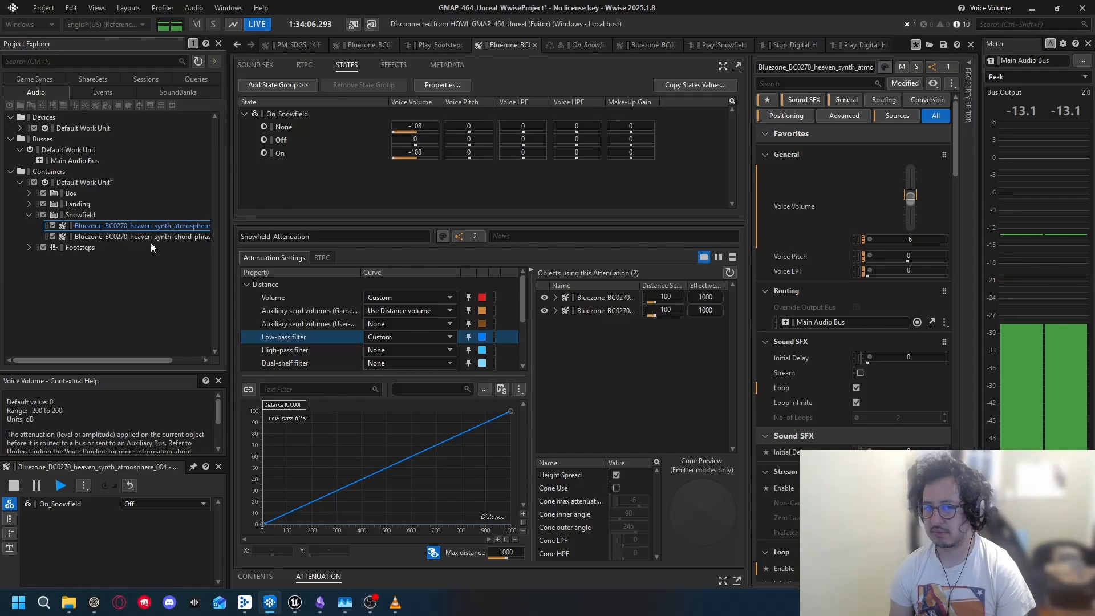
pyautogui.click(150, 504)
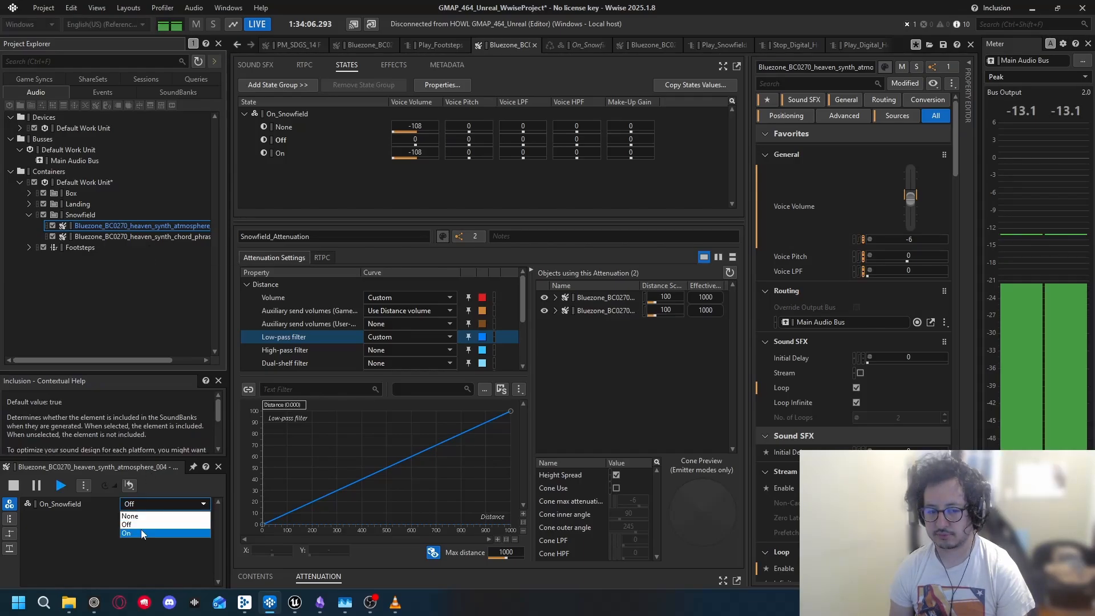
pyautogui.click(158, 232)
pyautogui.click(155, 238)
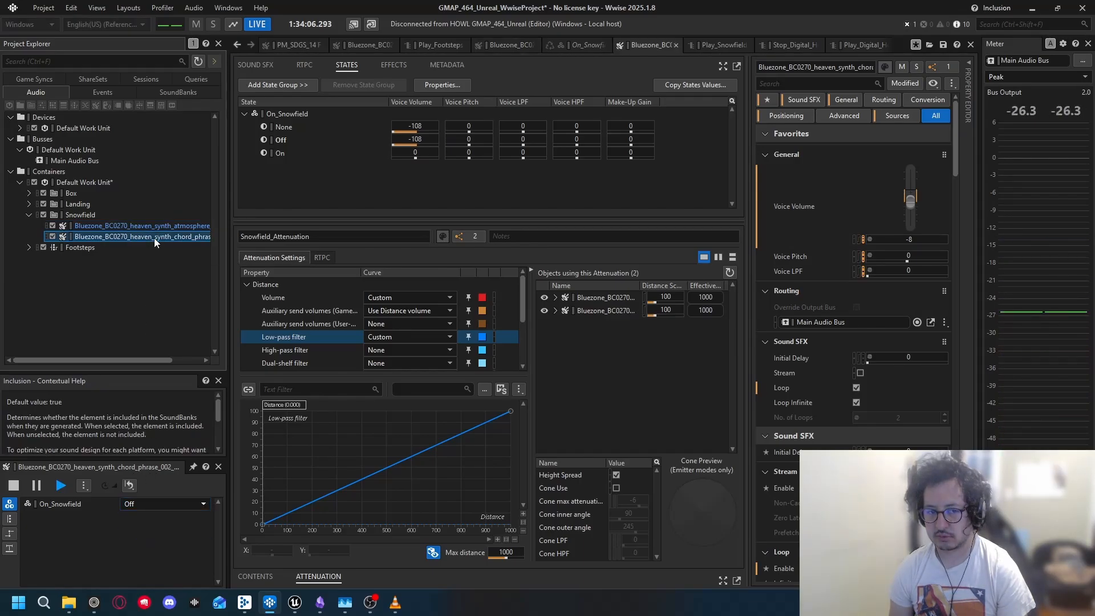
pyautogui.press('space')
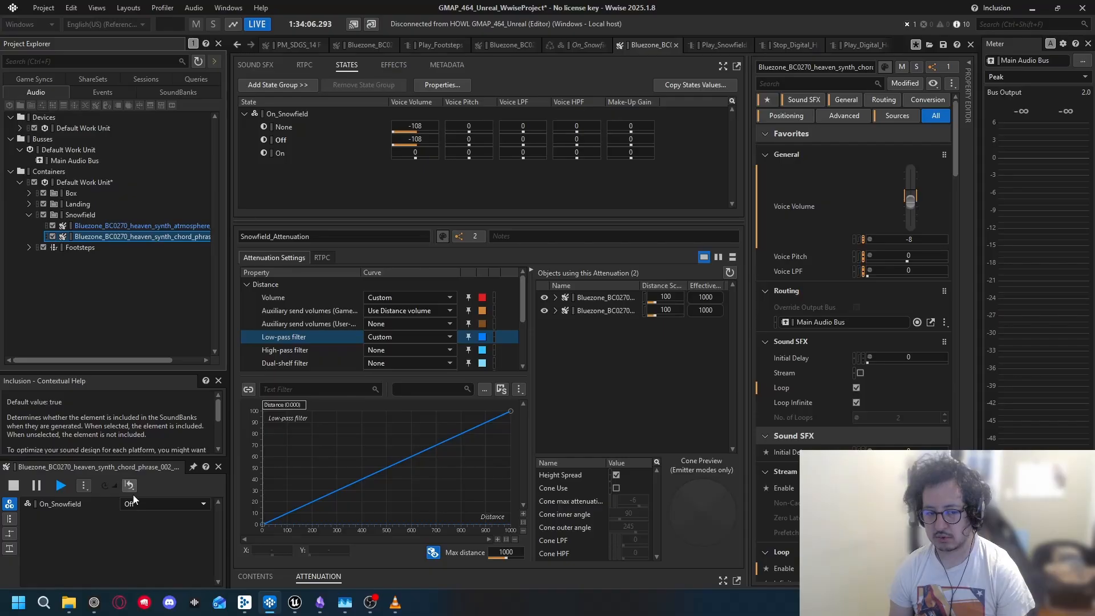
pyautogui.click(149, 504)
pyautogui.click(142, 532)
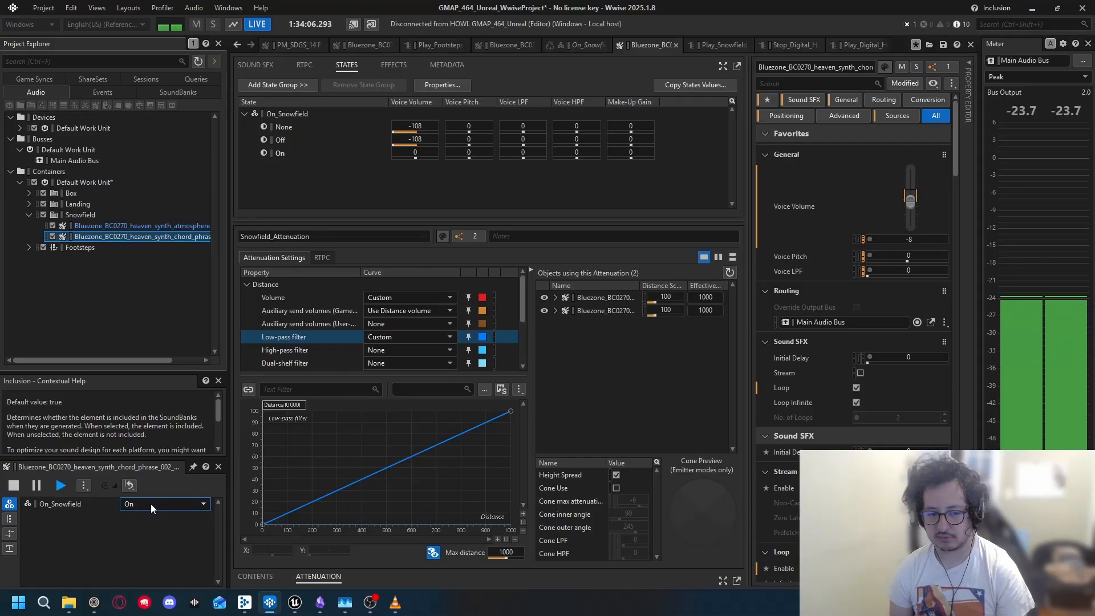
pyautogui.click(150, 504)
pyautogui.click(139, 523)
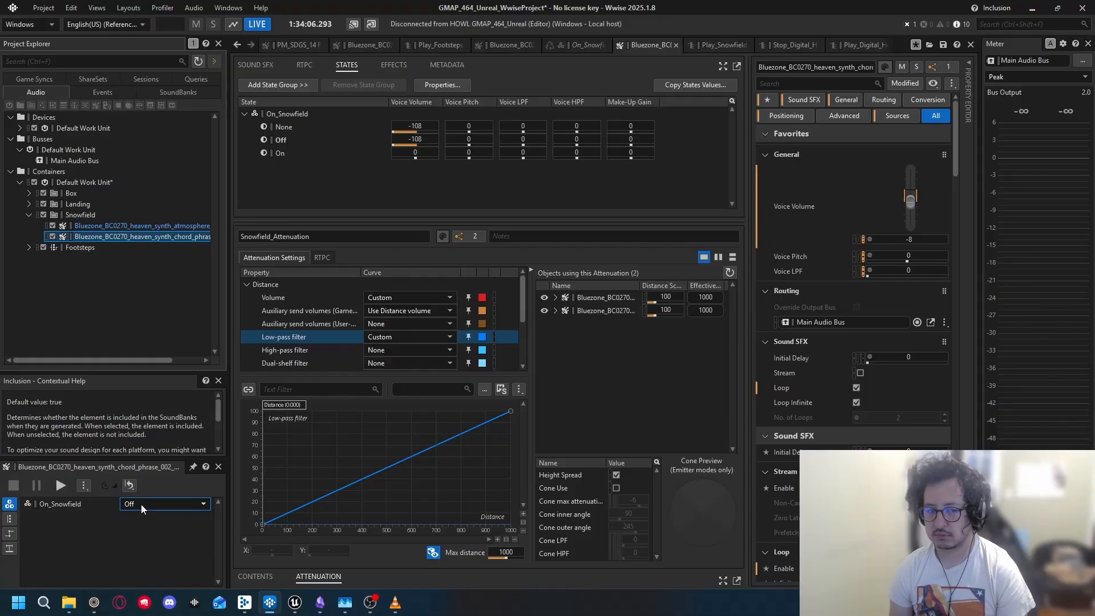
# Step: Set On_Snowfield back to None for playback and select the Play_Snowfield event
pyautogui.click(141, 504)
pyautogui.click(135, 516)
pyautogui.click(100, 93)
pyautogui.click(91, 192)
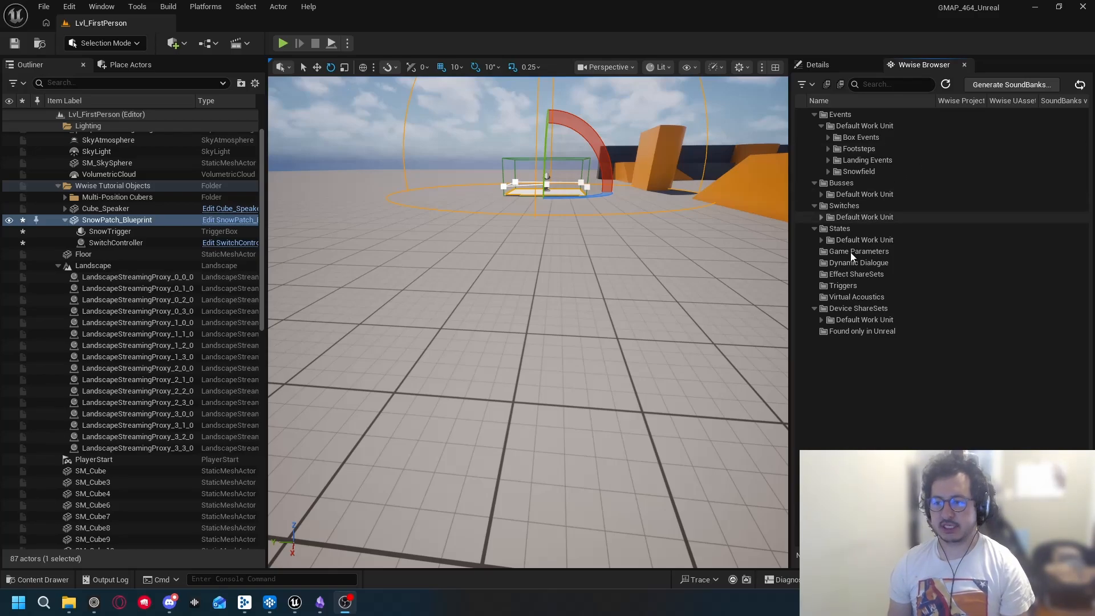
# Step: Reconcile the None, Off and On states of the On_Snowfield state group in the Wwise Browser to create their Unreal assets
pyautogui.click(817, 64)
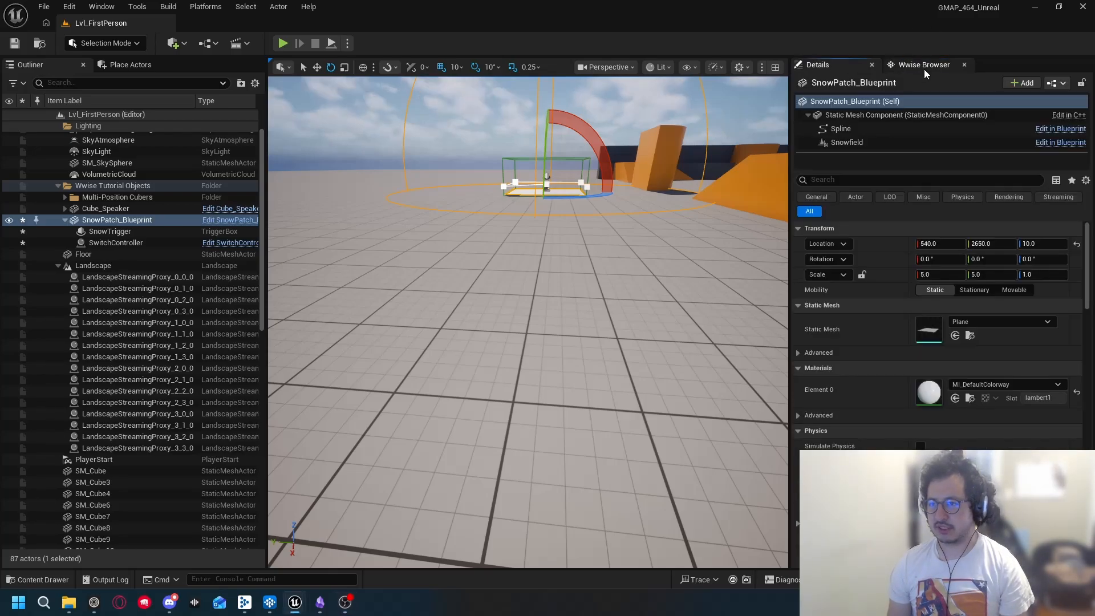
pyautogui.click(924, 64)
pyautogui.click(822, 240)
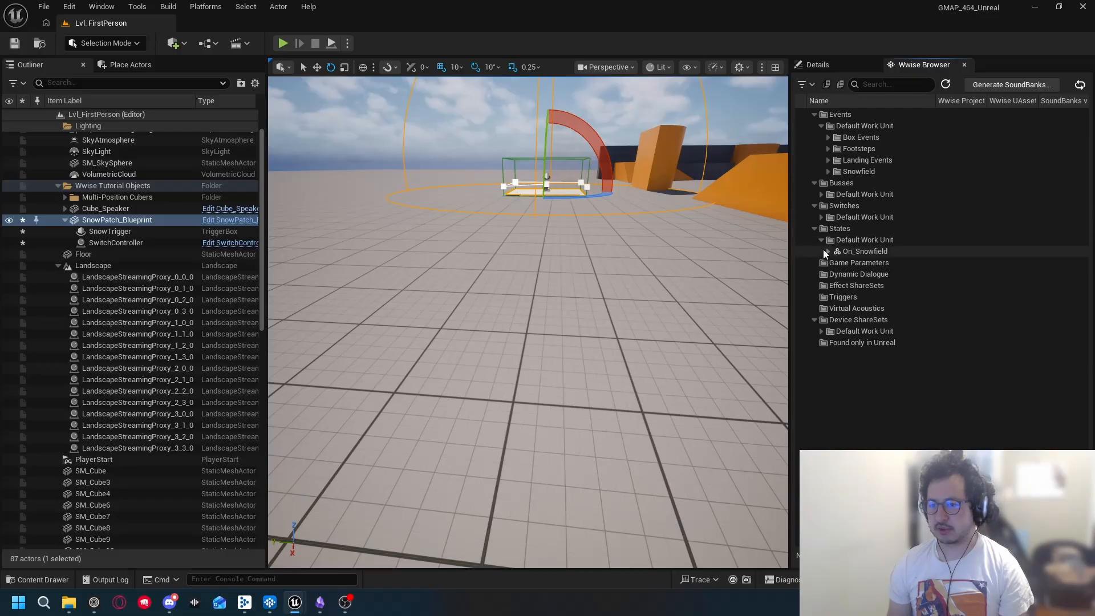
pyautogui.click(828, 252)
pyautogui.click(870, 285)
pyautogui.keyDown('shift'); pyautogui.click(864, 262); pyautogui.keyUp('shift')
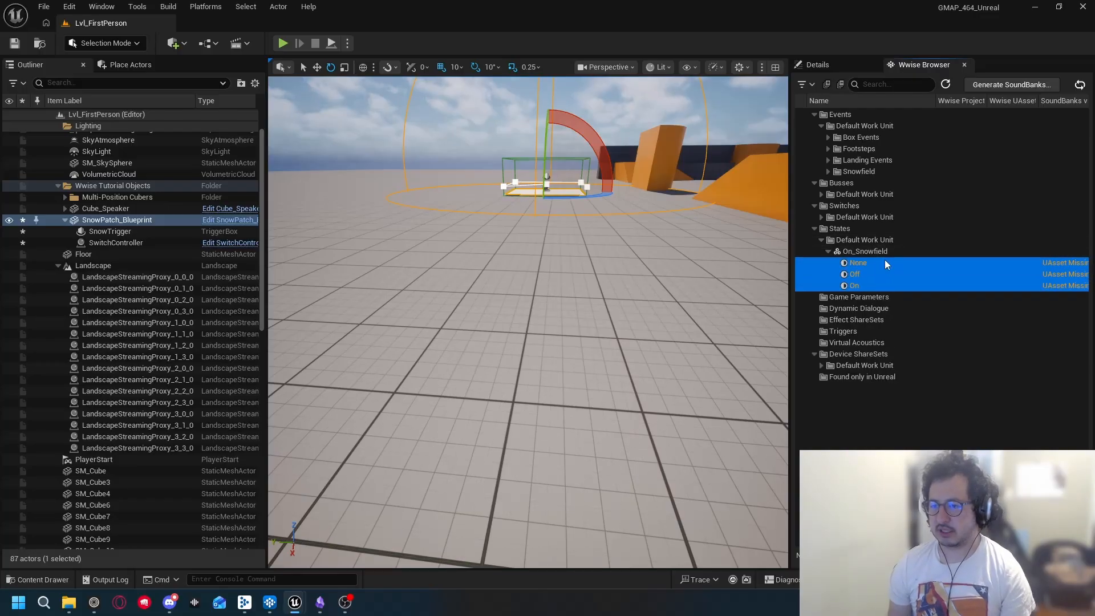
pyautogui.click(1079, 84)
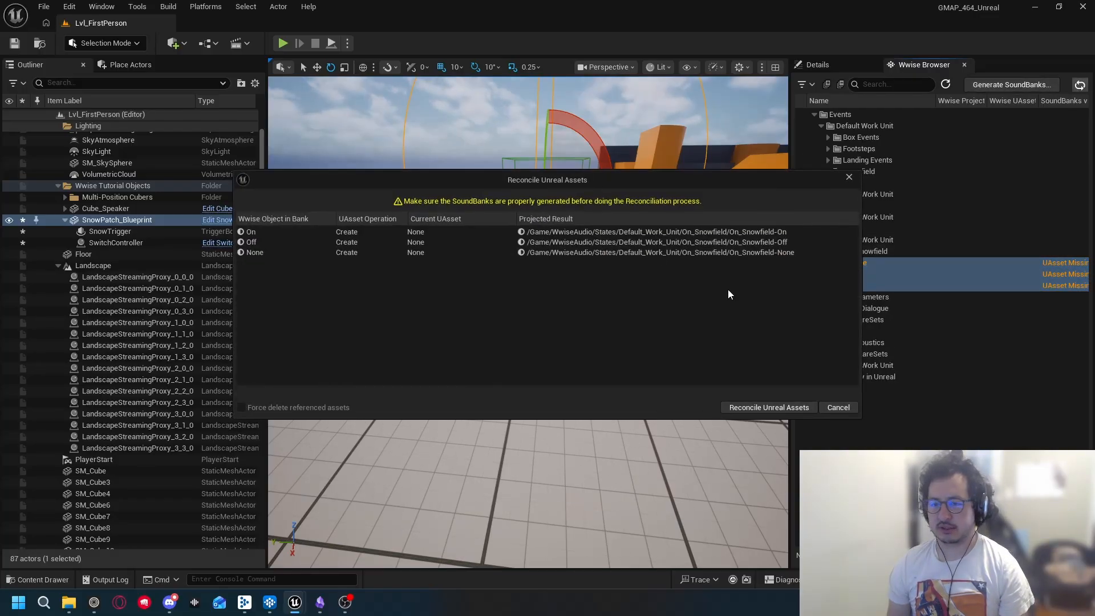
pyautogui.click(740, 406)
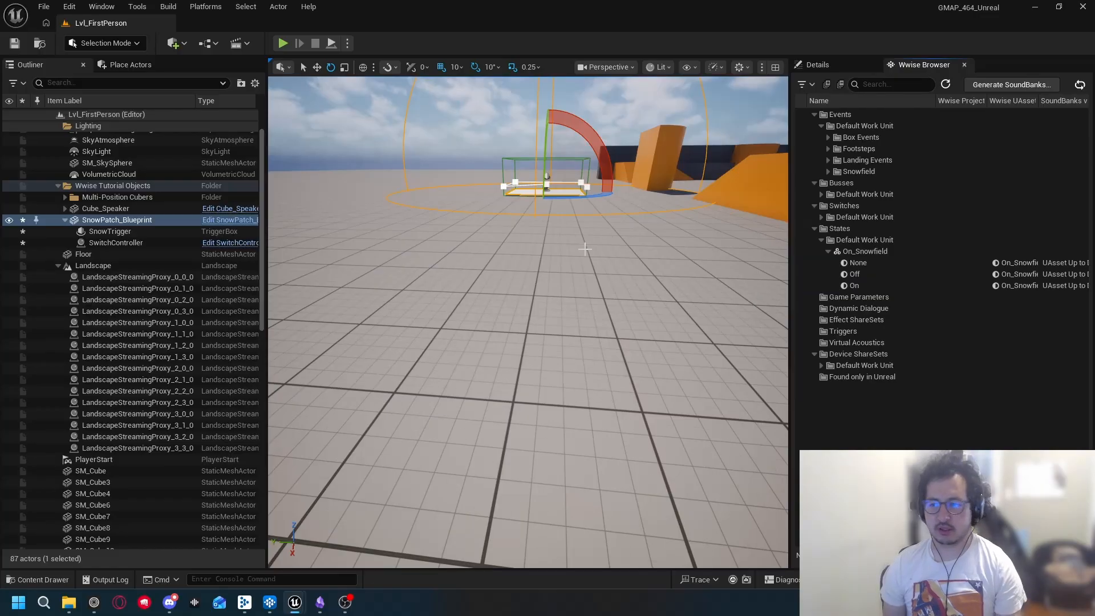
pyautogui.moveTo(592, 249); pyautogui.dragTo(599, 200, button='right')
pyautogui.press('s')
pyautogui.press('w')
pyautogui.moveTo(528, 319); pyautogui.dragTo(523, 362, button='right')
pyautogui.press('s')
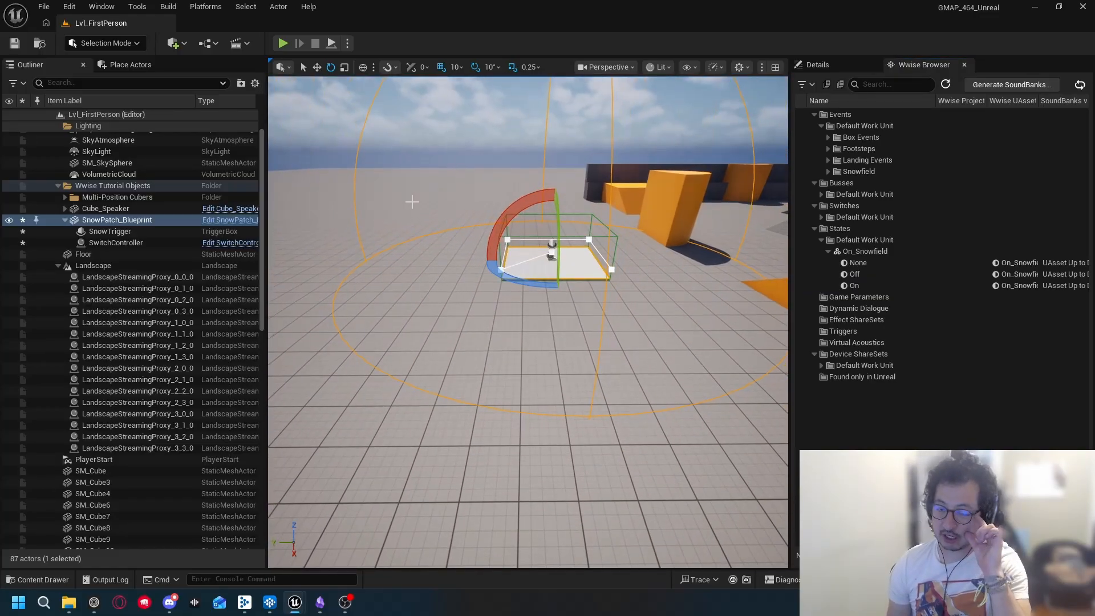
pyautogui.scroll(2, 219, 268)
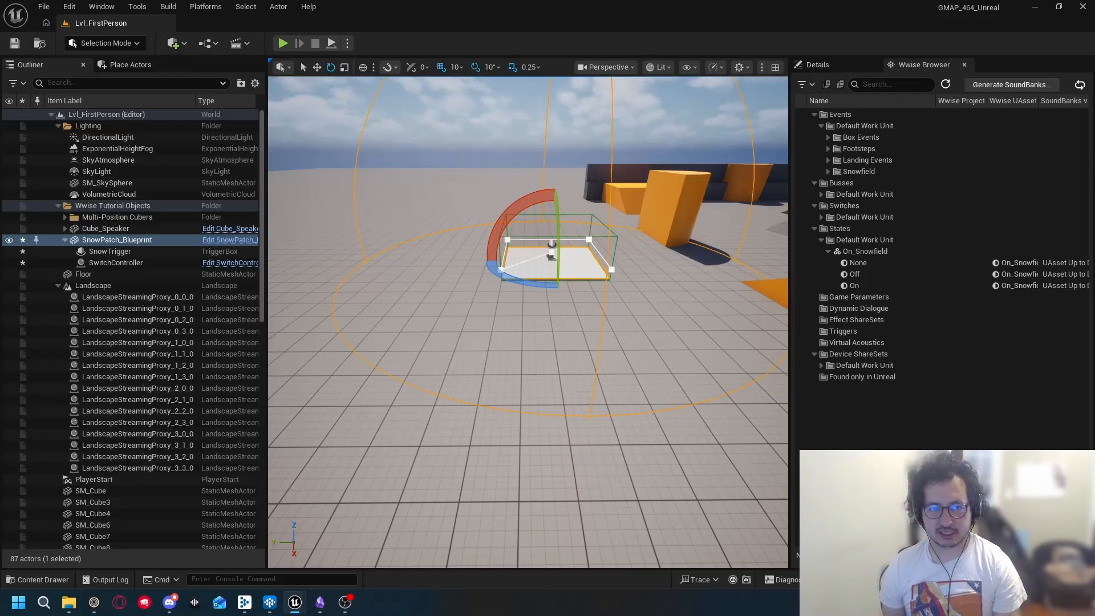
# Step: Open the Level Blueprint of Lvl_FirstPerson and delete its Event Tick node
pyautogui.click(214, 44)
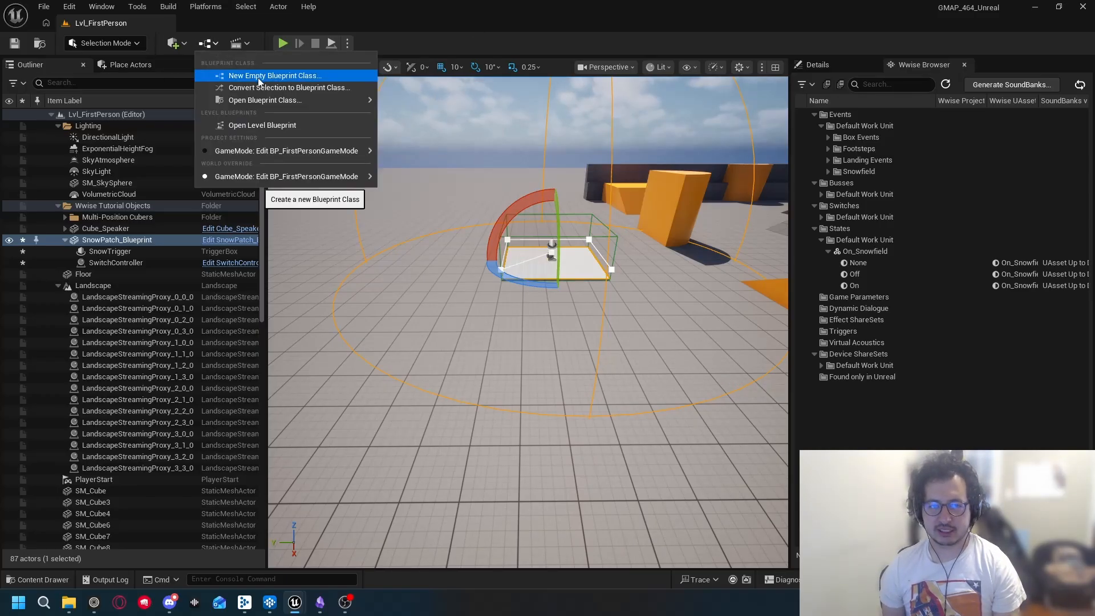
pyautogui.moveTo(276, 102)
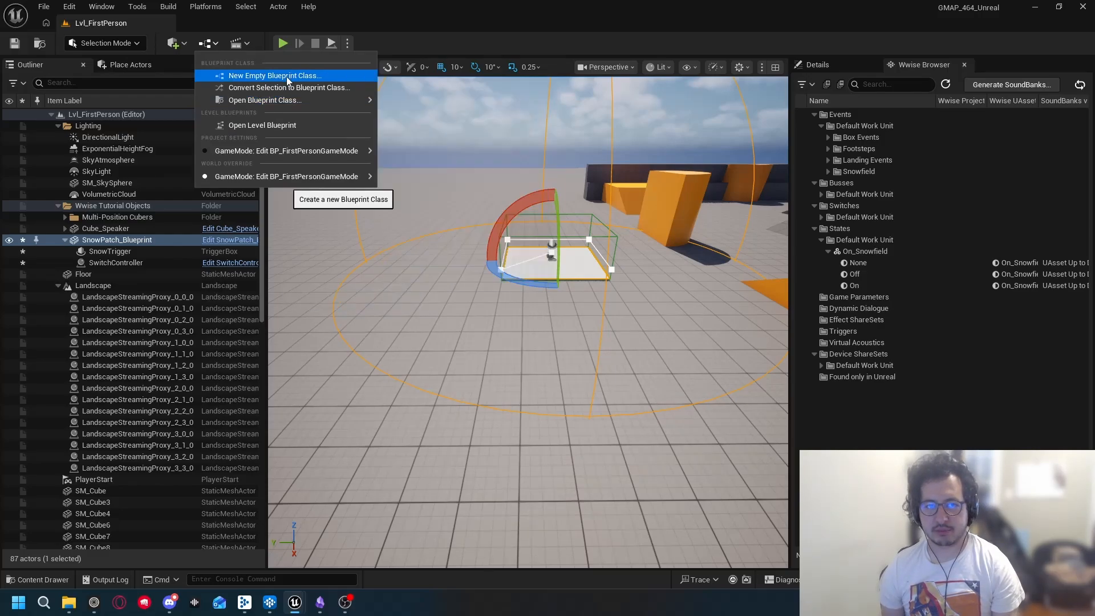
pyautogui.click(265, 125)
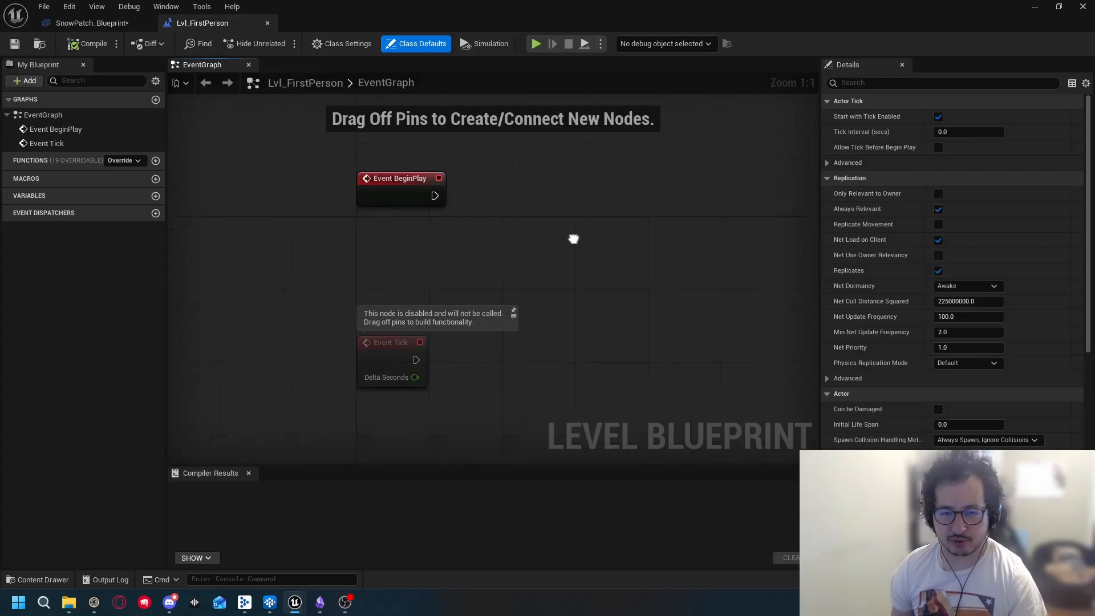
pyautogui.moveTo(494, 399); pyautogui.dragTo(306, 276)
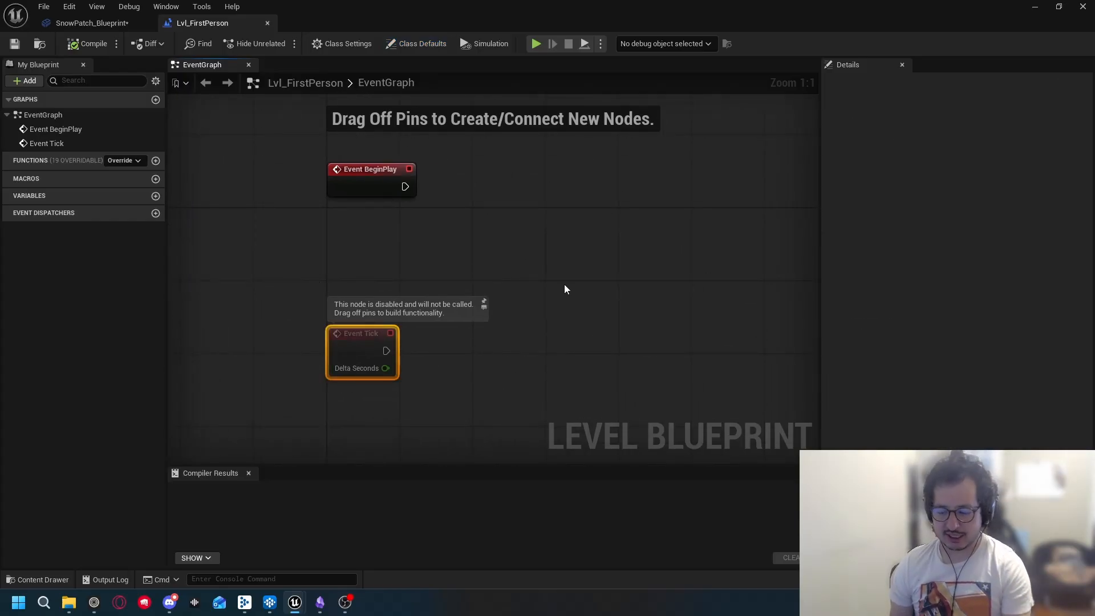
pyautogui.press('Delete')
pyautogui.moveTo(255, 220); pyautogui.dragTo(327, 235, button='right')
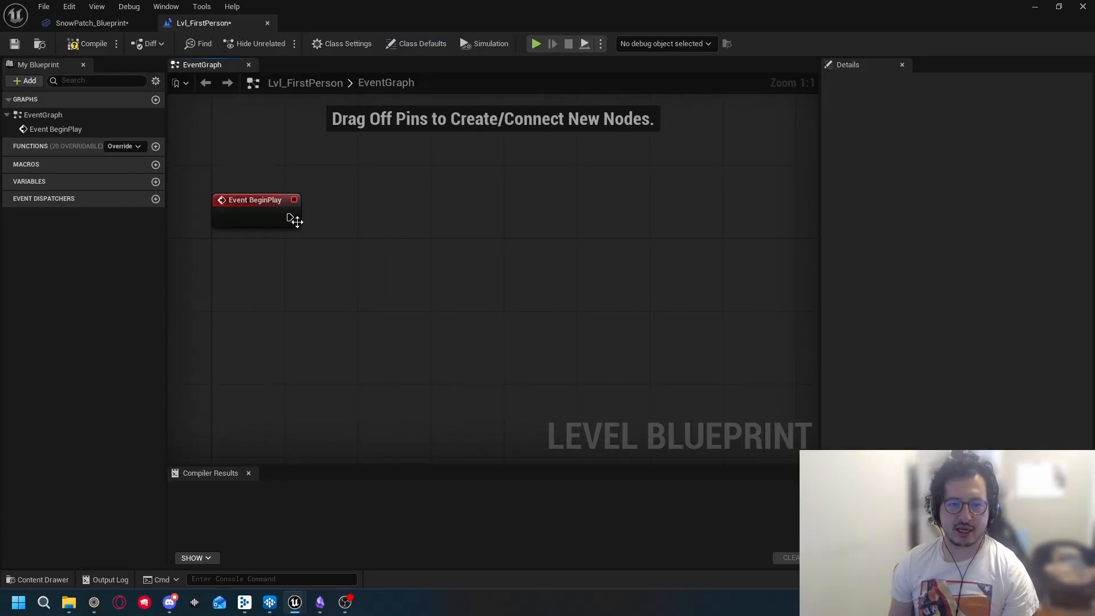
pyautogui.moveTo(290, 218); pyautogui.dragTo(395, 258)
pyautogui.write('state')
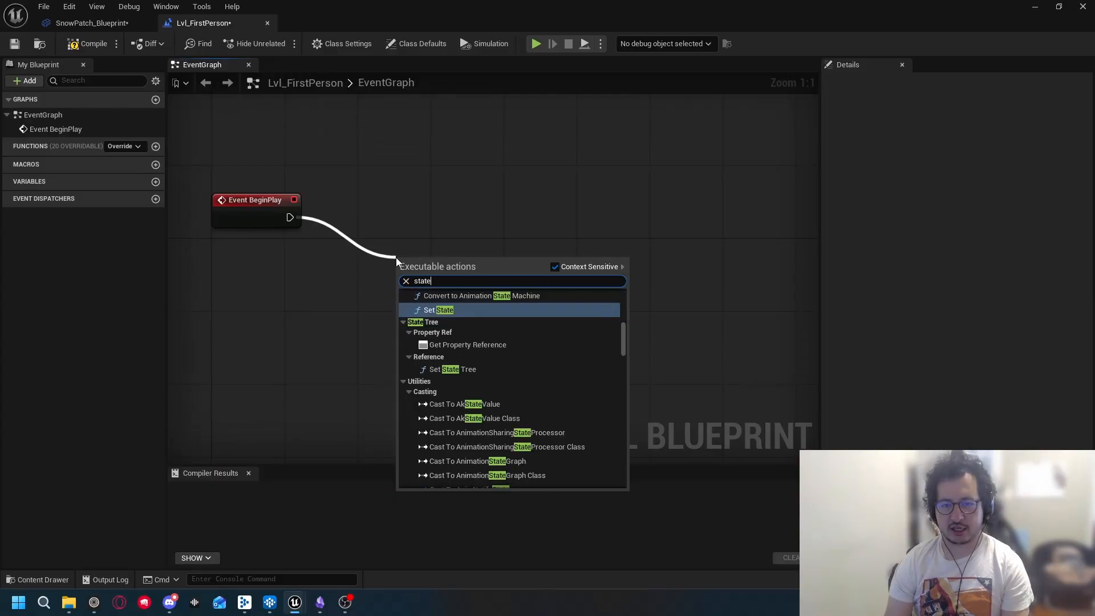
pyautogui.press('Return')
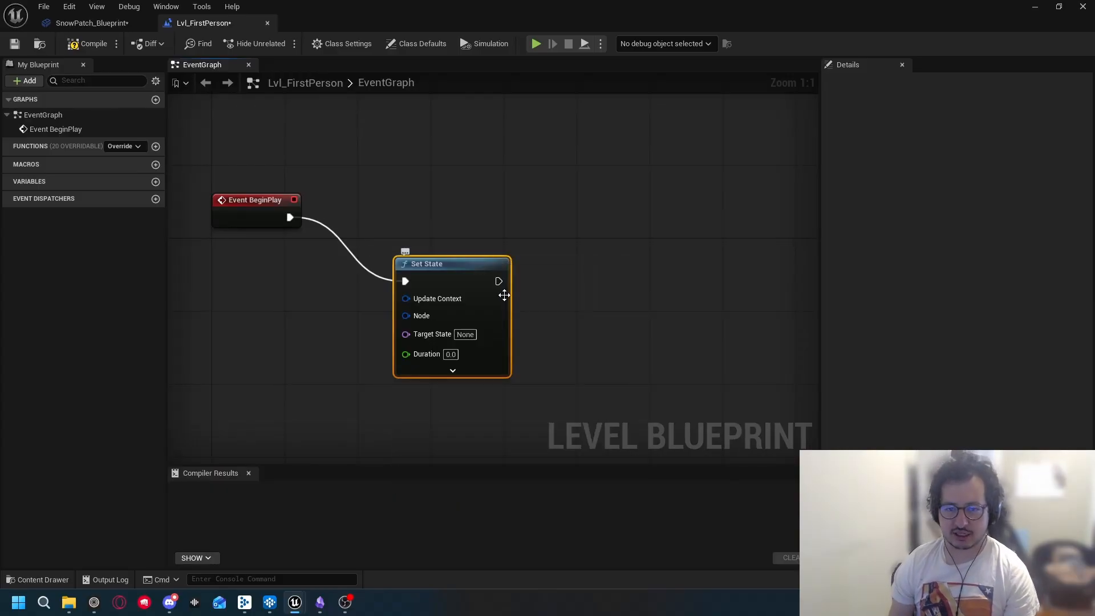
pyautogui.moveTo(448, 275); pyautogui.dragTo(488, 225)
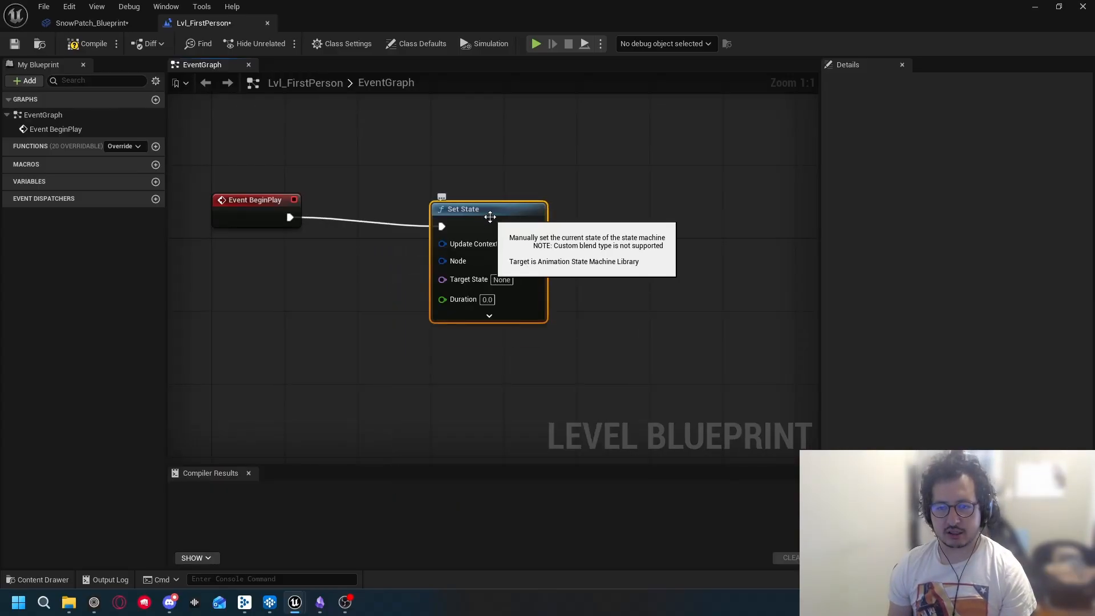
pyautogui.click(561, 342)
pyautogui.click(469, 200)
pyautogui.press('Delete')
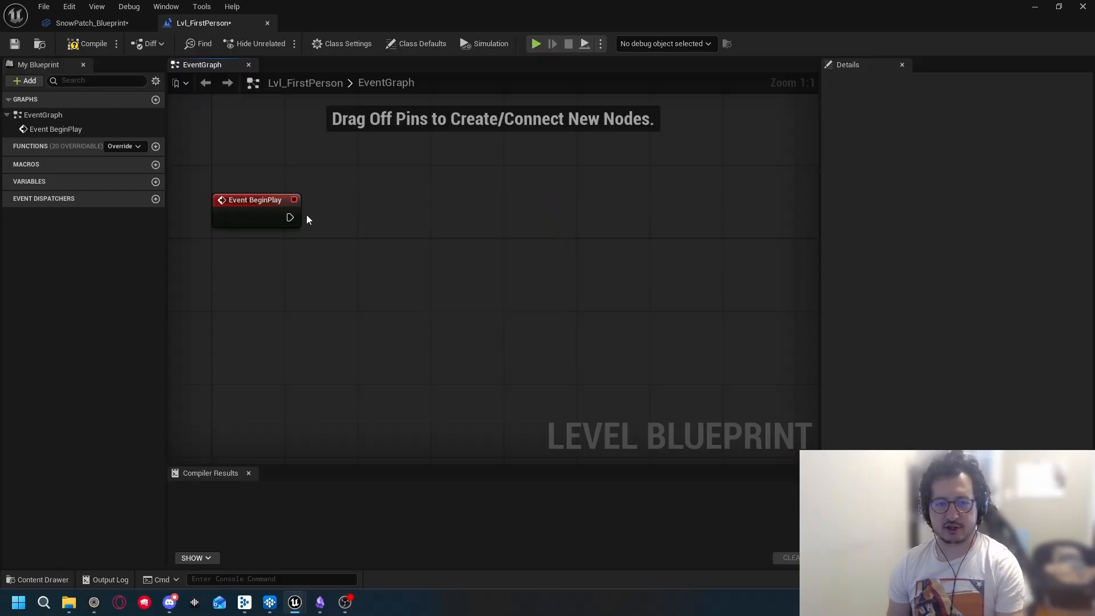
# Step: Connect a Wwise Set State node to Event BeginPlay, set its State Value to On_Snowfield-Off and compile the Level Blueprint
pyautogui.moveTo(295, 217); pyautogui.dragTo(439, 234)
pyautogui.write('set state')
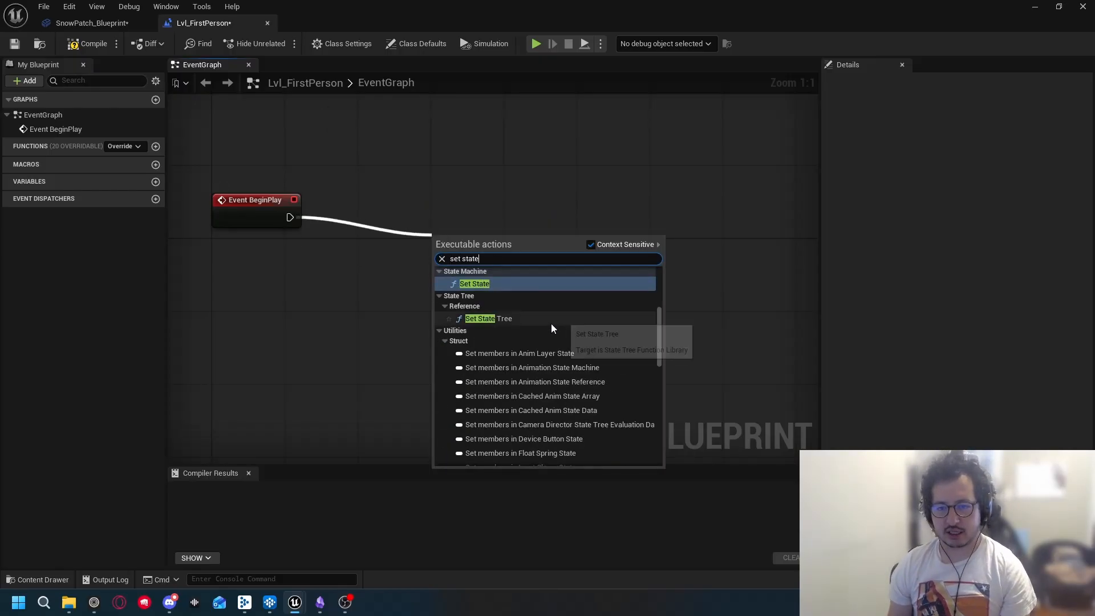
pyautogui.scroll(-1, 545, 336)
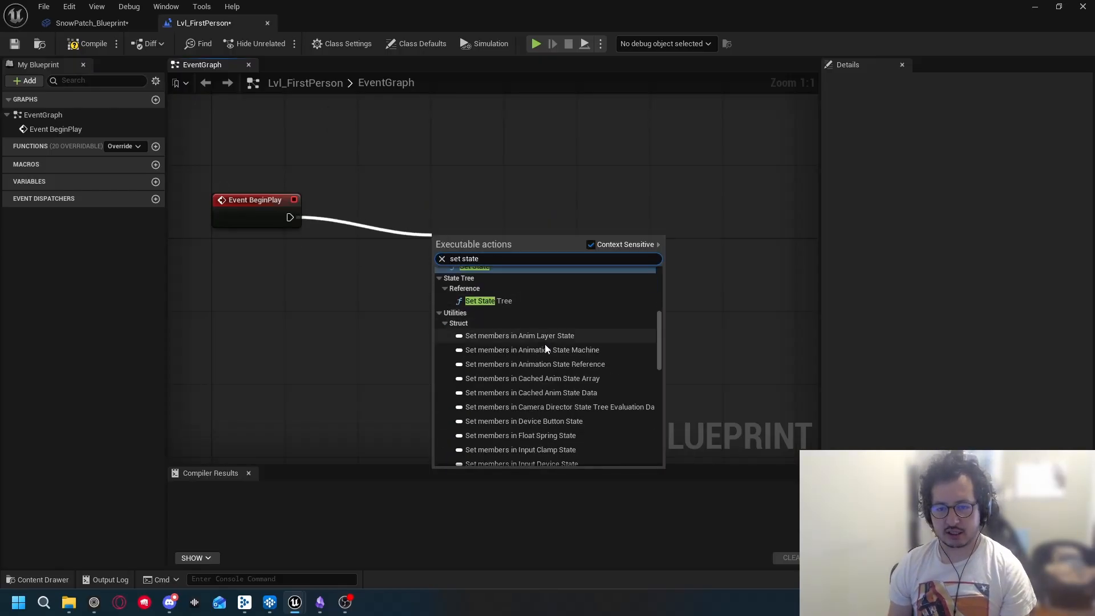
pyautogui.write('e')
pyautogui.click(508, 349)
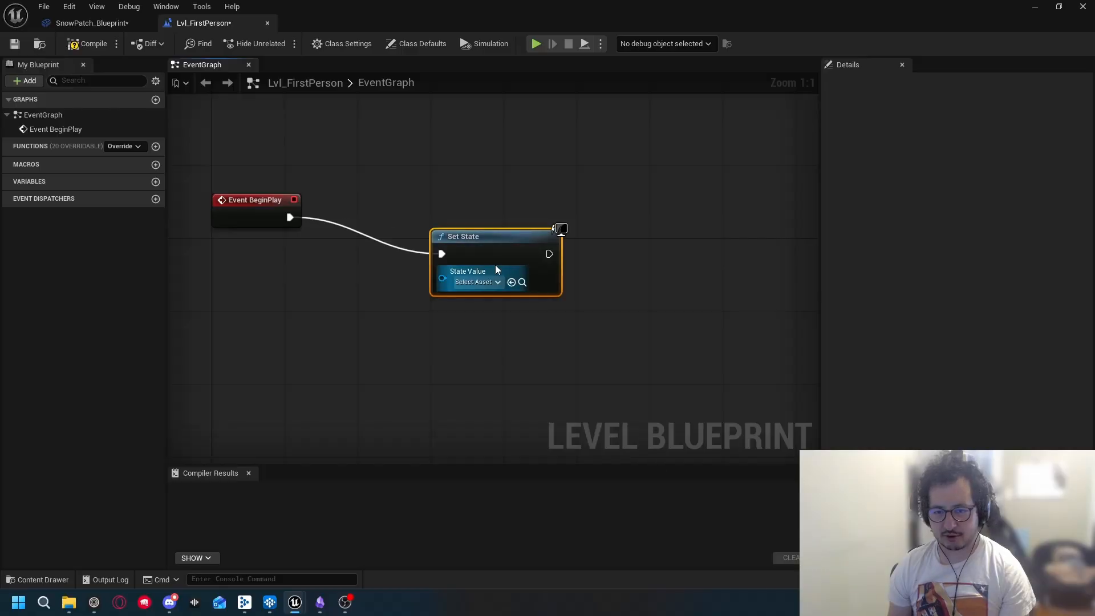
pyautogui.click(482, 283)
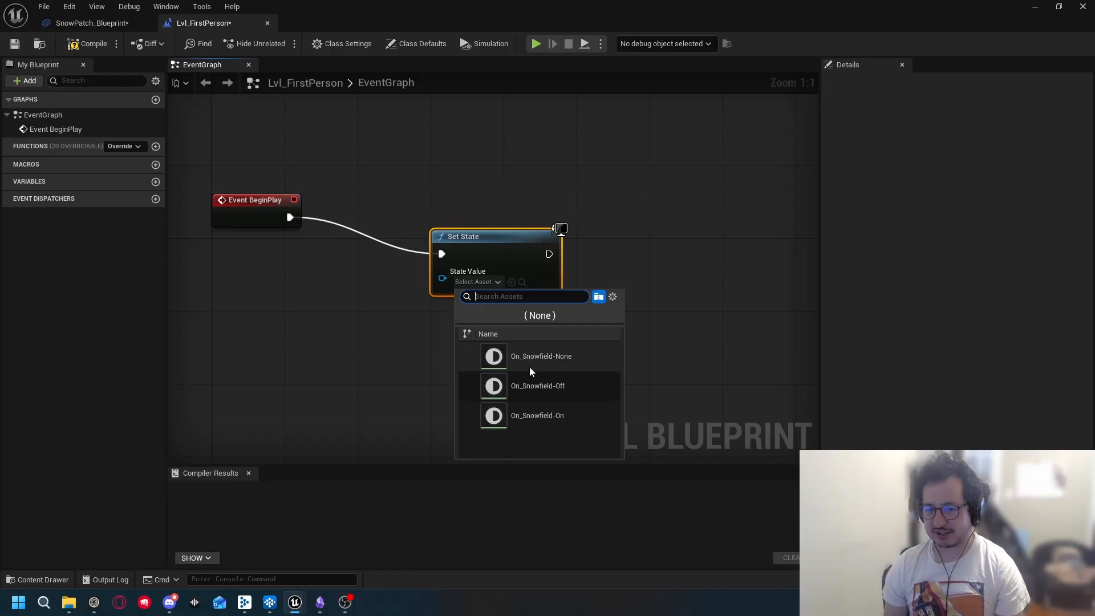
pyautogui.click(569, 388)
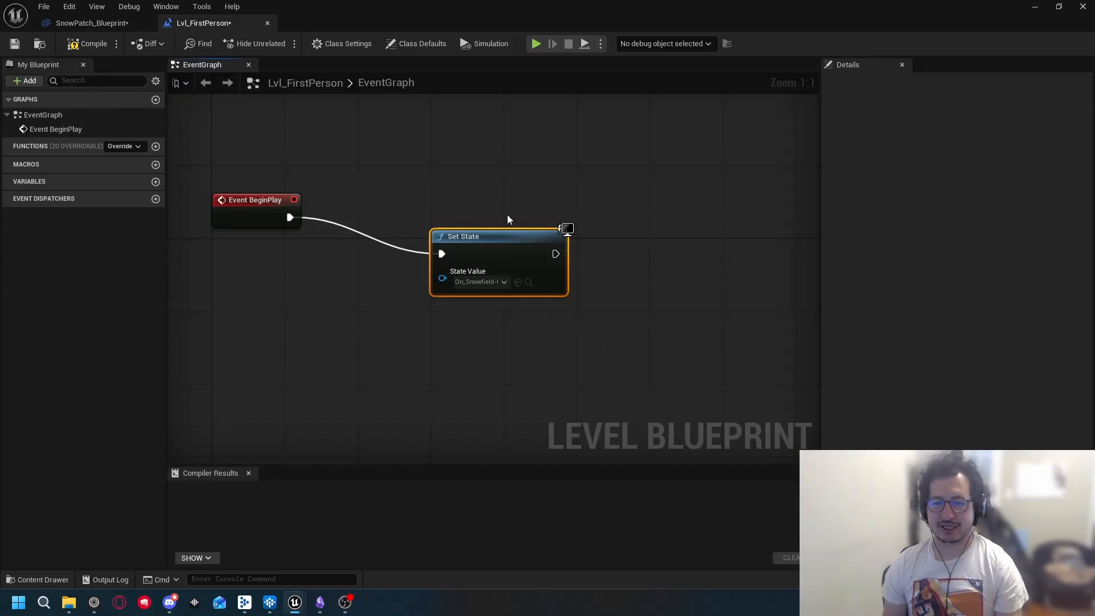
pyautogui.click(87, 46)
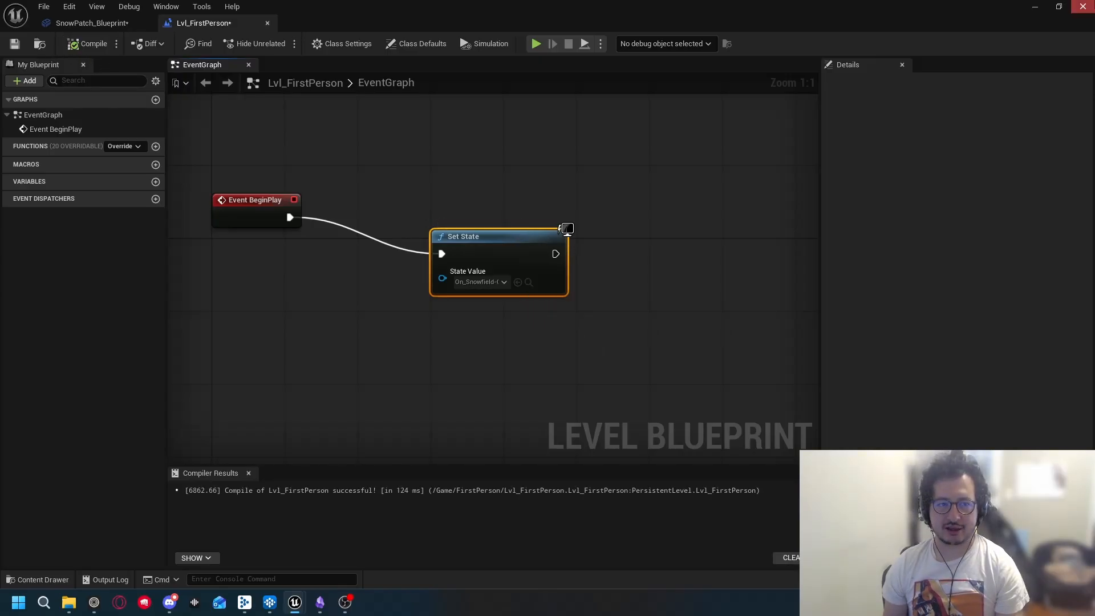
# Step: Minimize the blueprint editor and briefly play-test the level to hear the Snowfield sound
pyautogui.click(1034, 6)
pyautogui.click(282, 38)
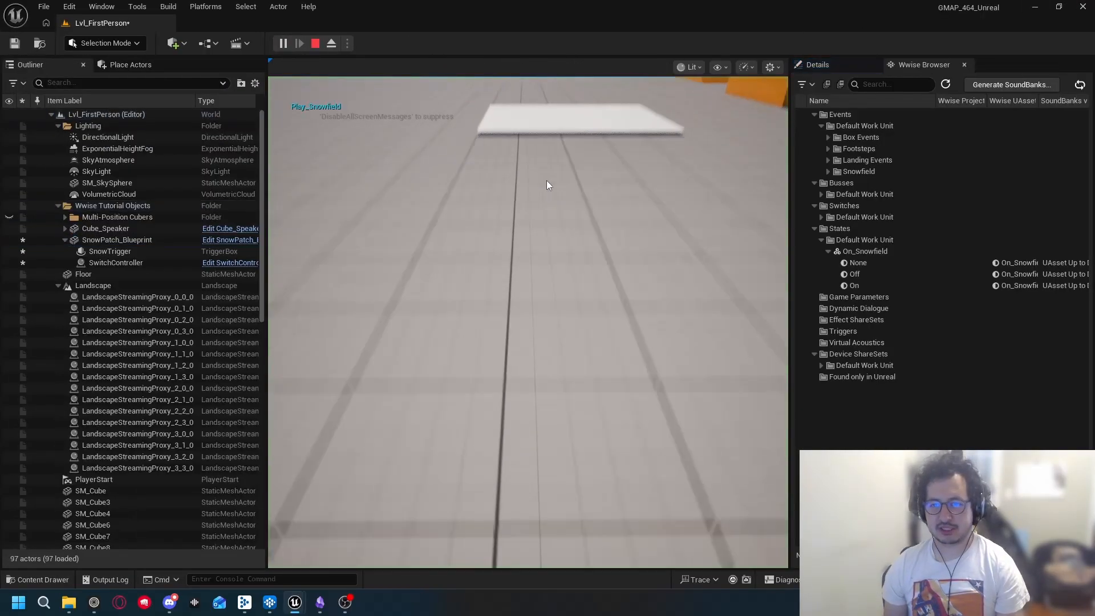
pyautogui.press('Escape')
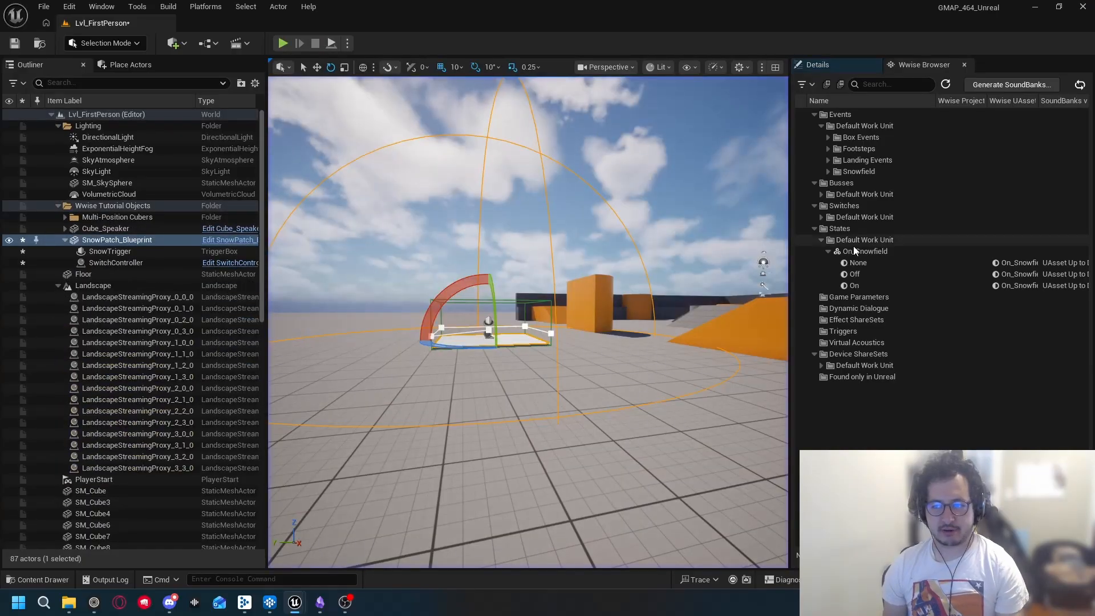
pyautogui.click(137, 7)
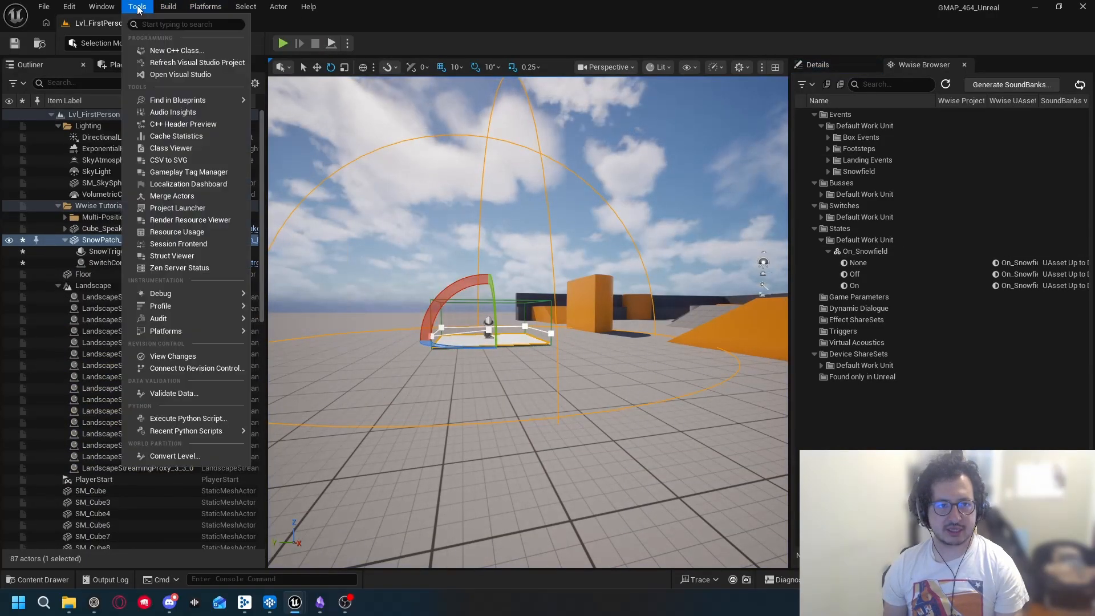
pyautogui.moveTo(103, 8)
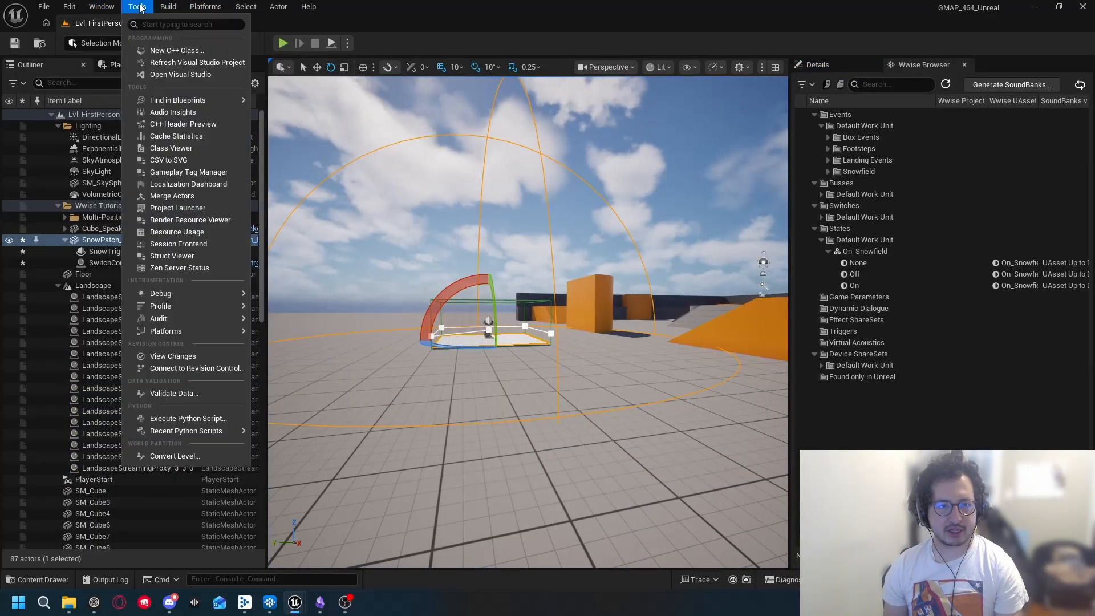
pyautogui.moveTo(168, 7)
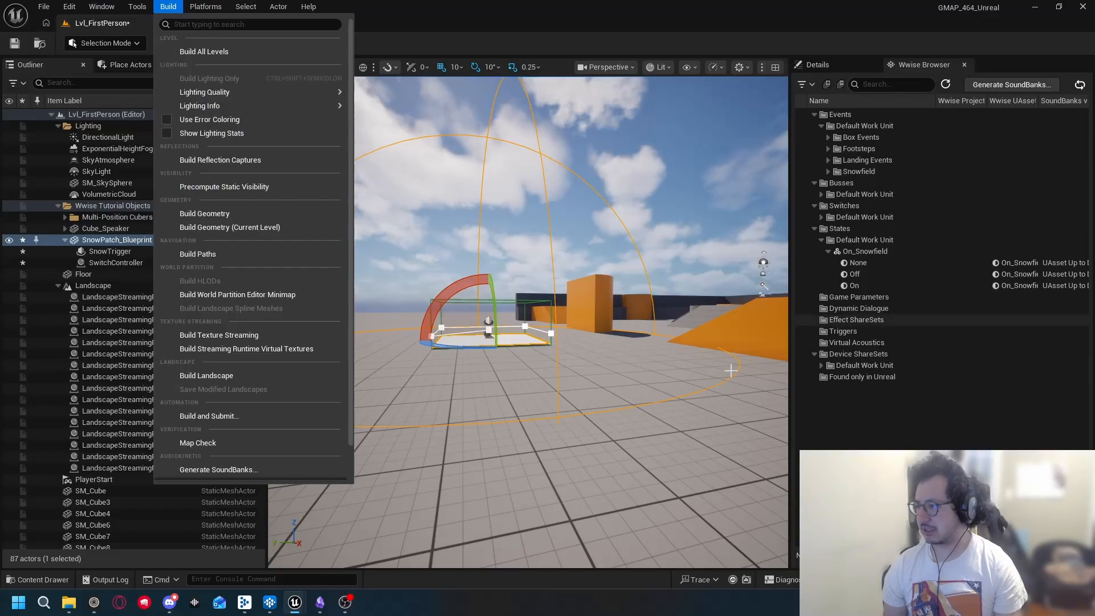
pyautogui.click(913, 402)
pyautogui.click(876, 275)
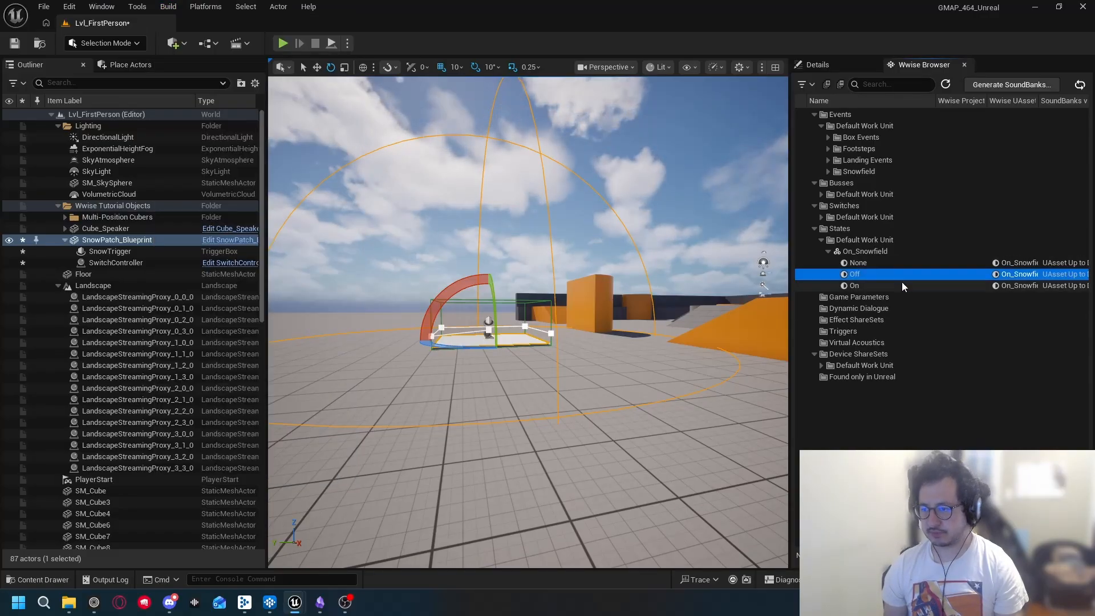
# Step: Switch to Wwise and change to the Designer layout with the Play_Snowfield event shown
pyautogui.click(269, 602)
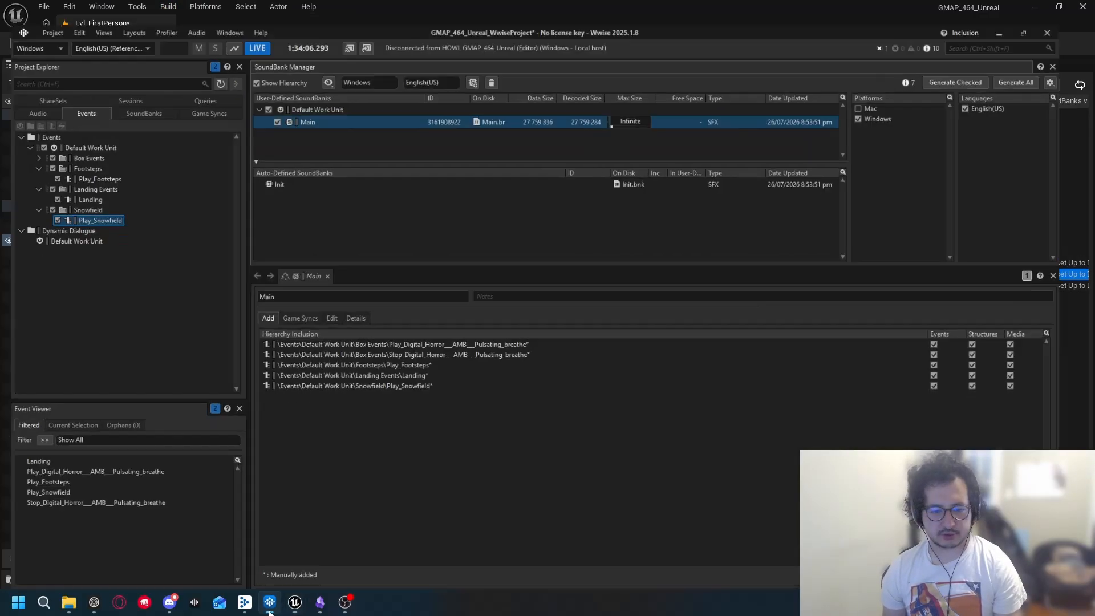
pyautogui.click(87, 205)
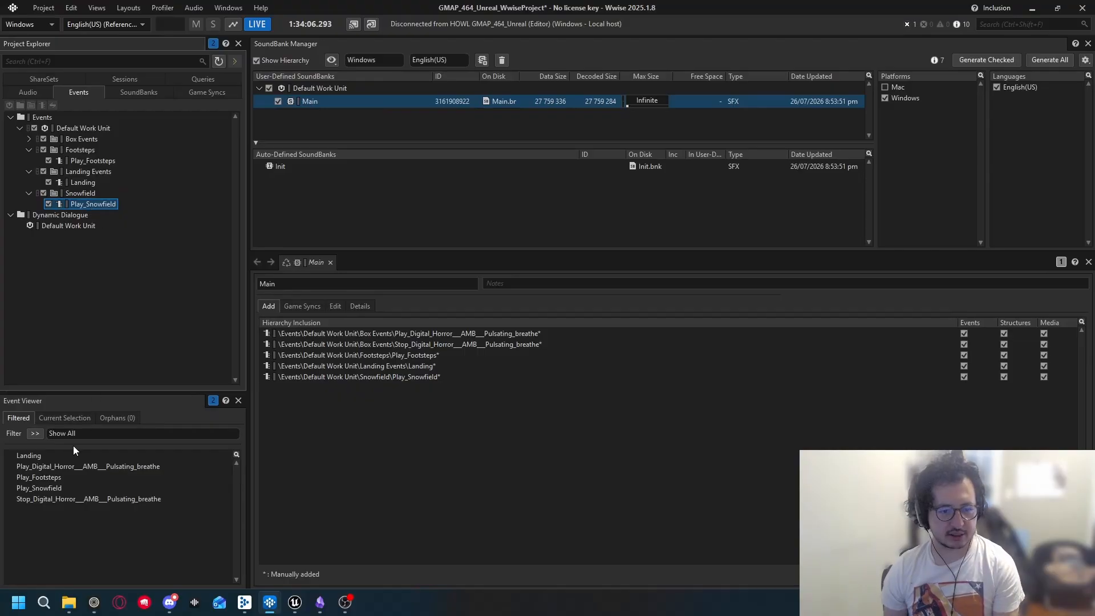
pyautogui.click(127, 8)
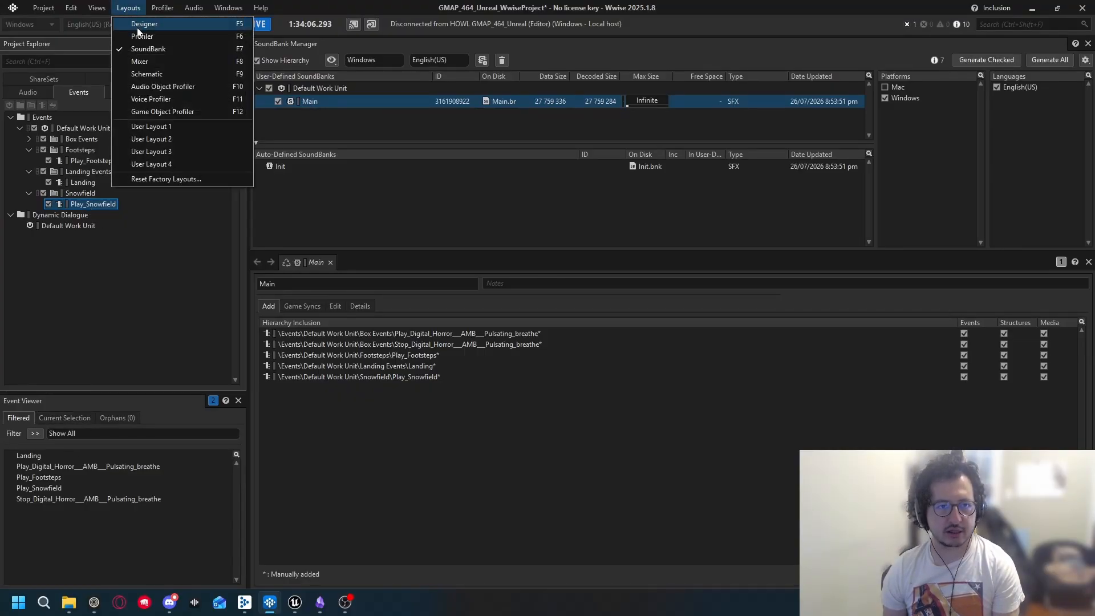
pyautogui.click(143, 22)
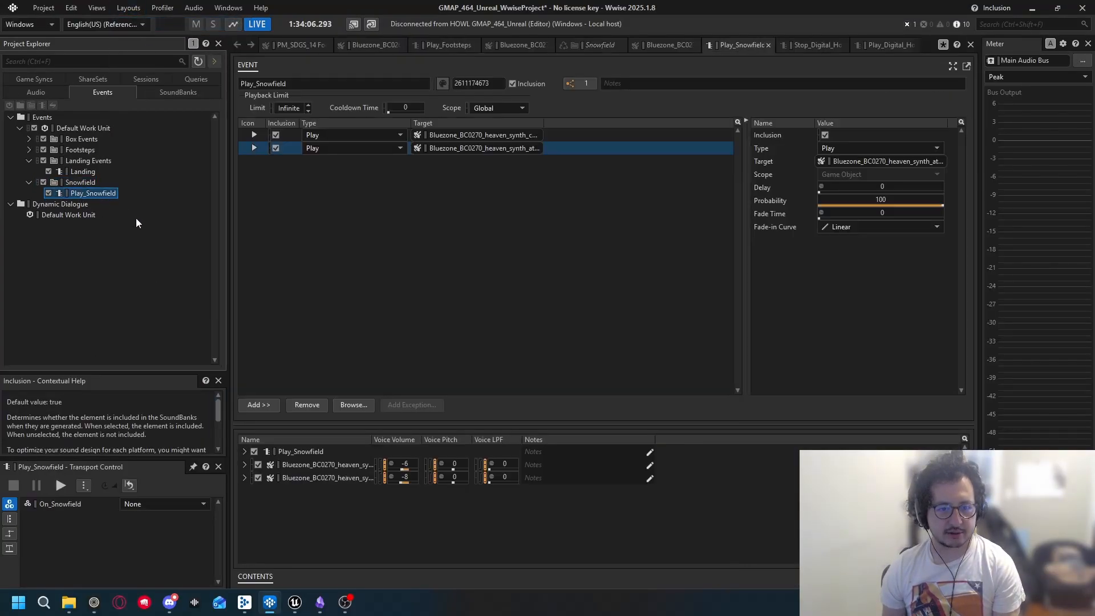
# Step: Audition the Play_Snowfield event with On_Snowfield set to Off, switching it to On and back to Off during playback
pyautogui.click(166, 504)
pyautogui.click(151, 523)
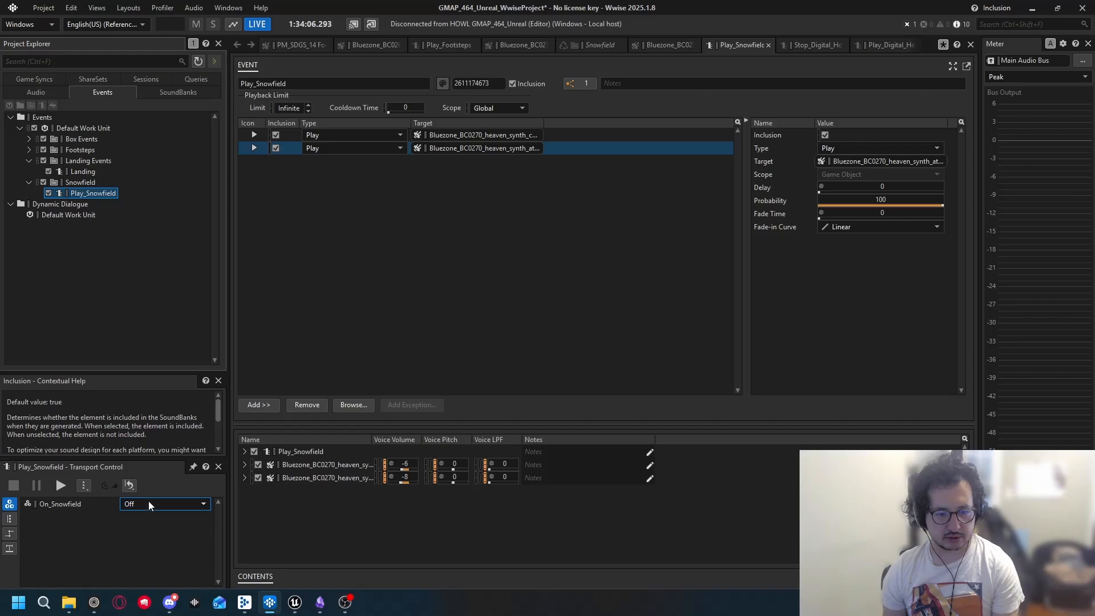
pyautogui.press('space')
pyautogui.click(161, 503)
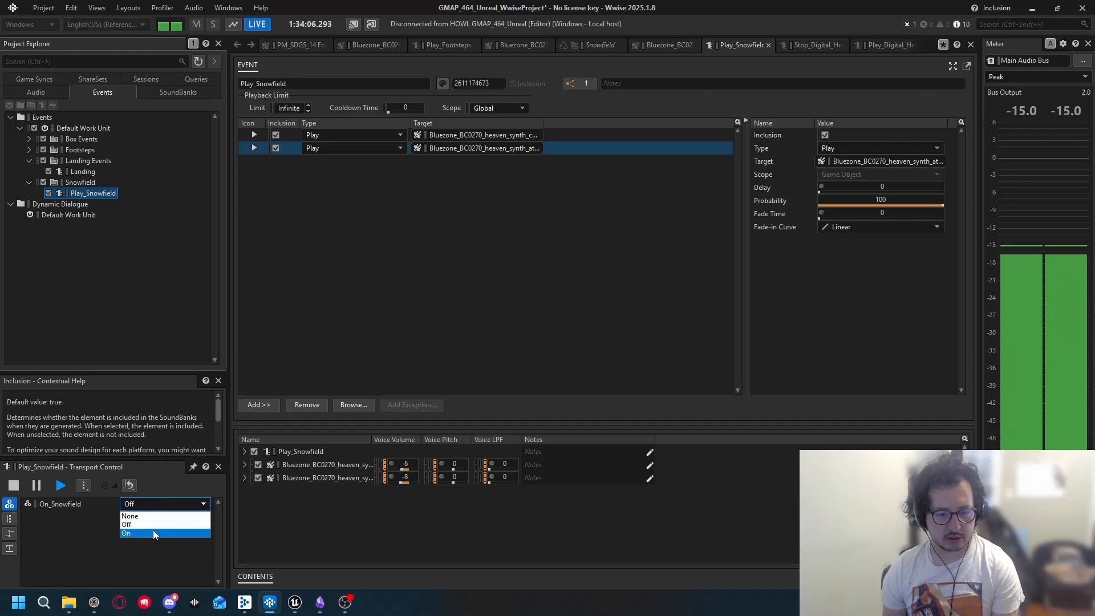
pyautogui.click(153, 529)
pyautogui.click(155, 504)
pyautogui.click(147, 520)
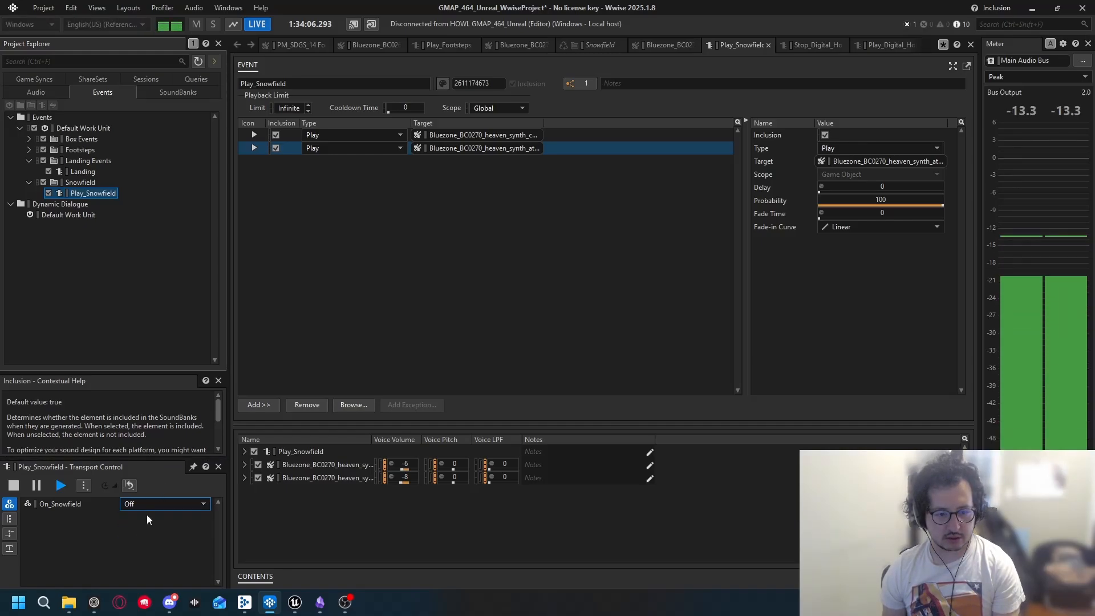
# Step: Set On_Snowfield to None during the Play_Snowfield audition and minimize Wwise to return to Unreal
pyautogui.click(150, 508)
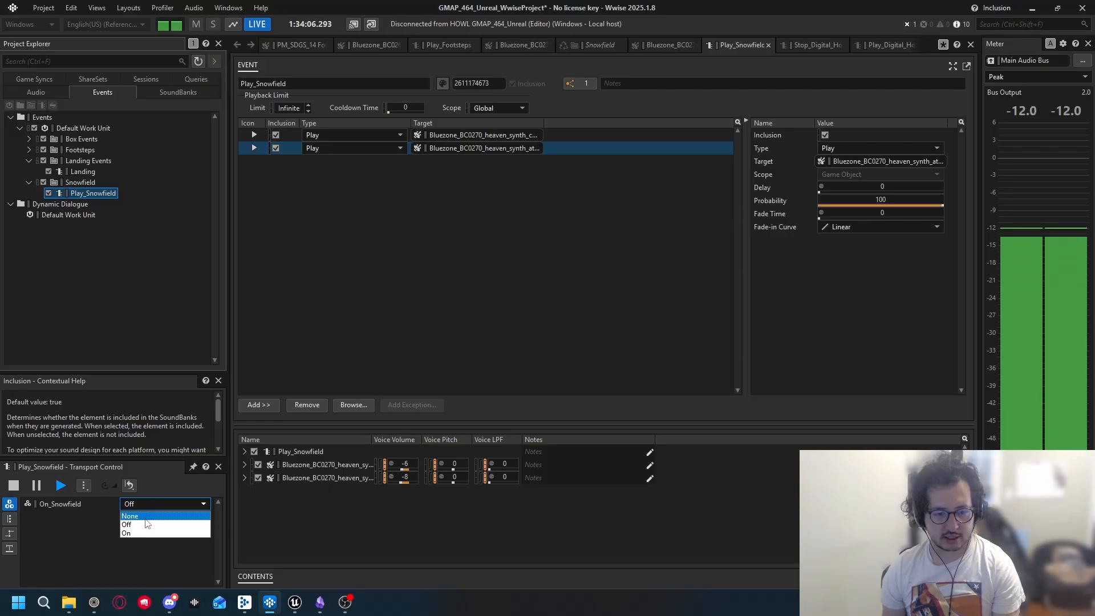
pyautogui.click(153, 514)
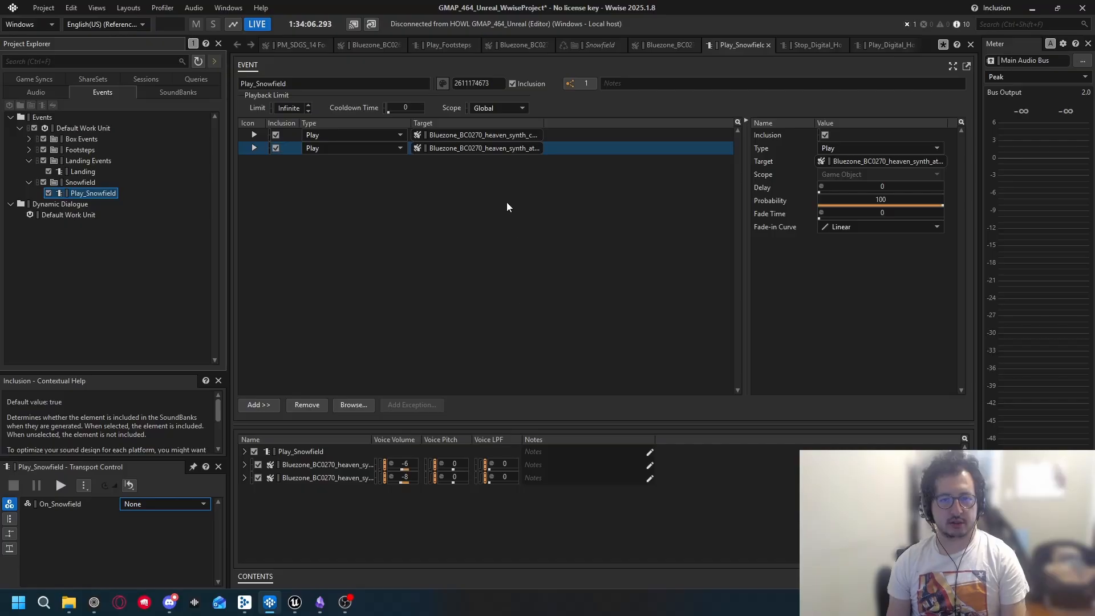
pyautogui.click(1032, 8)
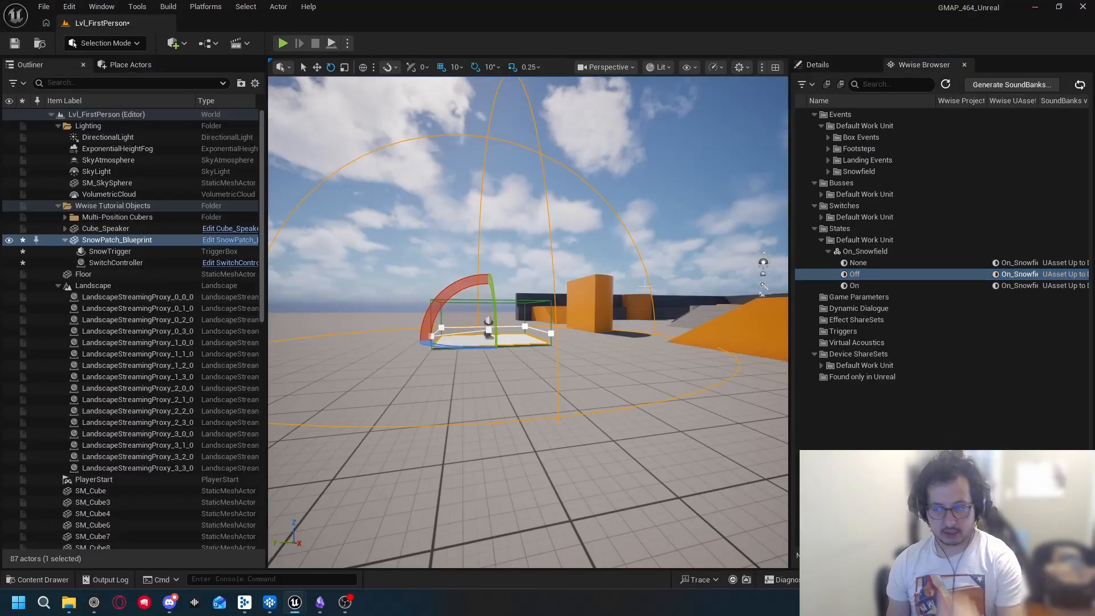
# Step: Play-test the level, walking toward and away from the white snow patch to hear the Snowfield sound, and stop the session
pyautogui.moveTo(645, 286); pyautogui.dragTo(677, 303, button='right')
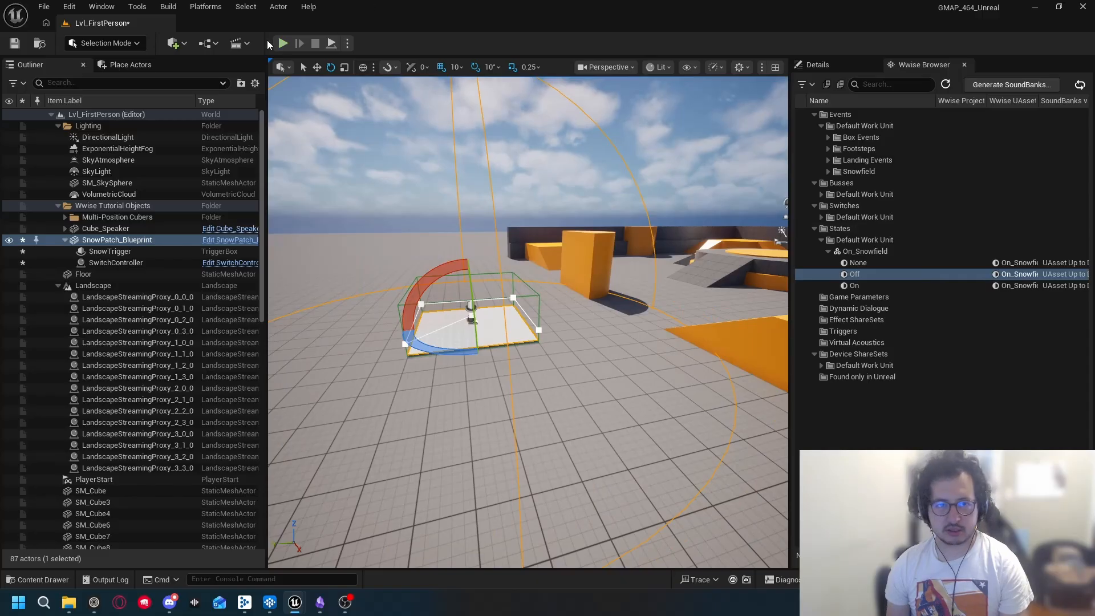
pyautogui.click(282, 44)
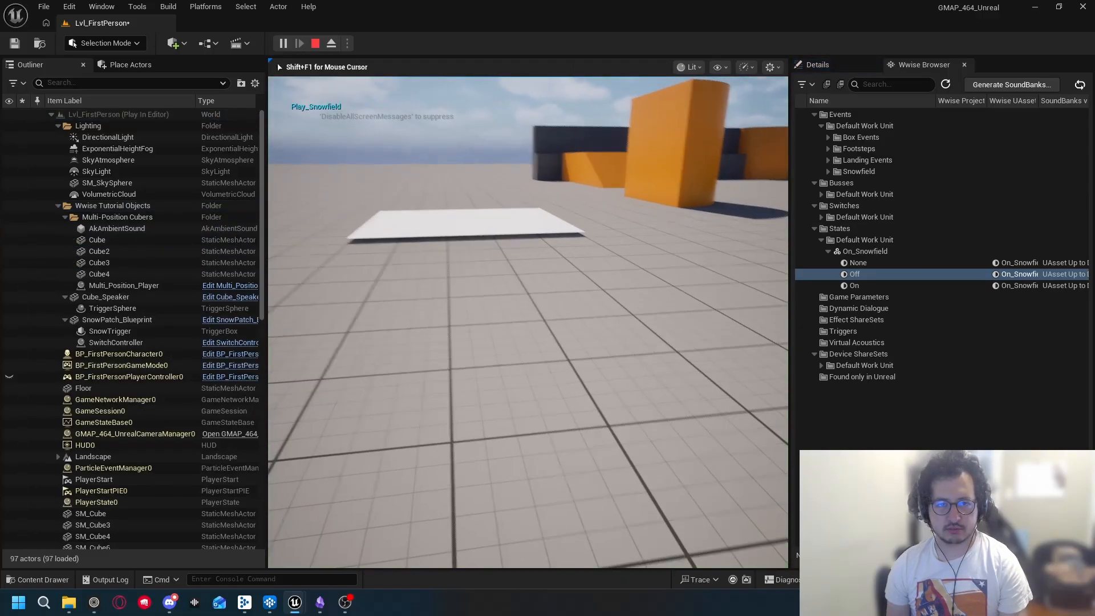
pyautogui.press('w')
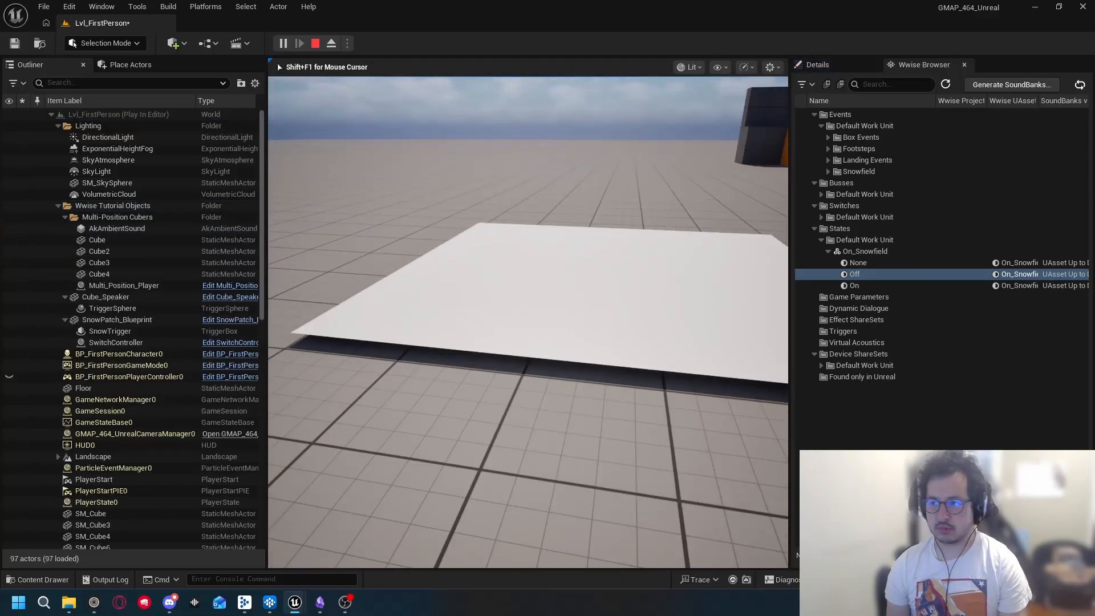
pyautogui.press('s')
pyautogui.press('w')
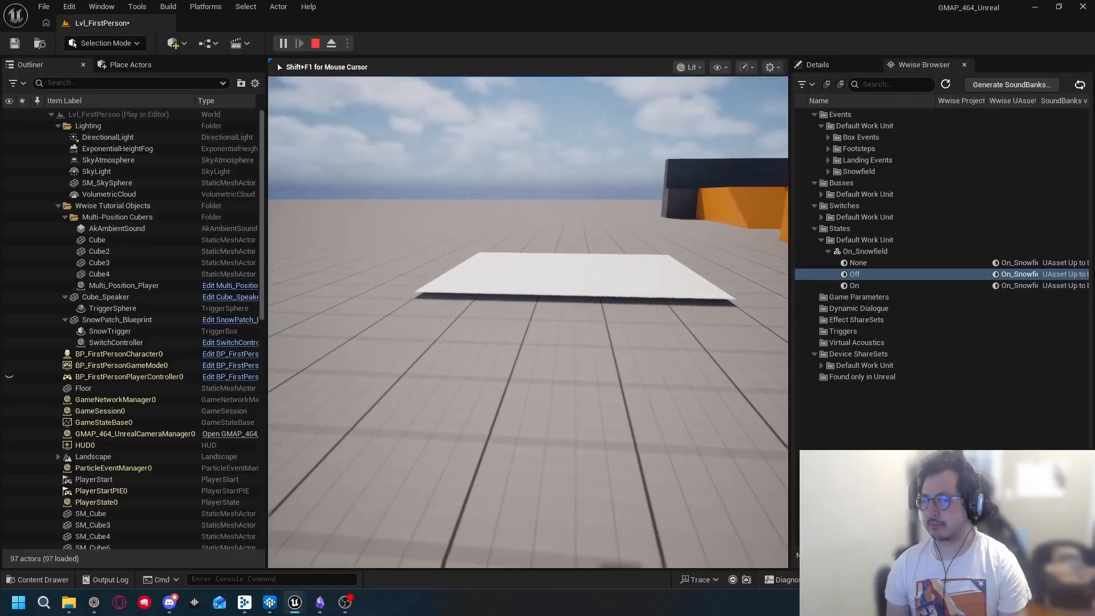
pyautogui.press('s')
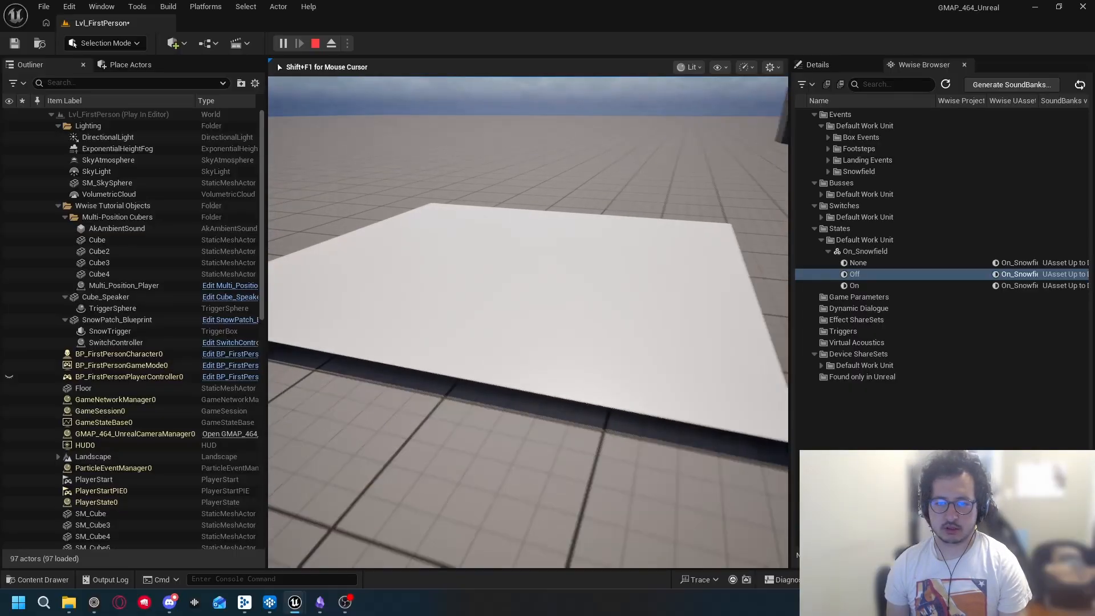
pyautogui.press('Escape')
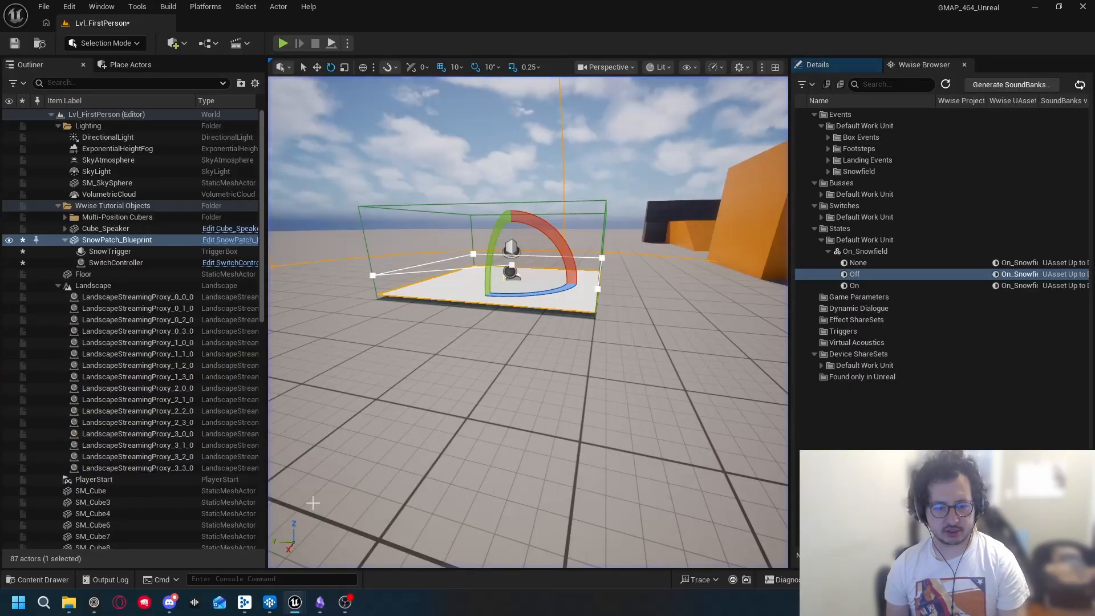
# Step: Switch to Wwise's Designer layout, set Snowfield_Attenuation's max distance to 2000 and check it on both Snowfield sounds
pyautogui.click(269, 602)
pyautogui.click(163, 8)
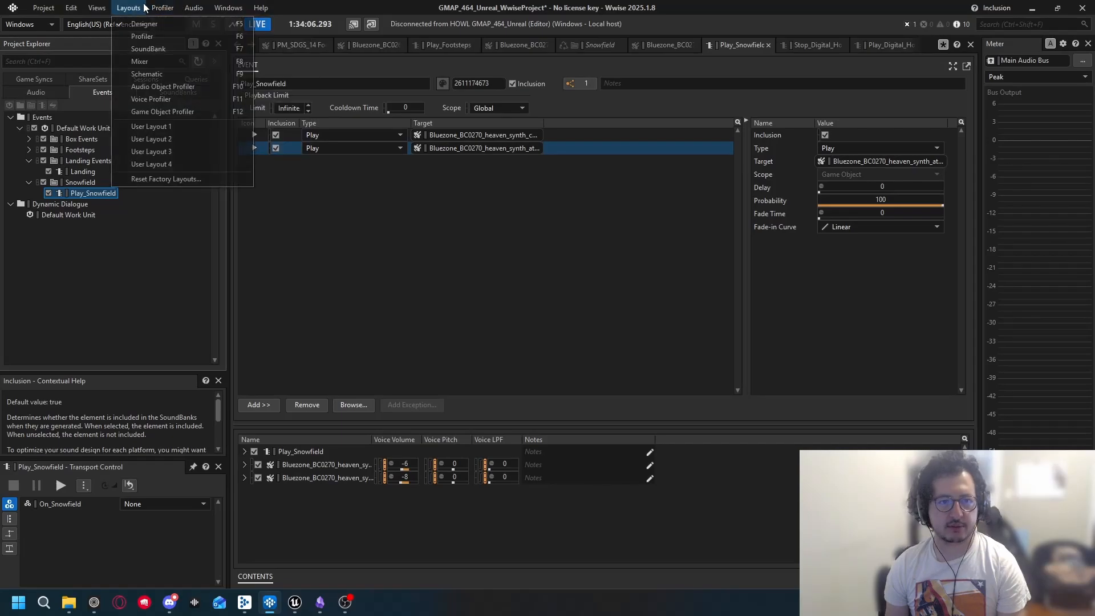
pyautogui.click(149, 25)
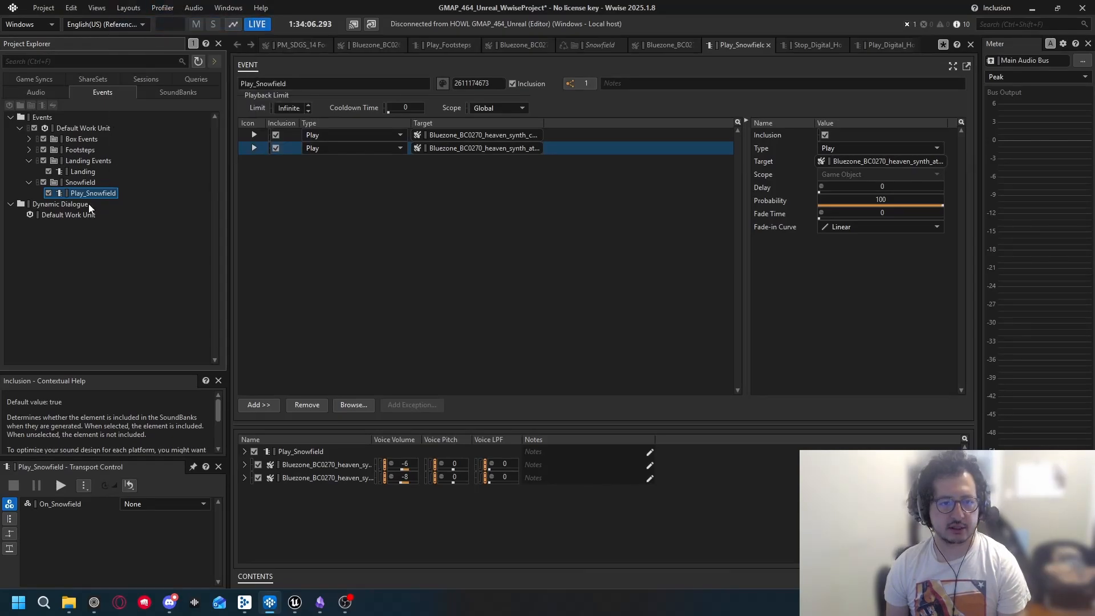
pyautogui.click(50, 91)
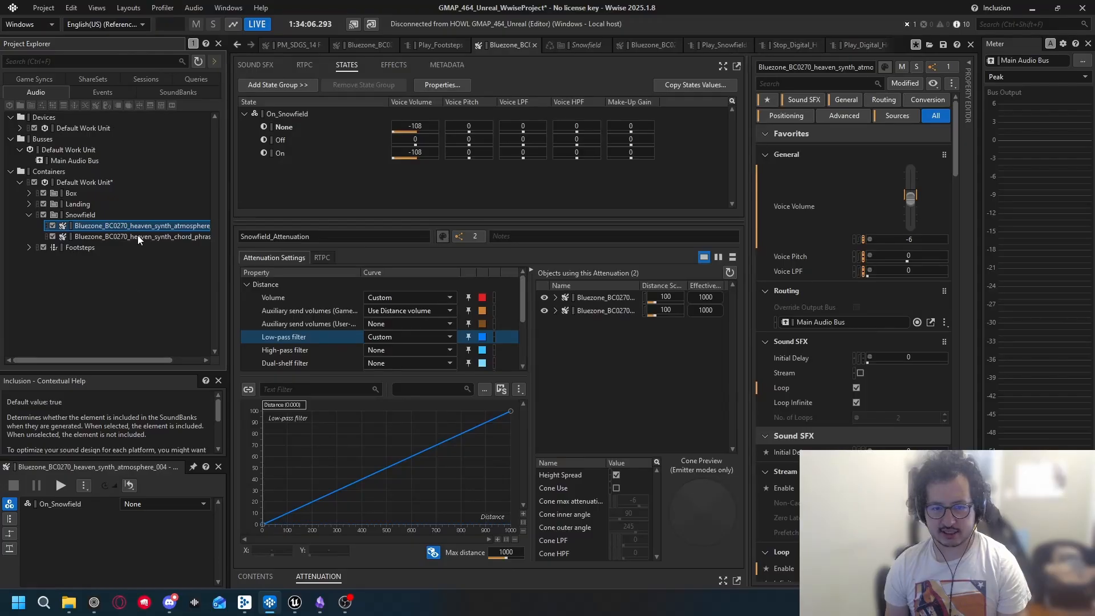
pyautogui.click(140, 237)
pyautogui.click(517, 551)
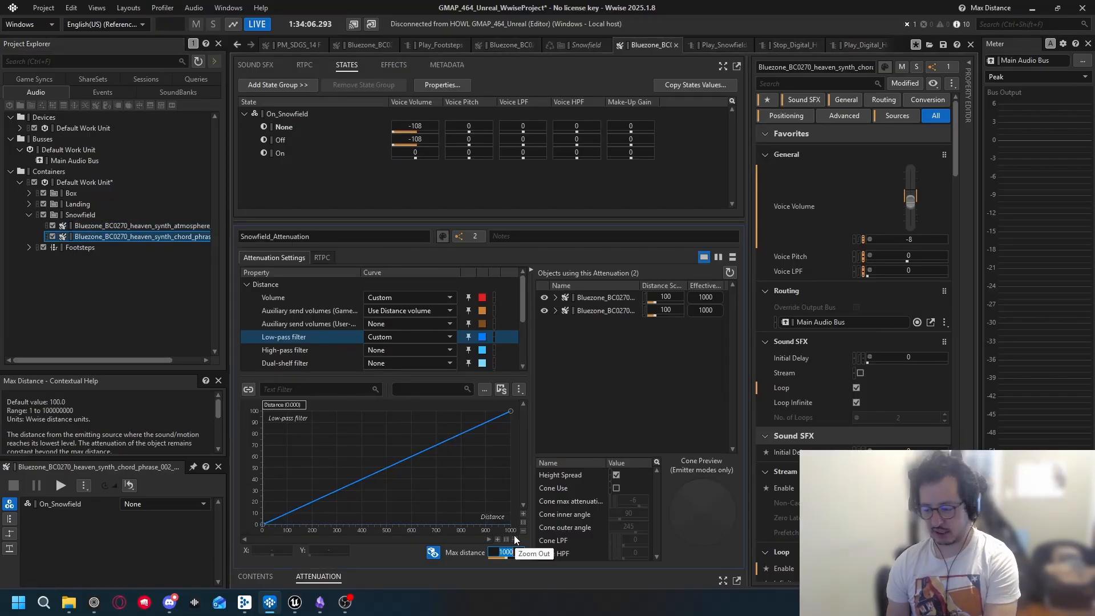
pyautogui.click(127, 228)
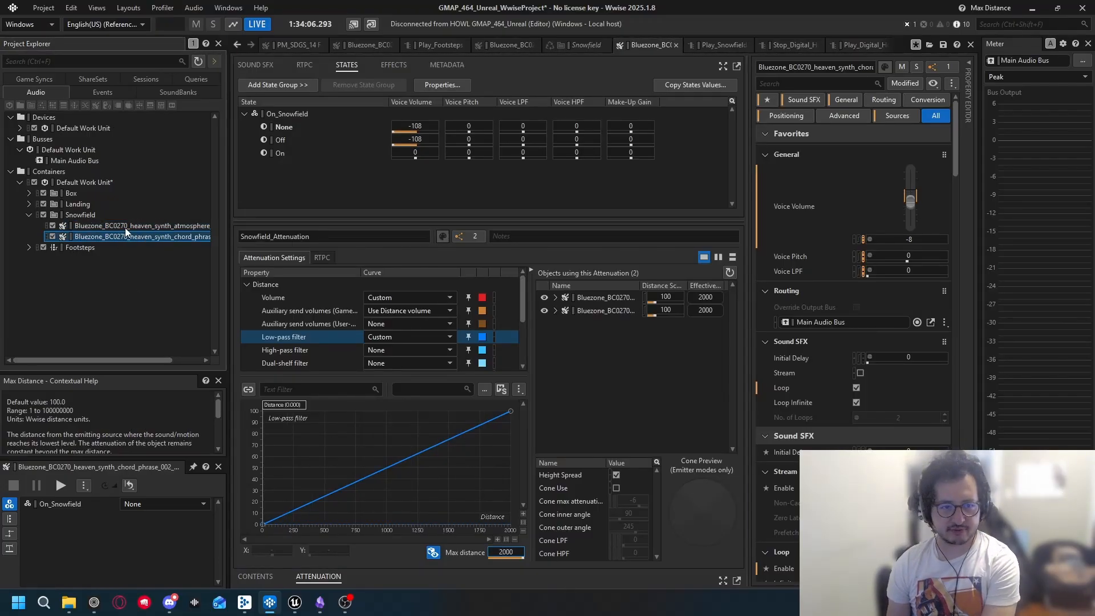
pyautogui.click(513, 553)
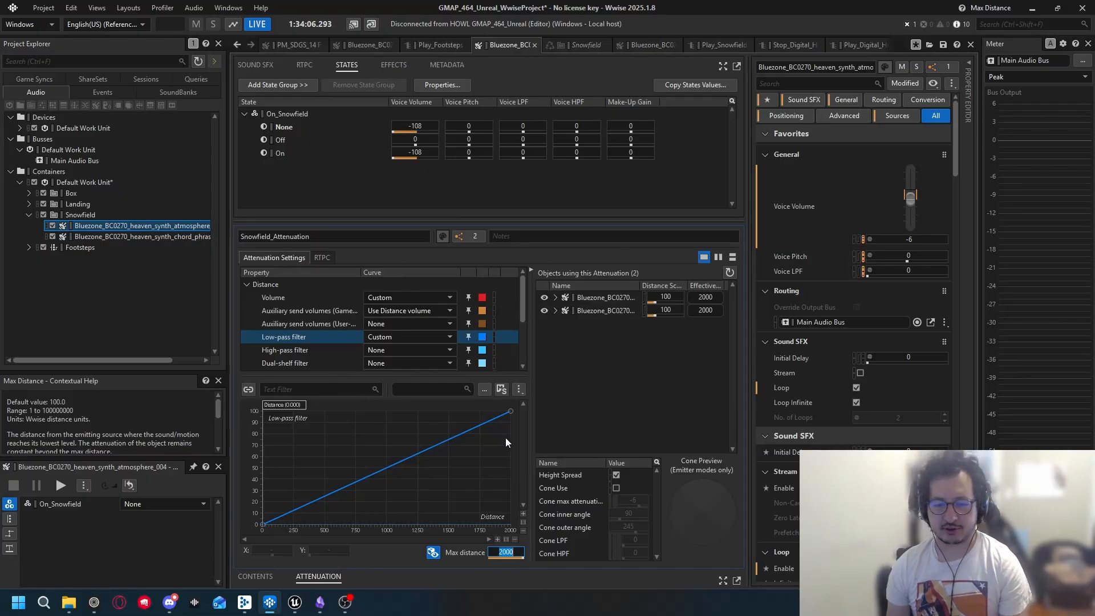
pyautogui.click(174, 233)
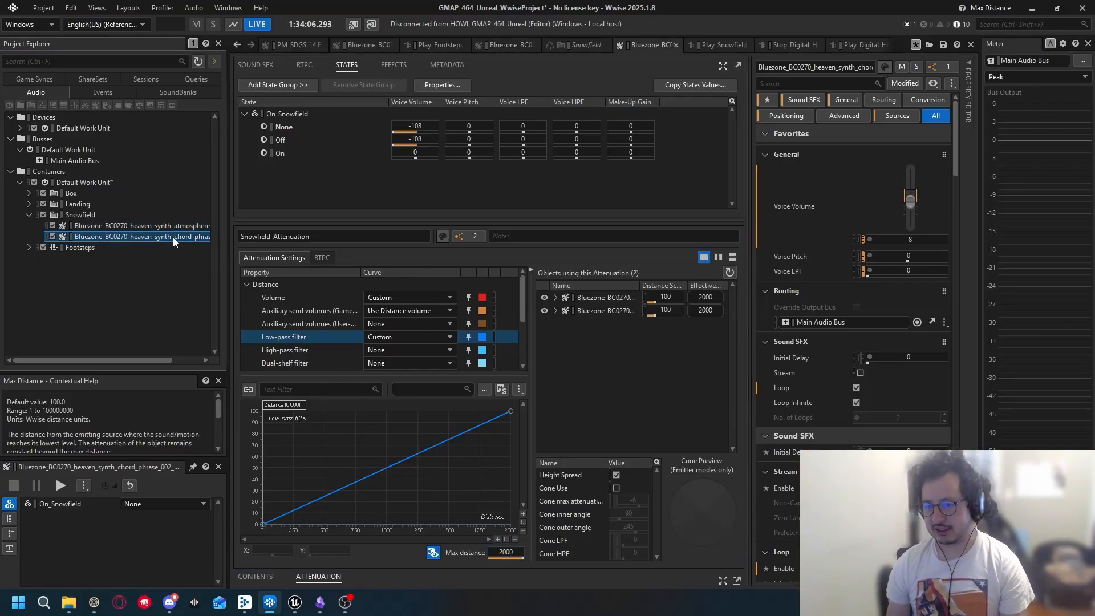
pyautogui.click(175, 226)
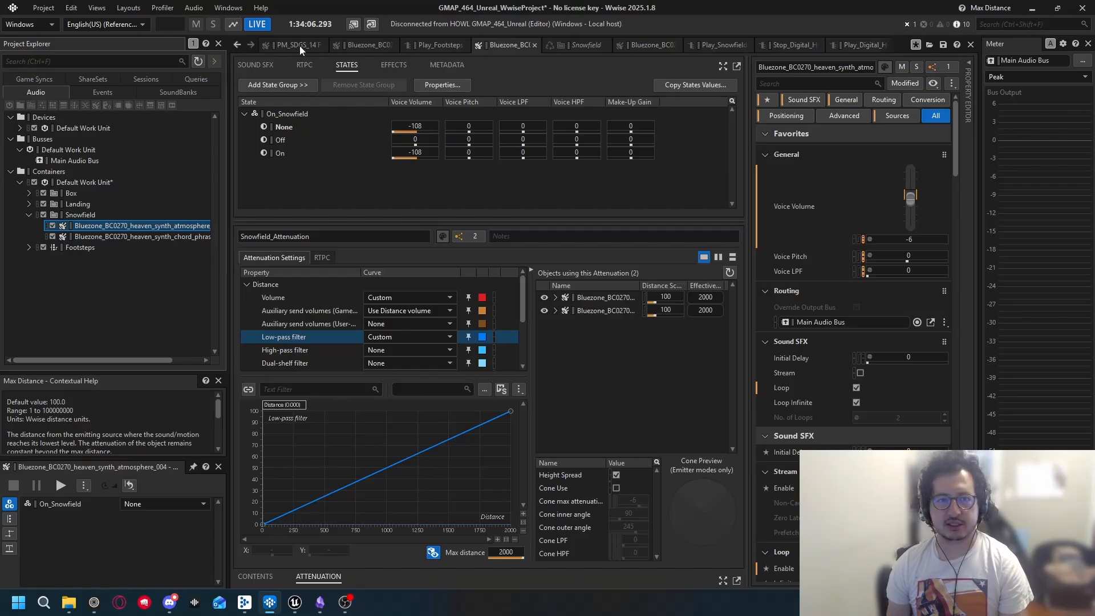
# Step: Generate the checked Main SoundBank for Windows in English(US) and close the generation report
pyautogui.click(129, 7)
pyautogui.click(156, 54)
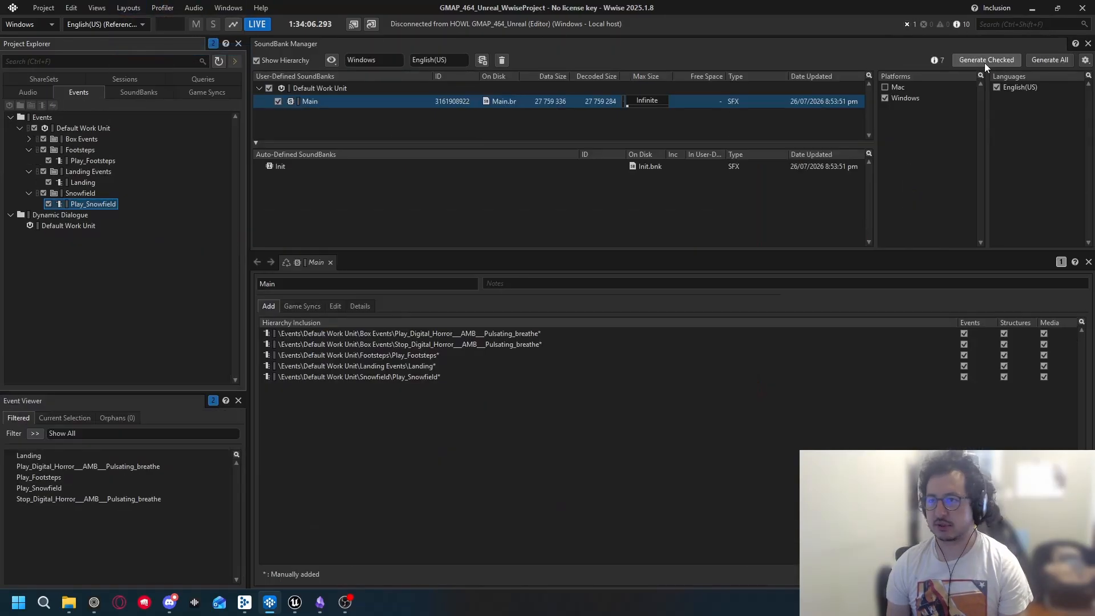
pyautogui.click(984, 60)
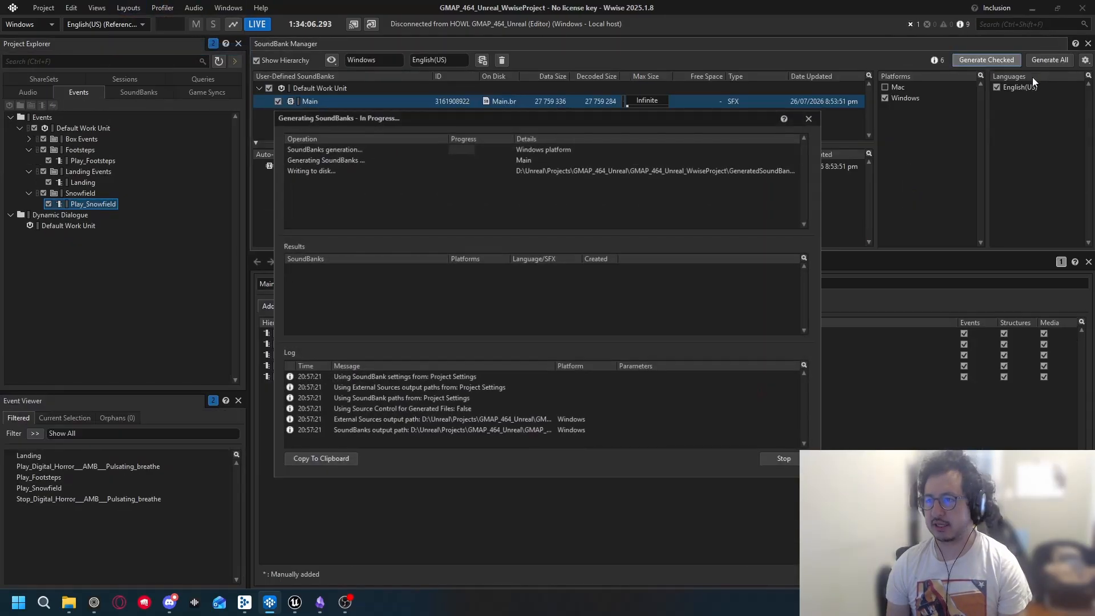
pyautogui.click(813, 115)
# Step: Switch to Unreal and play-test the level from farther away, walking onto and off the snow patch
pyautogui.hotkey('alt', 'Tab')
pyautogui.moveTo(484, 171); pyautogui.dragTo(516, 207, button='right')
pyautogui.press('s')
pyautogui.click(283, 44)
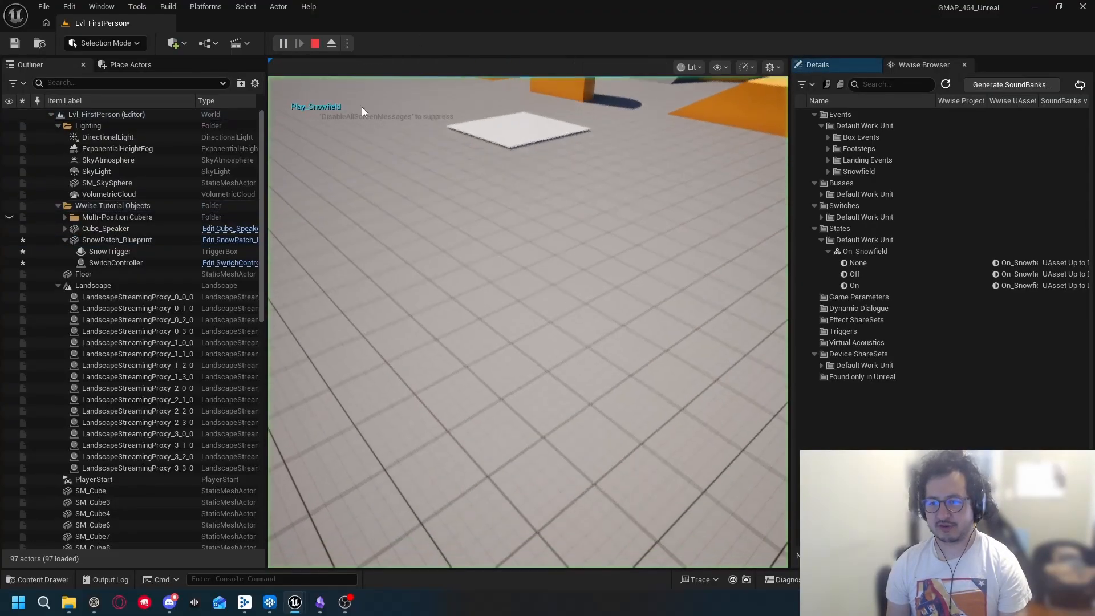
pyautogui.press('w')
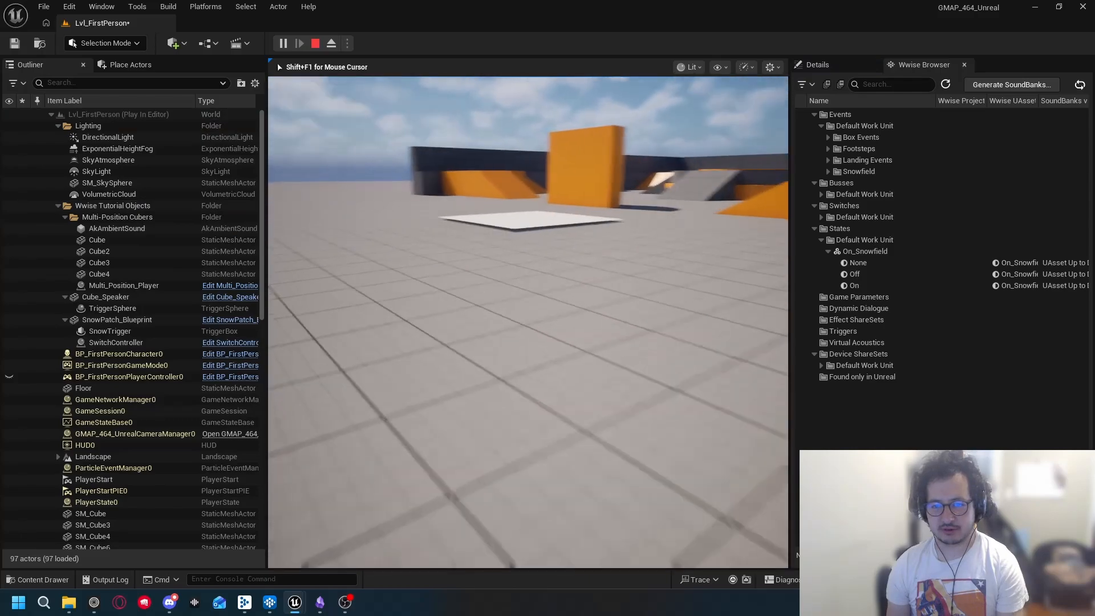
pyautogui.press('w')
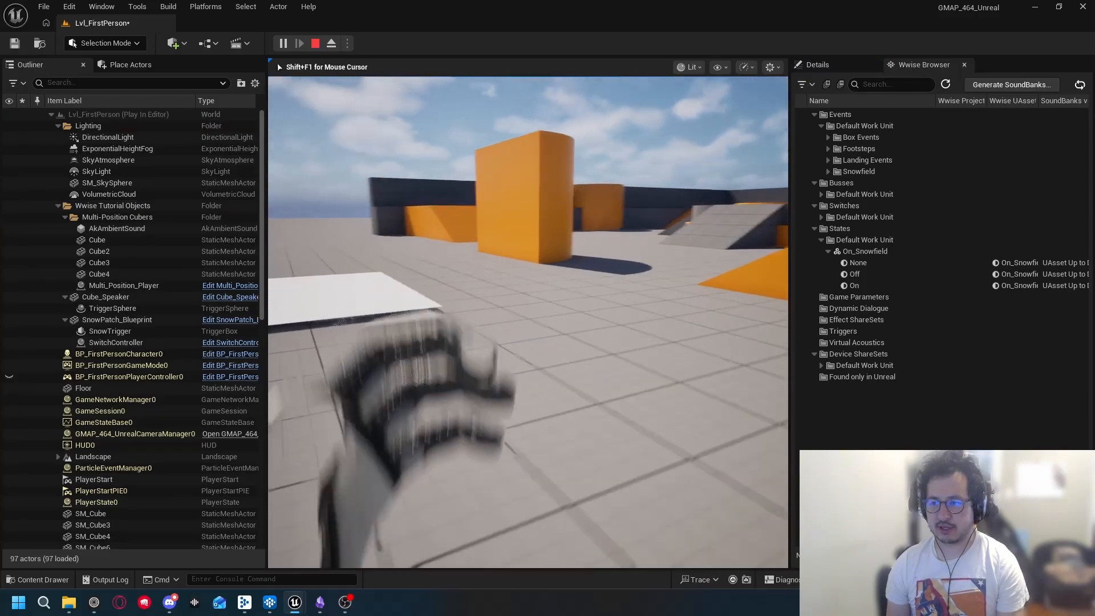
pyautogui.press('w')
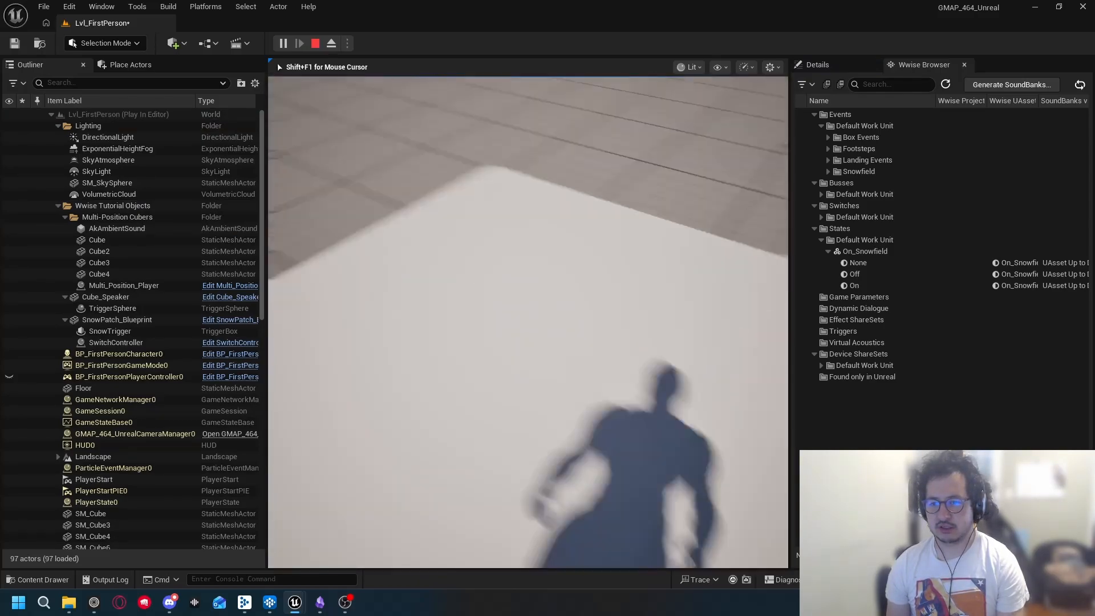
pyautogui.press('w')
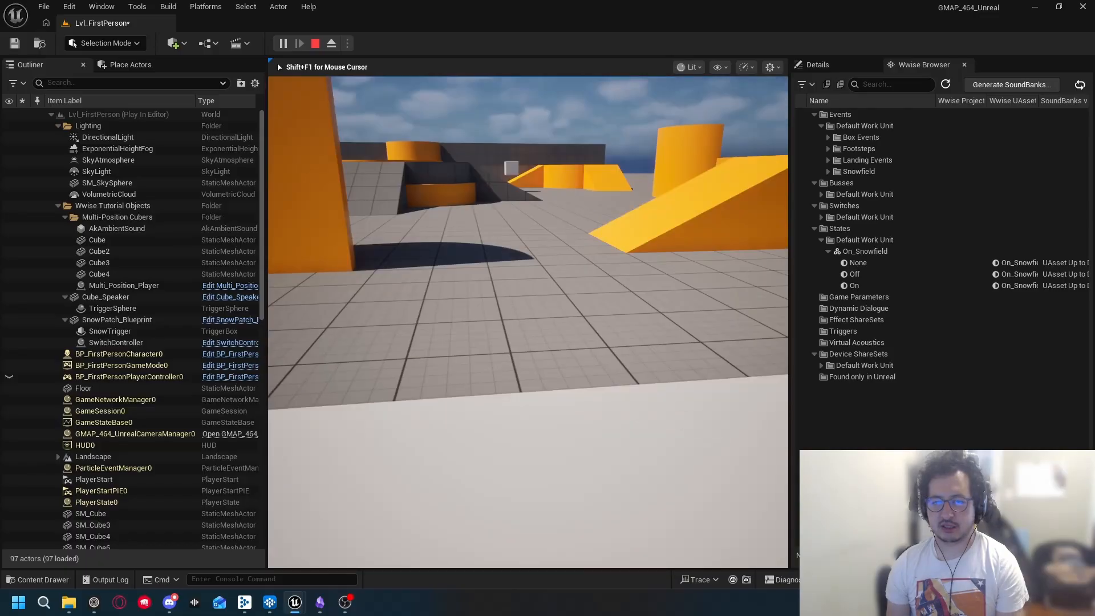
pyautogui.press('w')
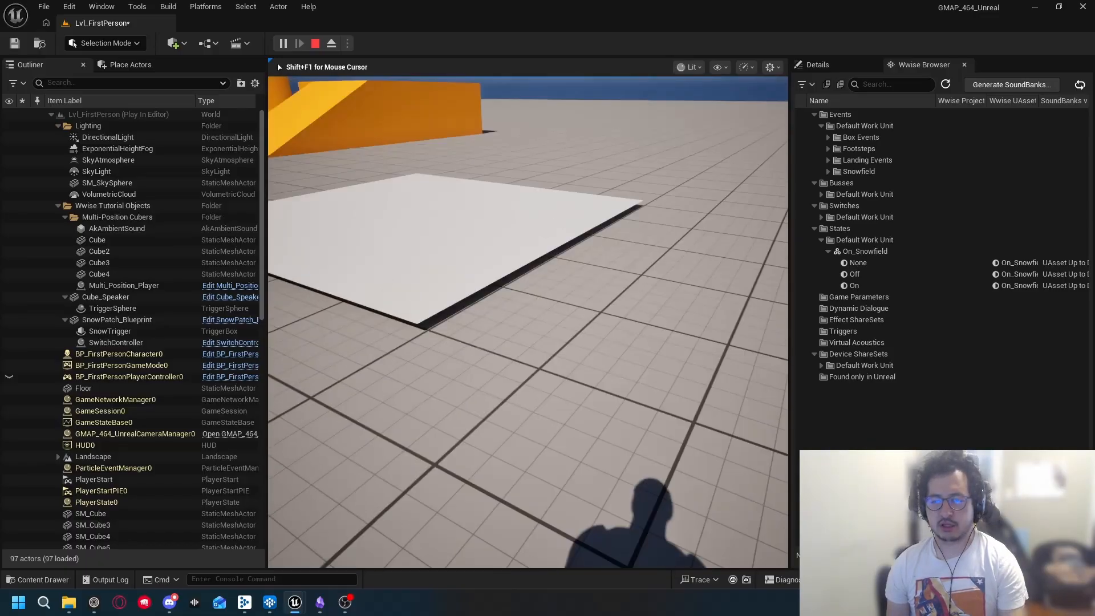
pyautogui.press('Escape')
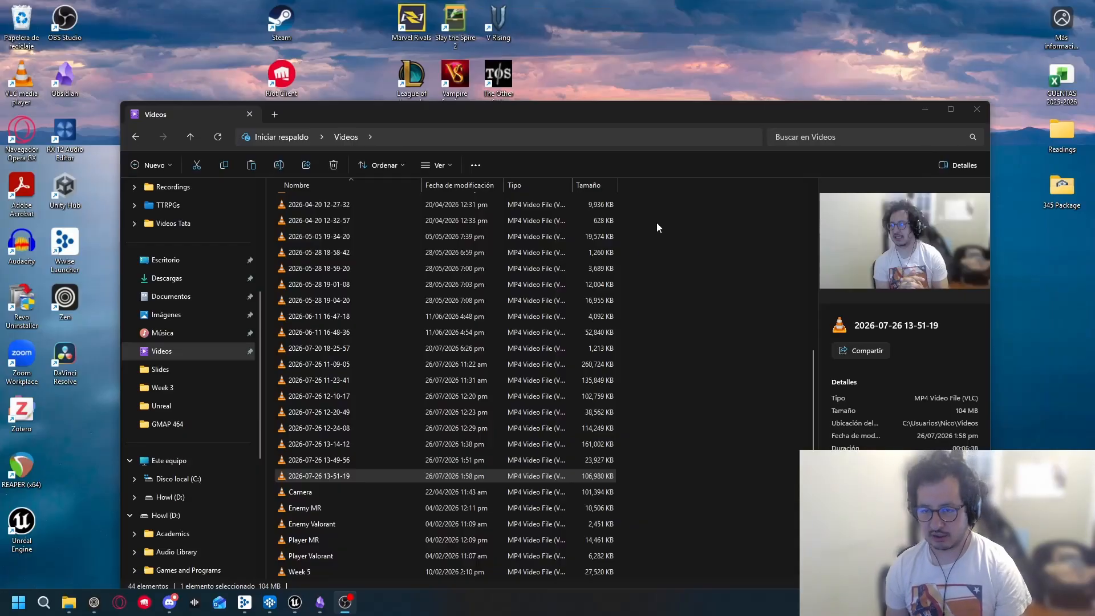
# Step: Return to Wwise's Designer layout and set 3D Spatialization to None for the heaven_synth_atmosphere sound
pyautogui.click(923, 111)
pyautogui.click(269, 601)
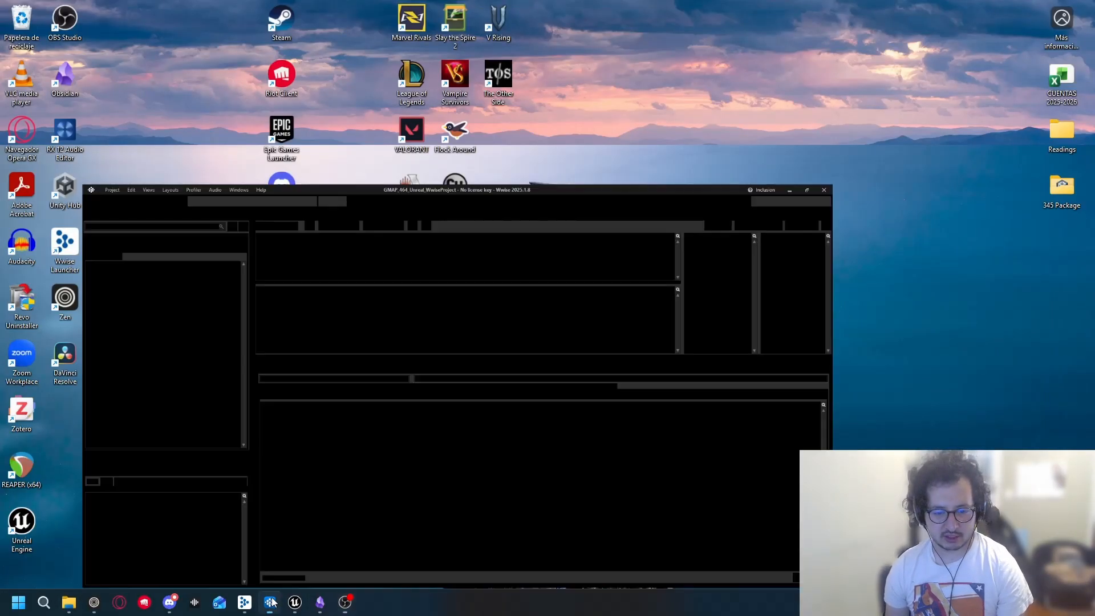
pyautogui.click(130, 8)
pyautogui.click(146, 27)
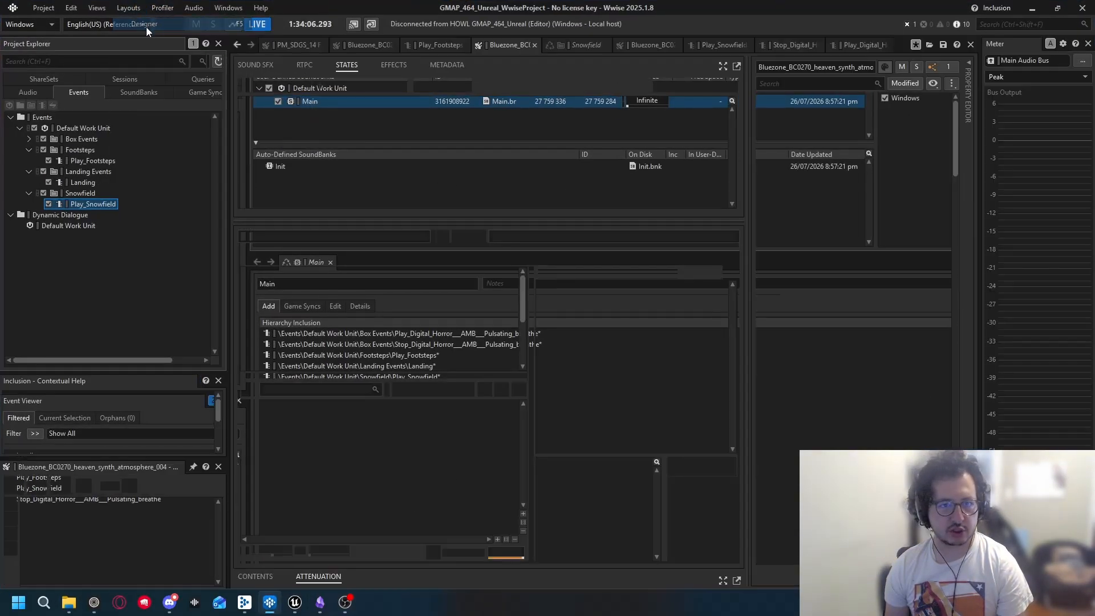
pyautogui.scroll(-5, 910, 392)
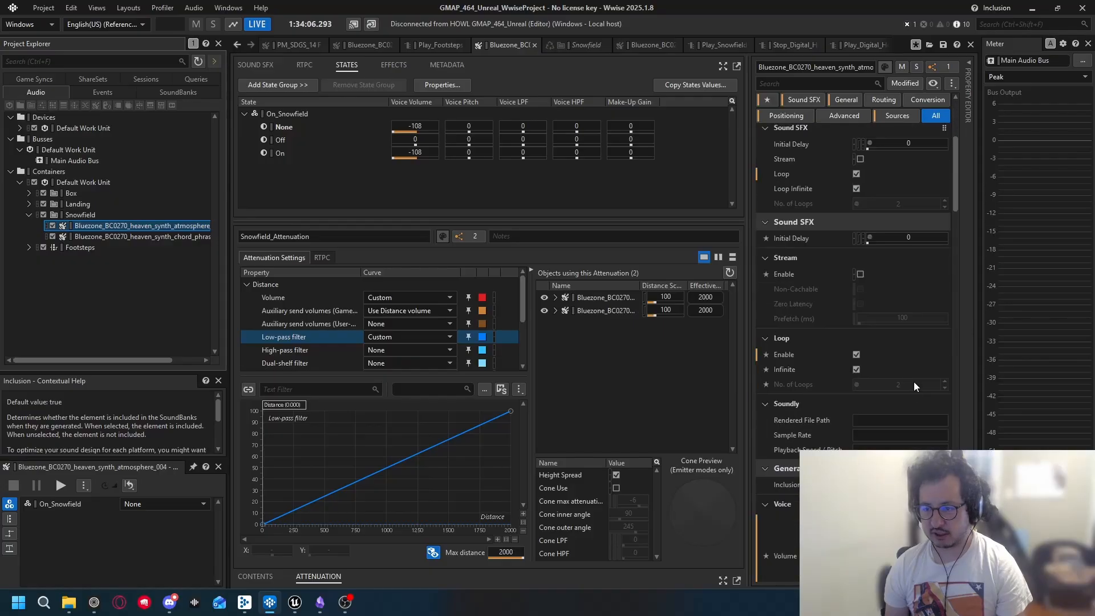
pyautogui.scroll(5, 910, 409)
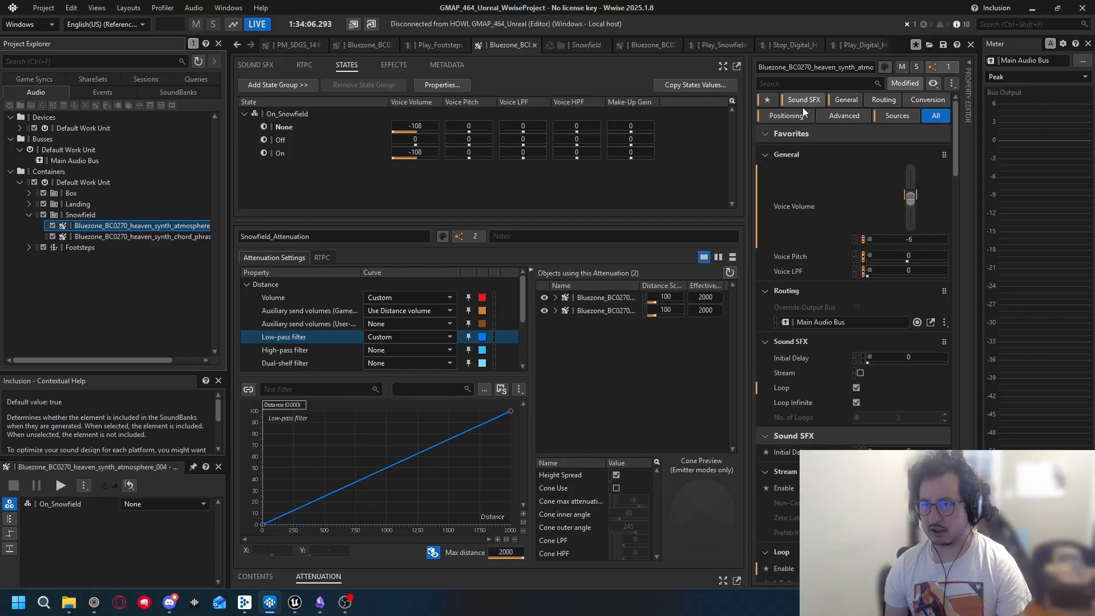
pyautogui.click(786, 115)
pyautogui.click(896, 213)
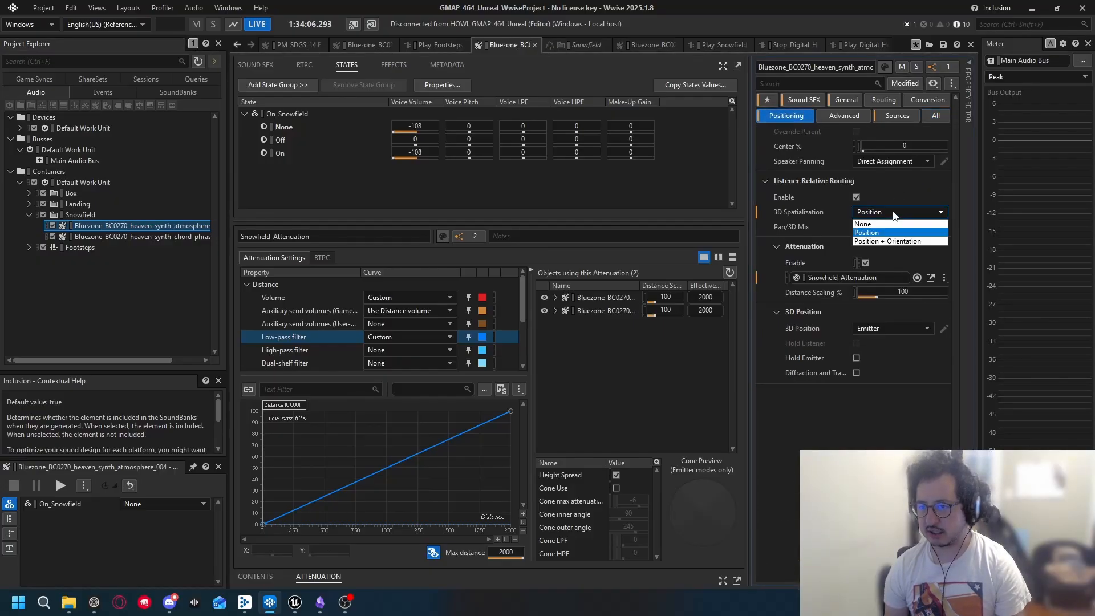
pyautogui.click(875, 224)
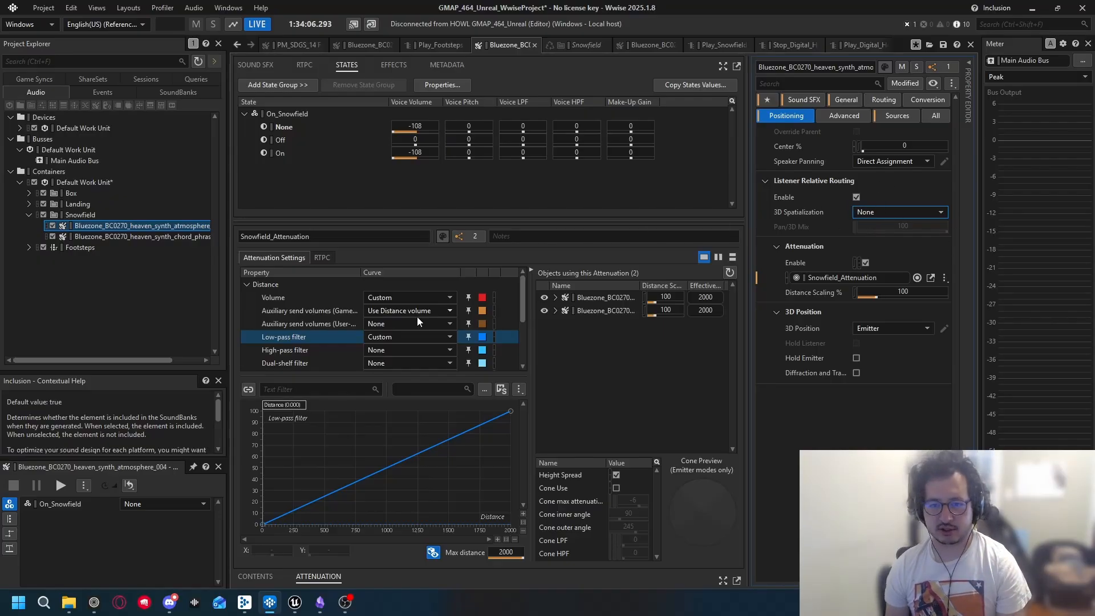
# Step: Set the heaven_synth_chord_phrase sound's 3D Spatialization to None, save the project and reopen its spatialization options
pyautogui.click(202, 237)
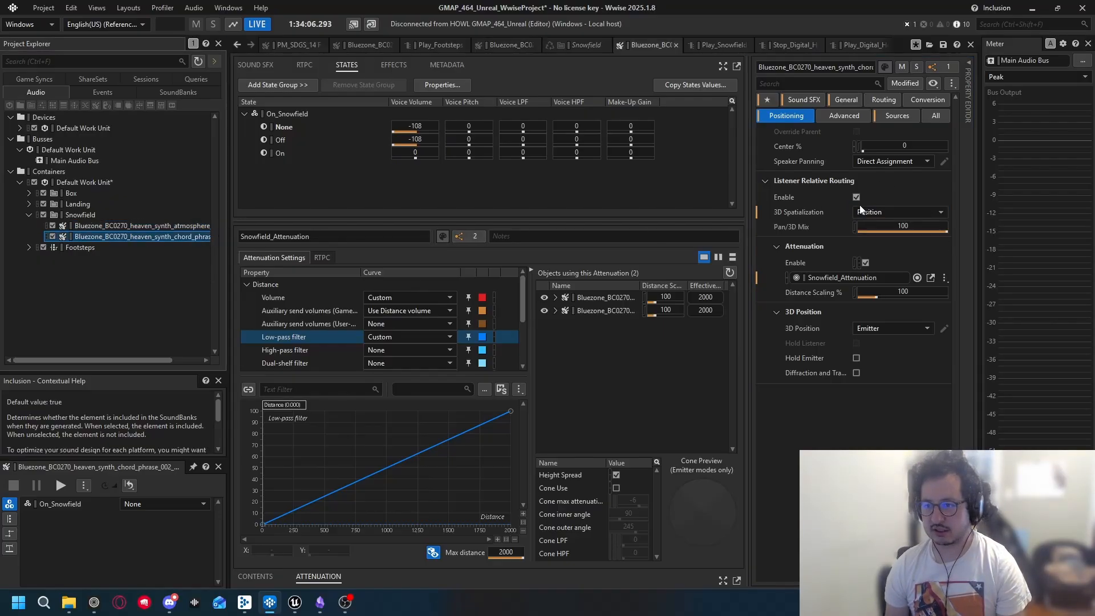
pyautogui.click(861, 211)
pyautogui.click(876, 224)
pyautogui.hotkey('ctrl', 's')
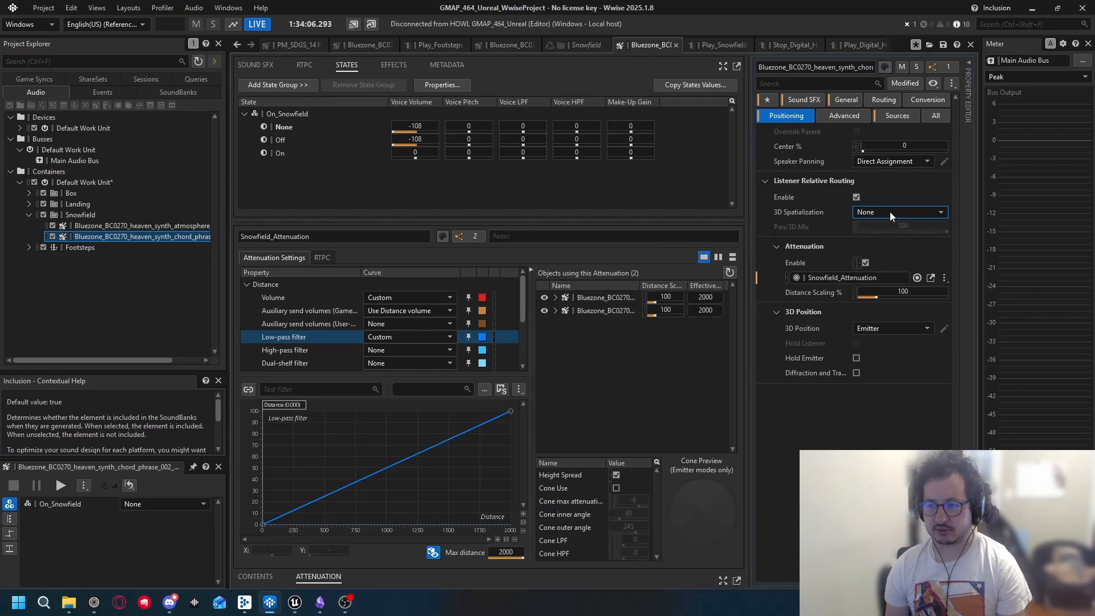
pyautogui.click(924, 210)
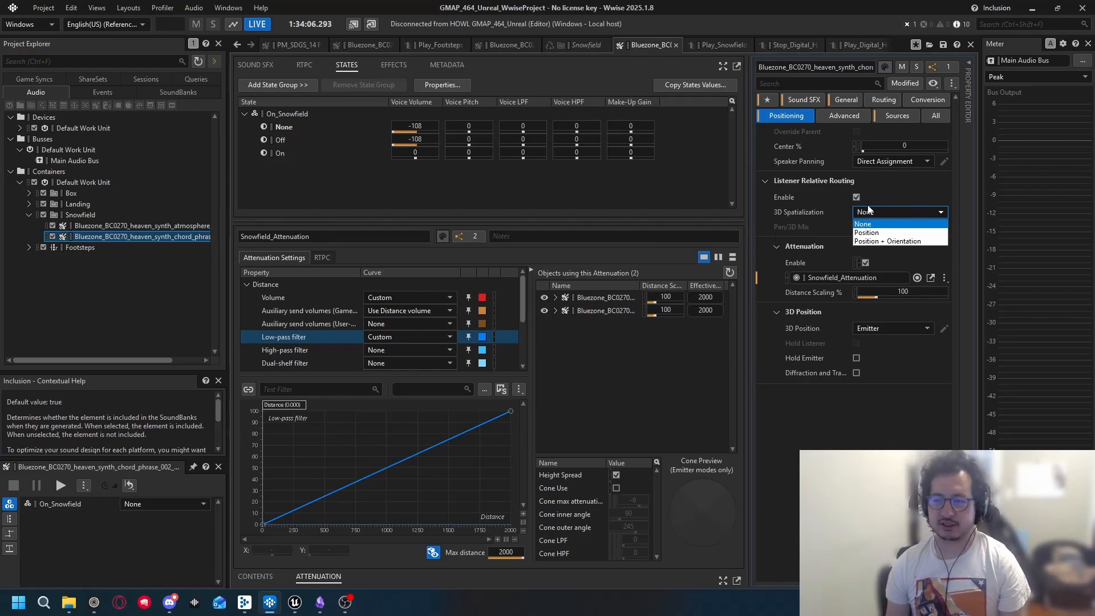
# Step: Keep 3D Spatialization at None, generate the checked Main SoundBank for Windows in the SoundBank layout, and close the generation report
pyautogui.click(893, 191)
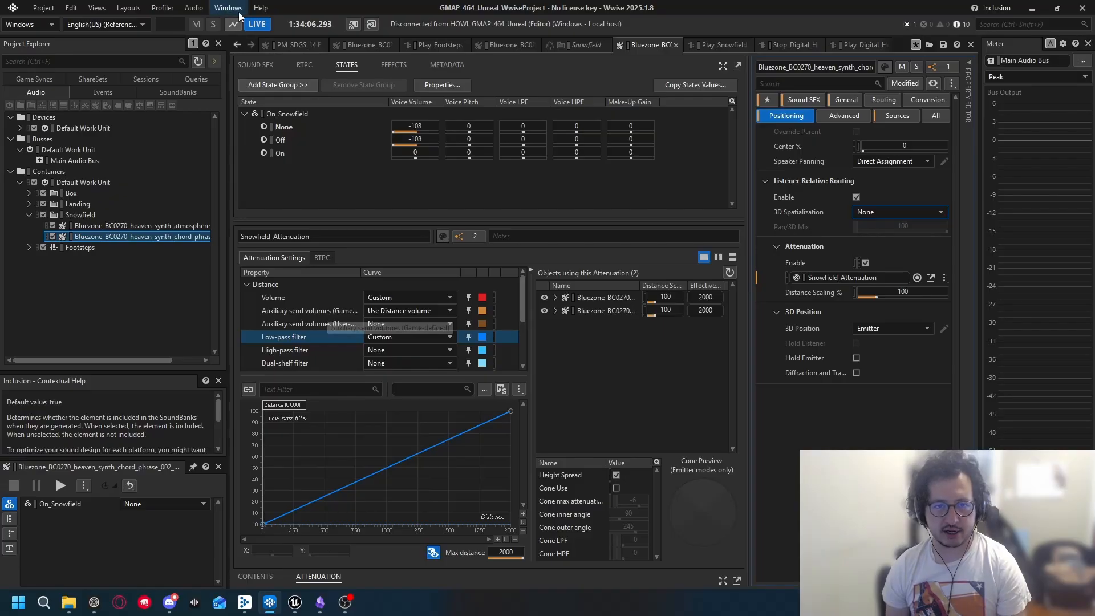
pyautogui.click(129, 8)
pyautogui.click(142, 51)
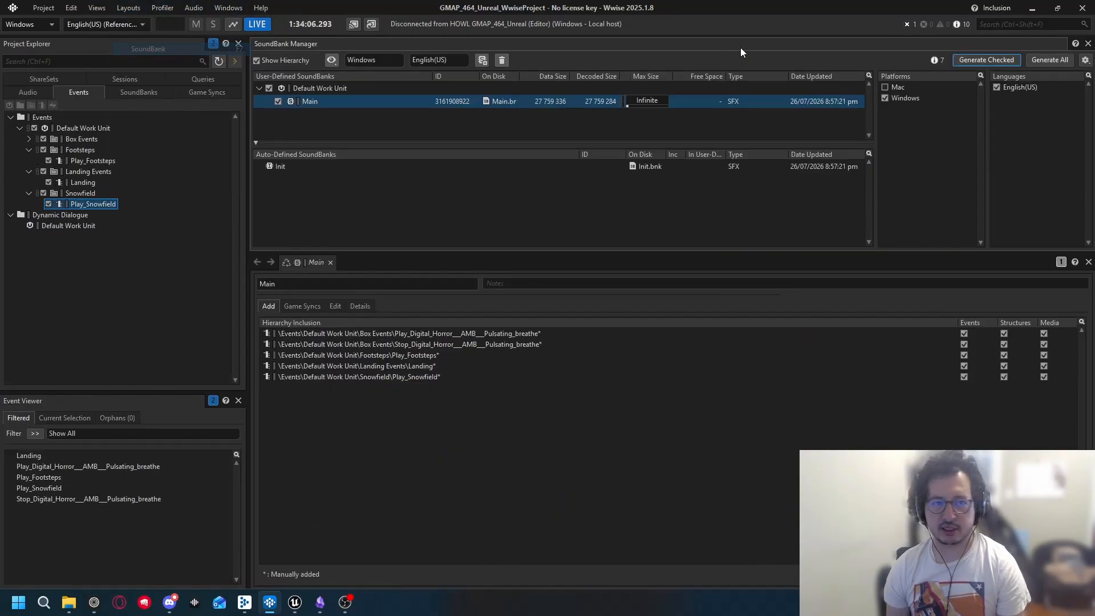
pyautogui.click(1009, 61)
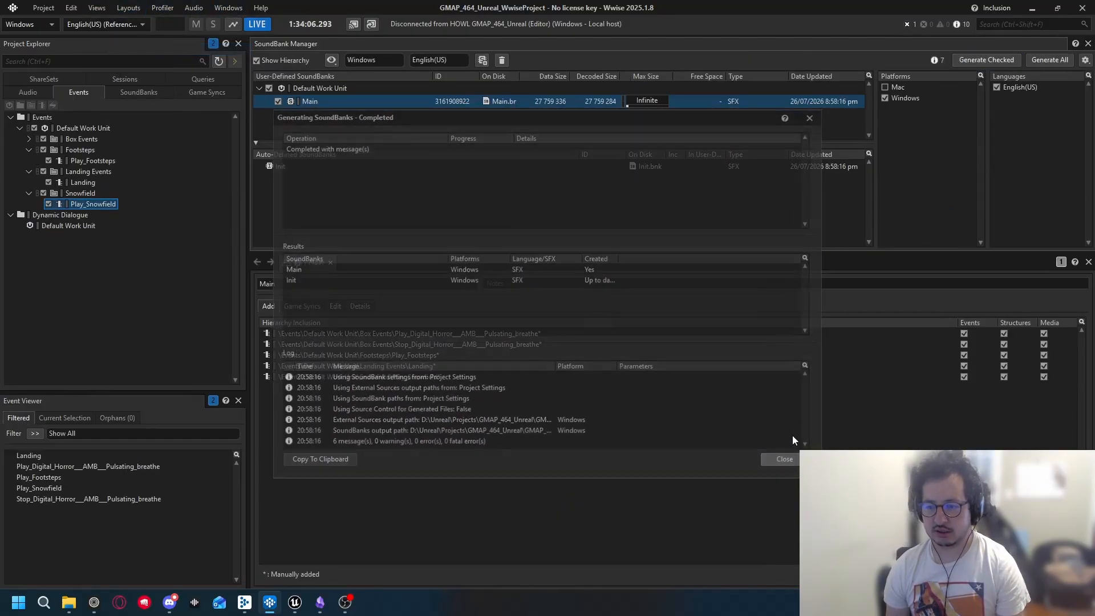
pyautogui.click(788, 461)
# Step: Switch to Unreal, view the snow patch, and examine the SwitchController blueprint's overlap events and Set Switch nodes
pyautogui.click(1032, 8)
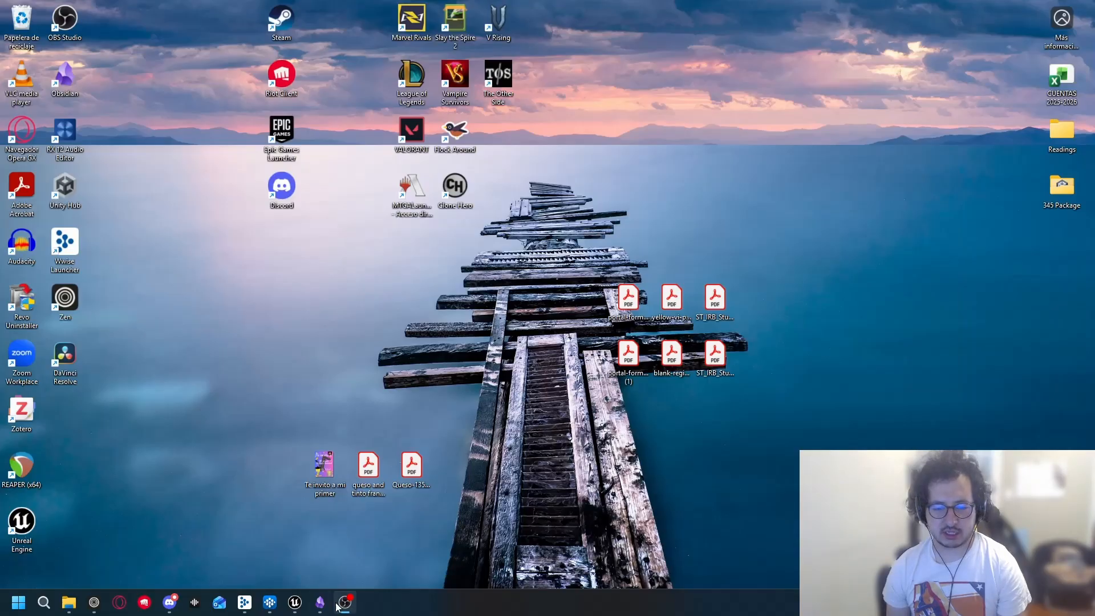
pyautogui.click(295, 603)
pyautogui.moveTo(530, 313)
pyautogui.mouseDown(button='right')
pyautogui.moveTo(522, 365)
pyautogui.moveTo(515, 302)
pyautogui.mouseUp(button='right')
pyautogui.press('s')
pyautogui.press('w')
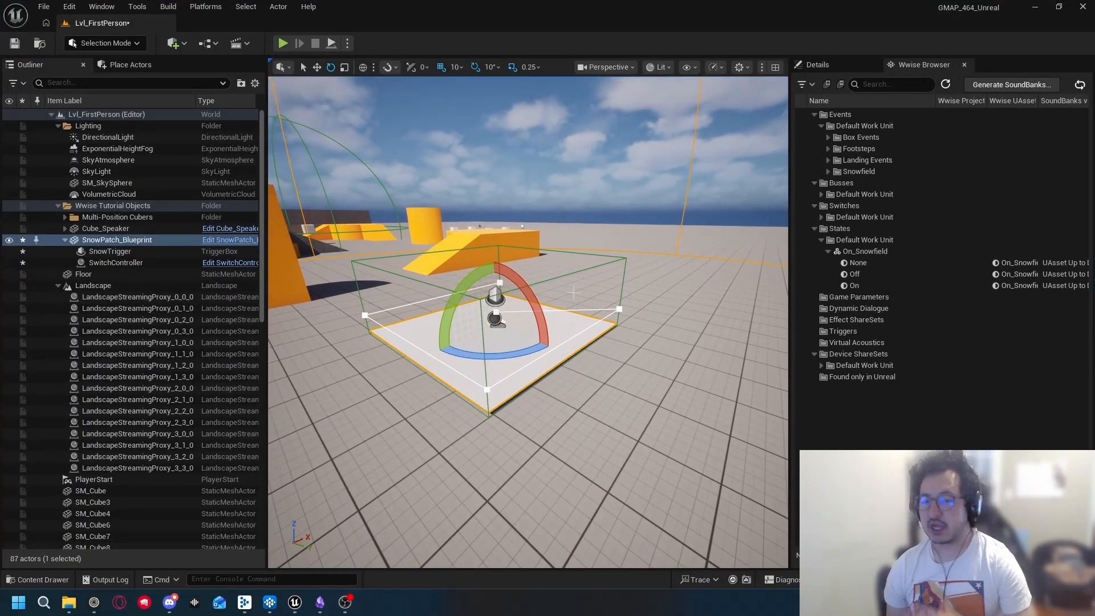
pyautogui.click(222, 264)
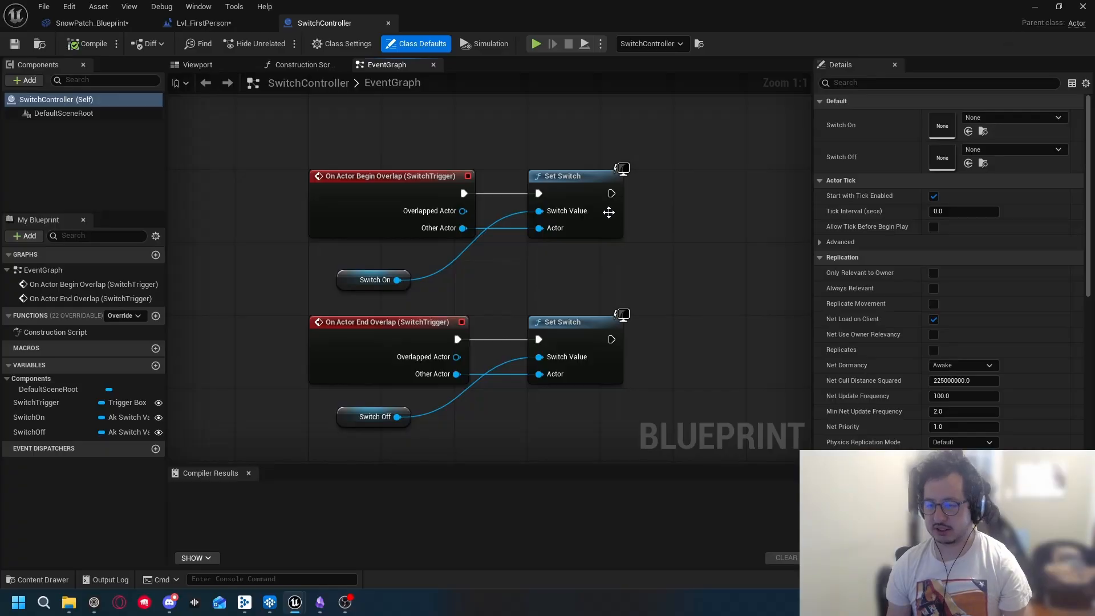
pyautogui.click(1034, 6)
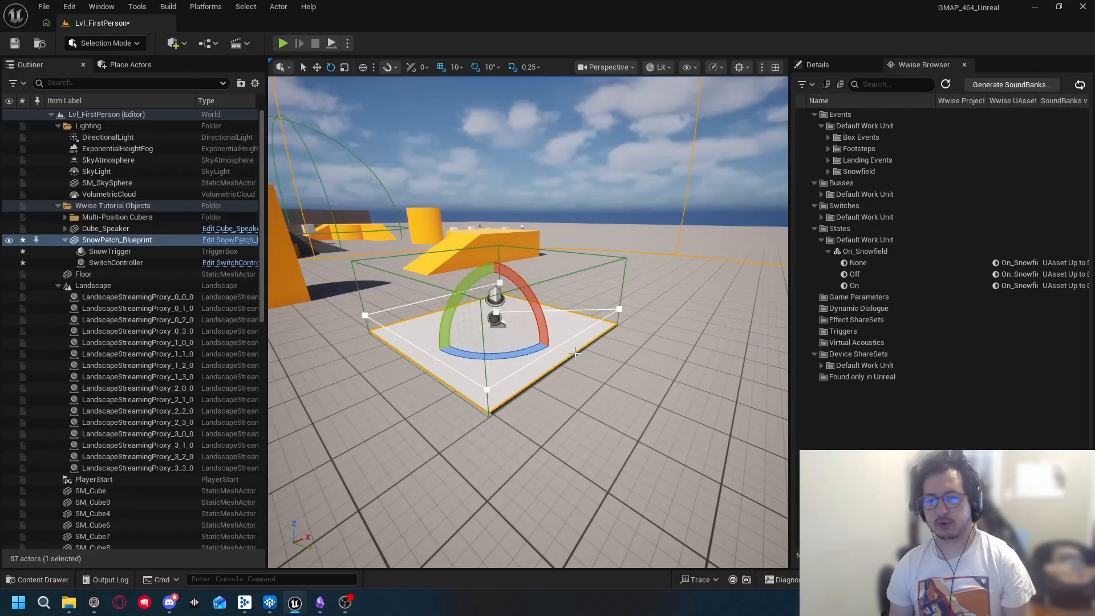
pyautogui.moveTo(574, 345); pyautogui.dragTo(573, 349, button='right')
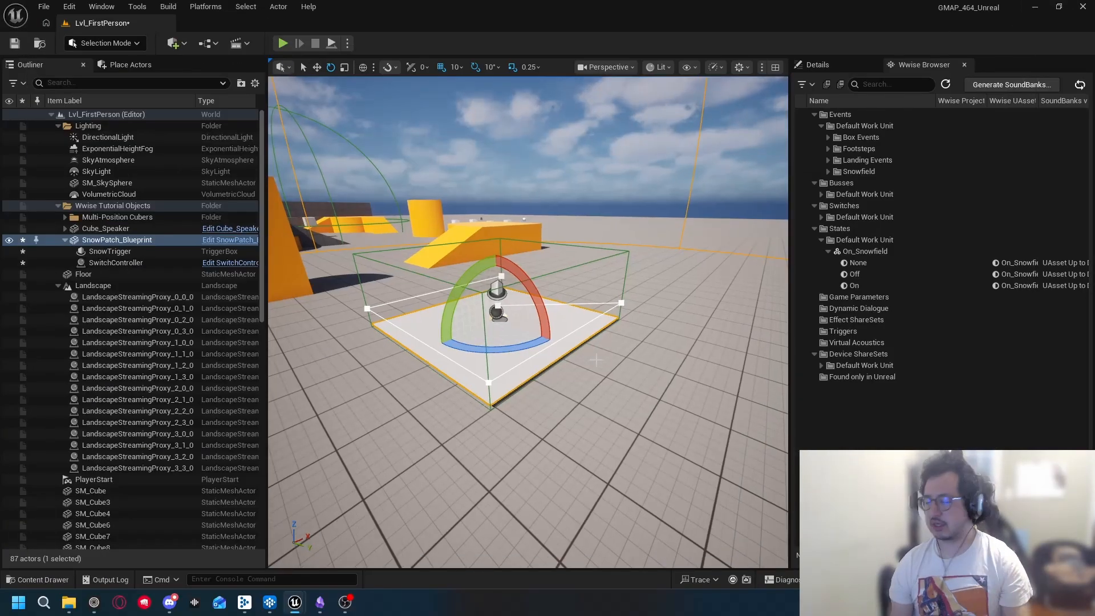
# Step: Open the SnowPatch_Blueprint event graph and add a variable named "SnowPatch Trigger"
pyautogui.click(221, 243)
pyautogui.scroll(-5, 422, 296)
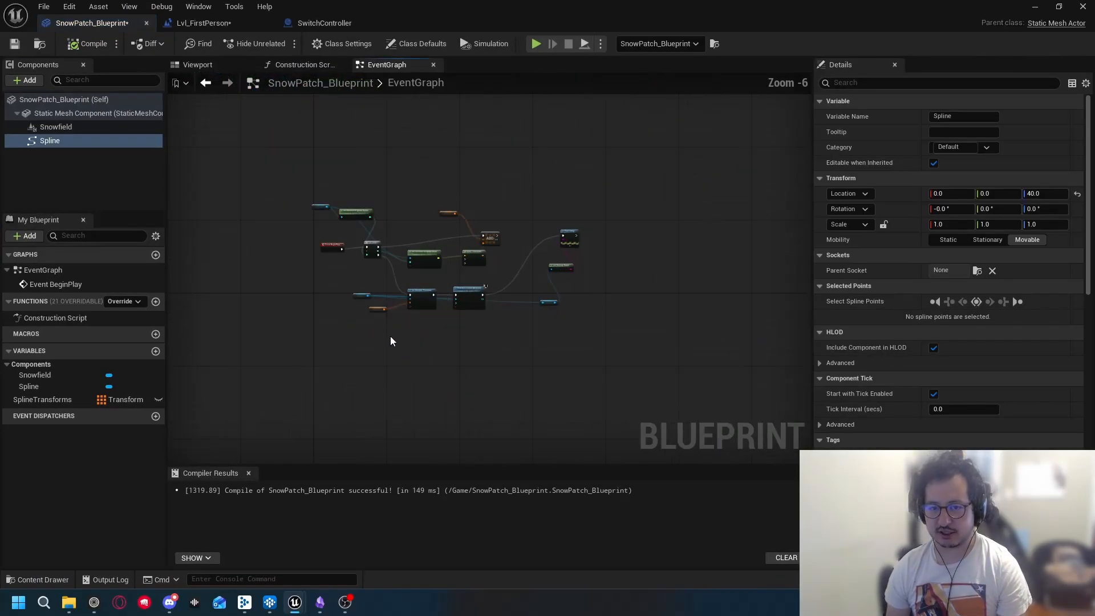
pyautogui.scroll(4, 390, 341)
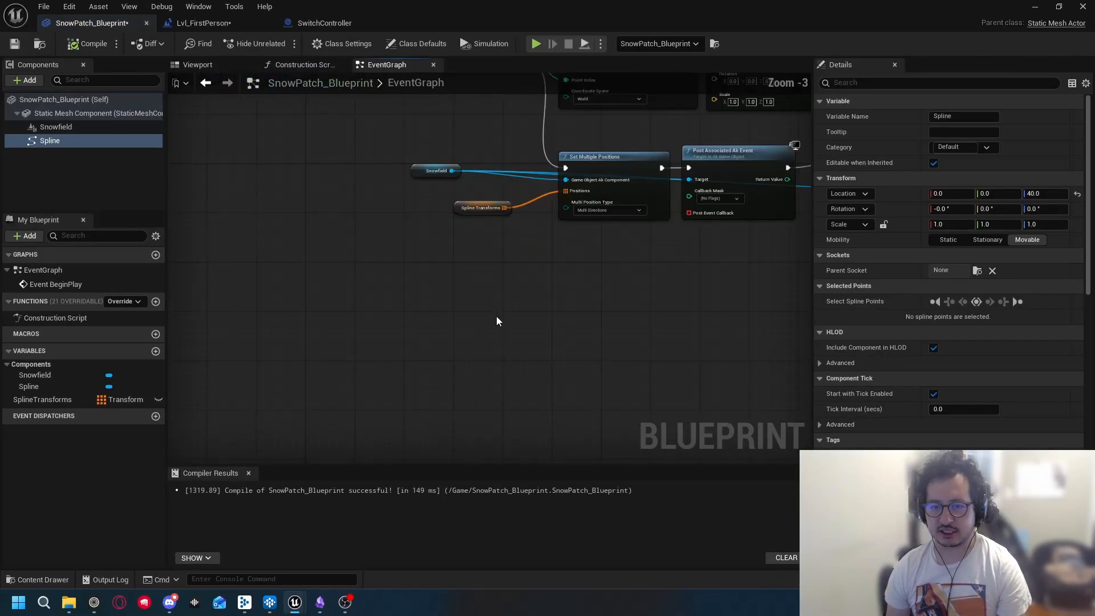
pyautogui.click(155, 351)
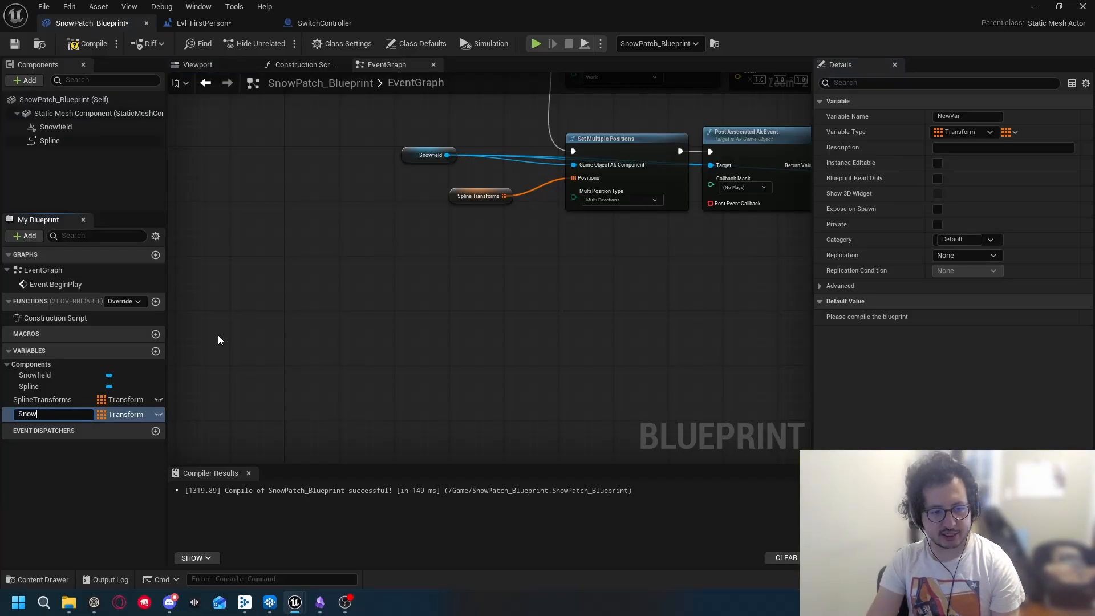
pyautogui.write('SnowPatch')
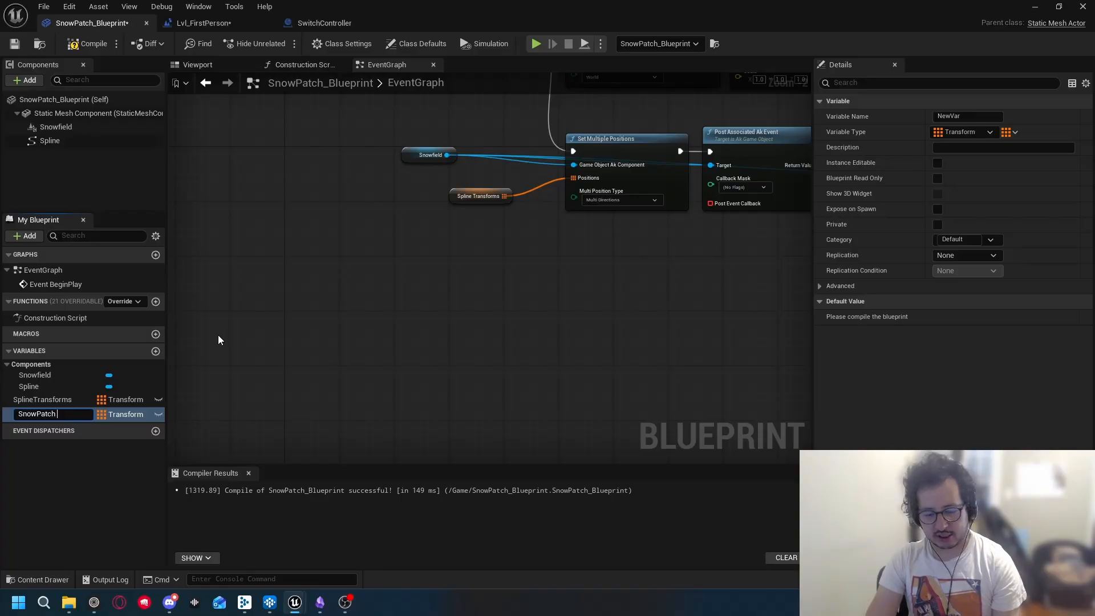
pyautogui.write(' Trigger')
pyautogui.press('Return')
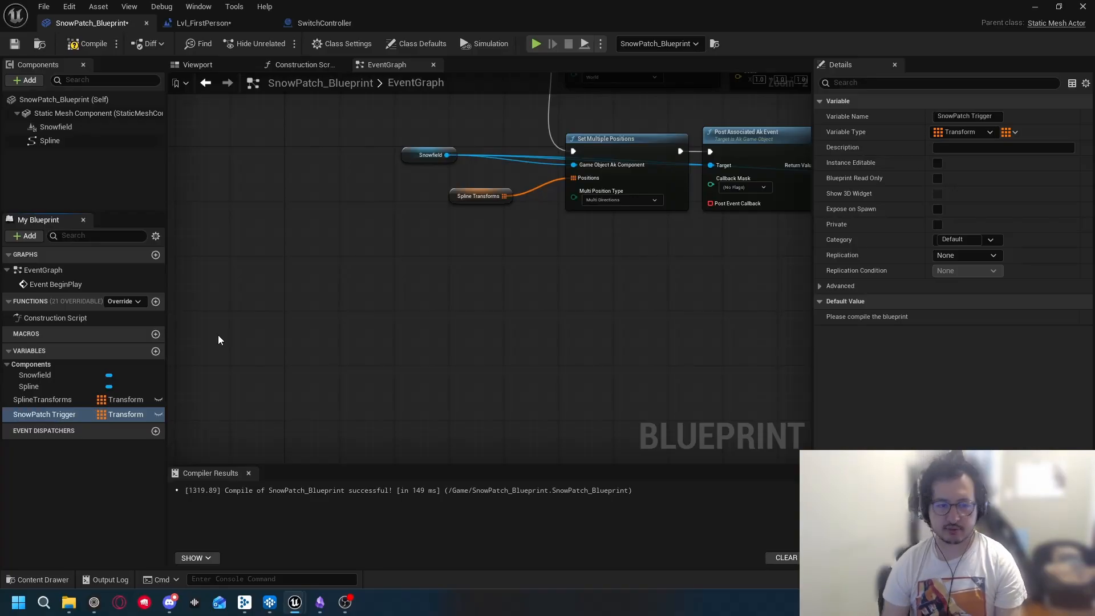
# Step: Make SnowPatch Trigger a single, instance-editable Trigger Volume object reference
pyautogui.click(138, 415)
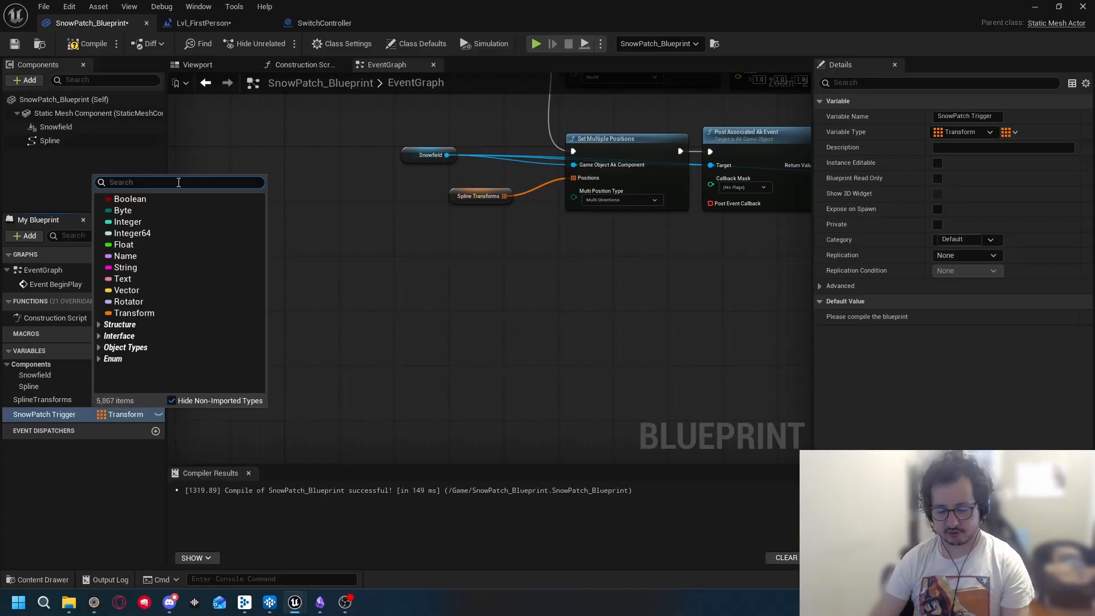
pyautogui.write('trigger vo')
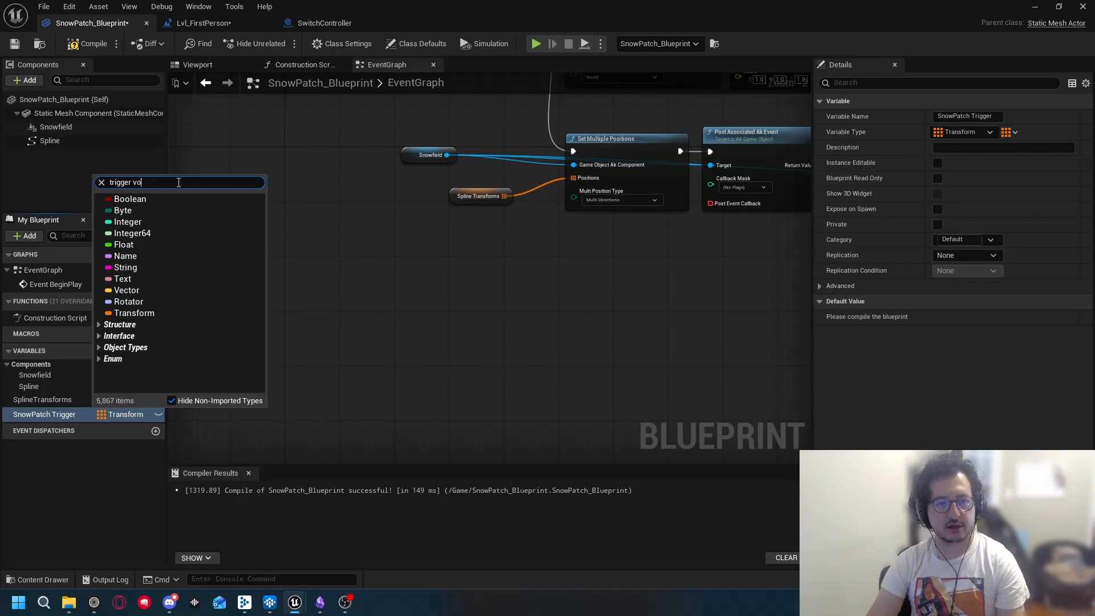
pyautogui.write('l')
pyautogui.moveTo(251, 211)
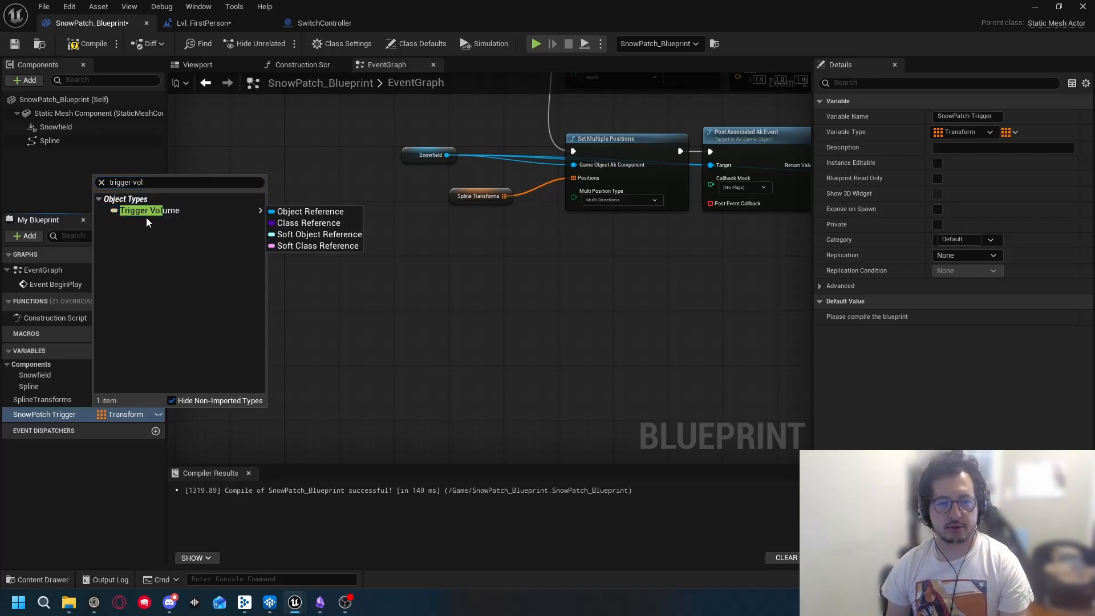
pyautogui.click(292, 212)
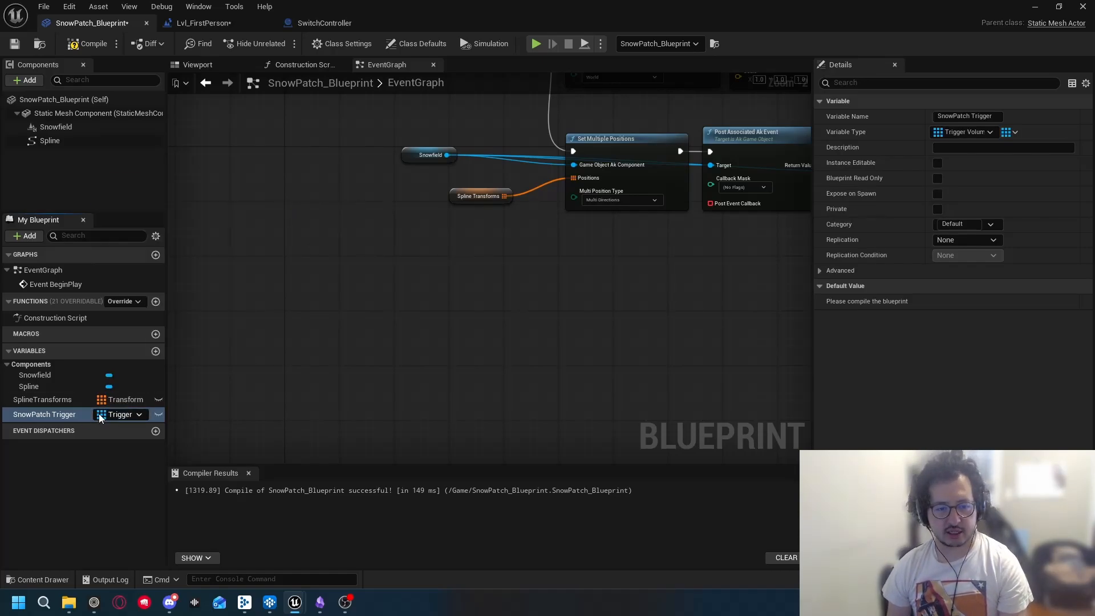
pyautogui.click(101, 415)
pyautogui.click(165, 430)
# Step: Add an On Actor Begin Overlap event for SnowPatch Trigger and connect an Audiokinetic Set State node using On_Snowfield-On
pyautogui.click(71, 419)
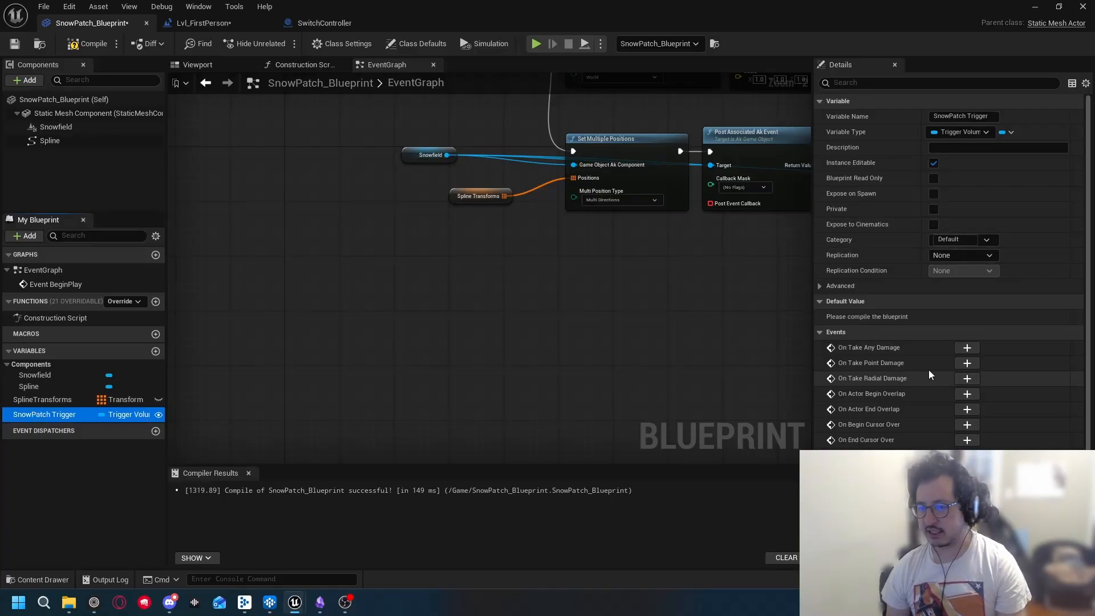
pyautogui.click(967, 394)
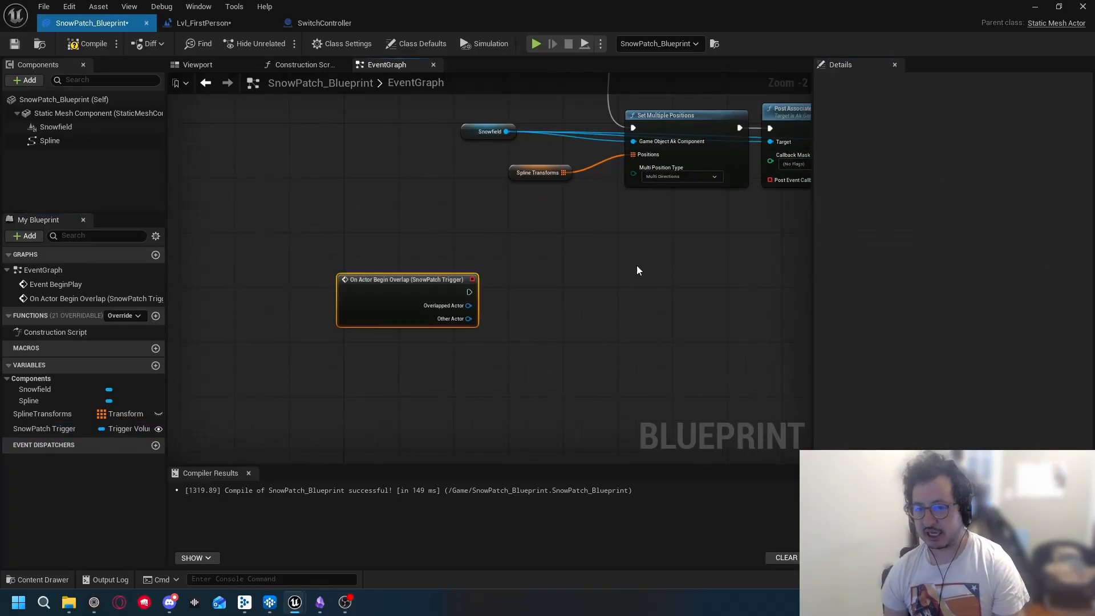
pyautogui.moveTo(414, 240); pyautogui.dragTo(587, 280)
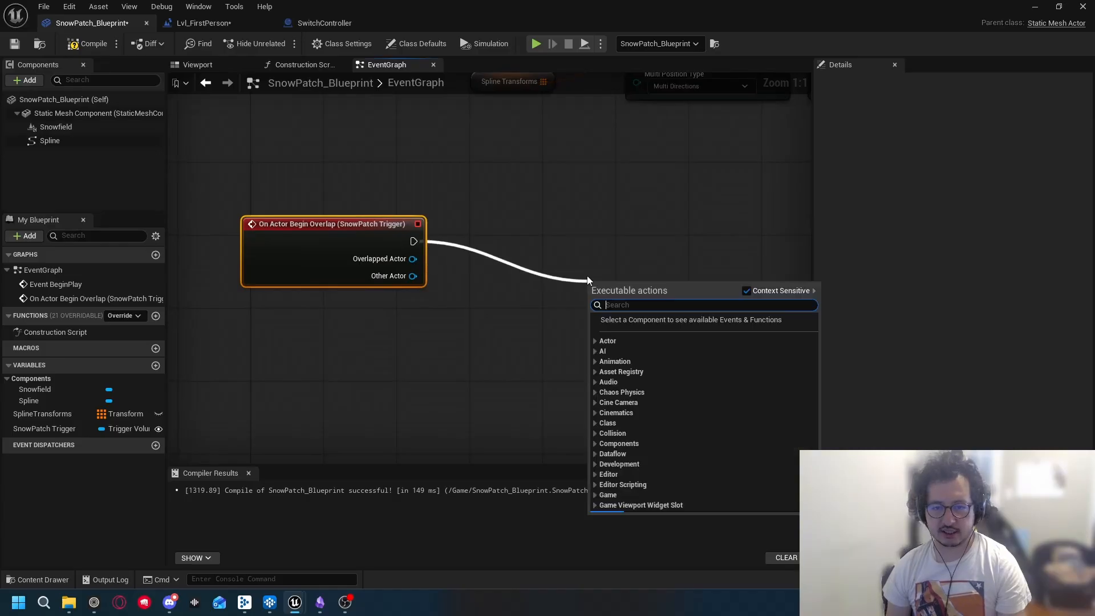
pyautogui.write('set state')
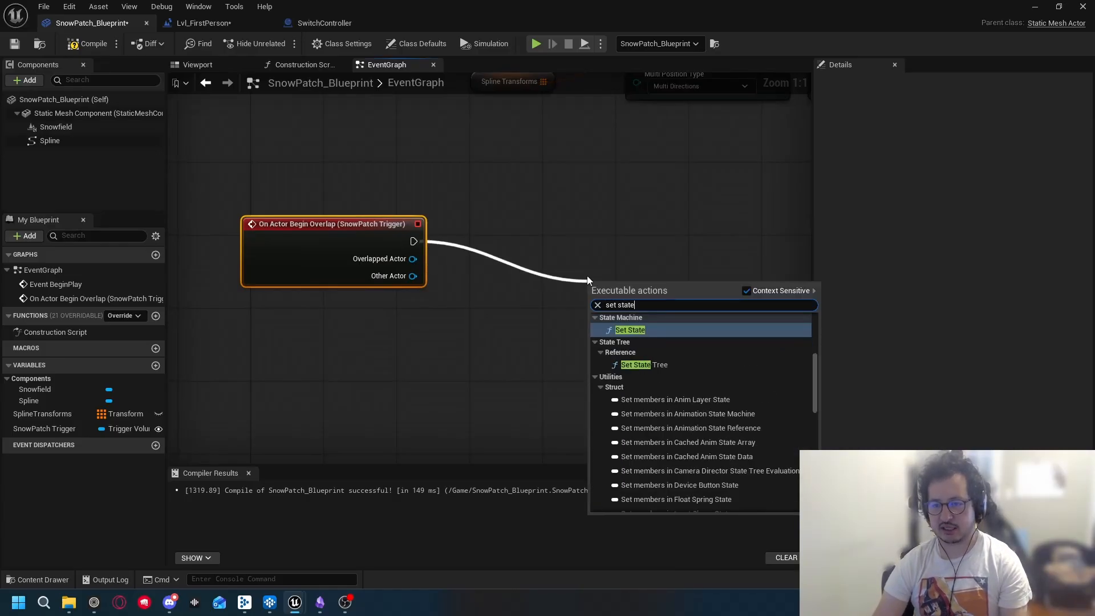
pyautogui.scroll(3, 686, 386)
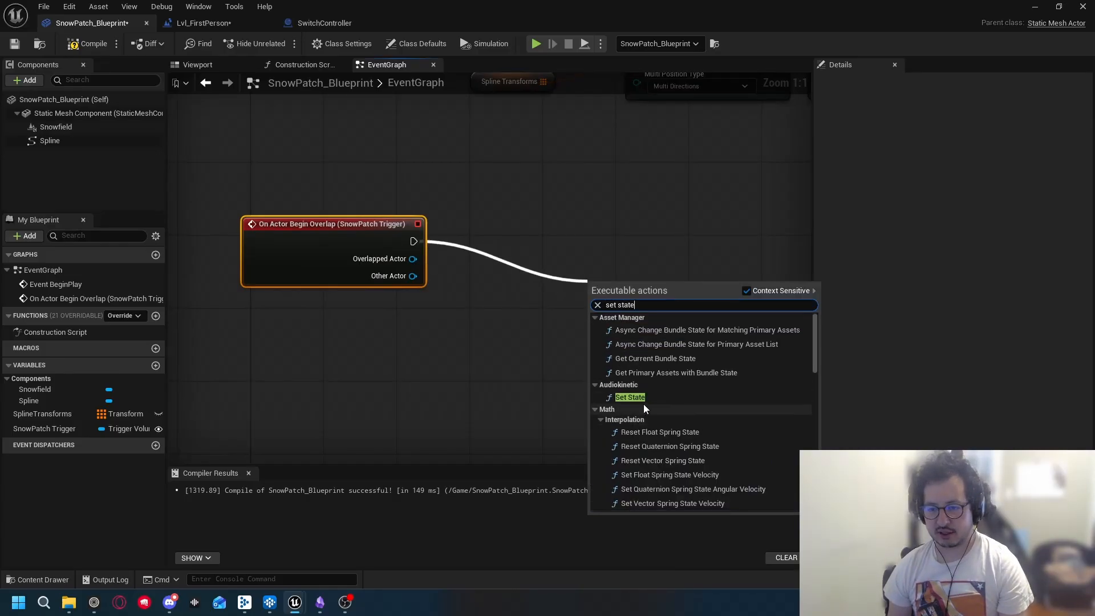
pyautogui.click(643, 402)
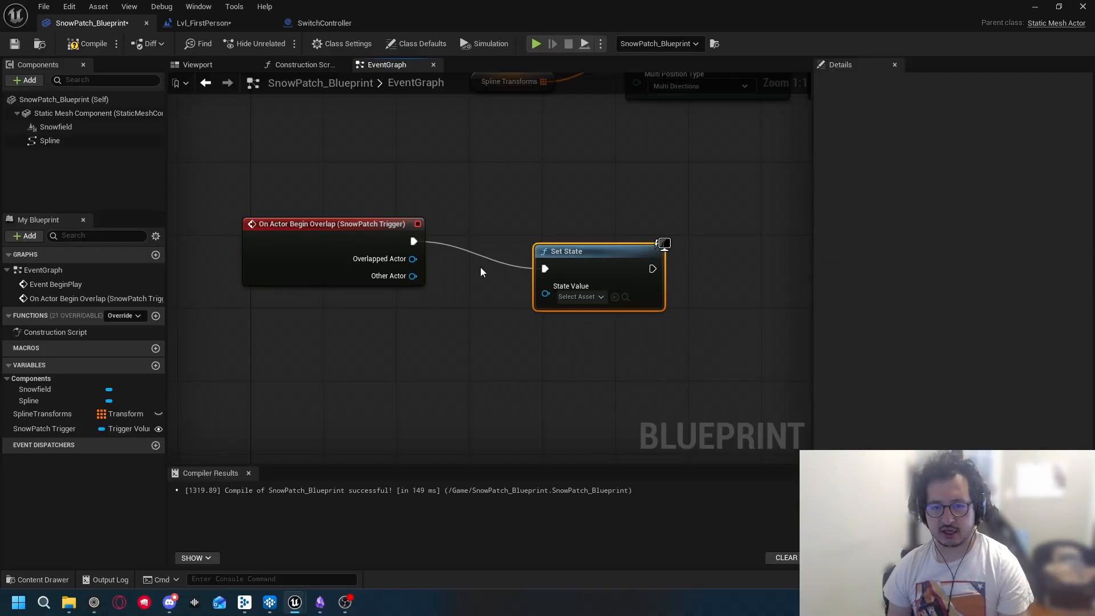
pyautogui.click(579, 297)
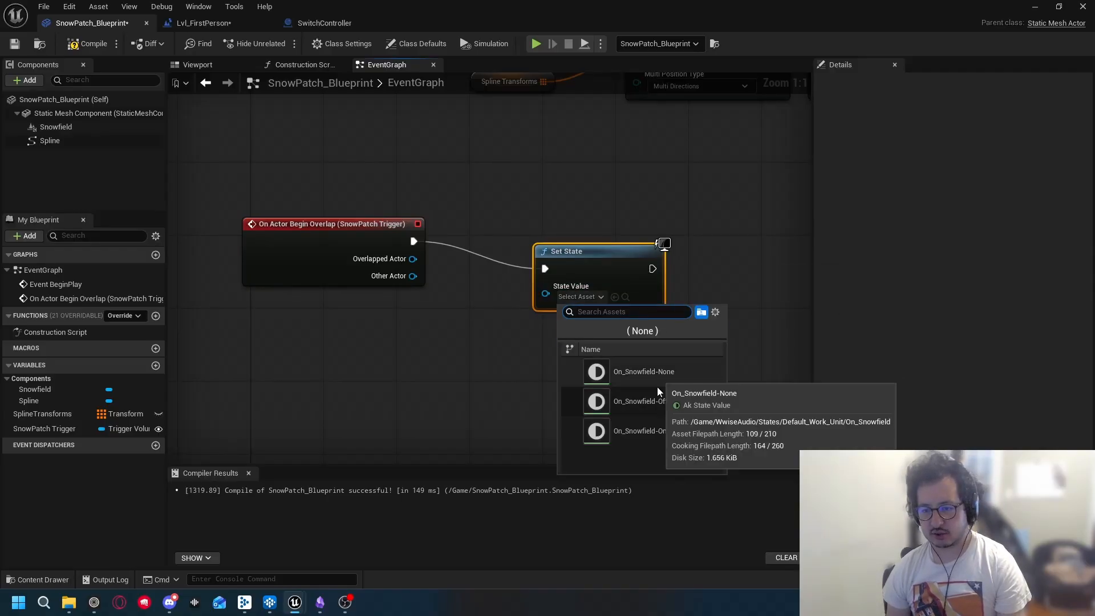
pyautogui.click(661, 425)
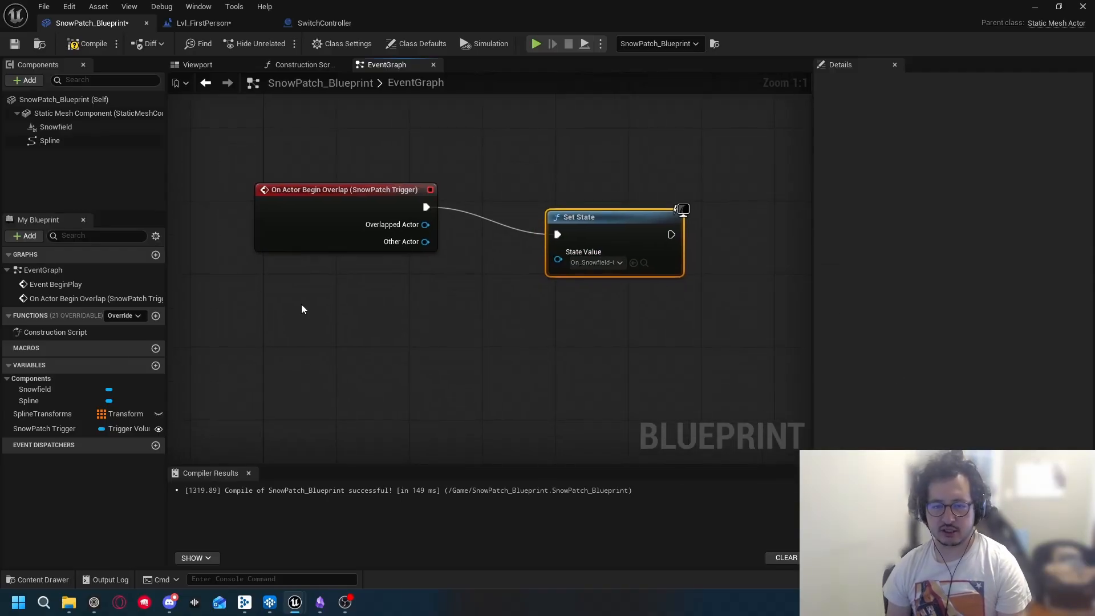
# Step: Add an On Actor End Overlap event for SnowPatch Trigger and connect an Audiokinetic Set State node using On_Snowfield-Off
pyautogui.click(44, 428)
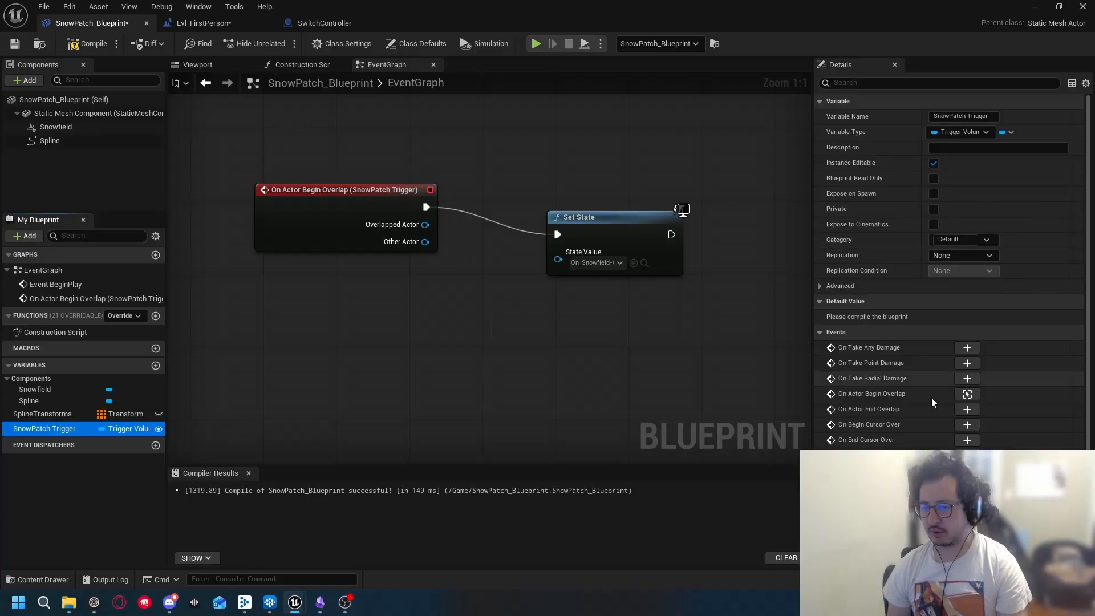
pyautogui.click(966, 409)
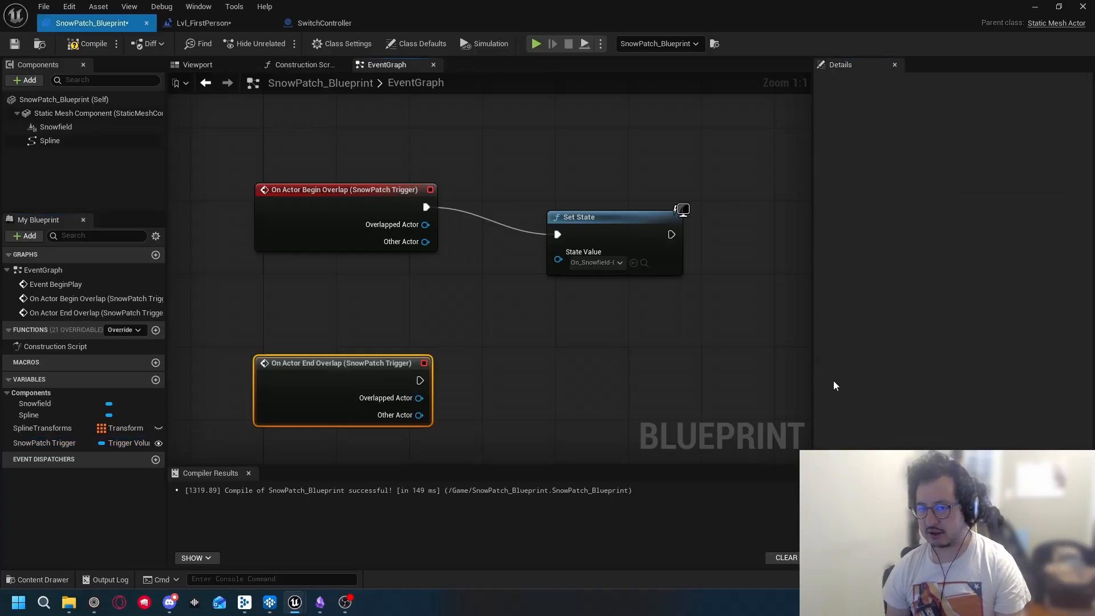
pyautogui.moveTo(587, 282); pyautogui.dragTo(386, 362, button='right')
pyautogui.moveTo(366, 340); pyautogui.dragTo(484, 337)
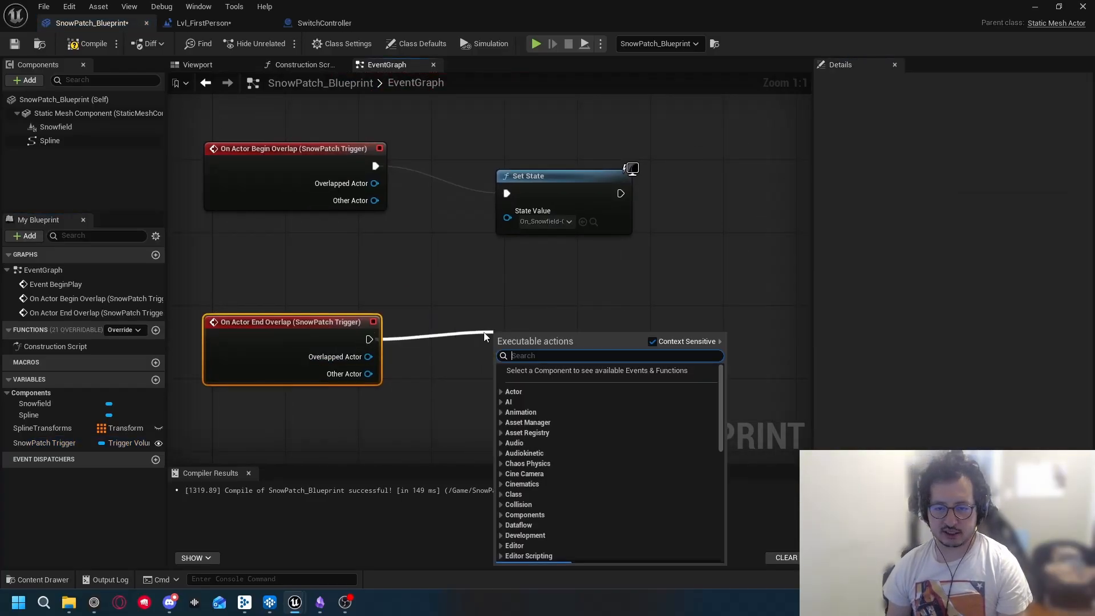
pyautogui.write('set stat')
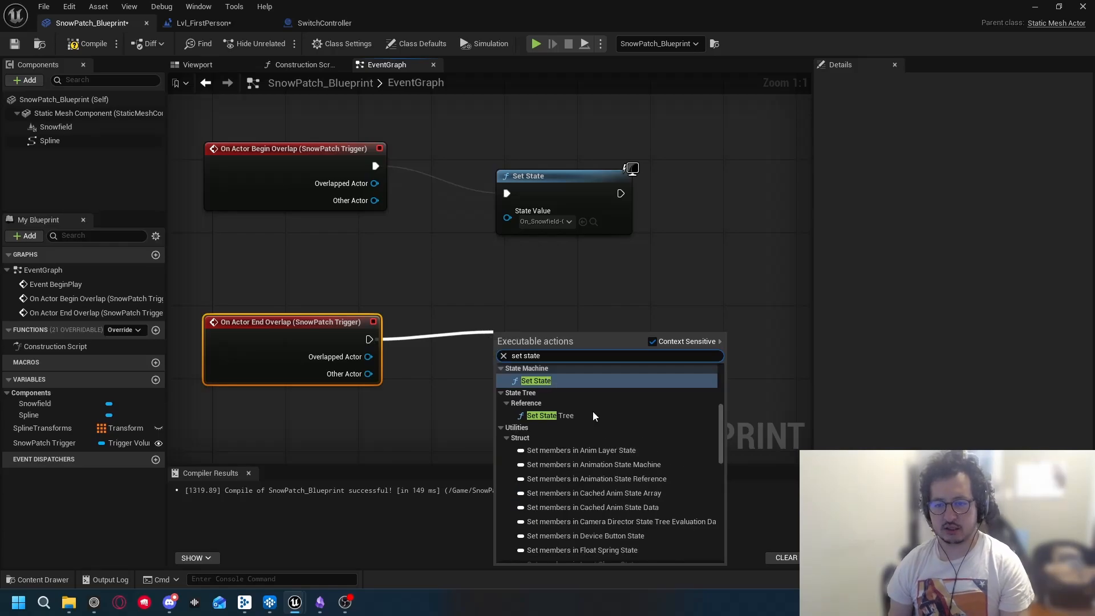
pyautogui.write('e')
pyautogui.scroll(2, 580, 502)
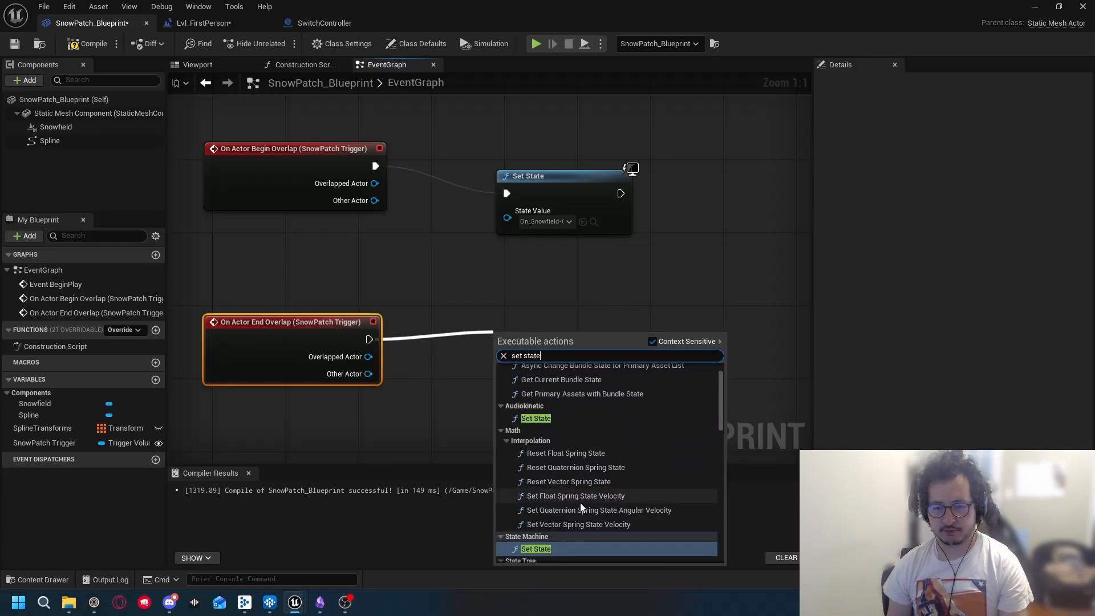
pyautogui.click(550, 418)
pyautogui.click(542, 377)
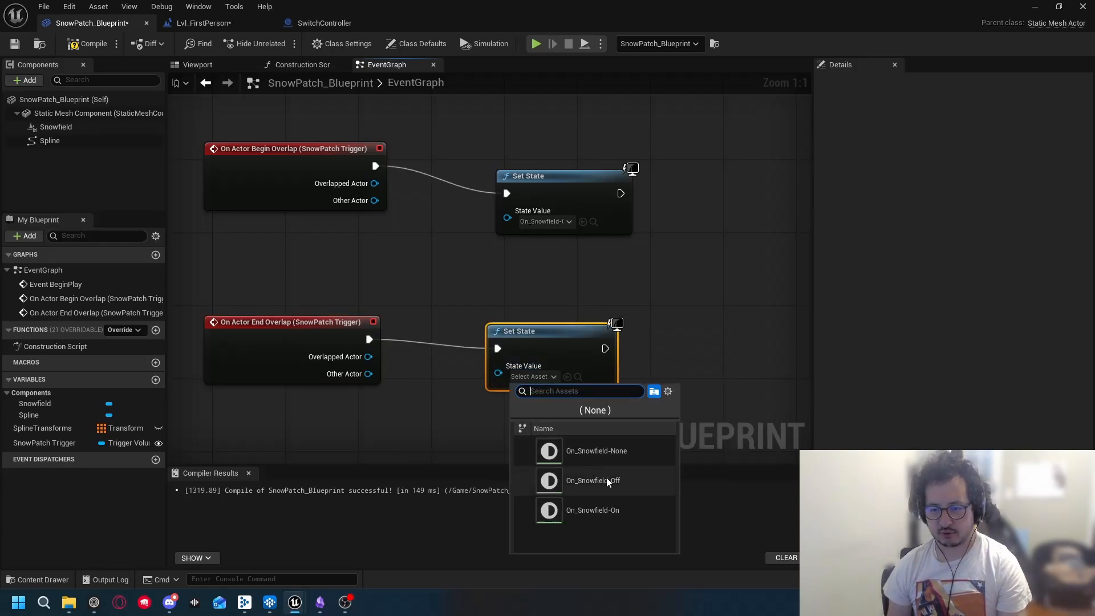
pyautogui.click(596, 480)
pyautogui.moveTo(621, 287); pyautogui.dragTo(712, 291, button='right')
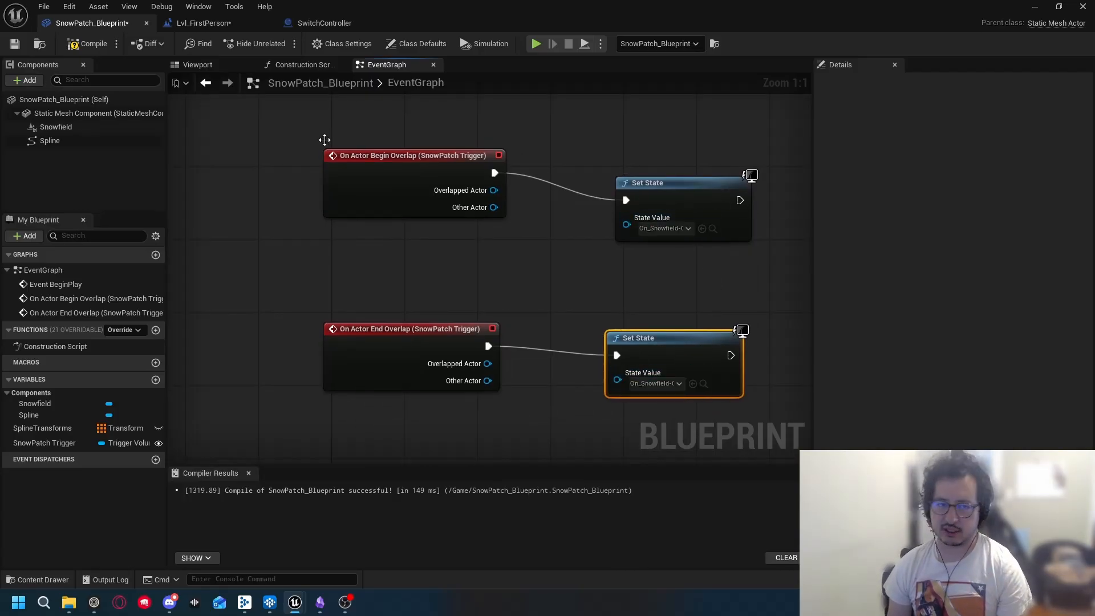
# Step: Switch to Wwise's Designer layout and change the max distance of Snowfield_Attenuation
pyautogui.click(269, 602)
pyautogui.click(128, 8)
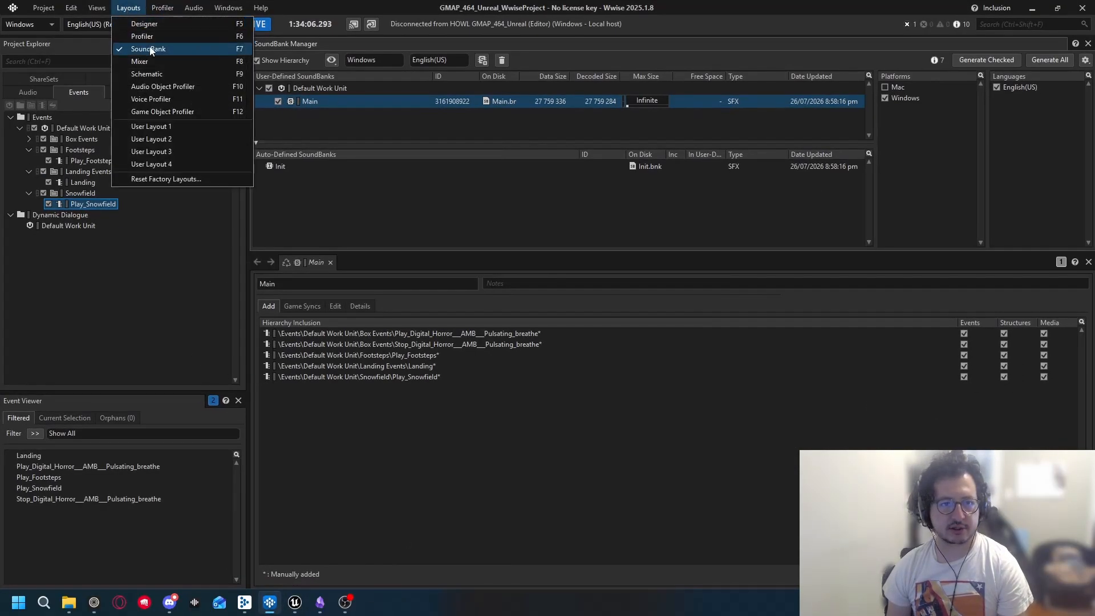
pyautogui.click(149, 26)
pyautogui.click(505, 552)
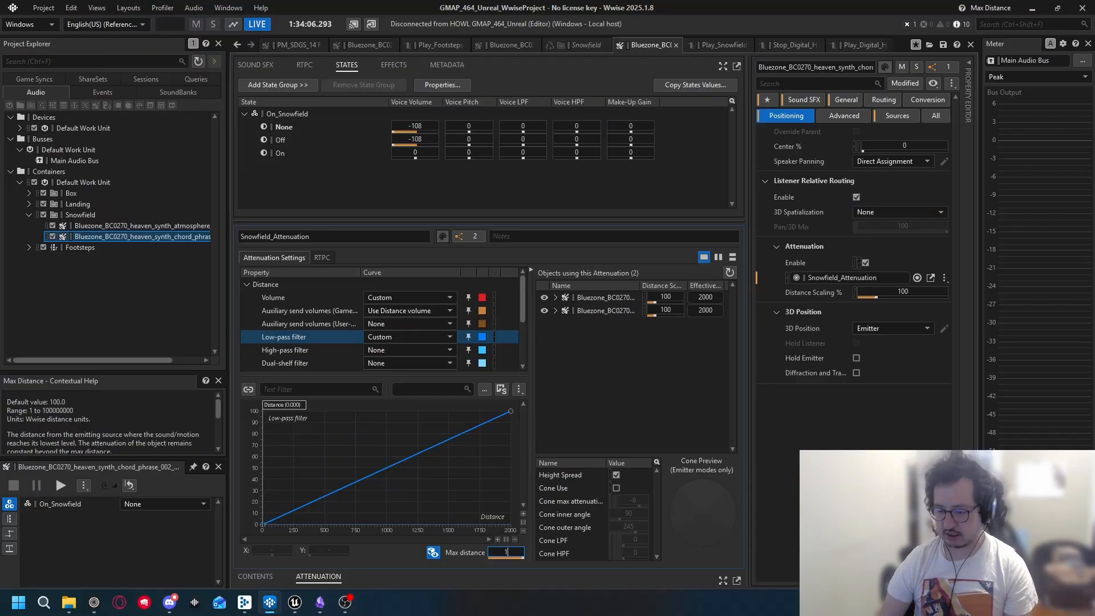
# Step: Return to the SoundBank layout and regenerate the checked Main SoundBank for Windows with the new attenuation distance
pyautogui.click(128, 8)
pyautogui.click(149, 46)
pyautogui.click(986, 60)
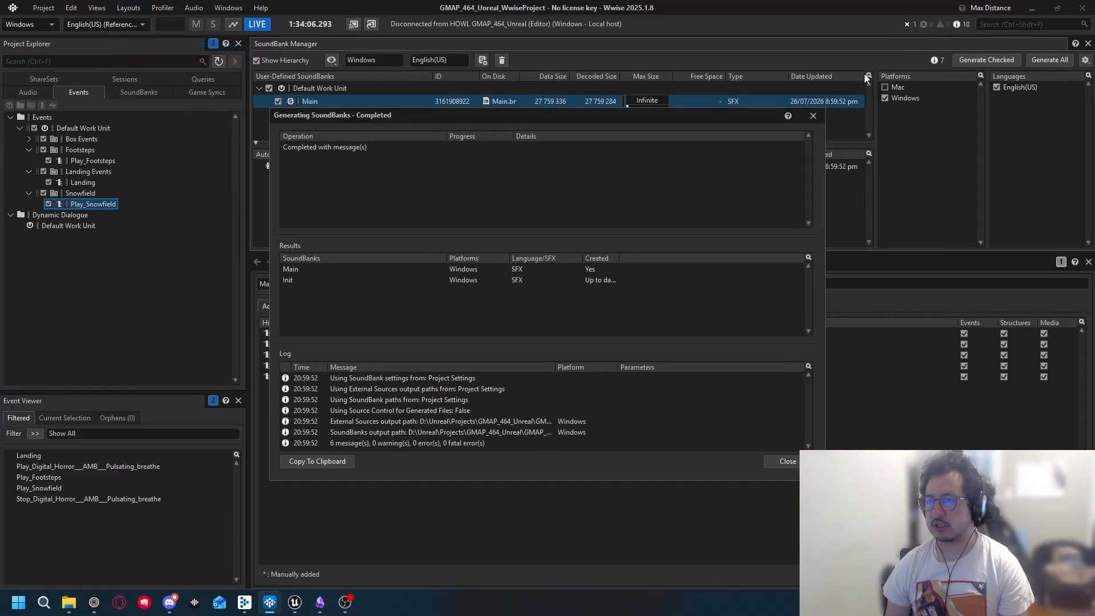
# Step: Switch from Wwise to Unreal's level editor and play-test the level by walking and jumping around the snow patch
pyautogui.click(814, 116)
pyautogui.moveTo(295, 602)
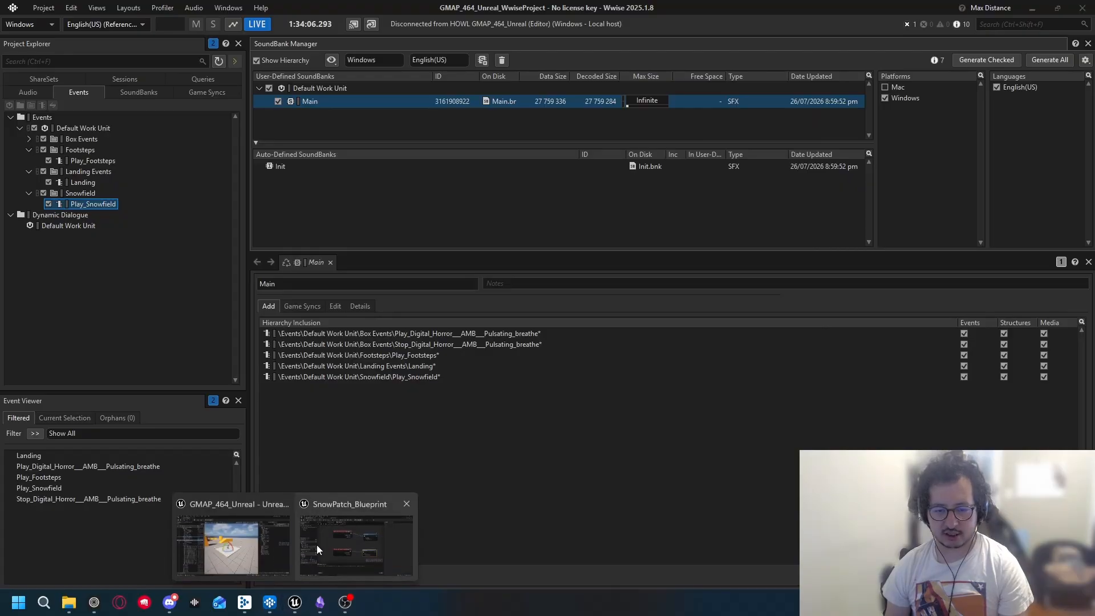
pyautogui.click(355, 543)
pyautogui.click(1034, 7)
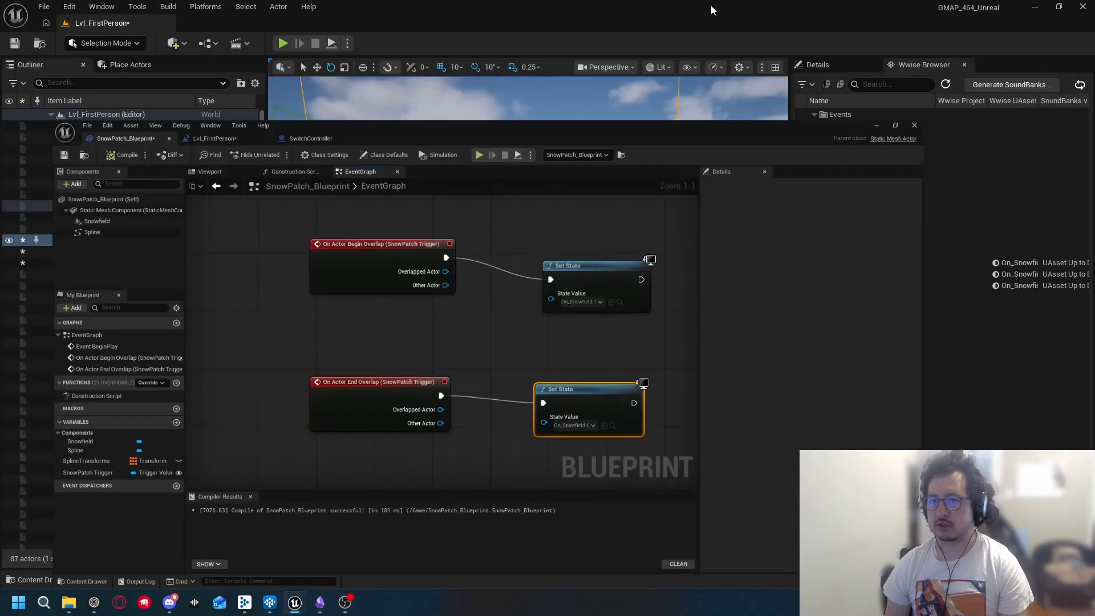
pyautogui.click(283, 43)
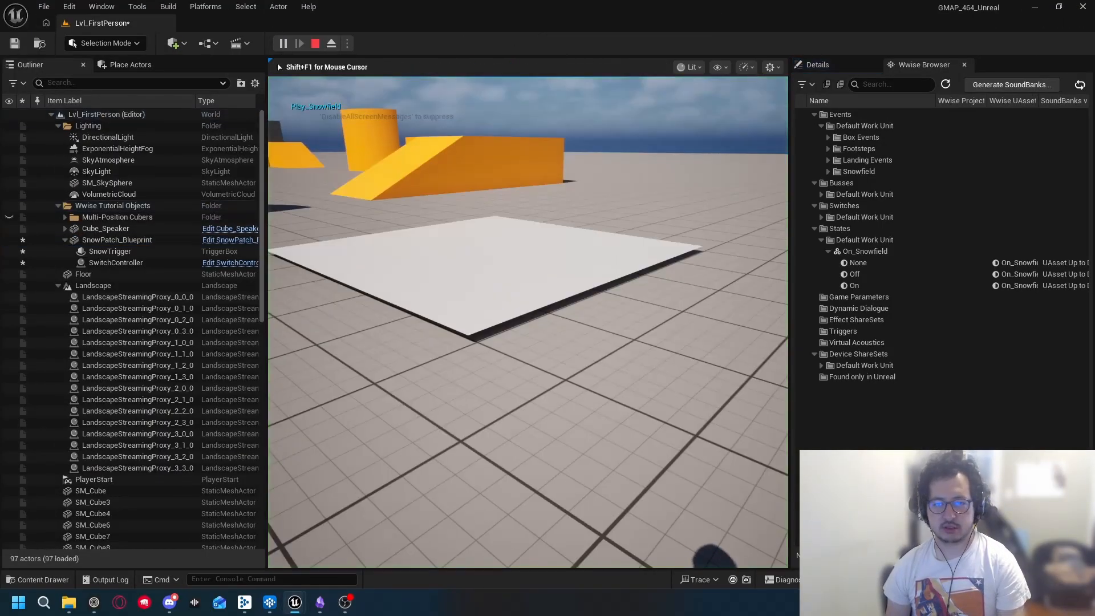
pyautogui.press('w')
pyautogui.press('space')
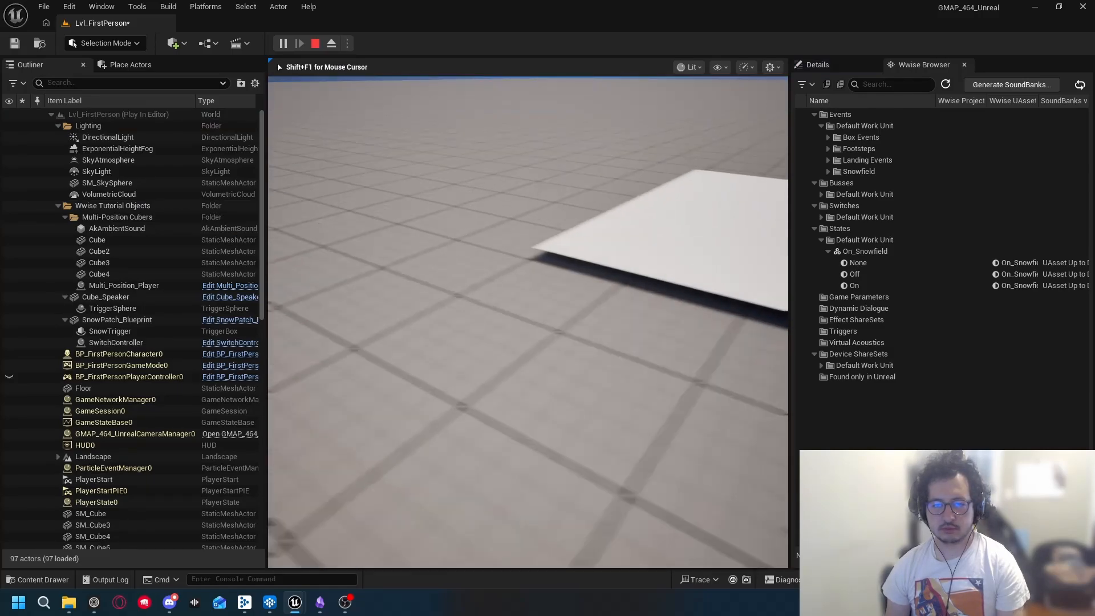
pyautogui.press('s')
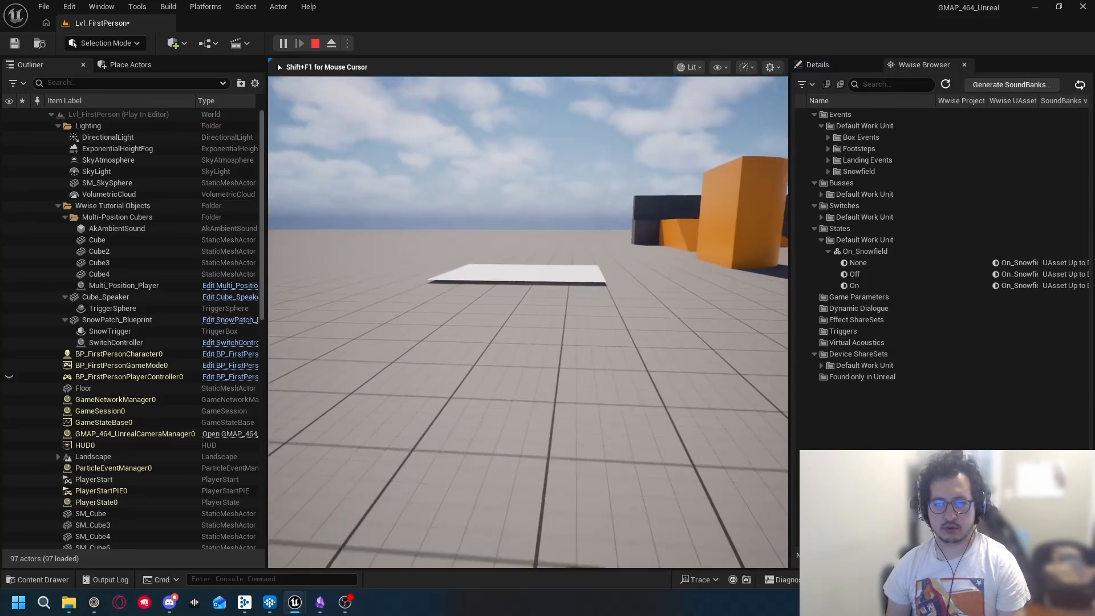
pyautogui.press('w')
pyautogui.press('w')
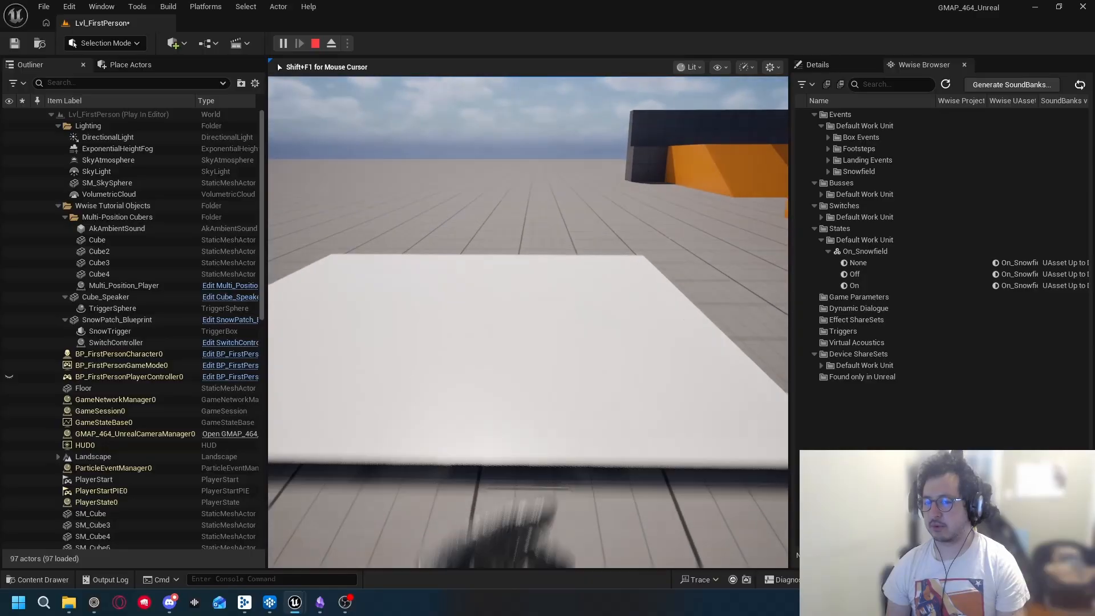
pyautogui.press('Escape')
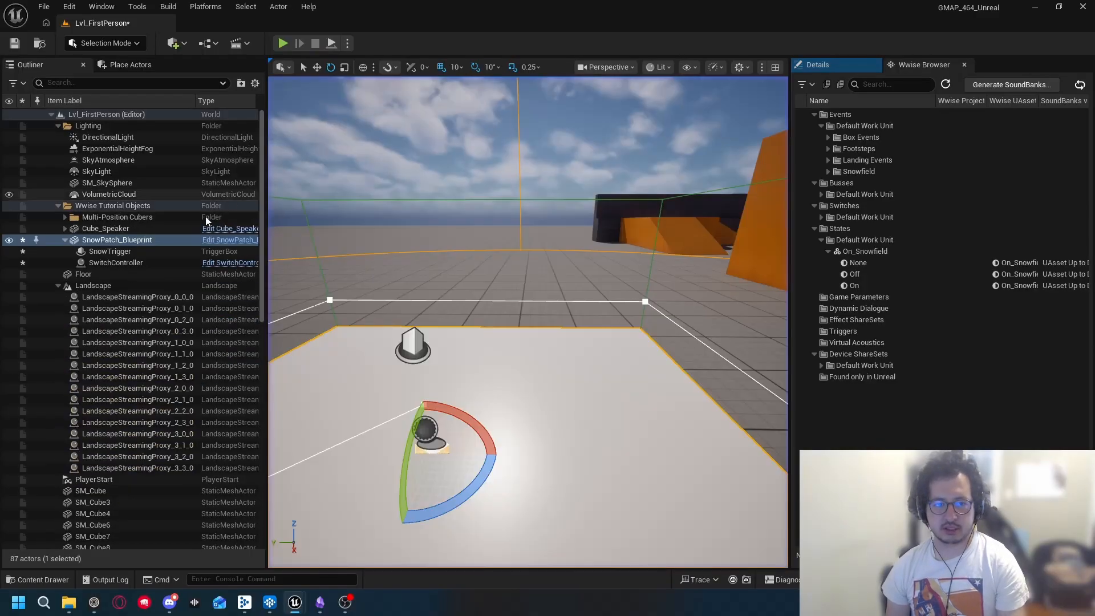
# Step: Show the details of SnowPatch_Blueprint in the level and check its Snow Patch Trigger property
pyautogui.click(138, 251)
pyautogui.click(134, 241)
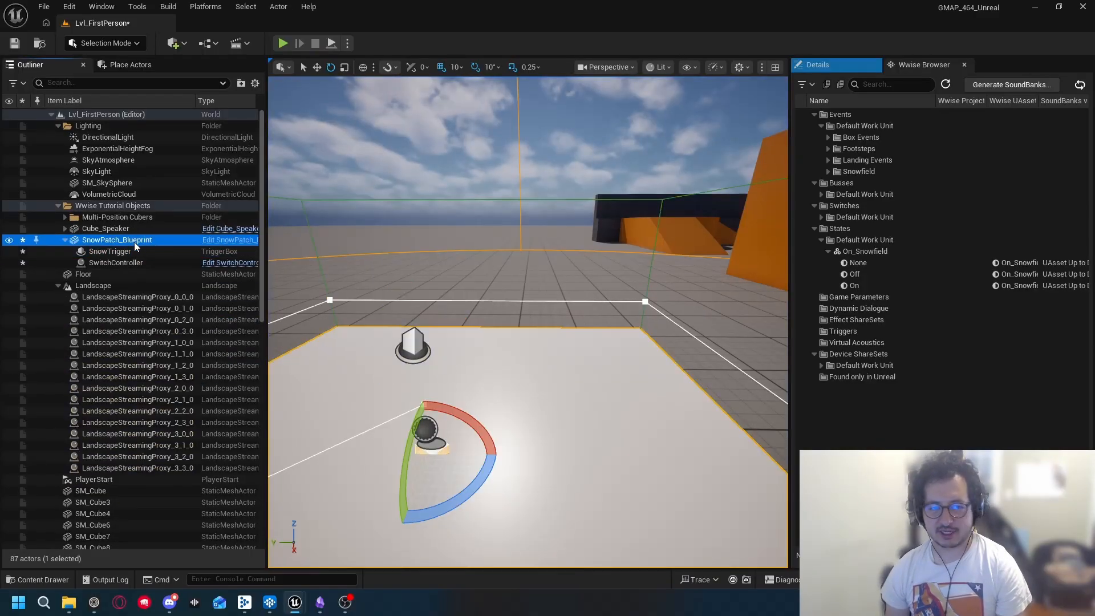
pyautogui.click(816, 64)
pyautogui.click(935, 290)
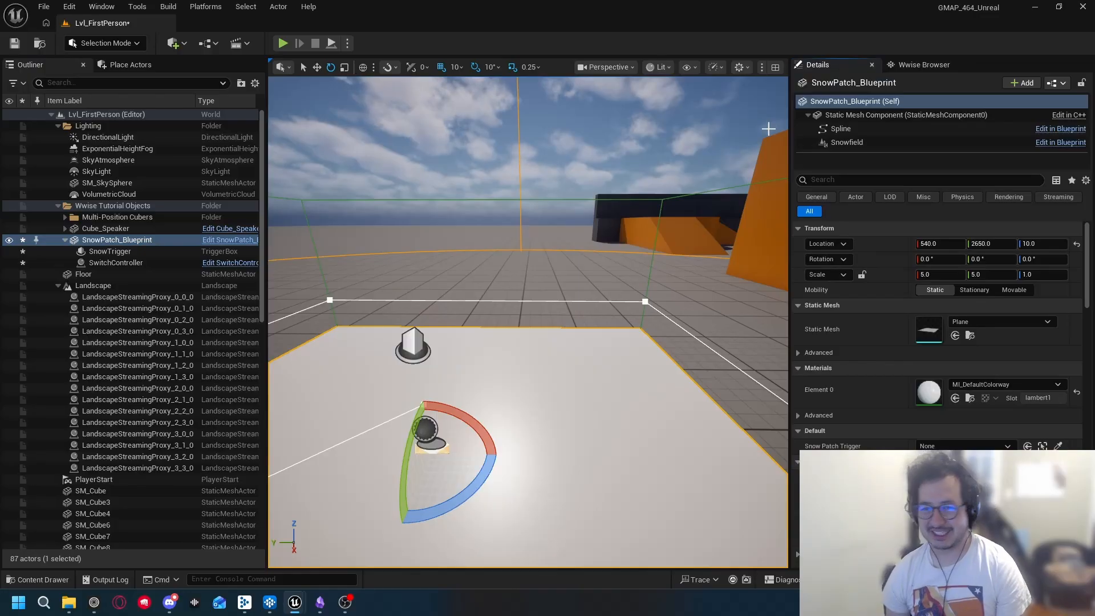
pyautogui.scroll(-3, 986, 353)
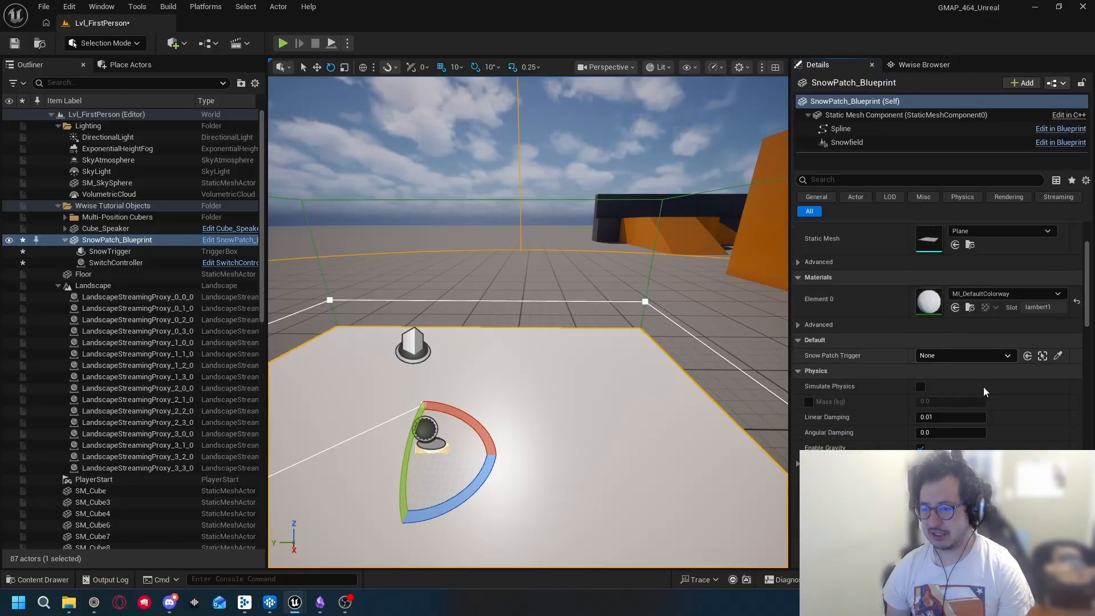
pyautogui.scroll(3, 985, 391)
pyautogui.click(869, 115)
pyautogui.click(861, 101)
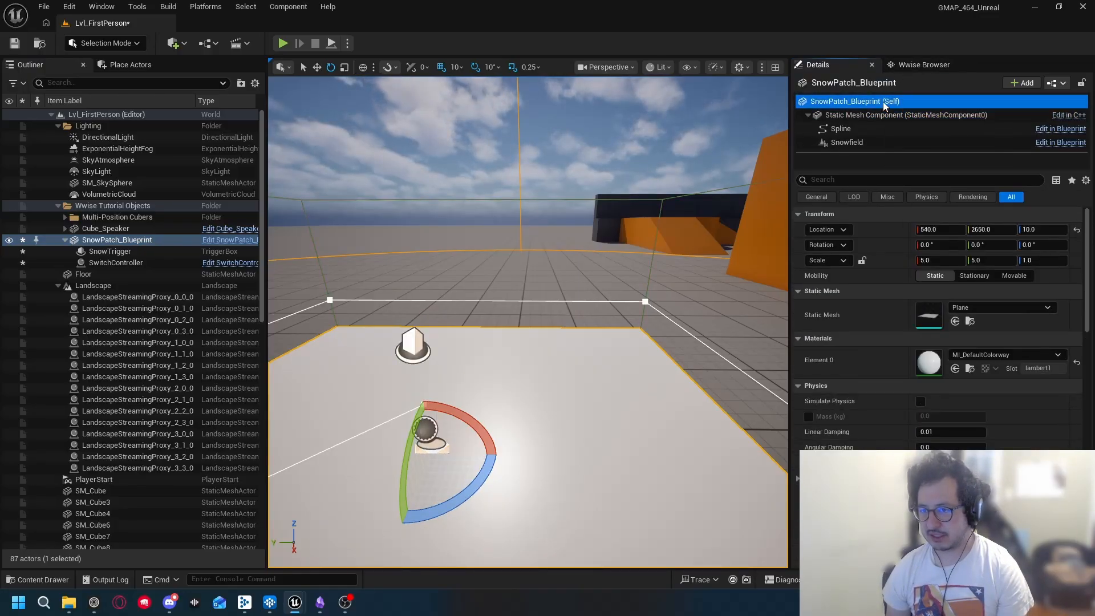
pyautogui.scroll(-2, 1002, 419)
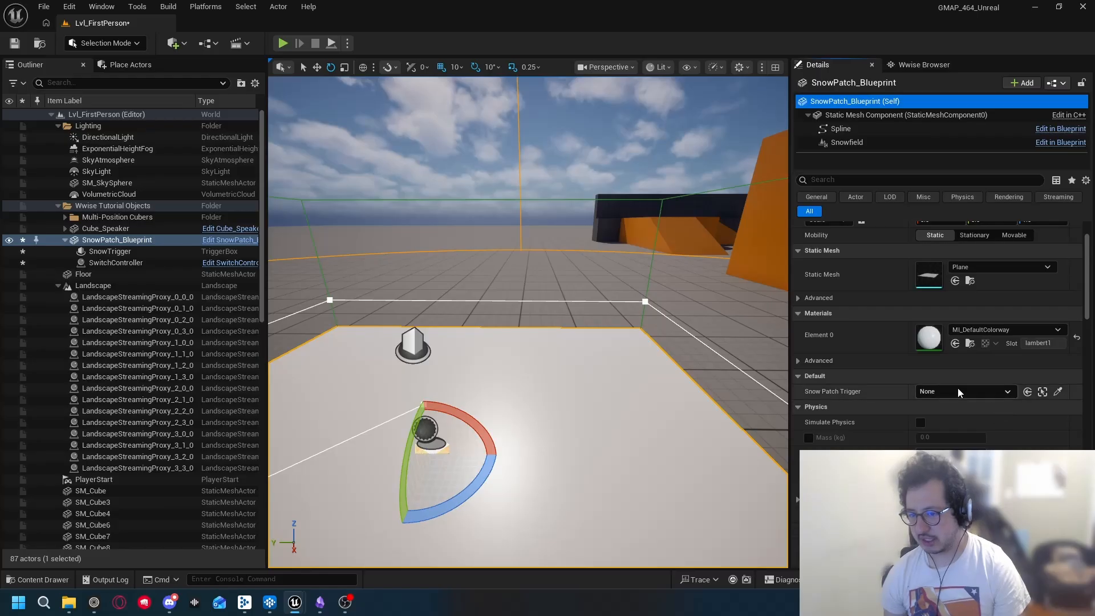
# Step: Lock the details view on SnowPatch_Blueprint and try to assign SnowTrigger as its Snow Patch Trigger
pyautogui.moveTo(125, 248)
pyautogui.mouseDown()
pyautogui.moveTo(371, 245)
pyautogui.moveTo(951, 367)
pyautogui.moveTo(116, 251)
pyautogui.mouseUp()
pyautogui.click(121, 241)
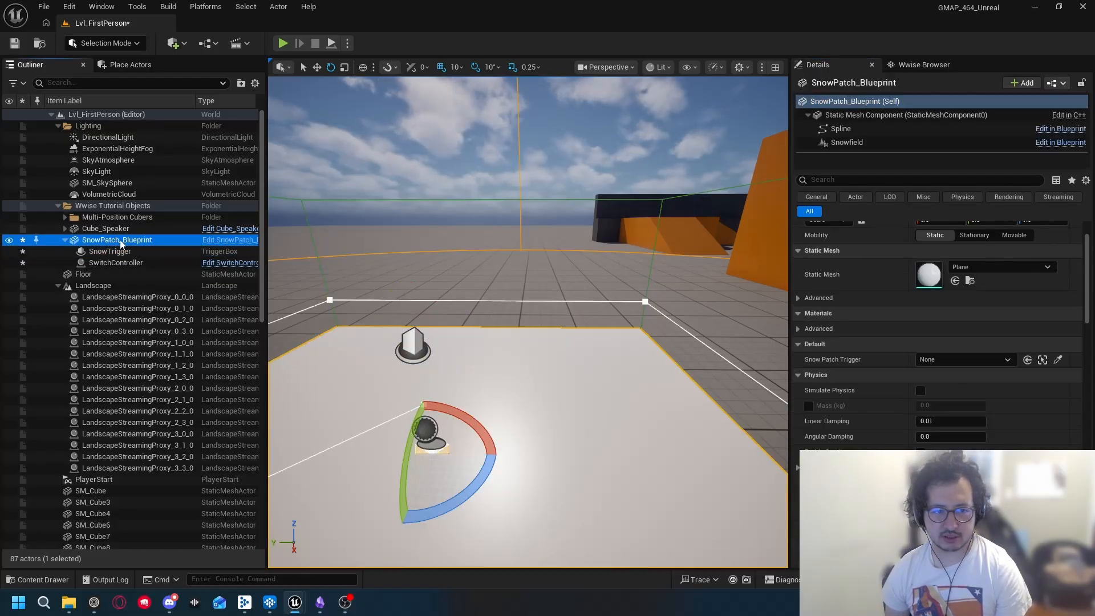
pyautogui.click(1081, 84)
pyautogui.moveTo(108, 251); pyautogui.dragTo(937, 391)
pyautogui.click(958, 395)
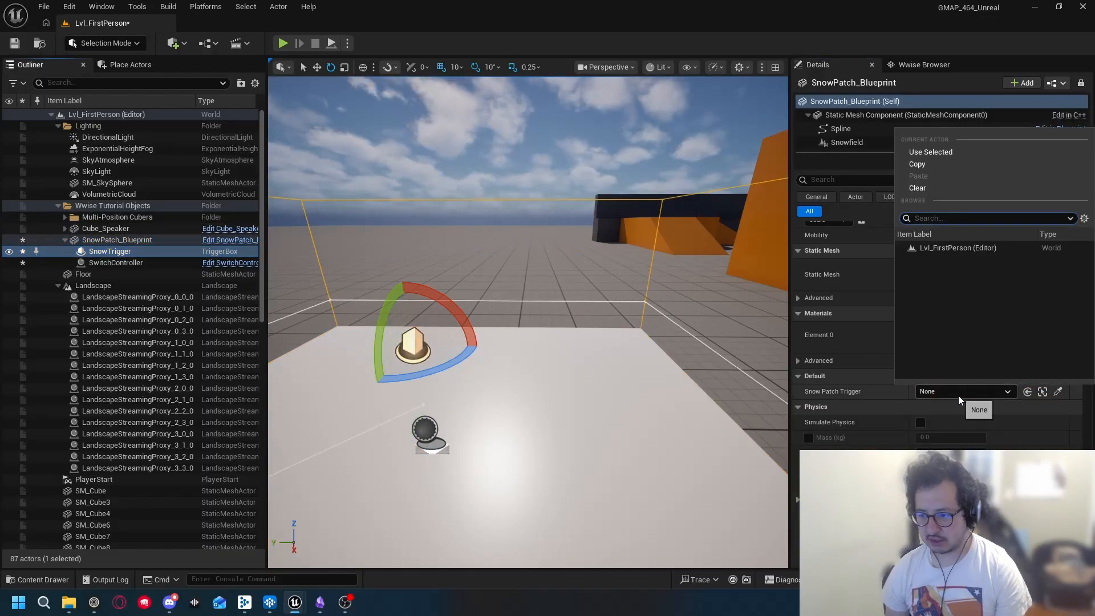
pyautogui.click(958, 395)
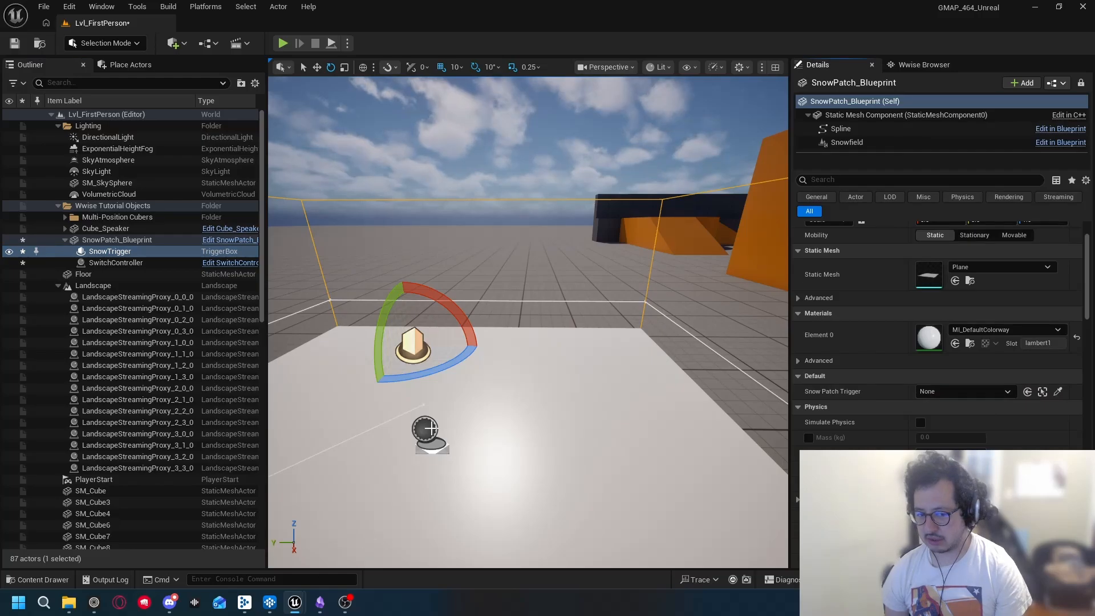
# Step: In SnowPatch_Blueprint, change the SnowPatch Trigger variable's type to a Trigger Box object reference and save the blueprint
pyautogui.moveTo(288, 603)
pyautogui.click(358, 547)
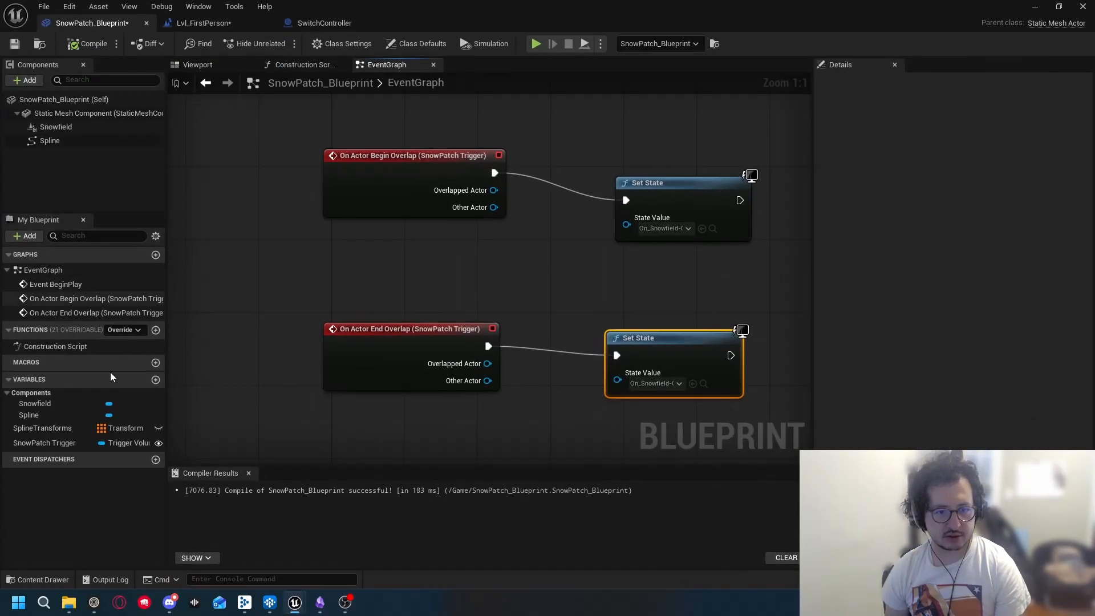
pyautogui.click(139, 443)
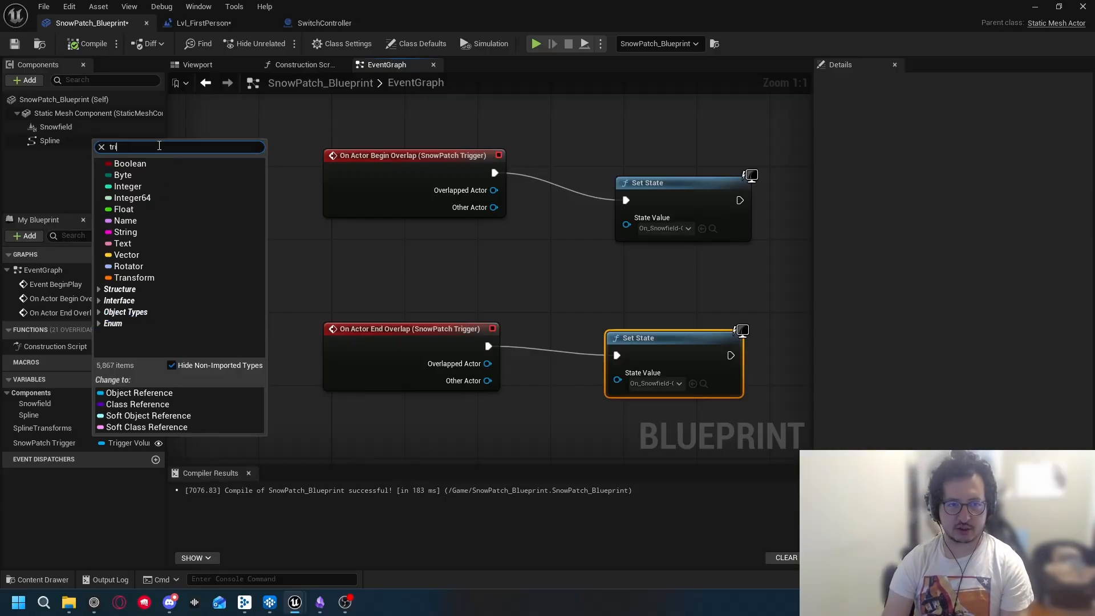
pyautogui.write('trigger box')
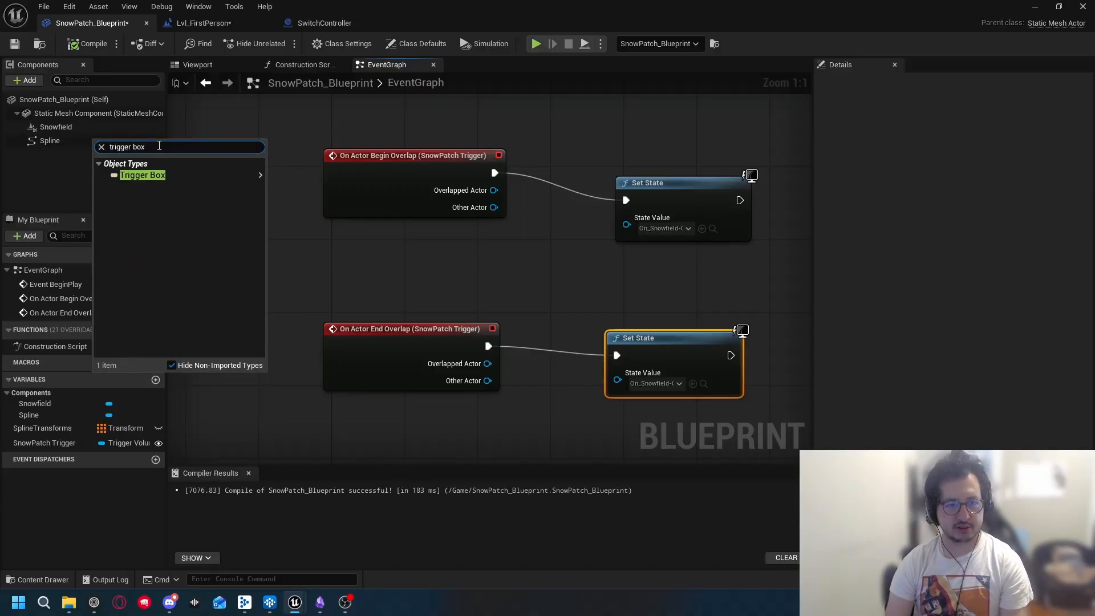
pyautogui.moveTo(186, 180)
pyautogui.click(280, 178)
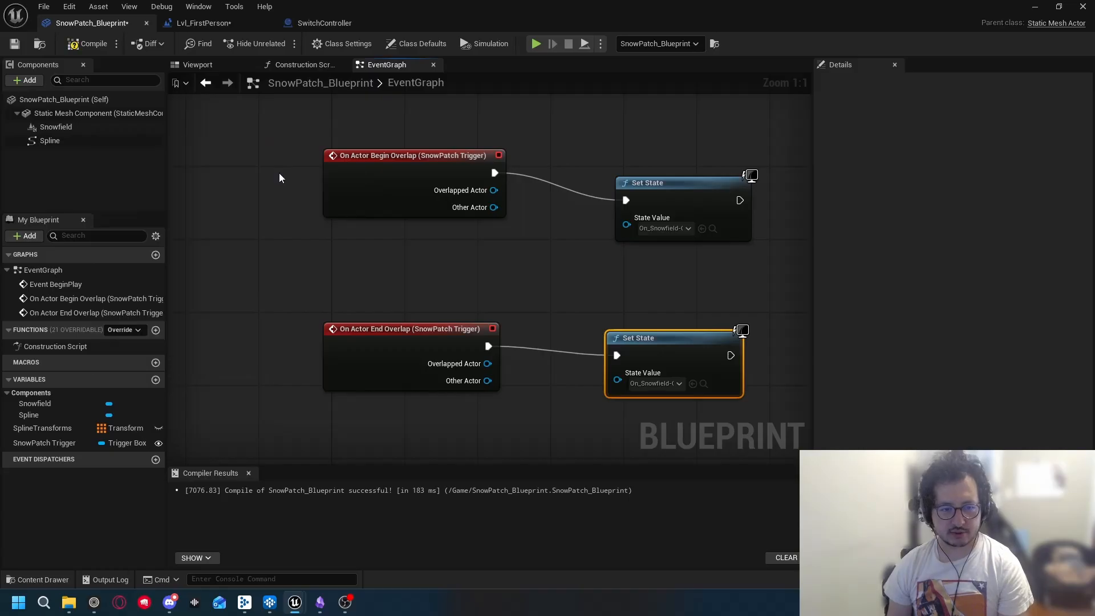
pyautogui.hotkey('ctrl', 's')
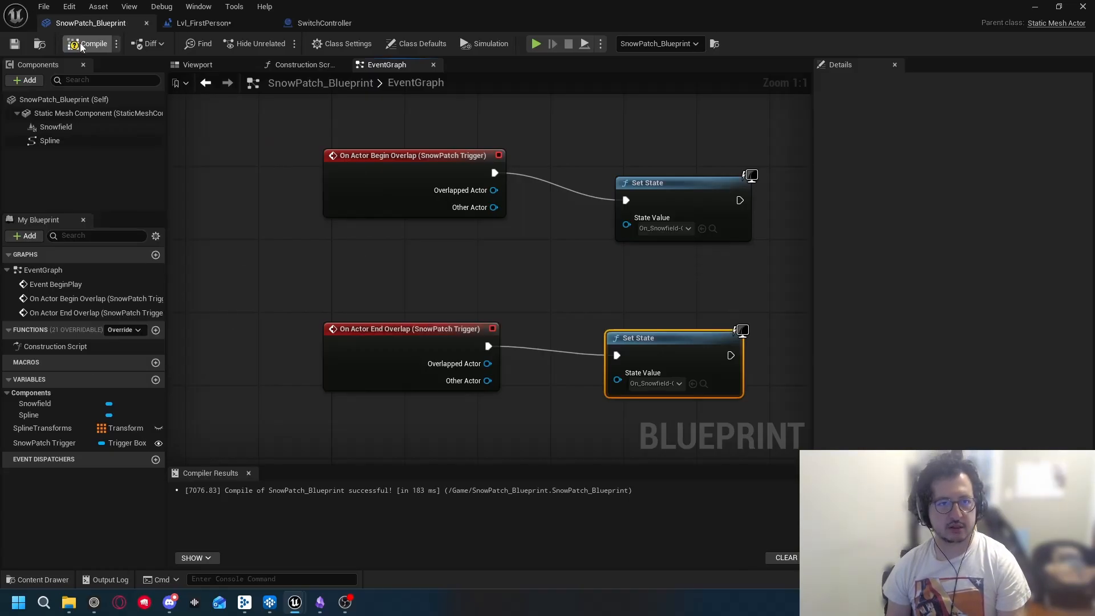
# Step: Return to the level and set SnowPatch_Blueprint's Snow Patch Trigger to SnowTrigger
pyautogui.click(1036, 7)
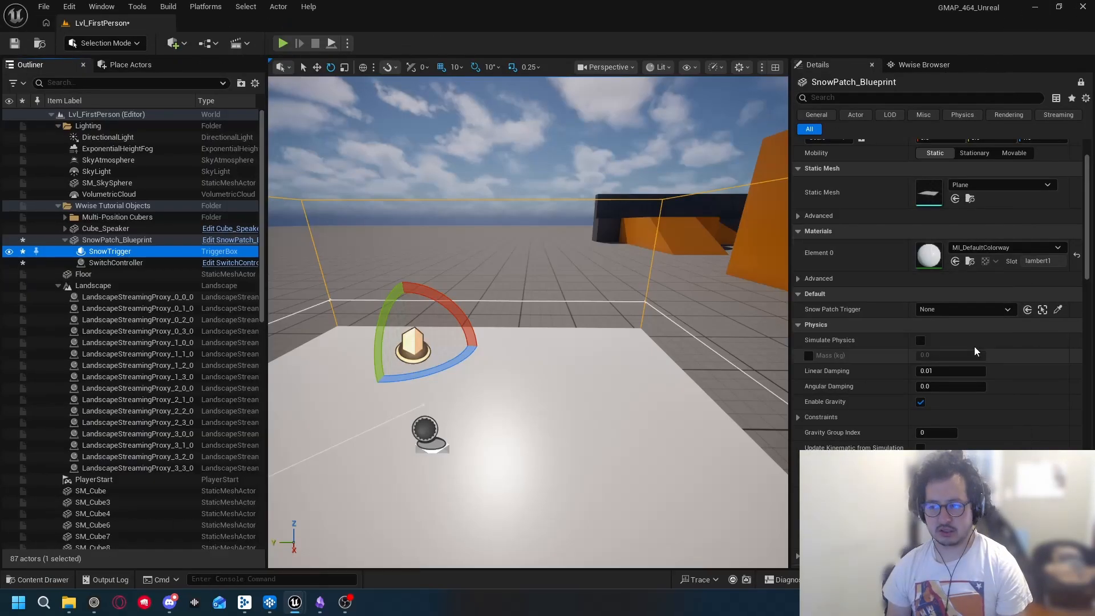
pyautogui.click(966, 311)
pyautogui.click(931, 341)
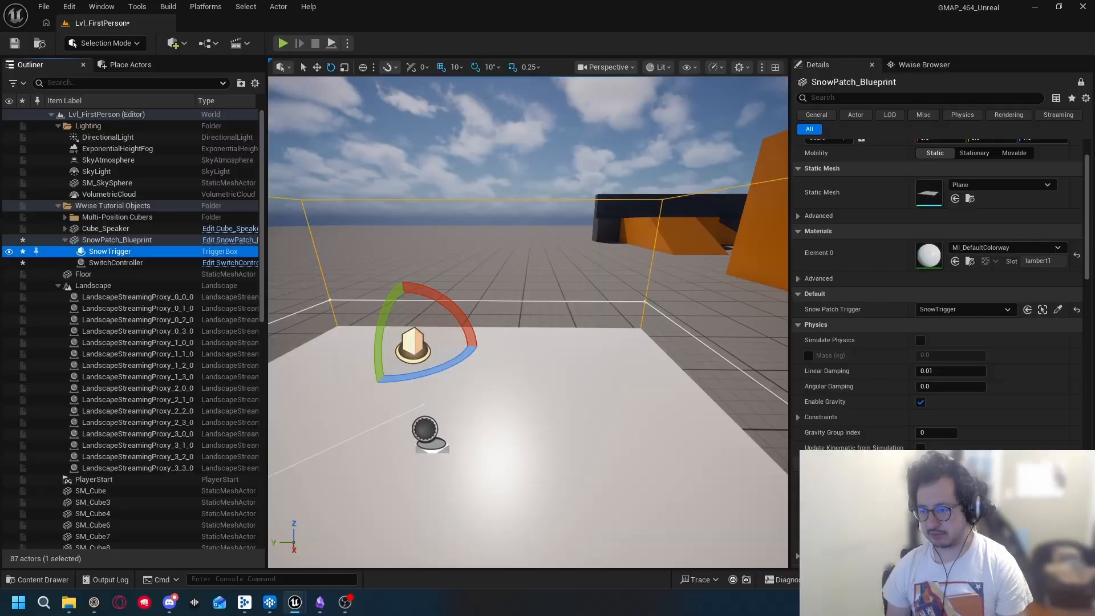
# Step: Play-test the level by repeatedly walking onto and off the snow patch to check the state-driven sound changes
pyautogui.click(284, 44)
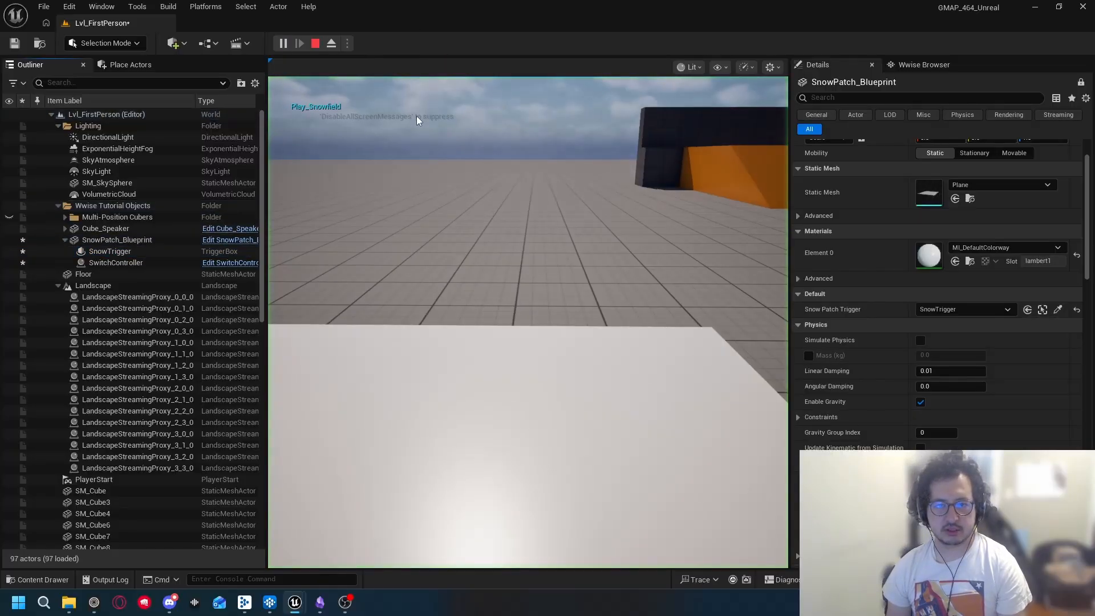
pyautogui.press('w')
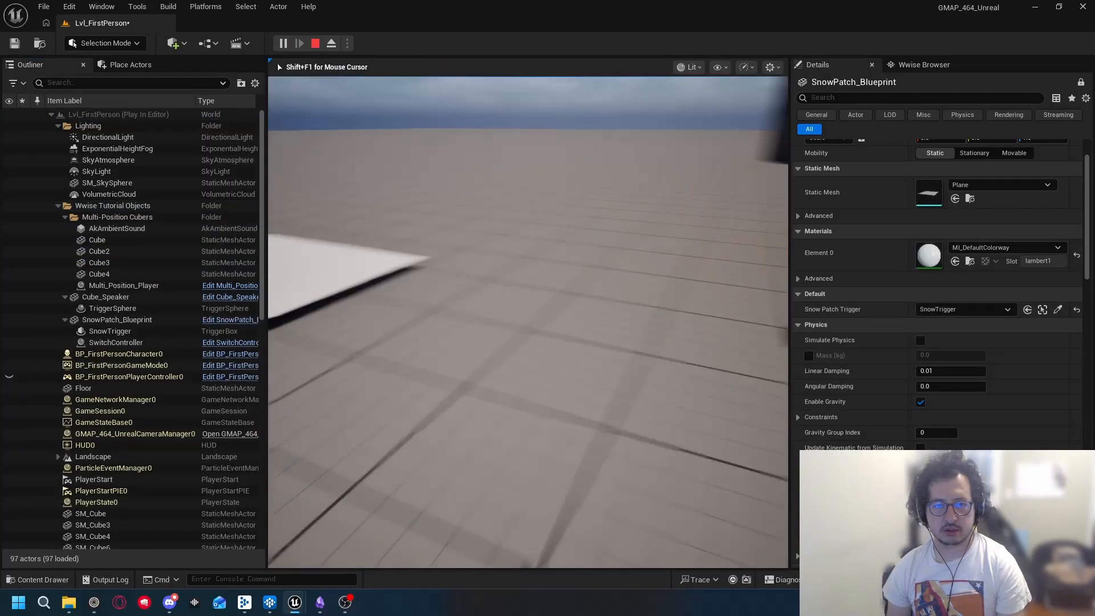
pyautogui.press('w')
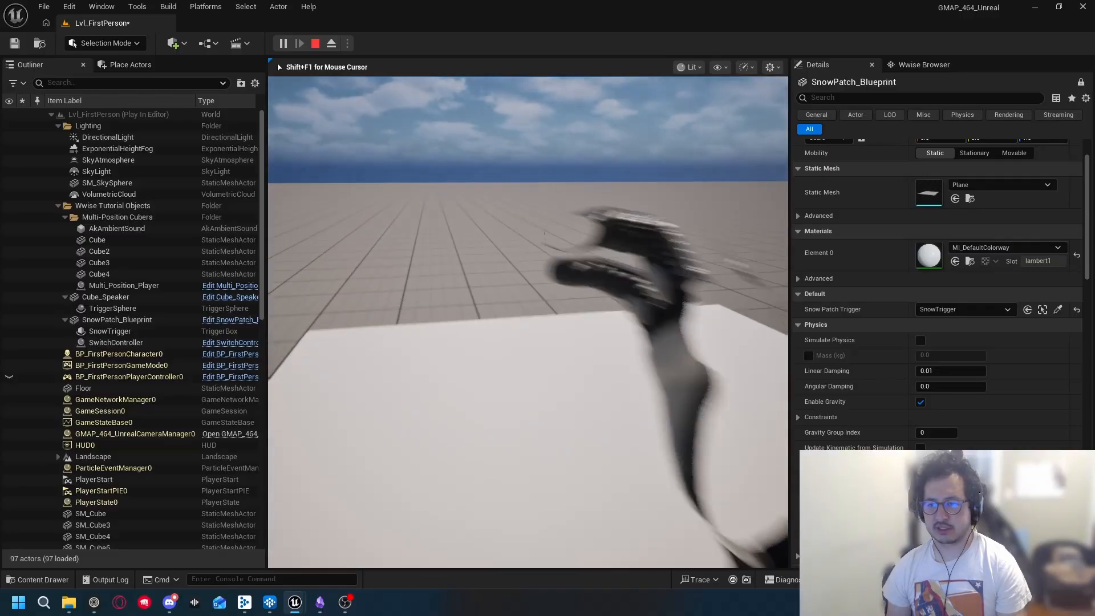
pyautogui.press('w')
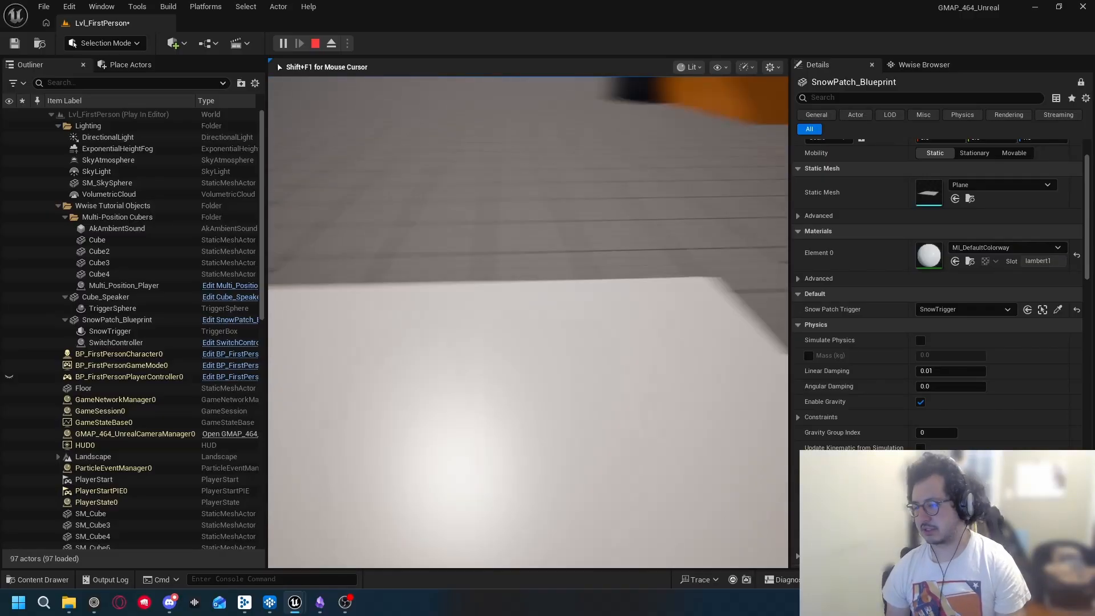
pyautogui.press('s')
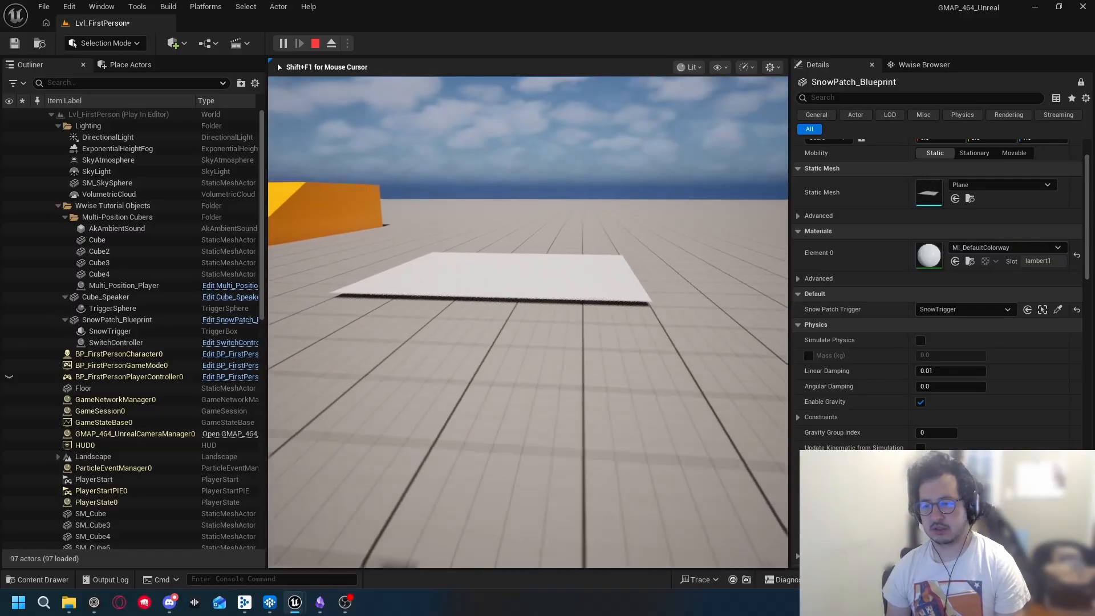
pyautogui.press('w')
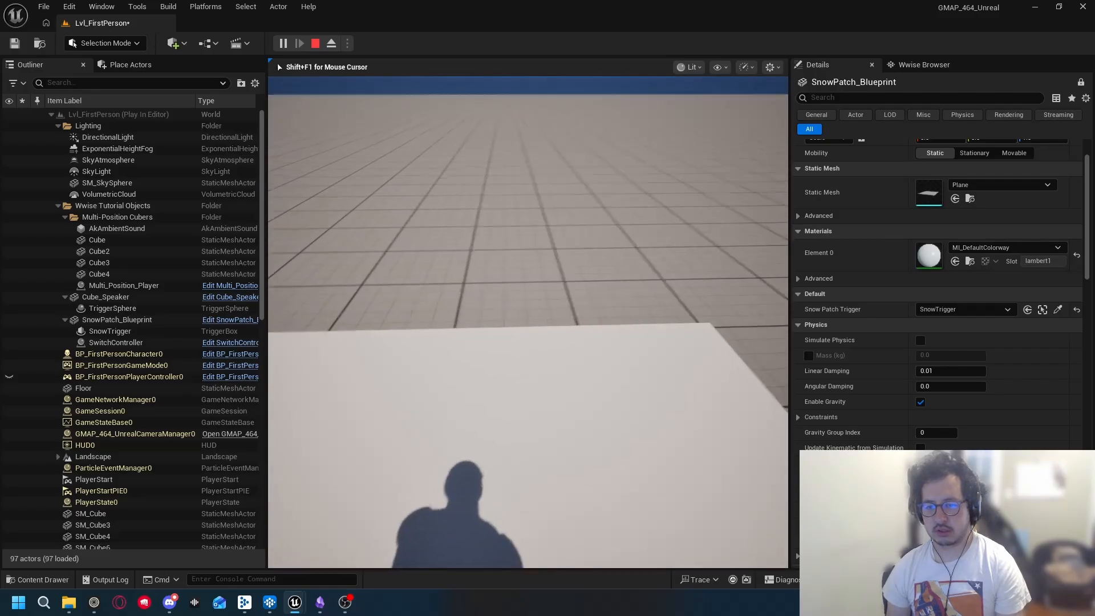
pyautogui.press('d')
pyautogui.press('s')
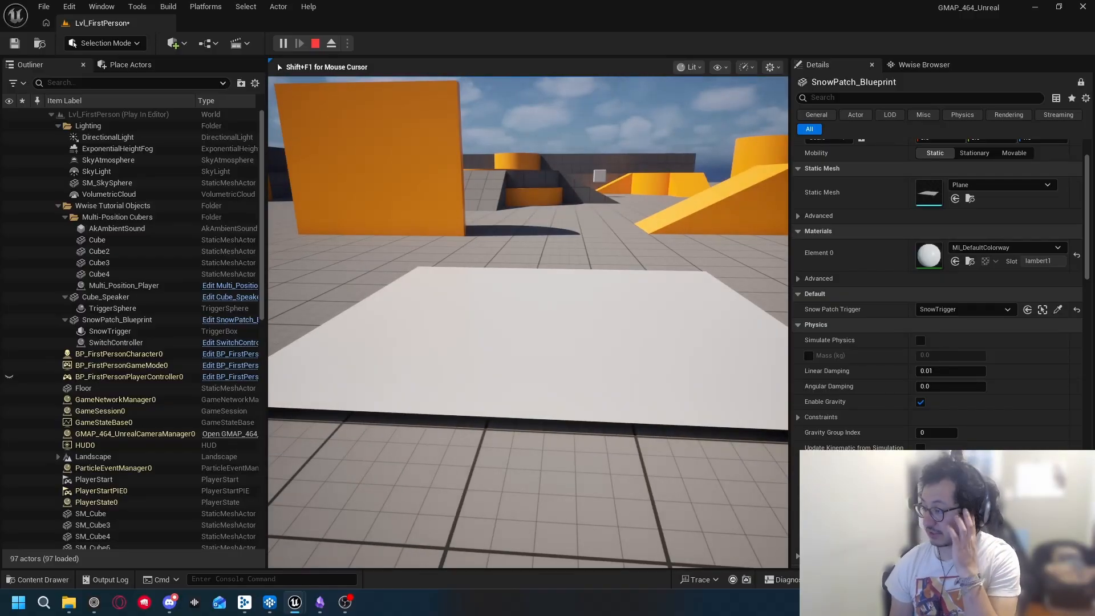
pyautogui.press('w')
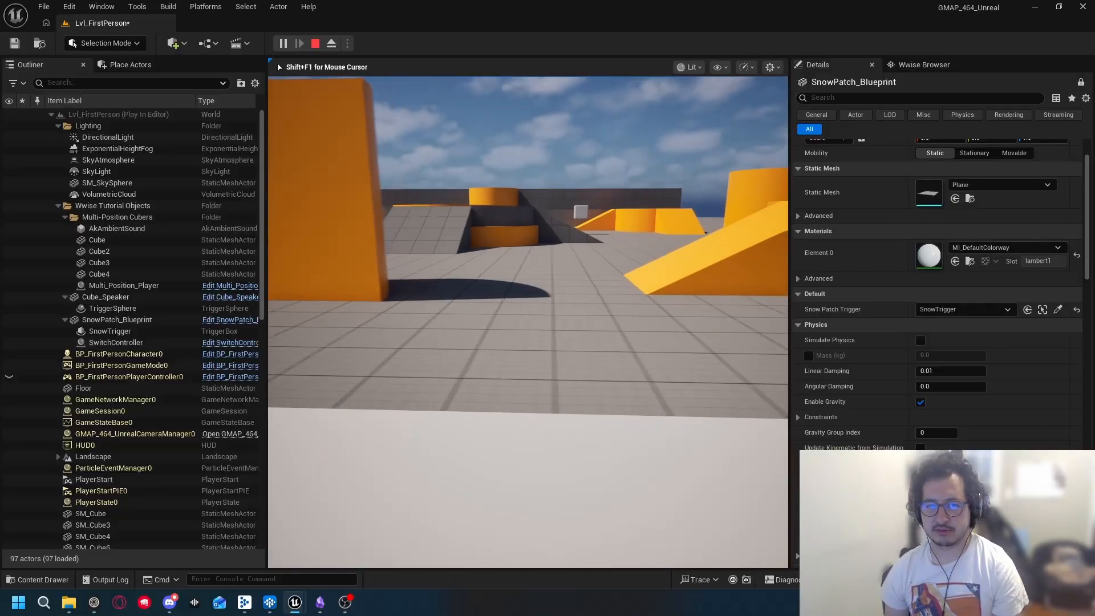
pyautogui.press('s')
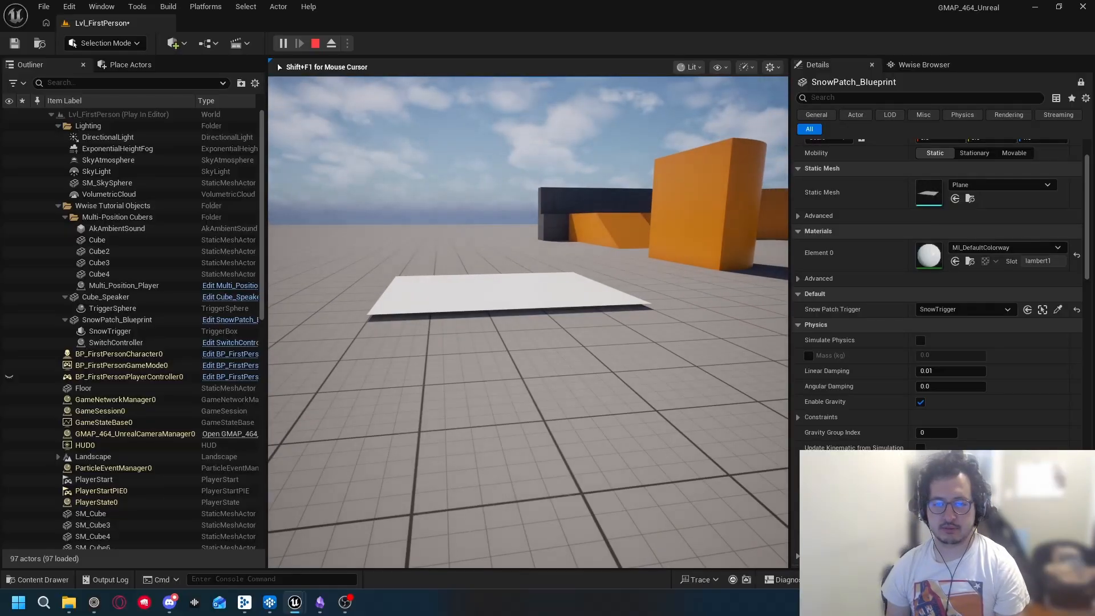
pyautogui.press('Escape')
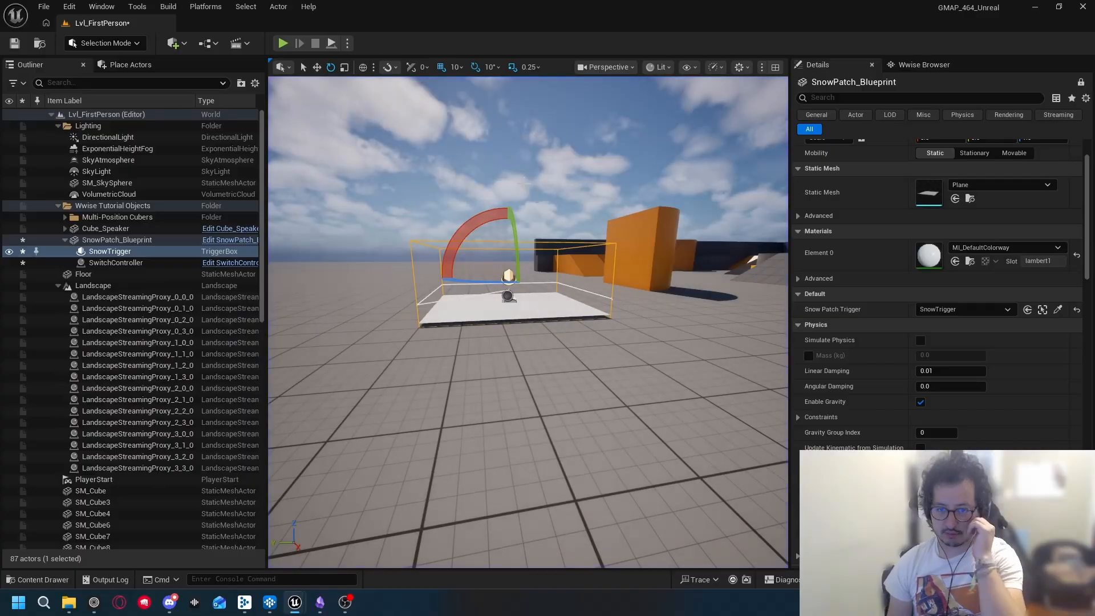
# Step: Select SnowPatch_Blueprint in the outliner and look it over in the level
pyautogui.press('s')
pyautogui.moveTo(576, 228); pyautogui.dragTo(604, 266, button='right')
pyautogui.click(149, 240)
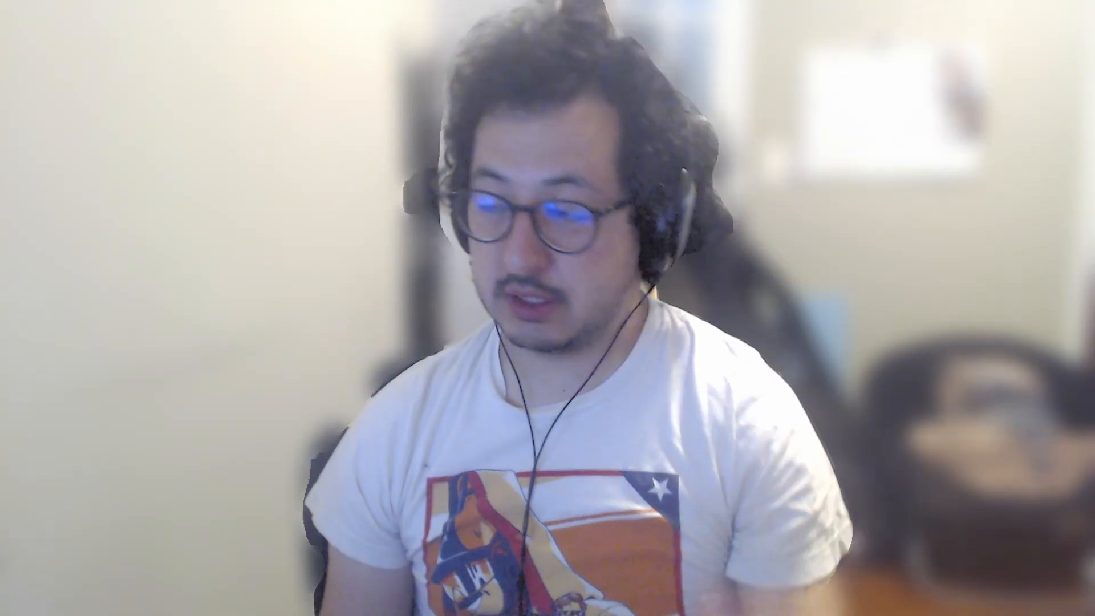
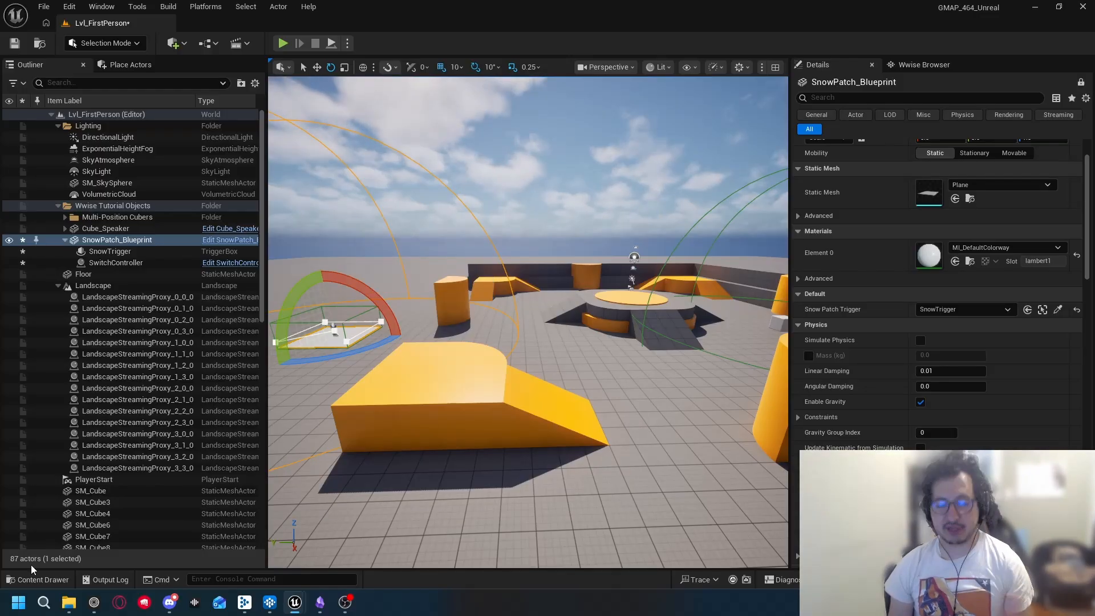
# Step: Open the project's Content/Input/Actions folder and look over its existing input actions
pyautogui.click(38, 579)
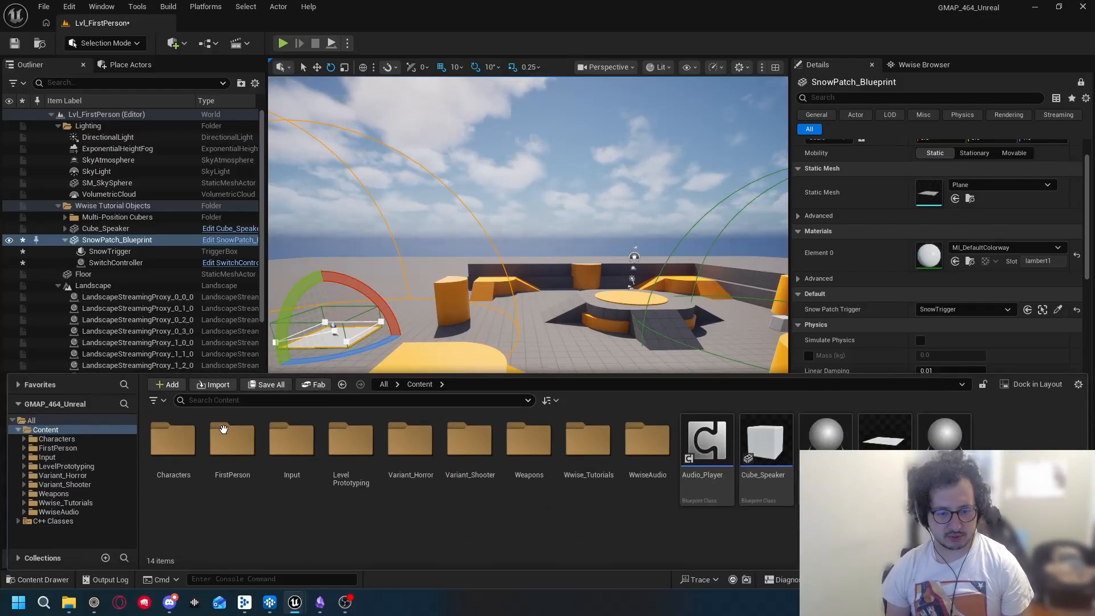
pyautogui.doubleClick(302, 449)
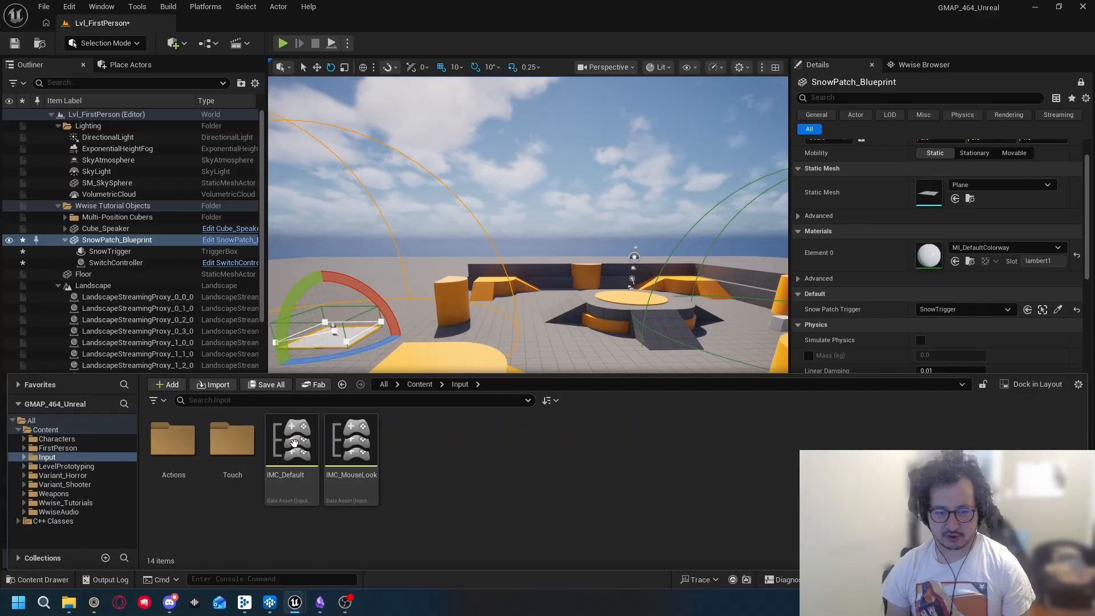
pyautogui.doubleClick(179, 445)
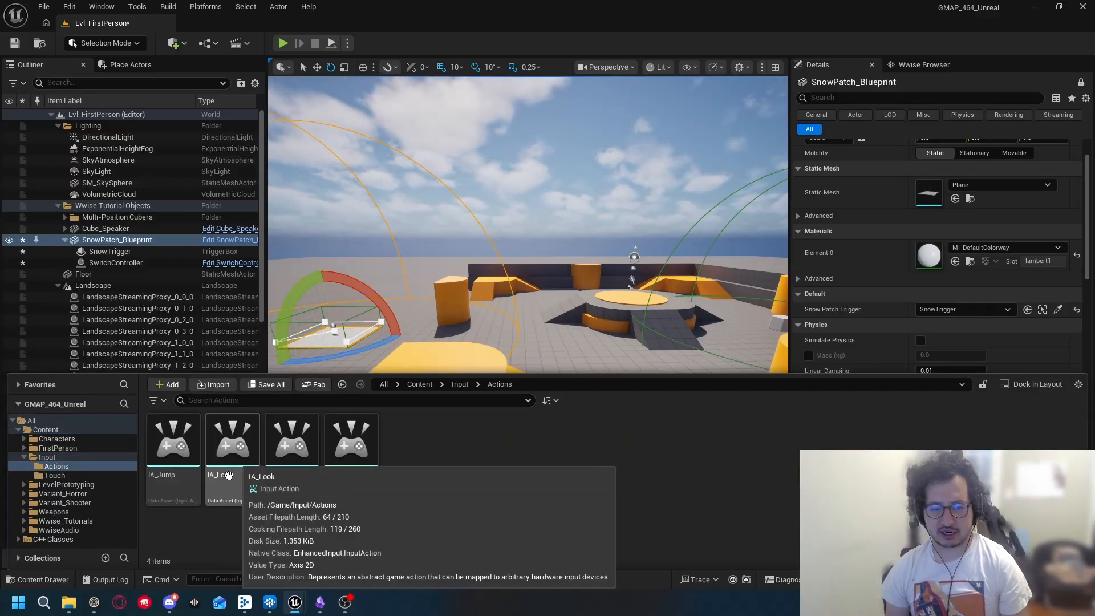
pyautogui.rightClick(437, 479)
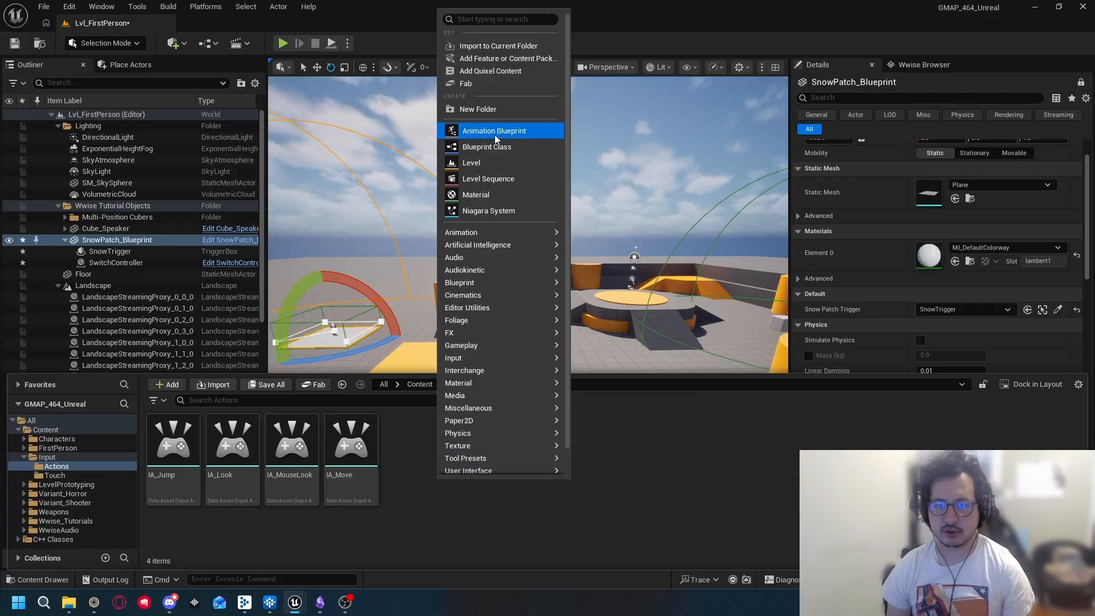
pyautogui.click(397, 467)
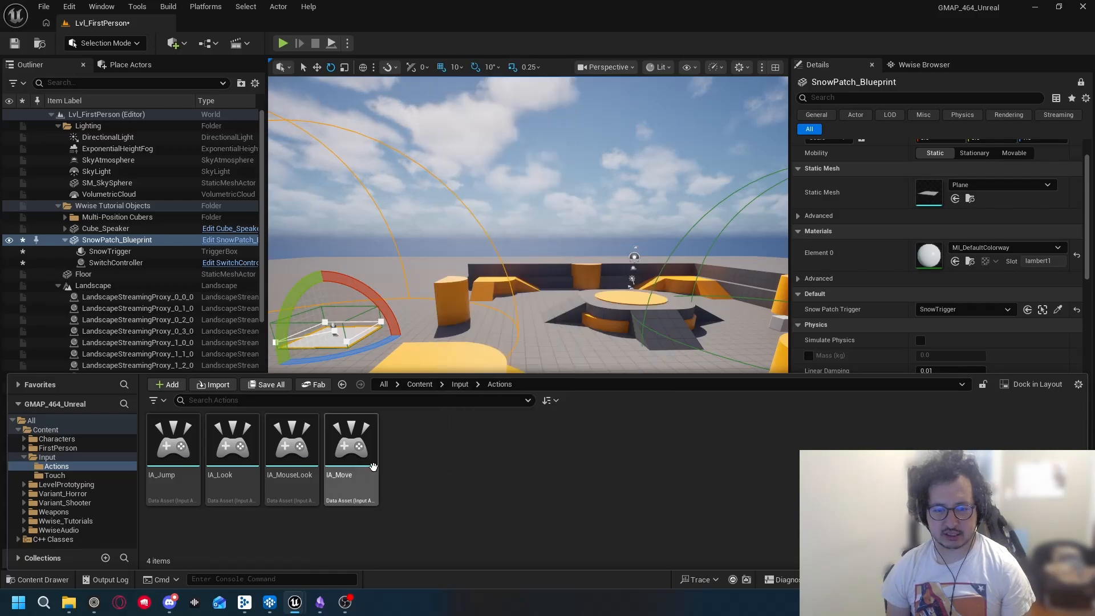
pyautogui.click(359, 496)
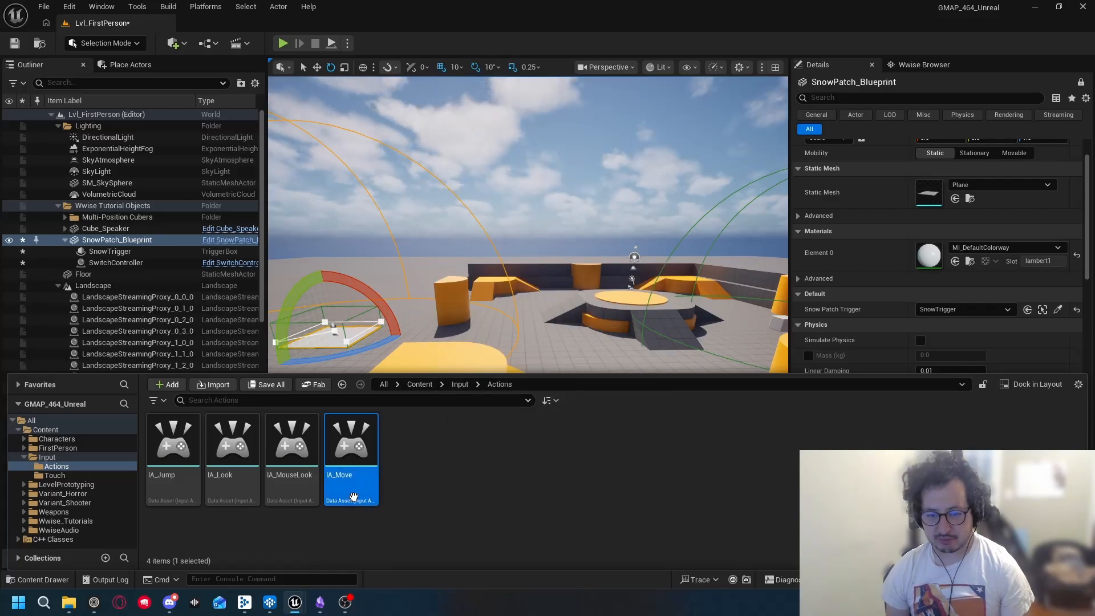
pyautogui.click(414, 464)
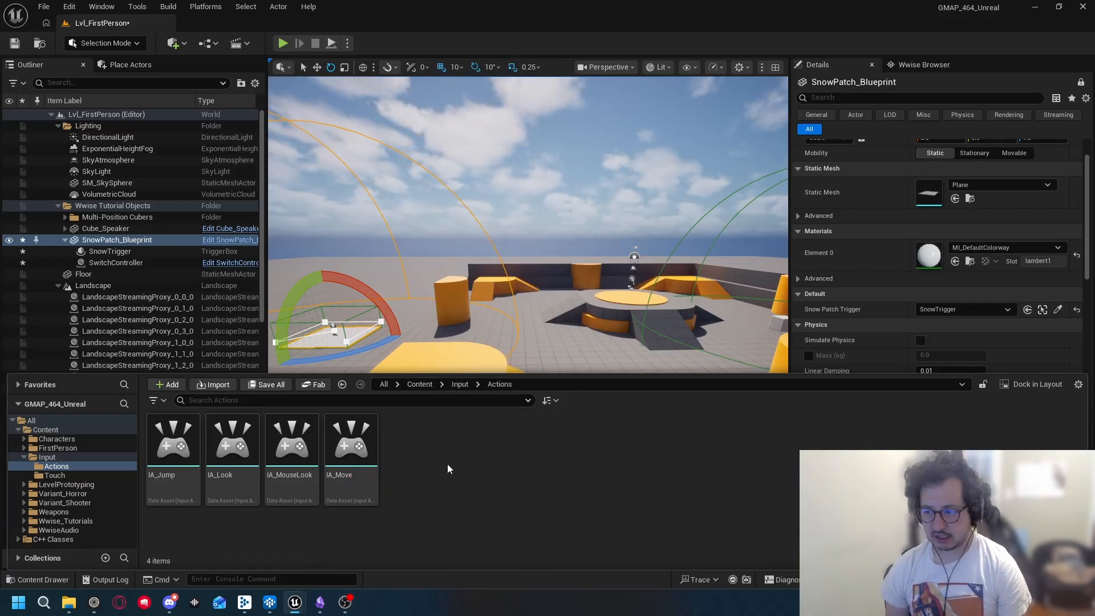
# Step: Create an Input Action asset named IA_Sprint in the Actions folder and open it
pyautogui.rightClick(440, 465)
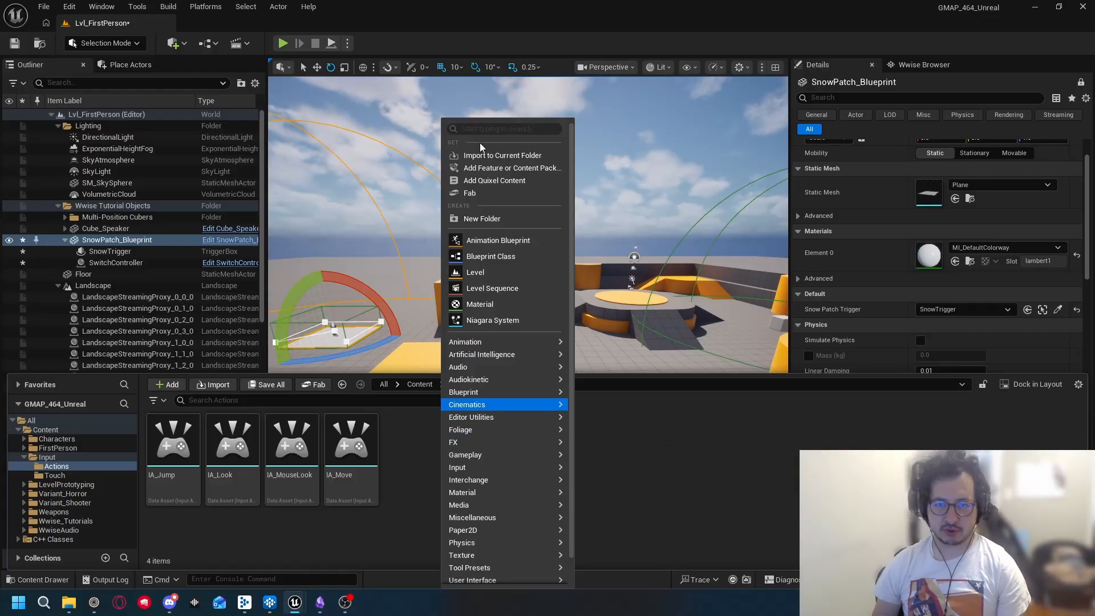
pyautogui.click(492, 130)
pyautogui.write('input')
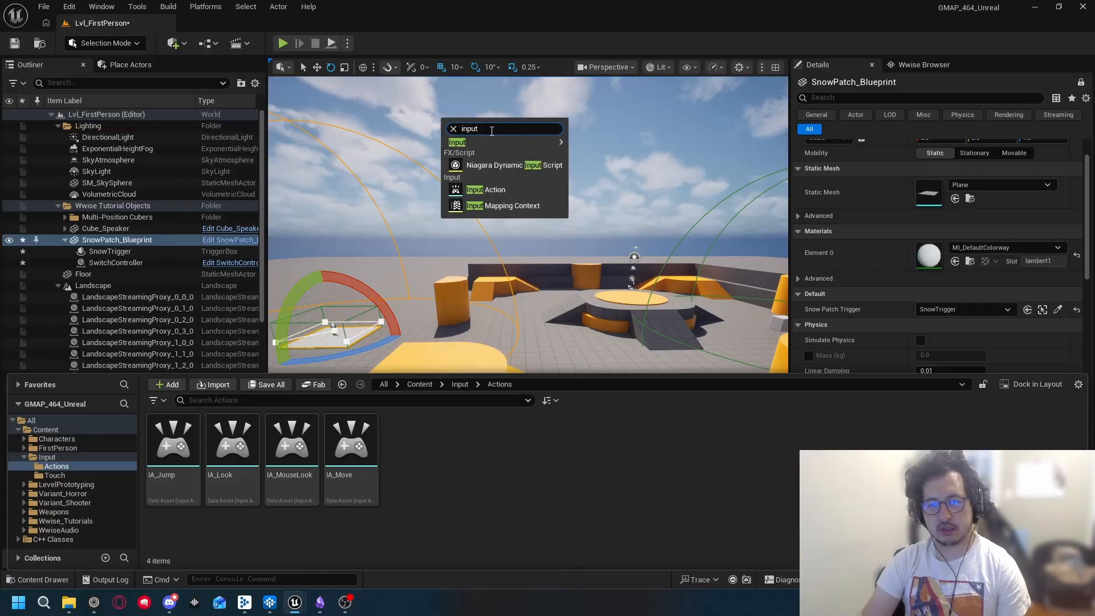
pyautogui.click(486, 189)
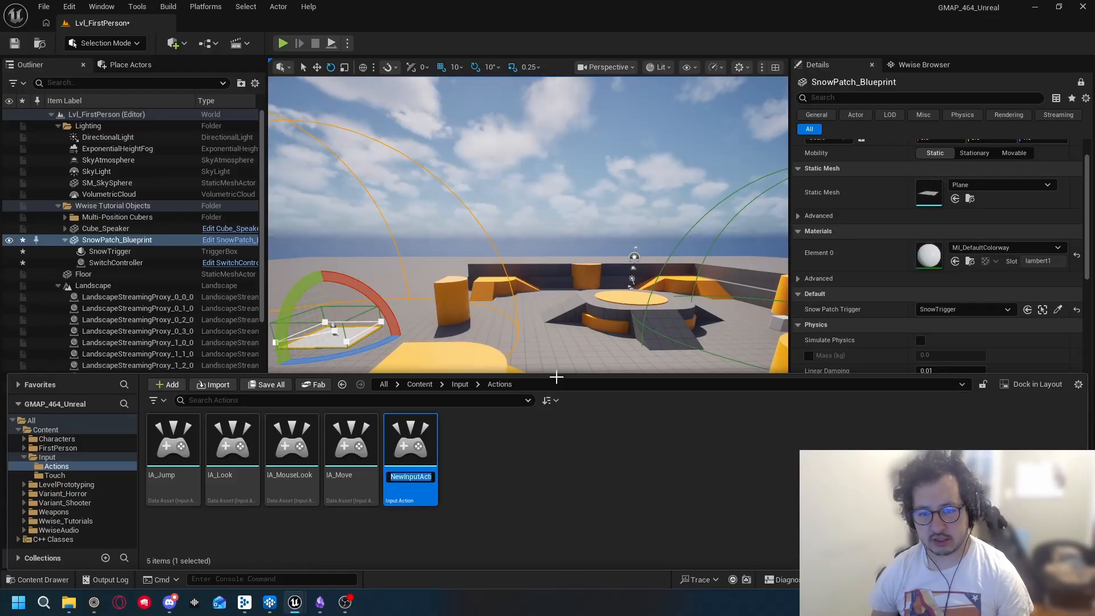
pyautogui.write('IA_Sprint')
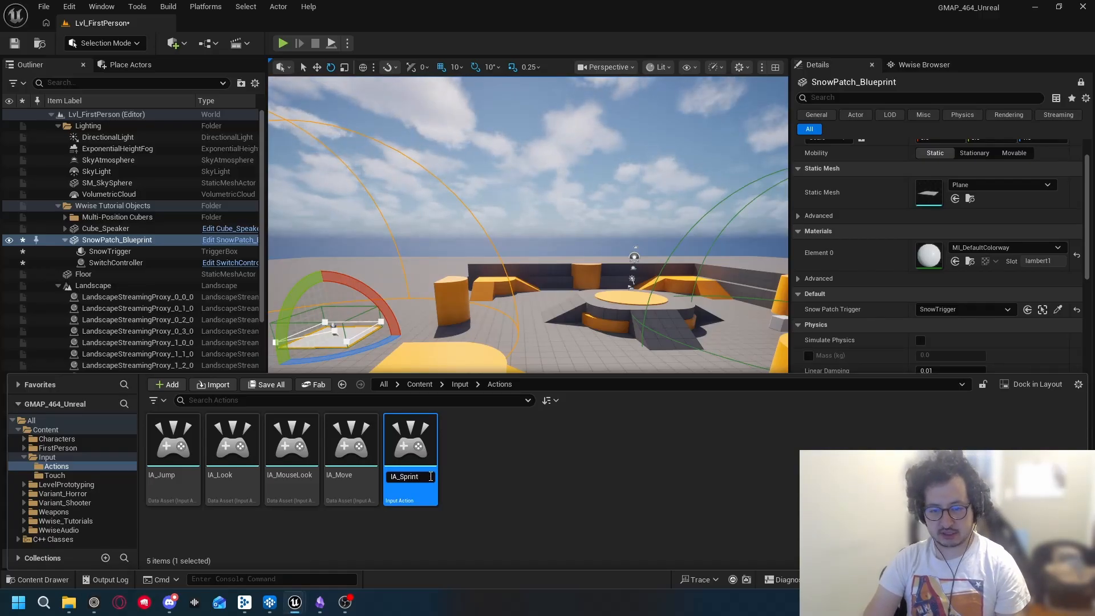
pyautogui.press('Return')
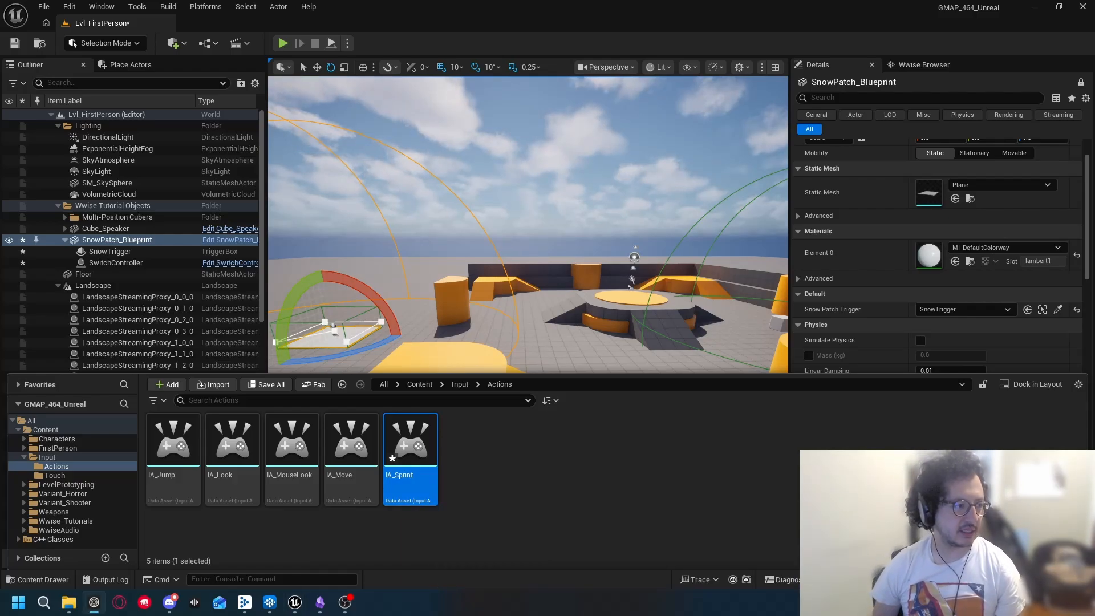
pyautogui.doubleClick(400, 454)
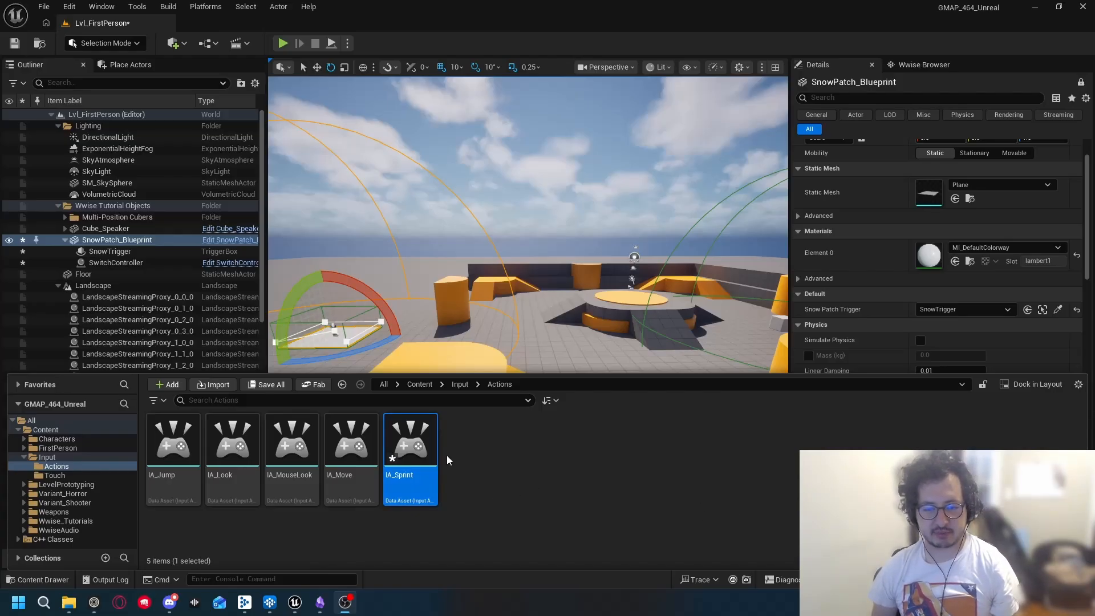
# Step: Open the IMC_Default mapping context from the Input folder and expand its default key mappings
pyautogui.click(460, 384)
pyautogui.click(295, 446)
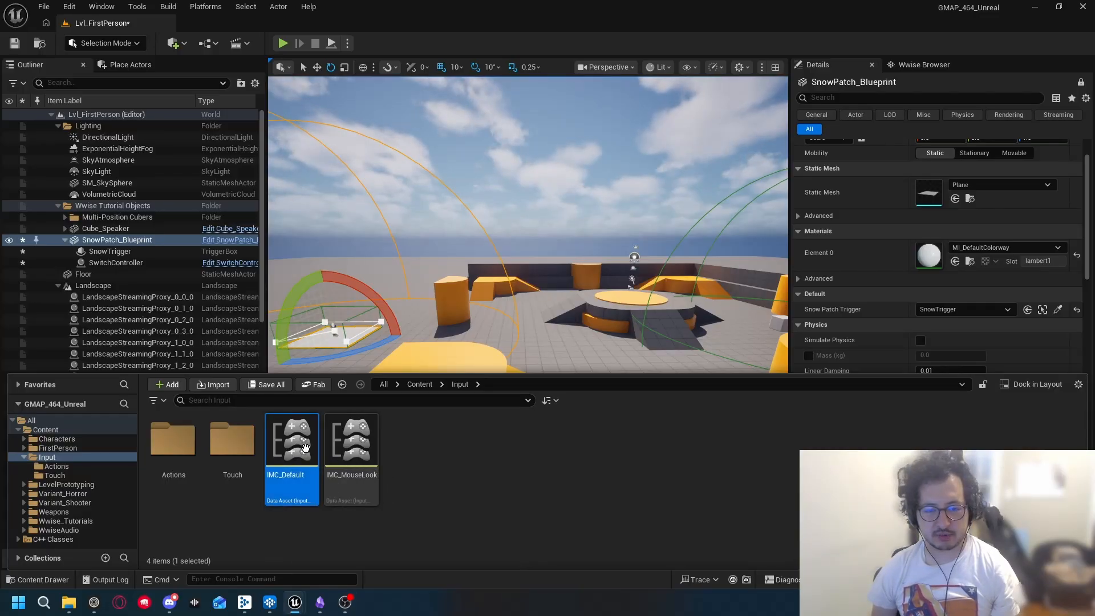
pyautogui.doubleClick(292, 442)
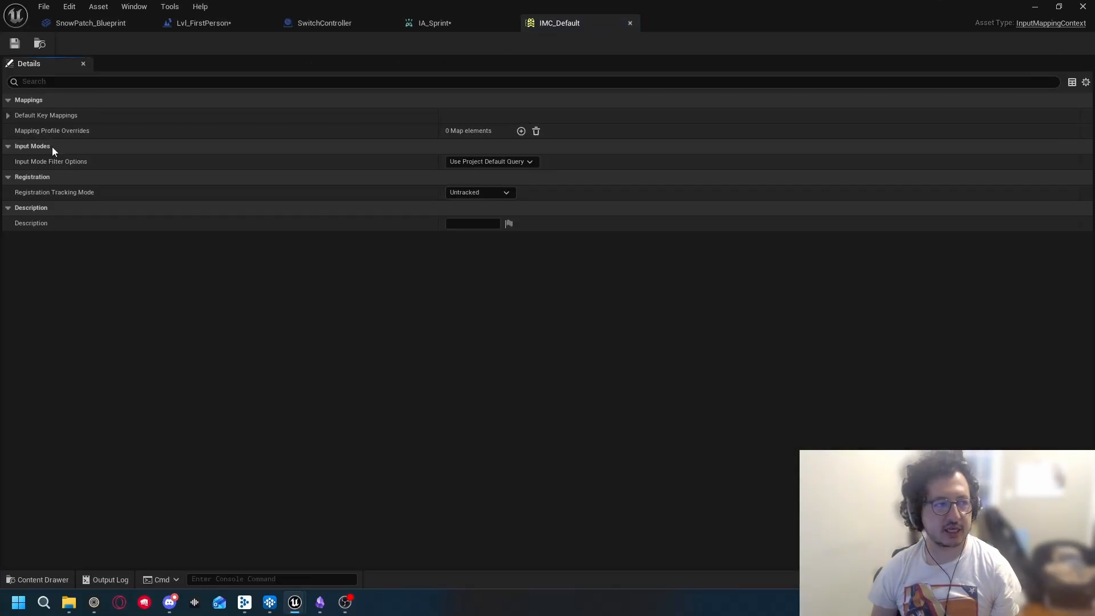
pyautogui.click(8, 115)
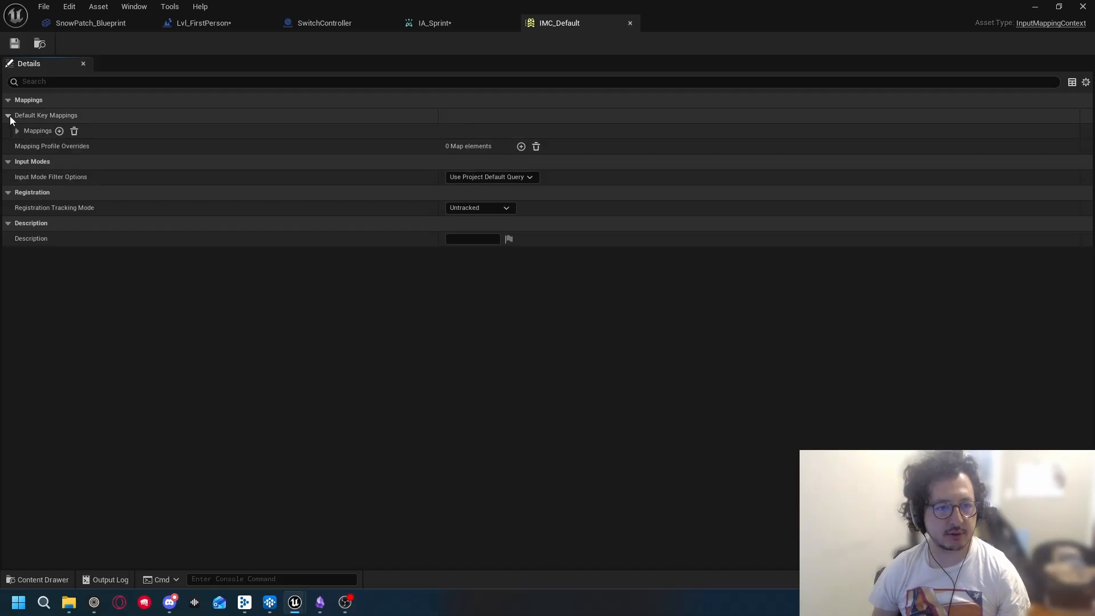
pyautogui.click(17, 130)
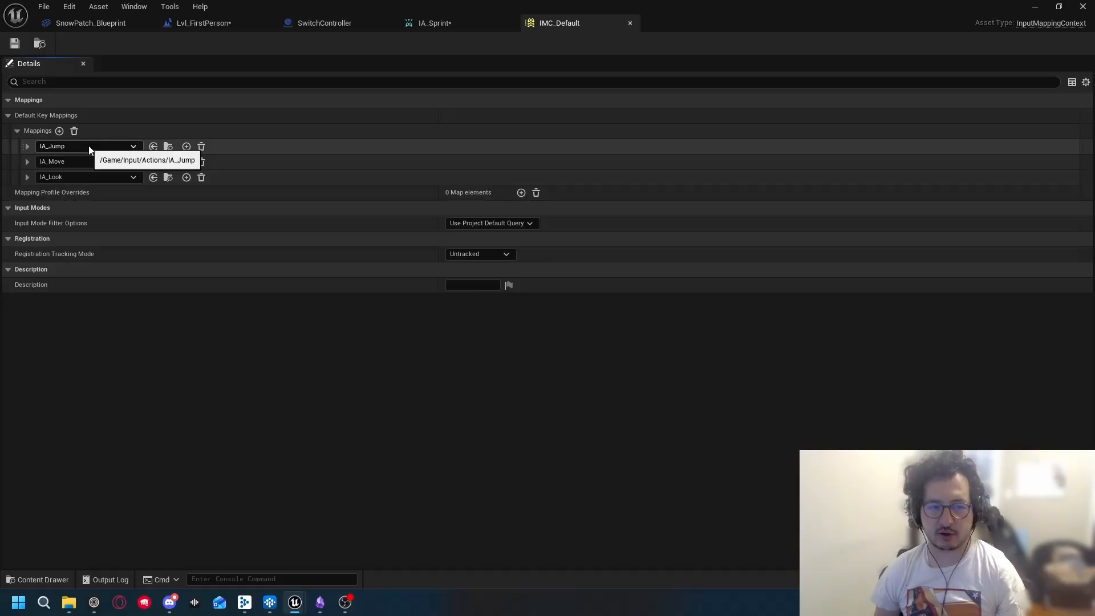
# Step: Examine the key bindings of the IA_Jump, IA_Move and IA_Look mappings
pyautogui.click(27, 147)
pyautogui.click(26, 146)
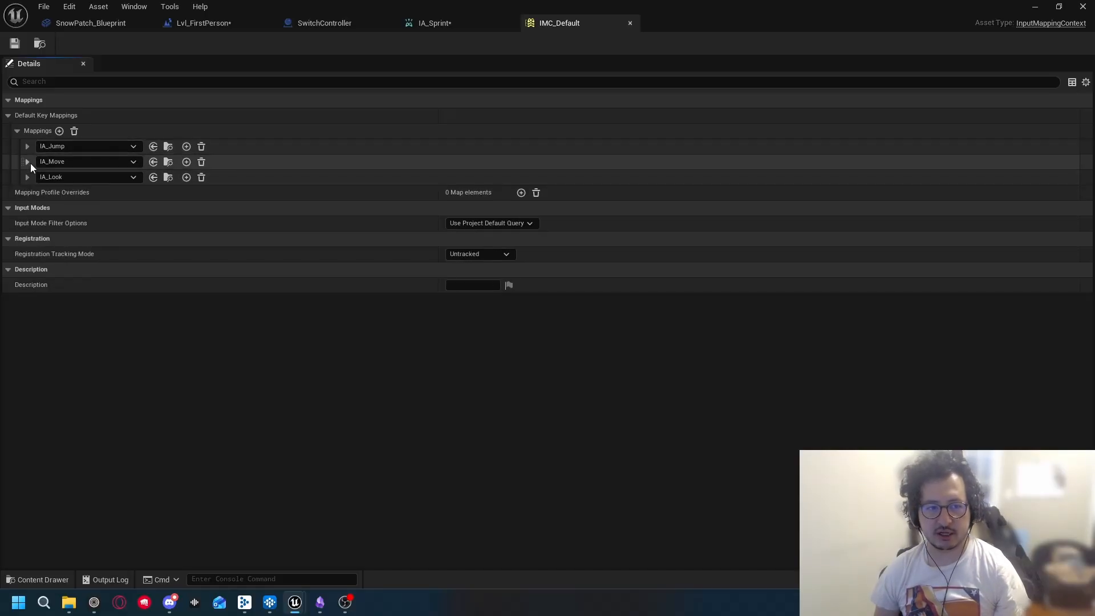
pyautogui.click(29, 163)
pyautogui.click(29, 163)
pyautogui.click(32, 179)
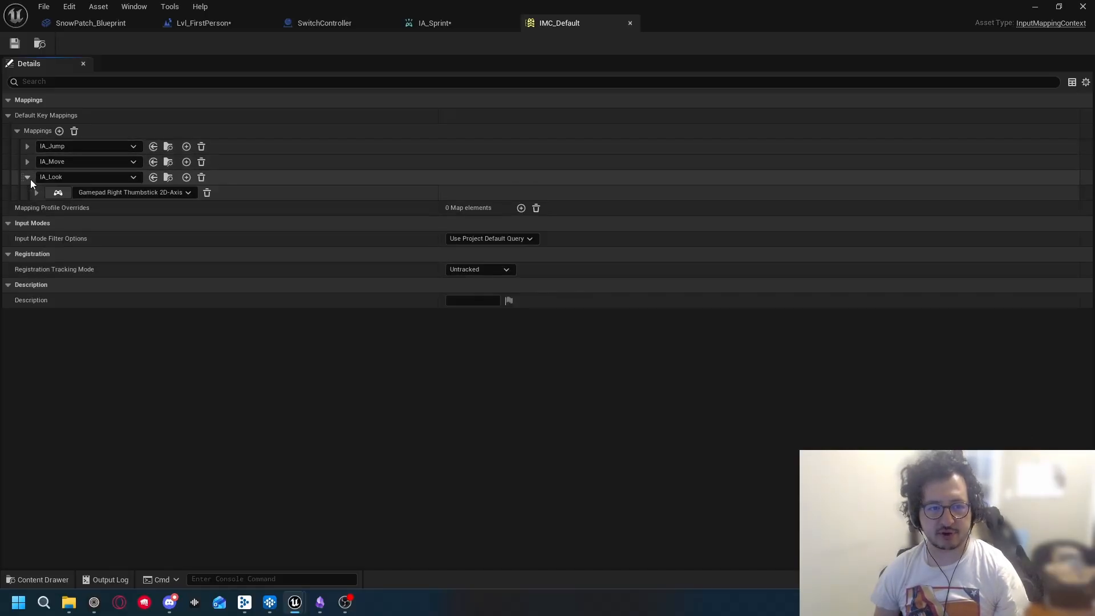
pyautogui.click(29, 179)
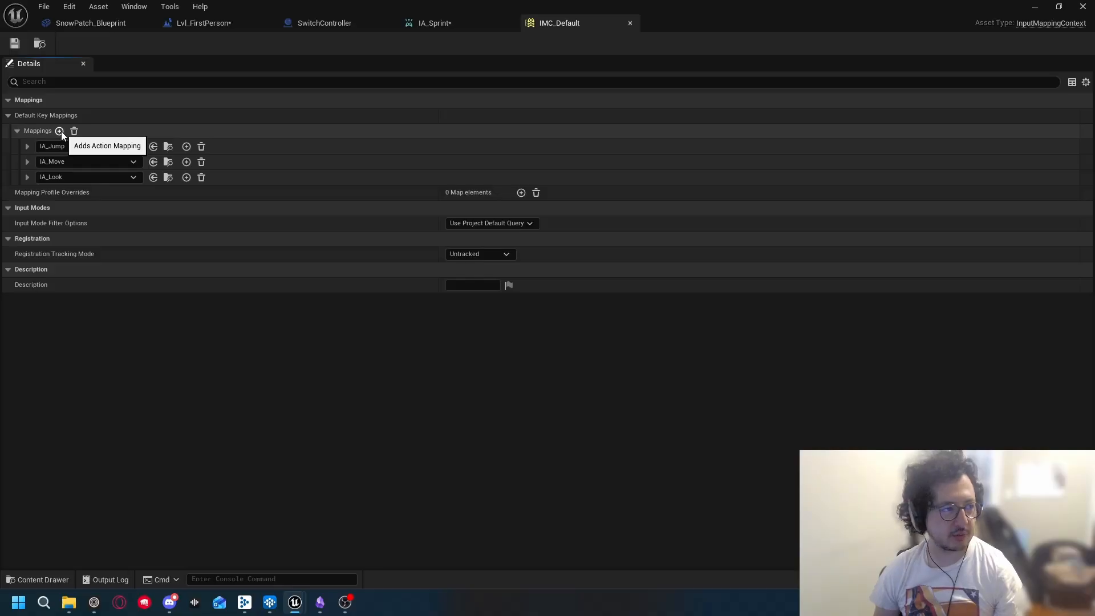
# Step: Add an action mapping to IMC_Default and assign the new IA_Sprint input action to it
pyautogui.click(59, 131)
pyautogui.click(118, 192)
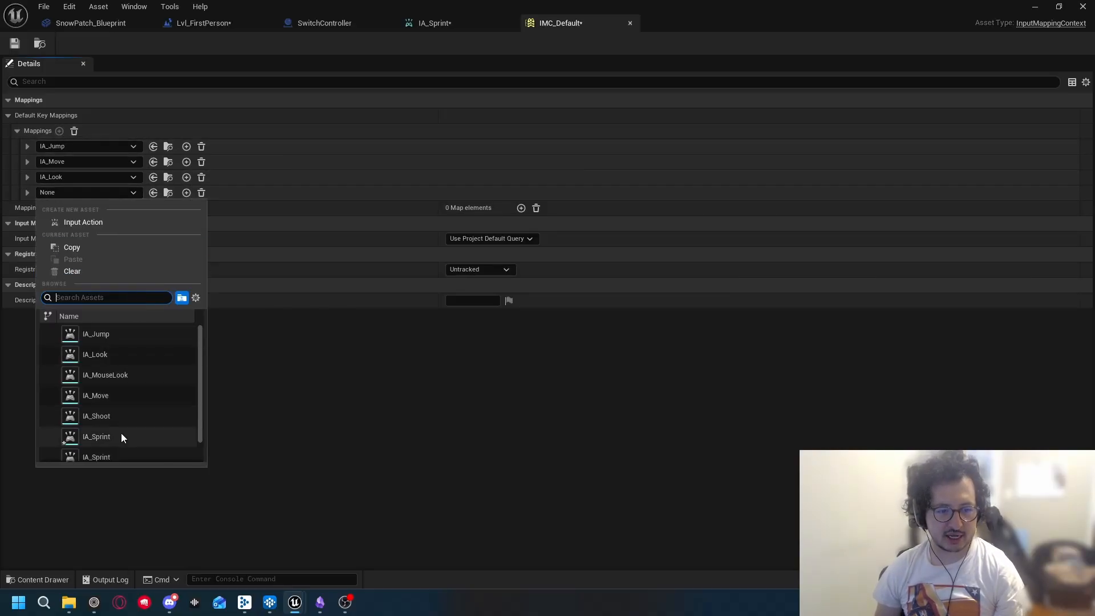
pyautogui.click(99, 436)
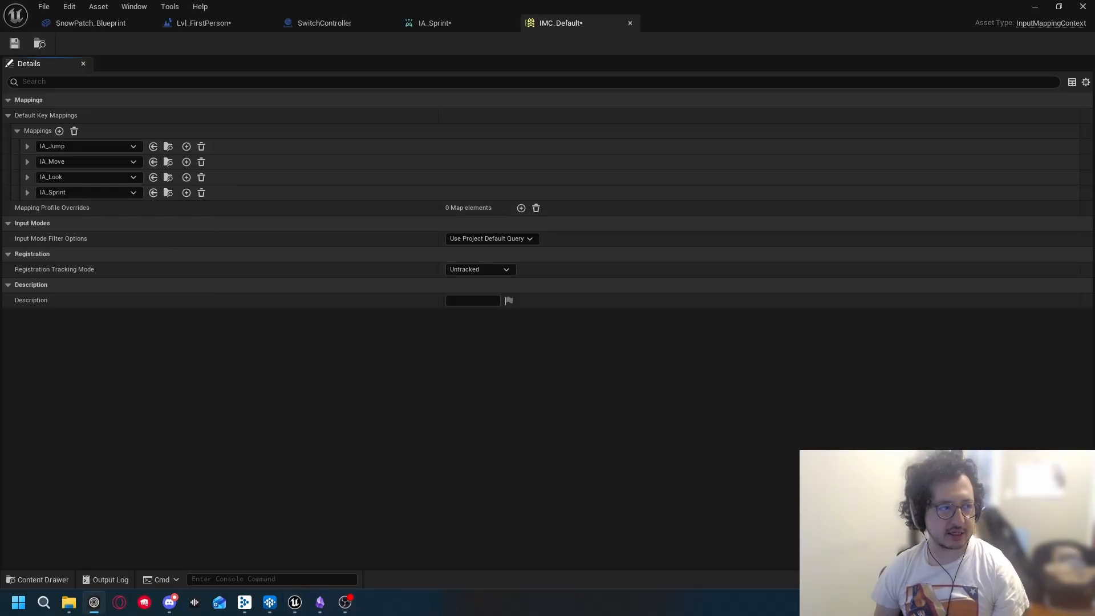
# Step: Bind the IA_Sprint mapping to the Left Shift key
pyautogui.click(26, 193)
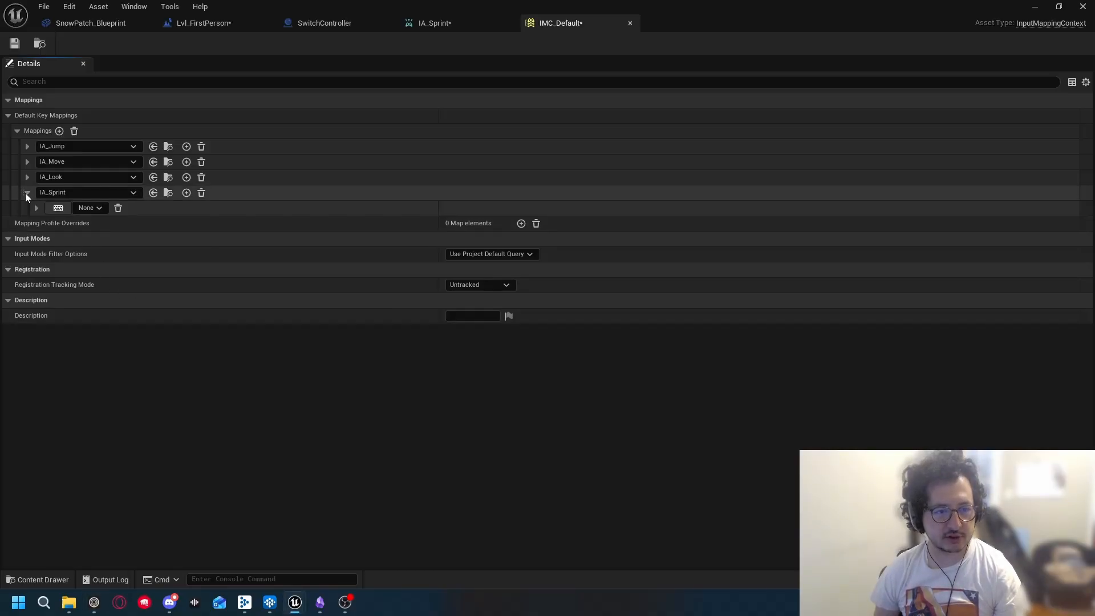
pyautogui.click(91, 208)
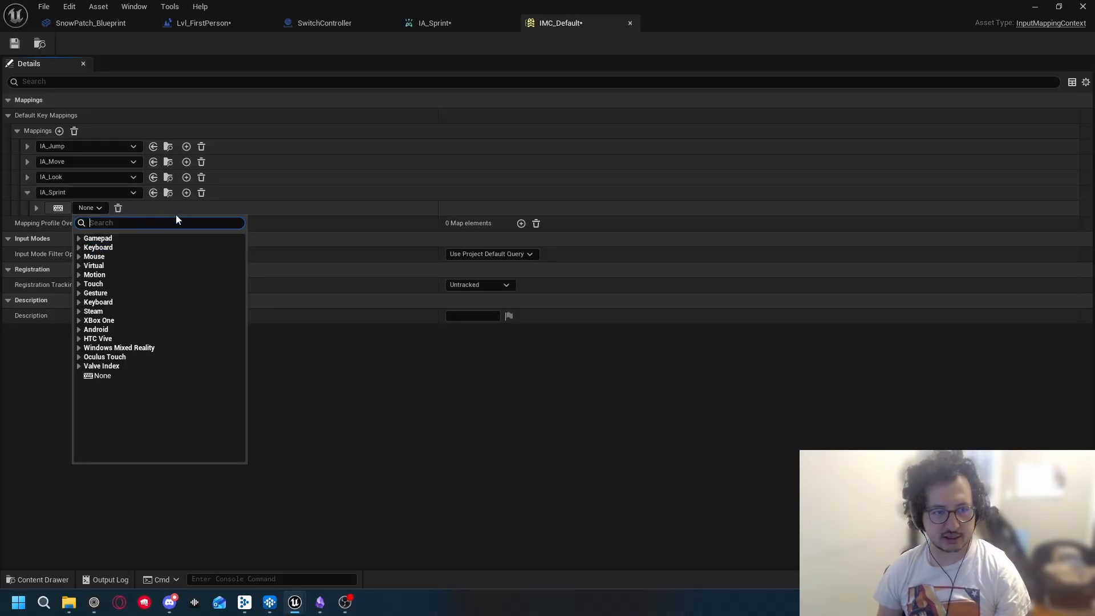
pyautogui.click(79, 210)
pyautogui.click(60, 210)
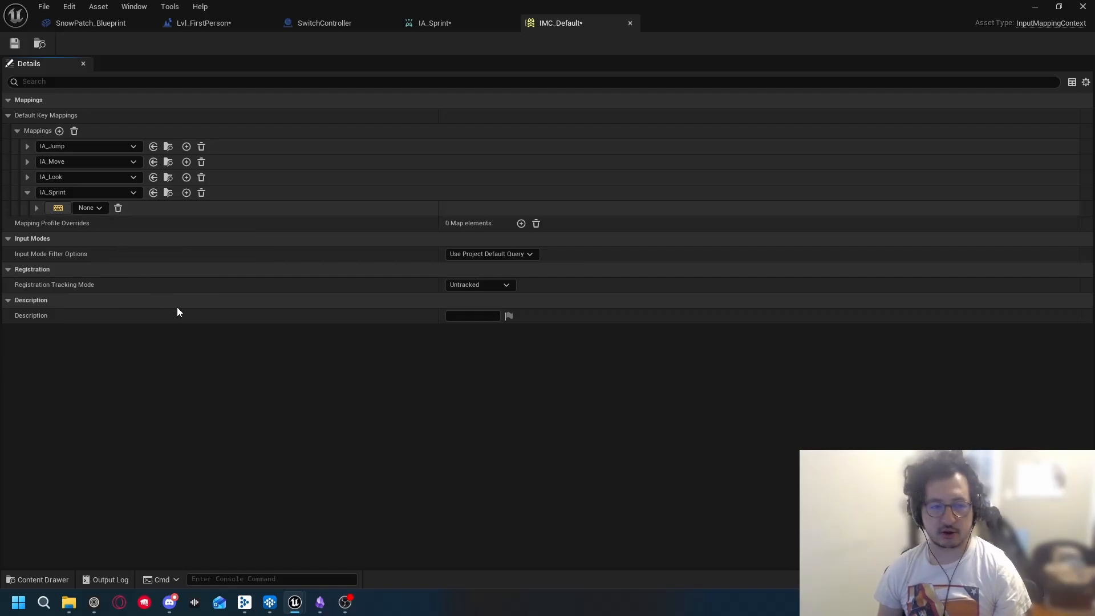
pyautogui.press('shift')
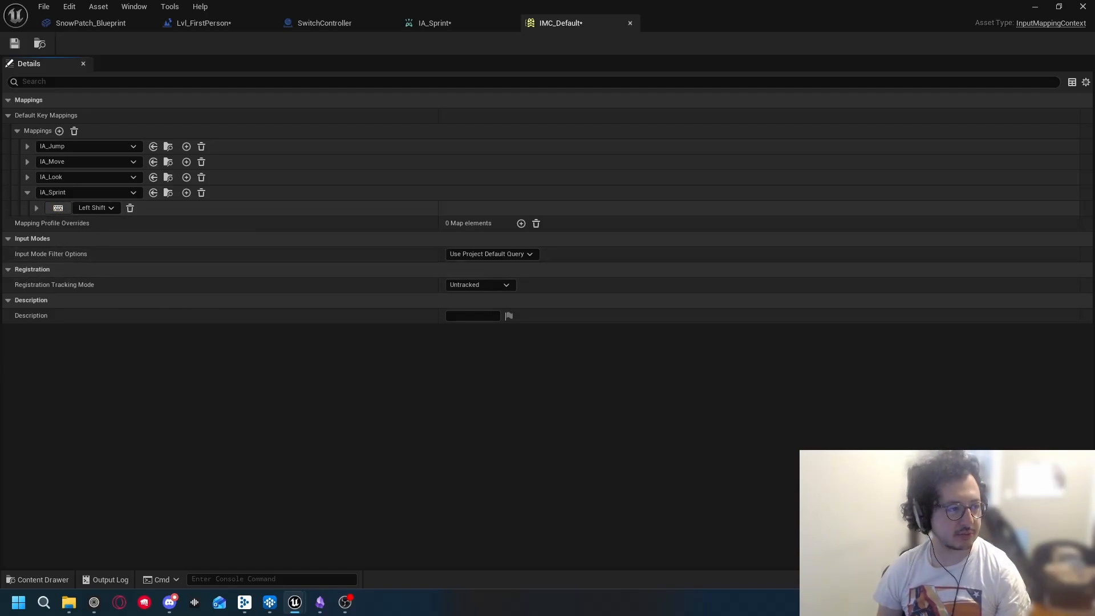
# Step: Add a Down trigger to IA_Sprint's Left Shift binding, review it and collapse the mapping
pyautogui.click(36, 208)
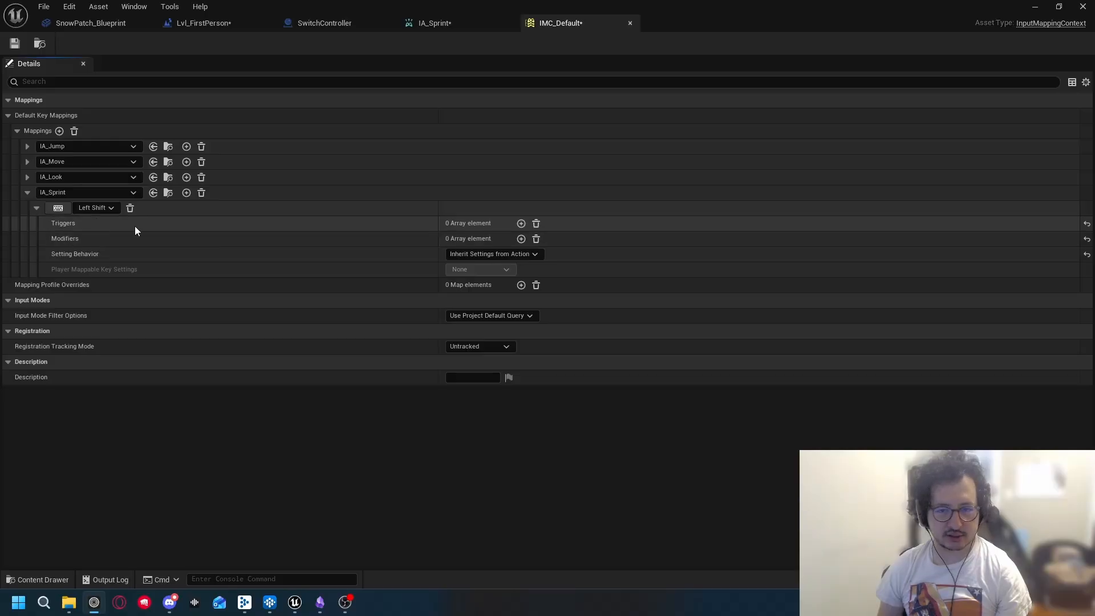
pyautogui.click(521, 224)
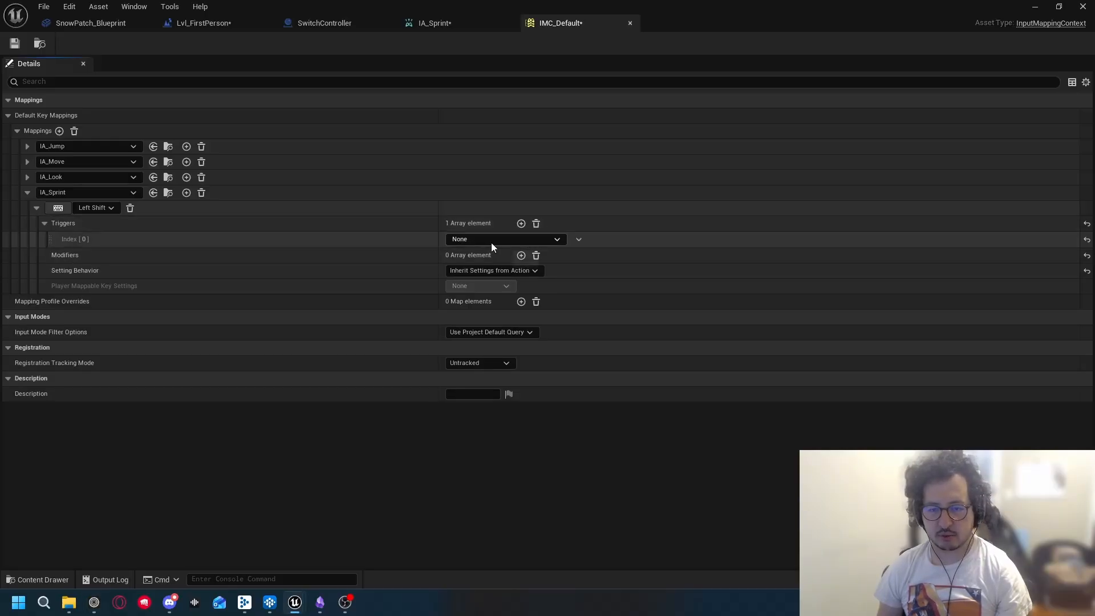
pyautogui.click(491, 240)
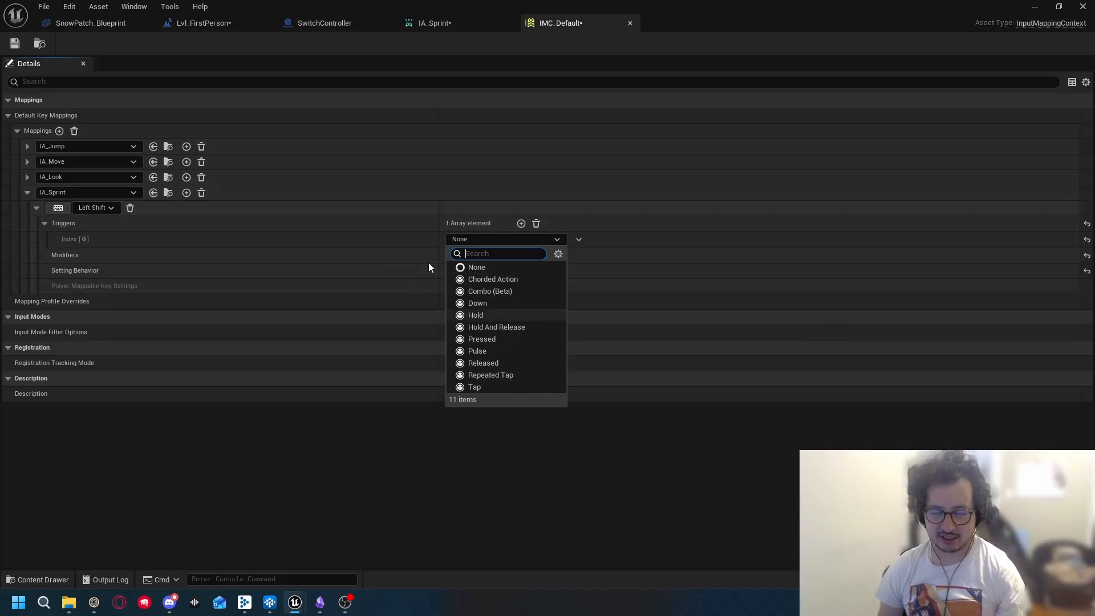
pyautogui.click(485, 302)
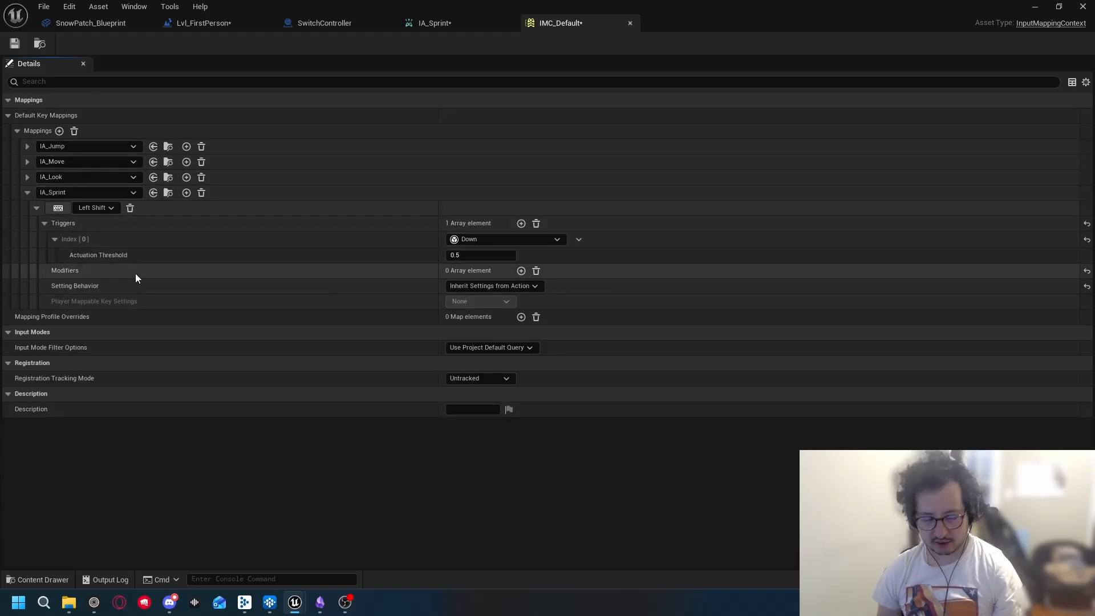
pyautogui.click(27, 192)
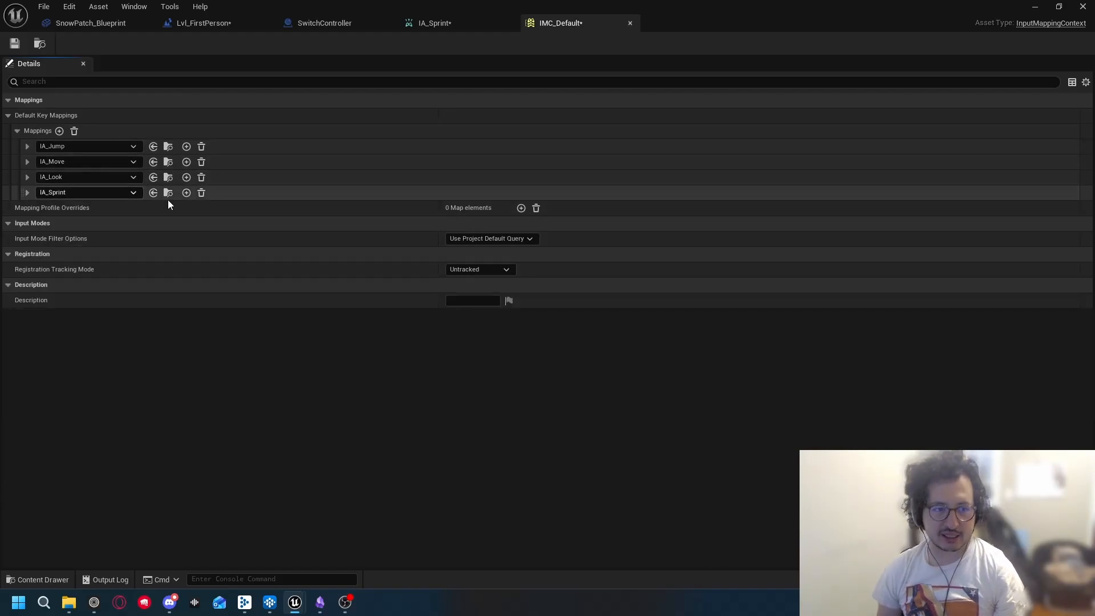
pyautogui.click(27, 192)
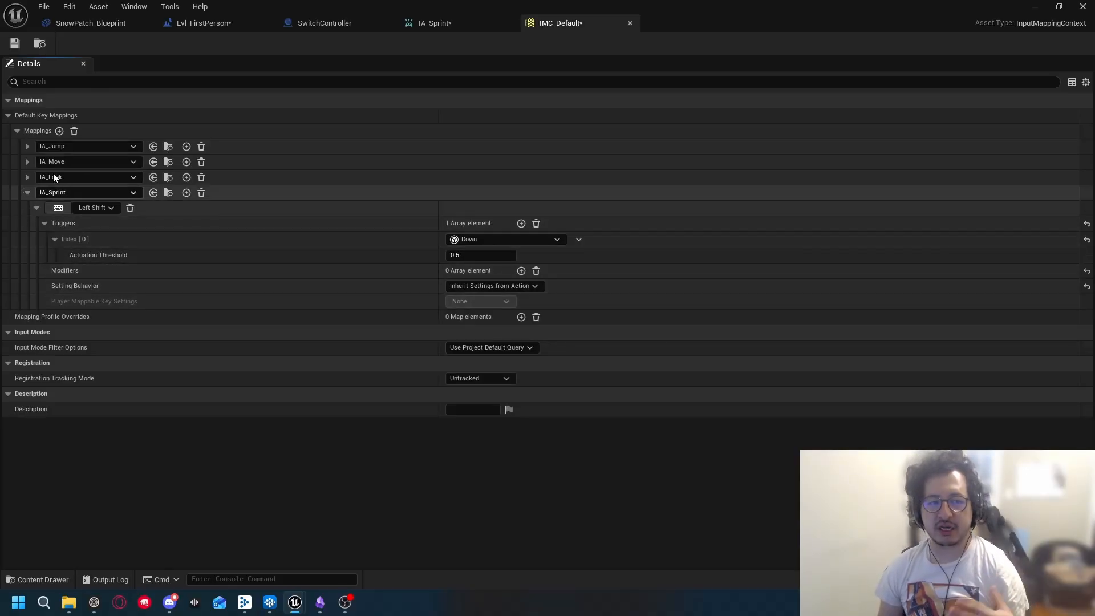
pyautogui.click(27, 193)
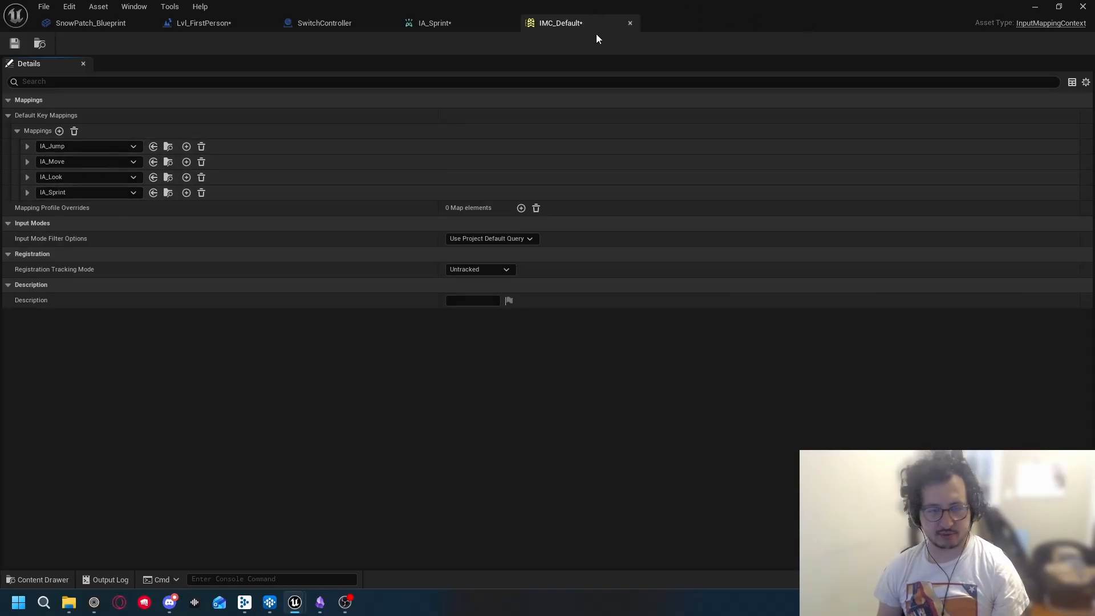
# Step: Close the IMC_Default and IA_Sprint asset editors and return to the level
pyautogui.click(629, 23)
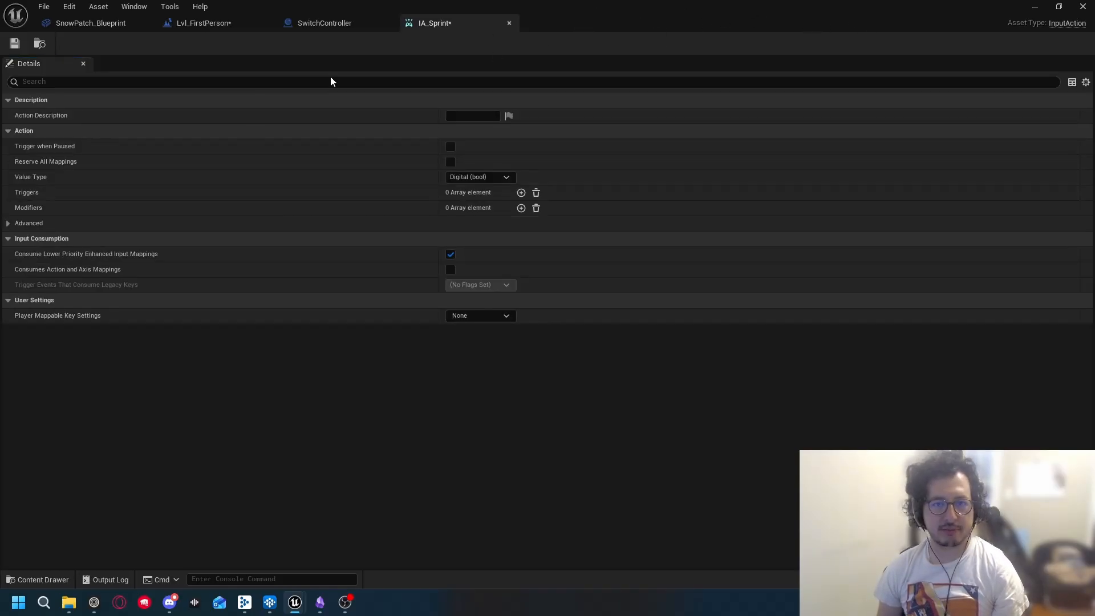
pyautogui.middleClick(443, 19)
pyautogui.click(1035, 6)
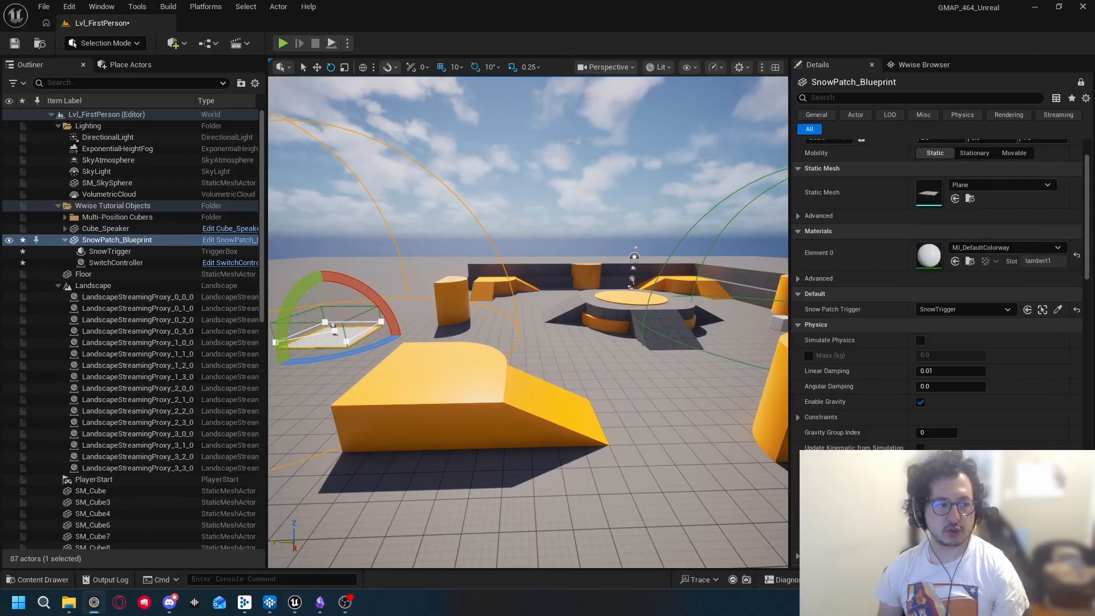
# Step: Browse the project content to the FirstPerson/Blueprints folder
pyautogui.click(37, 579)
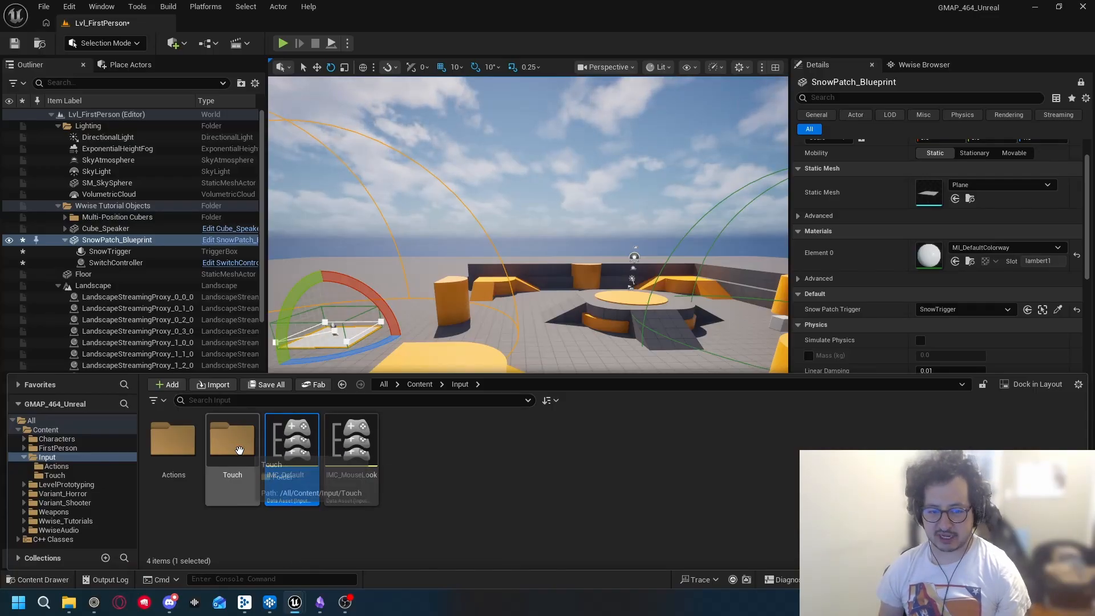
pyautogui.click(419, 384)
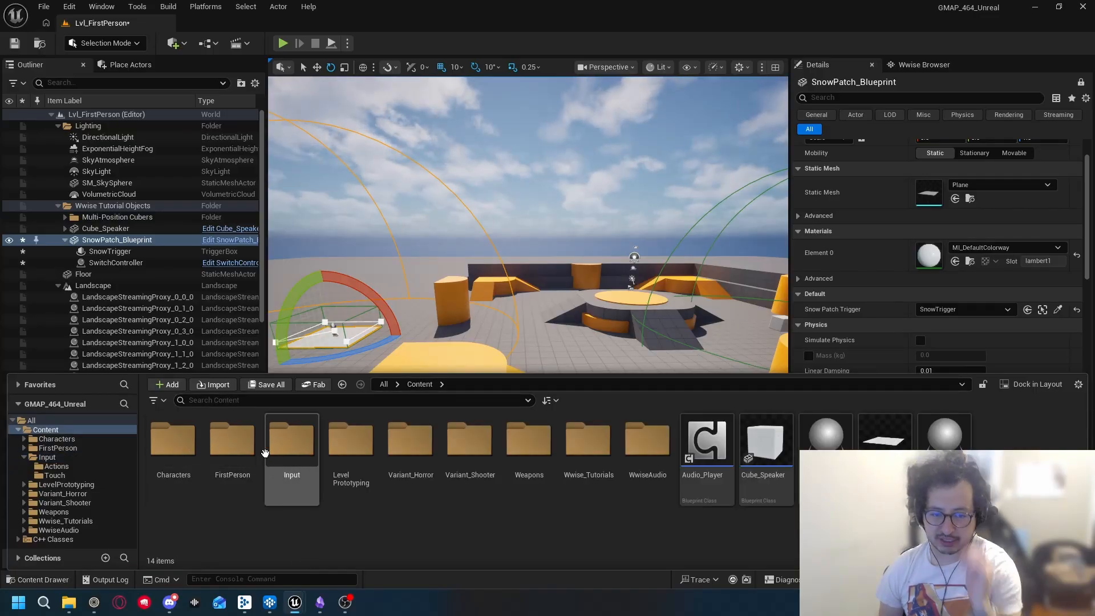
pyautogui.doubleClick(238, 441)
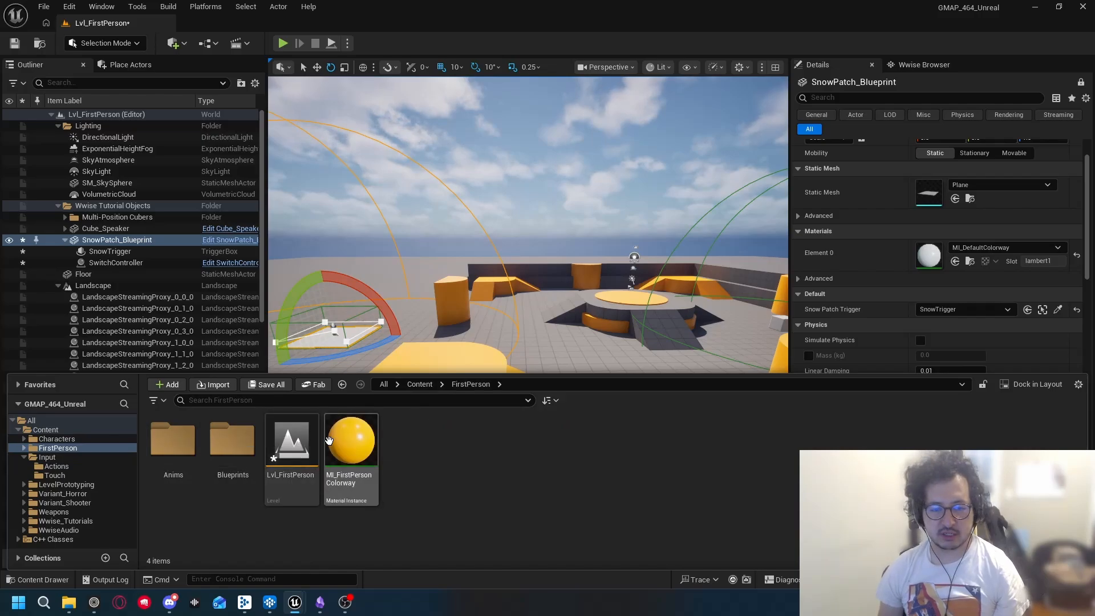
pyautogui.click(233, 444)
pyautogui.doubleClick(233, 444)
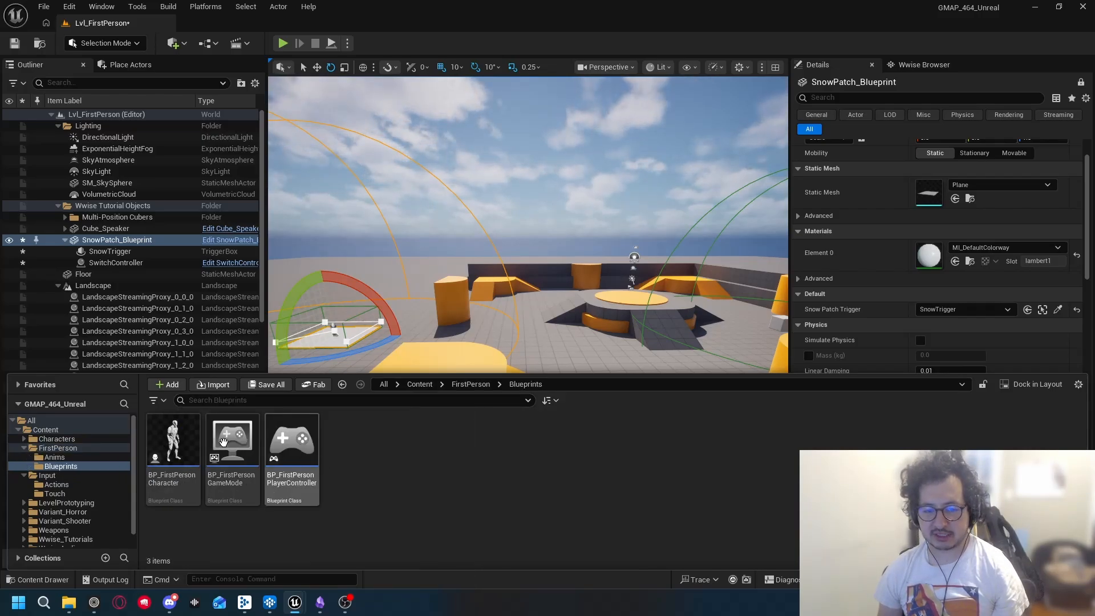
# Step: Open the BP_FirstPersonCharacter blueprint and leave the BP_FirstPersonPlayerController blueprint closed
pyautogui.doubleClick(303, 446)
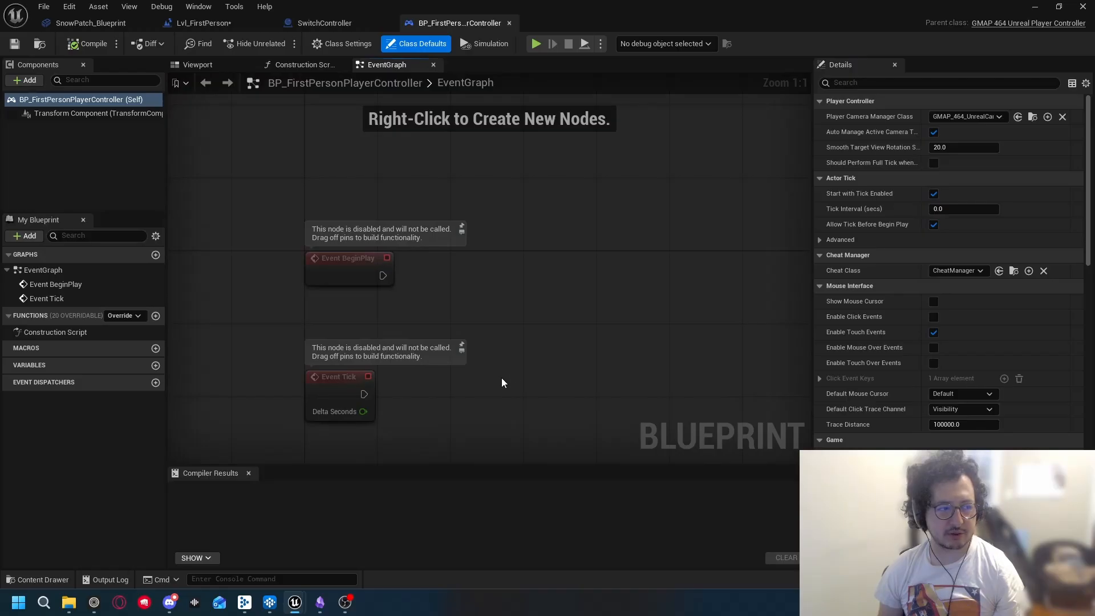
pyautogui.click(1033, 6)
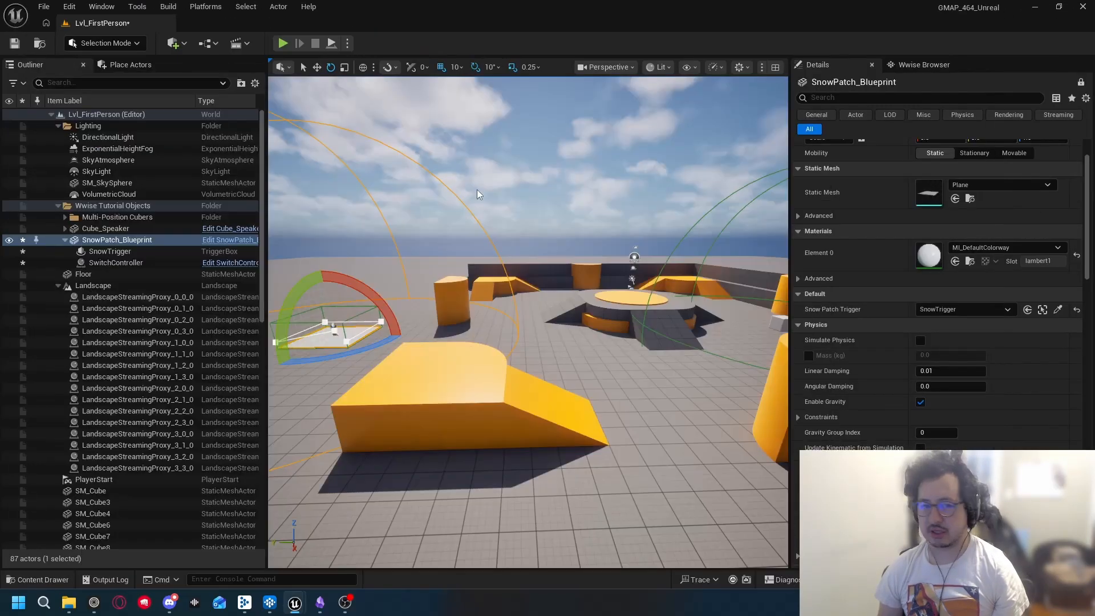
pyautogui.click(41, 579)
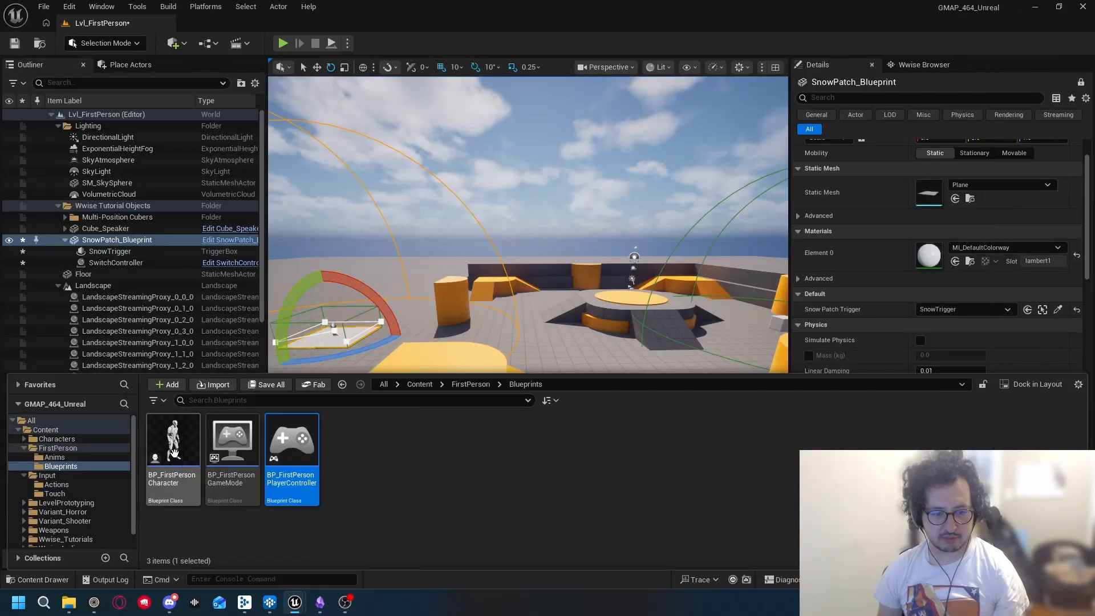
pyautogui.doubleClick(174, 454)
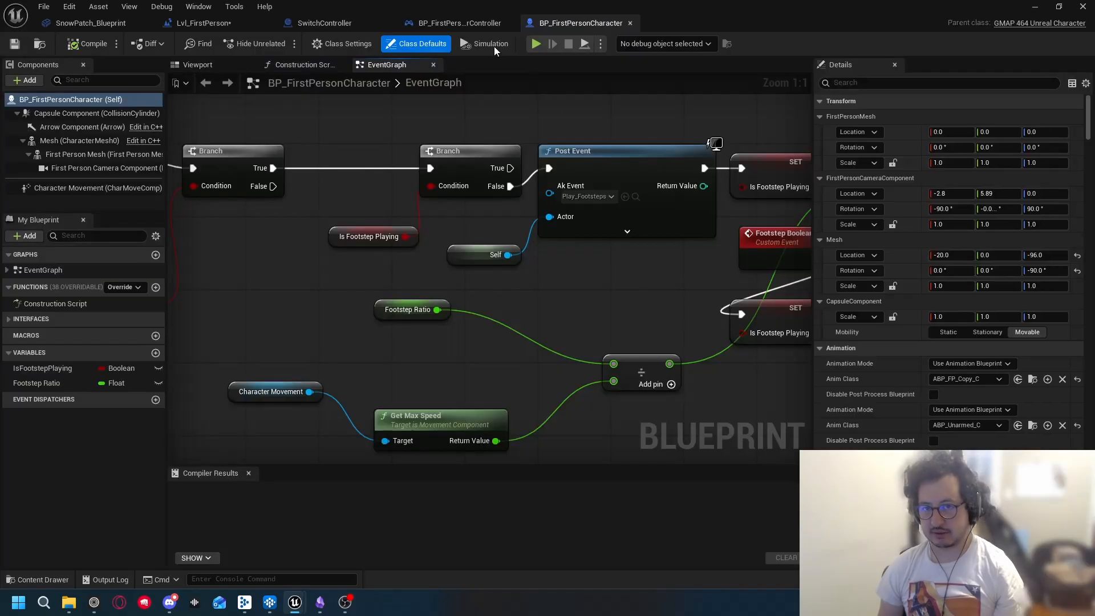
pyautogui.middleClick(465, 24)
# Step: Add an EnhancedInputAction IA_Sprint event to the character's event graph, in the empty area below the footstep logic
pyautogui.moveTo(337, 204); pyautogui.dragTo(478, 395, button='right')
pyautogui.scroll(-4, 477, 385)
pyautogui.moveTo(445, 226); pyautogui.dragTo(468, 94, button='right')
pyautogui.moveTo(410, 418); pyautogui.dragTo(417, 81, button='right')
pyautogui.scroll(2, 448, 256)
pyautogui.moveTo(637, 169); pyautogui.dragTo(305, 323, button='right')
pyautogui.moveTo(354, 309); pyautogui.dragTo(300, 269, button='right')
pyautogui.moveTo(291, 228); pyautogui.dragTo(278, 230, button='right')
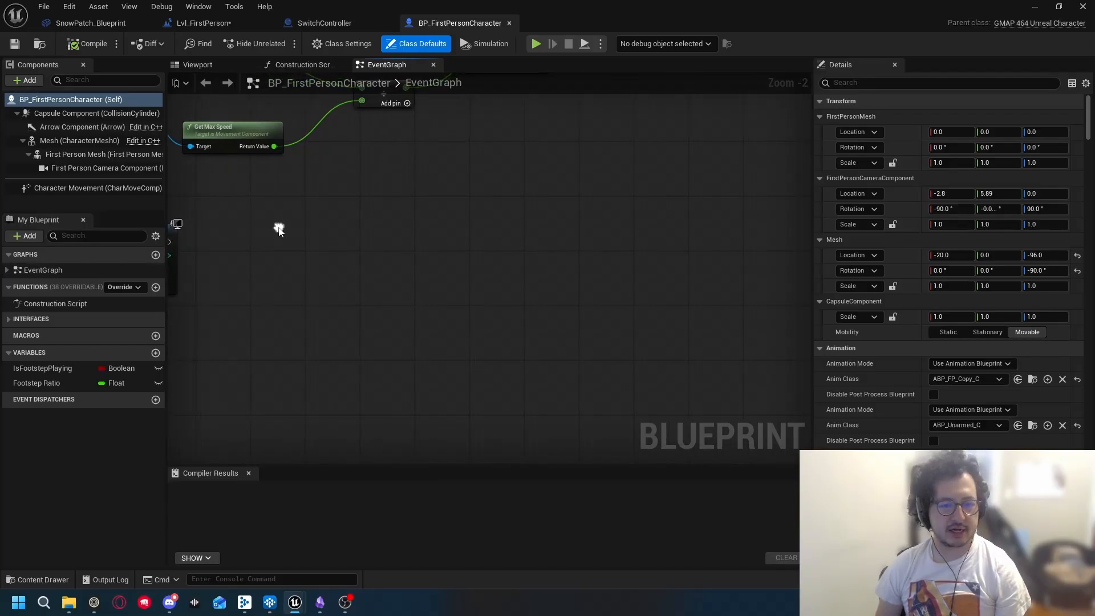
pyautogui.rightClick(319, 240)
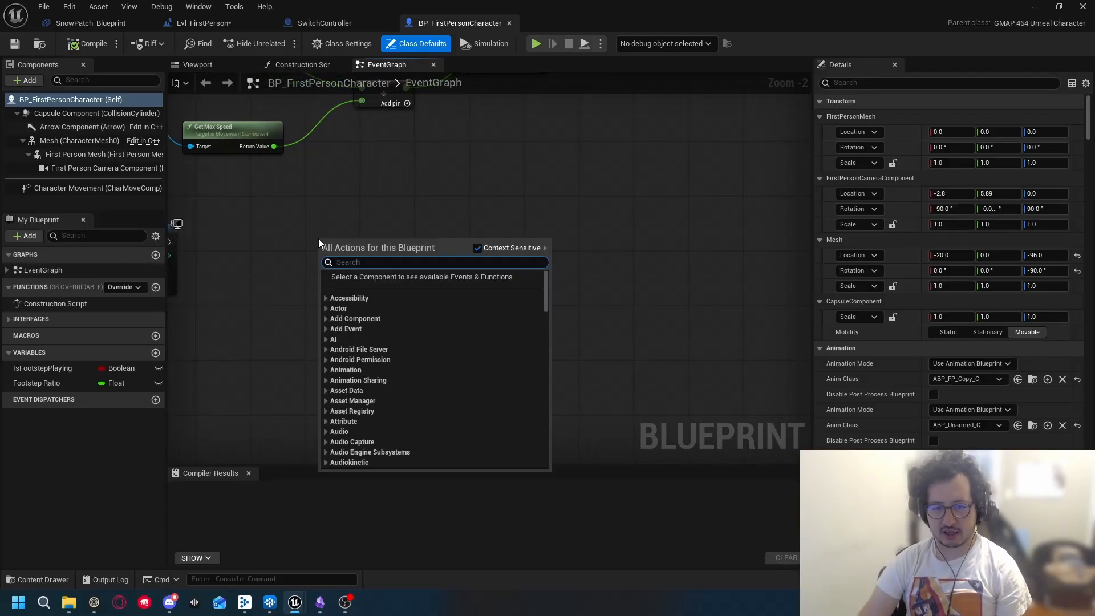
pyautogui.write('sprint')
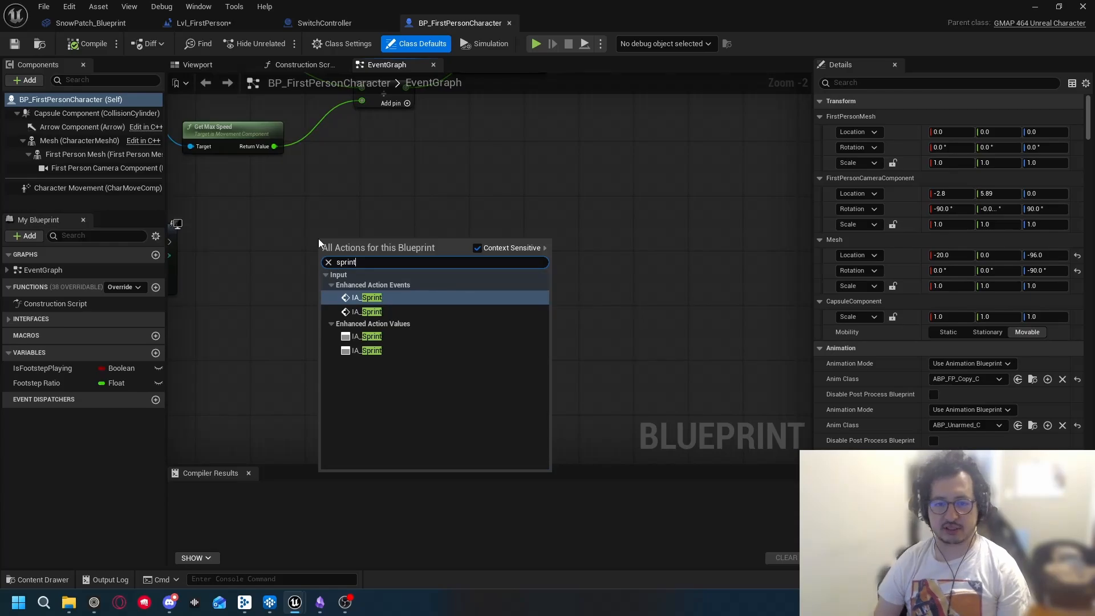
pyautogui.press('Down')
pyautogui.press('Return')
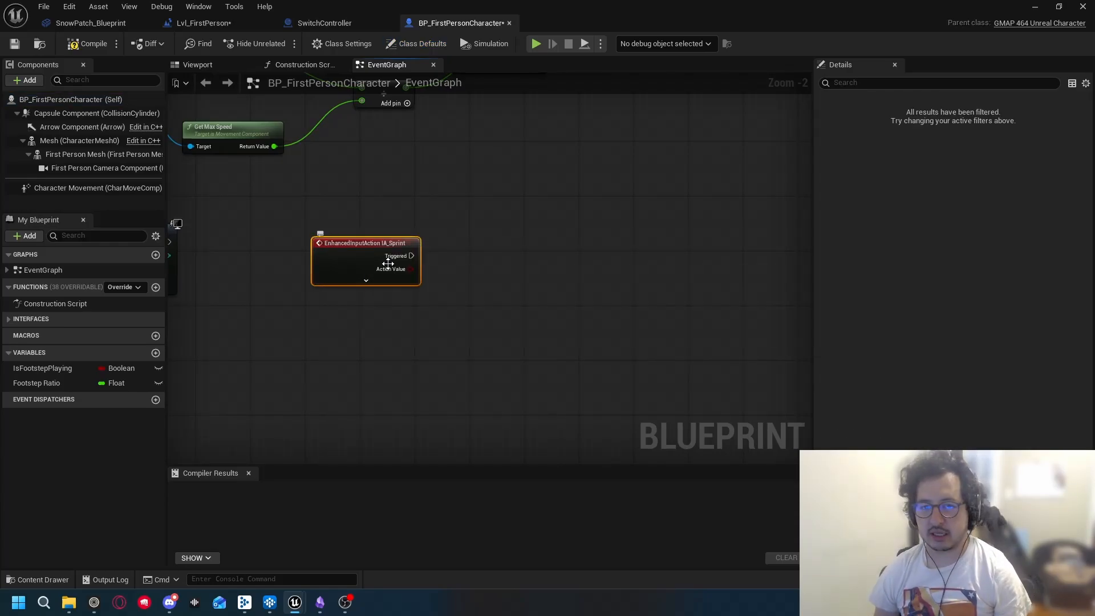
pyautogui.moveTo(371, 253); pyautogui.dragTo(307, 266)
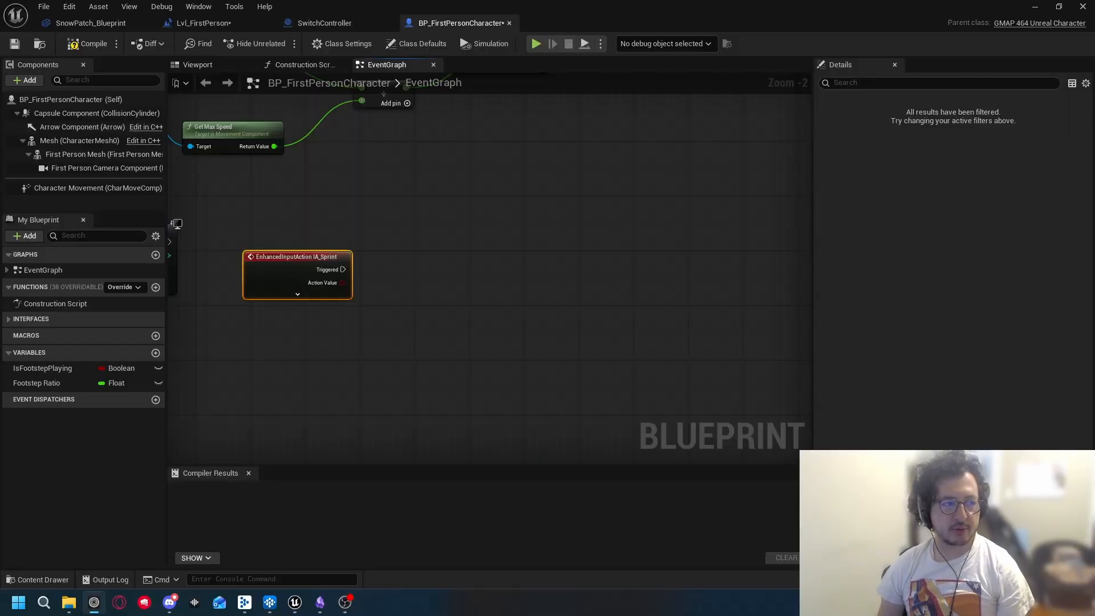
# Step: Expand the IA_Sprint event node to expose all its execution pins and compile the blueprint
pyautogui.moveTo(435, 204); pyautogui.dragTo(492, 171, button='right')
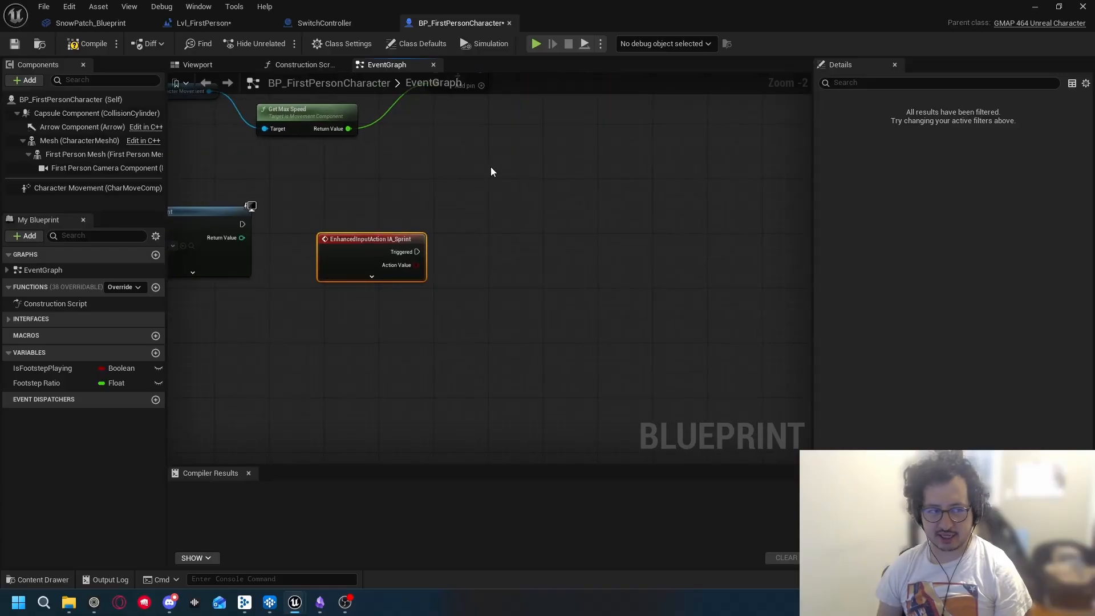
pyautogui.click(371, 277)
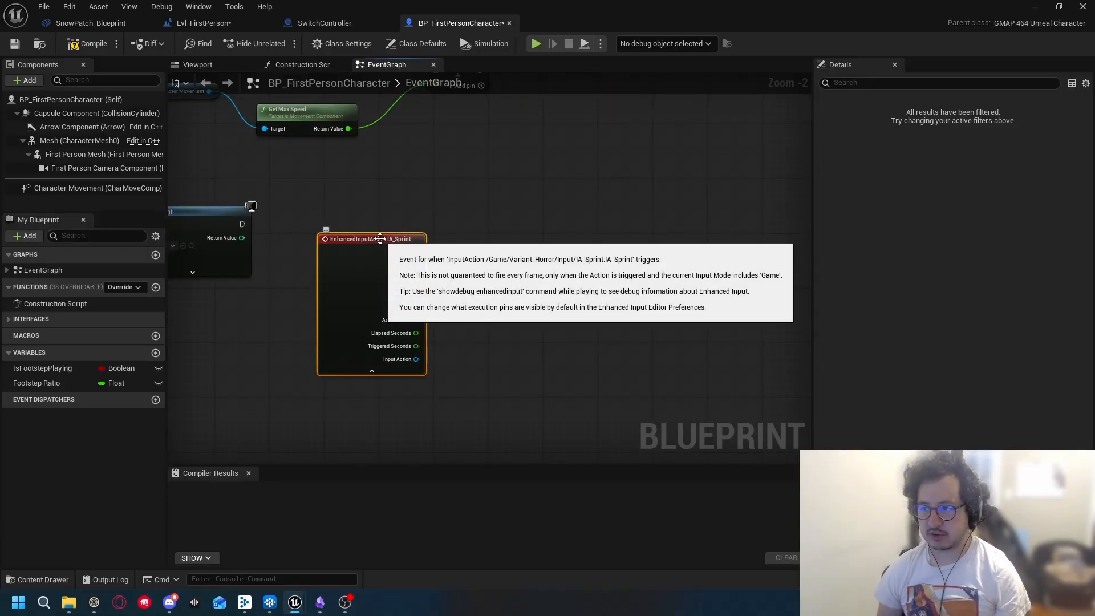
pyautogui.click(87, 44)
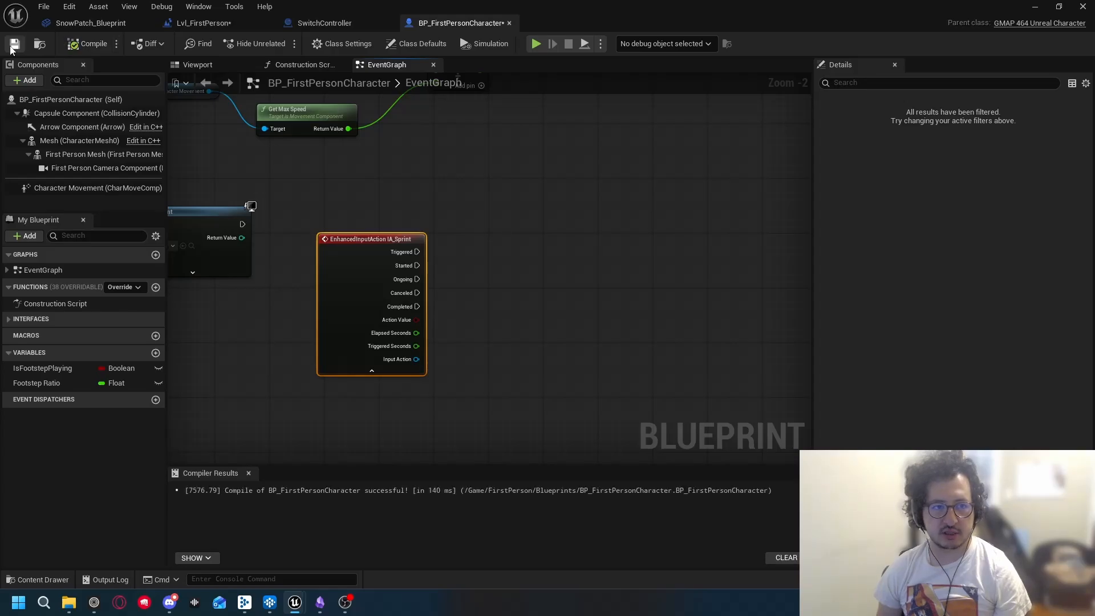
# Step: Add a Character Movement reference and, with context-sensitive filtering off, a Set Max Walk Speed node, wiring the reference to its Target
pyautogui.moveTo(471, 176); pyautogui.dragTo(460, 131, button='right')
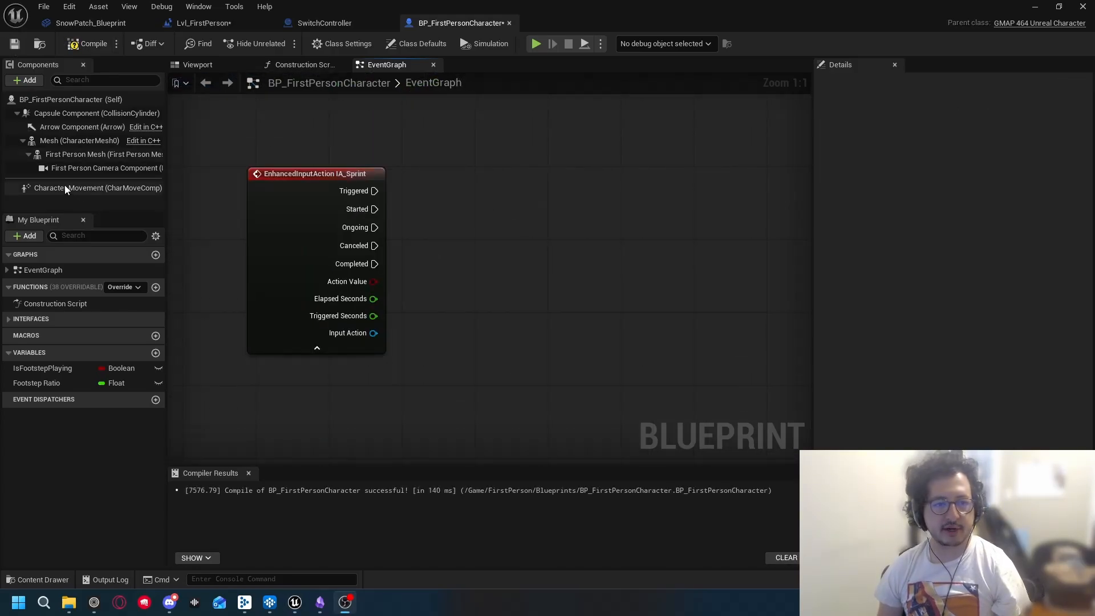
pyautogui.moveTo(64, 188); pyautogui.dragTo(423, 133)
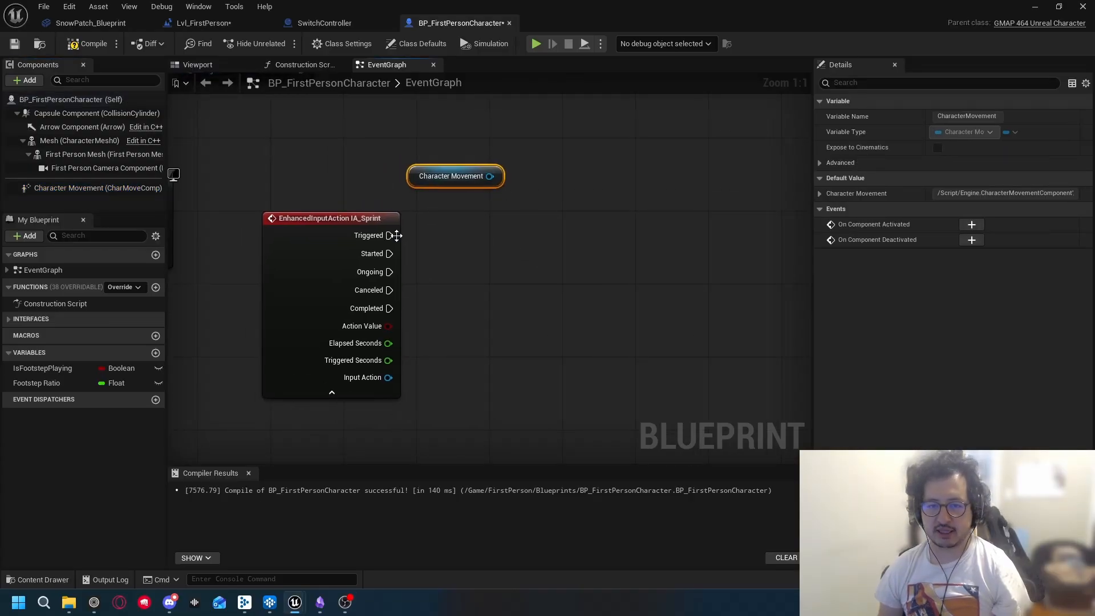
pyautogui.rightClick(550, 231)
pyautogui.write('set max')
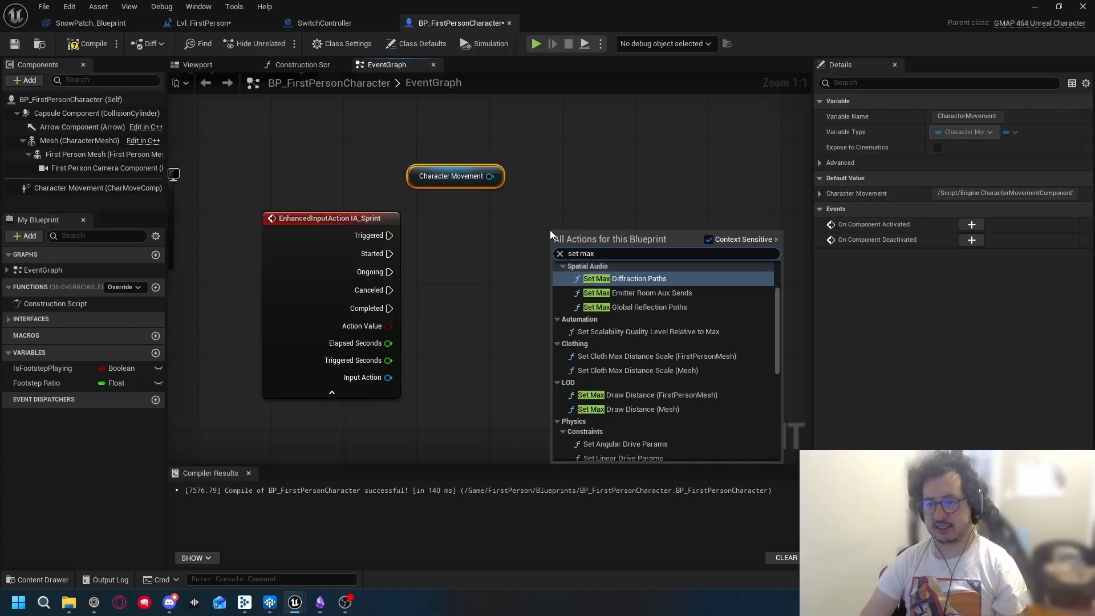
pyautogui.write(' spee')
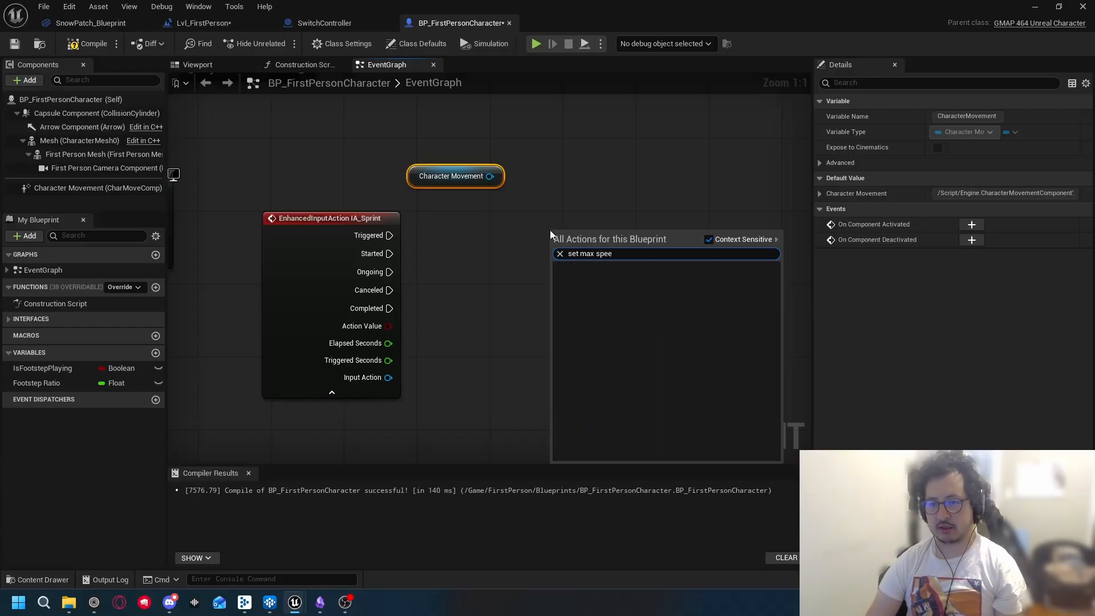
pyautogui.press('BackSpace')
pyautogui.press('BackSpace')
pyautogui.press('BackSpace')
pyautogui.press('BackSpace')
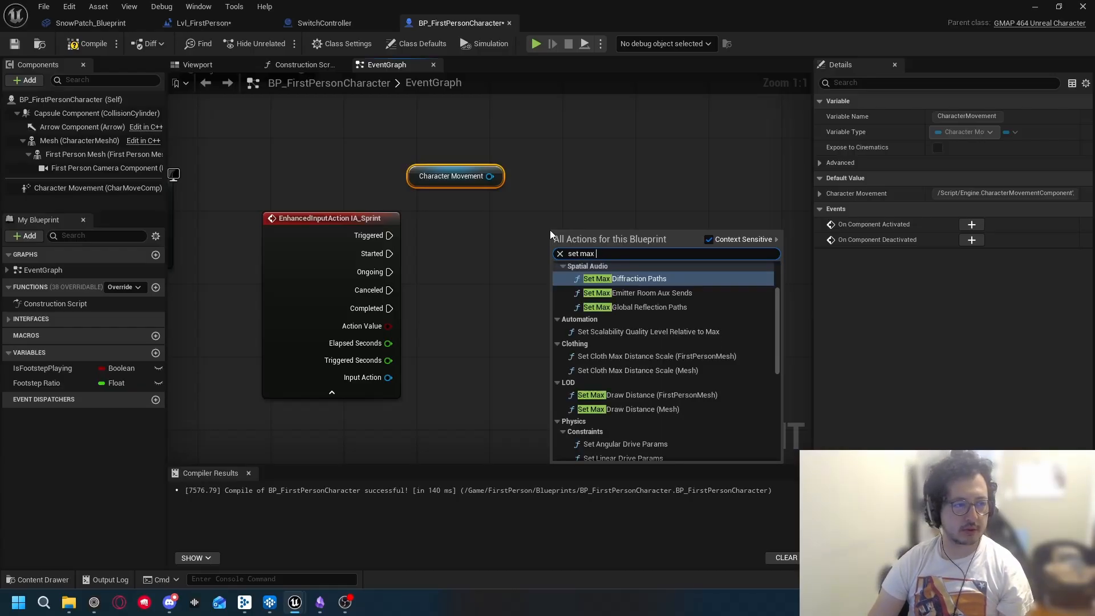
pyautogui.press('BackSpace')
pyautogui.press('BackSpace')
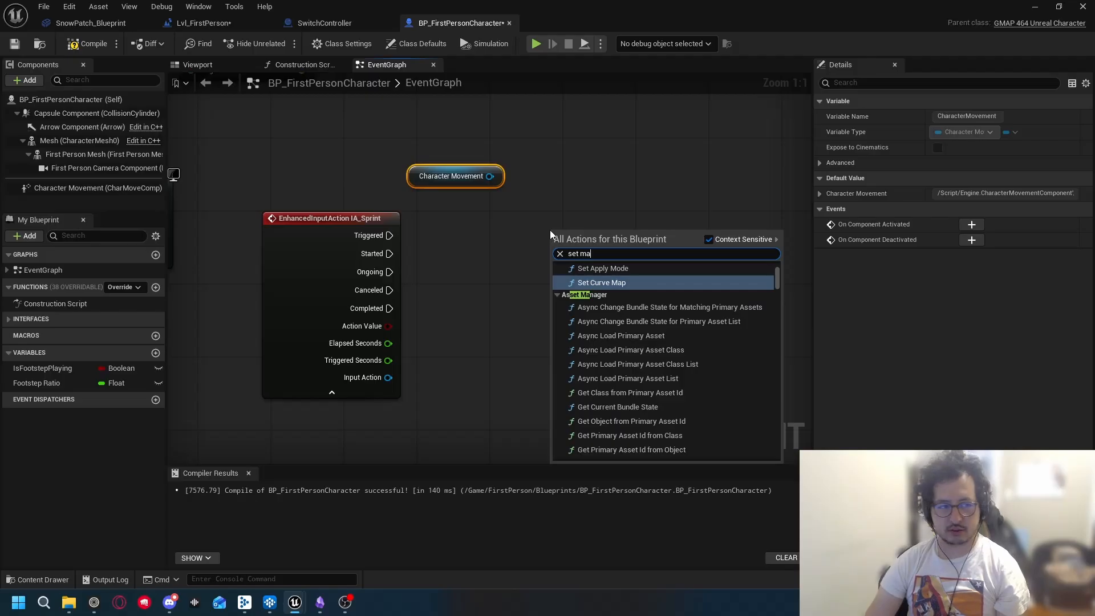
pyautogui.write('x wa')
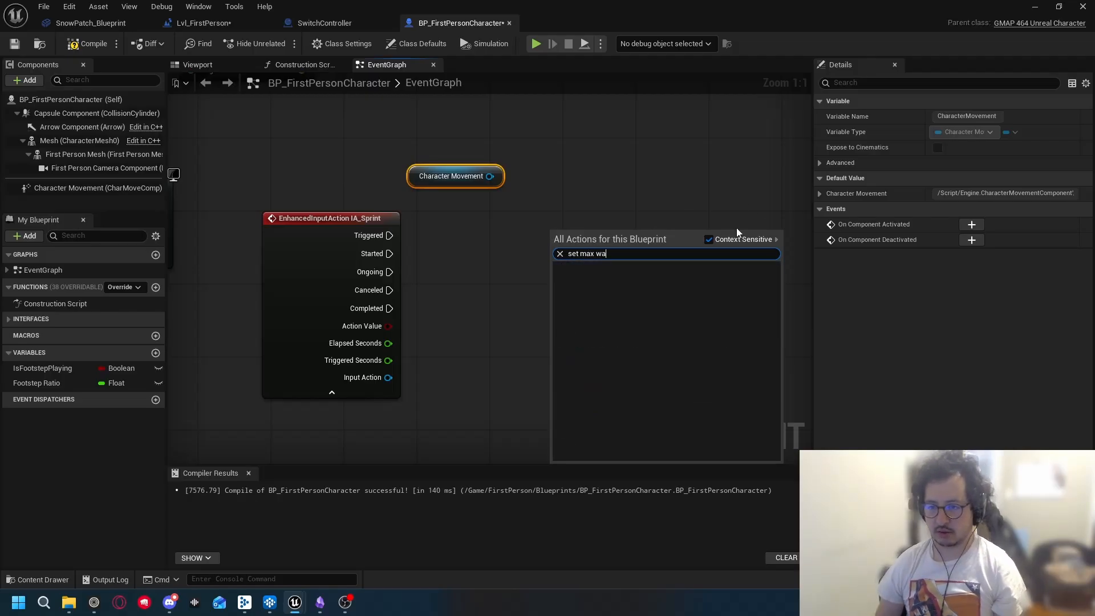
pyautogui.click(709, 240)
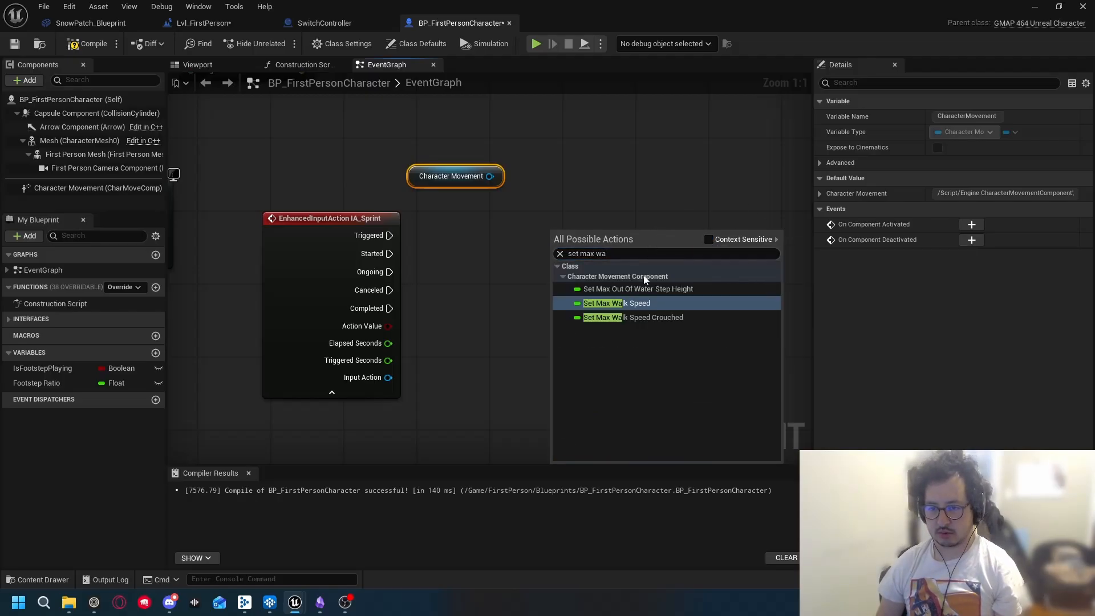
pyautogui.click(620, 303)
pyautogui.moveTo(485, 177); pyautogui.dragTo(558, 283)
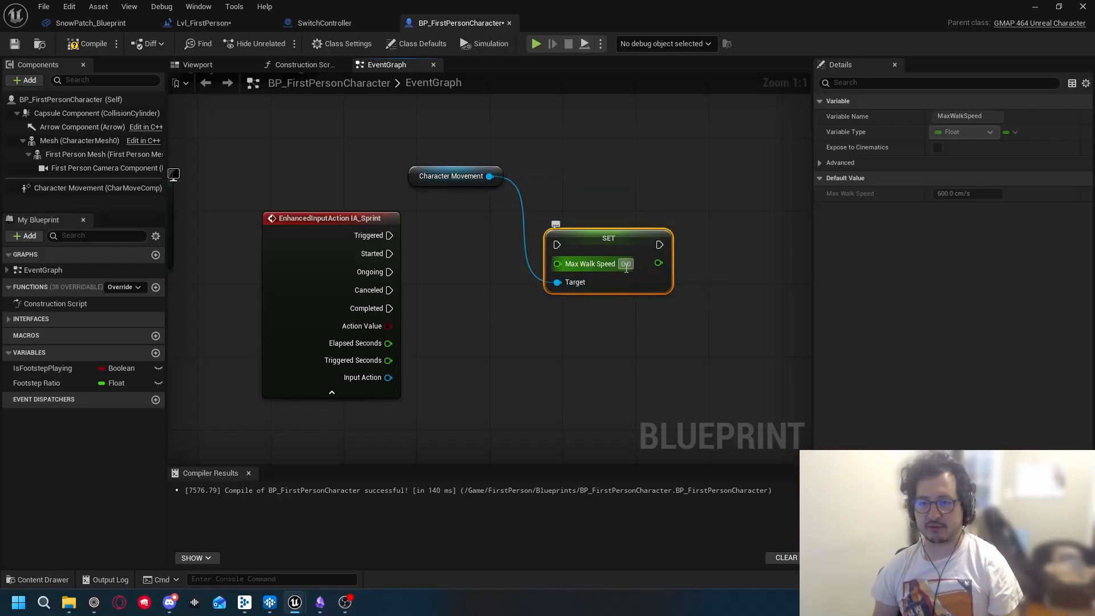
# Step: Check the Character Movement component's default walking speed and set the Set Max Walk Speed node's value to 1000
pyautogui.click(70, 191)
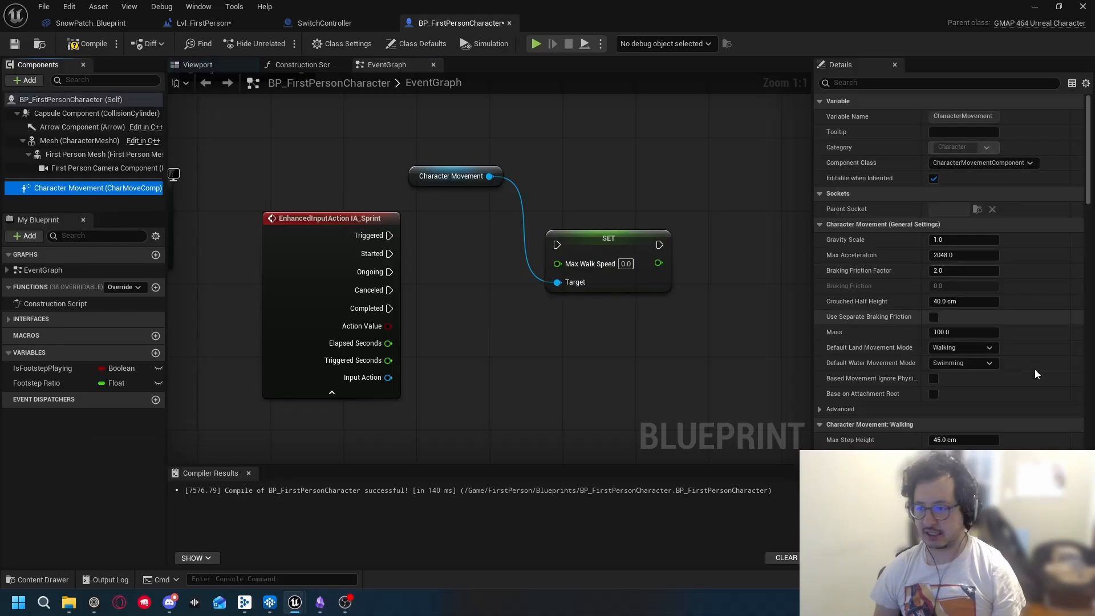
pyautogui.scroll(-10, 1015, 367)
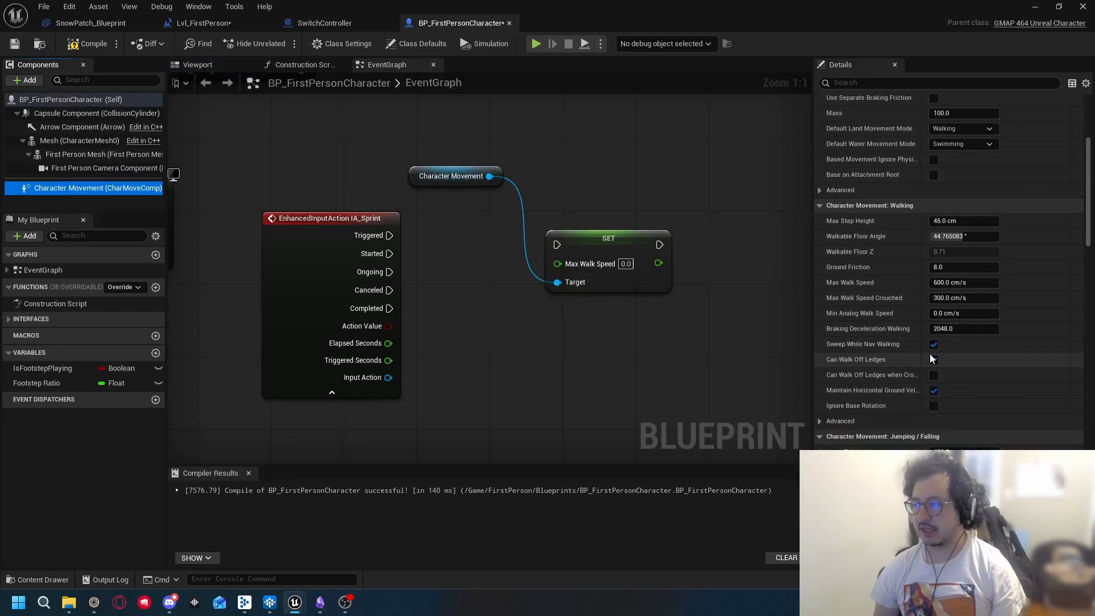
pyautogui.scroll(5, 935, 394)
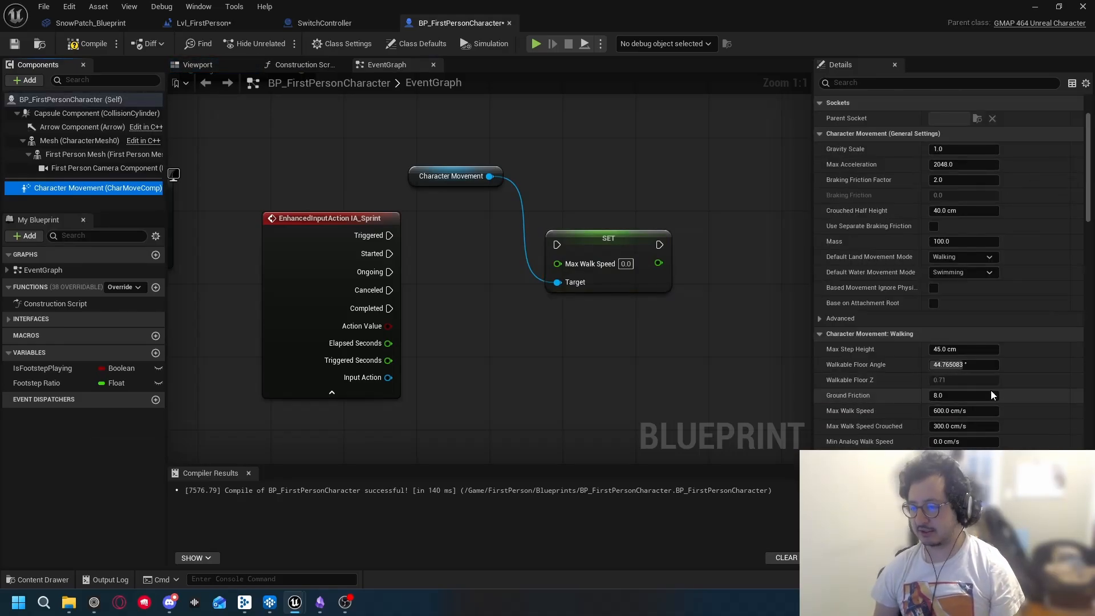
pyautogui.click(625, 263)
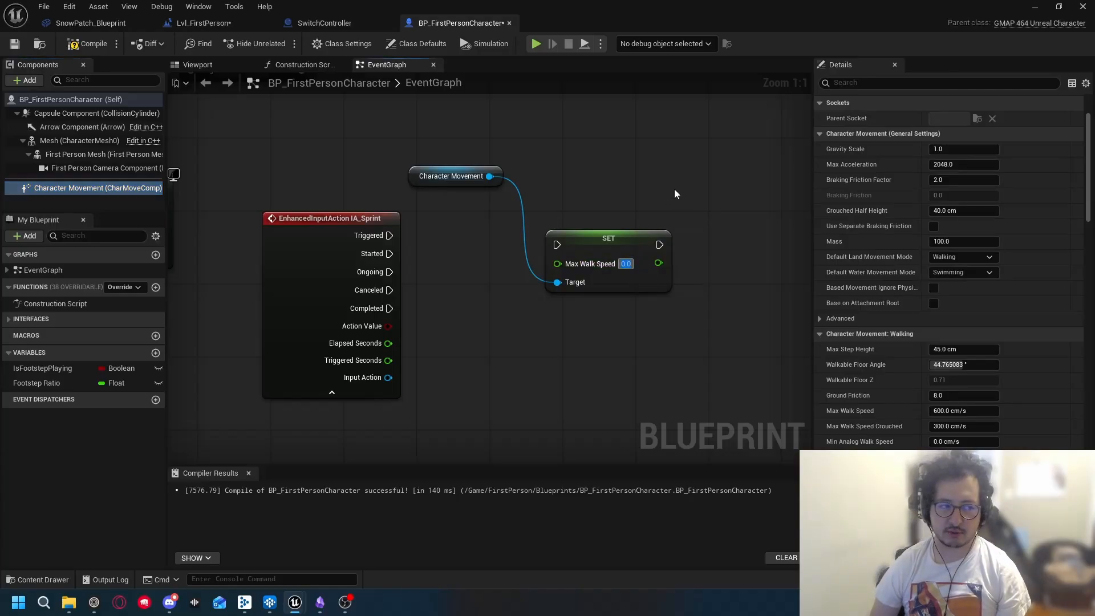
pyautogui.write('1000')
pyautogui.press('Return')
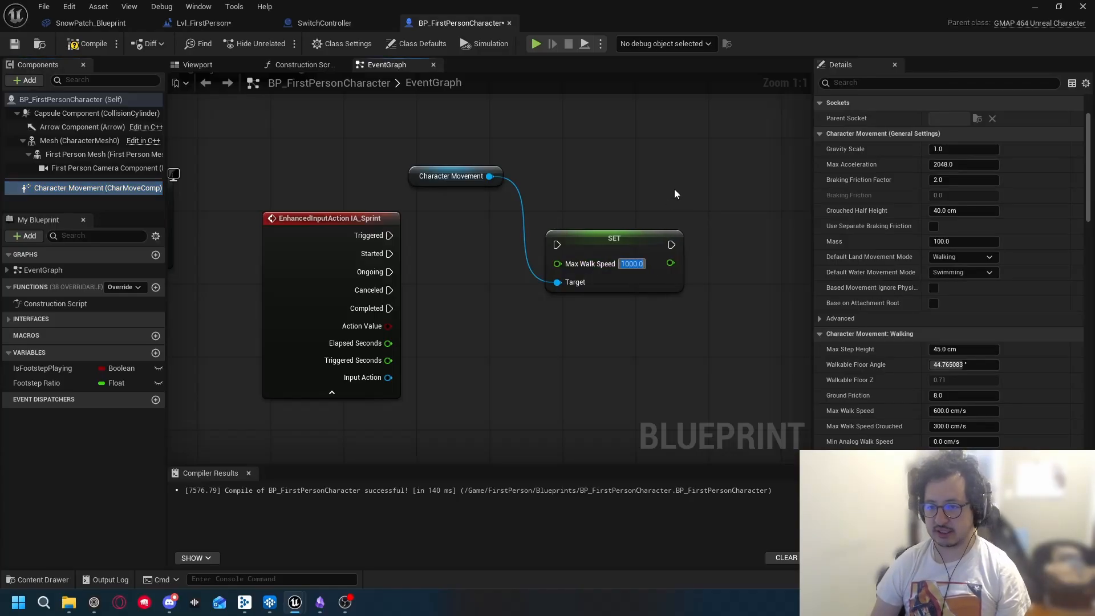
# Step: Duplicate the Set Max Walk Speed node and place the copy directly below the original
pyautogui.click(611, 238)
pyautogui.hotkey('ctrl', 'c')
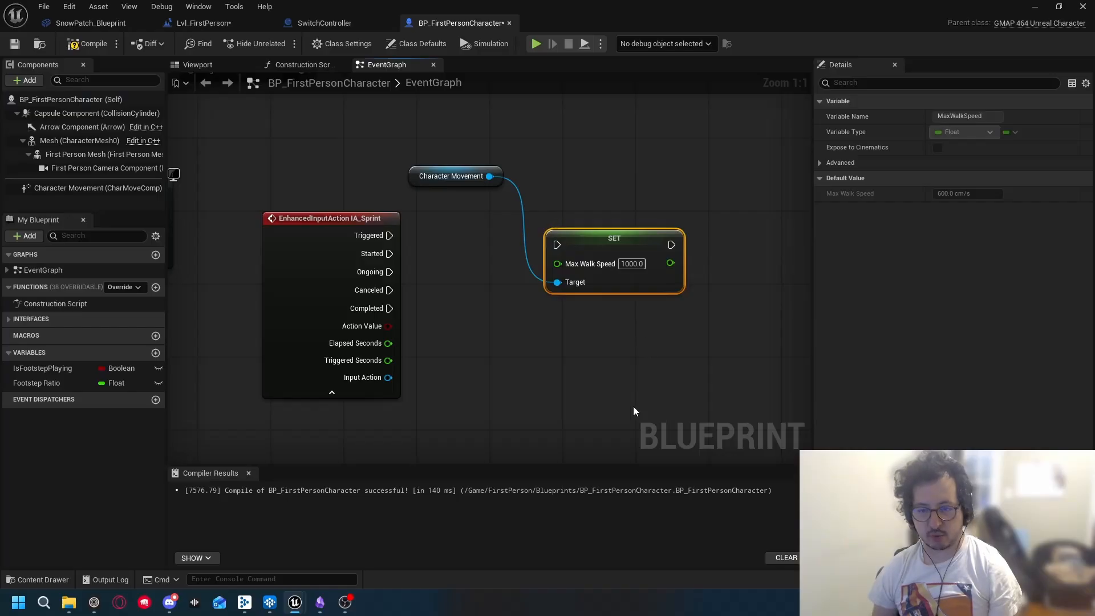
pyautogui.click(629, 403)
pyautogui.hotkey('ctrl', 'v')
pyautogui.moveTo(680, 384); pyautogui.dragTo(606, 329)
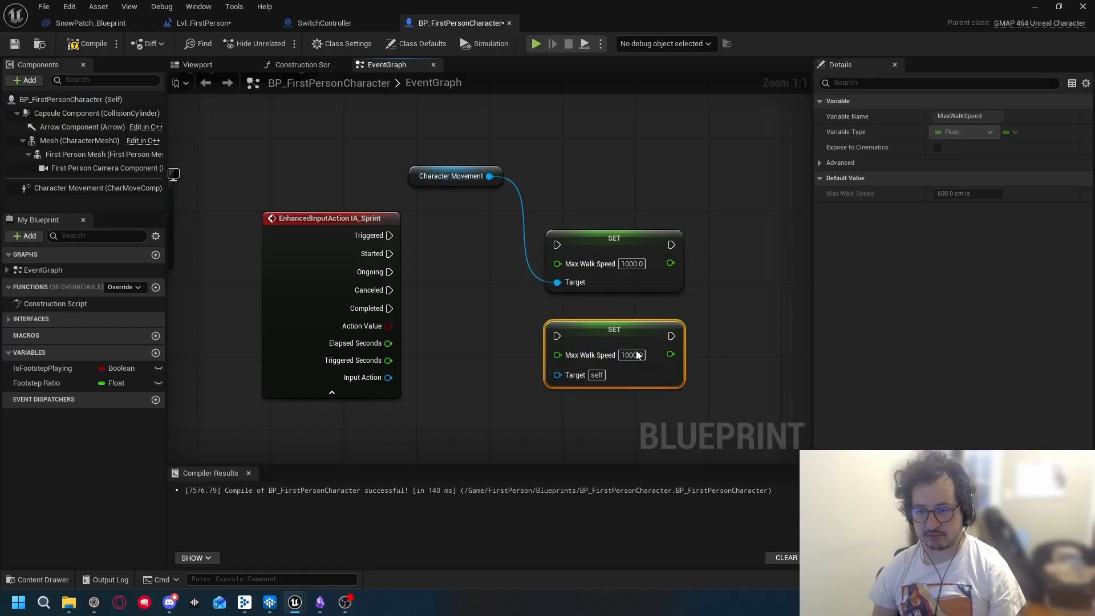
# Step: Set the copied node's Max Walk Speed to 600 and wire the Character Movement reference to its Target
pyautogui.click(638, 354)
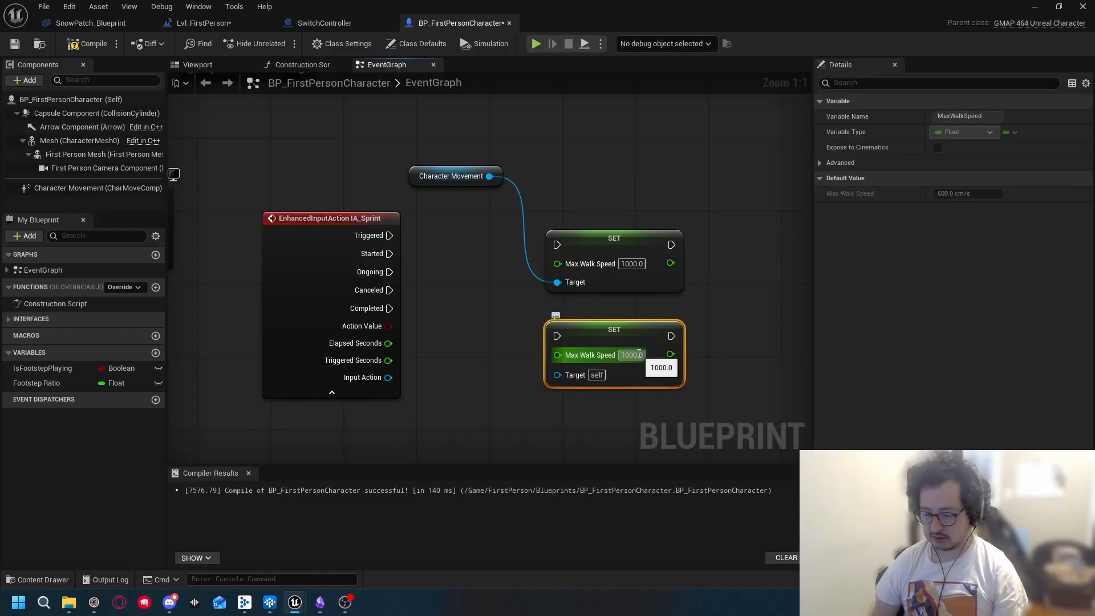
pyautogui.write('600')
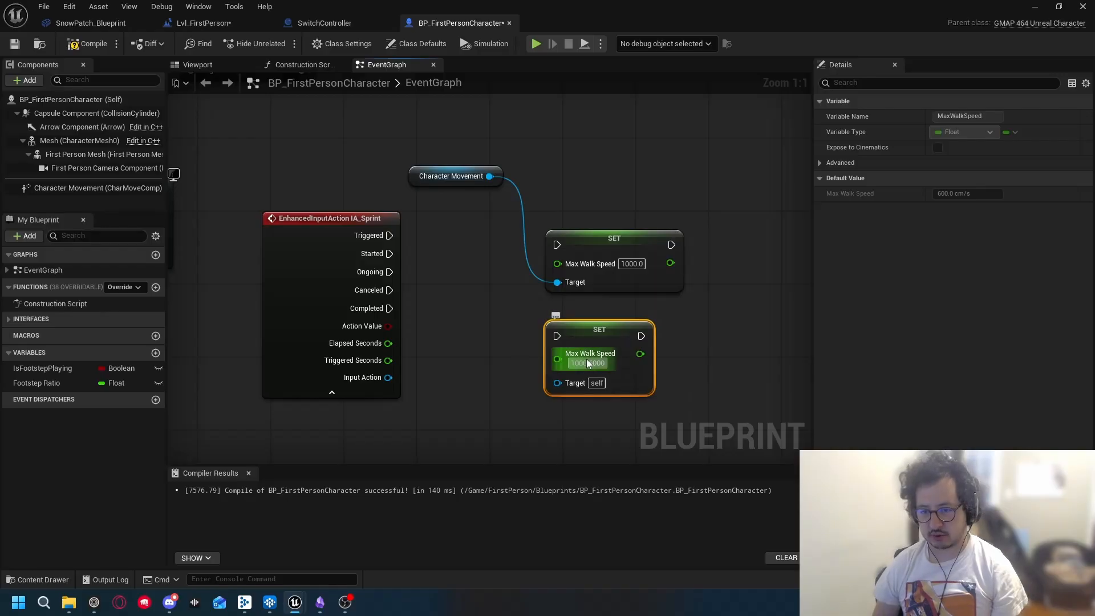
pyautogui.press('Return')
pyautogui.write('600')
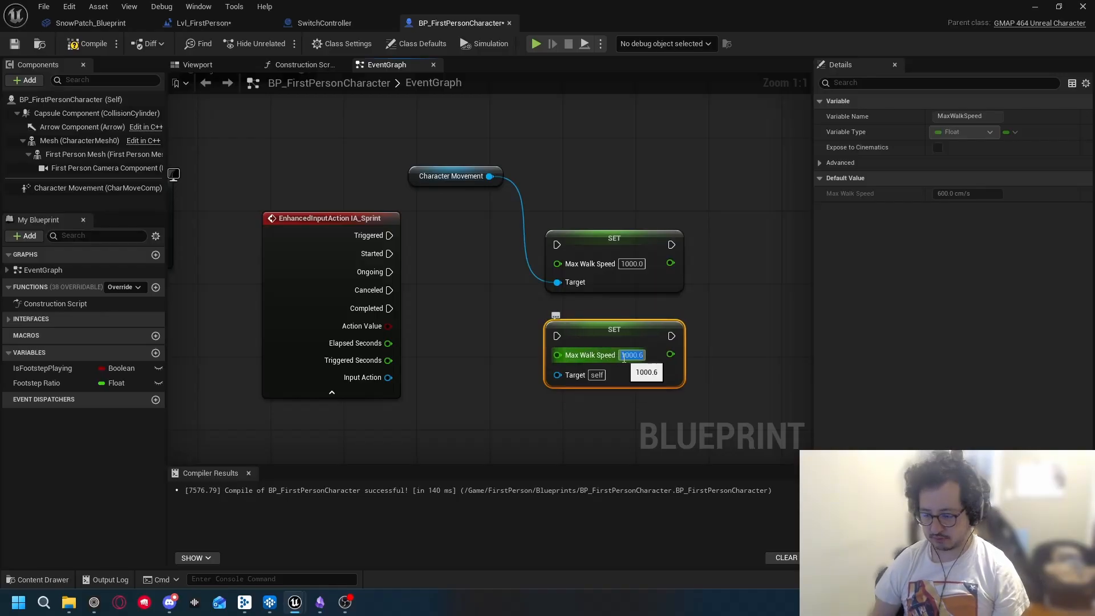
pyautogui.press('Return')
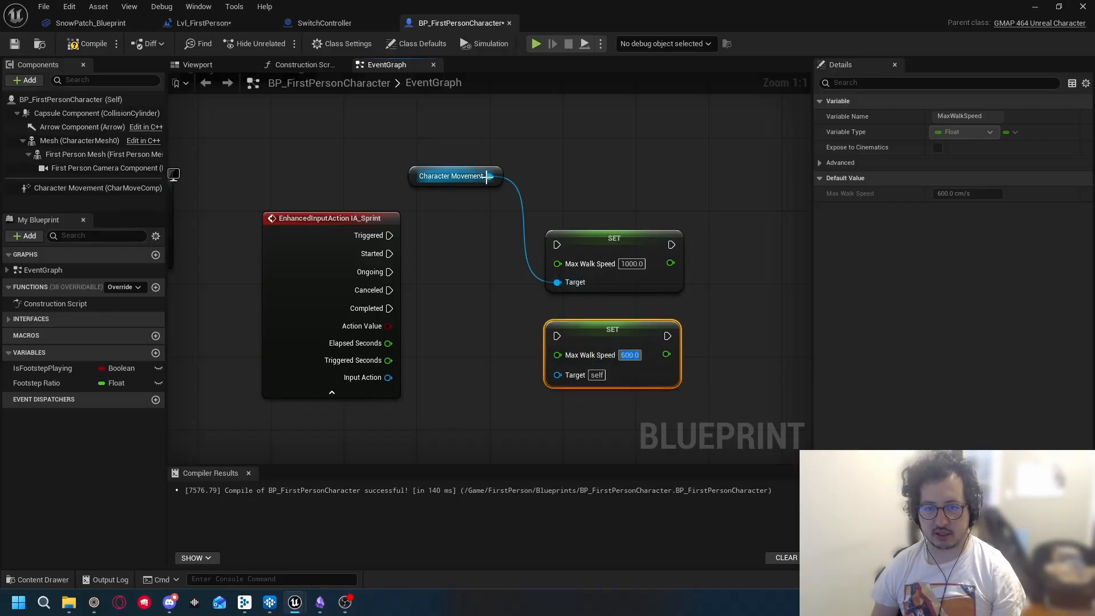
pyautogui.moveTo(486, 176); pyautogui.dragTo(557, 374)
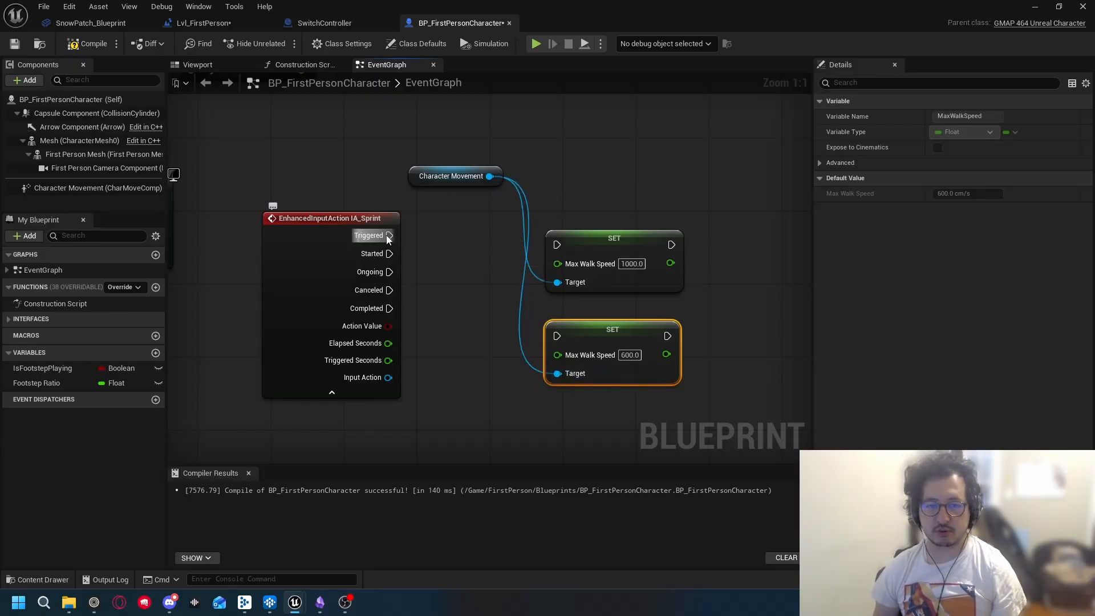
# Step: Wire IA_Sprint's Triggered output to the 1000 speed setter and Completed to the 600 one, align the upper setter and compile
pyautogui.moveTo(389, 235); pyautogui.dragTo(601, 216)
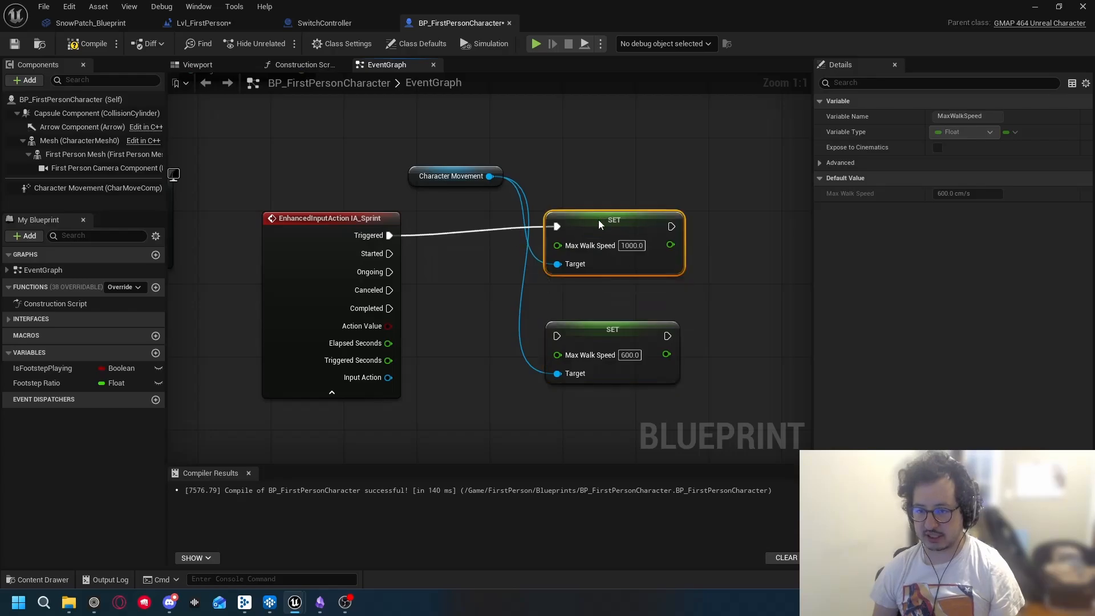
pyautogui.moveTo(390, 308); pyautogui.dragTo(557, 336)
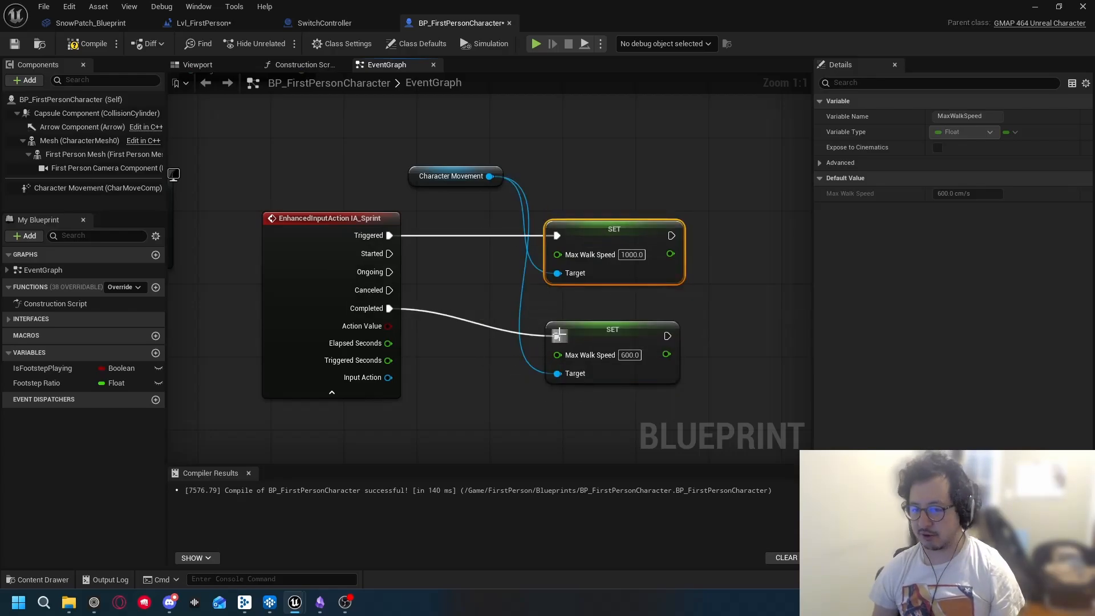
pyautogui.click(88, 44)
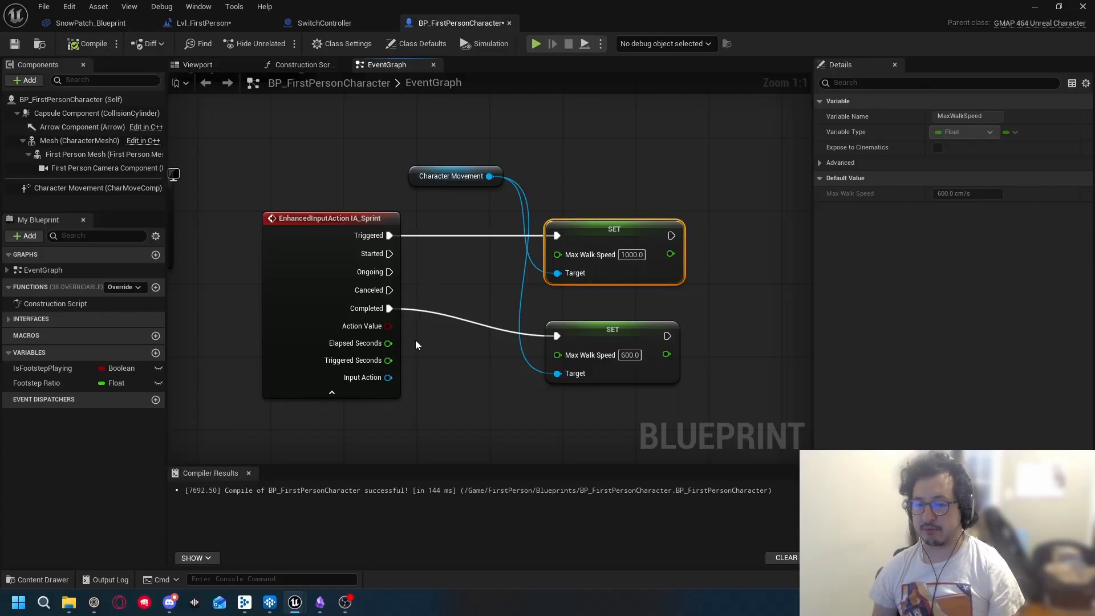
# Step: Review the footstep timer logic driven by Footstep Ratio and Get Max Speed, along with the new sprint nodes
pyautogui.scroll(-5, 453, 279)
pyautogui.scroll(2, 442, 285)
pyautogui.moveTo(442, 285); pyautogui.dragTo(553, 390, button='right')
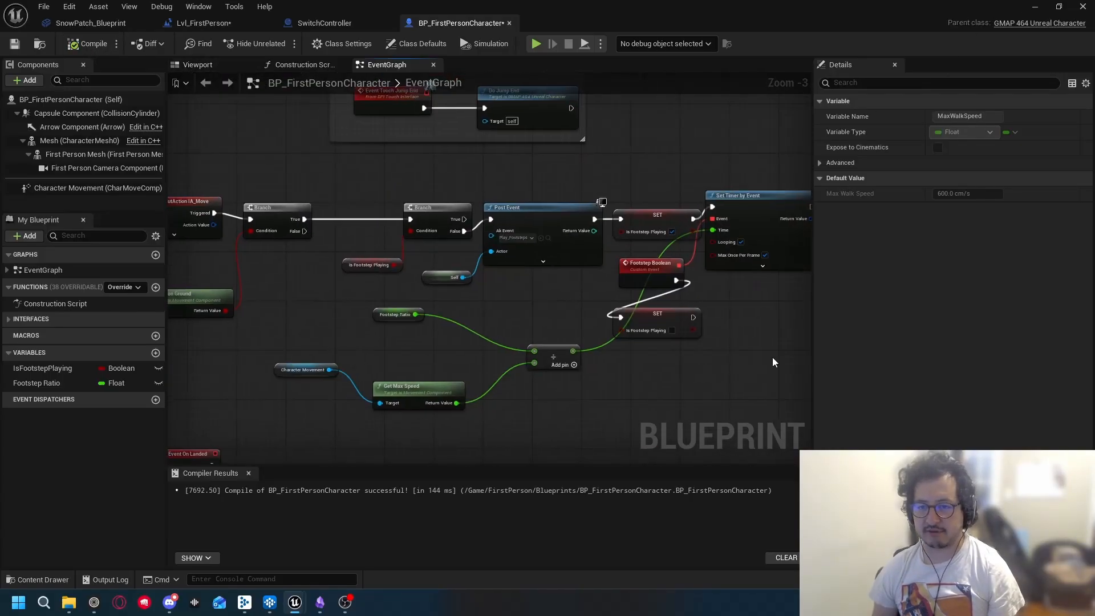
pyautogui.moveTo(738, 349); pyautogui.dragTo(654, 336, button='right')
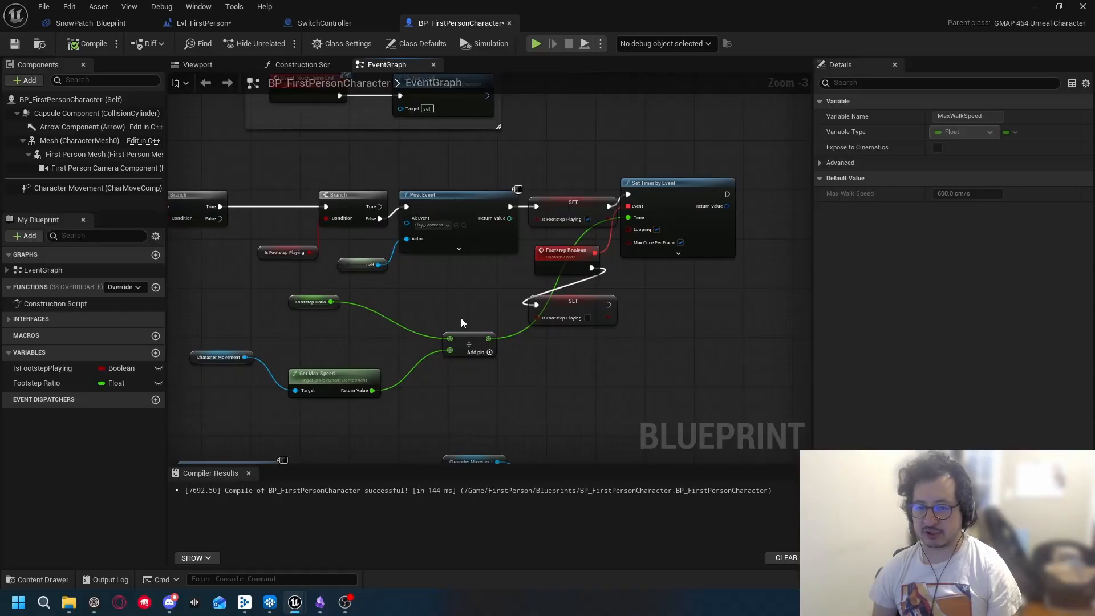
pyautogui.moveTo(495, 357); pyautogui.dragTo(630, 276, button='right')
pyautogui.moveTo(638, 340); pyautogui.dragTo(499, 124, button='right')
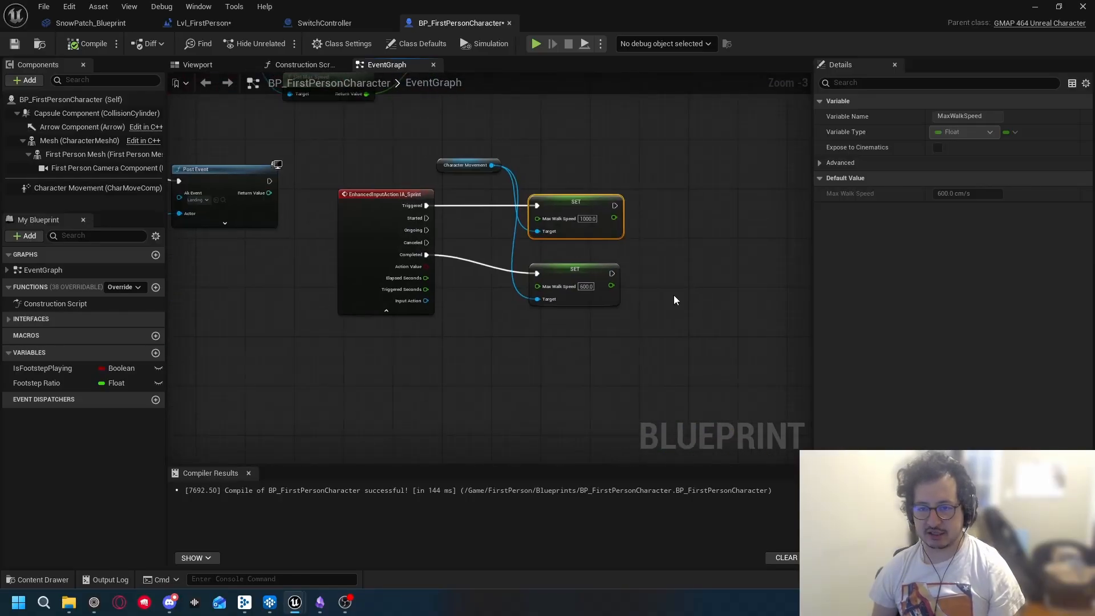
# Step: Play the level in the editor, run around to test sprinting, and end the play session
pyautogui.click(1036, 7)
pyautogui.click(282, 44)
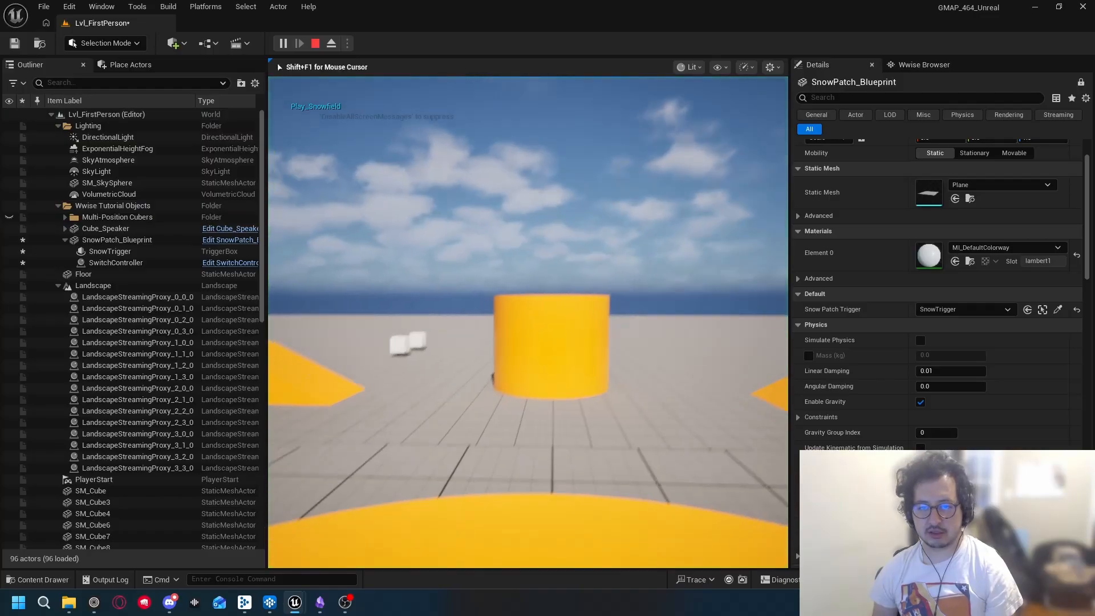
pyautogui.press('w')
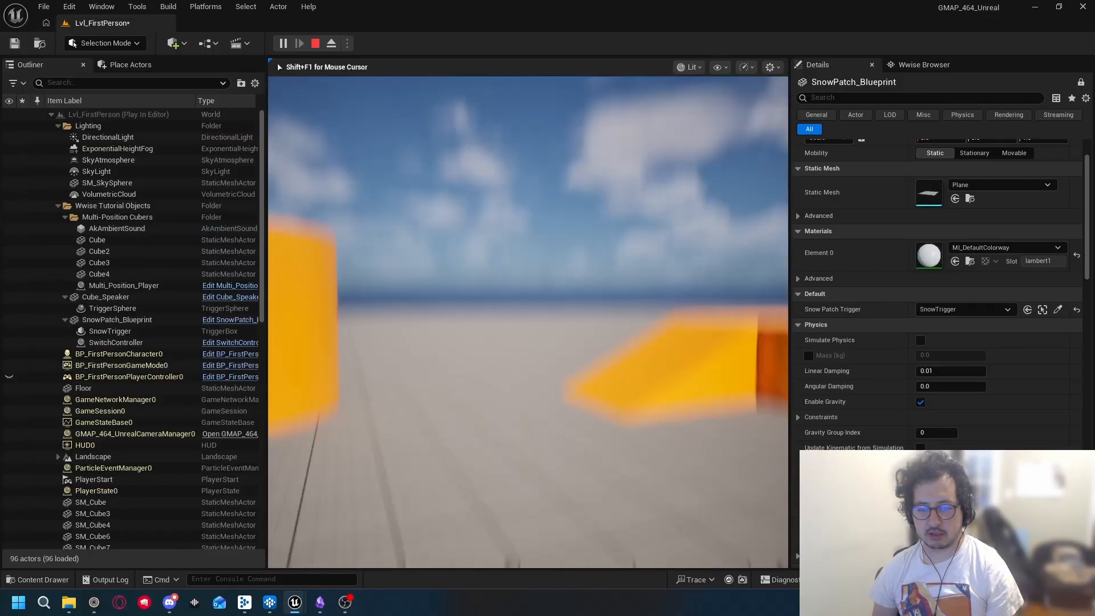
pyautogui.press('w')
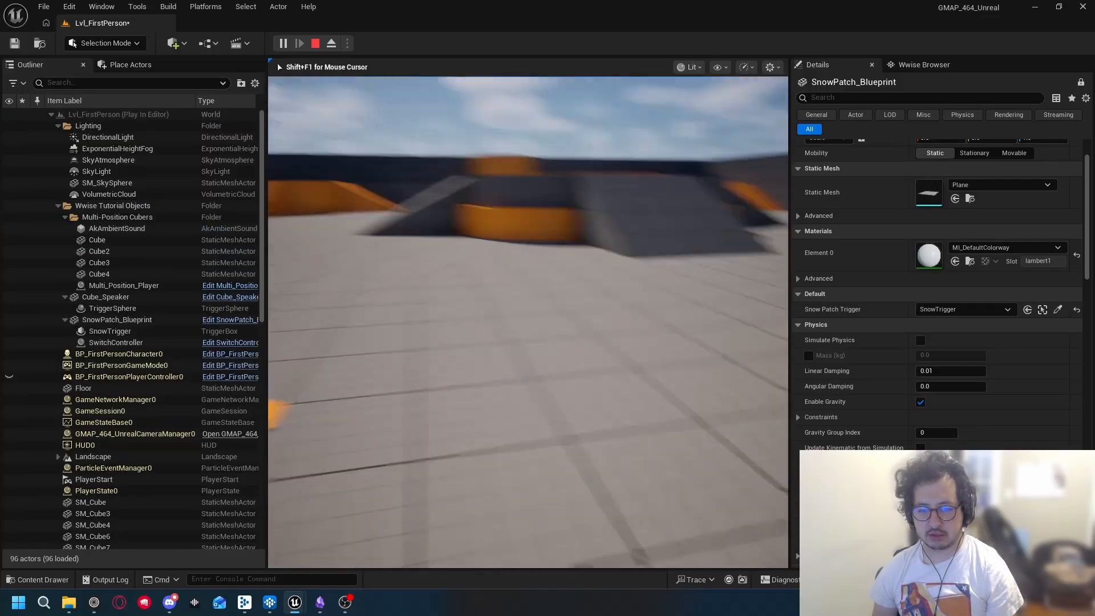
pyautogui.press('w')
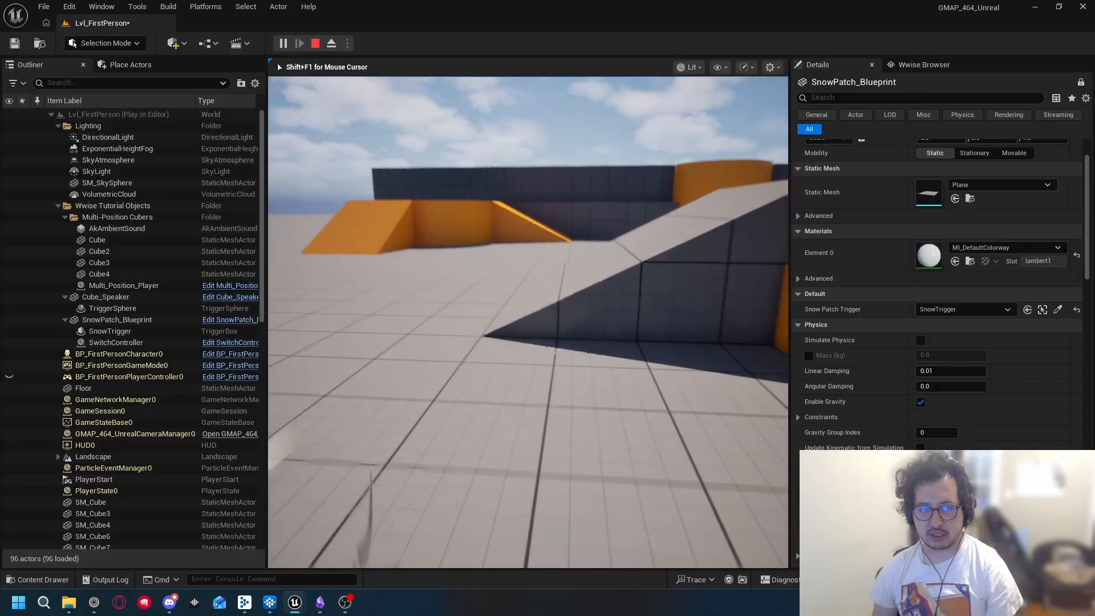
pyautogui.press('w')
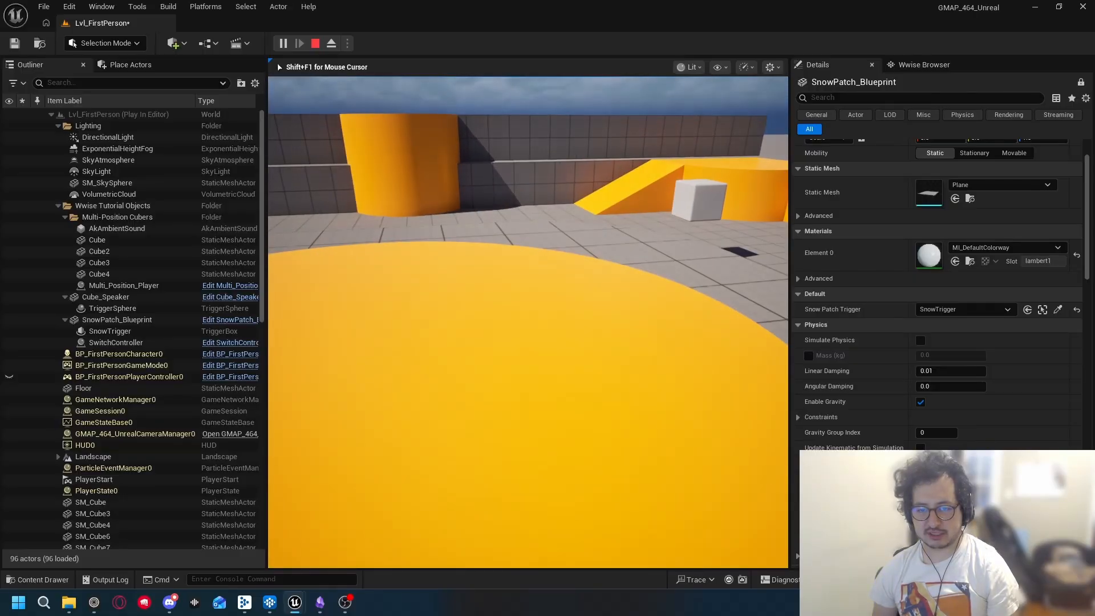
pyautogui.press('Escape')
# Step: Return to the BP_FirstPersonCharacter event graph in Unreal Editor and bring the sprint nodes into view
pyautogui.click(1035, 7)
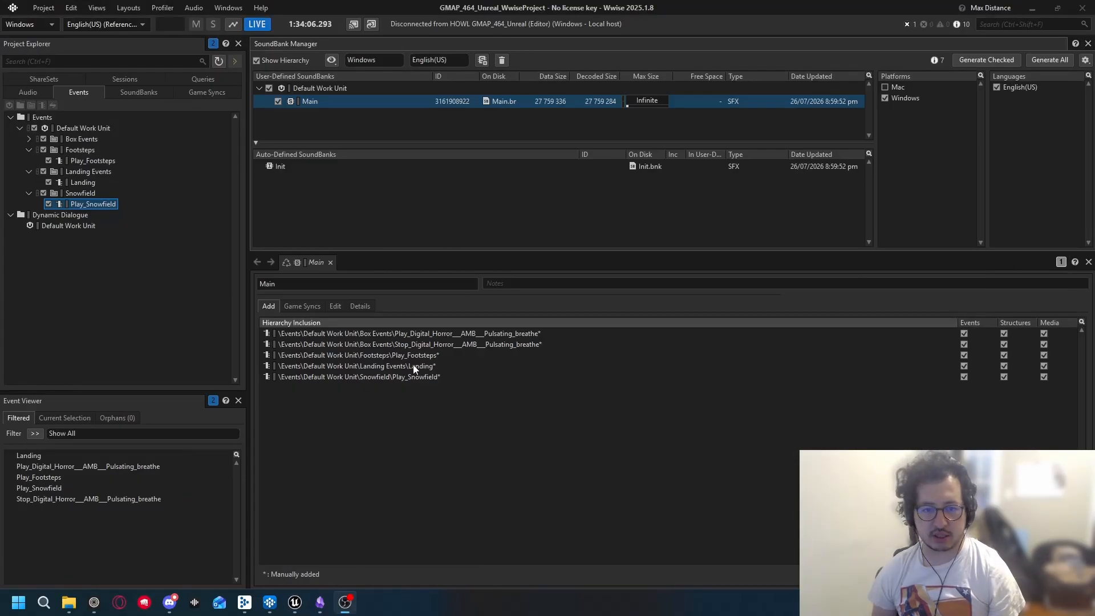
pyautogui.click(295, 602)
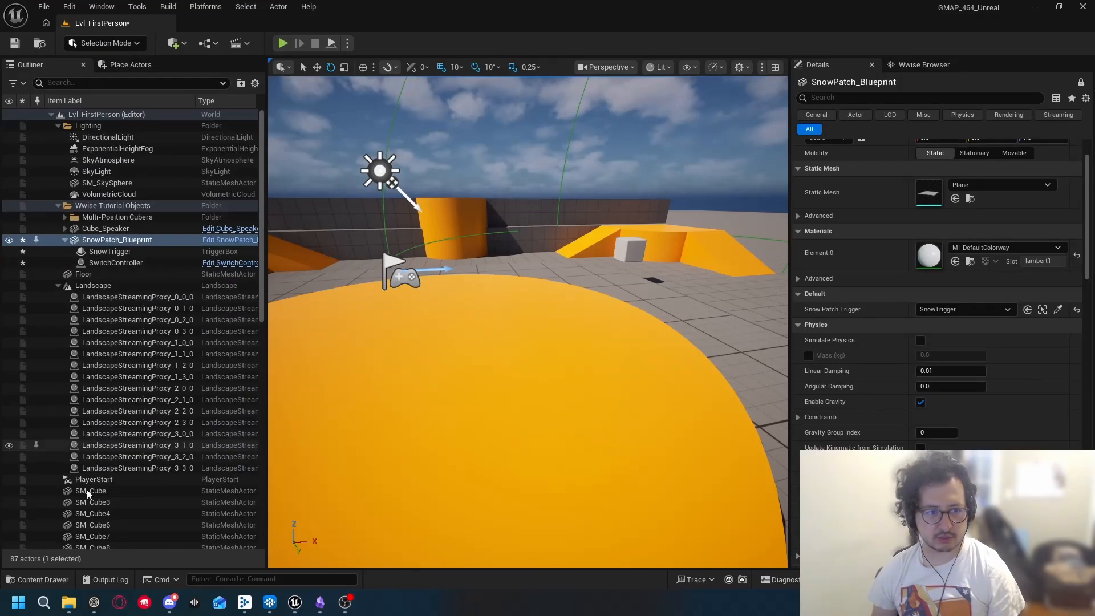
pyautogui.click(56, 579)
pyautogui.doubleClick(176, 460)
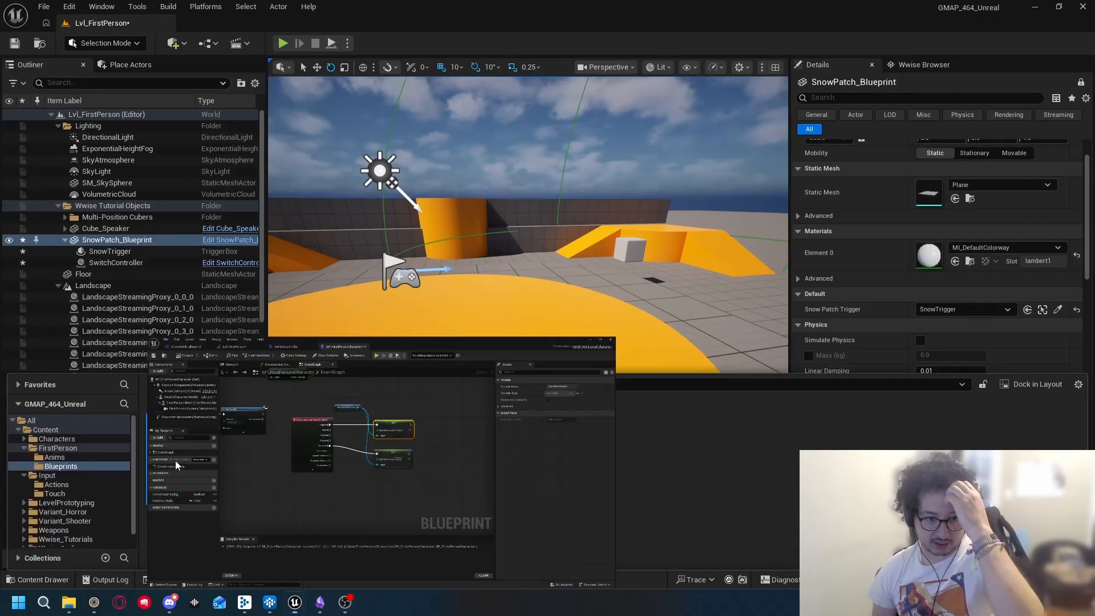
pyautogui.moveTo(375, 388); pyautogui.dragTo(350, 319, button='right')
pyautogui.moveTo(431, 378); pyautogui.dragTo(403, 367, button='right')
# Step: Search the graph actions for "ia sprint" and choose the first IA_Sprint enhanced action event to locate its existing node
pyautogui.rightClick(403, 367)
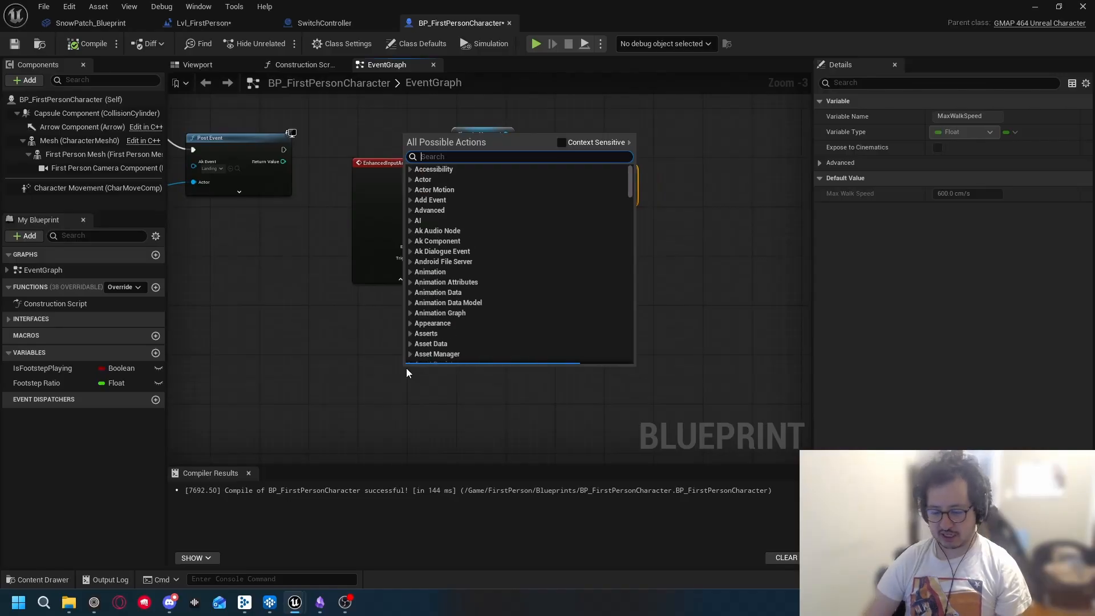
pyautogui.write('ia sprint')
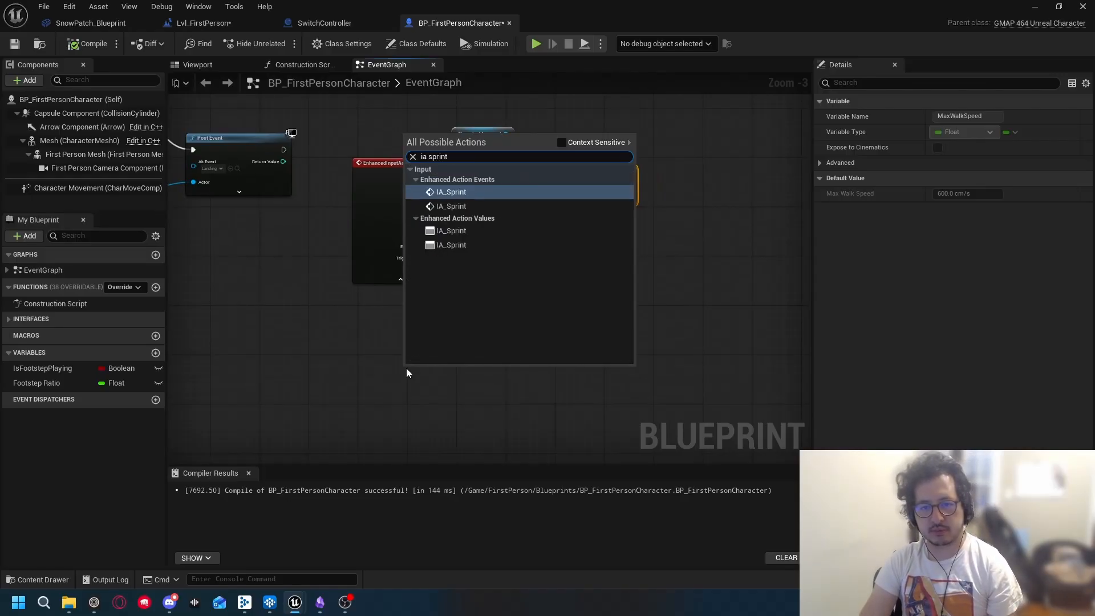
pyautogui.press('Down')
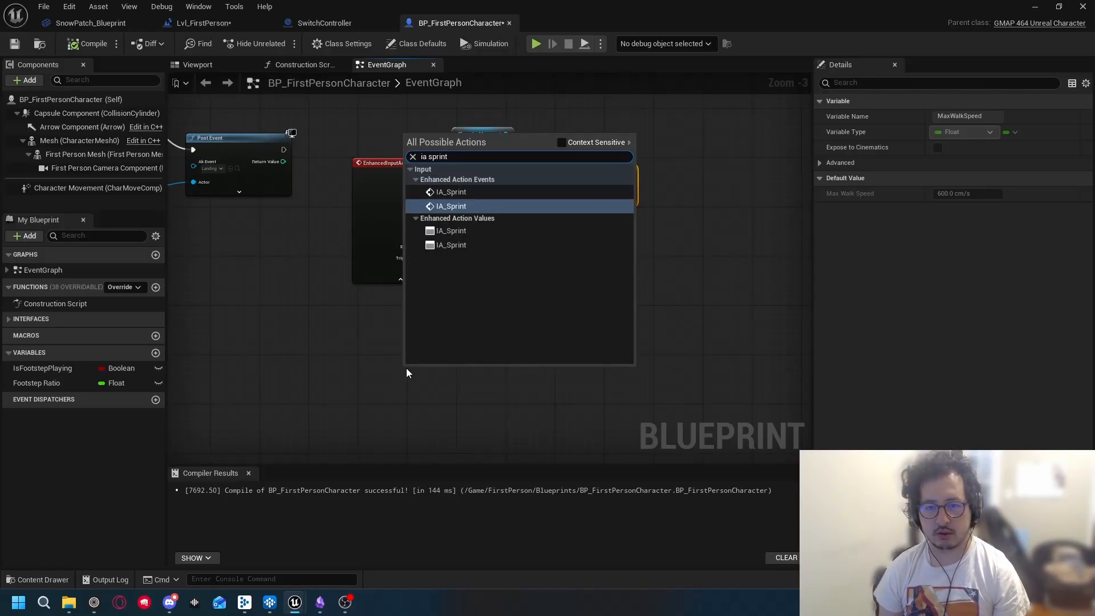
pyautogui.press('Up')
pyautogui.press('Return')
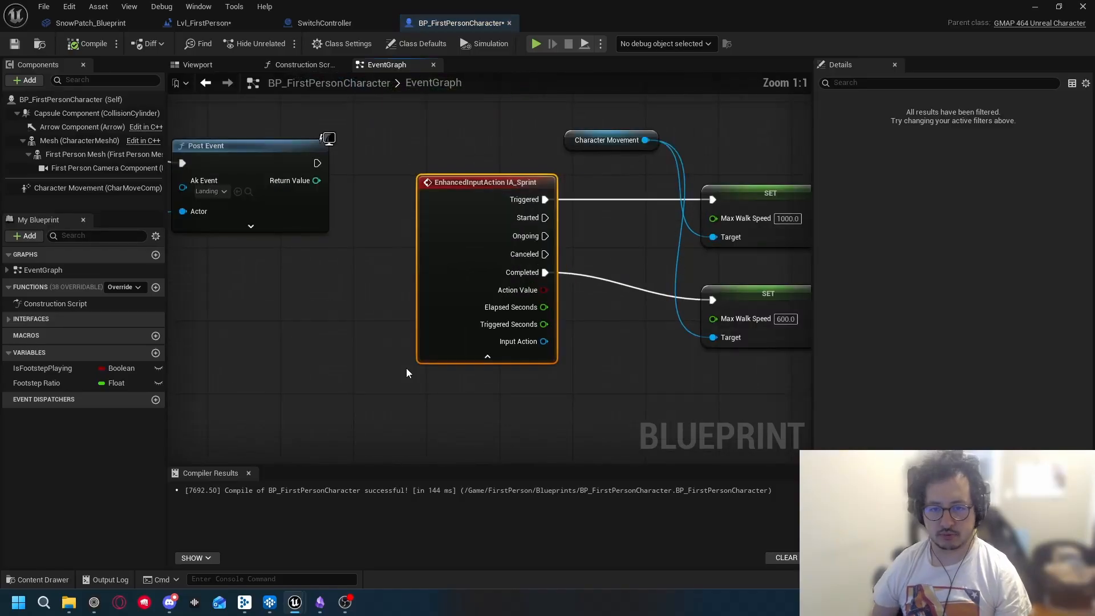
# Step: Add the second listed IA_Sprint enhanced action event, place it below the existing one, and expand all its pins
pyautogui.rightClick(326, 348)
pyautogui.write('ia sp')
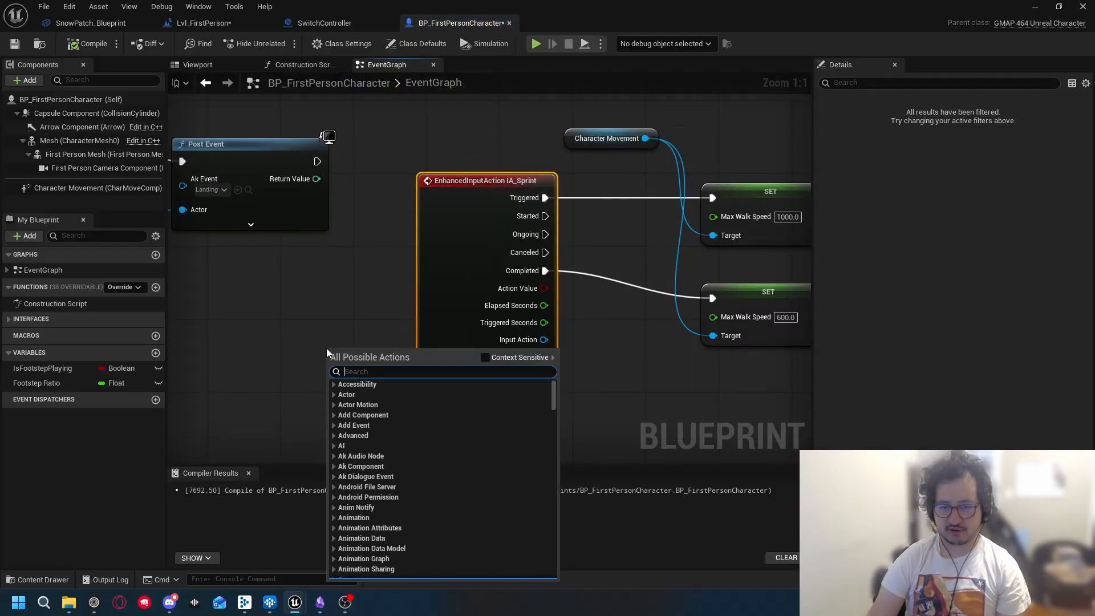
pyautogui.write('rint')
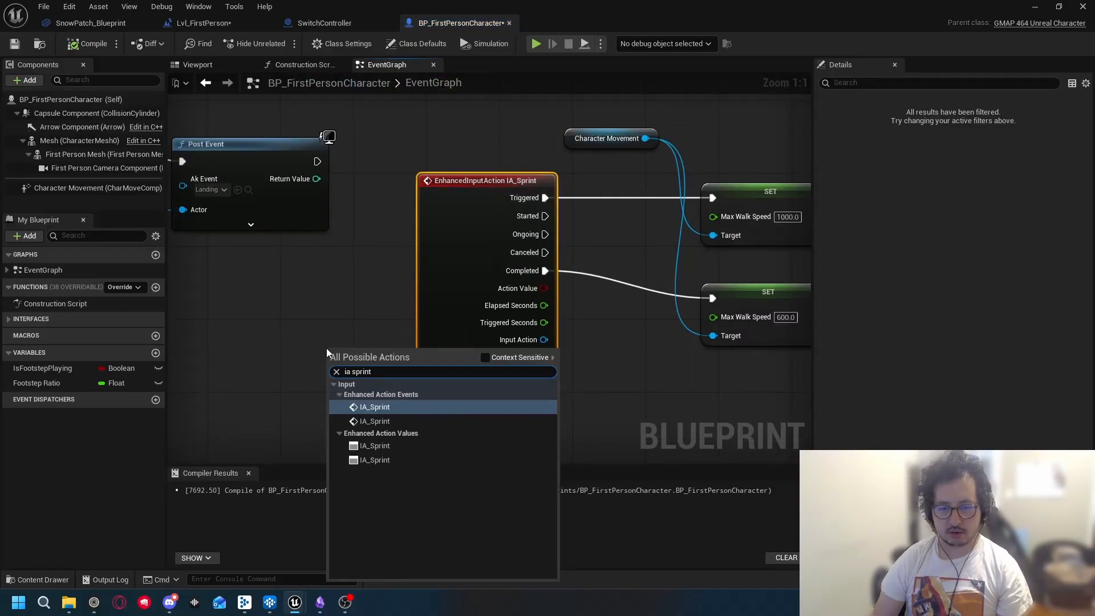
pyautogui.press('Down')
pyautogui.press('Return')
pyautogui.moveTo(367, 288); pyautogui.dragTo(340, 199, button='right')
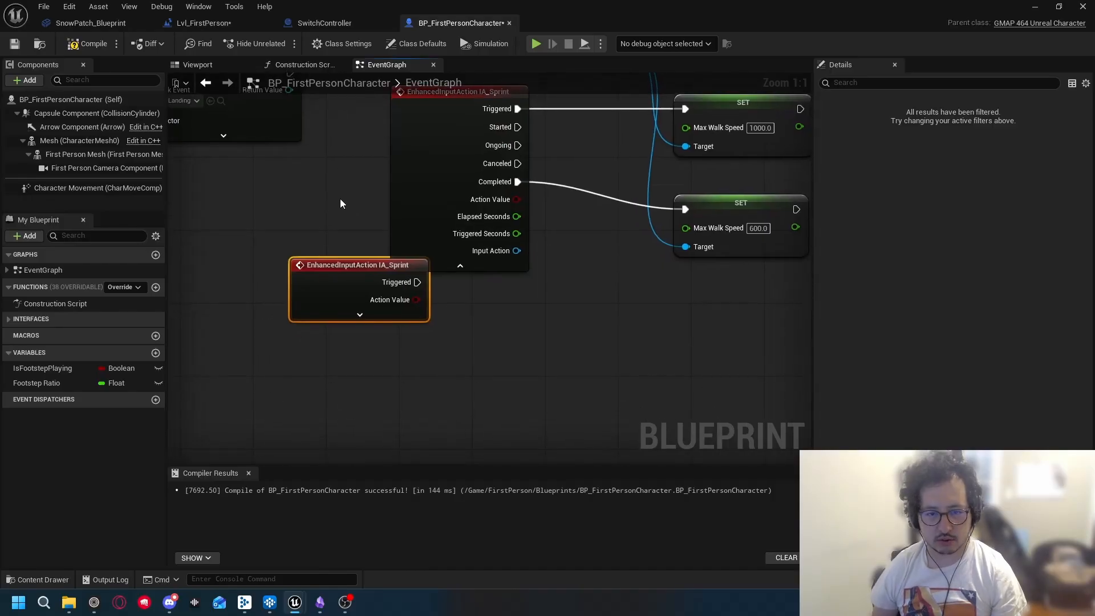
pyautogui.moveTo(344, 258); pyautogui.dragTo(453, 304)
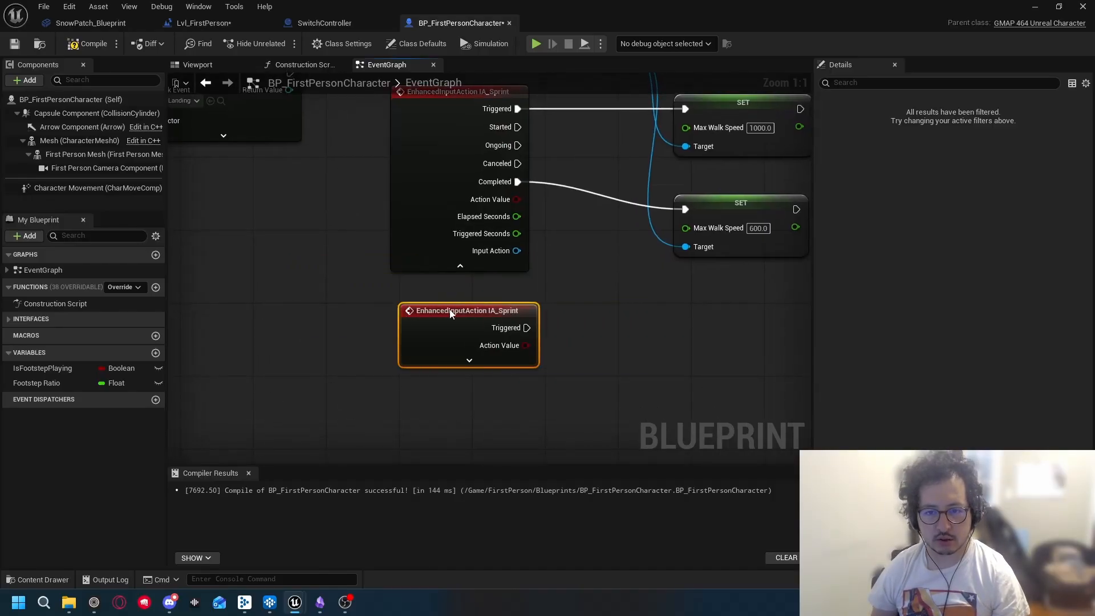
pyautogui.click(468, 359)
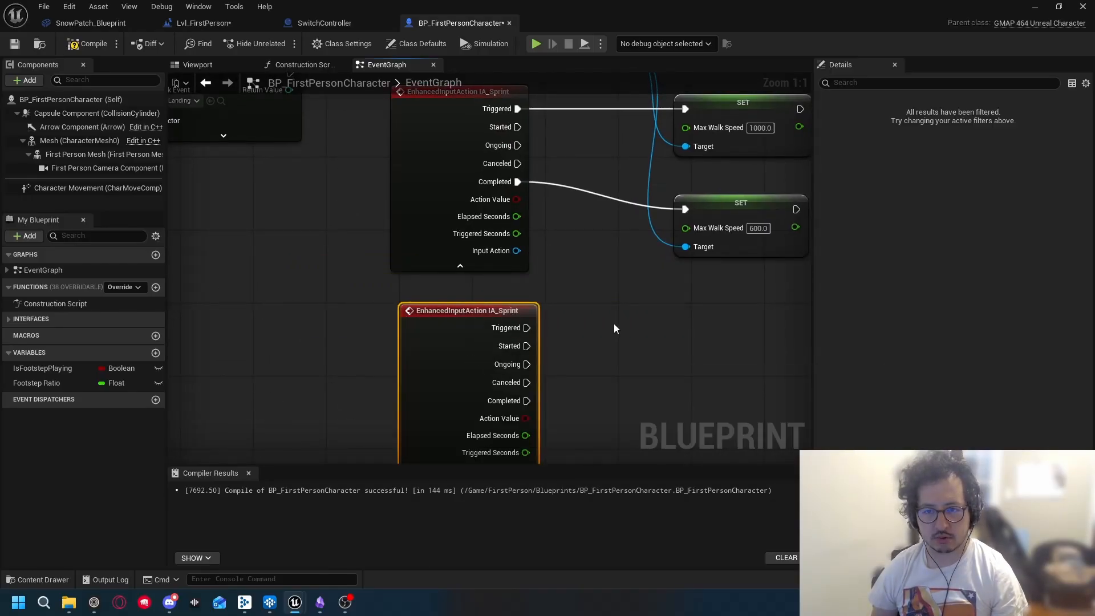
# Step: Replace the old IA_Sprint event with the new one, wiring Triggered to the 1000 speed setter and Completed to the 600 one
pyautogui.moveTo(614, 329); pyautogui.dragTo(528, 374, button='right')
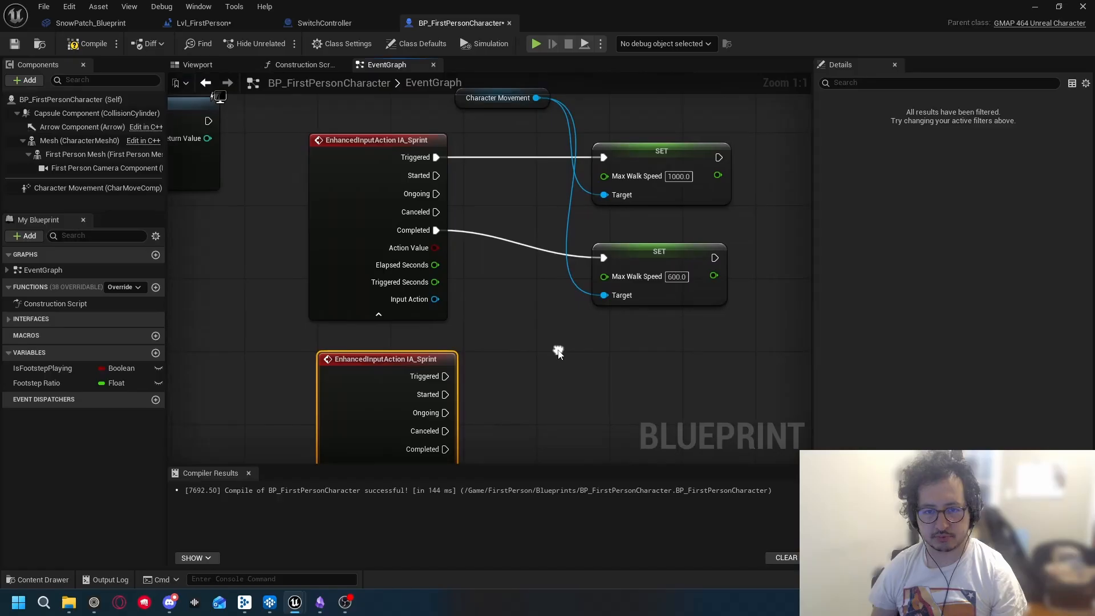
pyautogui.click(349, 254)
pyautogui.press('Delete')
pyautogui.moveTo(377, 409); pyautogui.dragTo(385, 180)
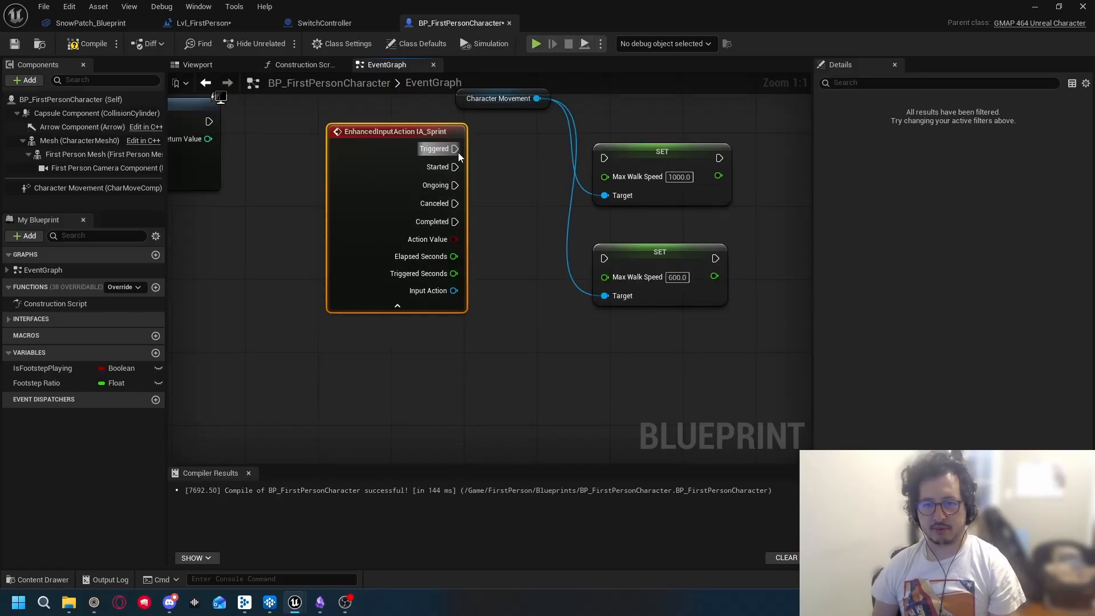
pyautogui.moveTo(458, 152); pyautogui.dragTo(604, 158)
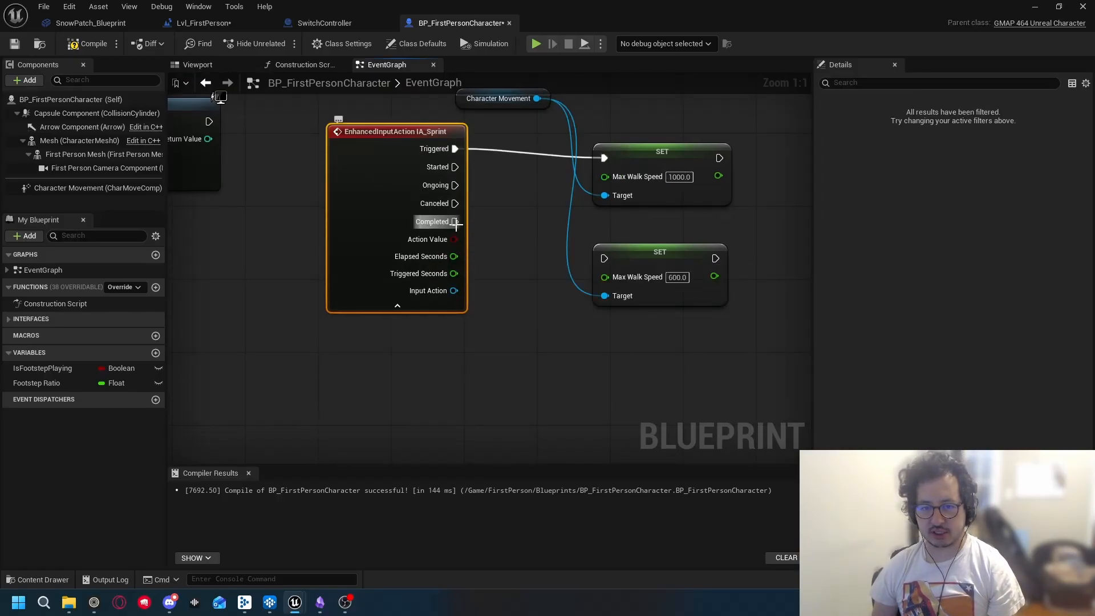
pyautogui.moveTo(455, 222); pyautogui.dragTo(604, 259)
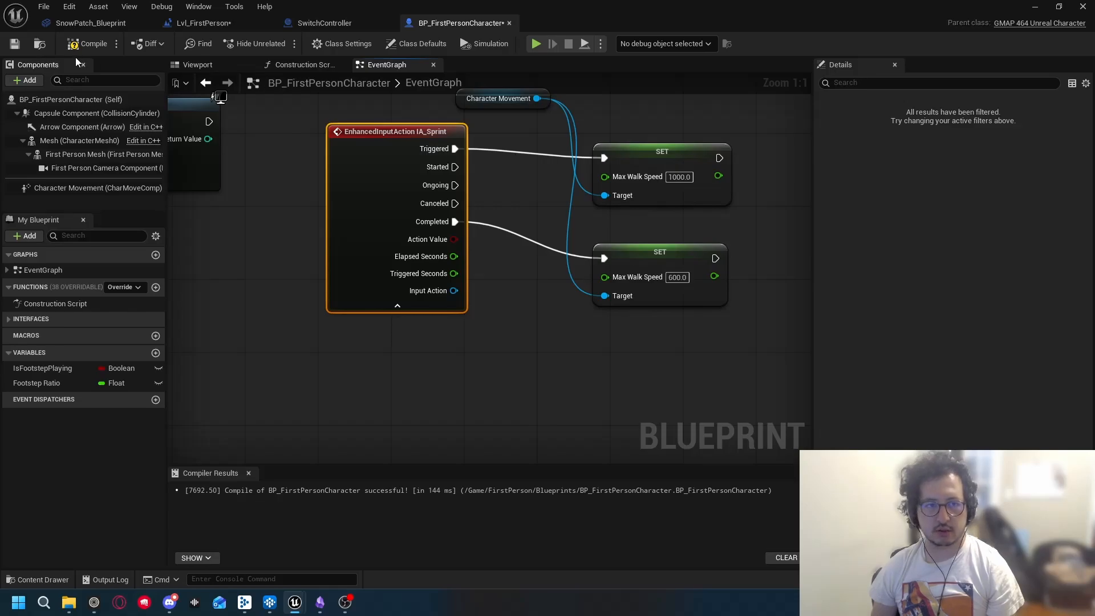
# Step: Compile BP_FirstPersonCharacter, start a play session and bring the running level into view
pyautogui.click(89, 43)
pyautogui.click(536, 44)
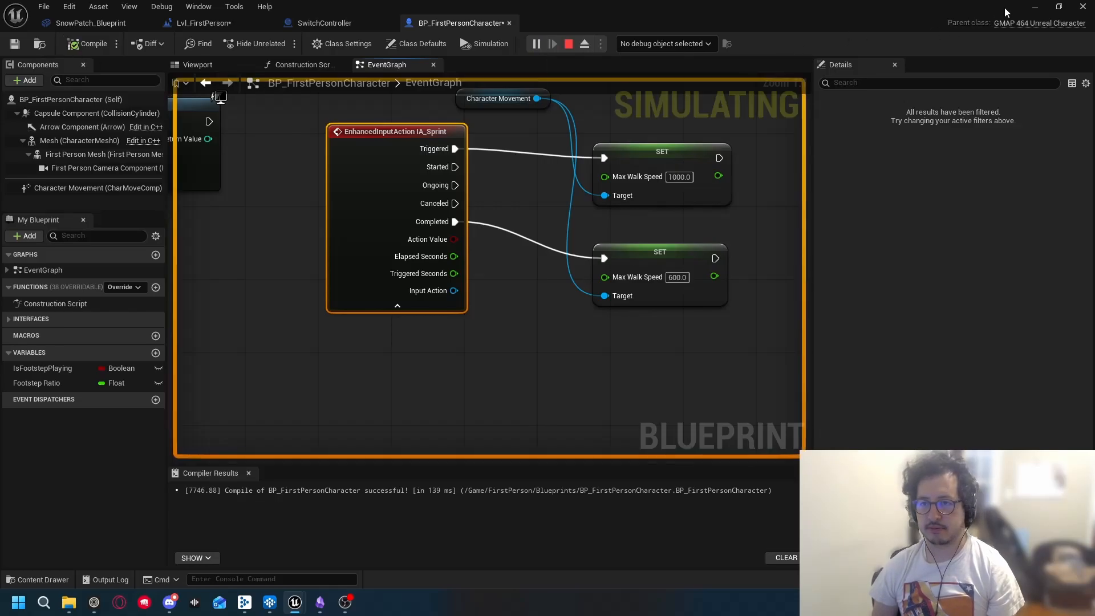
pyautogui.click(1035, 6)
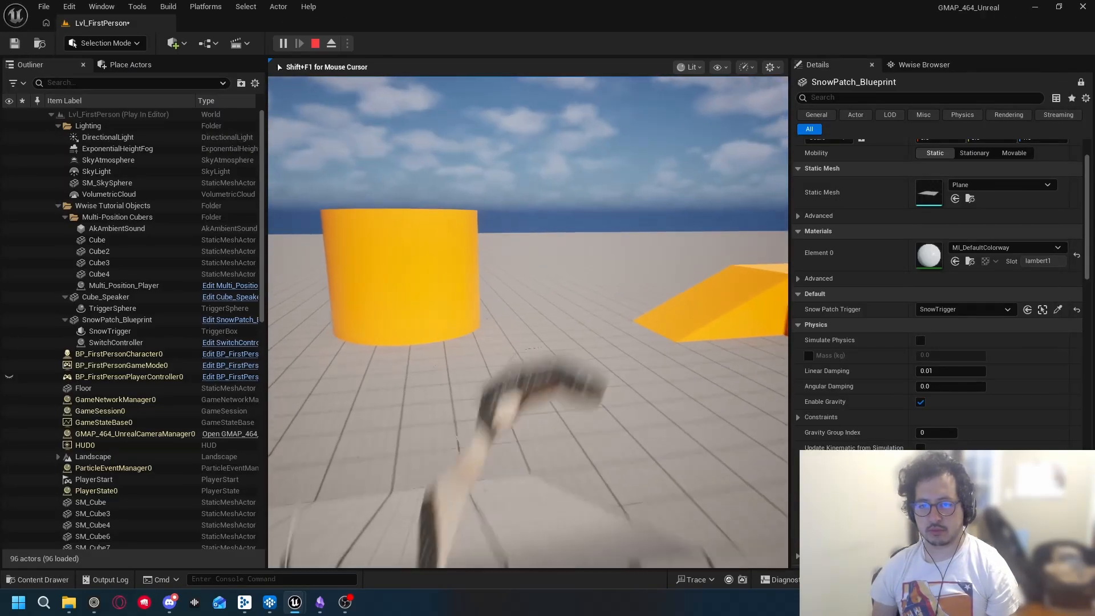
# Step: Run and jump the character around the level to test sprinting and landing, and end the play session
pyautogui.press('w')
pyautogui.press('space')
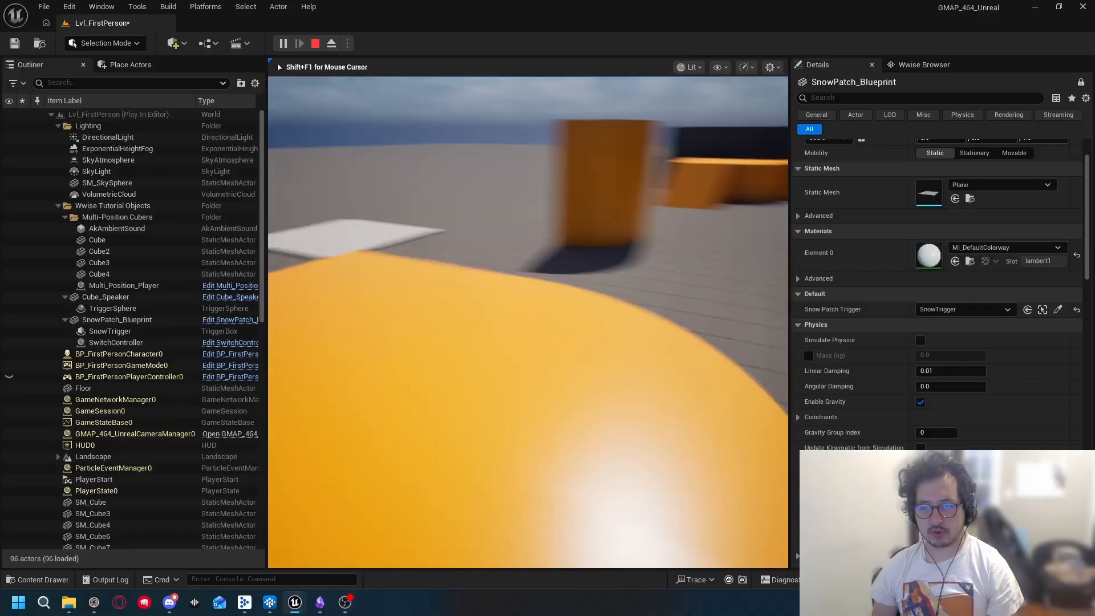
pyautogui.press('w')
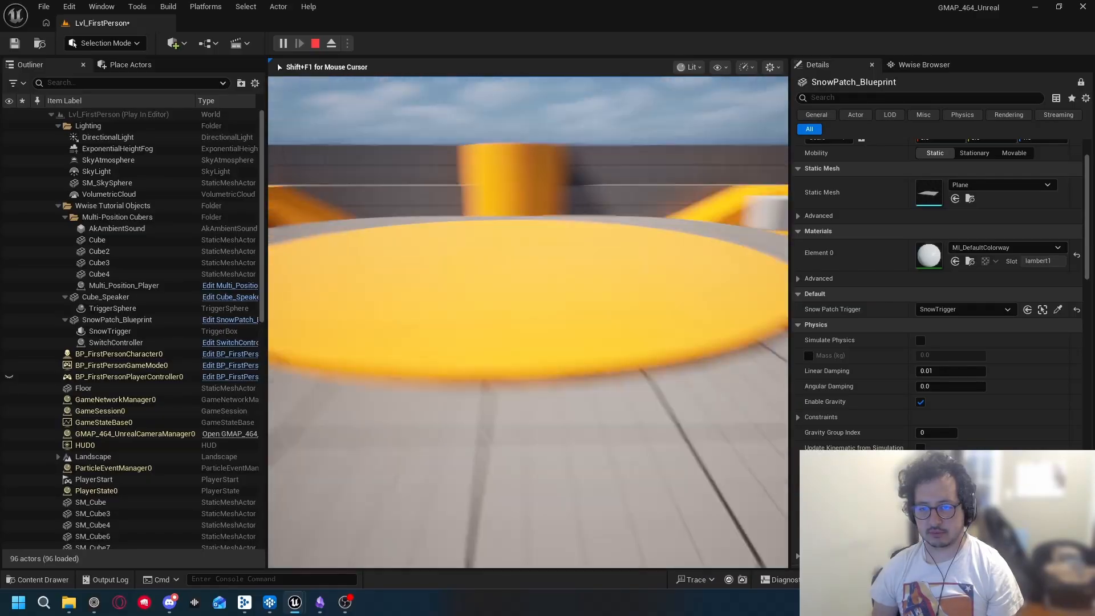
pyautogui.press('w')
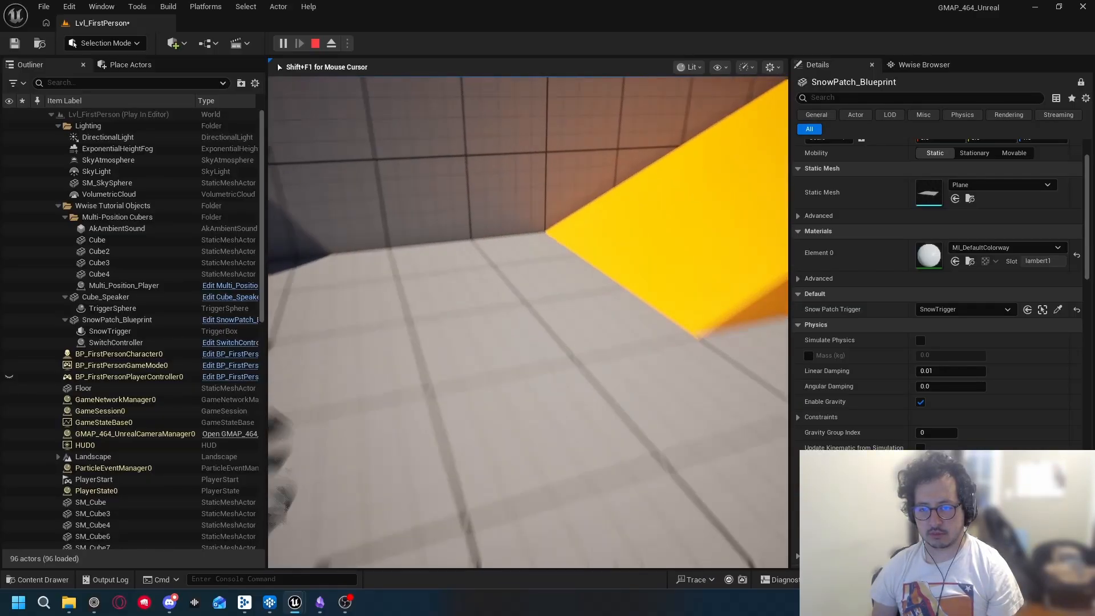
pyautogui.press('w')
pyautogui.press('space')
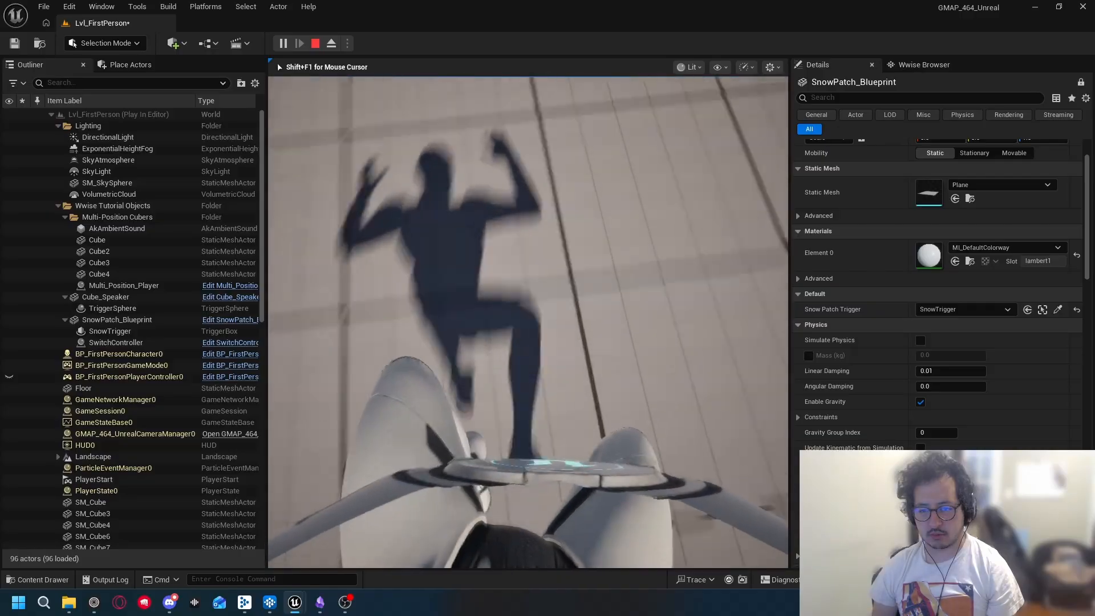
pyautogui.press('w')
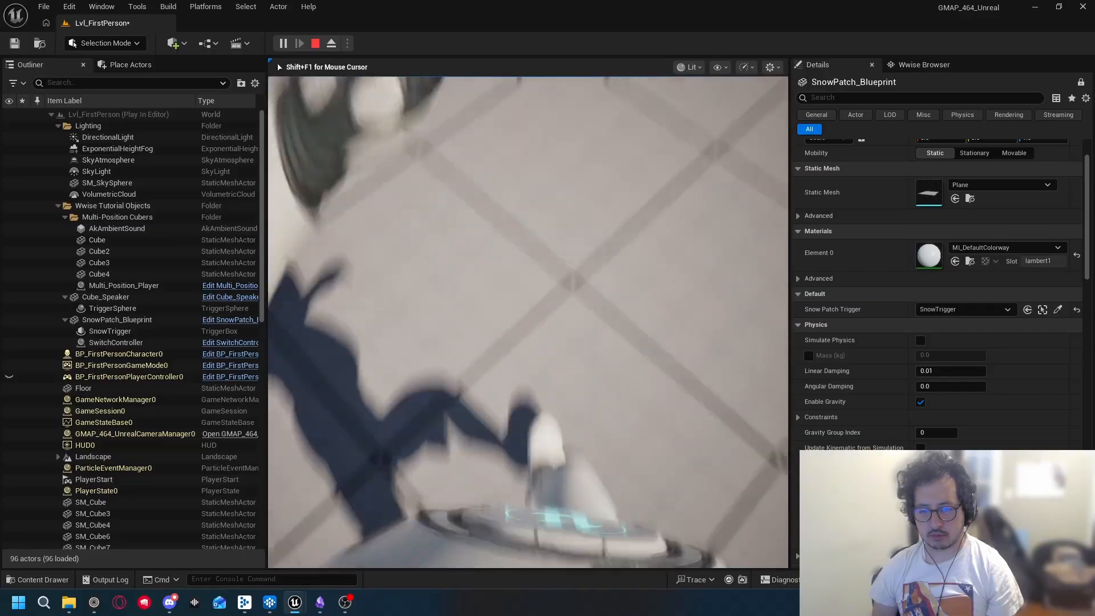
pyautogui.press('w')
pyautogui.press('space')
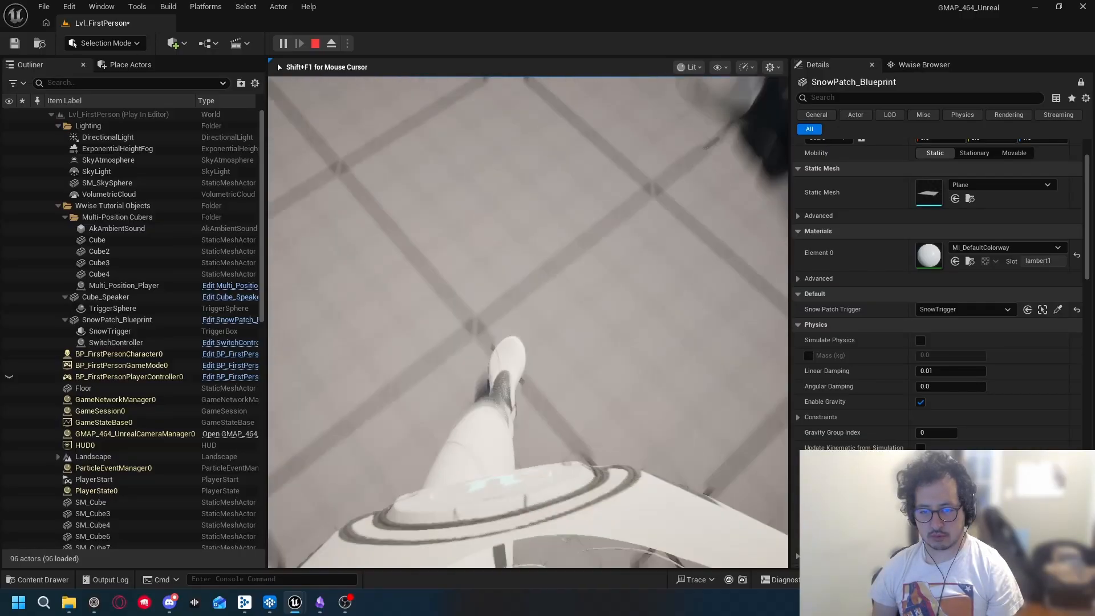
pyautogui.press('w')
pyautogui.press('space')
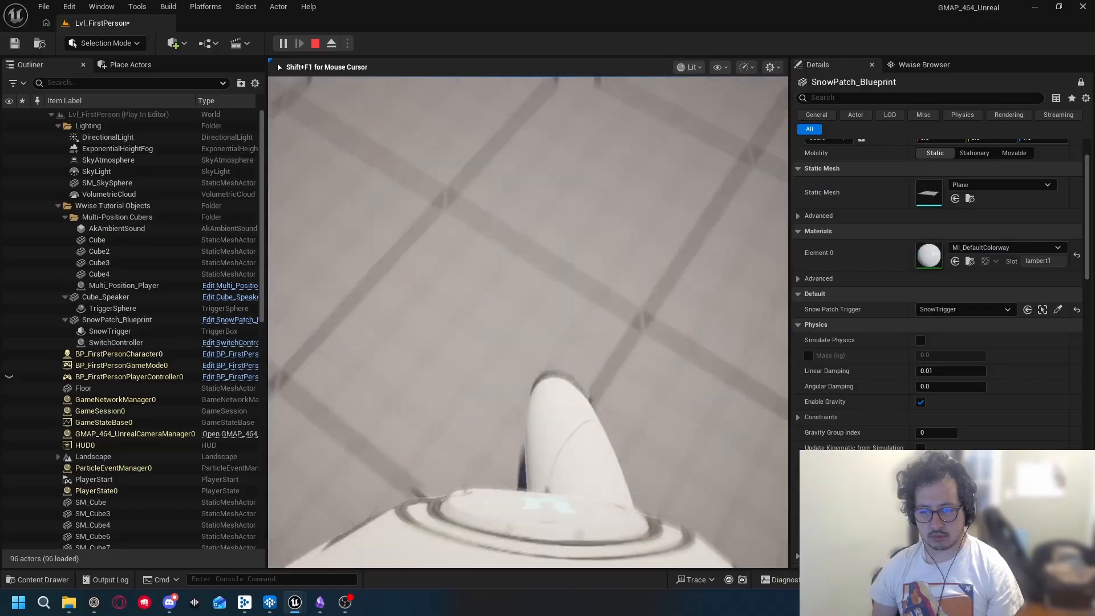
pyautogui.press('w')
pyautogui.press('space')
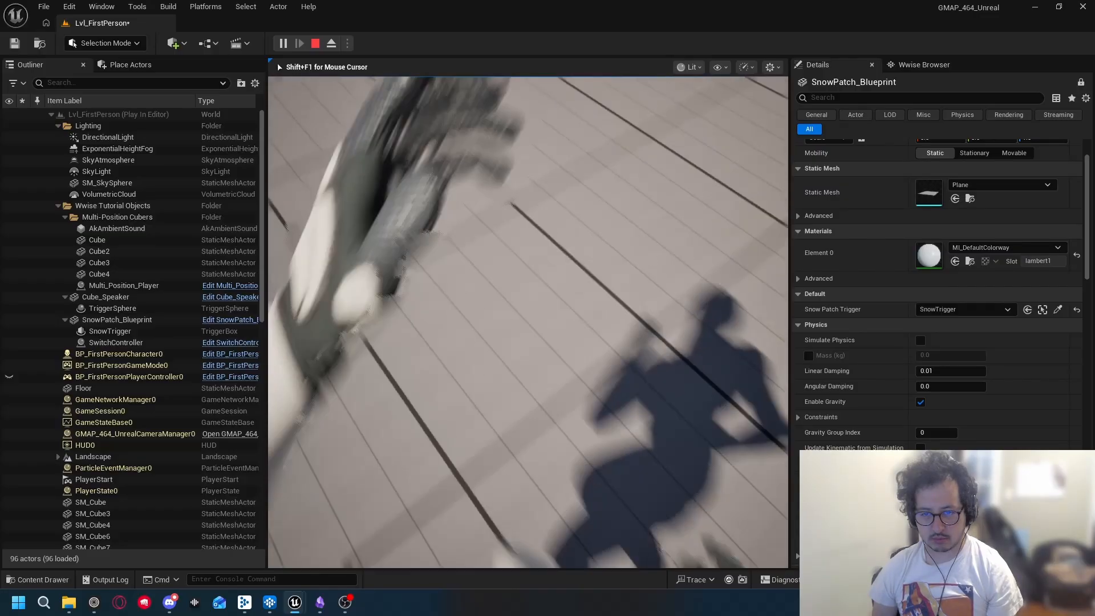
pyautogui.press('Escape')
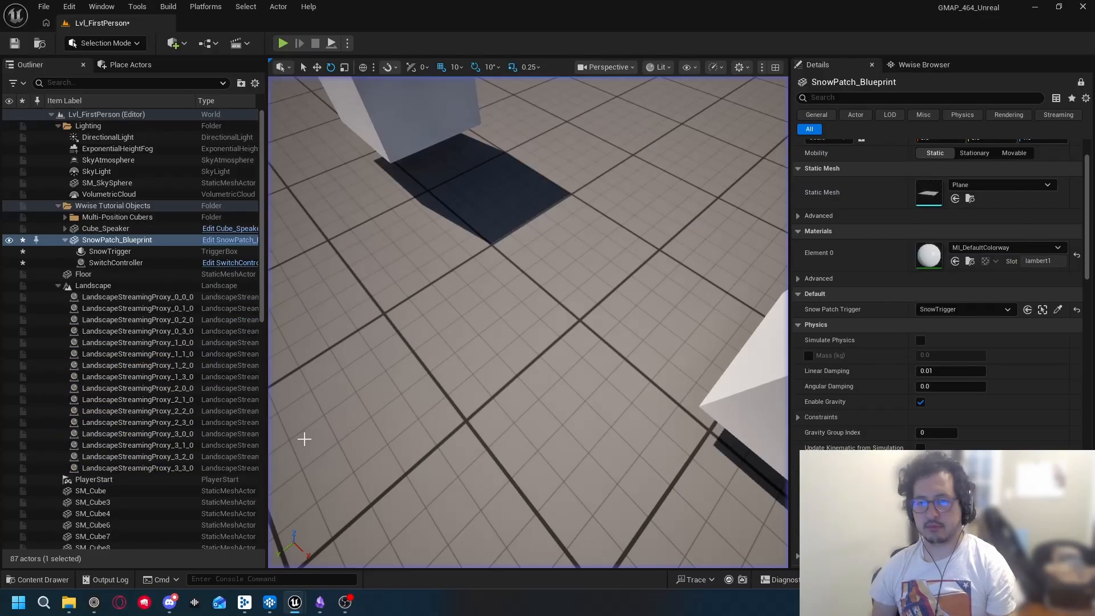
pyautogui.press('f')
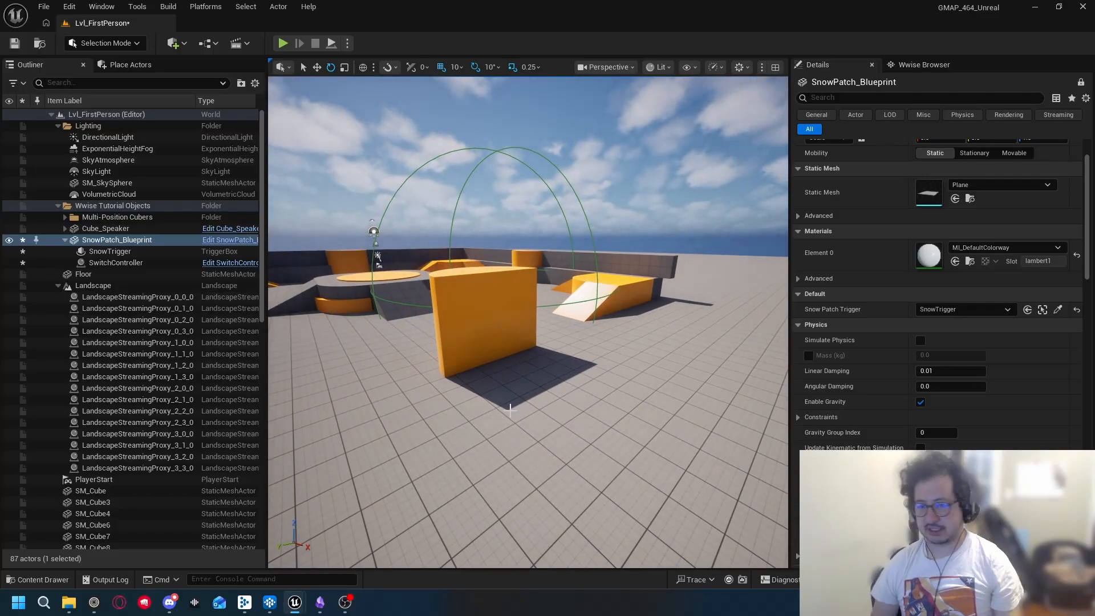
pyautogui.moveTo(510, 408); pyautogui.dragTo(529, 367, button='right')
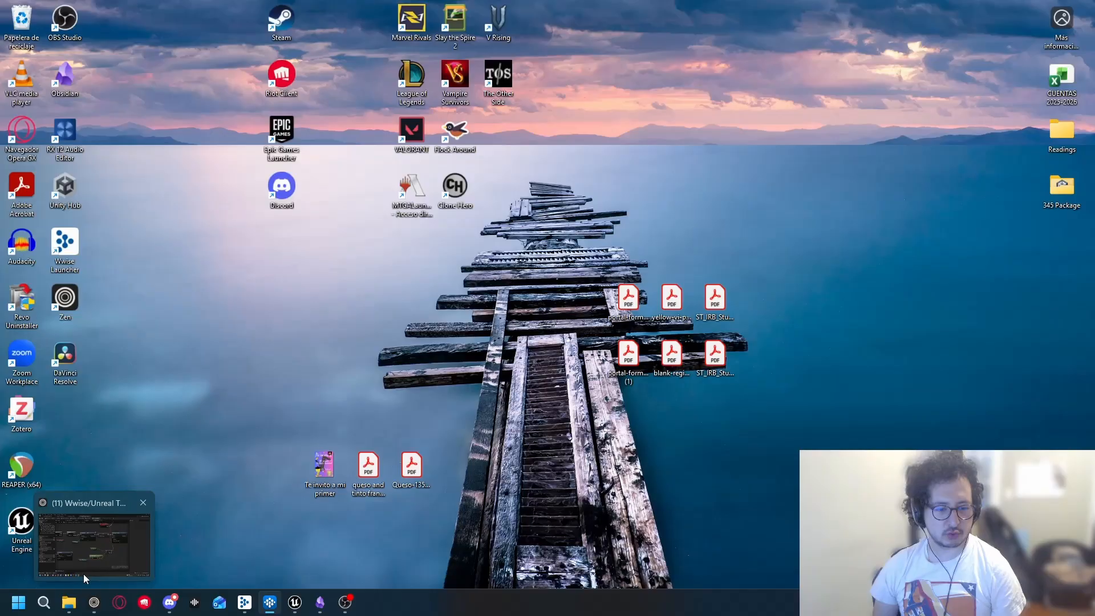
# Step: Open File Explorer over Wwise and browse to the Misc Sounds folder inside Audio Library on drive D, with the full file name readable
pyautogui.click(69, 602)
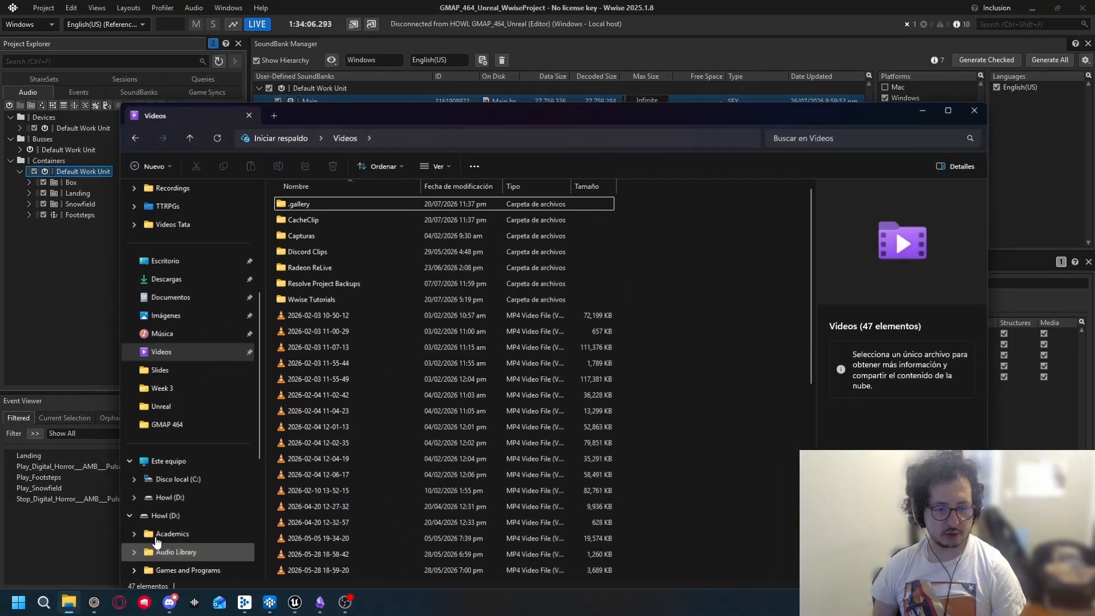
pyautogui.moveTo(531, 127); pyautogui.dragTo(473, 125)
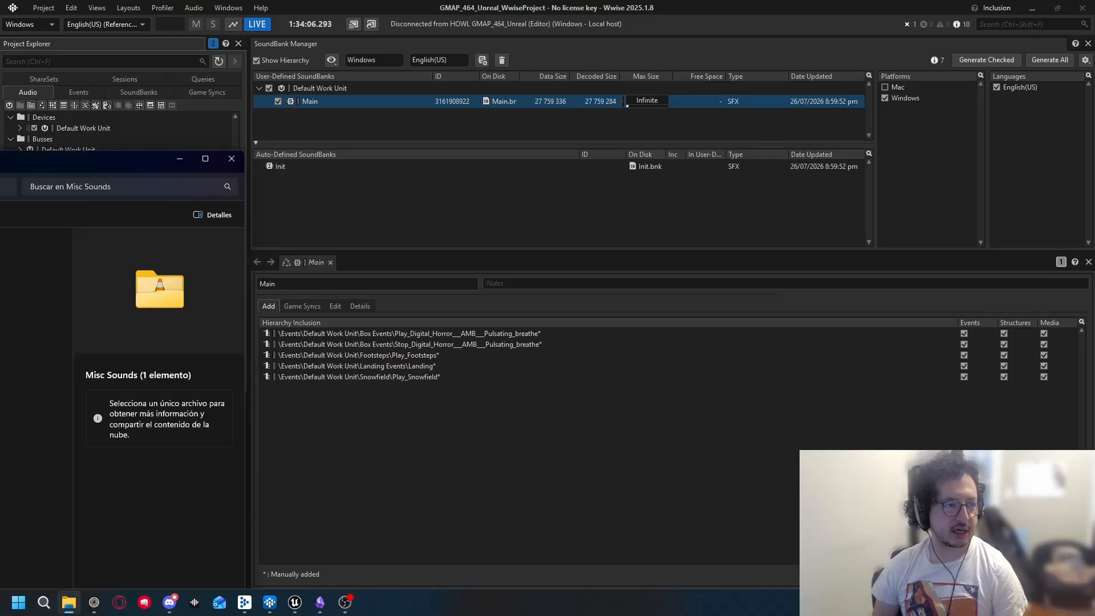
pyautogui.moveTo(0, 165); pyautogui.dragTo(638, 172)
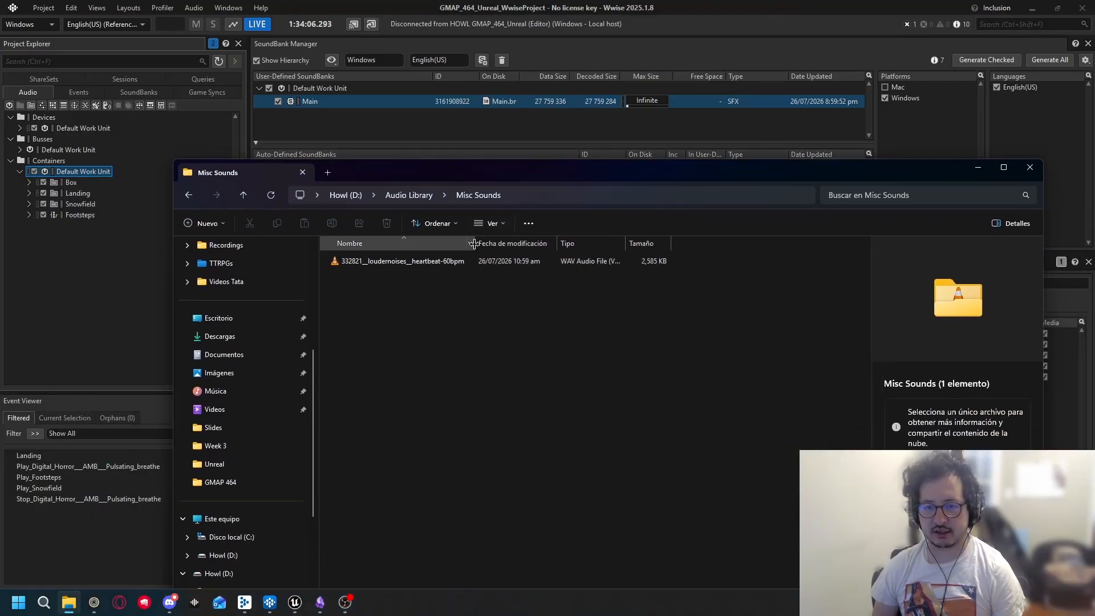
pyautogui.moveTo(470, 245)
pyautogui.mouseDown()
pyautogui.moveTo(559, 245)
pyautogui.moveTo(489, 246)
pyautogui.mouseUp()
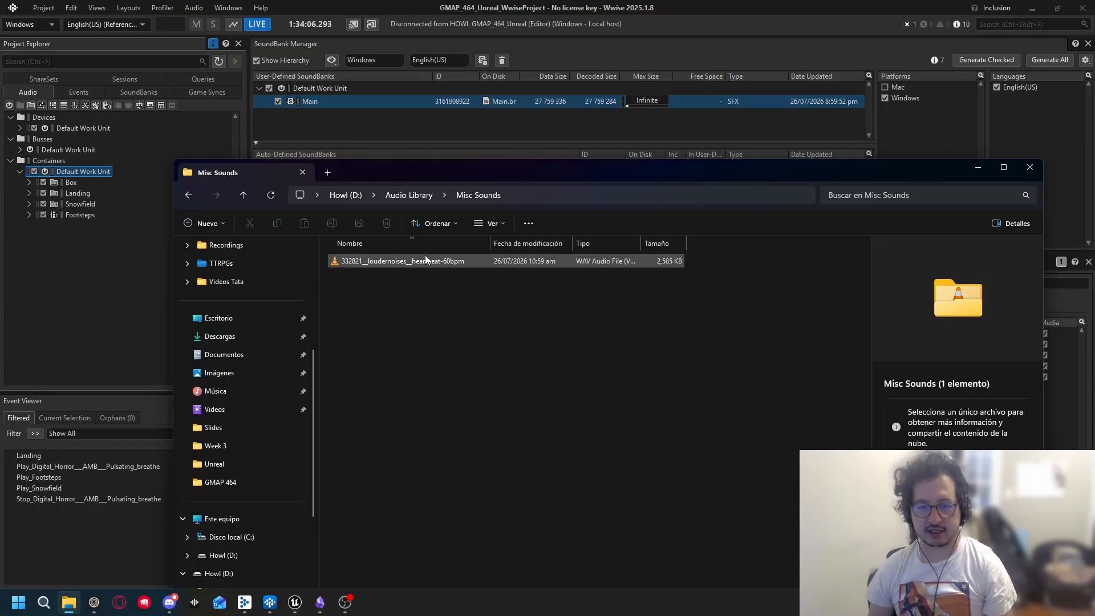
# Step: Import 332821__loudernoises__heartbeat-60bpm.wav as Sound SFX into the Containers' Default Work Unit, replacing the existing original file
pyautogui.moveTo(410, 262); pyautogui.dragTo(72, 171)
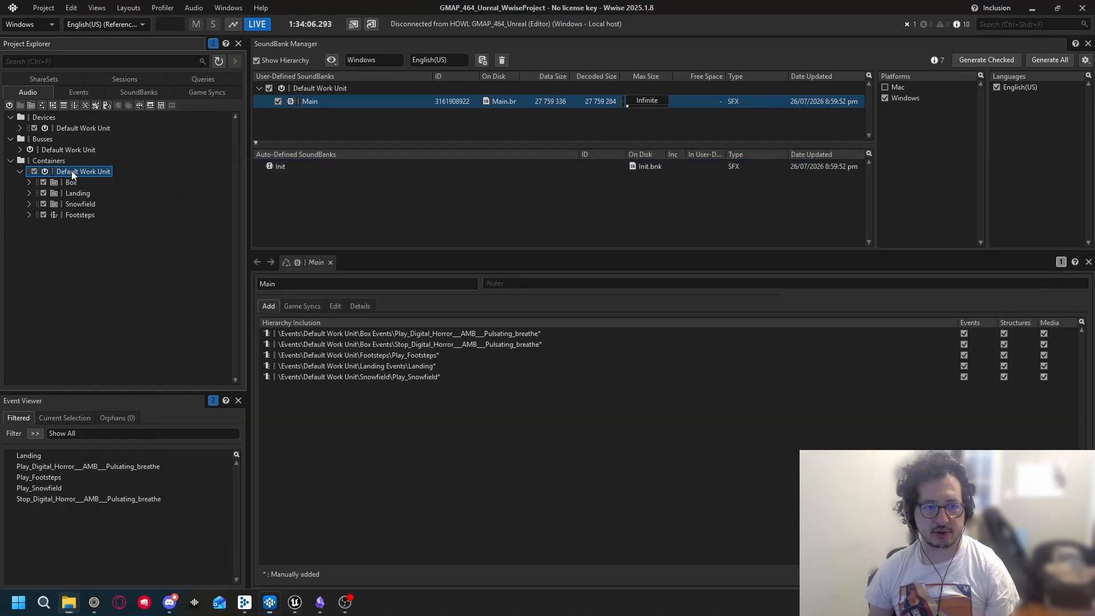
pyautogui.click(507, 369)
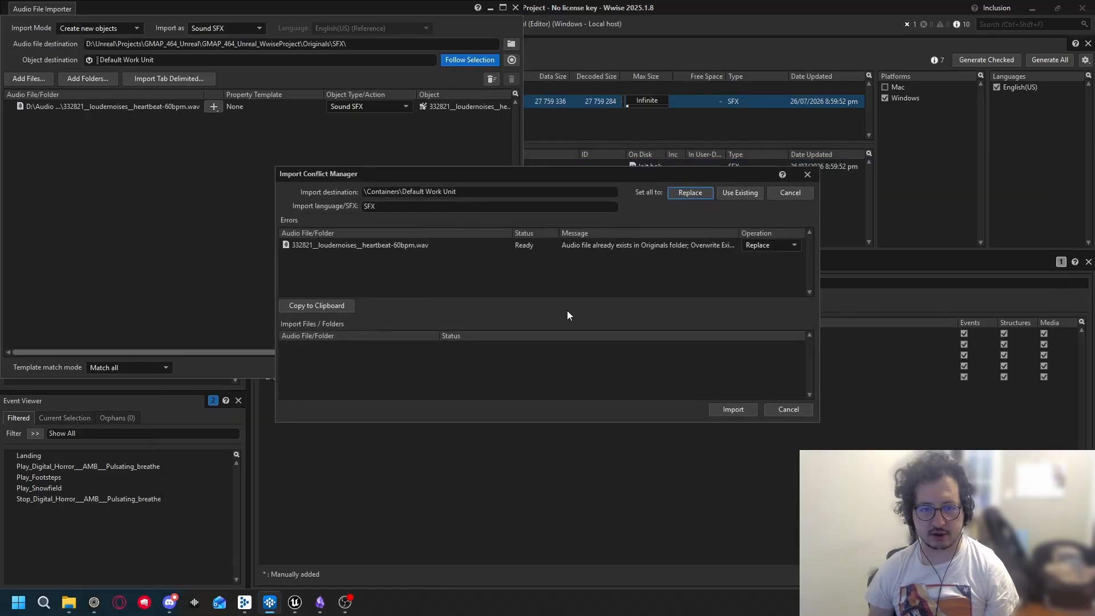
pyautogui.click(738, 408)
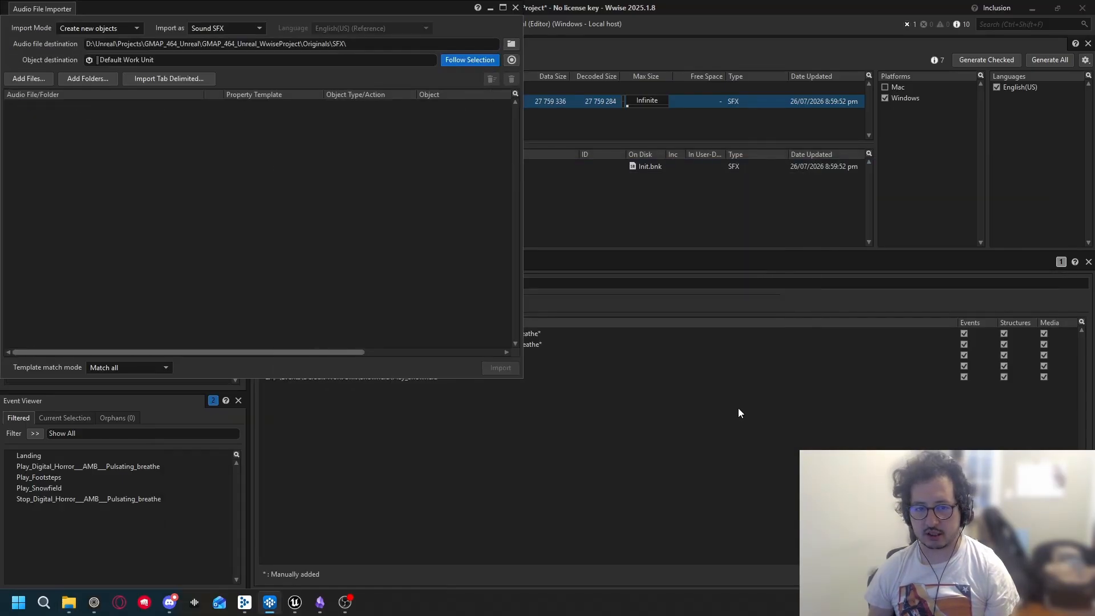
pyautogui.click(515, 8)
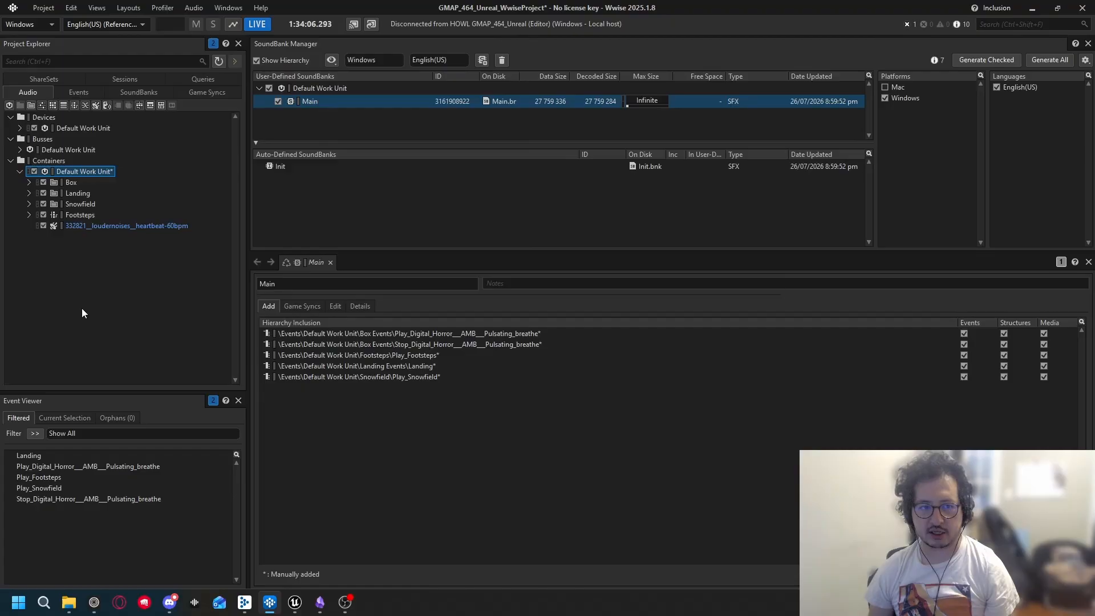
# Step: Inspect the imported heartbeat sound's waveform and properties in a floating editor while auditioning it, and close the editor
pyautogui.click(119, 228)
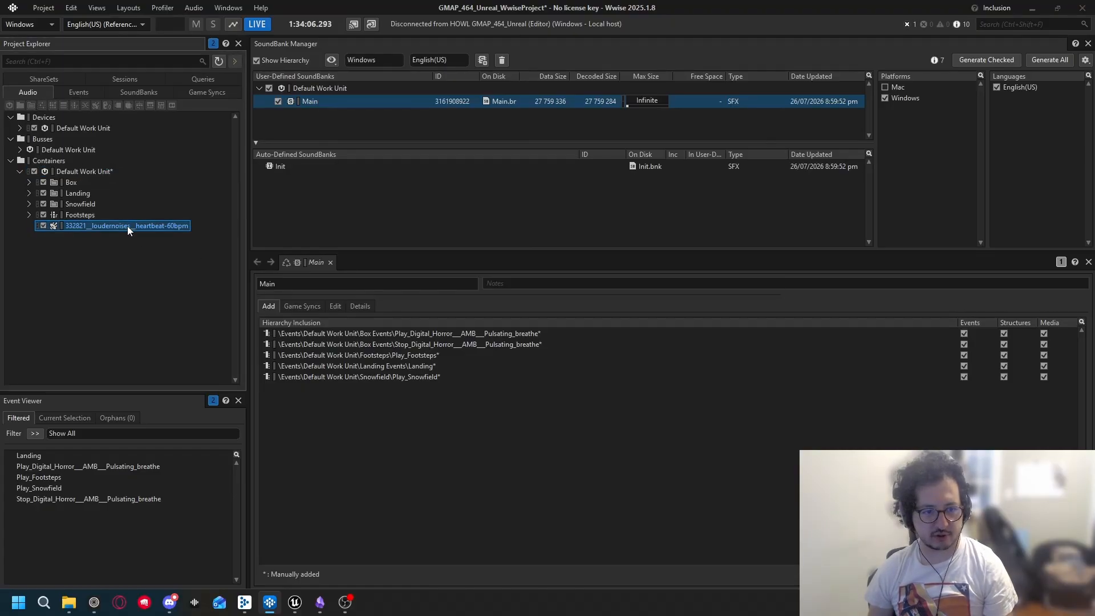
pyautogui.doubleClick(128, 226)
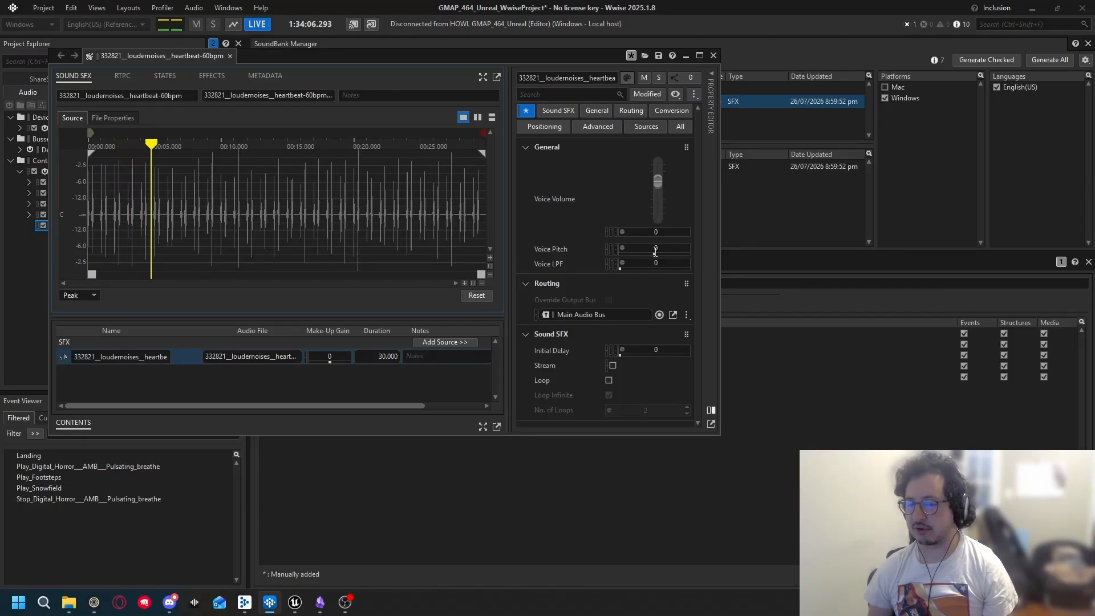
pyautogui.moveTo(655, 256)
pyautogui.mouseDown()
pyautogui.moveTo(671, 262)
pyautogui.moveTo(655, 258)
pyautogui.mouseUp()
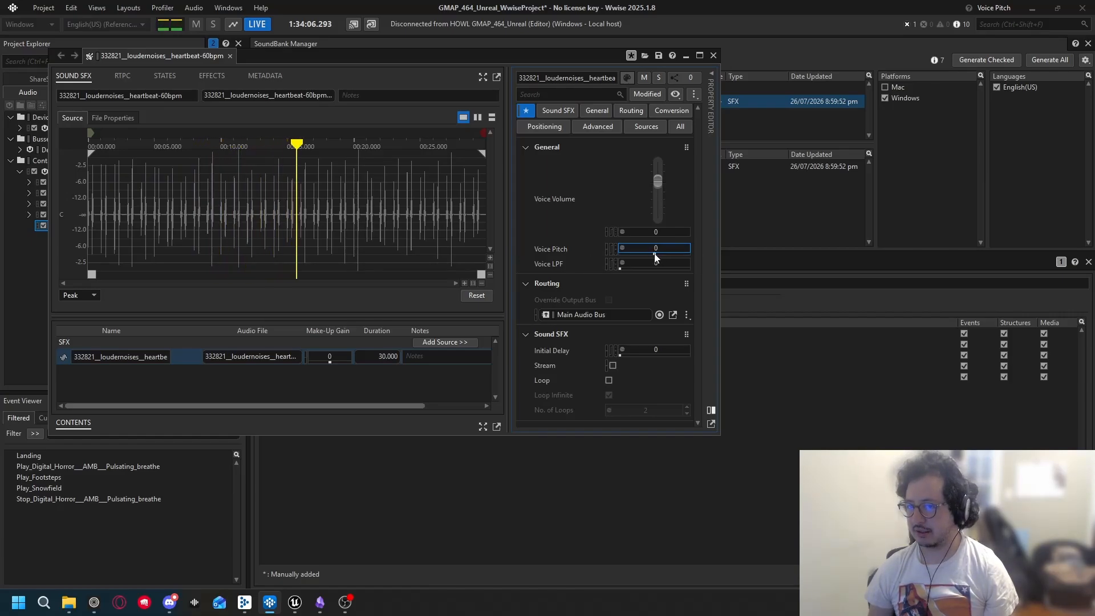
pyautogui.click(712, 55)
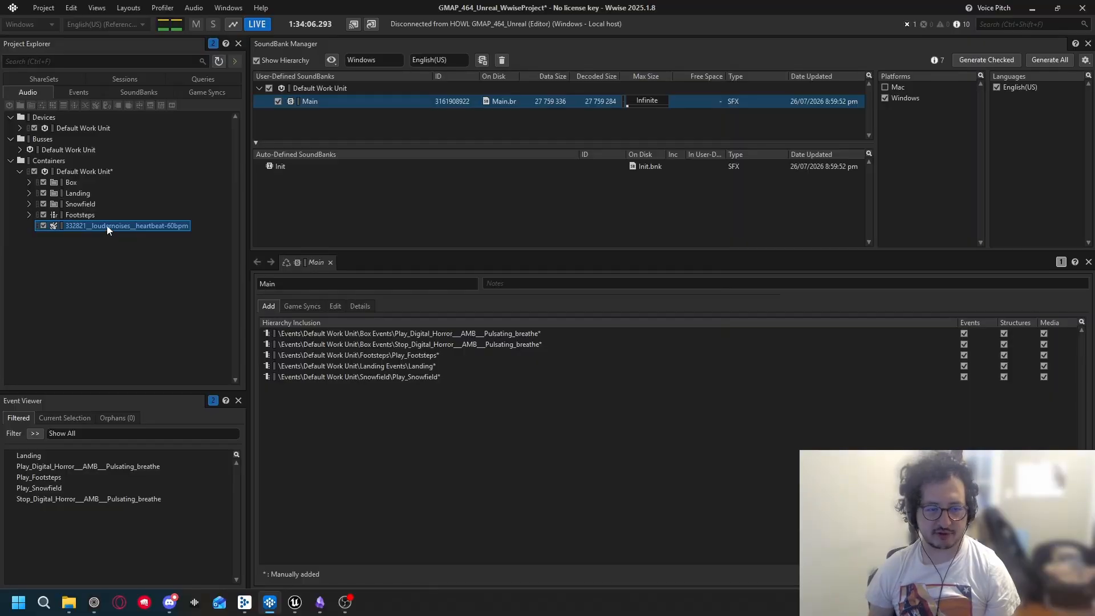
pyautogui.doubleClick(112, 224)
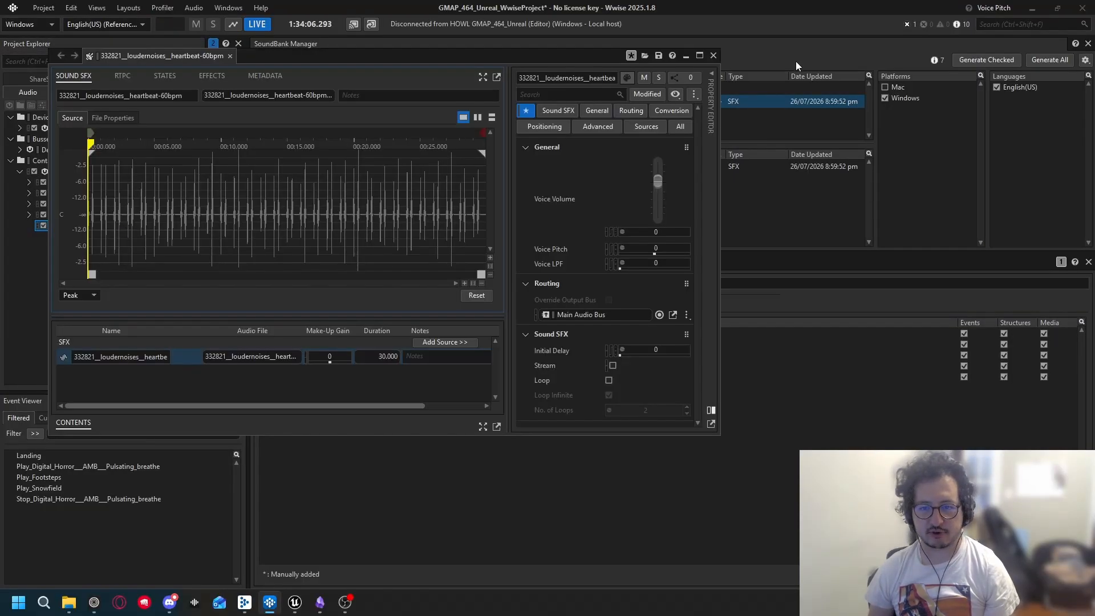
pyautogui.click(713, 56)
# Step: Switch Wwise to the Designer layout and show the source waveform of the heartbeat sound
pyautogui.click(128, 7)
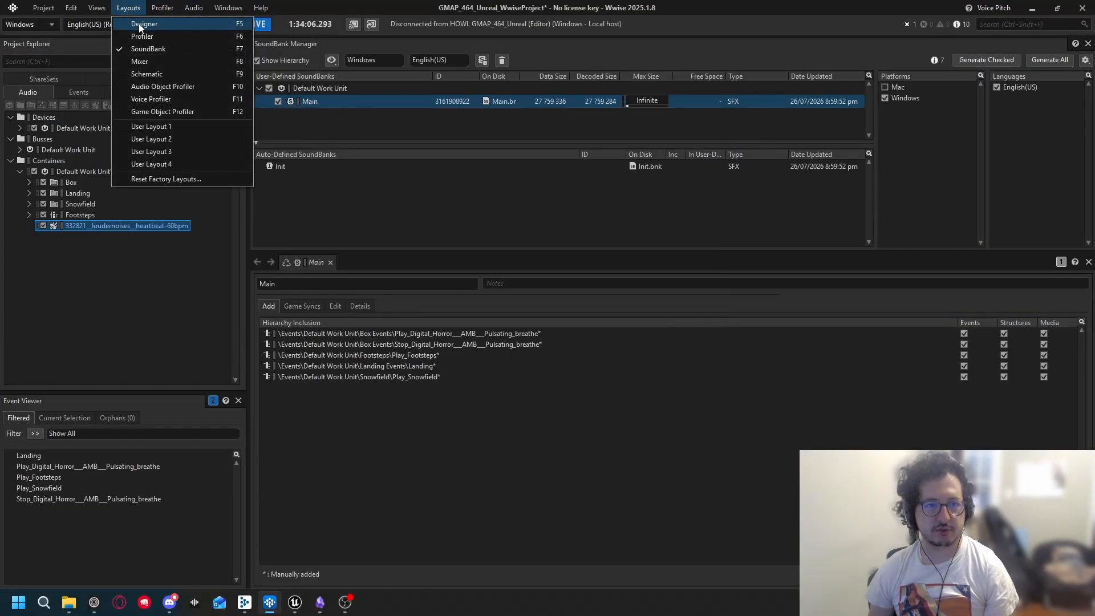
pyautogui.click(143, 24)
pyautogui.click(98, 258)
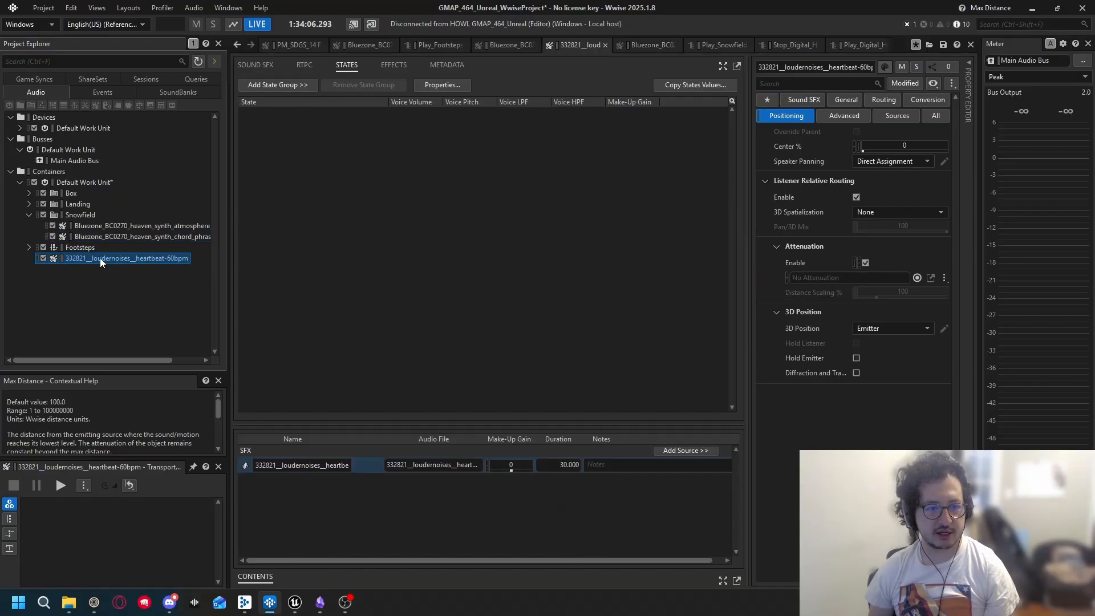
pyautogui.click(256, 65)
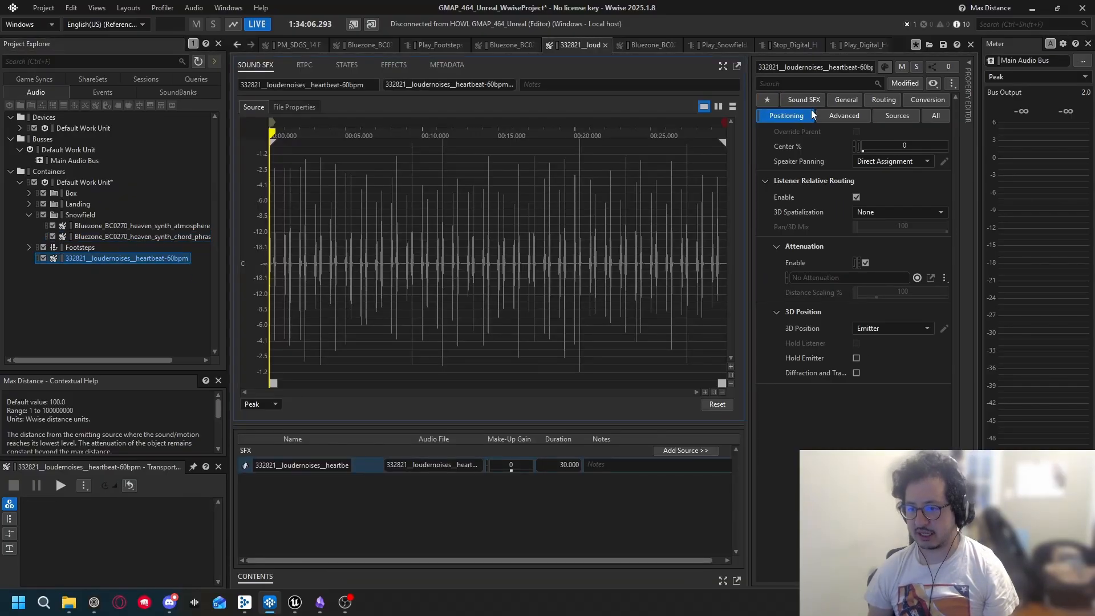
# Step: Display all properties of the heartbeat sound and enable Loop for it
pyautogui.click(935, 116)
pyautogui.scroll(-5, 904, 207)
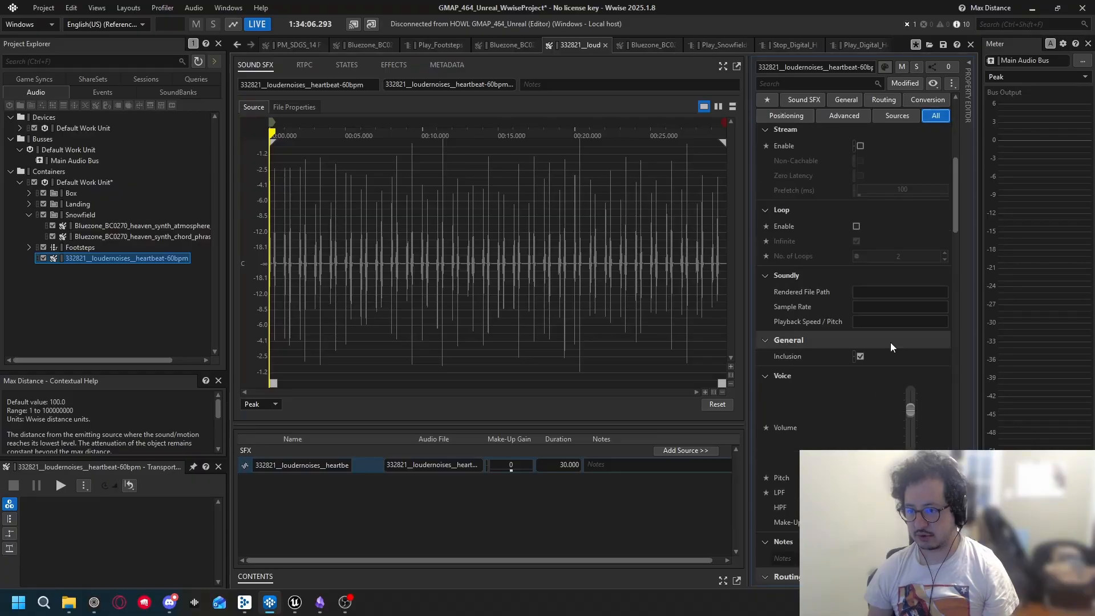
pyautogui.moveTo(953, 216); pyautogui.dragTo(933, 143)
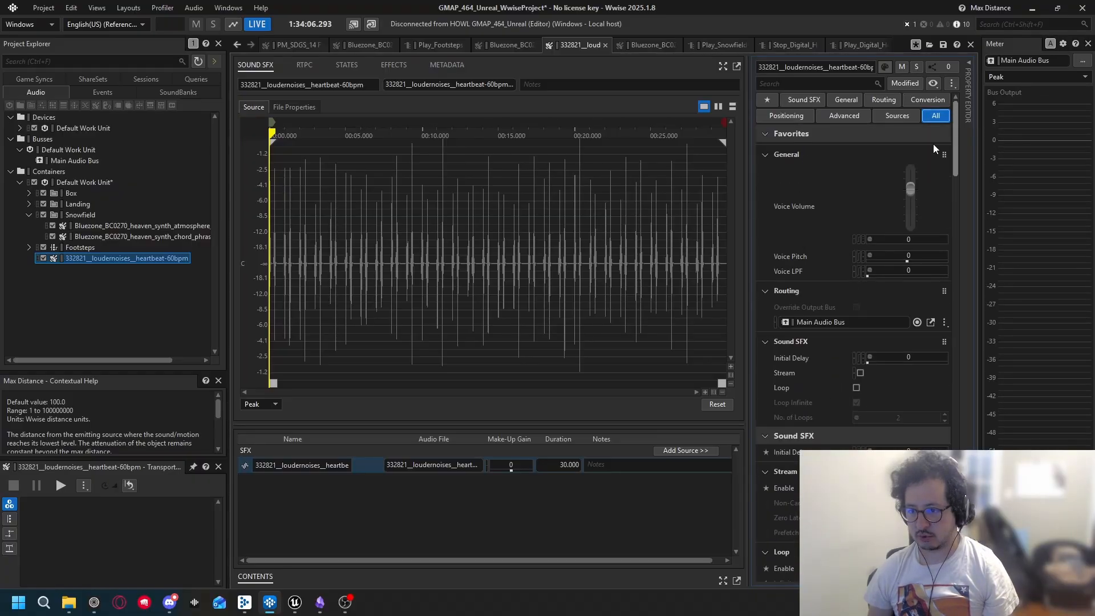
pyautogui.click(856, 388)
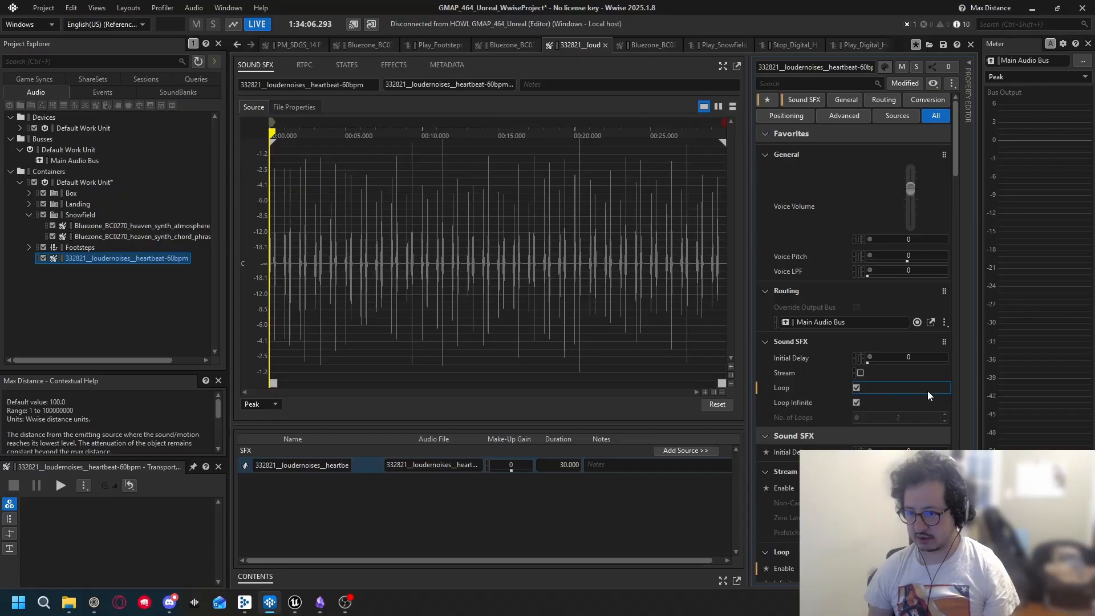
# Step: Play the heartbeat sound from near its end to check how the loop point sounds
pyautogui.press('space')
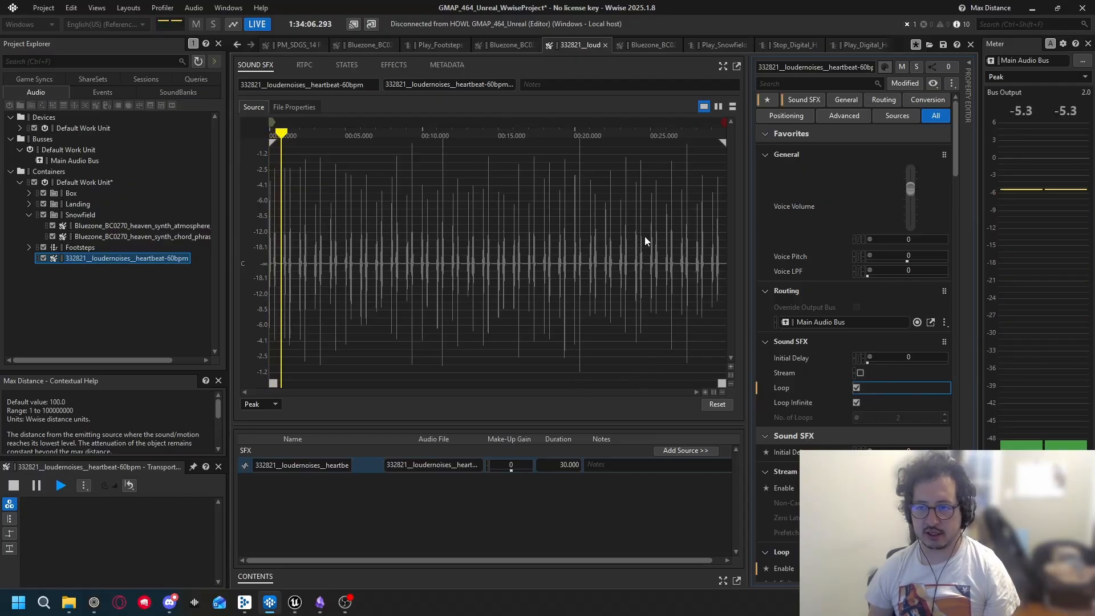
pyautogui.moveTo(301, 132); pyautogui.dragTo(707, 142)
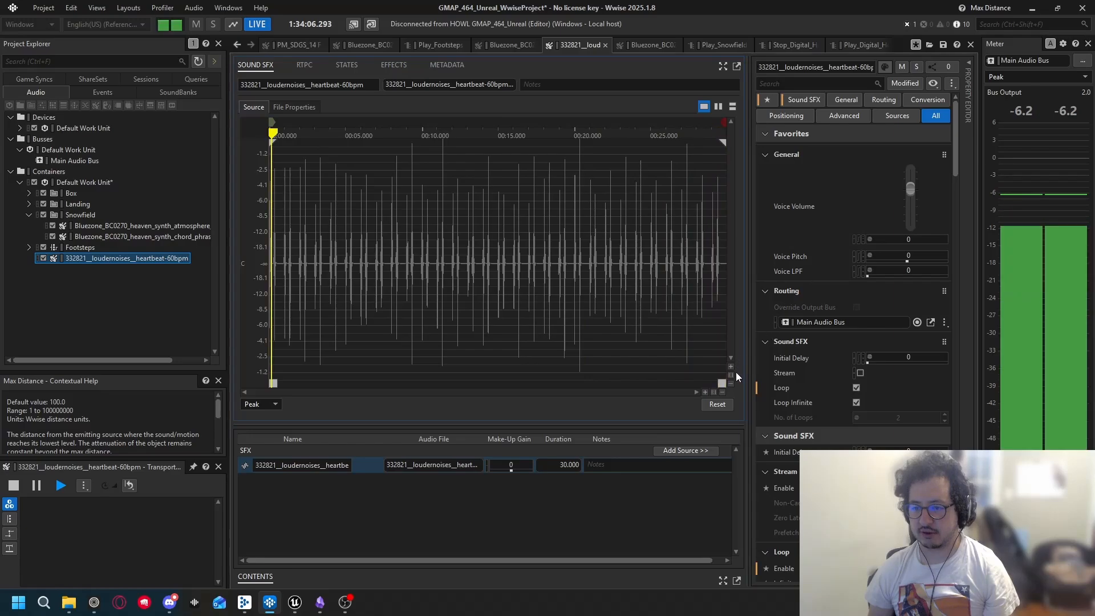
pyautogui.click(710, 130)
pyautogui.press('space')
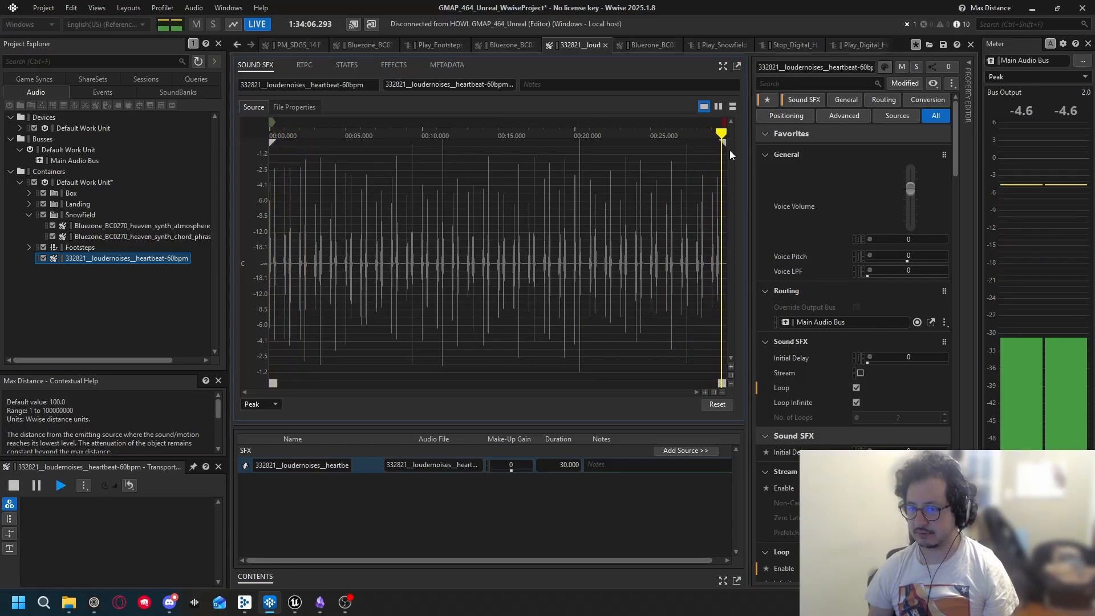
# Step: Set the heartbeat sound's Voice Volume to 4, audition it before and after the change, and save the project
pyautogui.press('space')
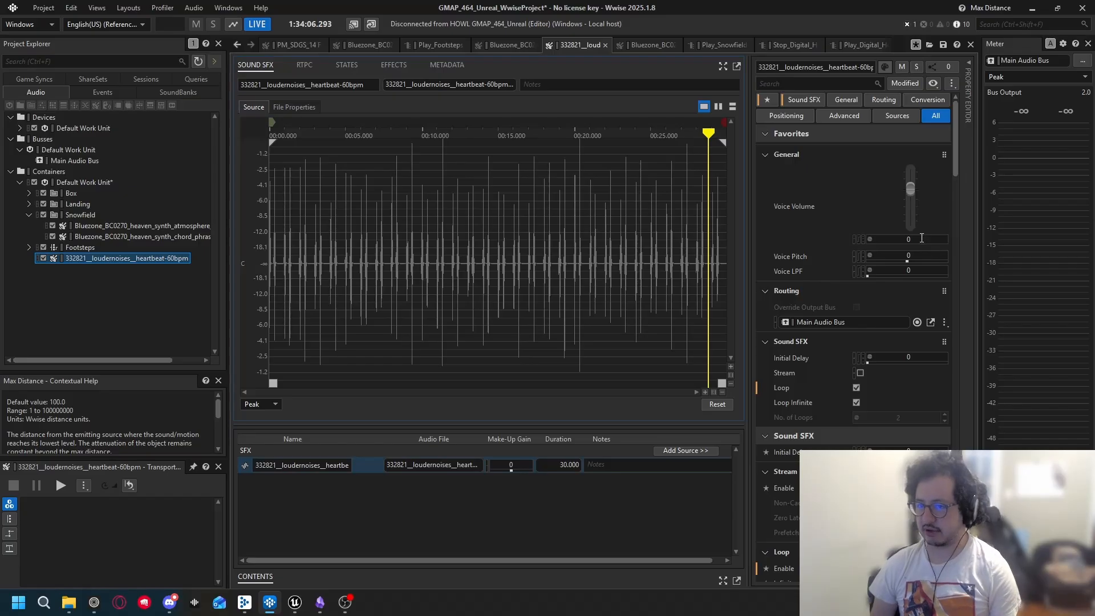
pyautogui.press('space')
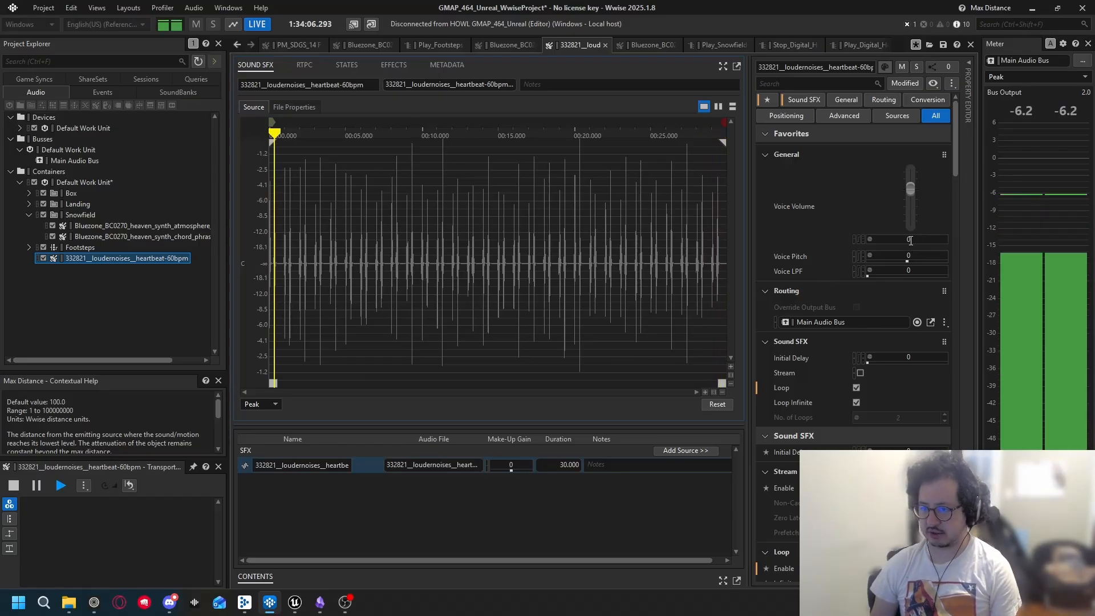
pyautogui.press('space')
pyautogui.doubleClick(910, 240)
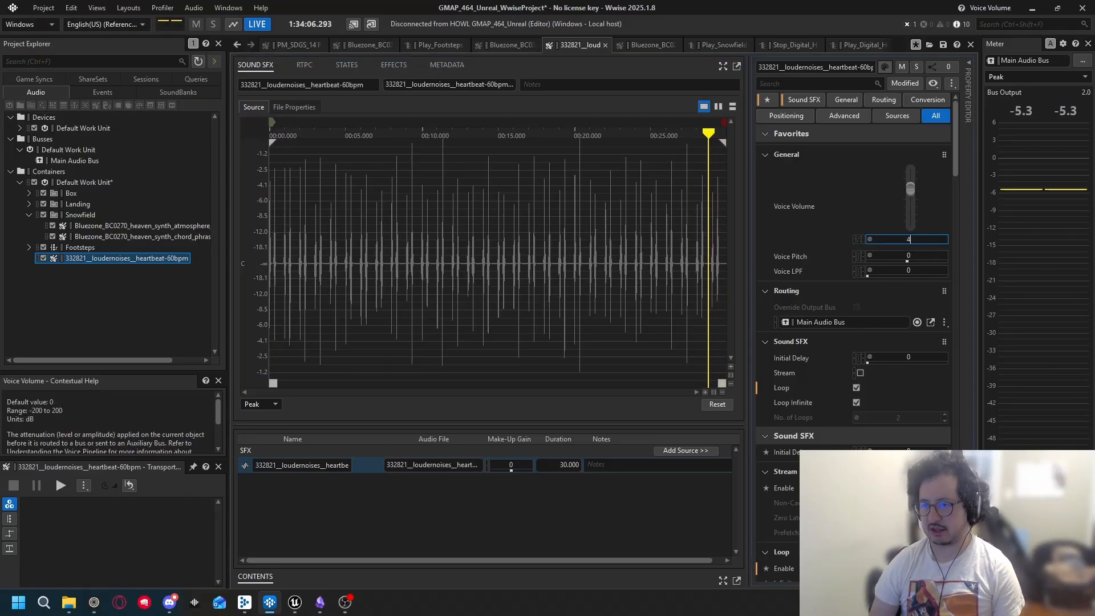
pyautogui.write('4')
pyautogui.press('space')
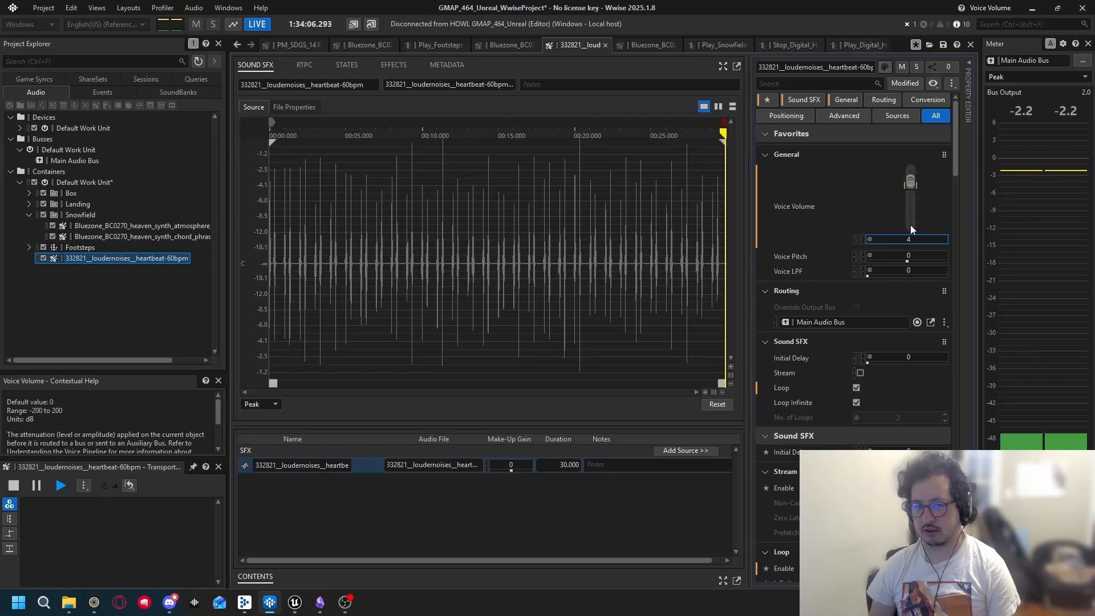
pyautogui.press('space')
pyautogui.hotkey('ctrl', 's')
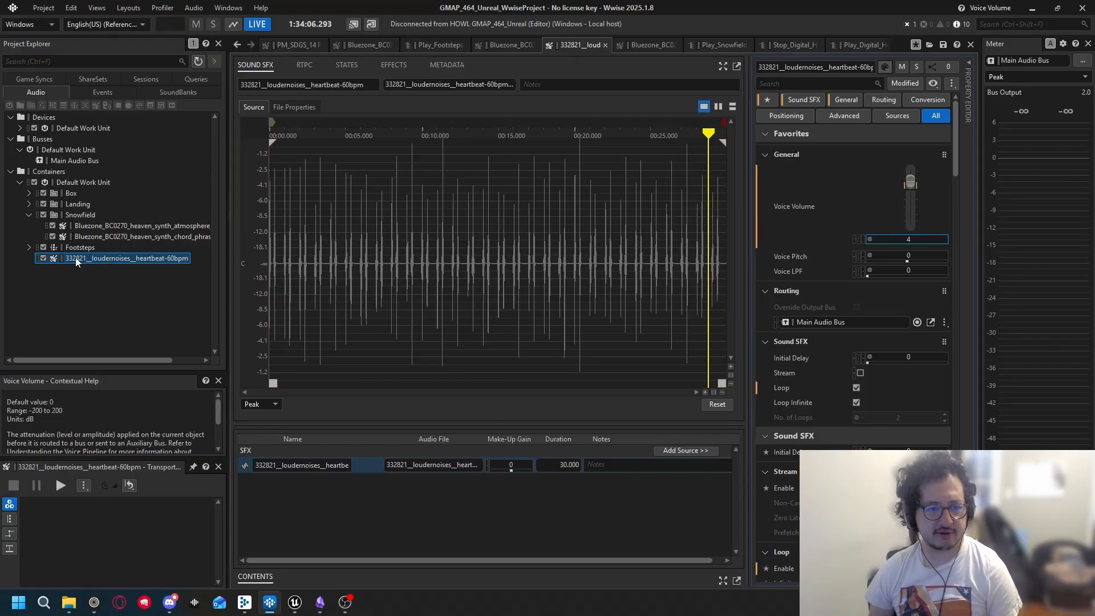
# Step: Create a virtual folder named RTPC Box in the Default Work Unit under Containers
pyautogui.rightClick(67, 182)
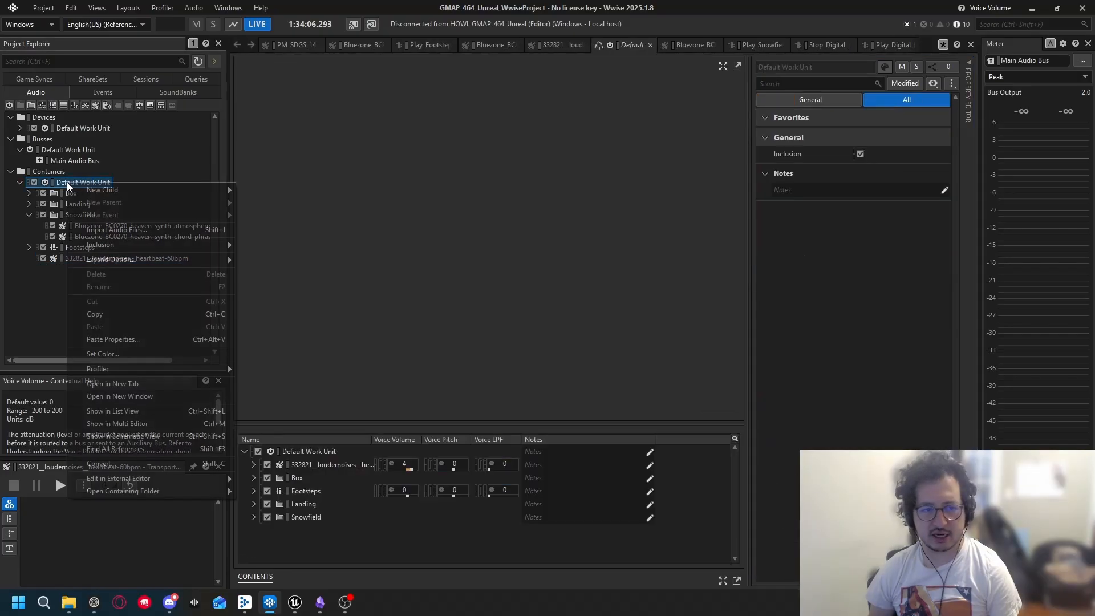
pyautogui.moveTo(114, 190)
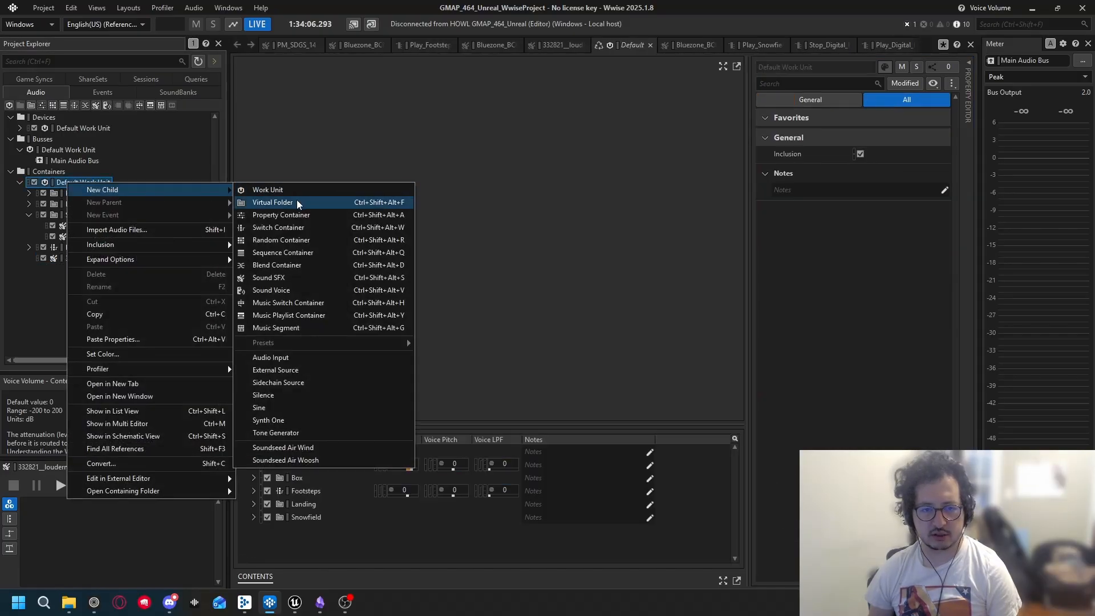
pyautogui.click(297, 200)
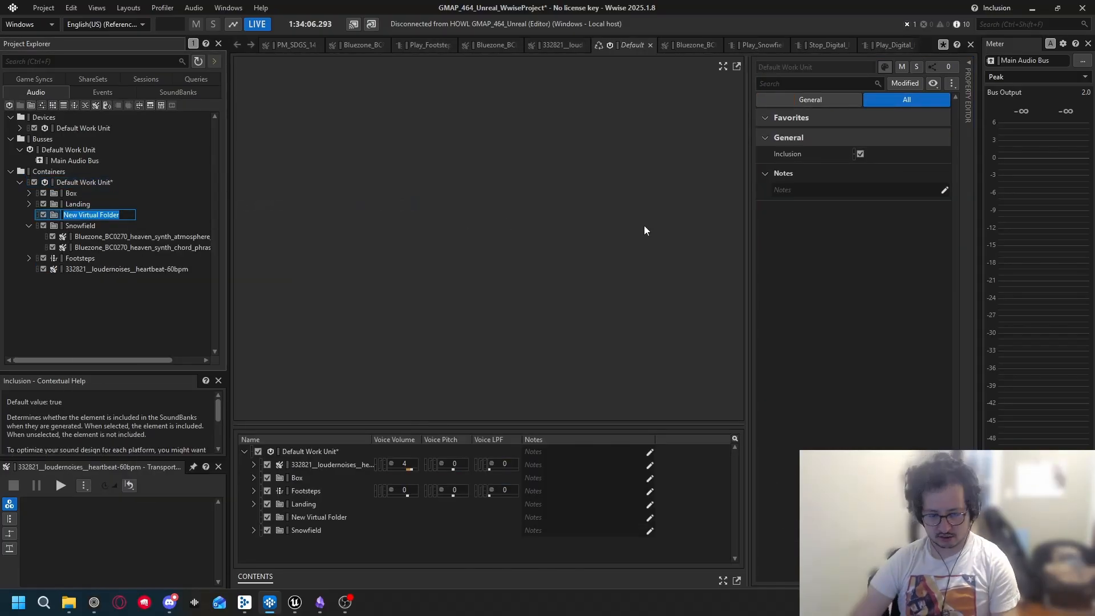
pyautogui.write('RT')
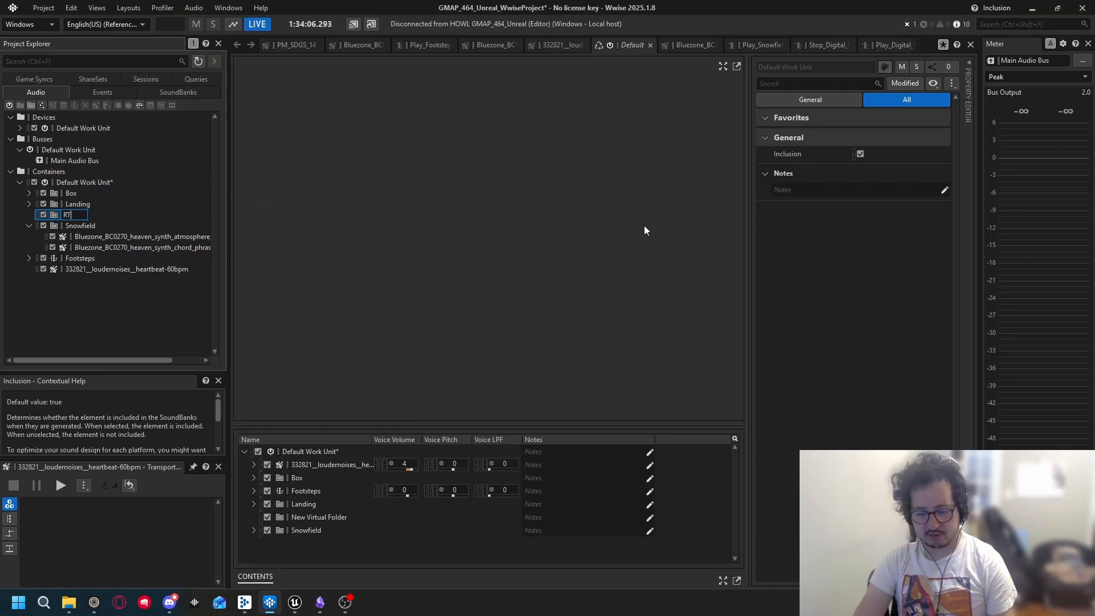
pyautogui.write('PC Box')
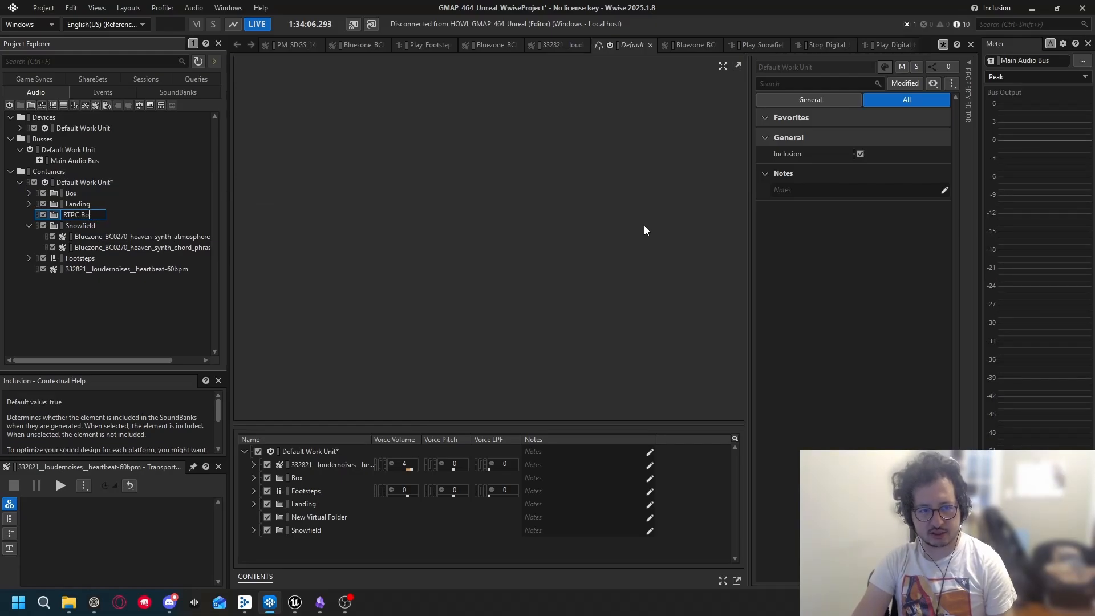
pyautogui.press('Return')
# Step: Move the heartbeat sound into the RTPC Box folder, and expand the folder to select the sound
pyautogui.click(79, 270)
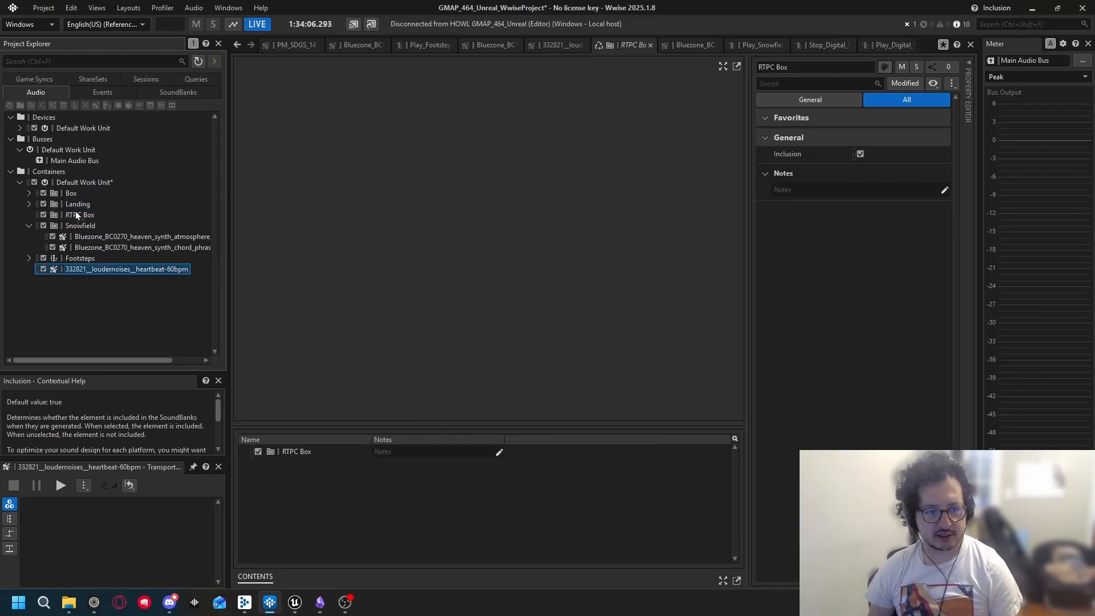
pyautogui.moveTo(80, 217); pyautogui.dragTo(81, 219)
pyautogui.click(78, 215)
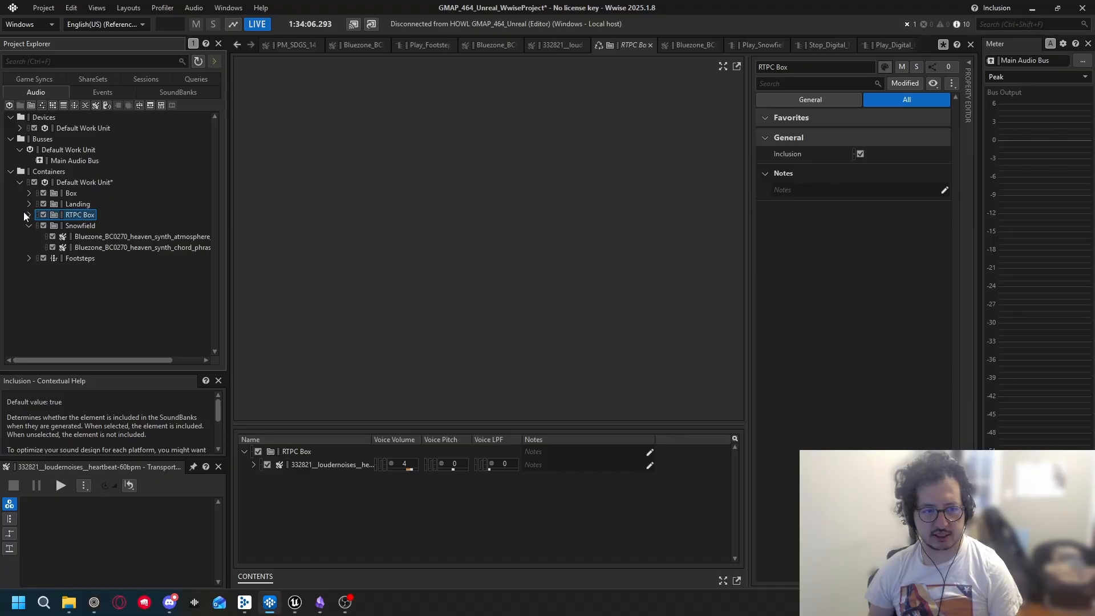
pyautogui.click(29, 214)
pyautogui.click(89, 225)
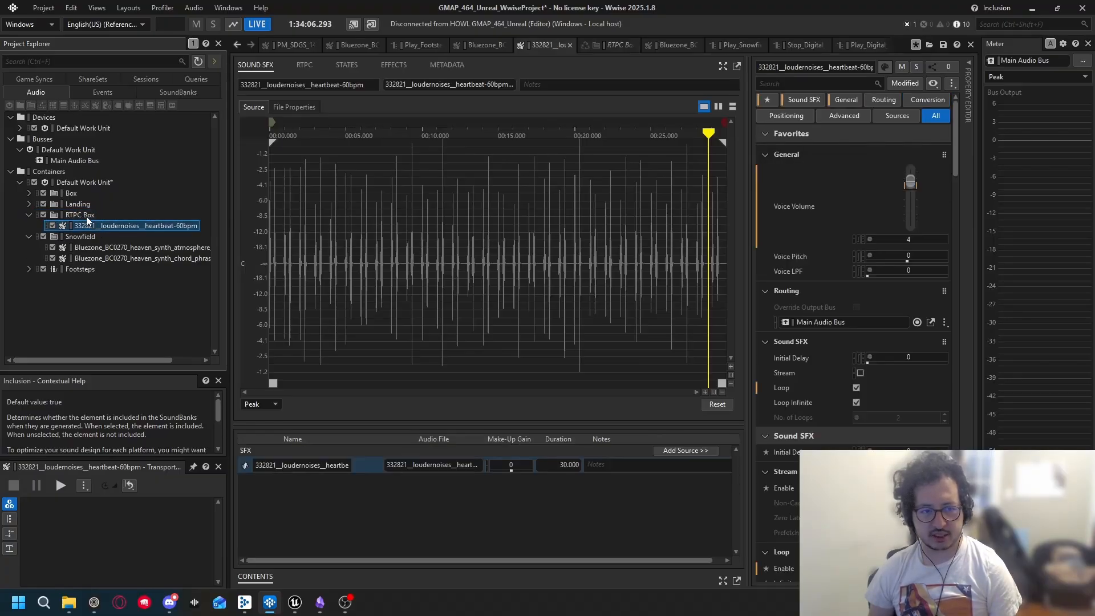
pyautogui.click(87, 216)
pyautogui.click(99, 227)
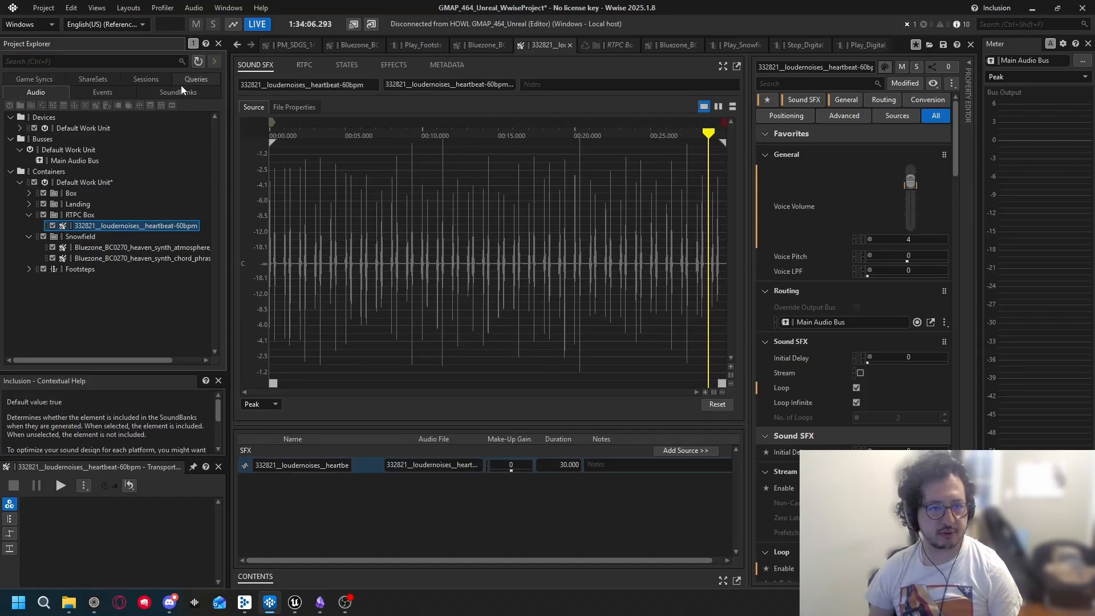
# Step: Show the project's game syncs with the On_Snowfield state group collapsed, and give the Contextual Help pane more height
pyautogui.click(49, 80)
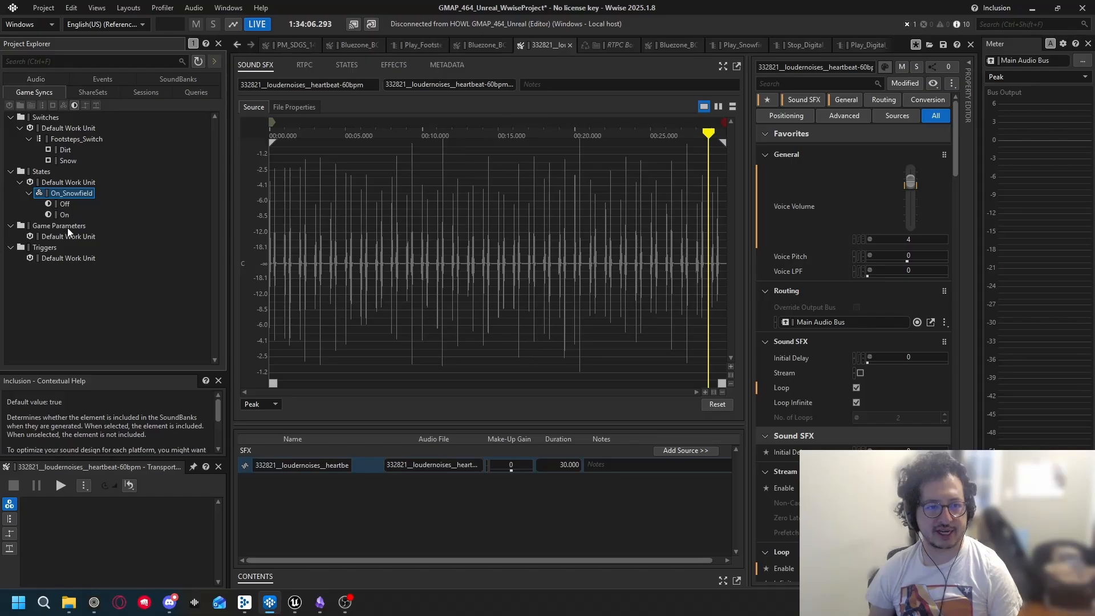
pyautogui.click(30, 192)
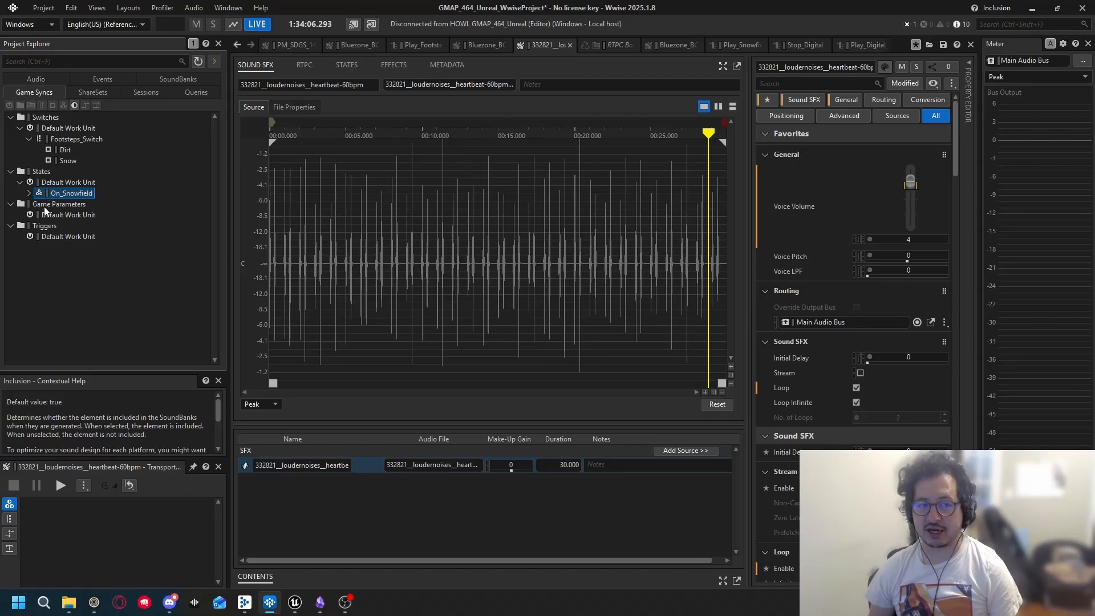
pyautogui.click(62, 211)
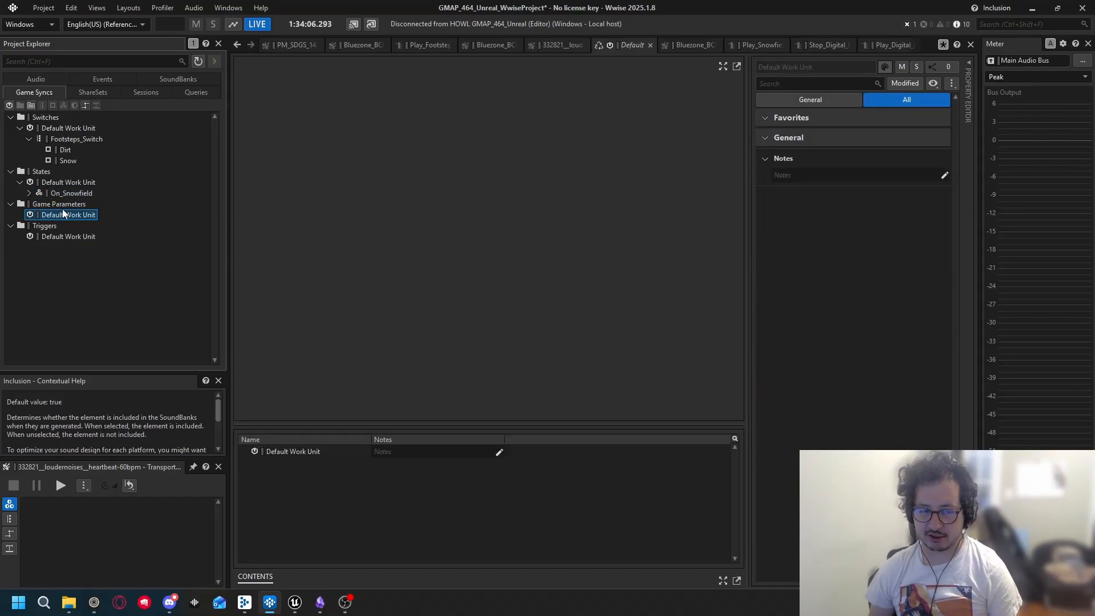
pyautogui.click(63, 207)
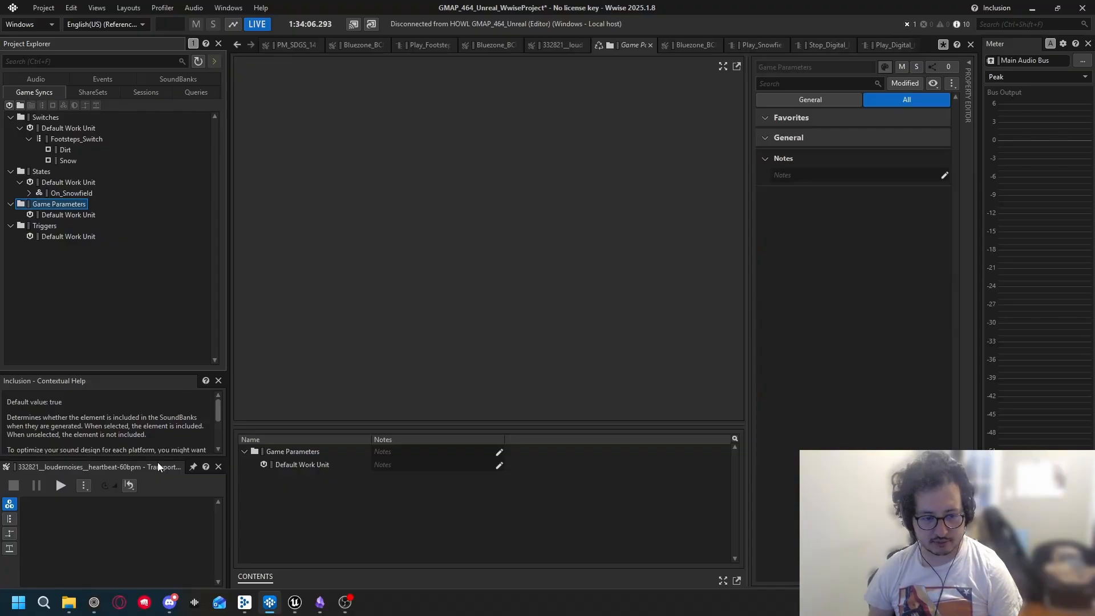
pyautogui.moveTo(158, 463); pyautogui.dragTo(165, 504)
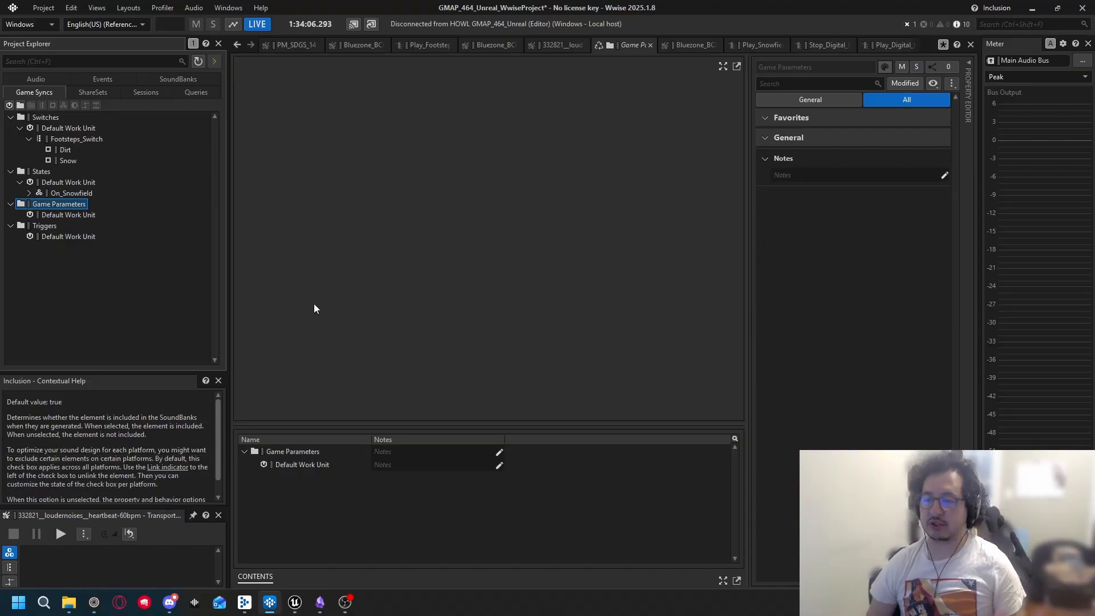
# Step: Create a game parameter named Speed in the Game Parameters Default Work Unit, and review its built-in binding options, keeping None
pyautogui.rightClick(61, 214)
pyautogui.moveTo(115, 222)
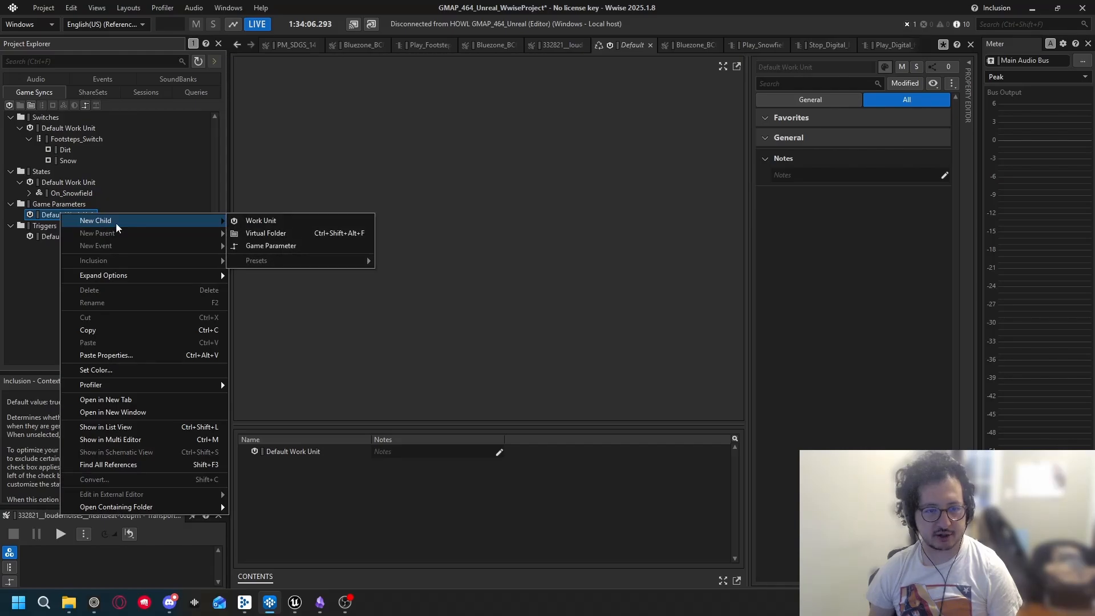
pyautogui.click(285, 246)
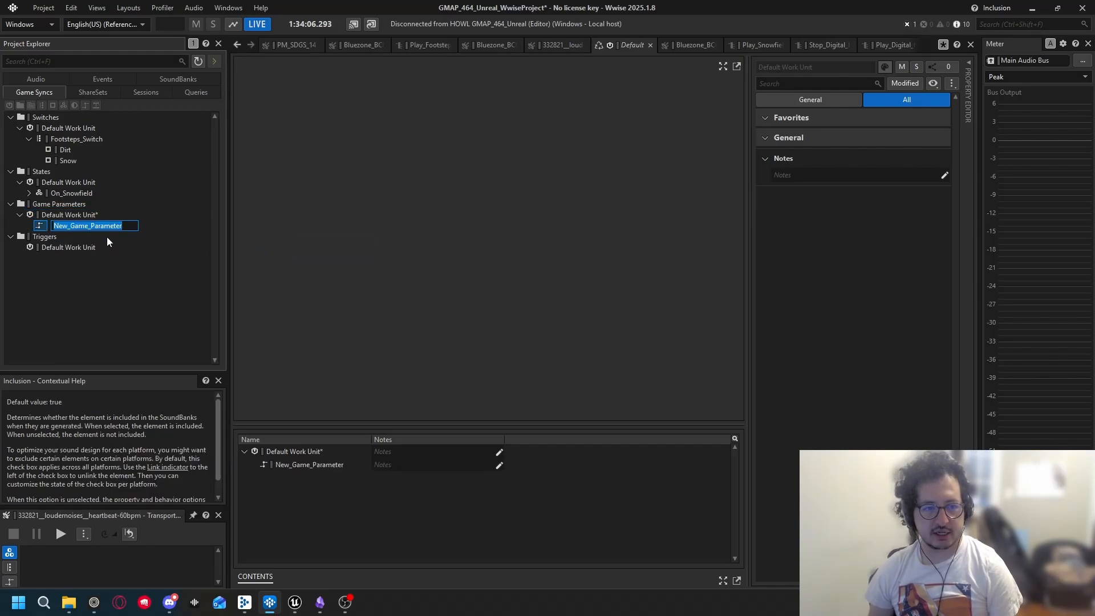
pyautogui.write('Spped')
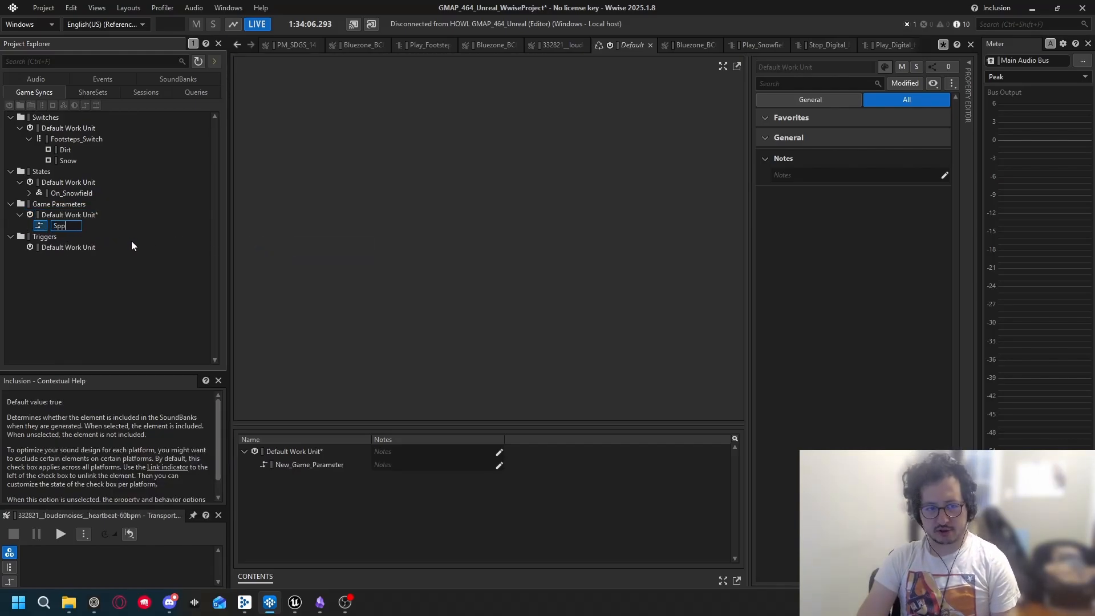
pyautogui.press('Return')
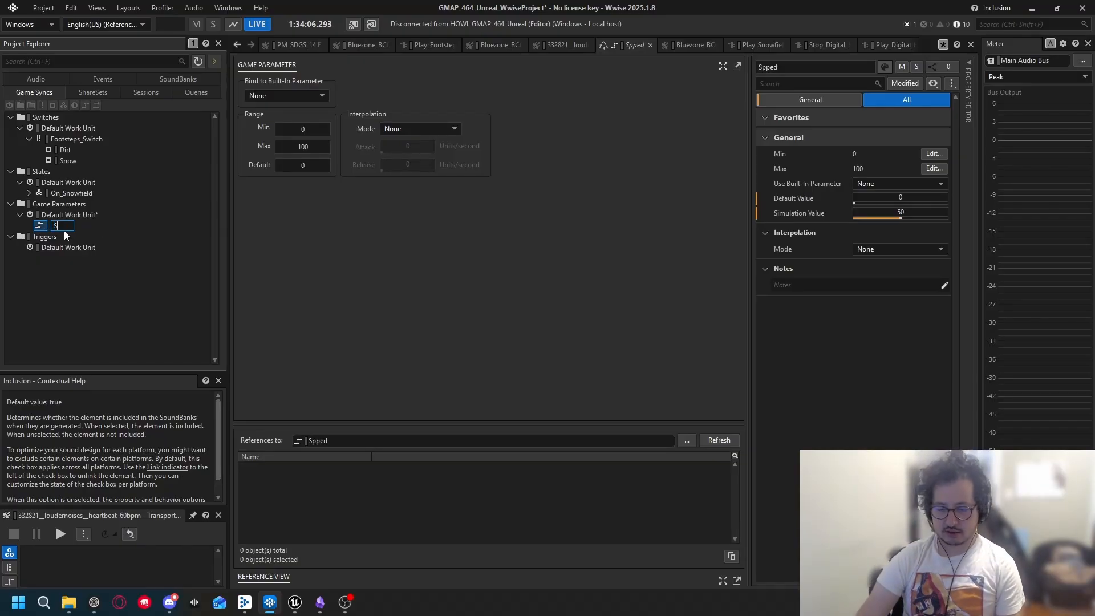
pyautogui.press('Return')
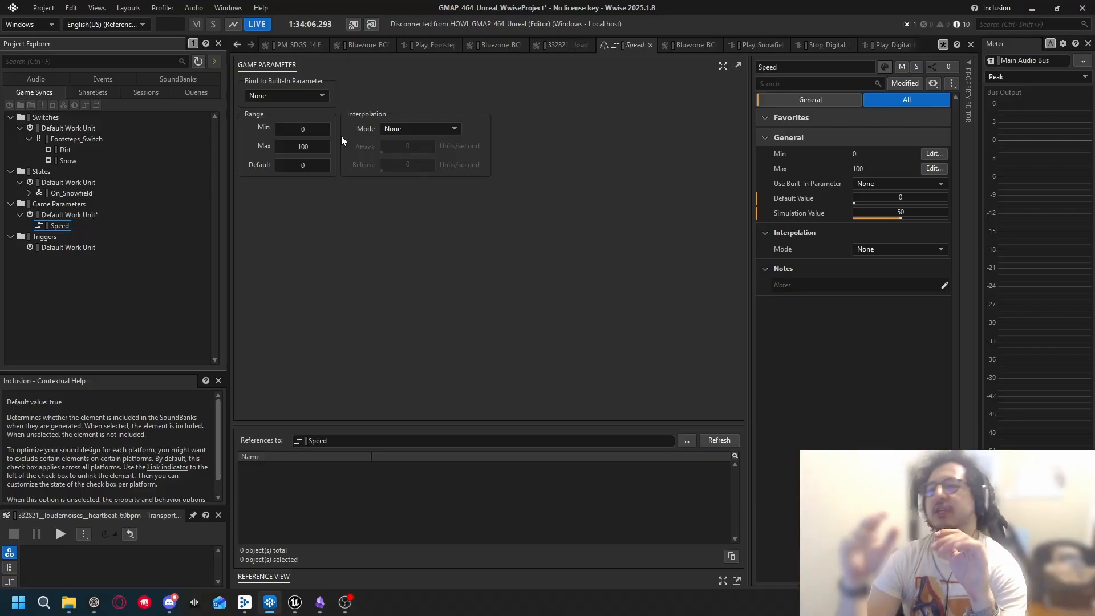
pyautogui.click(300, 98)
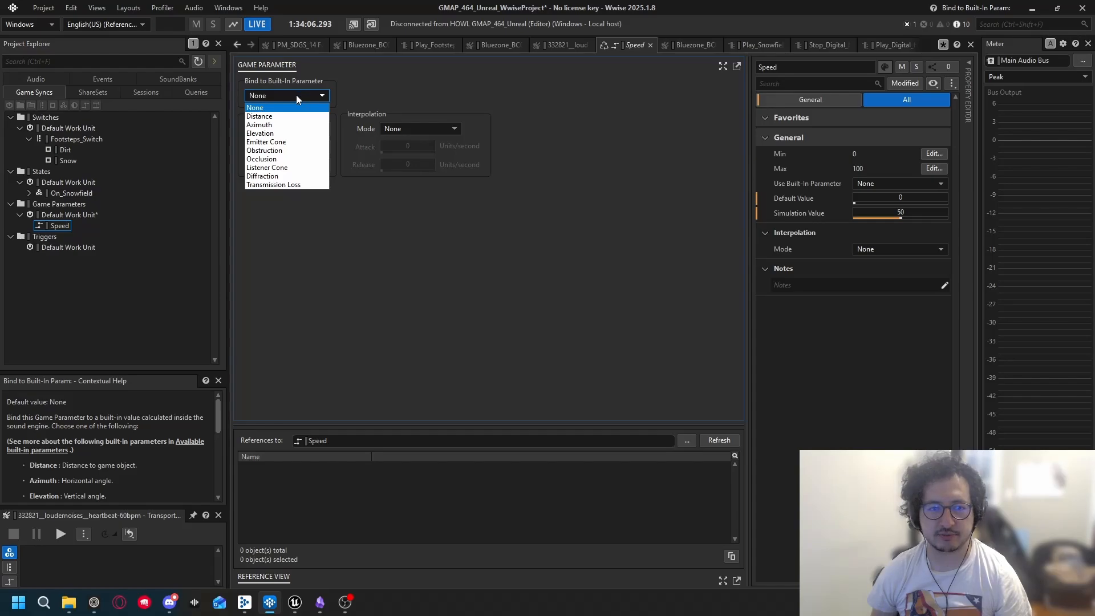
pyautogui.click(296, 95)
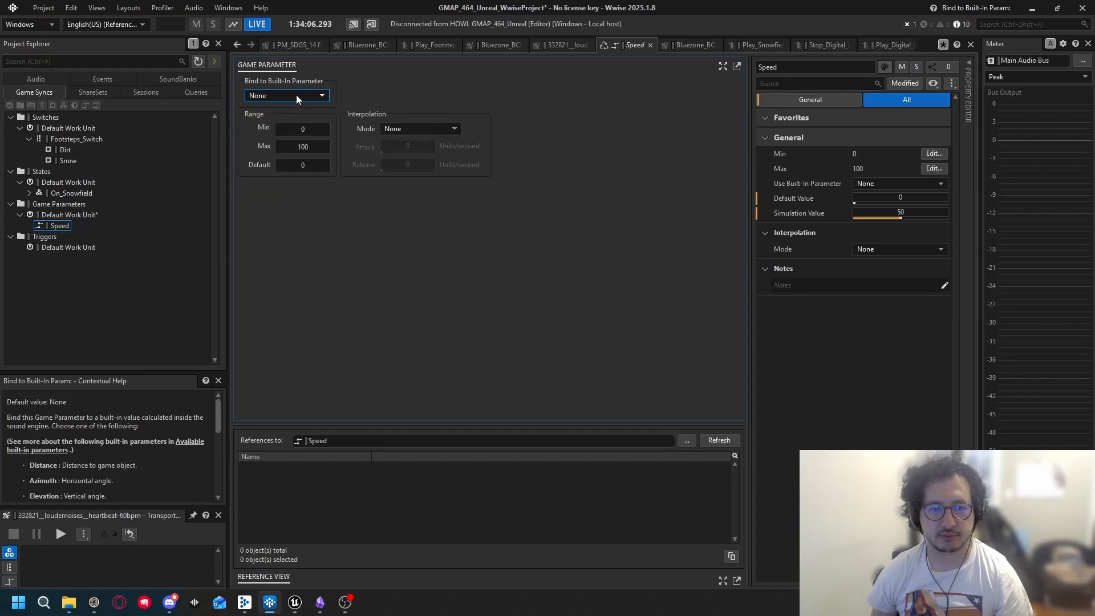
# Step: Add an RTPC to the heartbeat sound that drives Voice Pitch with the Speed game parameter
pyautogui.click(42, 80)
pyautogui.click(105, 228)
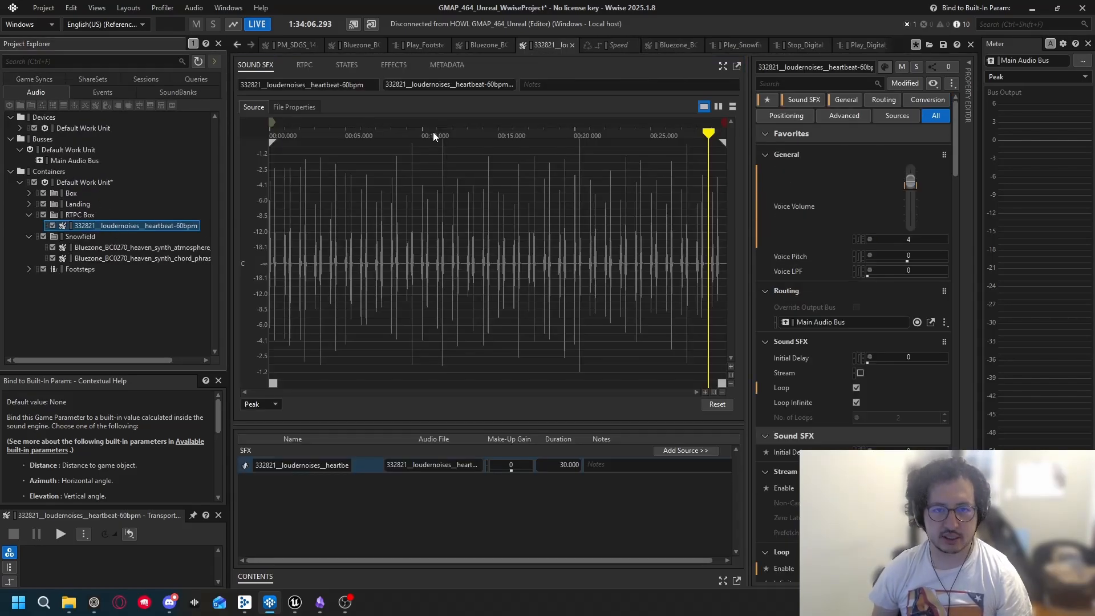
pyautogui.click(301, 65)
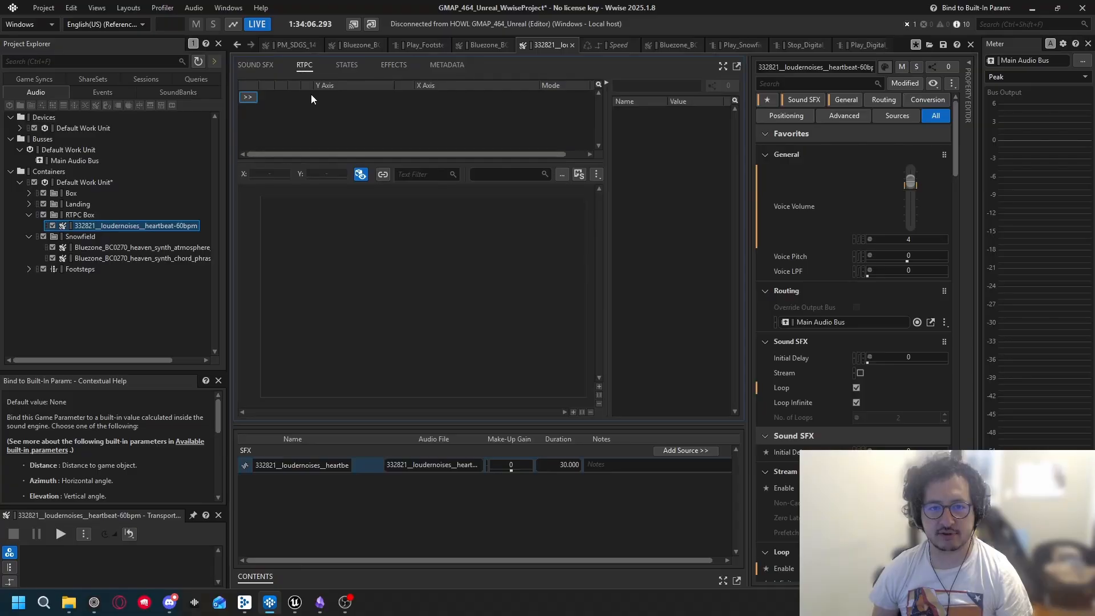
pyautogui.click(247, 97)
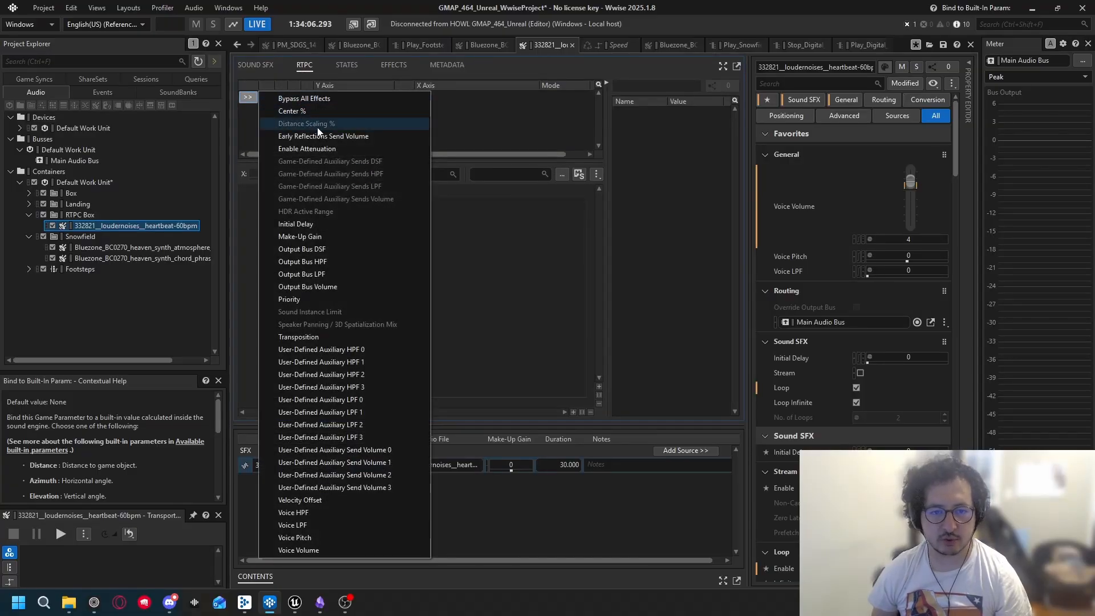
pyautogui.click(319, 540)
pyautogui.click(407, 97)
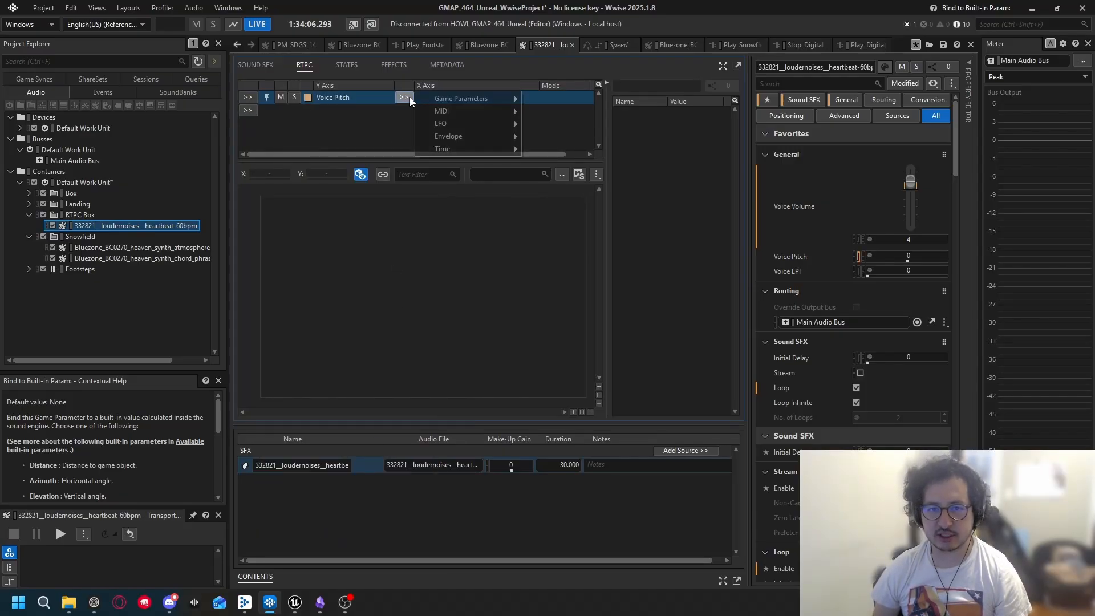
pyautogui.moveTo(456, 98)
pyautogui.click(549, 126)
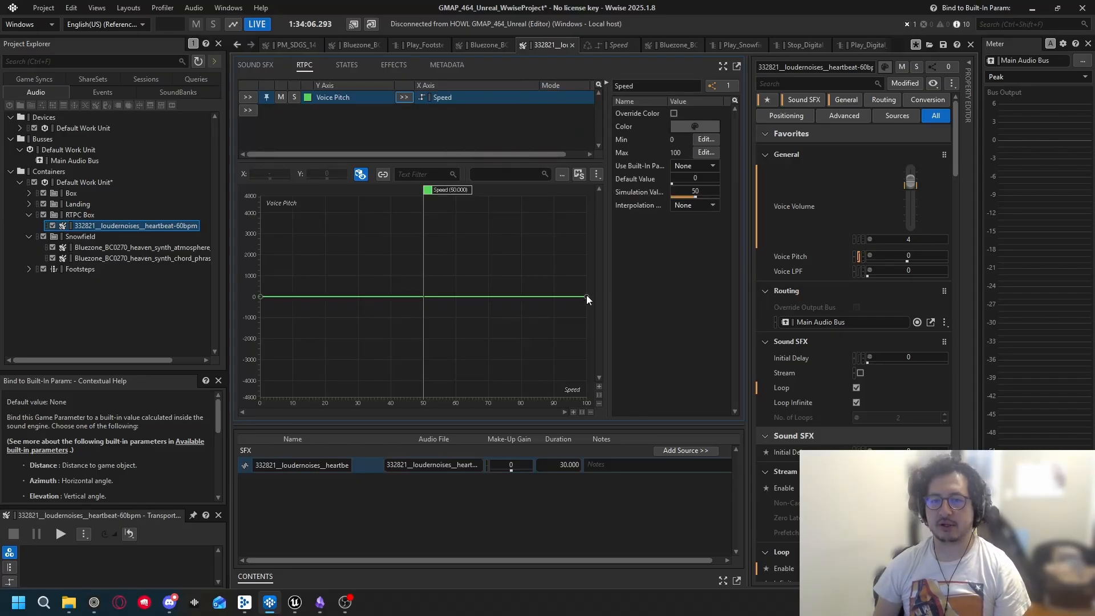
# Step: While the heartbeat plays, raise the Voice Pitch curve's end point to about 1849 and set the Speed simulation value to 100
pyautogui.moveTo(422, 193)
pyautogui.mouseDown()
pyautogui.moveTo(261, 194)
pyautogui.moveTo(587, 192)
pyautogui.moveTo(315, 193)
pyautogui.mouseUp()
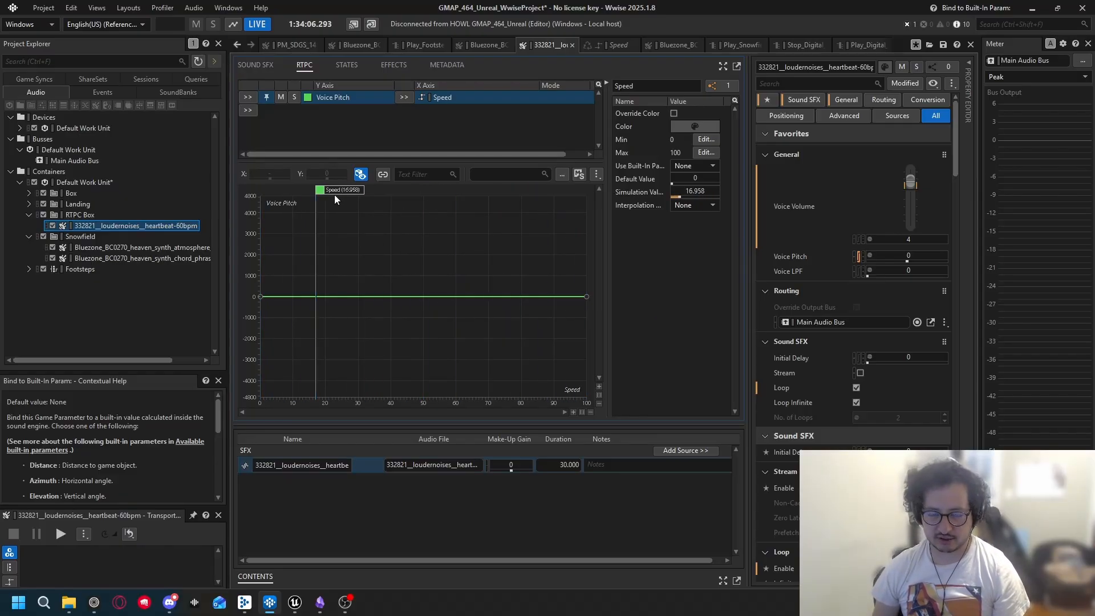
pyautogui.press('space')
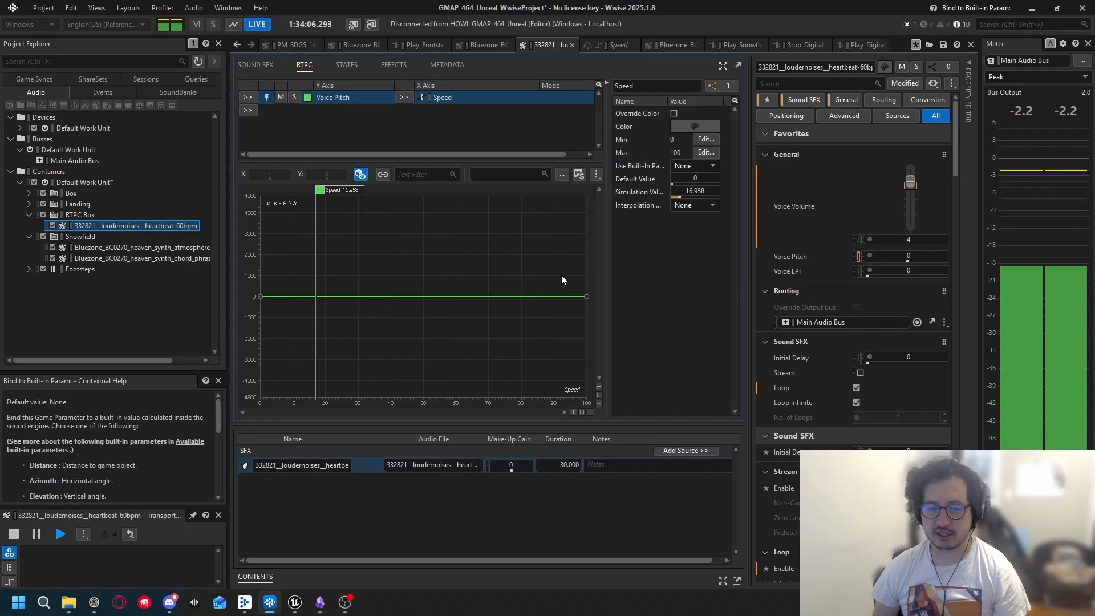
pyautogui.moveTo(586, 297); pyautogui.dragTo(587, 260)
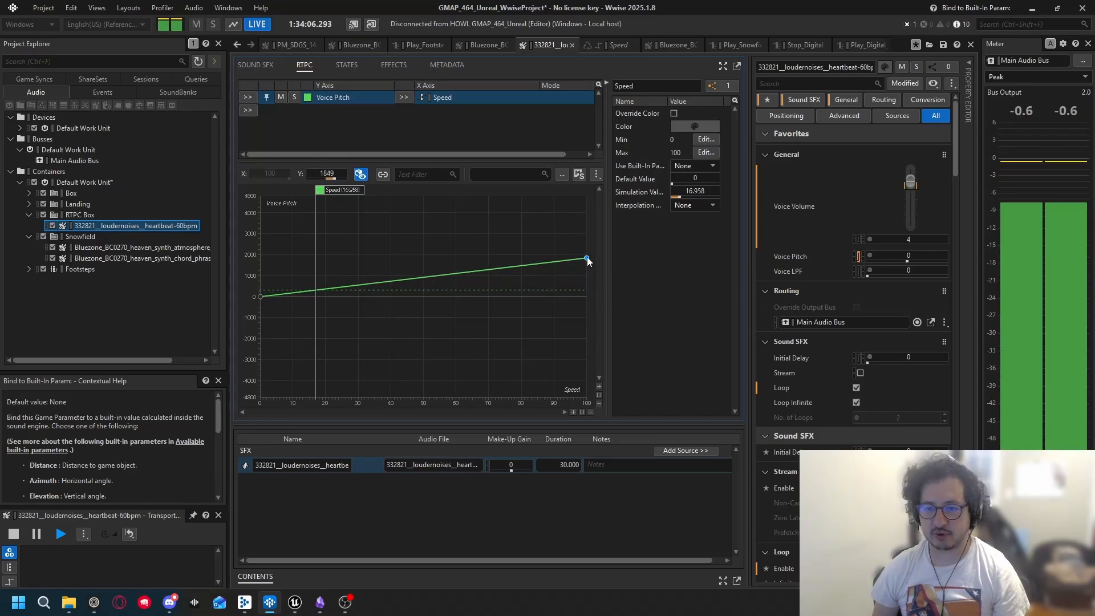
pyautogui.moveTo(323, 195)
pyautogui.mouseDown()
pyautogui.moveTo(570, 203)
pyautogui.moveTo(591, 214)
pyautogui.mouseUp()
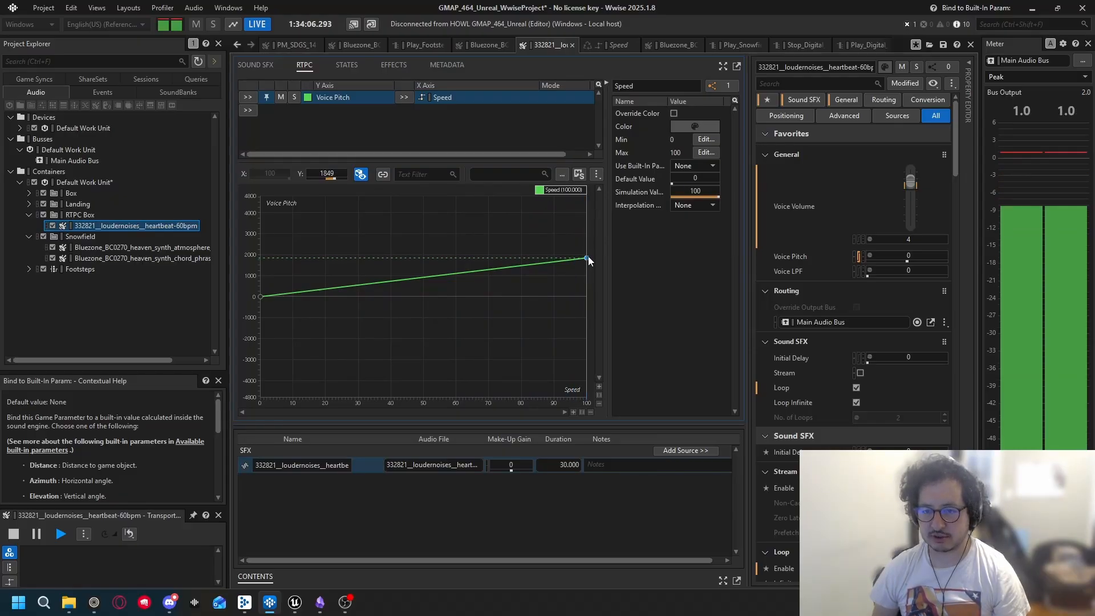
# Step: Lower the end point of the heartbeat's Voice Pitch curve to 1500
pyautogui.moveTo(589, 258)
pyautogui.mouseDown()
pyautogui.moveTo(591, 274)
pyautogui.moveTo(593, 264)
pyautogui.mouseUp()
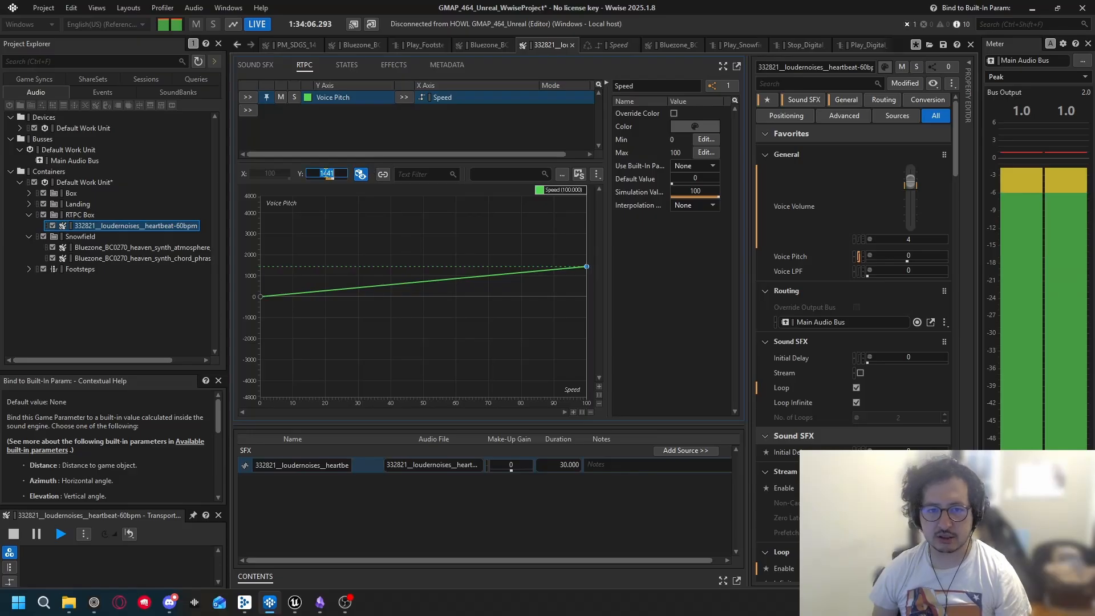
pyautogui.write('00')
pyautogui.press('Return')
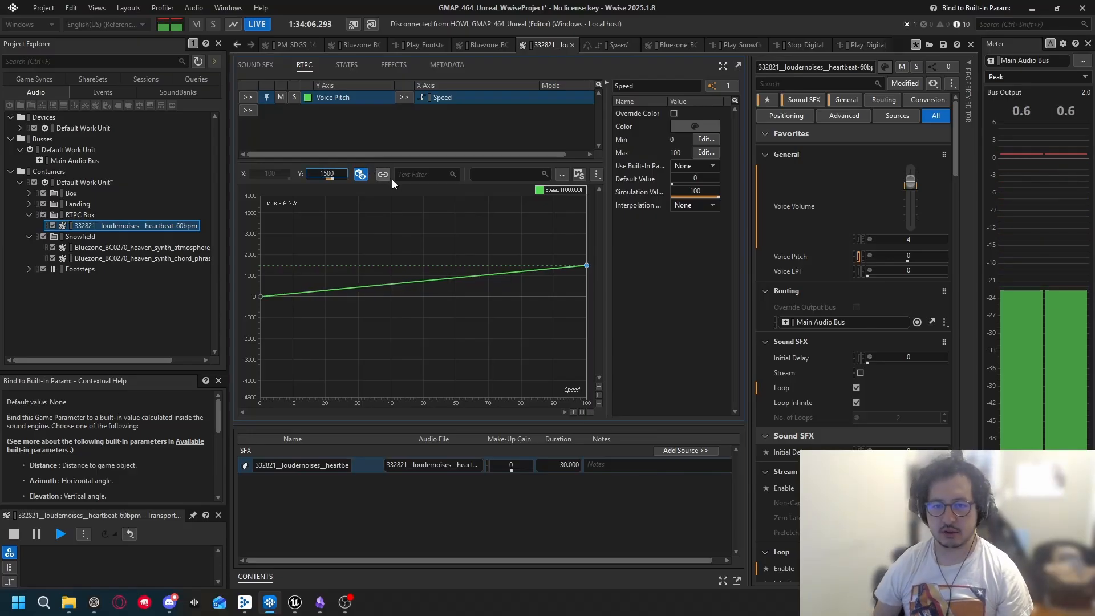
# Step: Audition the heartbeat by sweeping the Speed cursor on the RTPC graph to 0 and back to 100, and stop playback
pyautogui.moveTo(582, 186); pyautogui.dragTo(260, 188)
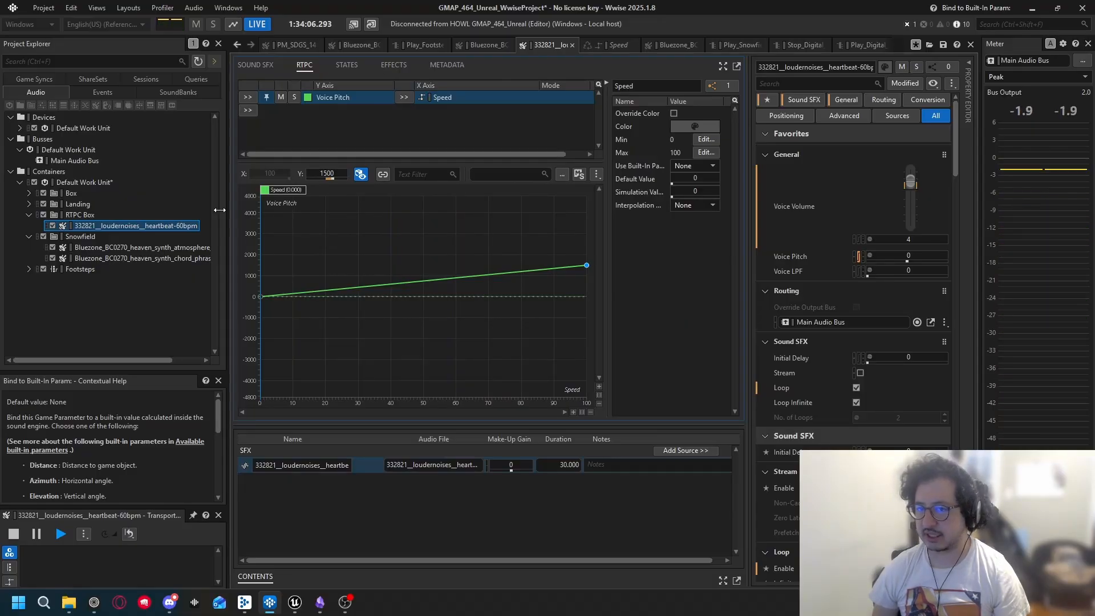
pyautogui.moveTo(261, 215); pyautogui.dragTo(237, 231)
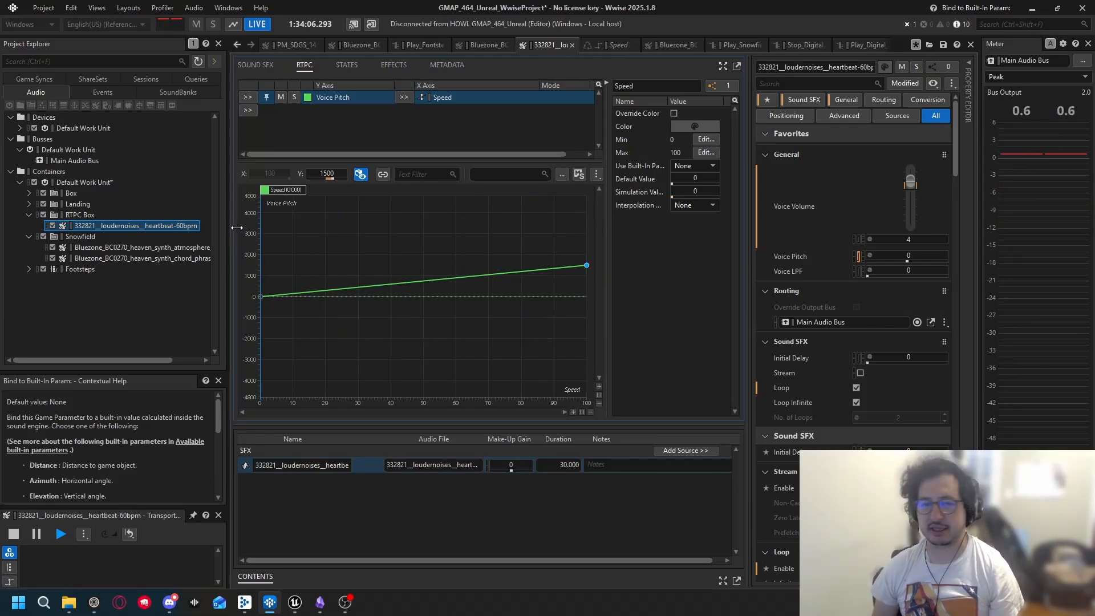
pyautogui.moveTo(237, 227); pyautogui.dragTo(603, 217)
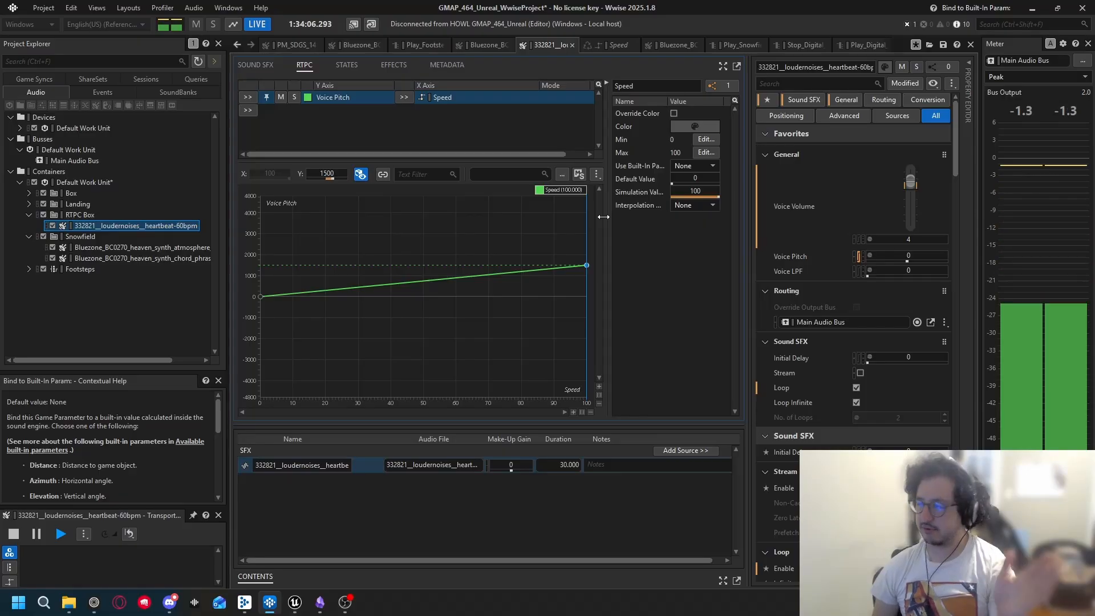
pyautogui.press('space')
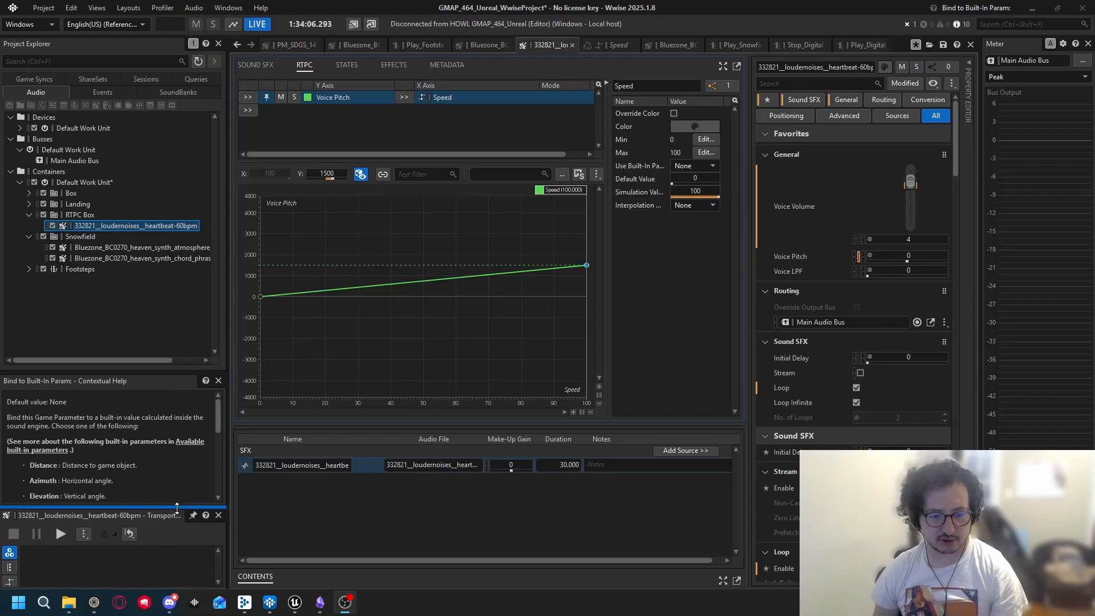
# Step: Enlarge the Transport Control, show its game parameters, and lower Speed to 0 there while the heartbeat plays
pyautogui.moveTo(174, 507); pyautogui.dragTo(108, 475)
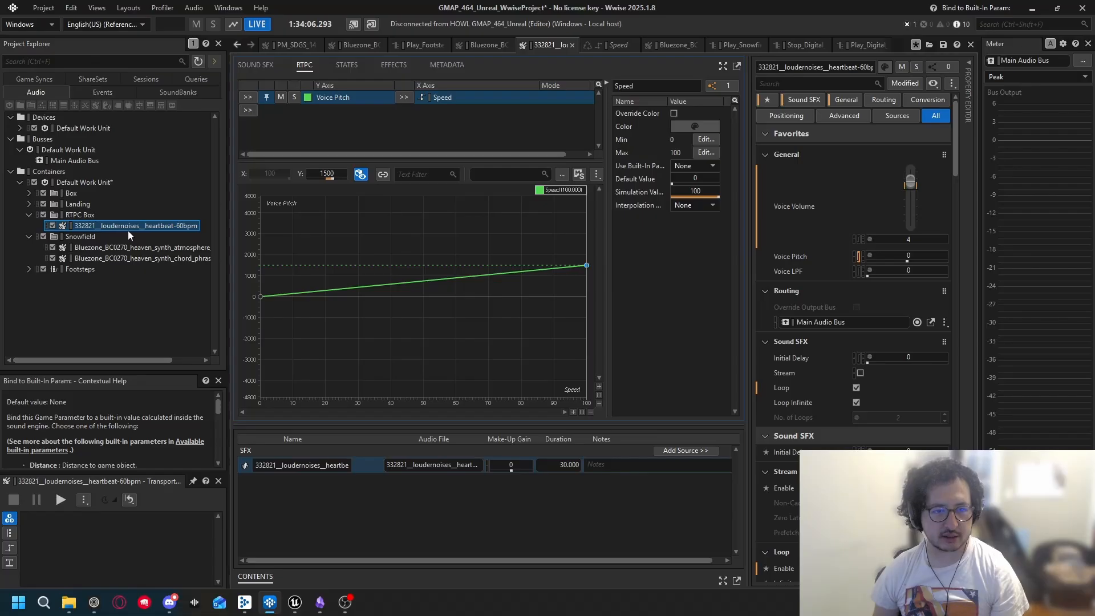
pyautogui.press('space')
pyautogui.click(9, 547)
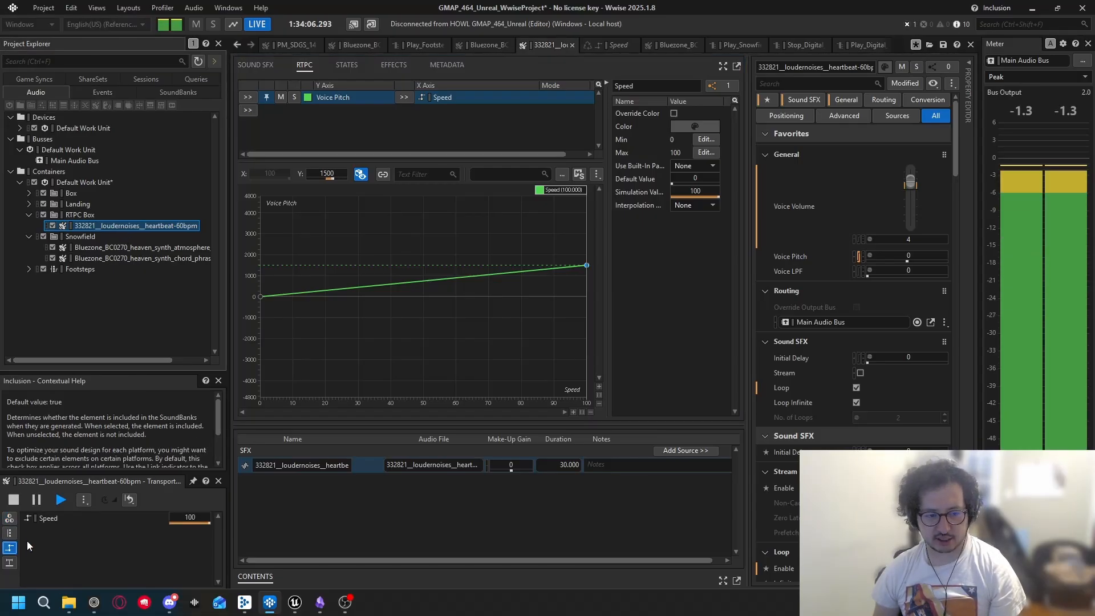
pyautogui.click(200, 521)
pyautogui.write('1')
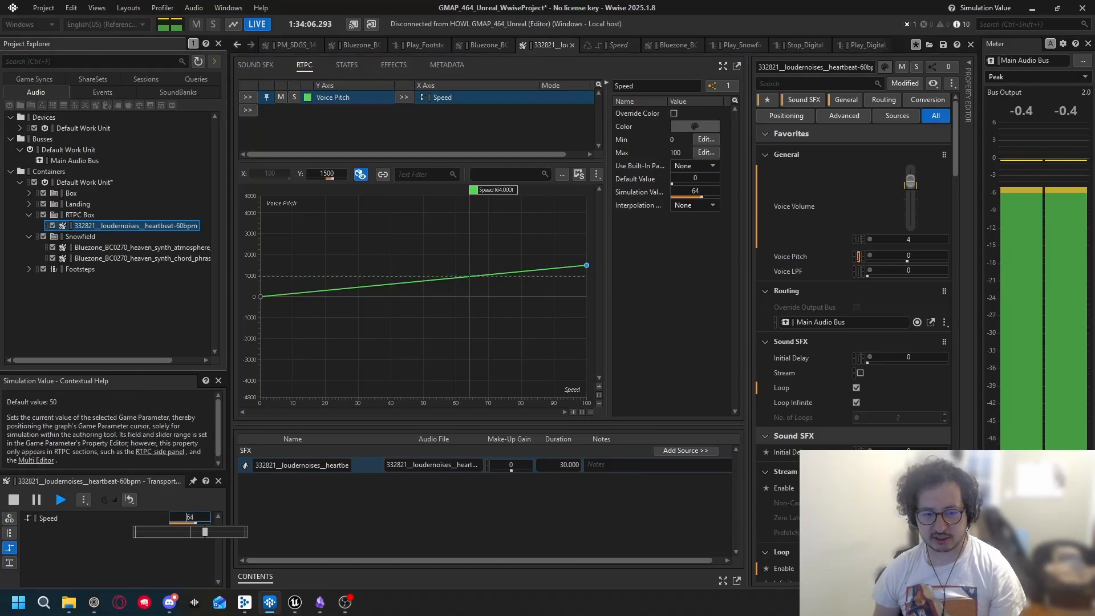
pyautogui.moveTo(136, 532)
pyautogui.mouseDown()
pyautogui.moveTo(245, 532)
pyautogui.moveTo(135, 531)
pyautogui.mouseUp()
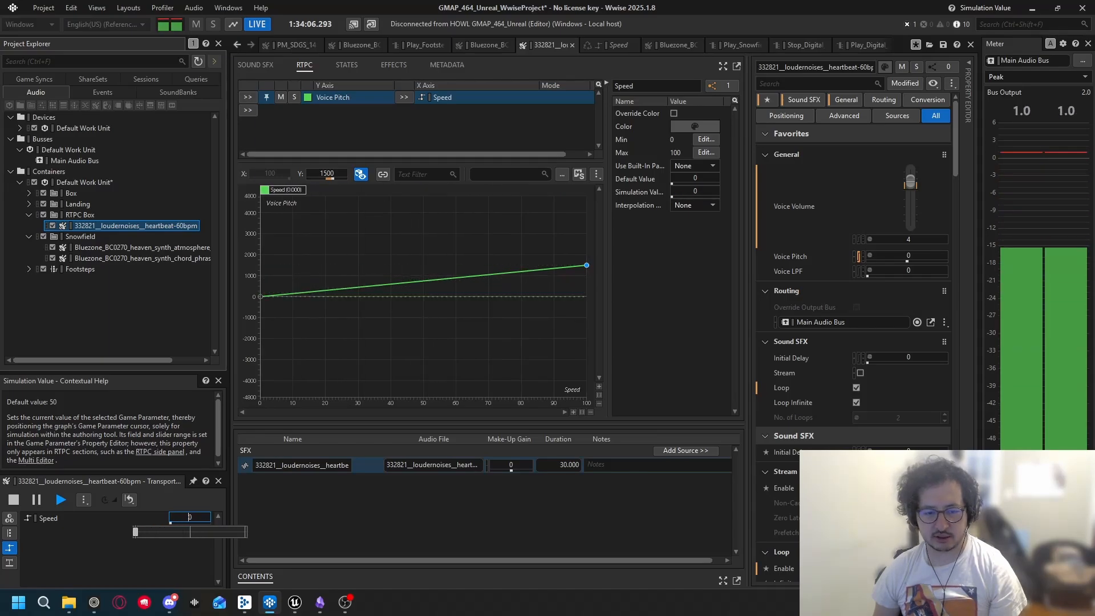
pyautogui.press('space')
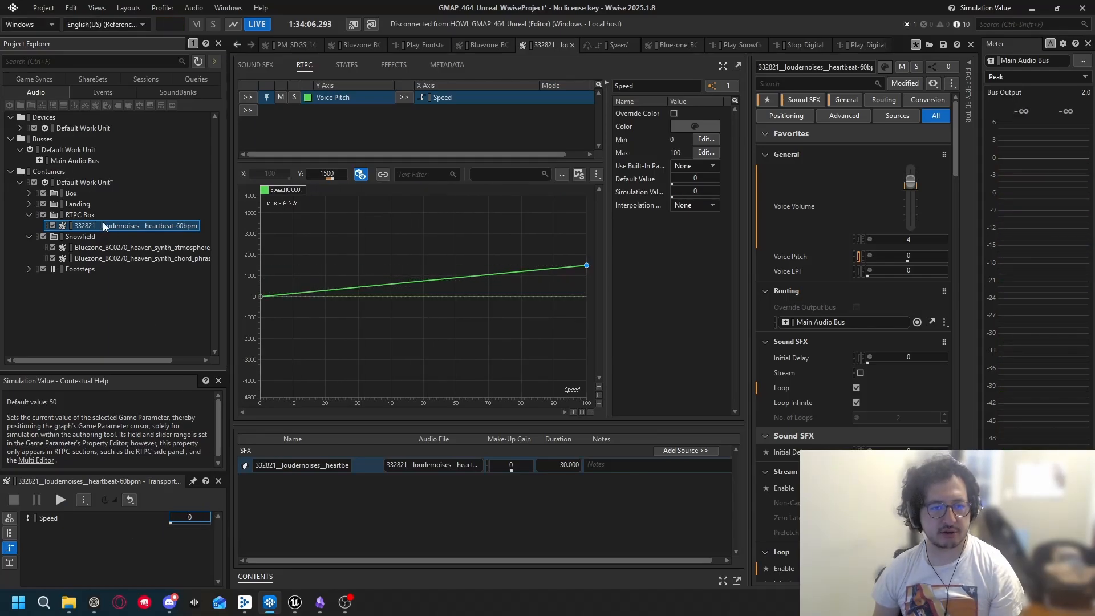
# Step: Create a Play event for the heartbeat sound and rename it Play_Heartbeat
pyautogui.rightClick(103, 224)
pyautogui.moveTo(172, 255)
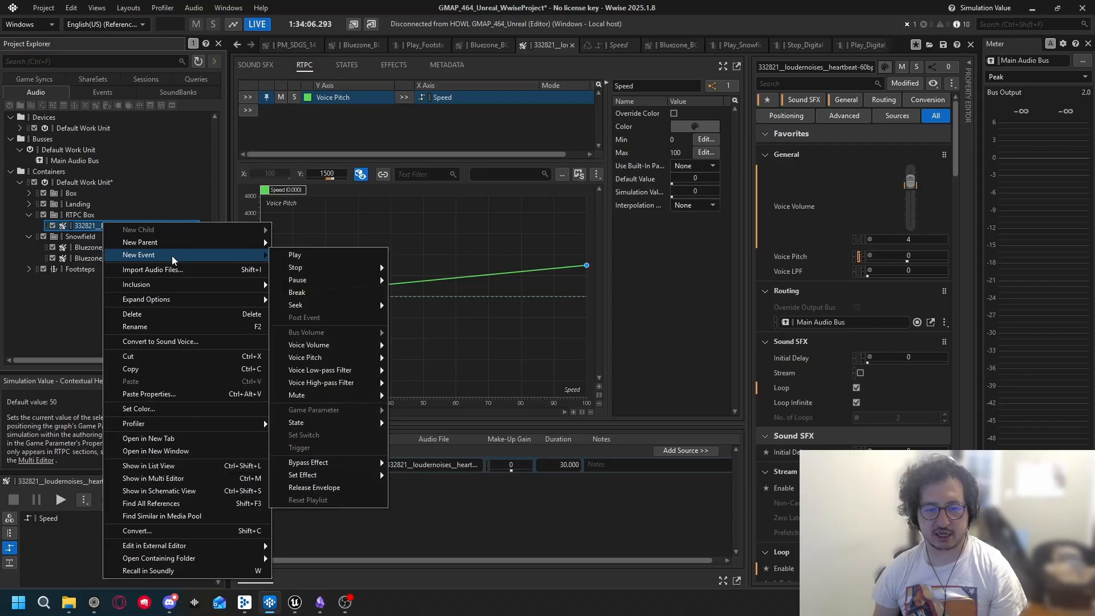
pyautogui.click(296, 255)
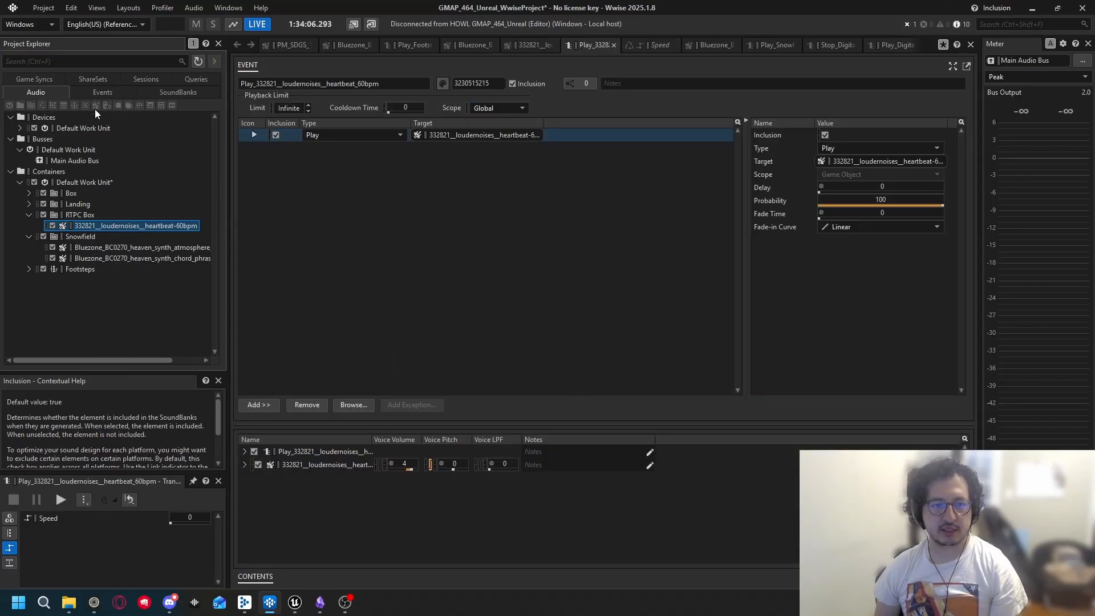
pyautogui.click(105, 92)
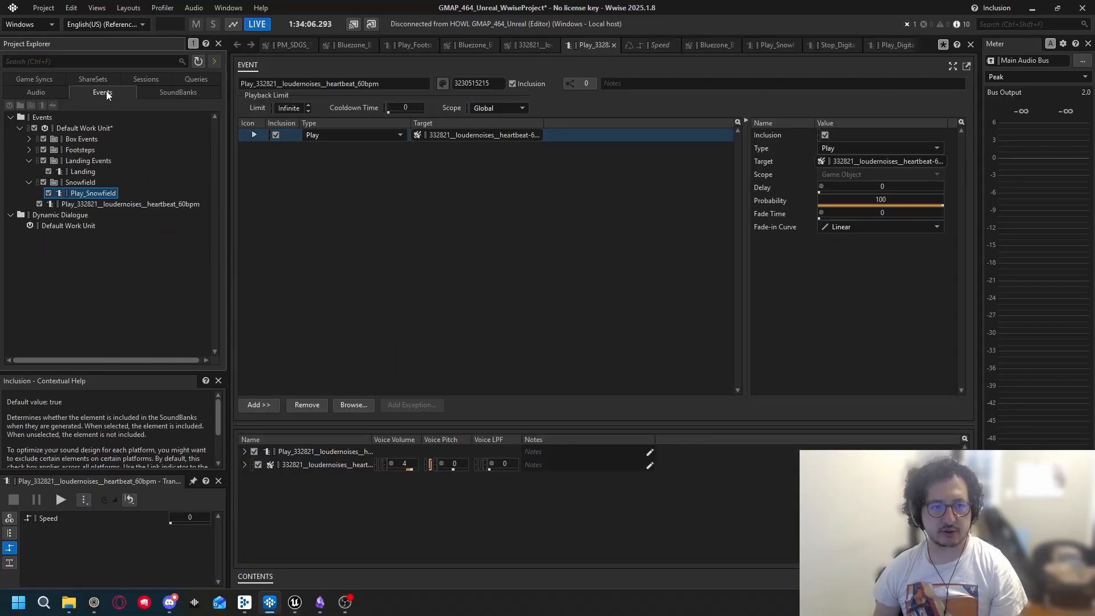
pyautogui.click(97, 204)
pyautogui.click(105, 206)
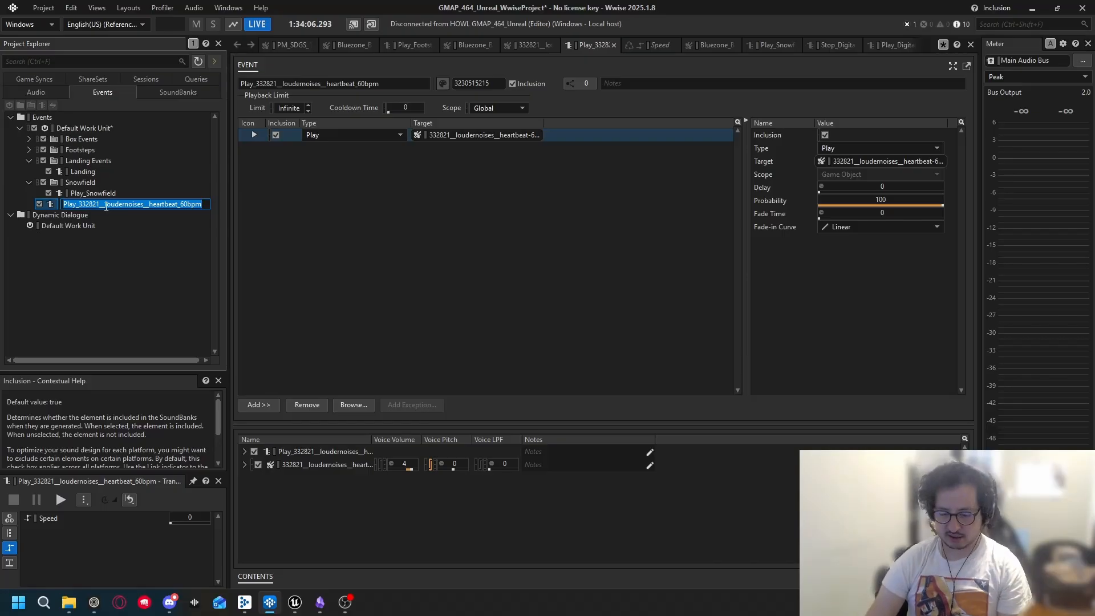
pyautogui.write('Play_')
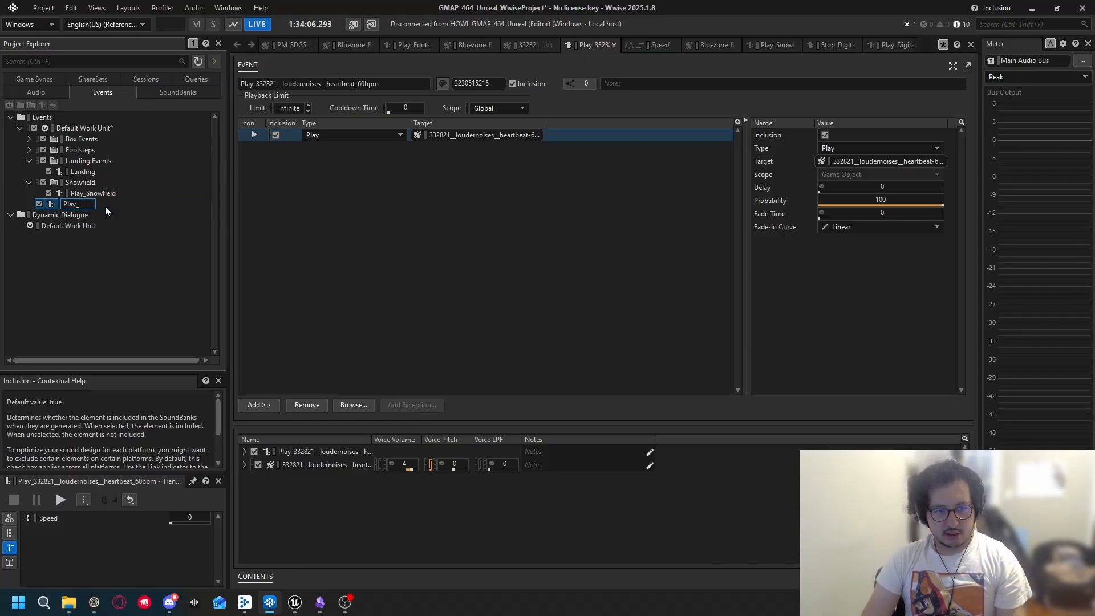
pyautogui.write('Heartb')
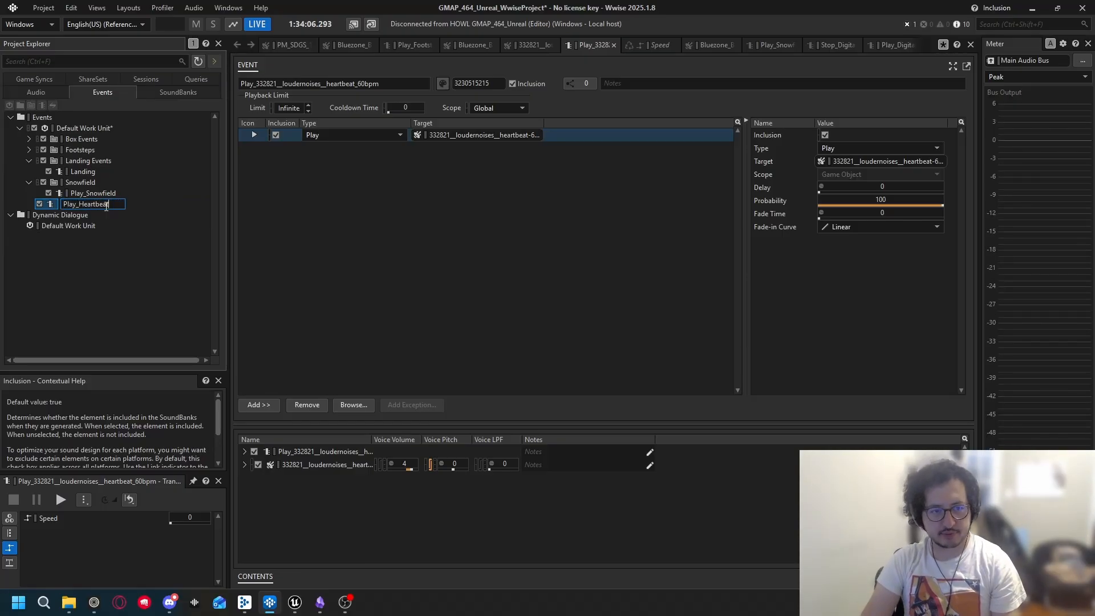
pyautogui.write('eat')
pyautogui.press('Return')
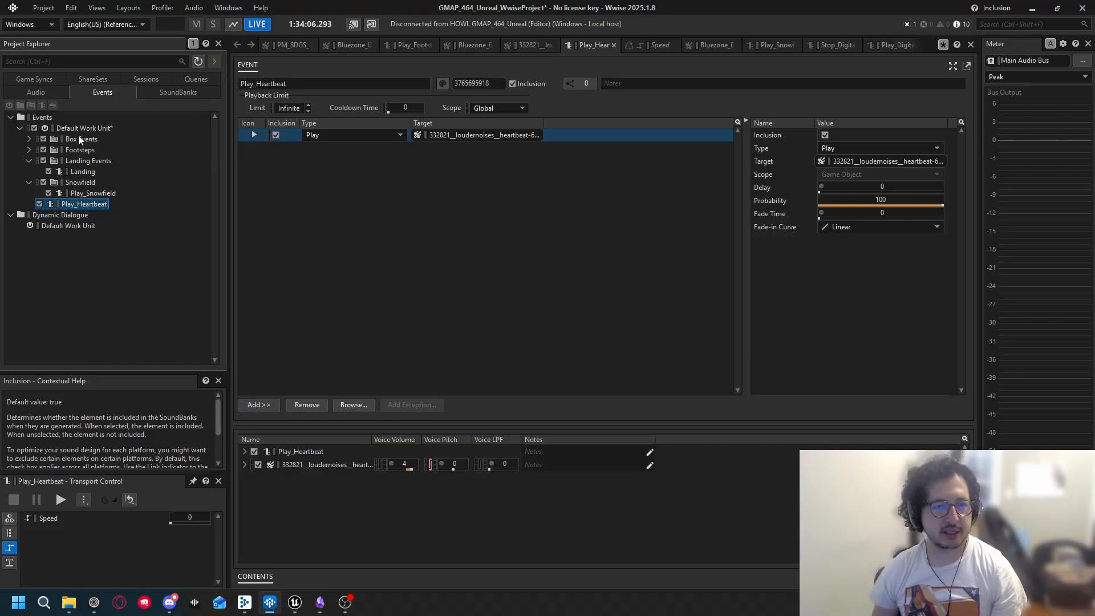
# Step: Create a virtual folder named RTPC in the Events Default Work Unit
pyautogui.click(75, 159)
pyautogui.rightClick(80, 160)
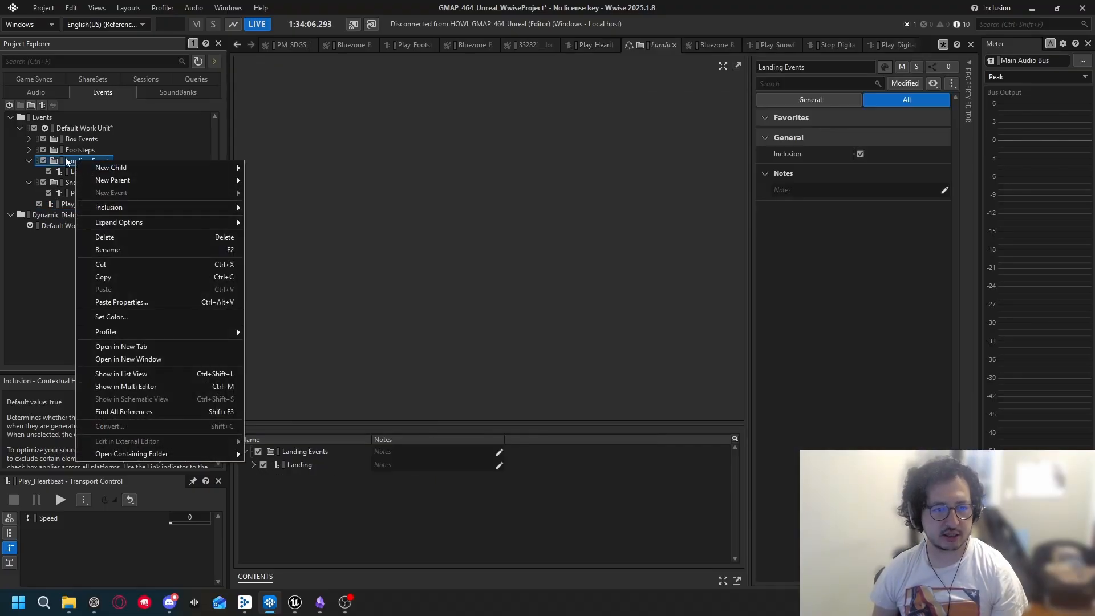
pyautogui.click(84, 130)
pyautogui.click(85, 130)
pyautogui.rightClick(84, 130)
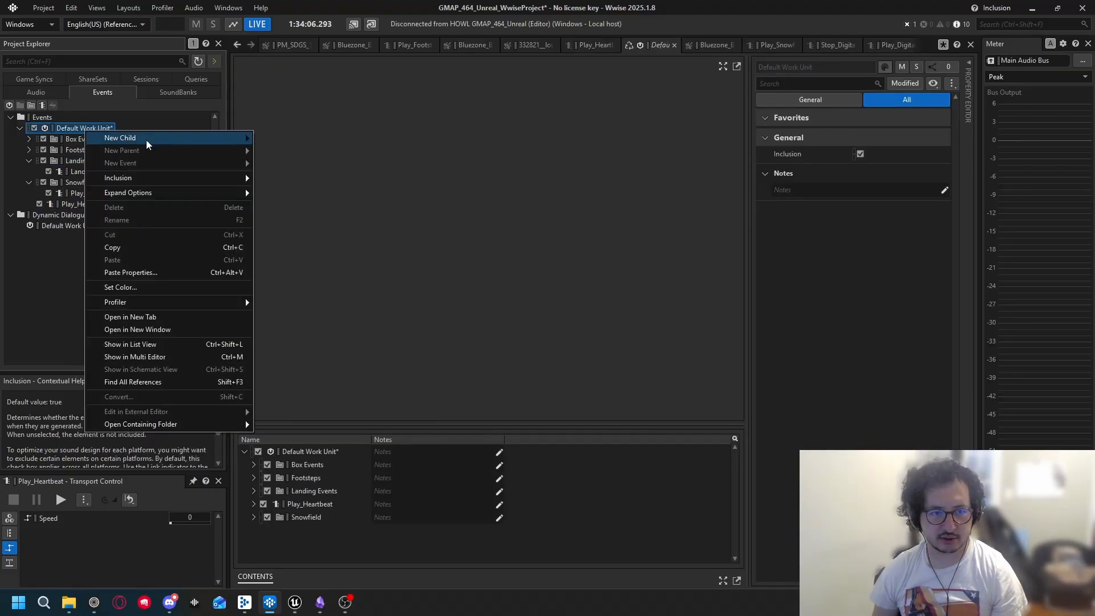
pyautogui.moveTo(146, 139)
pyautogui.click(293, 149)
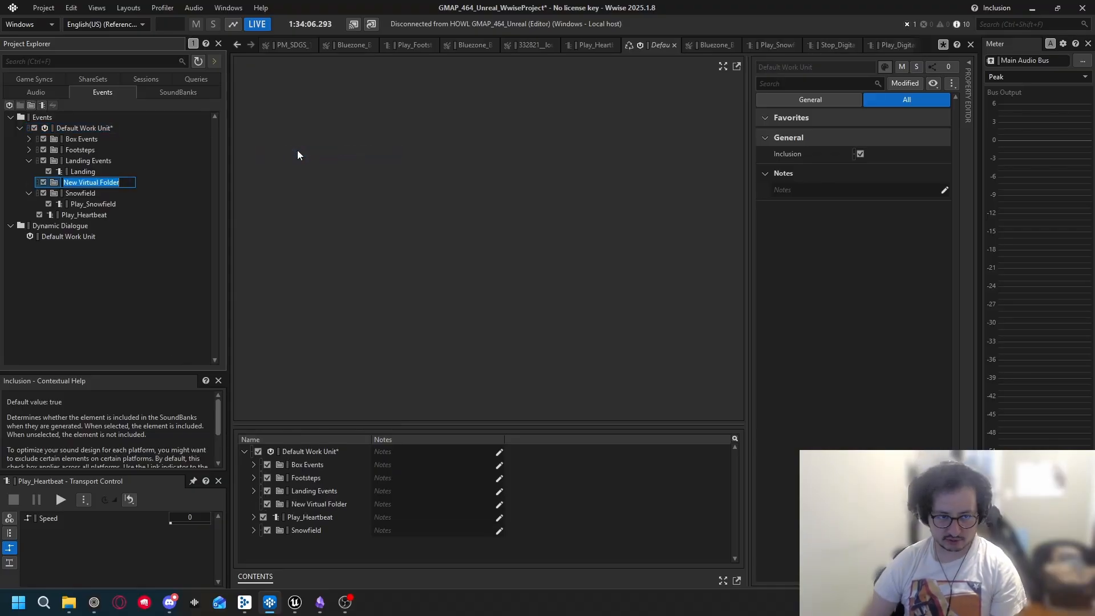
pyautogui.write('RT')
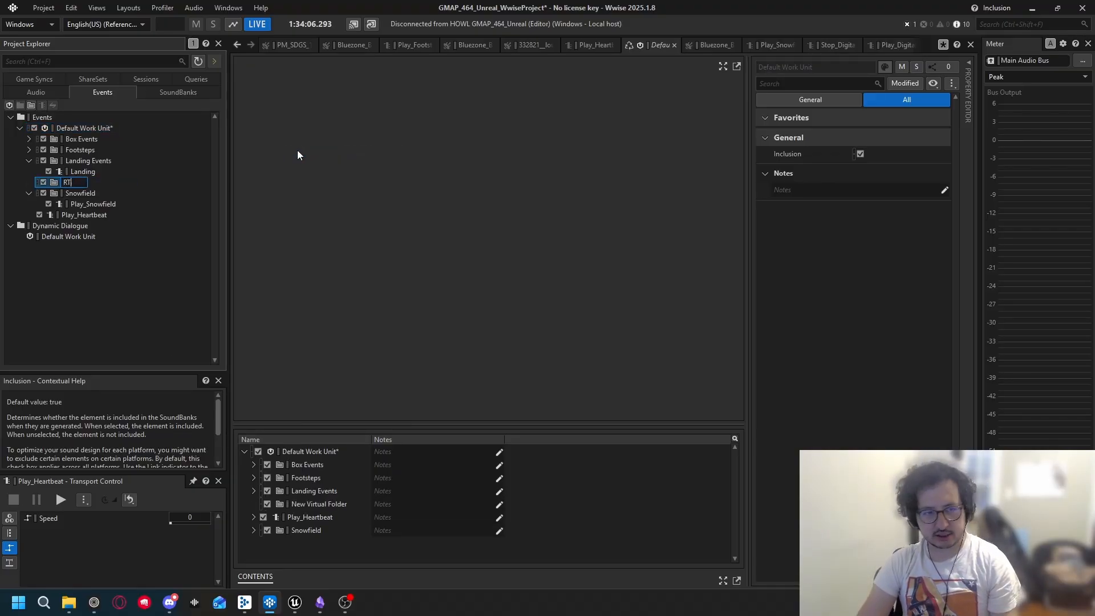
pyautogui.write('PC')
pyautogui.press('Return')
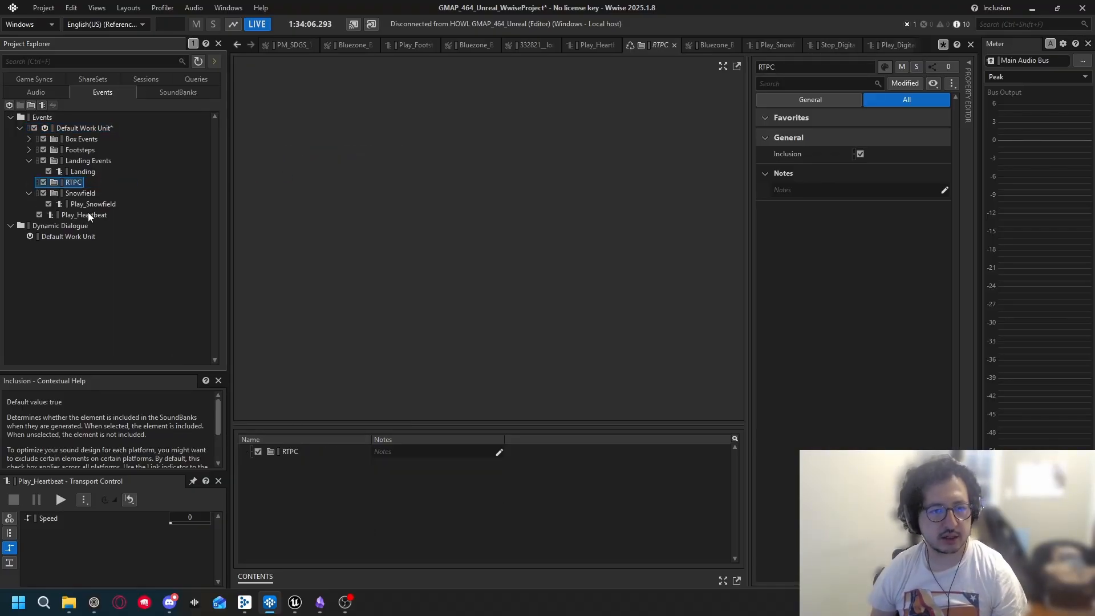
# Step: Move Play_Heartbeat into the RTPC folder, and show its contents with the Landing Events and Snowfield folders collapsed
pyautogui.moveTo(74, 179); pyautogui.dragTo(74, 180)
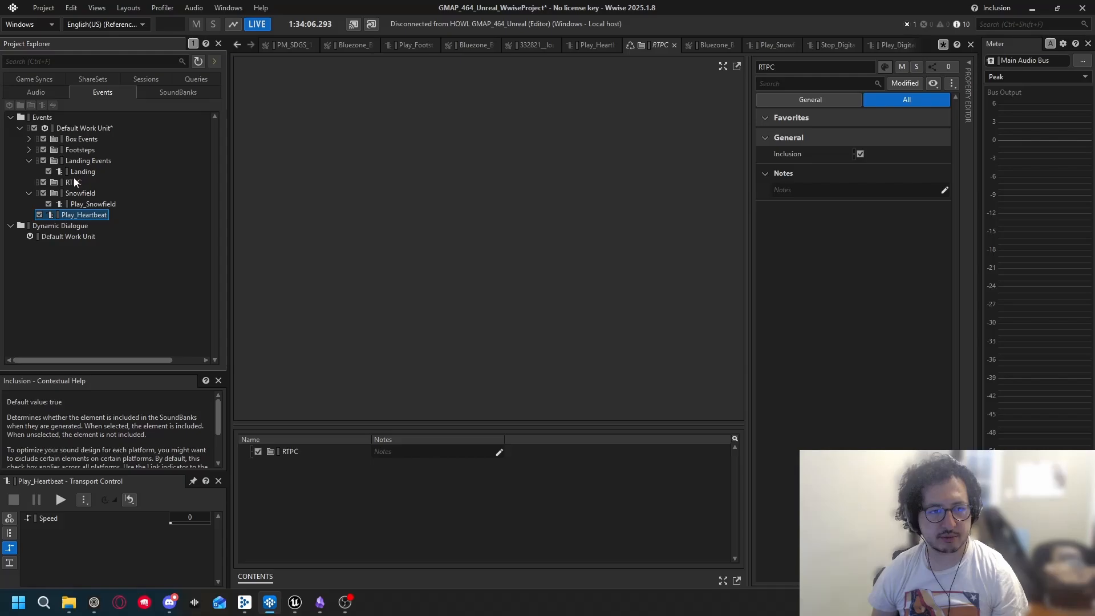
pyautogui.click(29, 160)
pyautogui.click(29, 181)
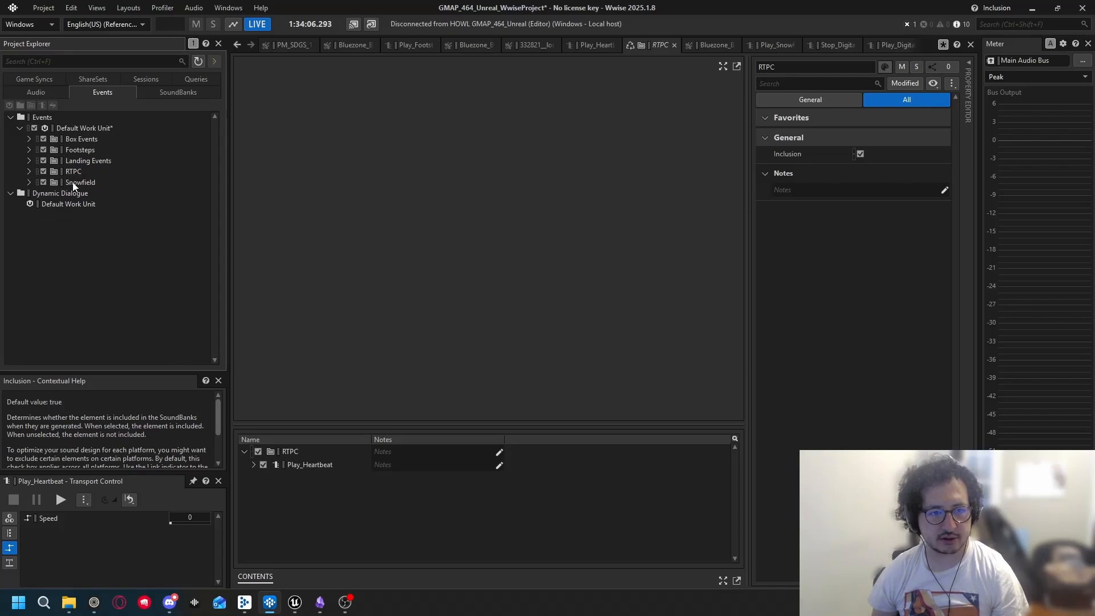
pyautogui.click(29, 172)
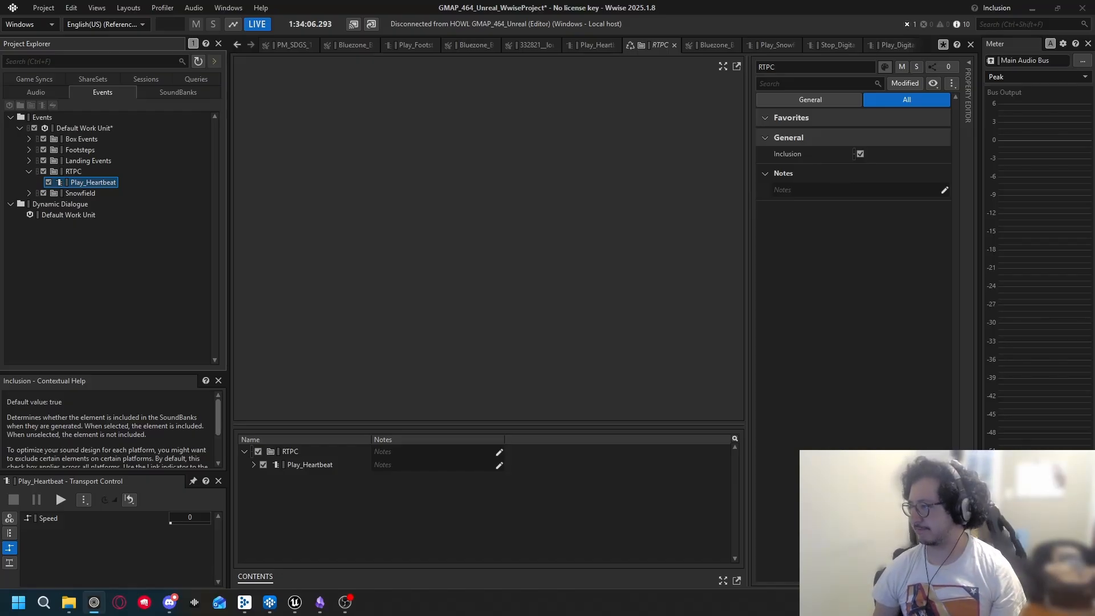
# Step: Switch to the Unreal Editor and select the AkAmbientSound actor beyond the white cubes in the level
pyautogui.hotkey('alt', 'Tab')
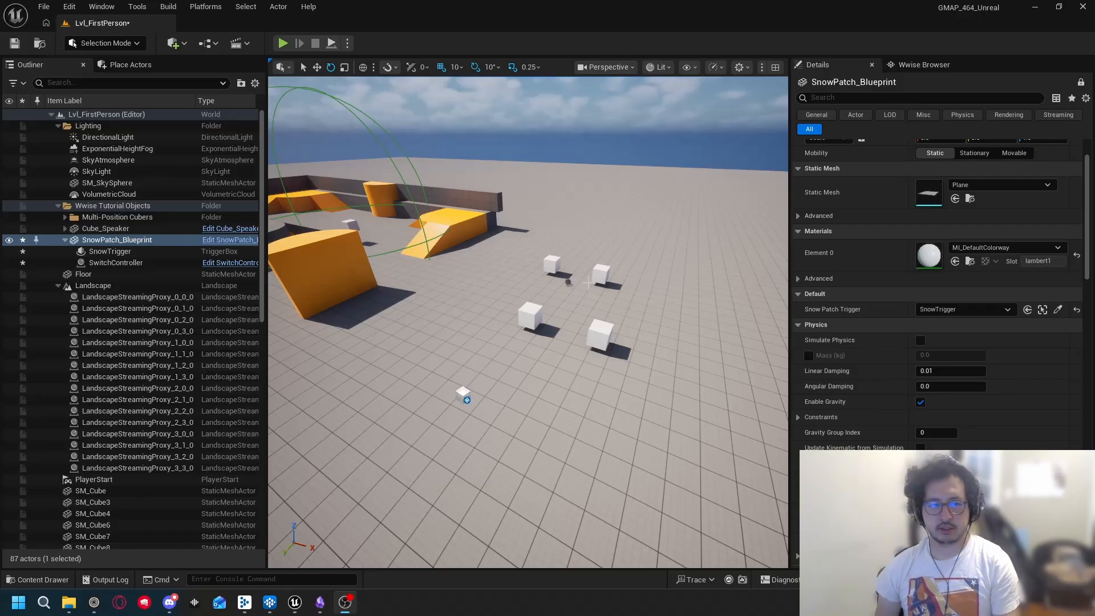
pyautogui.moveTo(589, 283); pyautogui.dragTo(273, 245, button='right')
pyautogui.press('d')
pyautogui.press('d')
pyautogui.press('w')
pyautogui.press('s')
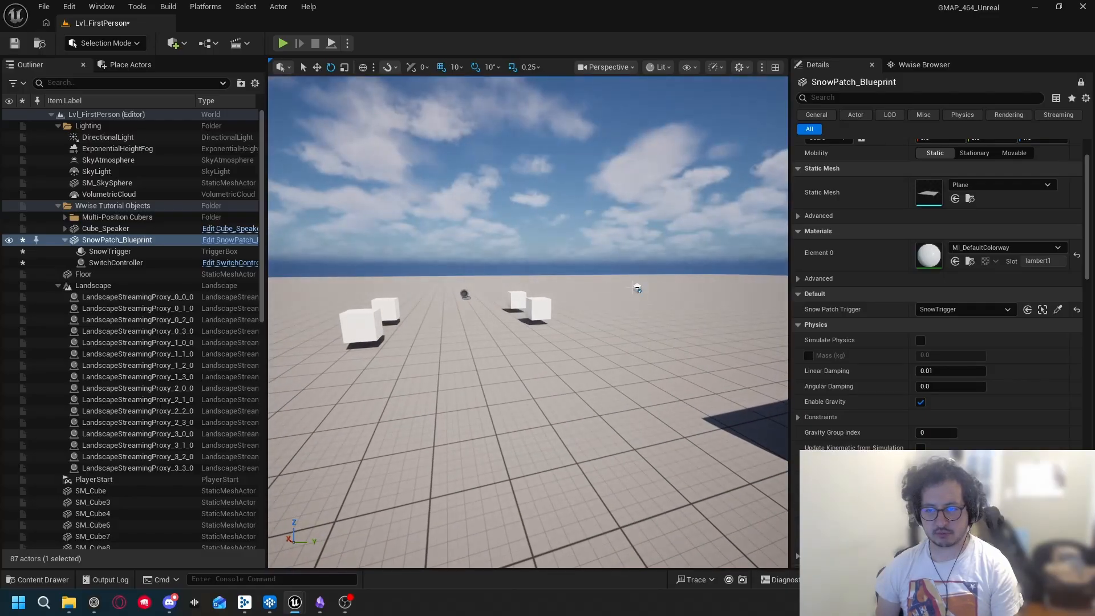
pyautogui.click(637, 288)
# Step: Try to set the location of SnowPatch_Blueprint to 0, 0, 0
pyautogui.scroll(2, 959, 189)
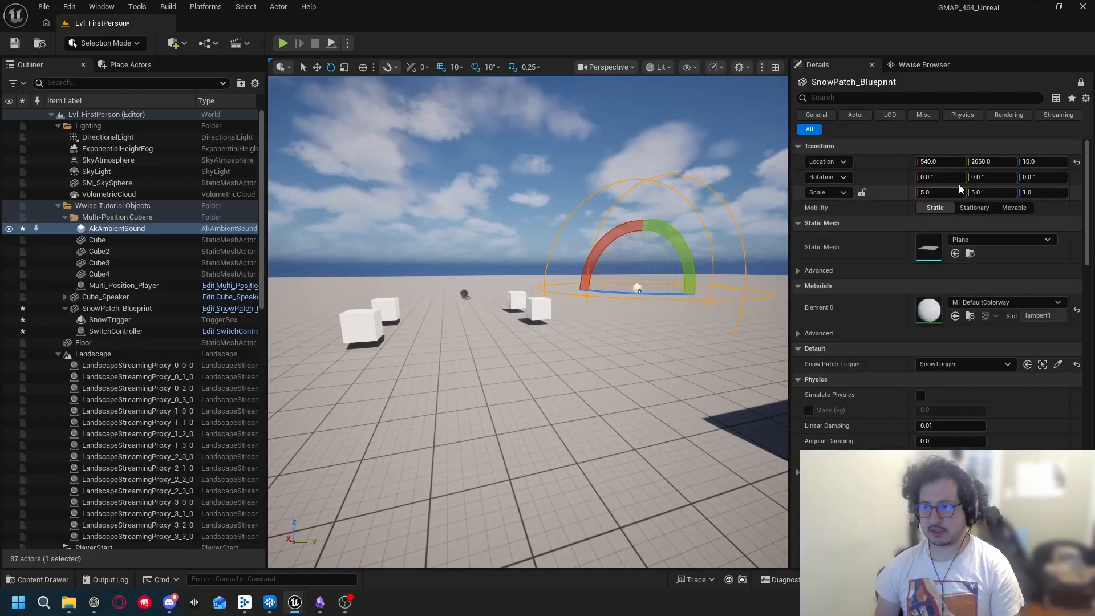
pyautogui.click(940, 161)
pyautogui.write('00')
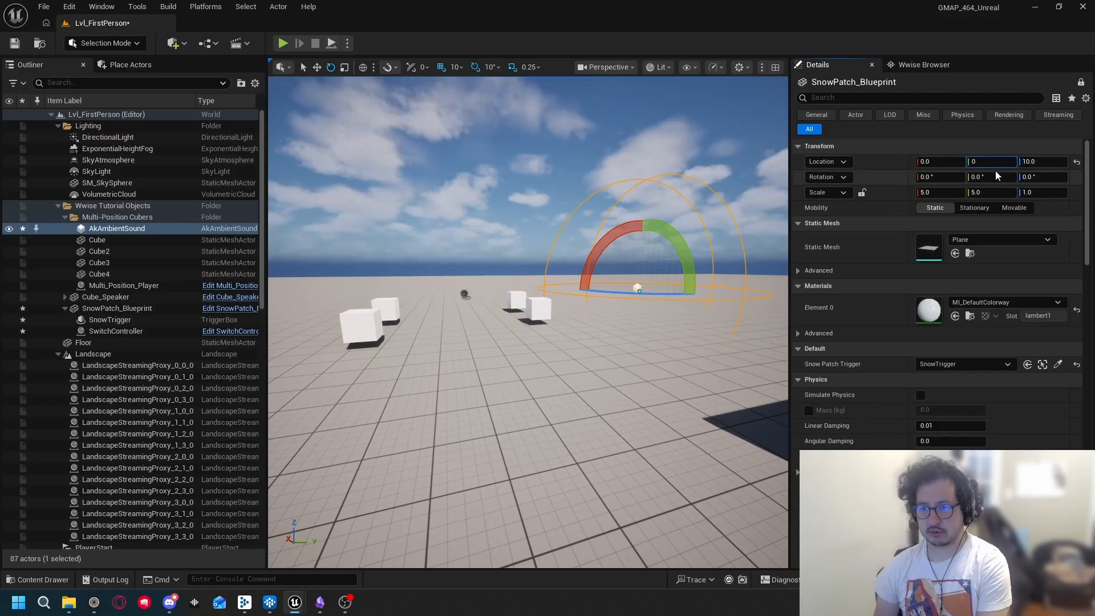
pyautogui.click(1038, 162)
pyautogui.write('0')
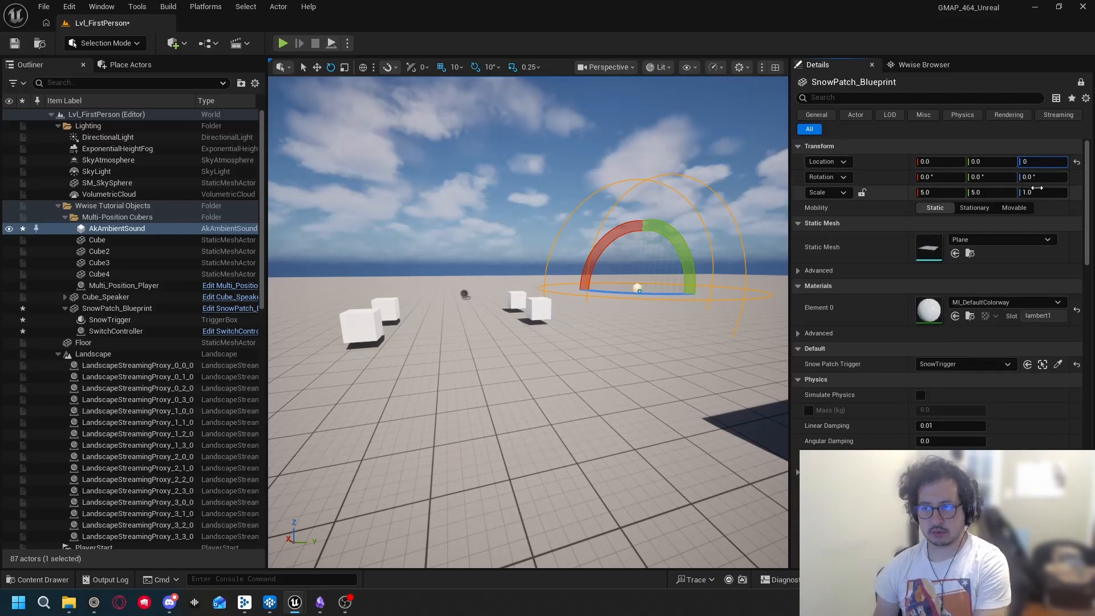
pyautogui.moveTo(696, 296); pyautogui.dragTo(827, 294, button='right')
pyautogui.moveTo(546, 273); pyautogui.dragTo(668, 274, button='right')
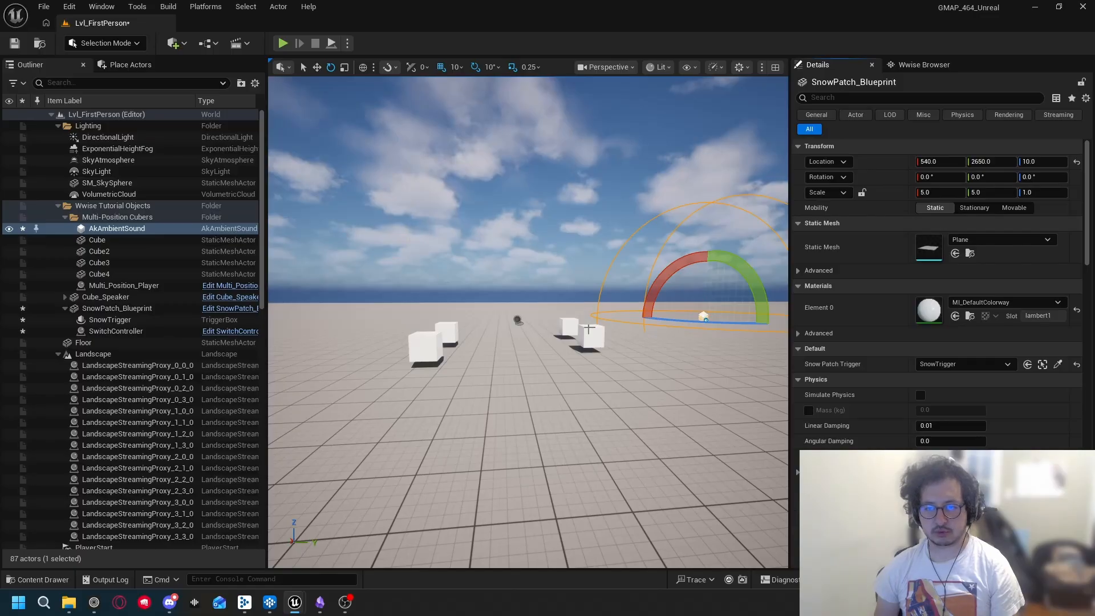
# Step: Show the AkAmbientSound actor's details and set its X location to 0
pyautogui.click(587, 329)
pyautogui.click(704, 317)
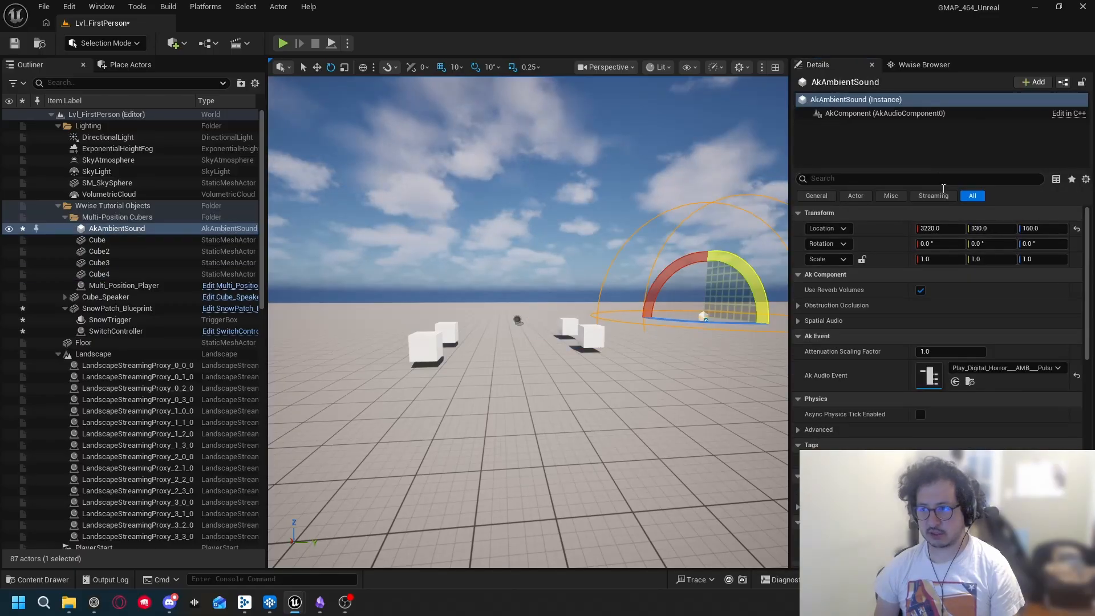
pyautogui.click(962, 229)
pyautogui.write('0')
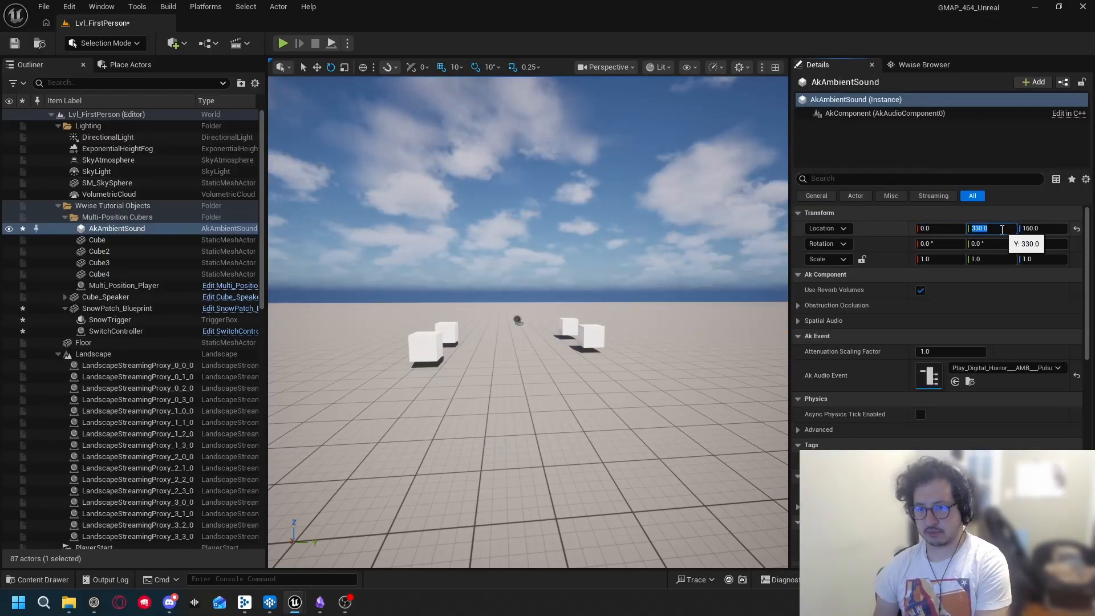
pyautogui.press('Return')
pyautogui.press('f')
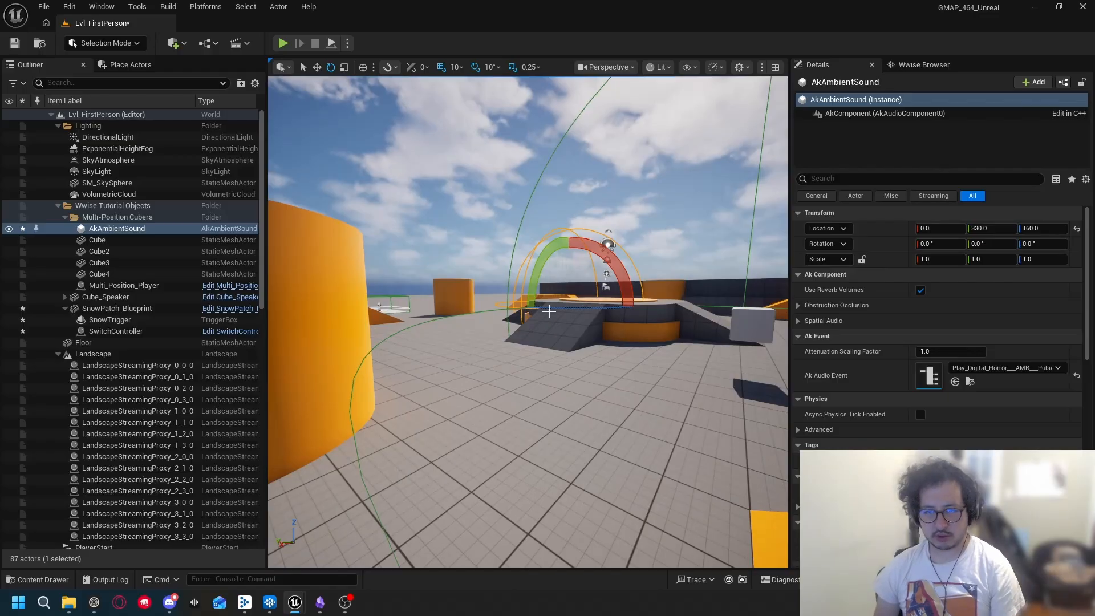
# Step: Undo AkAmbientSound's X location change, and move the actor back between the white cubes to Y -660
pyautogui.moveTo(499, 332); pyautogui.dragTo(273, 329, button='right')
pyautogui.hotkey('ctrl', 'z')
pyautogui.moveTo(611, 317); pyautogui.dragTo(612, 311, button='right')
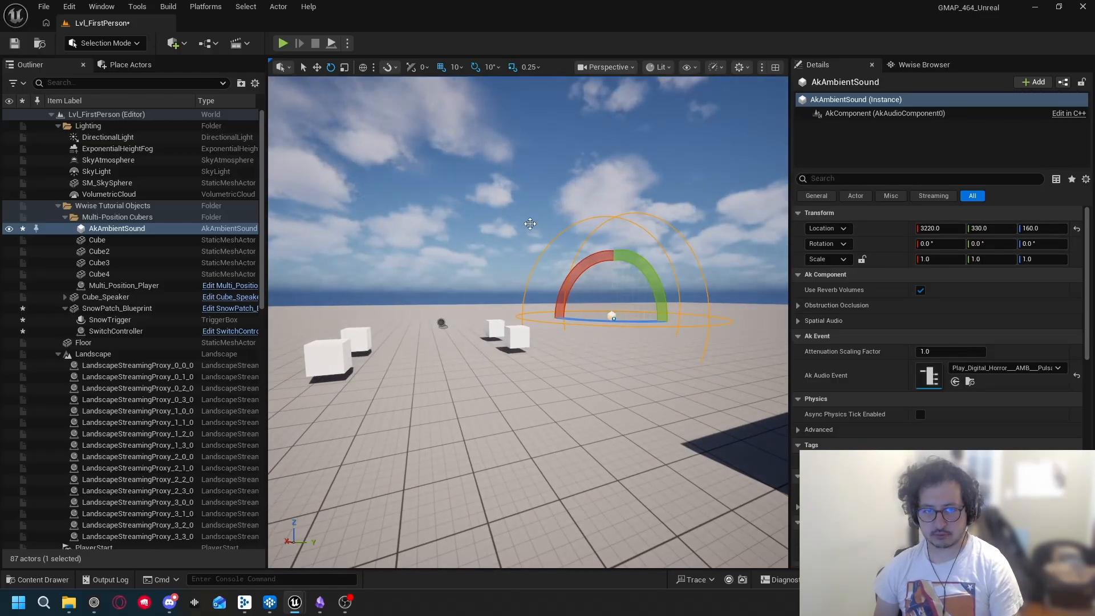
pyautogui.press('q')
pyautogui.moveTo(645, 316); pyautogui.dragTo(503, 351)
pyautogui.moveTo(503, 352); pyautogui.dragTo(562, 390, button='right')
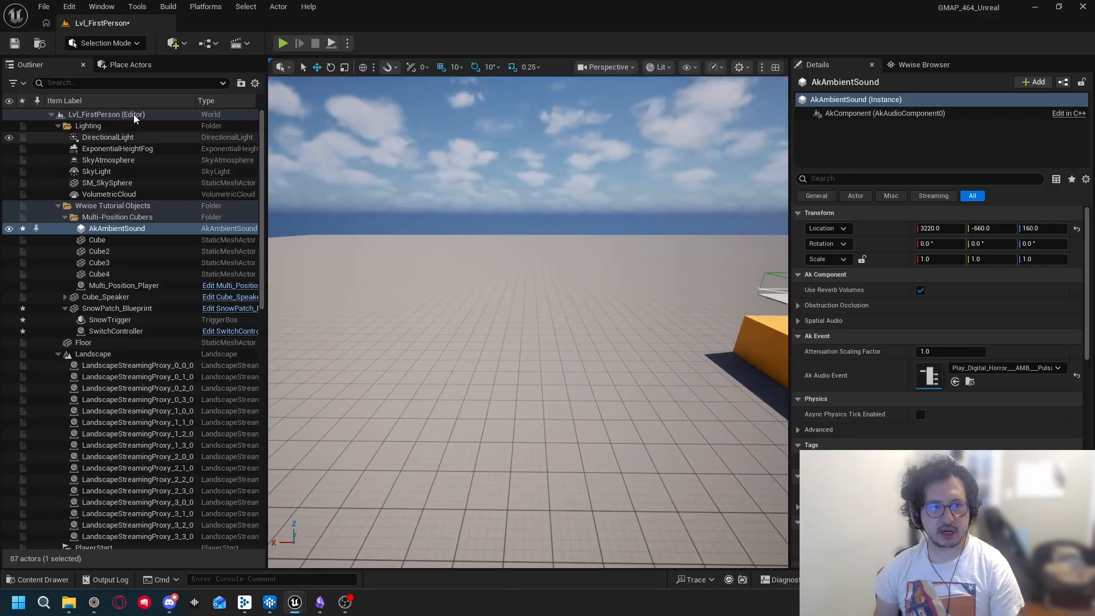
# Step: Find the Sphere static mesh among the placeable actors, place it on the open floor at about 3080, 1800, 70, and keep it selected
pyautogui.click(132, 66)
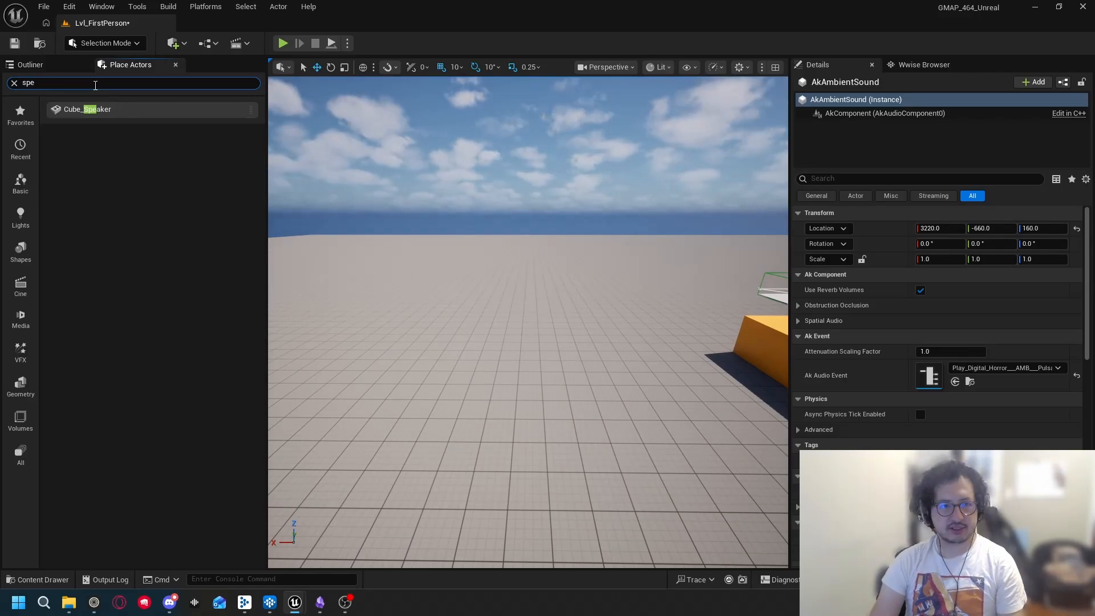
pyautogui.press('BackSpace')
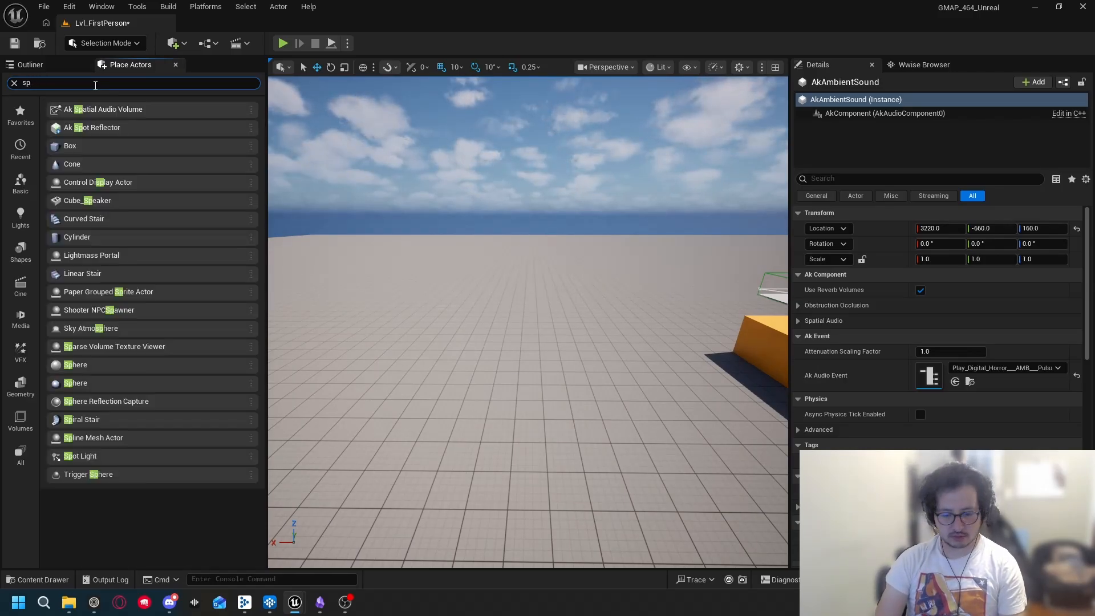
pyautogui.write('here')
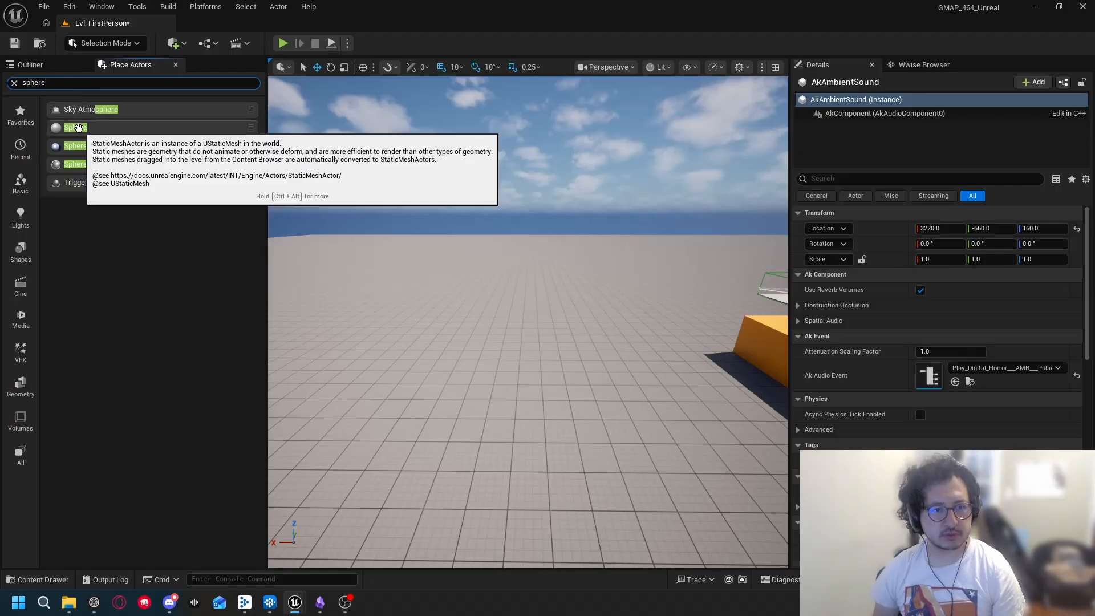
pyautogui.moveTo(75, 128); pyautogui.dragTo(482, 304)
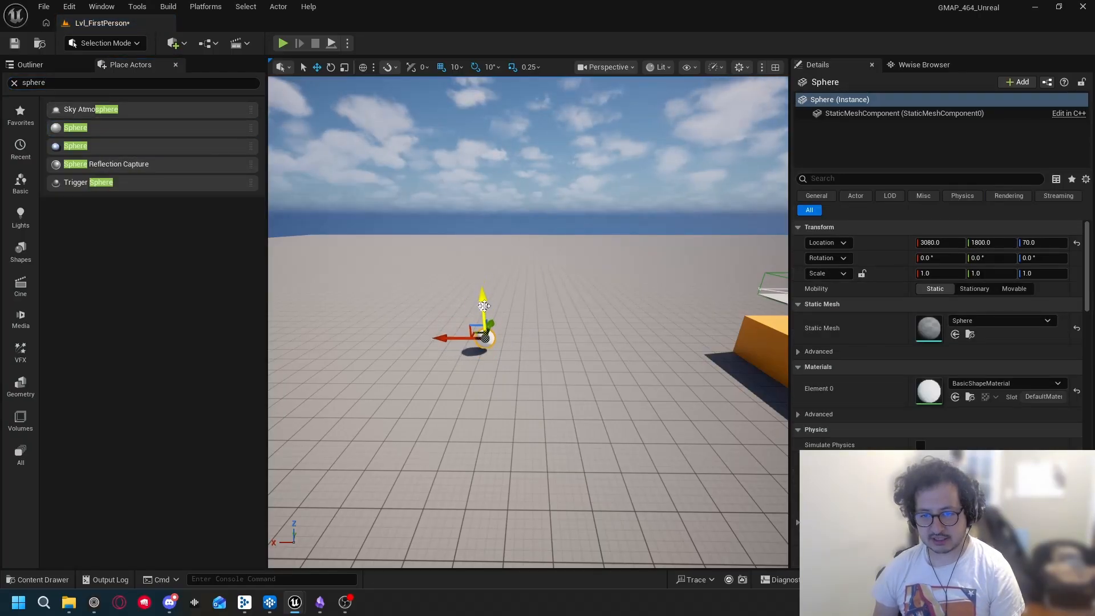
pyautogui.moveTo(482, 304); pyautogui.dragTo(727, 383, button='right')
pyautogui.click(524, 228)
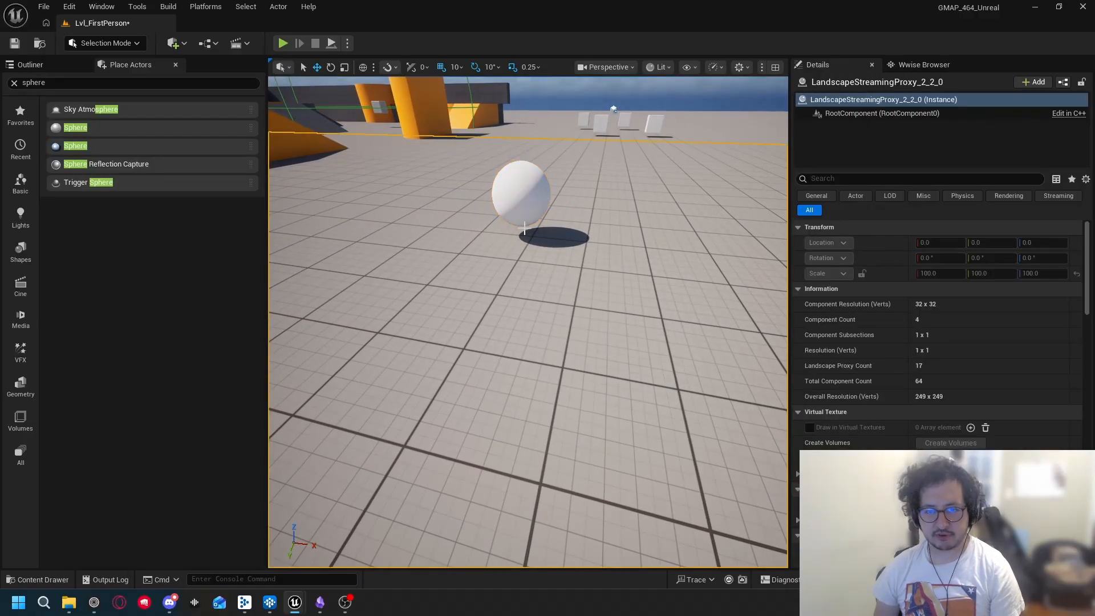
pyautogui.click(528, 200)
pyautogui.moveTo(549, 210); pyautogui.dragTo(564, 153, button='right')
pyautogui.press('w')
pyautogui.press('s')
# Step: Add the Audio_Player blueprint component from the Content folder to the sphere
pyautogui.click(58, 578)
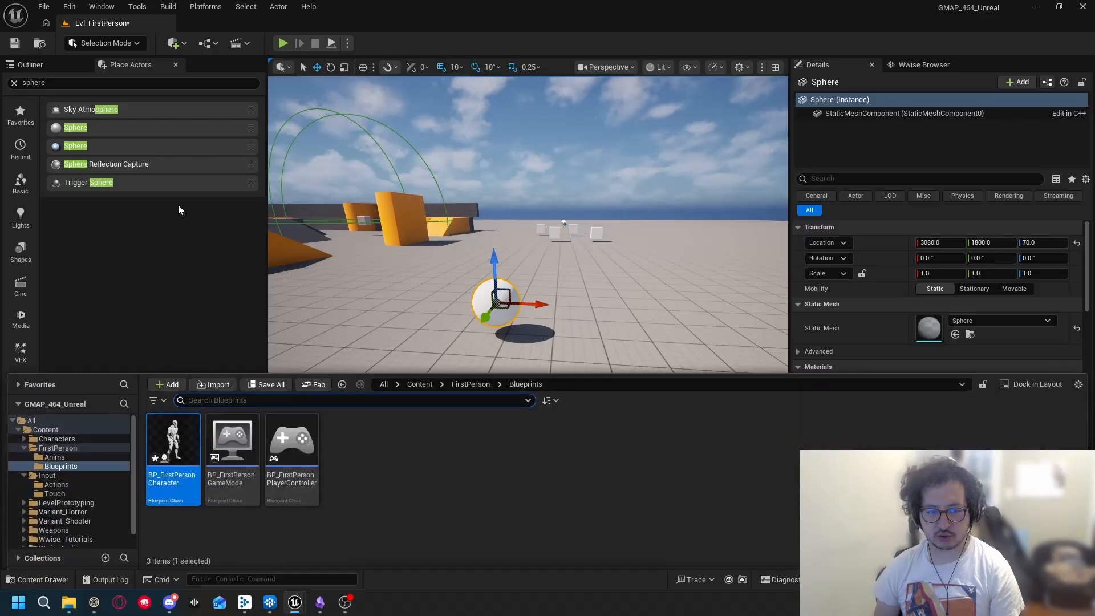
pyautogui.click(39, 67)
pyautogui.click(38, 581)
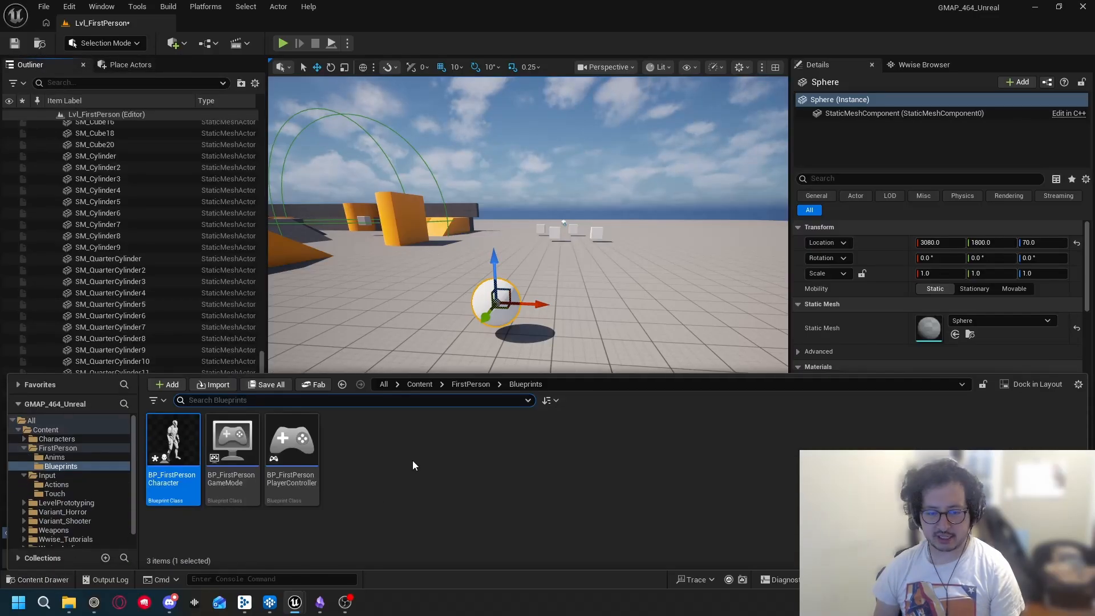
pyautogui.click(429, 384)
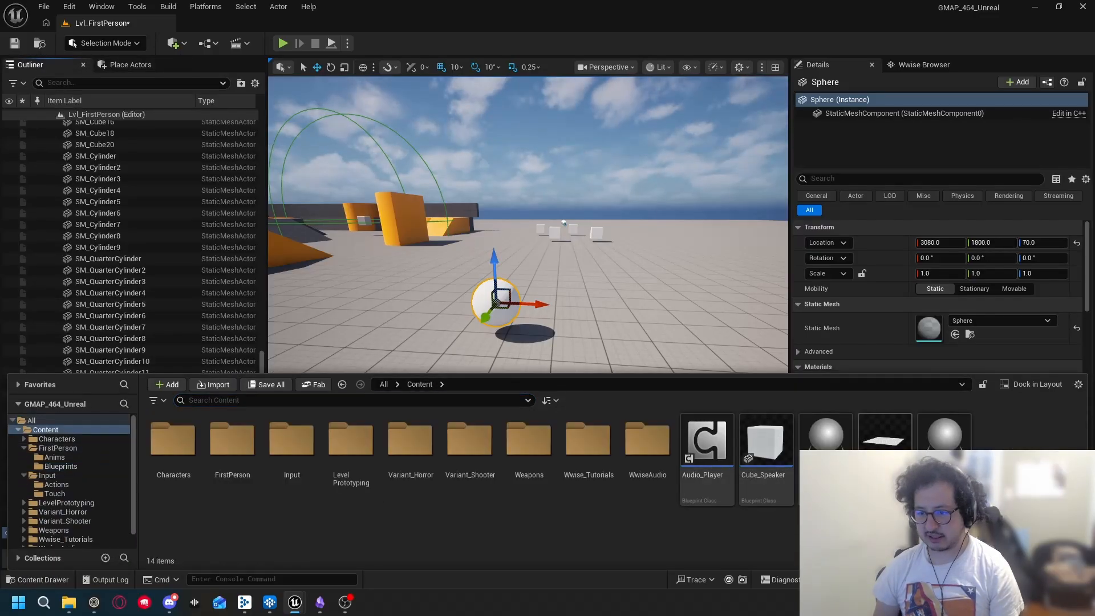
pyautogui.moveTo(707, 445); pyautogui.dragTo(894, 178)
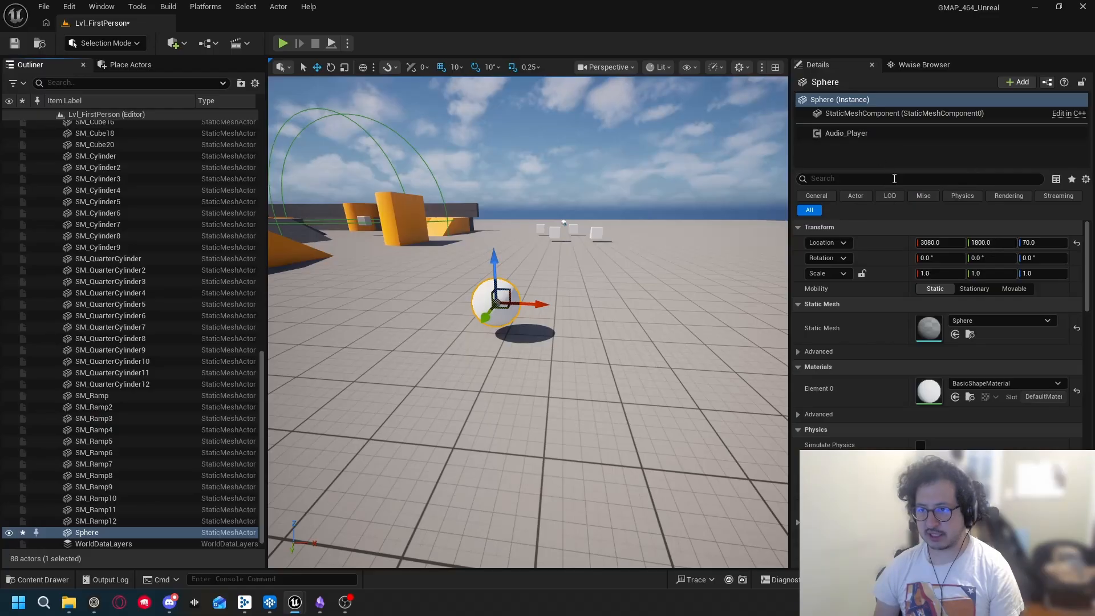
# Step: Set the Actor reference of the sphere's Audio_Player component to the Sphere actor
pyautogui.click(849, 133)
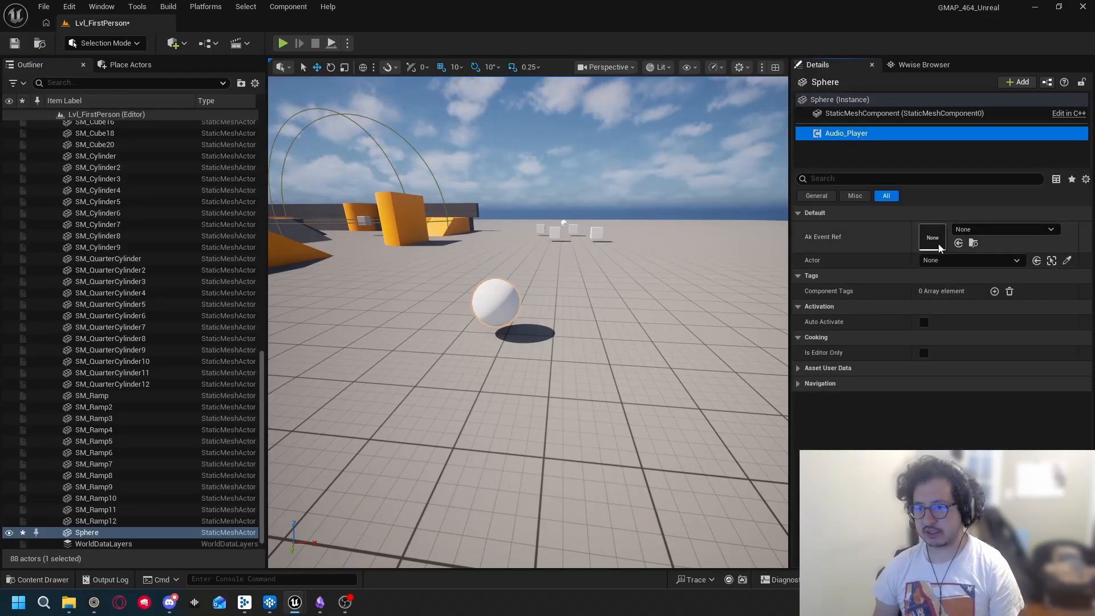
pyautogui.click(835, 100)
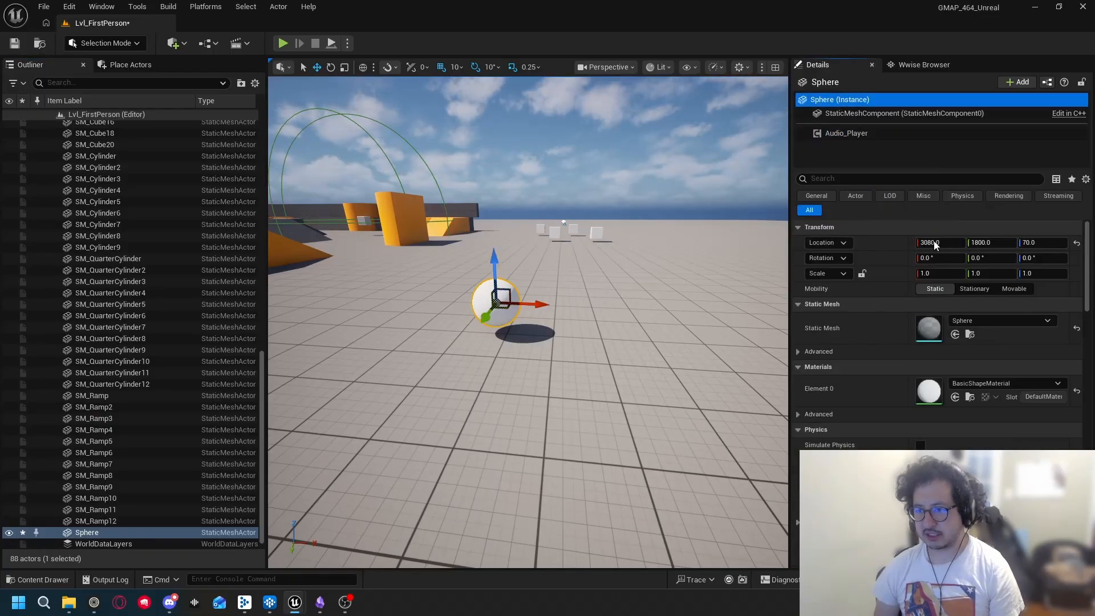
pyautogui.click(861, 135)
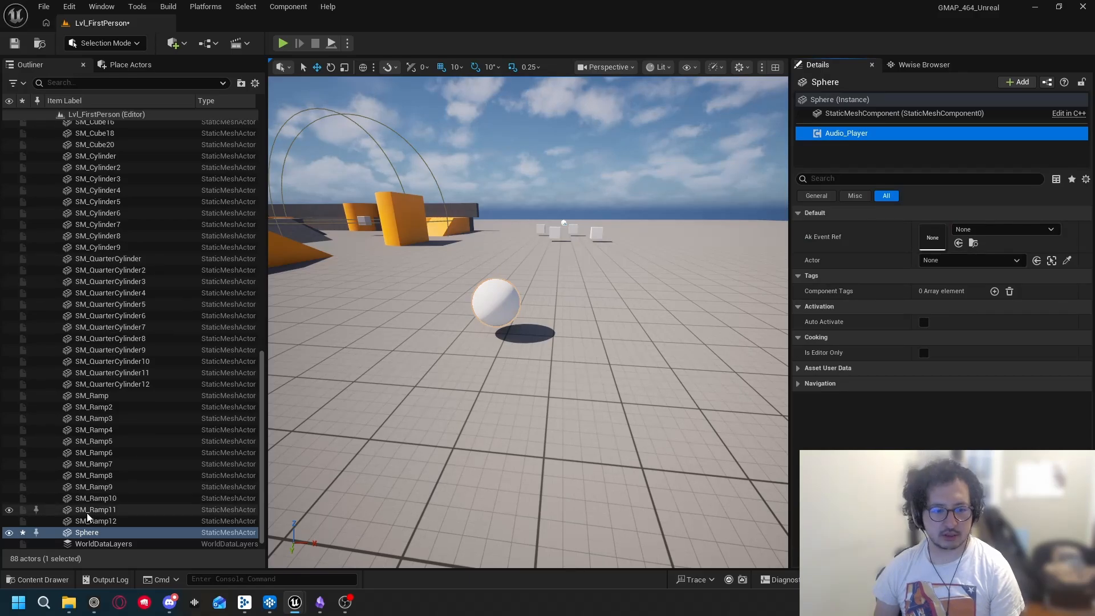
pyautogui.click(103, 530)
pyautogui.moveTo(103, 530); pyautogui.dragTo(913, 253)
pyautogui.moveTo(939, 261); pyautogui.dragTo(941, 260)
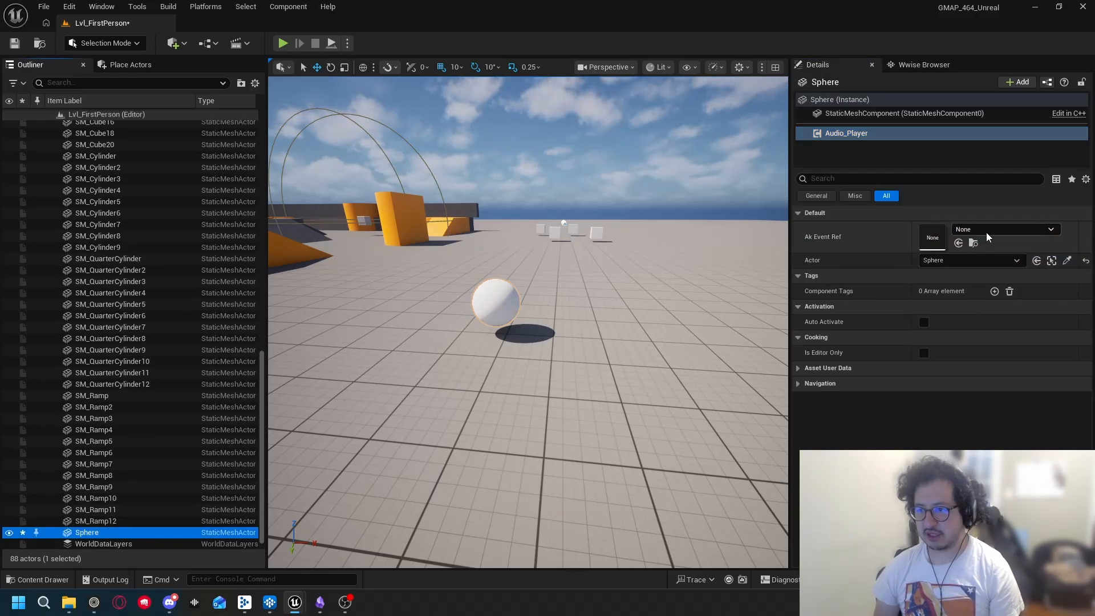
# Step: Look for the heartbeat event among the Ak Event Ref choices and in the Wwise Browser's event folders
pyautogui.click(992, 231)
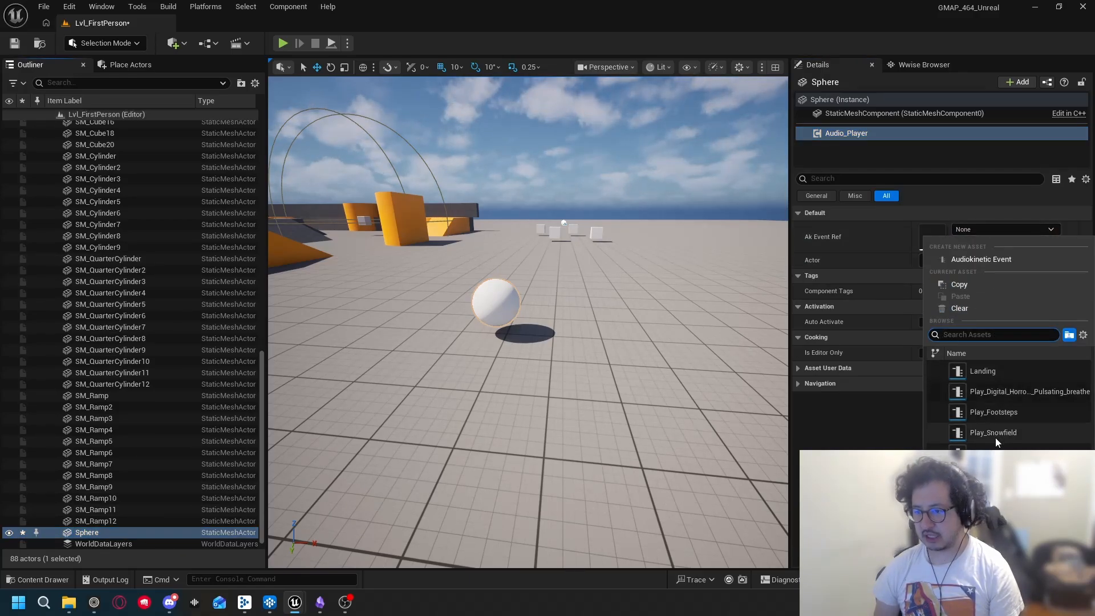
pyautogui.press('Escape')
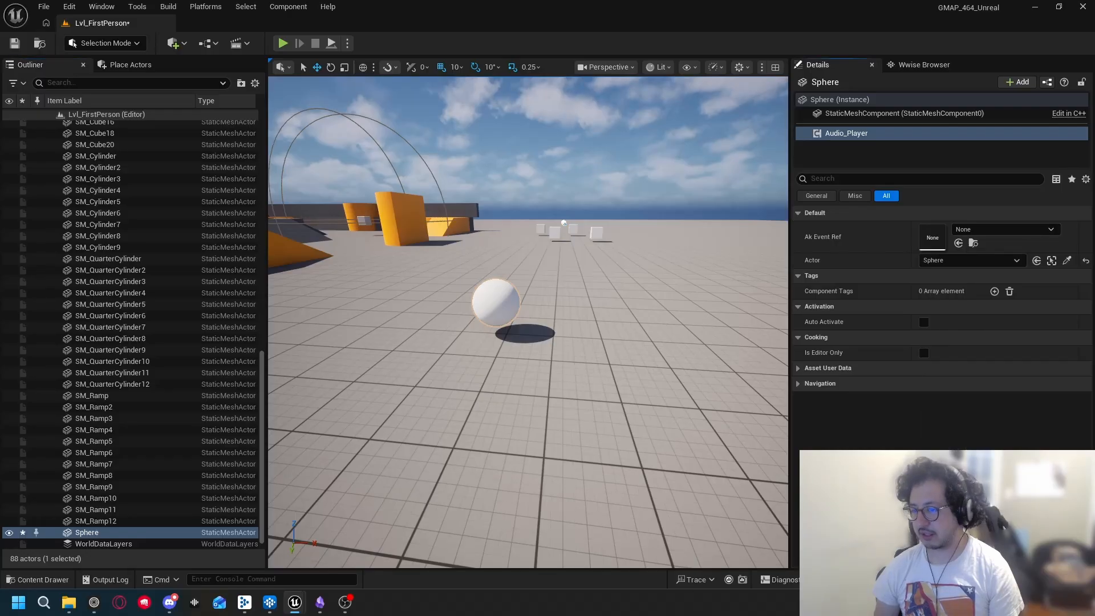
pyautogui.click(923, 65)
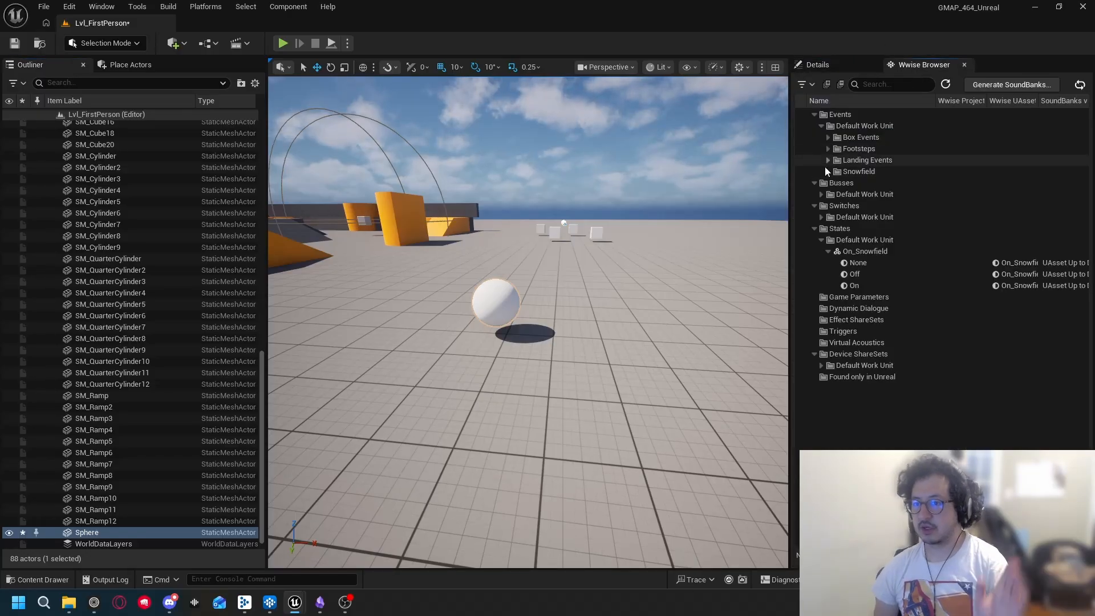
pyautogui.click(828, 137)
pyautogui.click(828, 138)
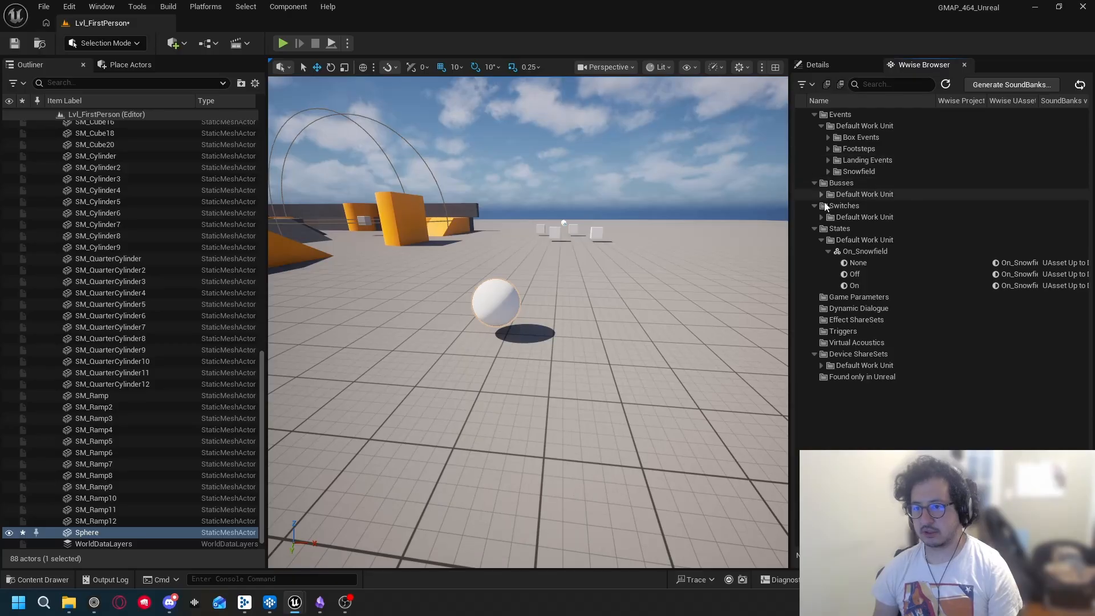
pyautogui.click(828, 171)
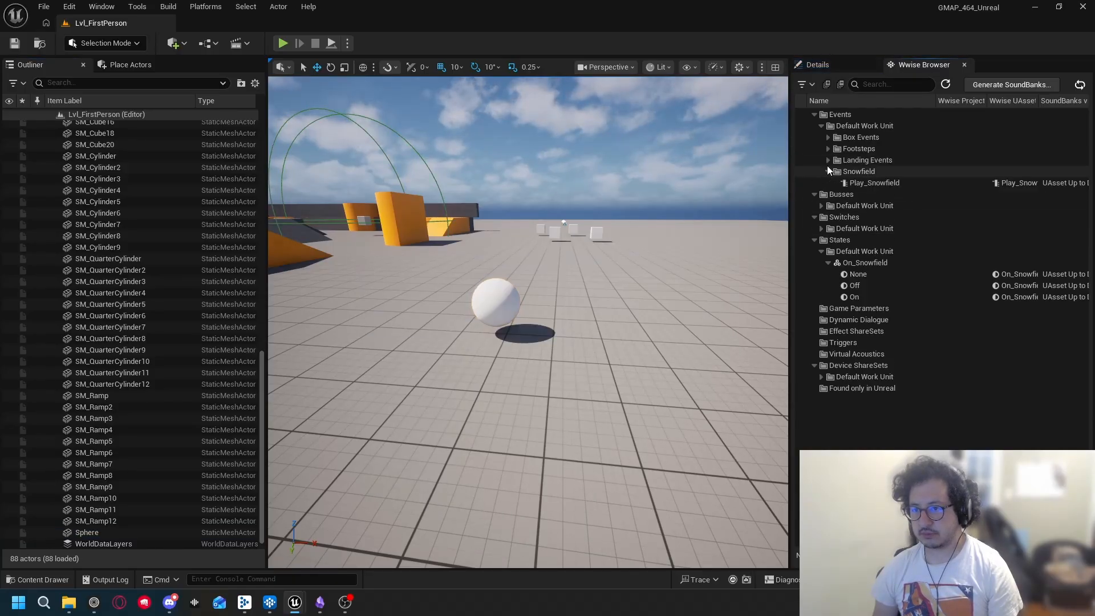
pyautogui.click(828, 171)
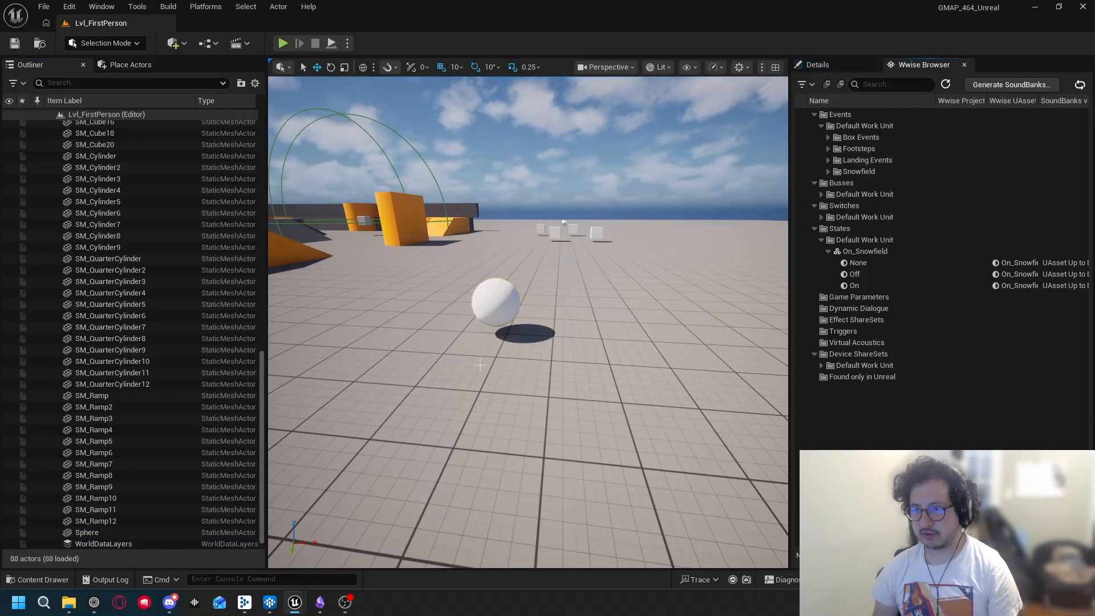
# Step: Switch to Wwise, show the SoundBank layout, and generate the checked Main SoundBank for Windows
pyautogui.click(269, 602)
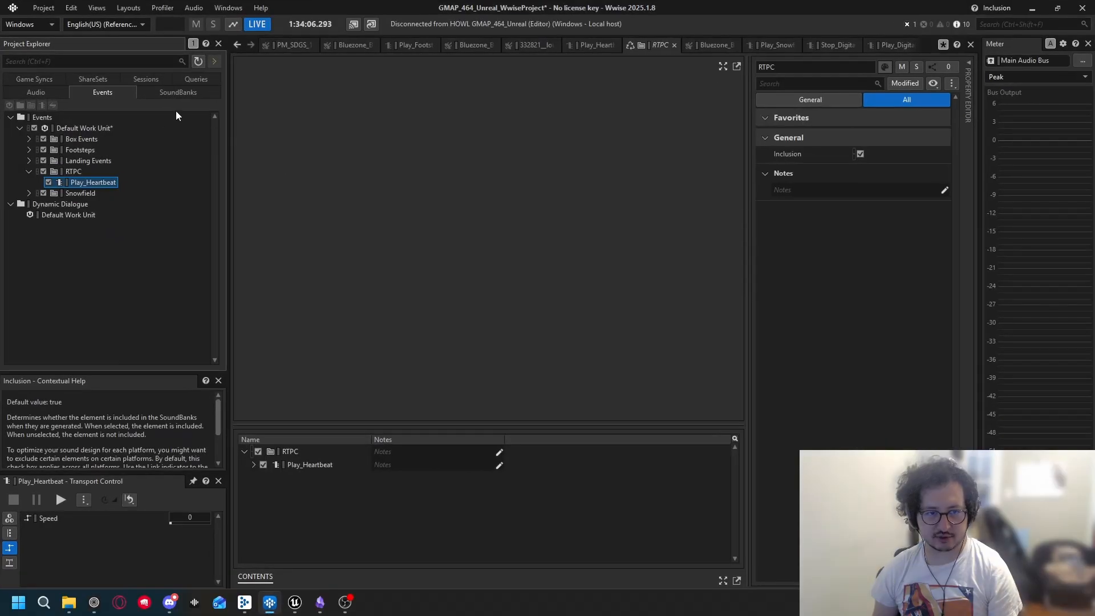
pyautogui.click(128, 8)
pyautogui.click(138, 48)
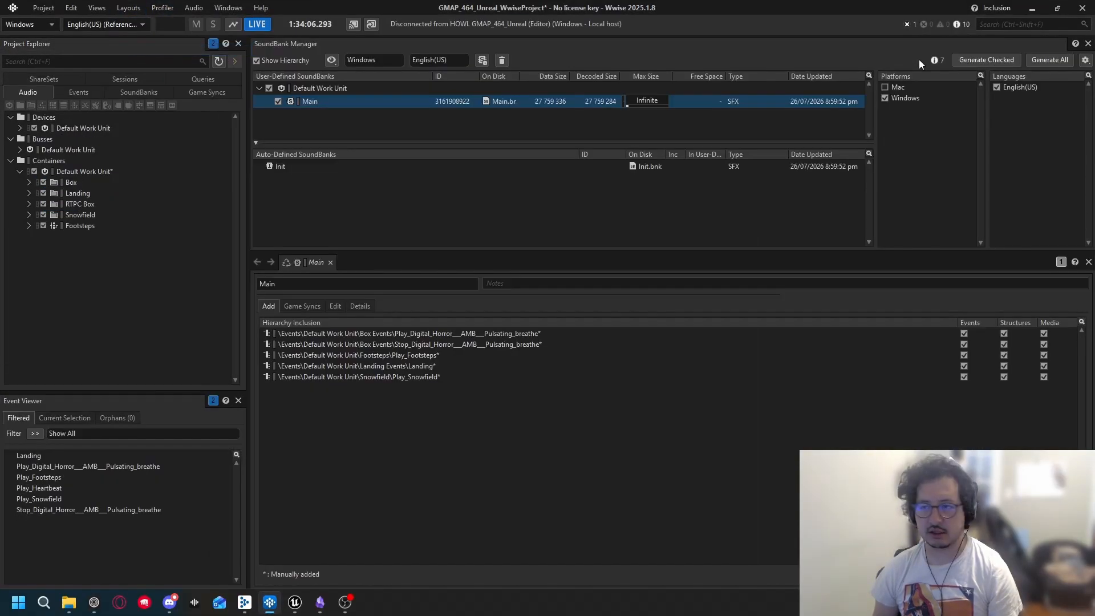
pyautogui.click(975, 60)
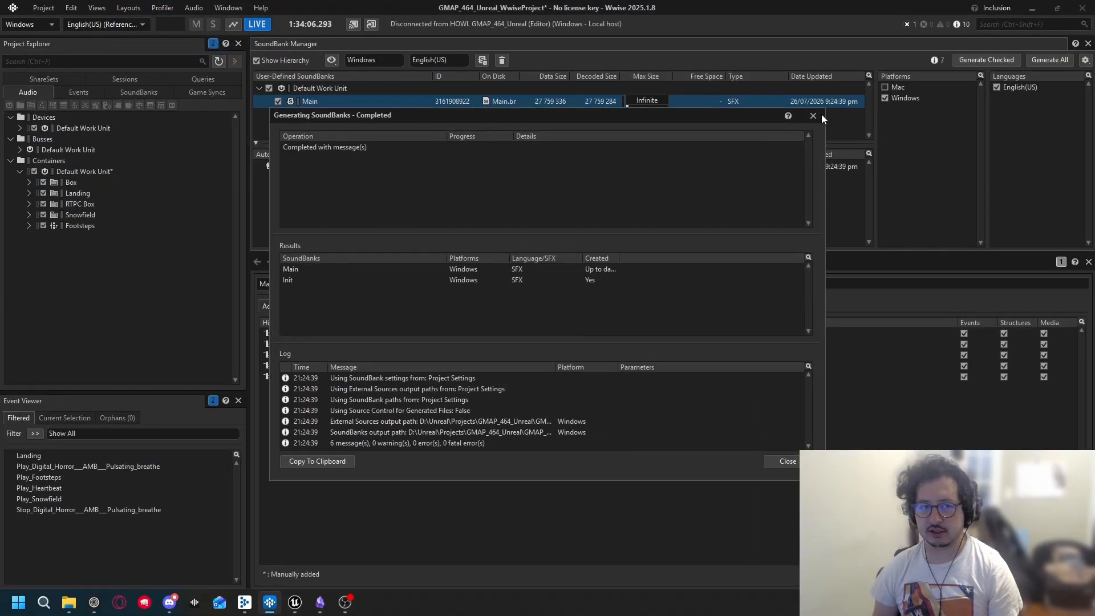
pyautogui.click(786, 461)
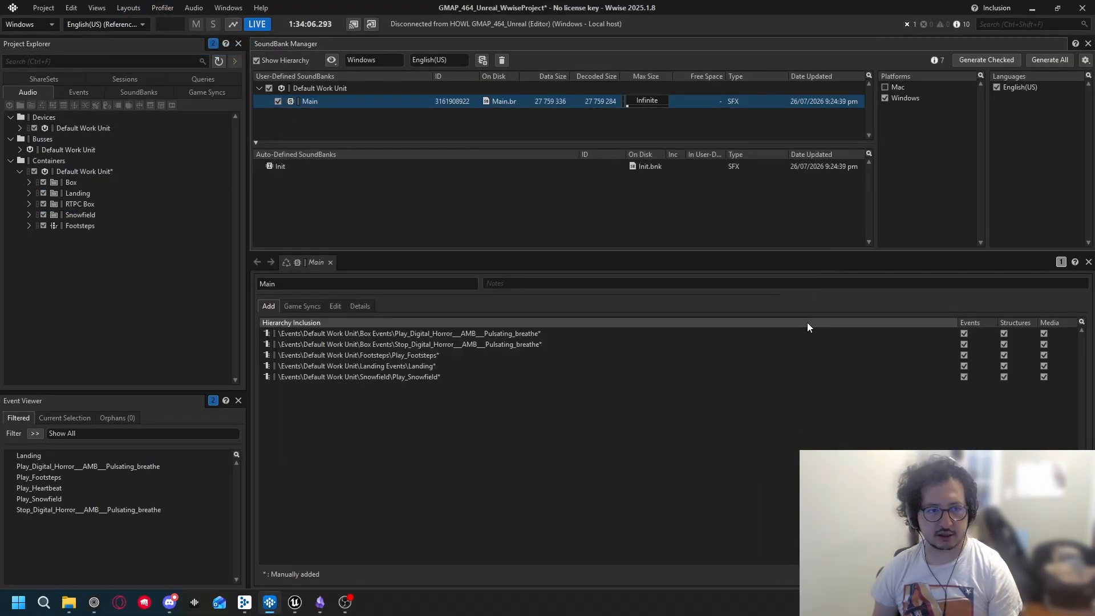
# Step: Add the 332821__loudernoises__heartbeat-60bpm sound from RTPC Box to the Main SoundBank, and generate the checked banks again
pyautogui.click(29, 204)
pyautogui.click(84, 214)
pyautogui.moveTo(339, 102); pyautogui.dragTo(339, 102)
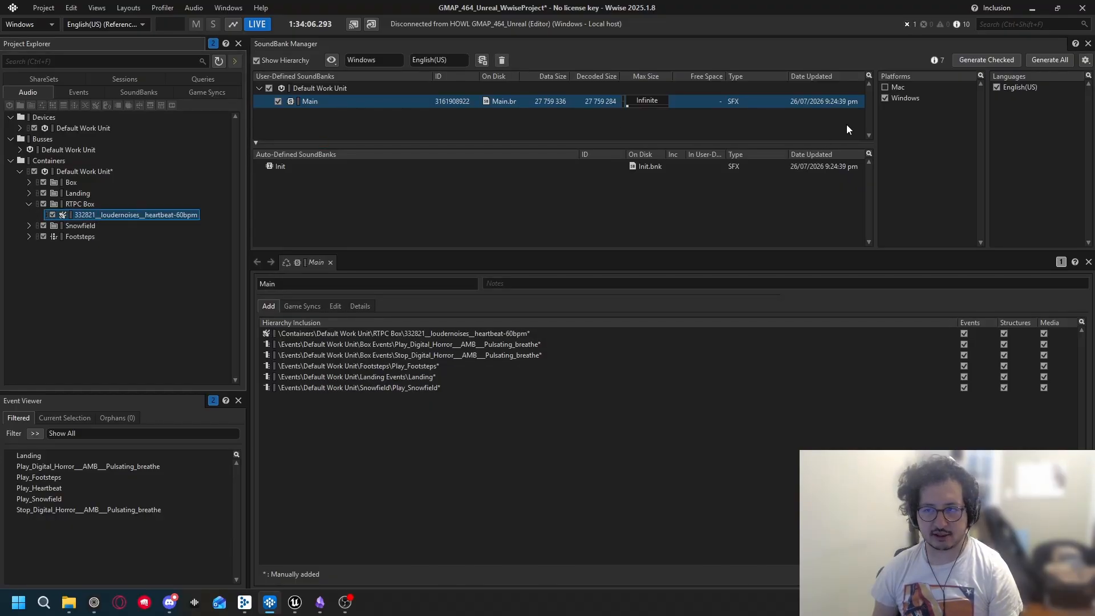
pyautogui.click(967, 60)
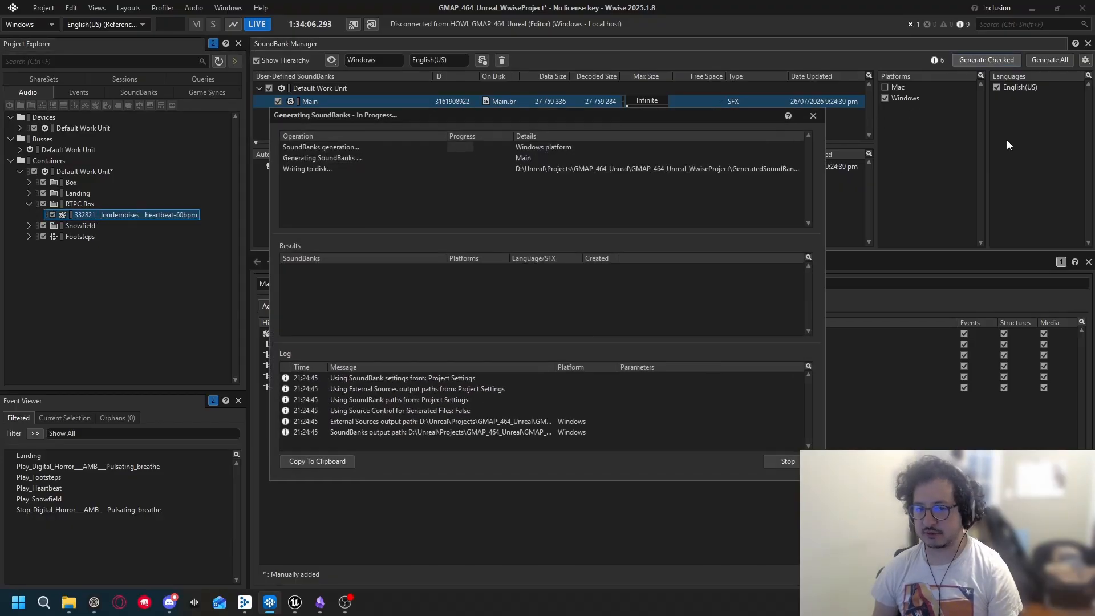
pyautogui.click(813, 116)
# Step: Switch to the Unreal Editor, locate Play_Heartbeat in the RTPC event folder, and reconcile the Unreal assets to create its asset
pyautogui.hotkey('alt', 'Tab')
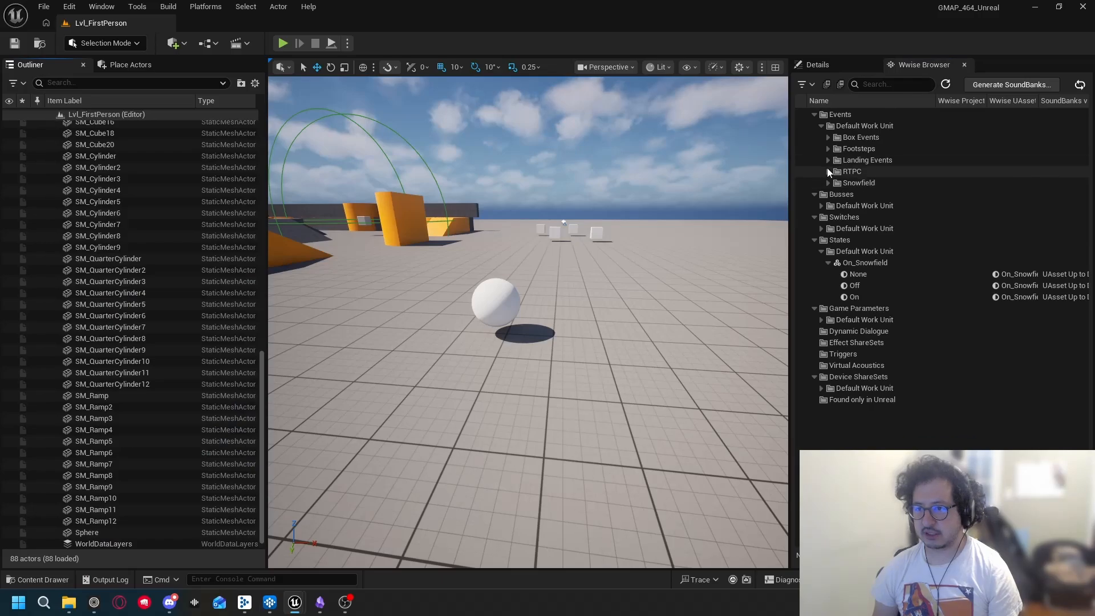
pyautogui.click(827, 171)
pyautogui.click(872, 182)
pyautogui.click(1080, 84)
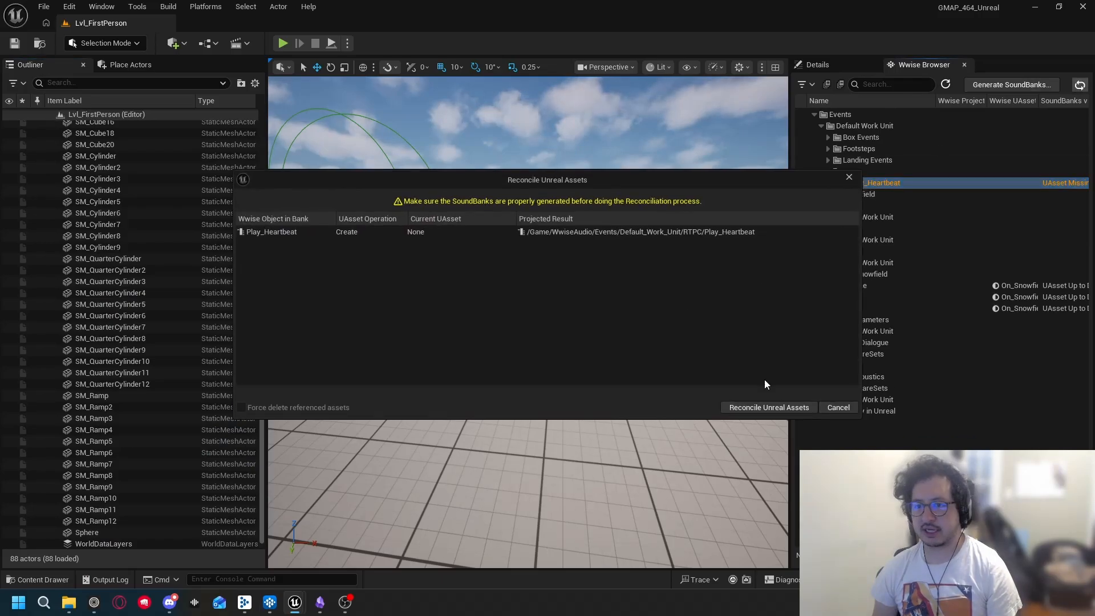
pyautogui.click(769, 407)
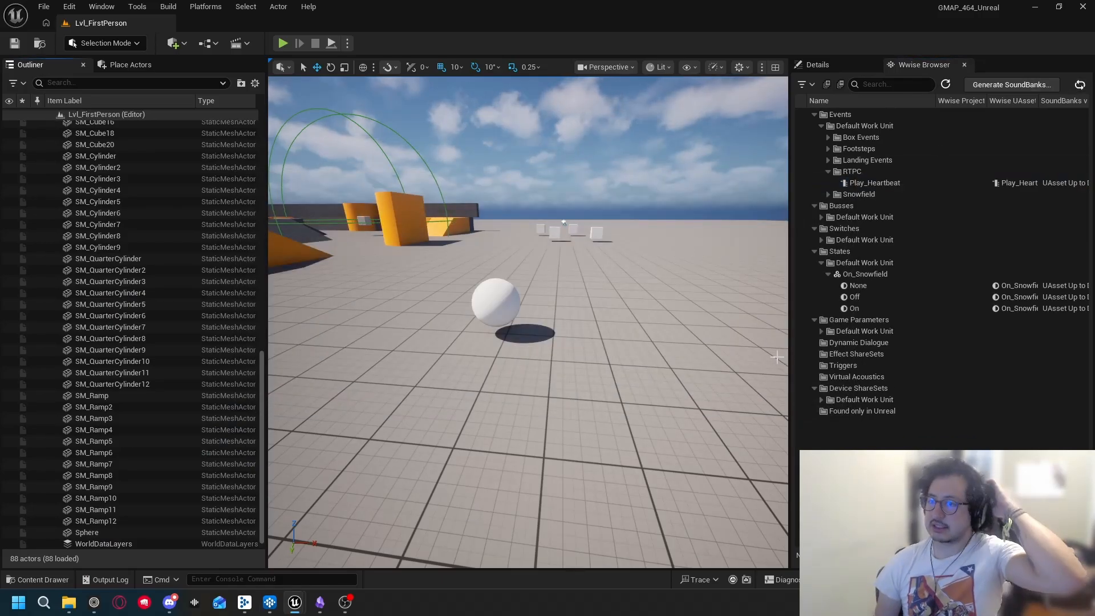
# Step: Set the Ak Event Ref of the sphere's Audio_Player component to Play_Heartbeat
pyautogui.click(513, 294)
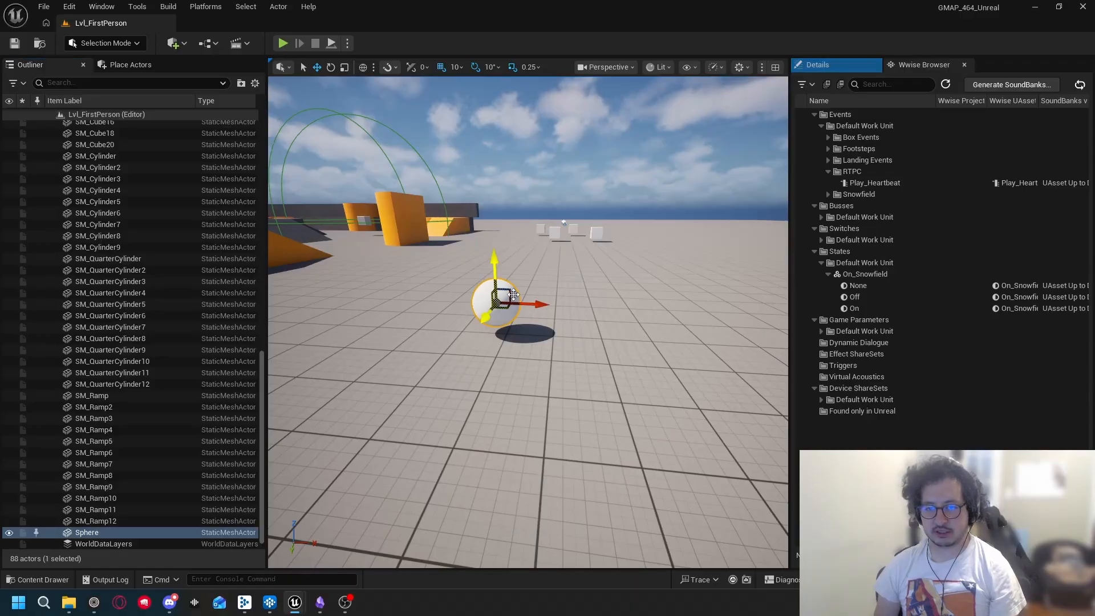
pyautogui.click(816, 64)
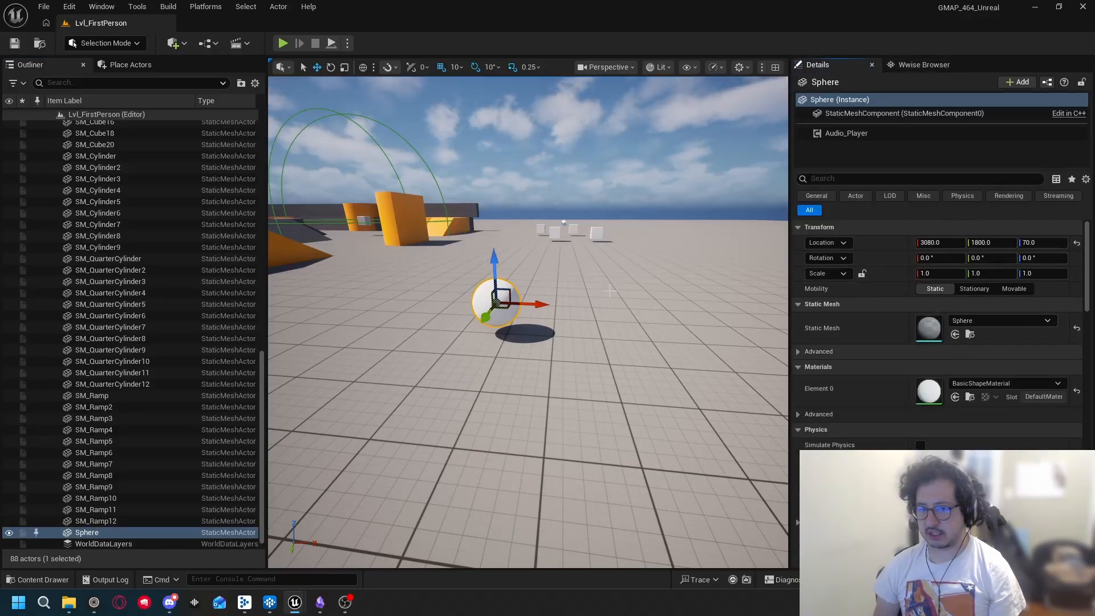
pyautogui.click(85, 532)
pyautogui.scroll(-4, 982, 352)
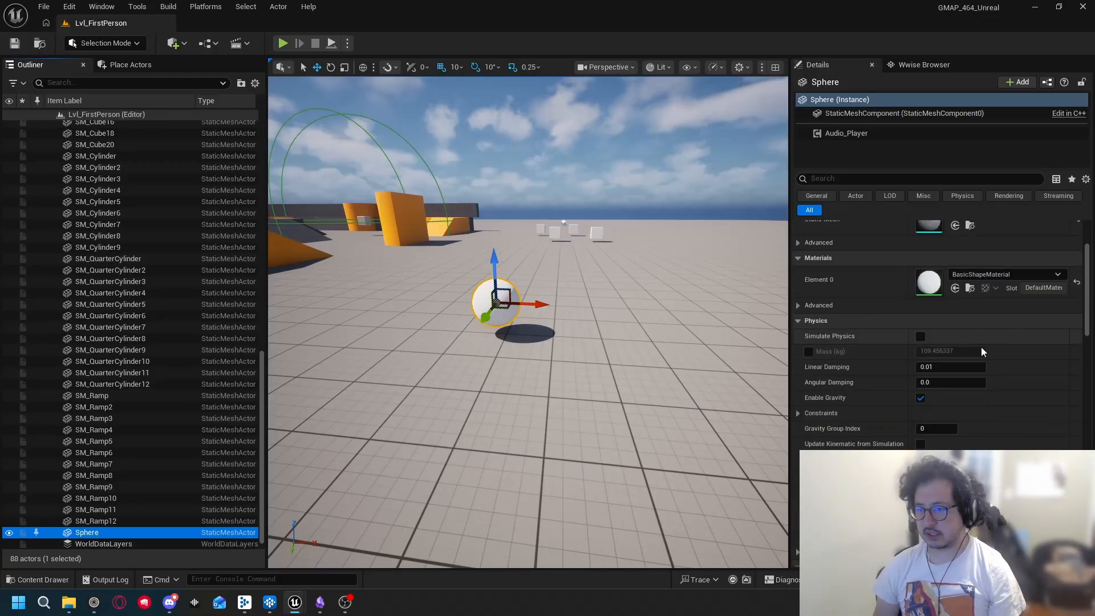
pyautogui.scroll(5, 982, 351)
pyautogui.click(849, 133)
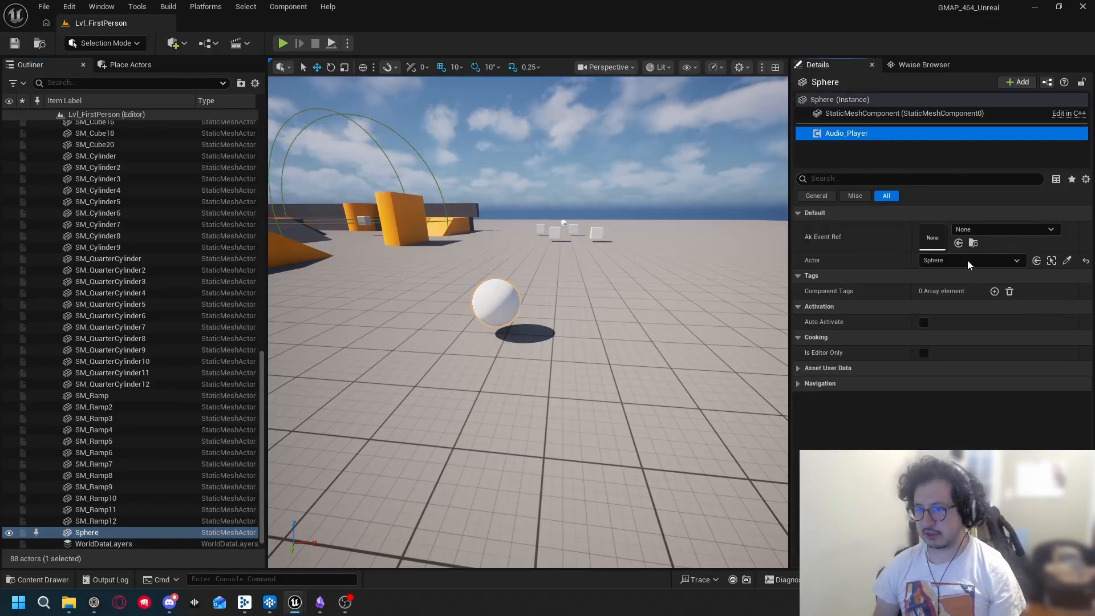
pyautogui.click(954, 263)
pyautogui.click(999, 229)
pyautogui.click(996, 232)
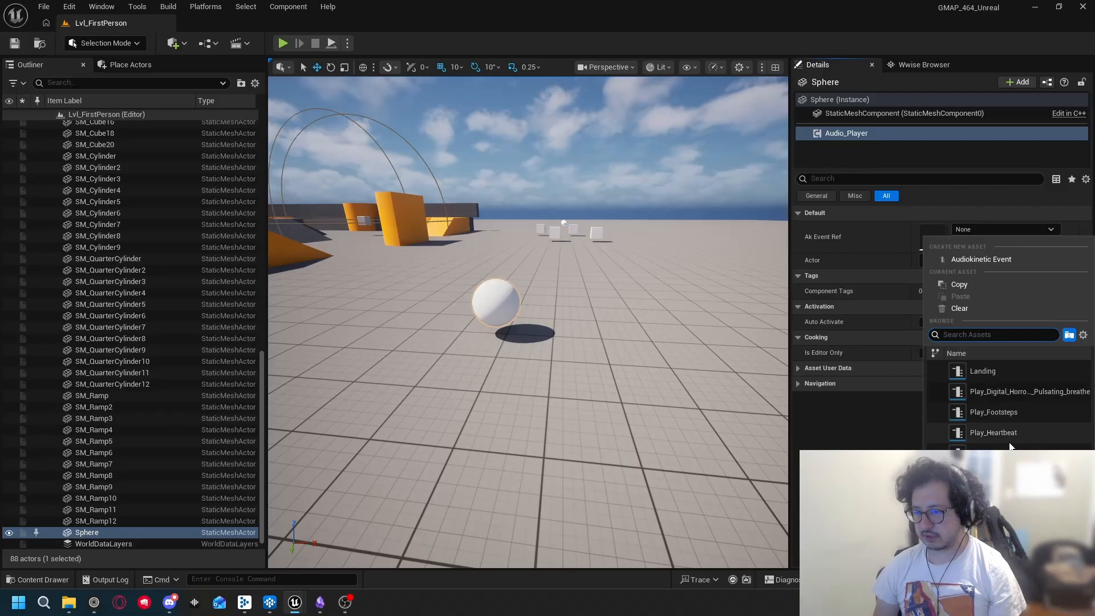
pyautogui.click(1012, 433)
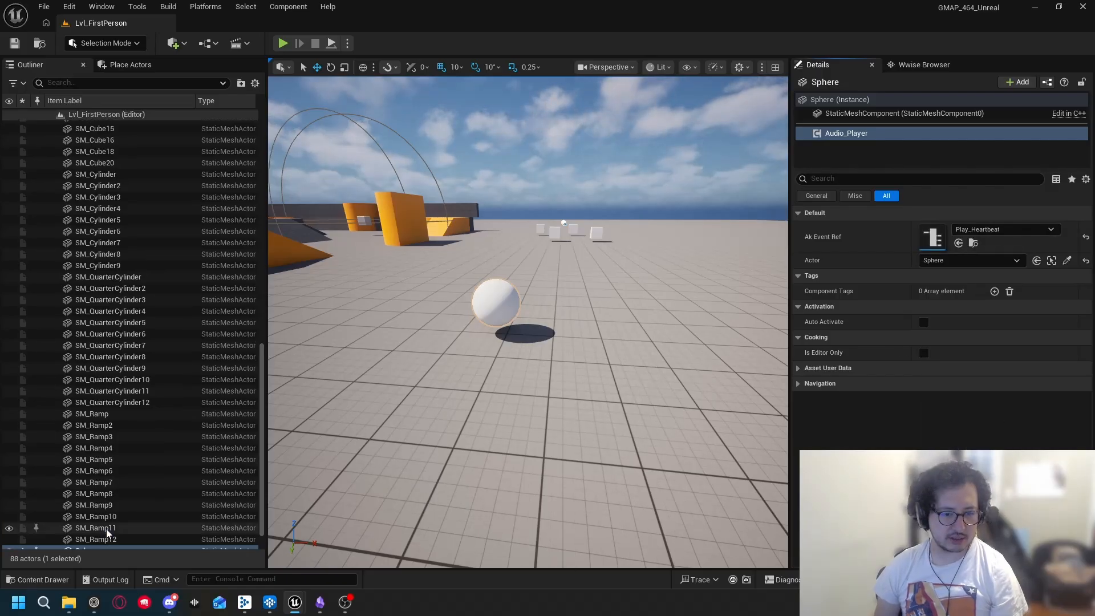
# Step: Create a subfolder named RTPC in the Wwise Tutorial Objects folder and move the Sphere actor into it
pyautogui.moveTo(106, 529); pyautogui.dragTo(92, 209)
pyautogui.click(103, 208)
pyautogui.rightClick(112, 210)
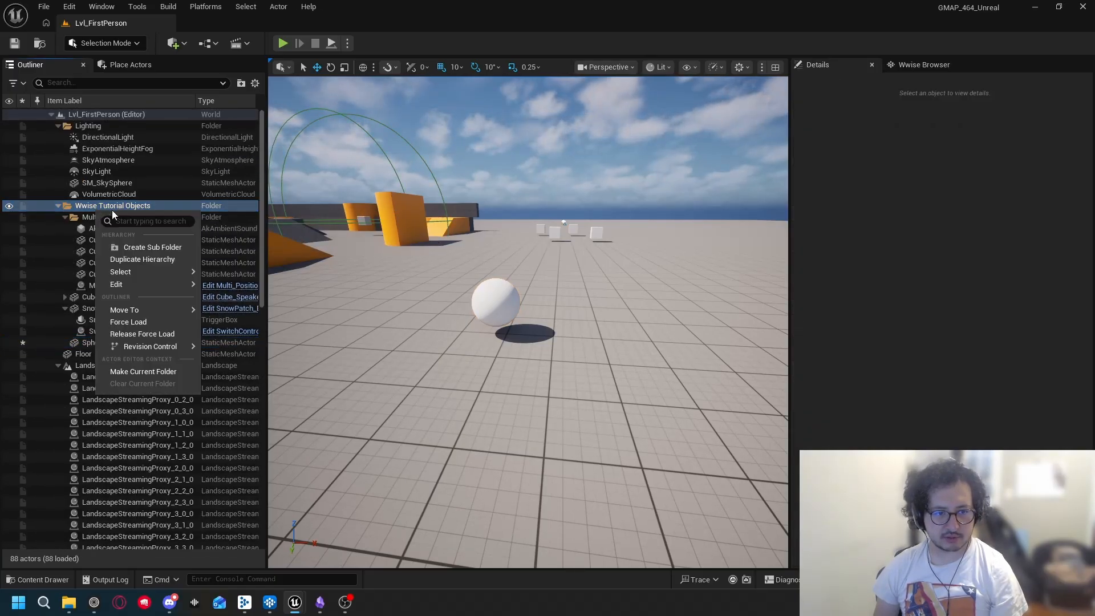
pyautogui.click(146, 247)
pyautogui.write('RTPC')
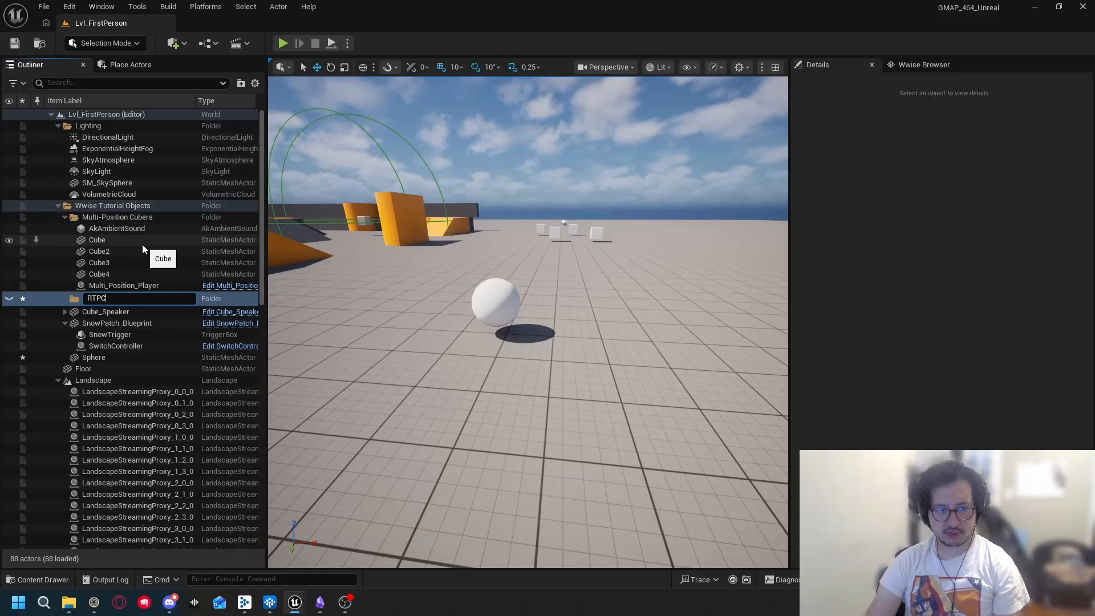
pyautogui.press('Return')
pyautogui.moveTo(102, 357); pyautogui.dragTo(103, 299)
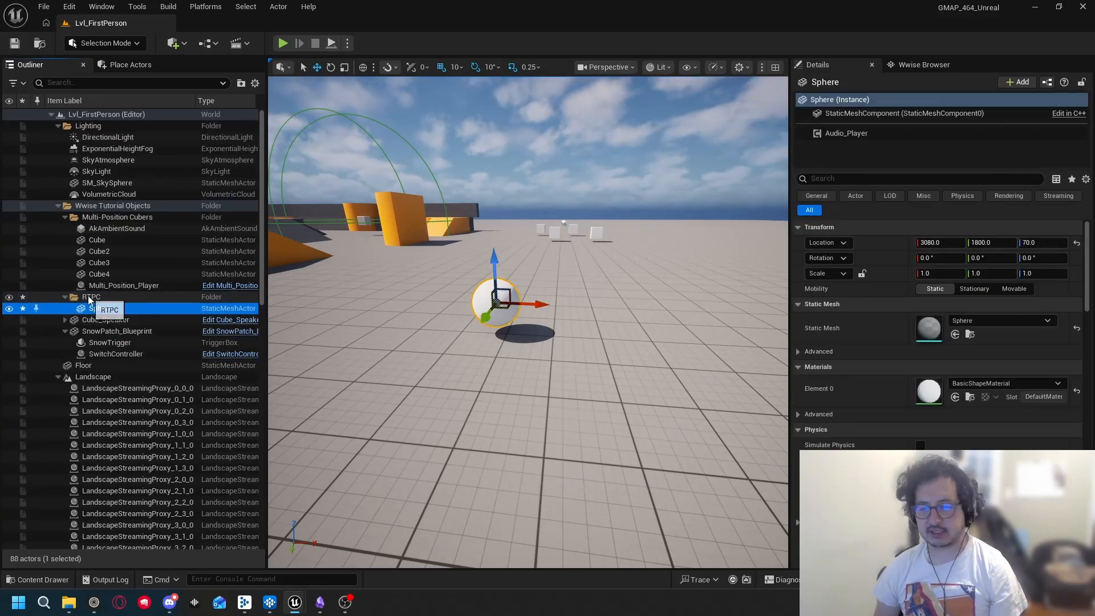
# Step: Focus on the sphere and play the level briefly to listen for the heartbeat
pyautogui.doubleClick(100, 308)
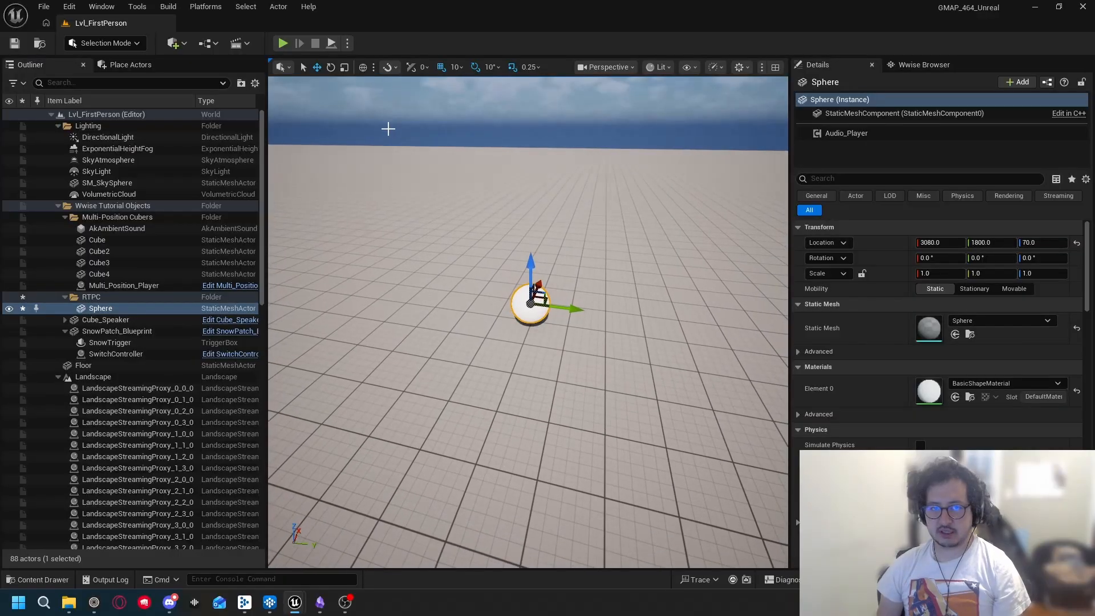
pyautogui.click(282, 43)
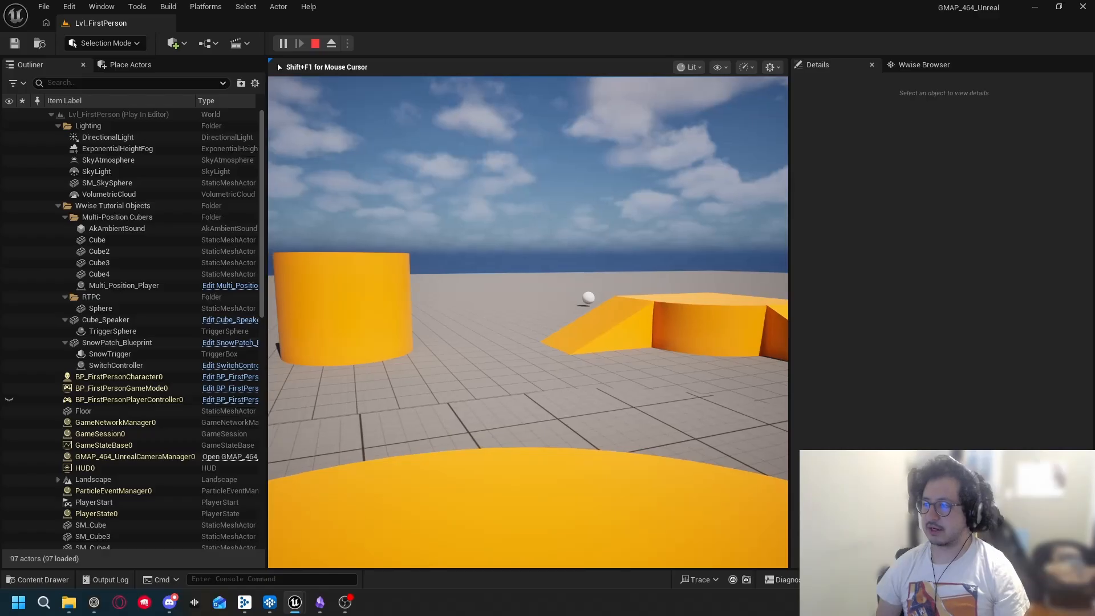
pyautogui.press('Escape')
pyautogui.press('f')
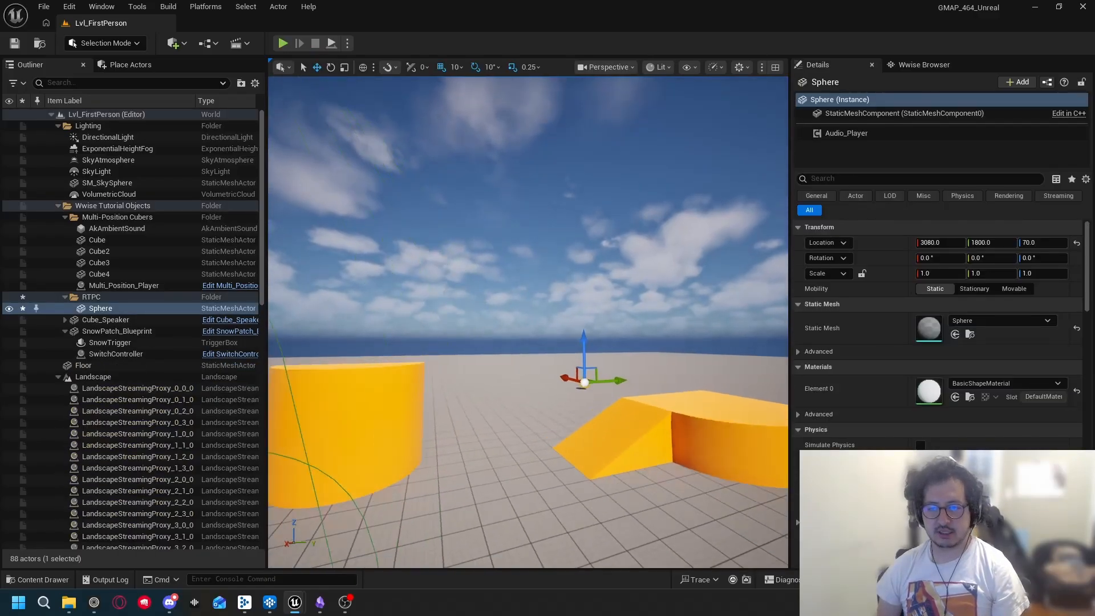
# Step: Switch to Wwise, leave the SoundBank layout, and open the 332821__loudernoises__heartbeat-60bpm sound from RTPC Box
pyautogui.click(270, 602)
pyautogui.click(95, 8)
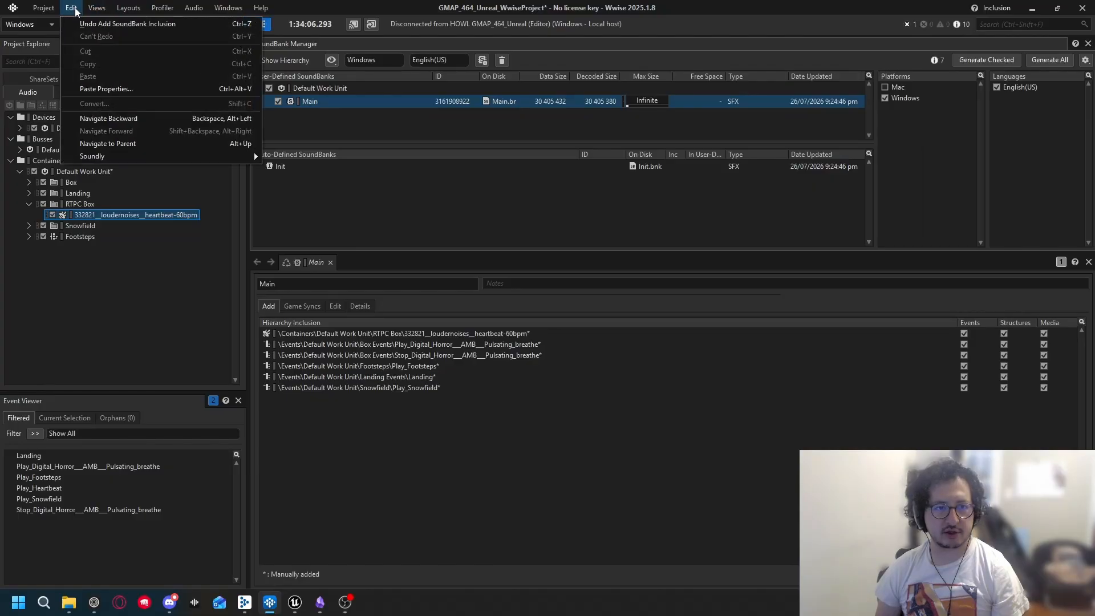
pyautogui.click(140, 24)
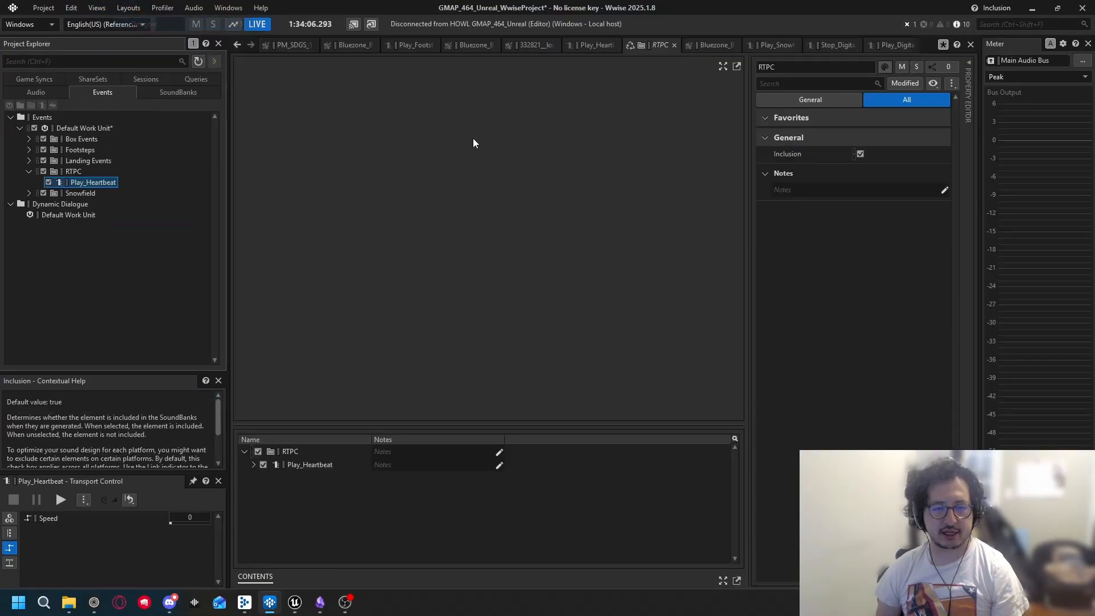
pyautogui.doubleClick(87, 180)
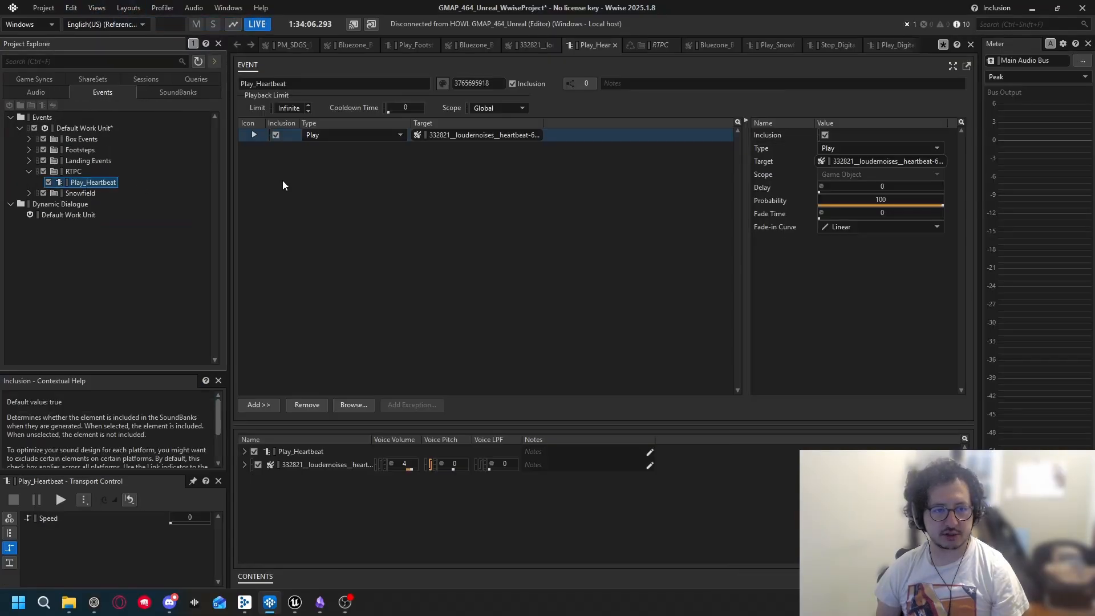
pyautogui.click(40, 90)
pyautogui.doubleClick(96, 225)
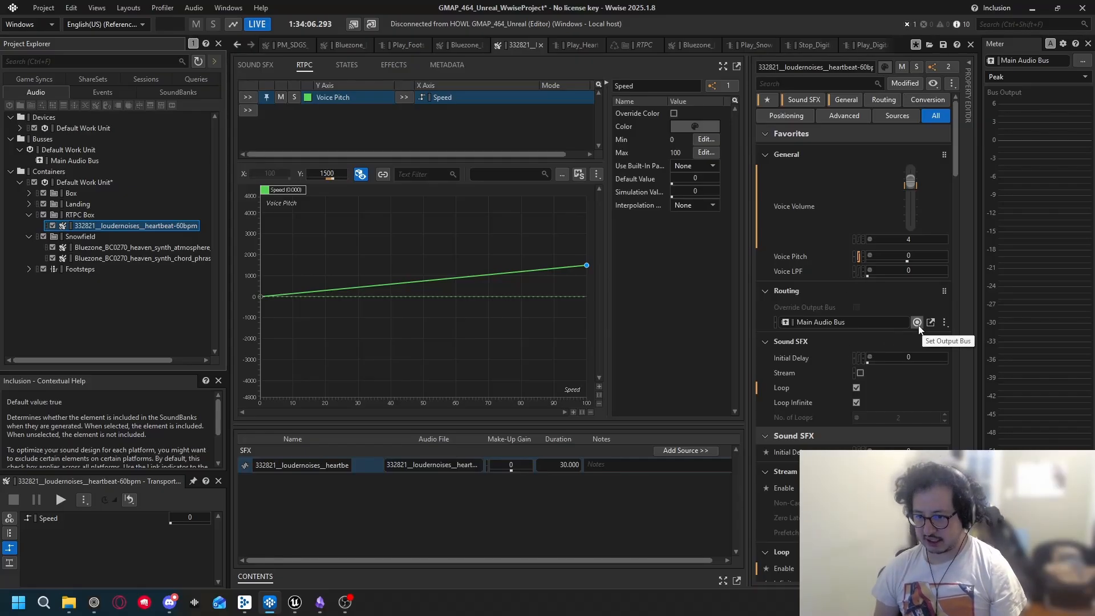
# Step: Assign the Box Attenuation from the Default Work Unit to the heartbeat sound's positioning settings
pyautogui.click(791, 116)
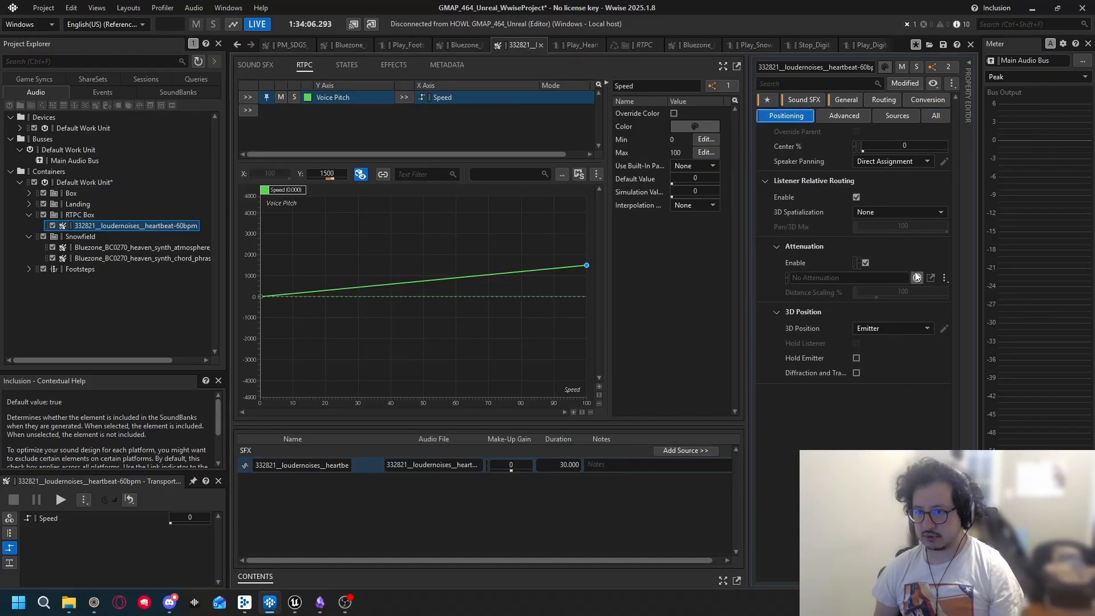
pyautogui.click(946, 279)
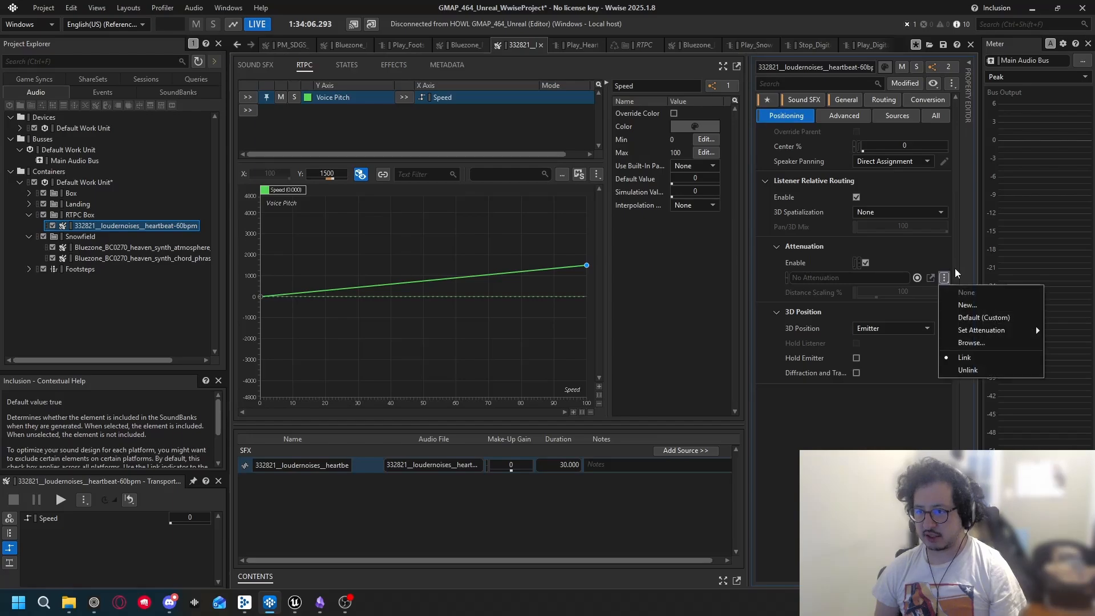
pyautogui.moveTo(976, 330)
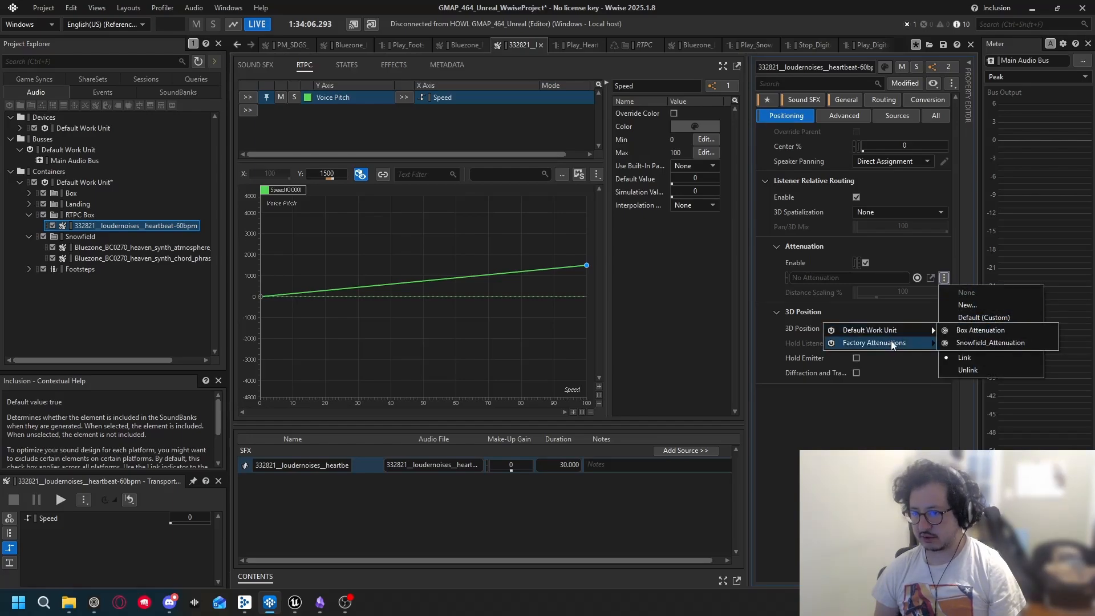
pyautogui.moveTo(918, 328)
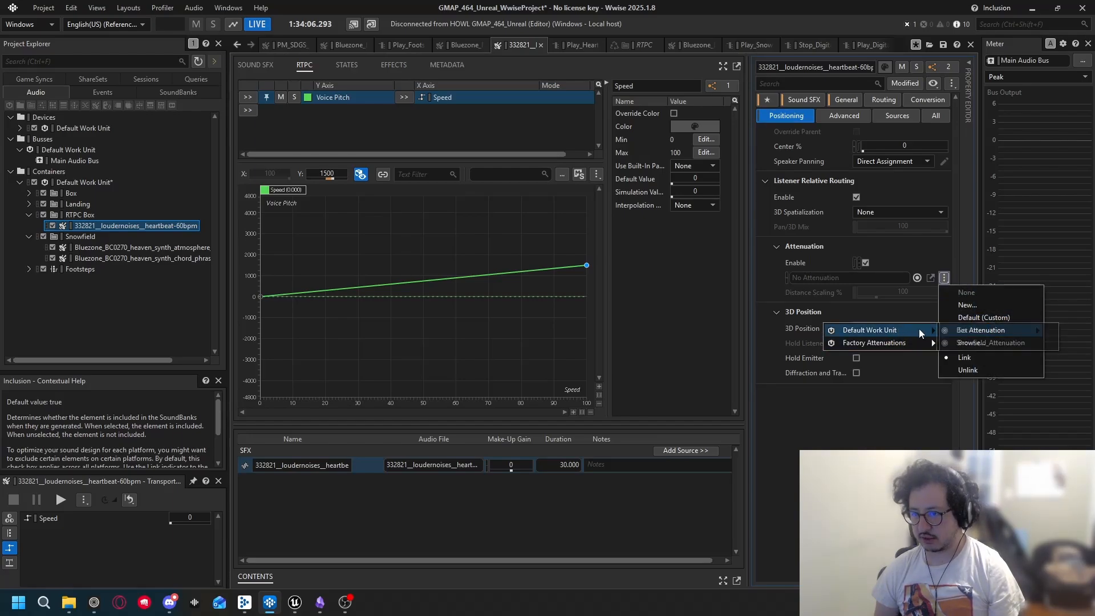
pyautogui.click(961, 331)
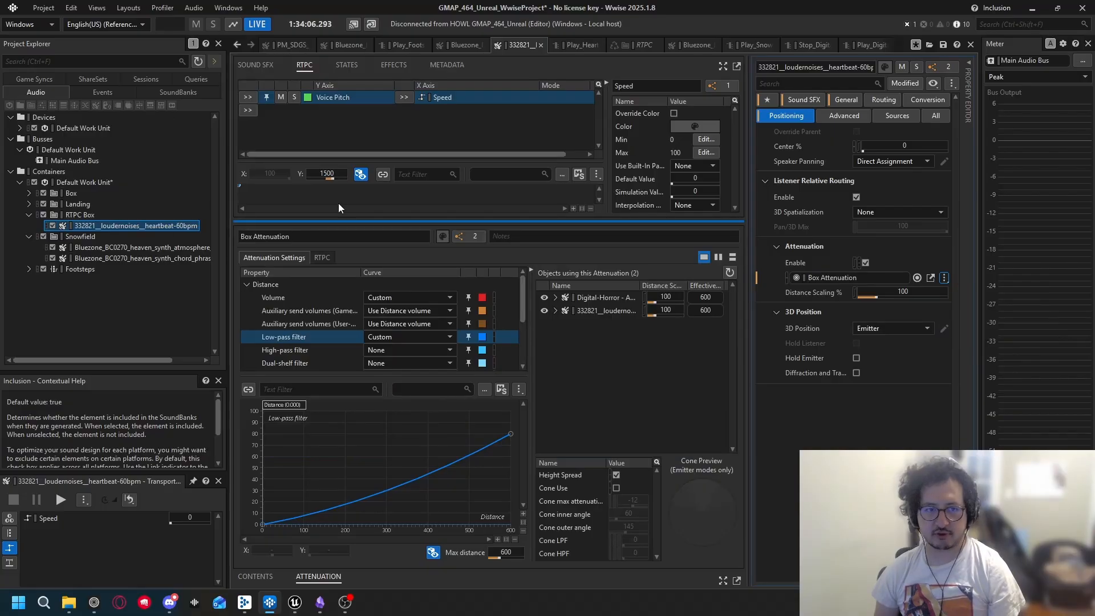
# Step: Show the SoundBank layout and generate the checked Main SoundBank for Windows with the updated attenuation
pyautogui.click(129, 7)
pyautogui.click(156, 53)
pyautogui.click(976, 59)
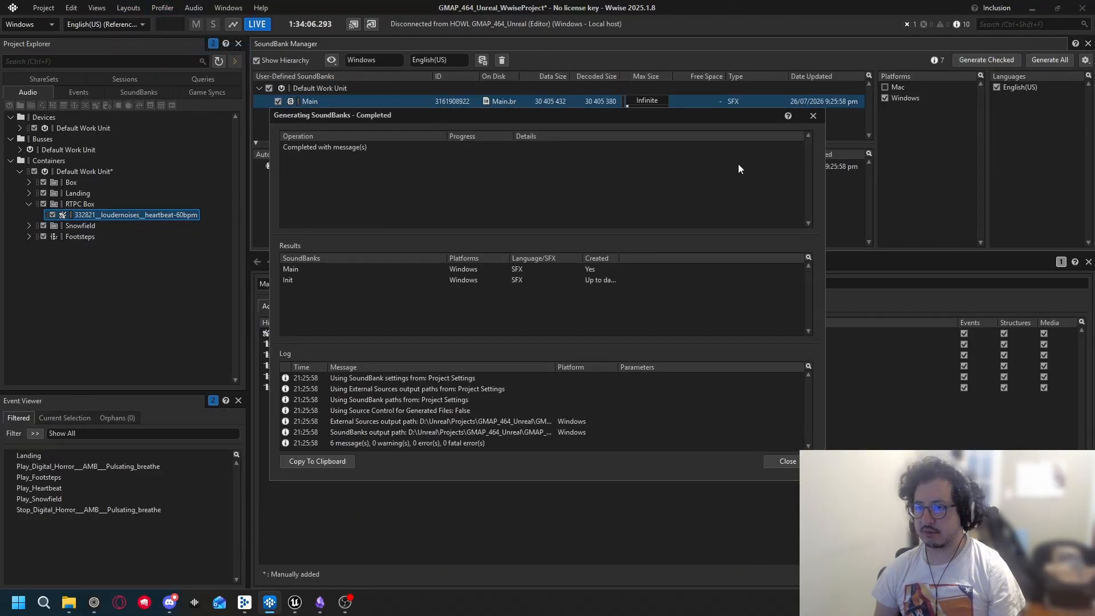
pyautogui.click(810, 119)
# Step: Return to the Unreal Editor and play the level, walking up to the sphere to hear the heartbeat's attenuation
pyautogui.click(1032, 12)
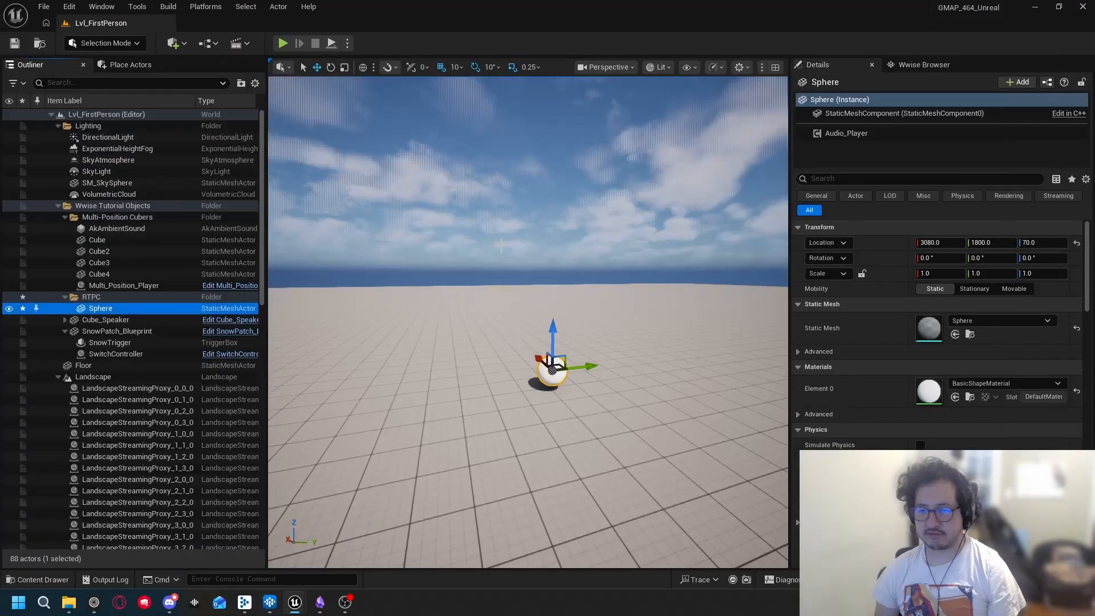
pyautogui.click(284, 44)
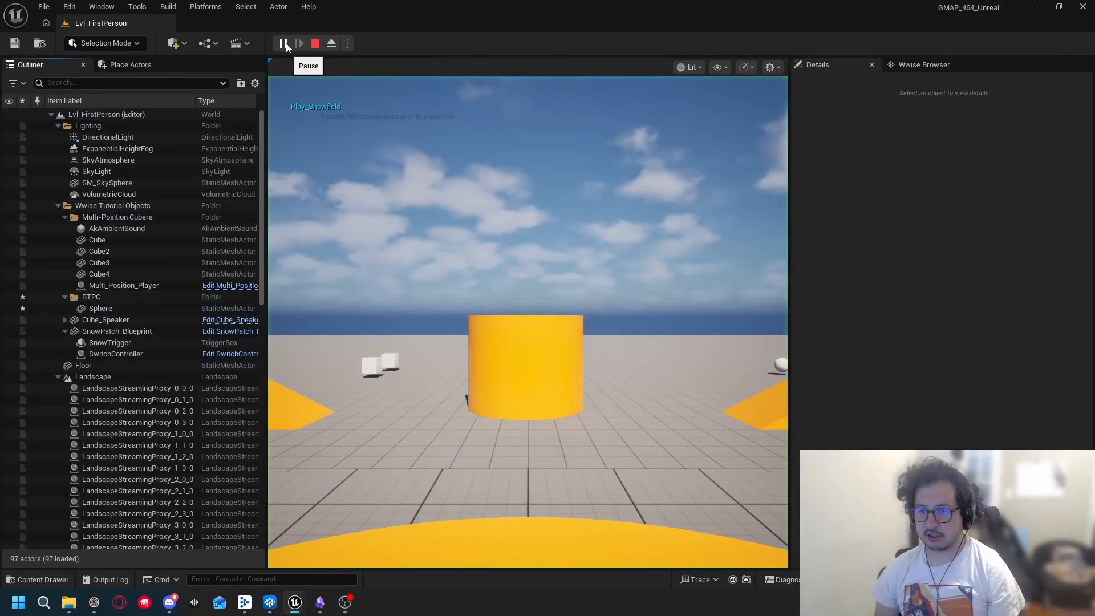
pyautogui.press('w')
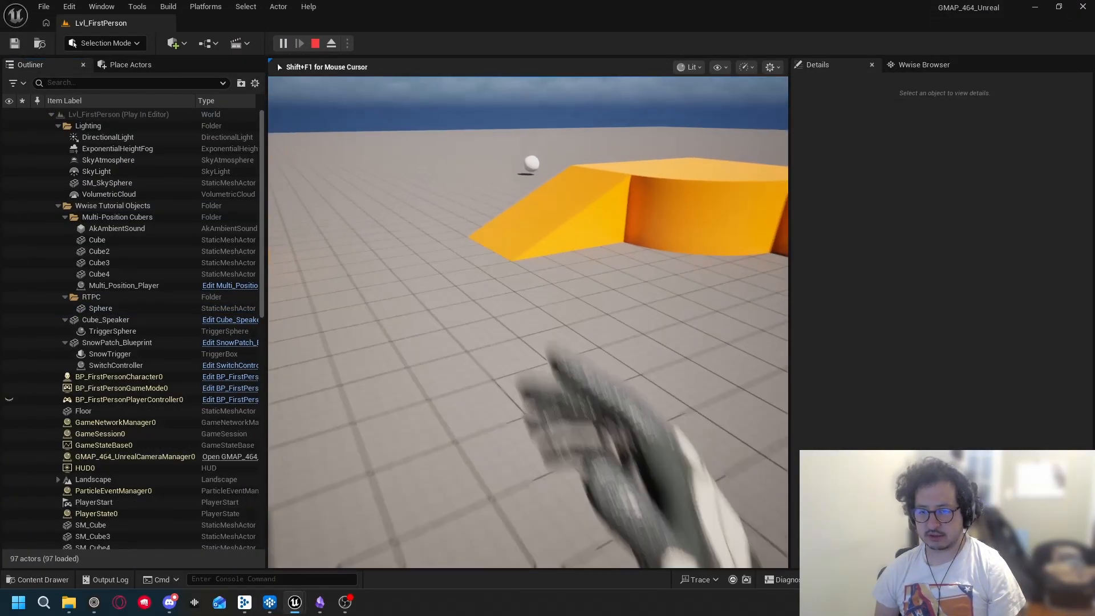
pyautogui.press('w')
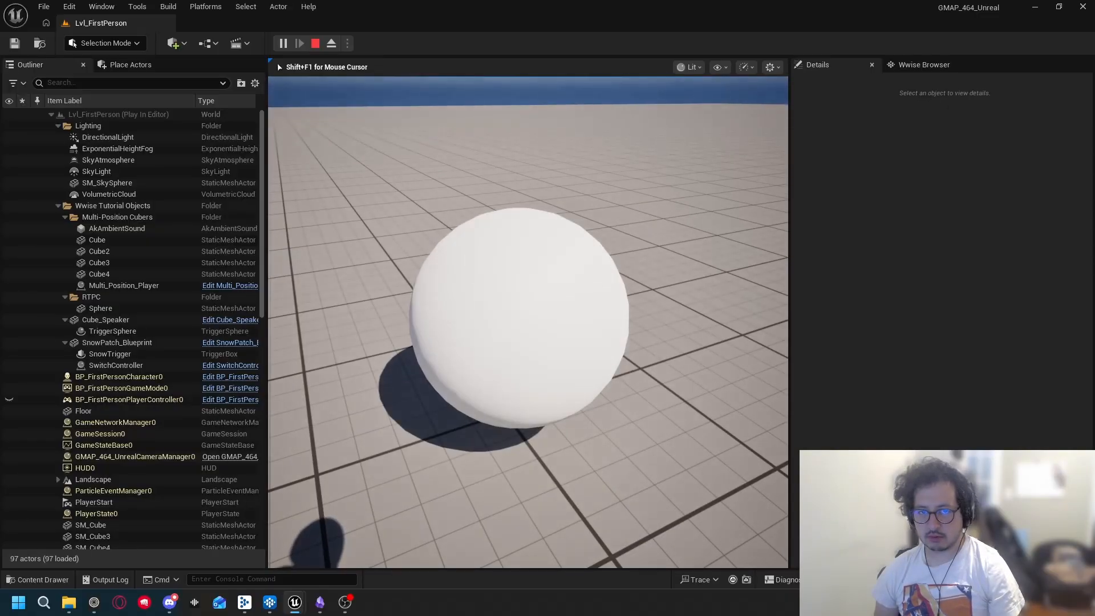
pyautogui.press('Escape')
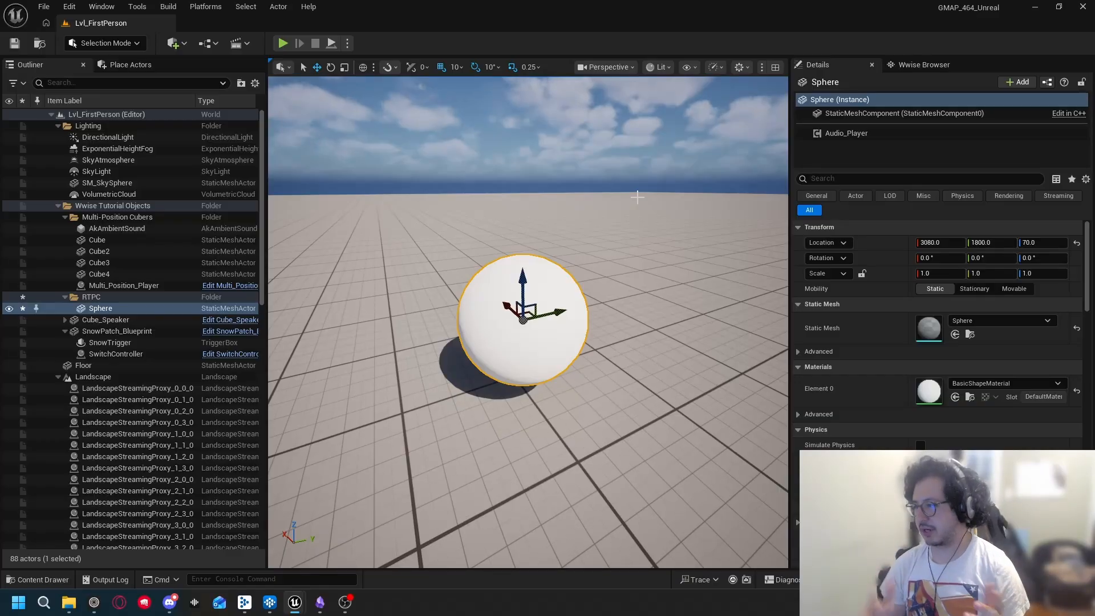
# Step: Open the BP_FirstPersonCharacter blueprint from the FirstPerson Blueprints folder
pyautogui.scroll(-8, 629, 216)
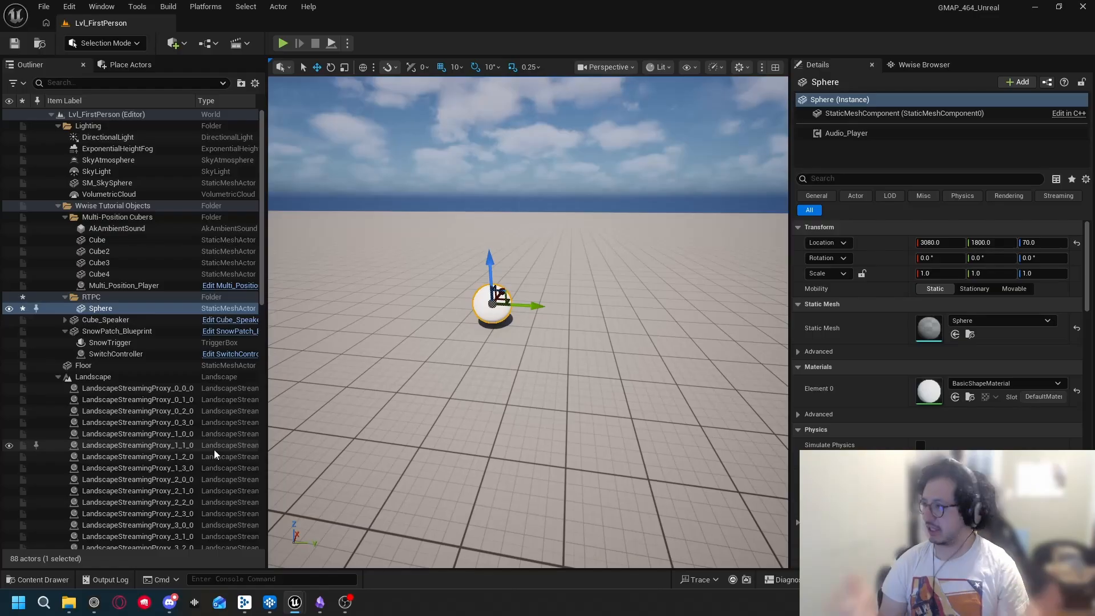
pyautogui.click(38, 579)
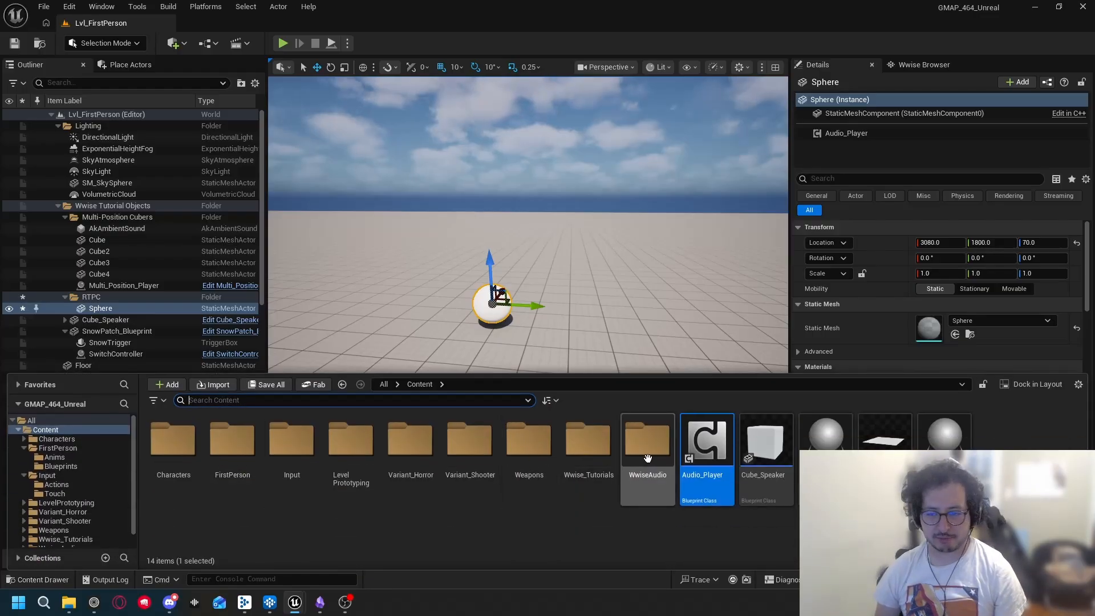
pyautogui.doubleClick(240, 454)
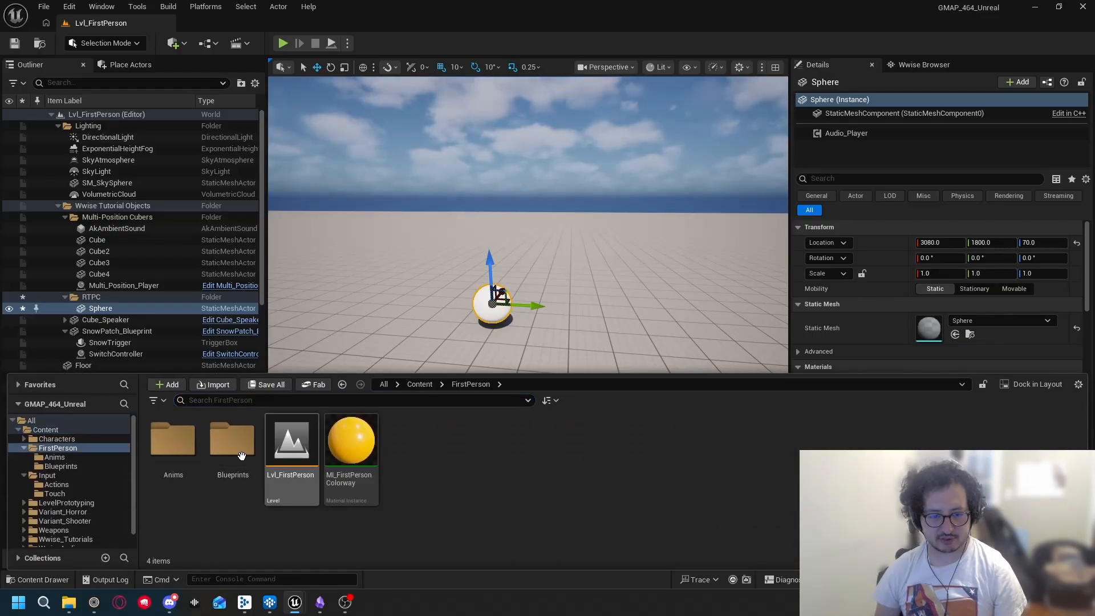
pyautogui.doubleClick(231, 447)
pyautogui.click(174, 453)
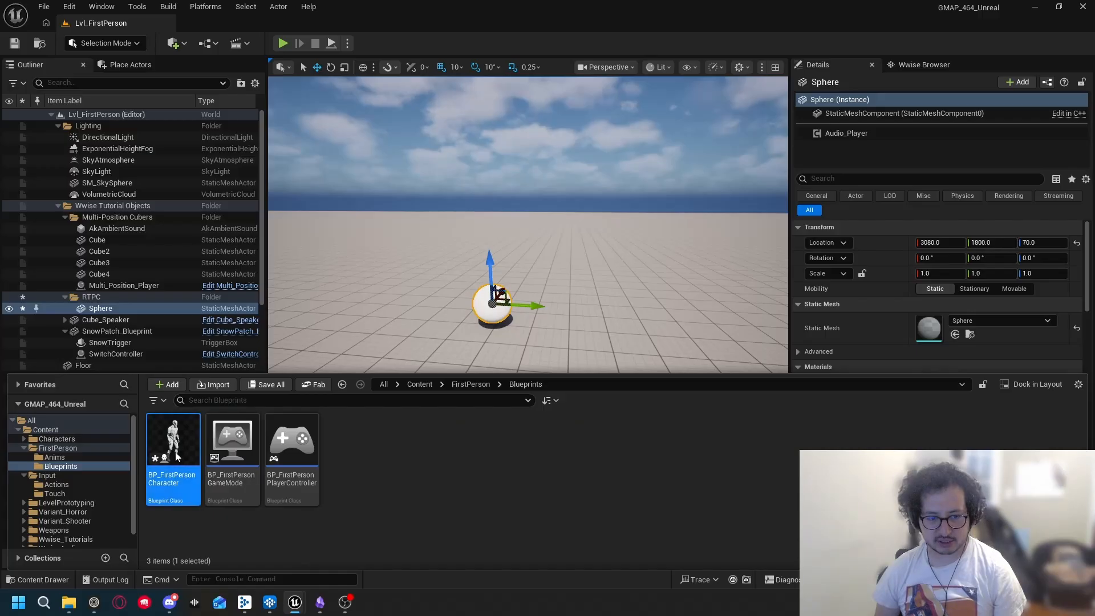
pyautogui.doubleClick(174, 453)
# Step: Move the EnhancedInputAction IA_Move event well to the left of its Branch node and expand its hidden pins
pyautogui.scroll(-3, 481, 256)
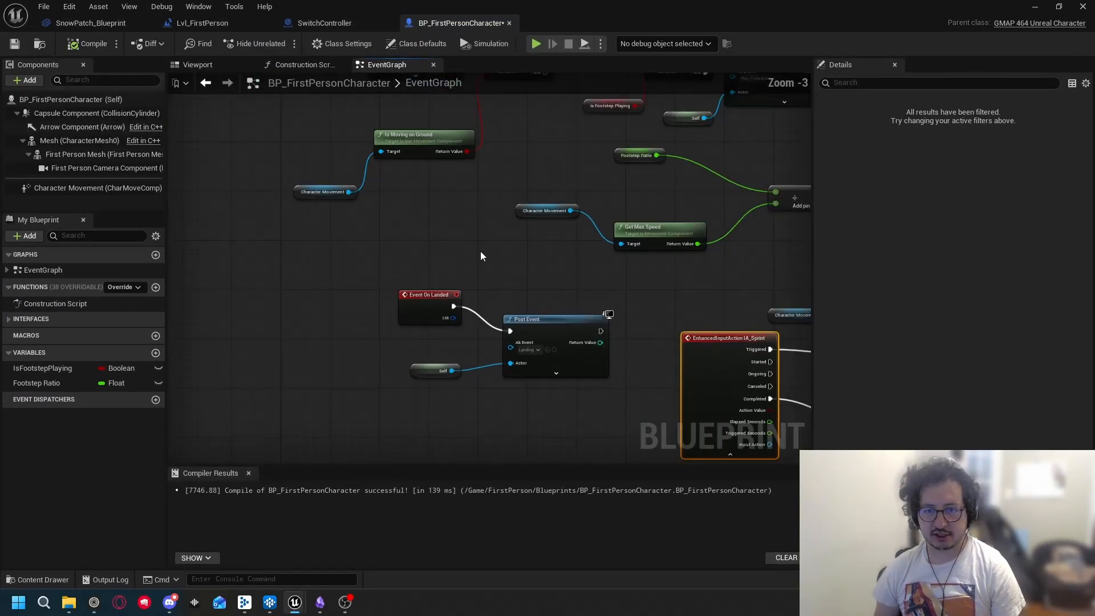
pyautogui.moveTo(492, 251); pyautogui.dragTo(591, 383, button='right')
pyautogui.scroll(3, 536, 328)
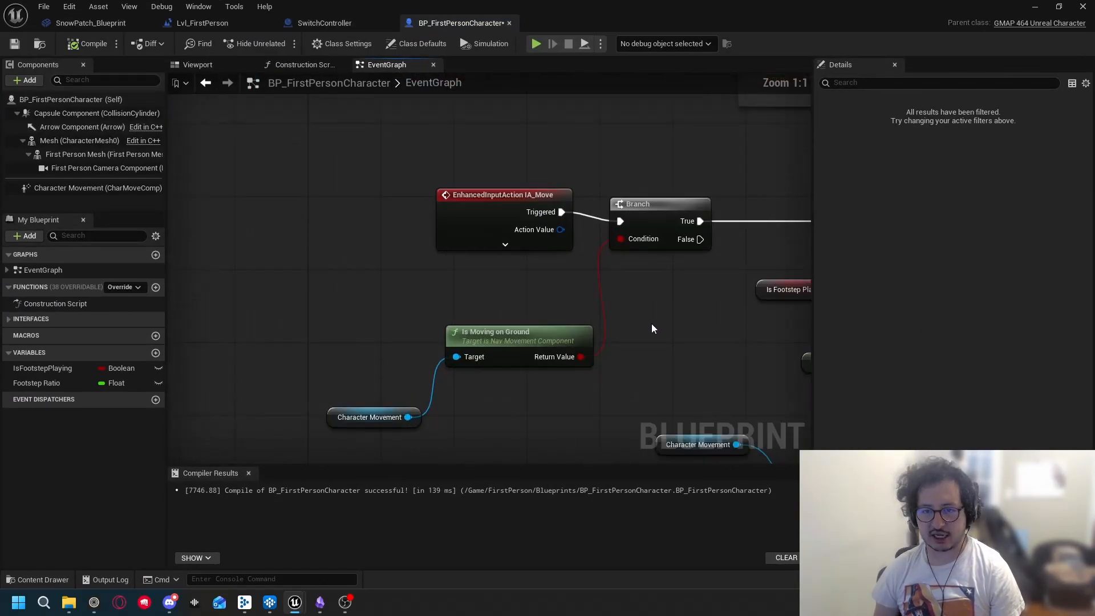
pyautogui.moveTo(653, 329); pyautogui.dragTo(515, 314, button='right')
pyautogui.moveTo(330, 278); pyautogui.dragTo(603, 276, button='right')
pyautogui.moveTo(655, 191); pyautogui.dragTo(189, 182)
pyautogui.moveTo(334, 281); pyautogui.dragTo(752, 243, button='right')
pyautogui.moveTo(583, 138); pyautogui.dragTo(465, 148)
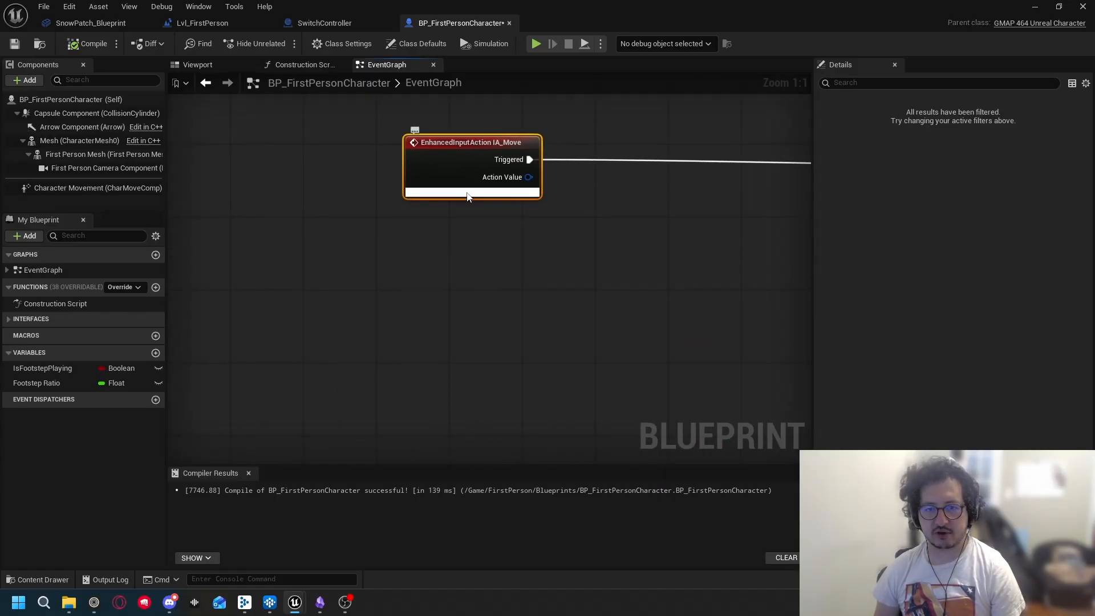
pyautogui.click(471, 192)
pyautogui.moveTo(630, 276); pyautogui.dragTo(519, 262, button='right')
pyautogui.moveTo(546, 202); pyautogui.dragTo(382, 218, button='right')
pyautogui.scroll(-2, 383, 221)
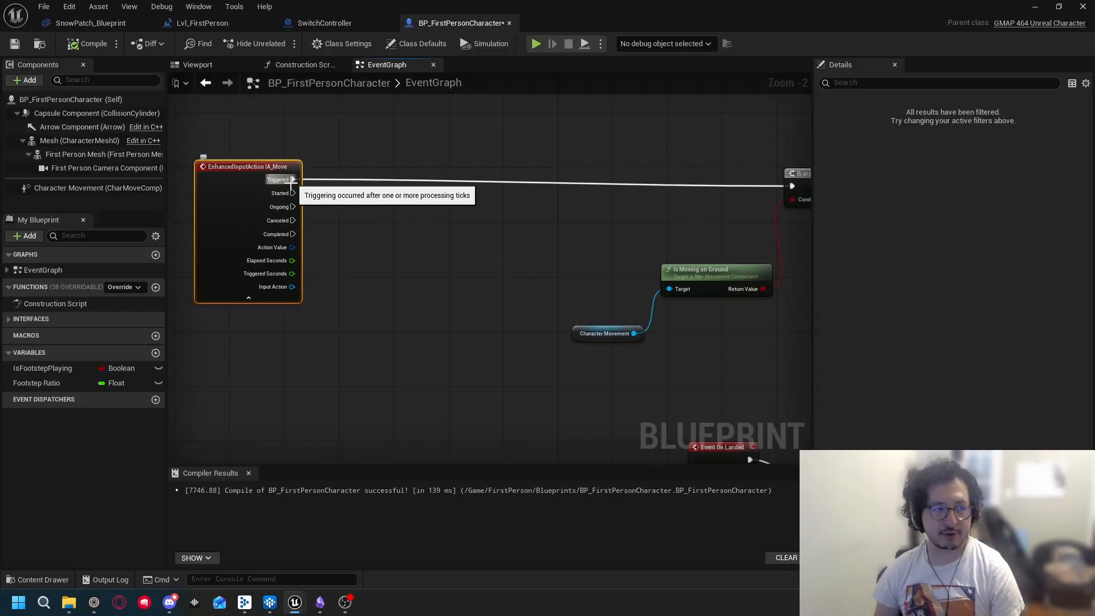
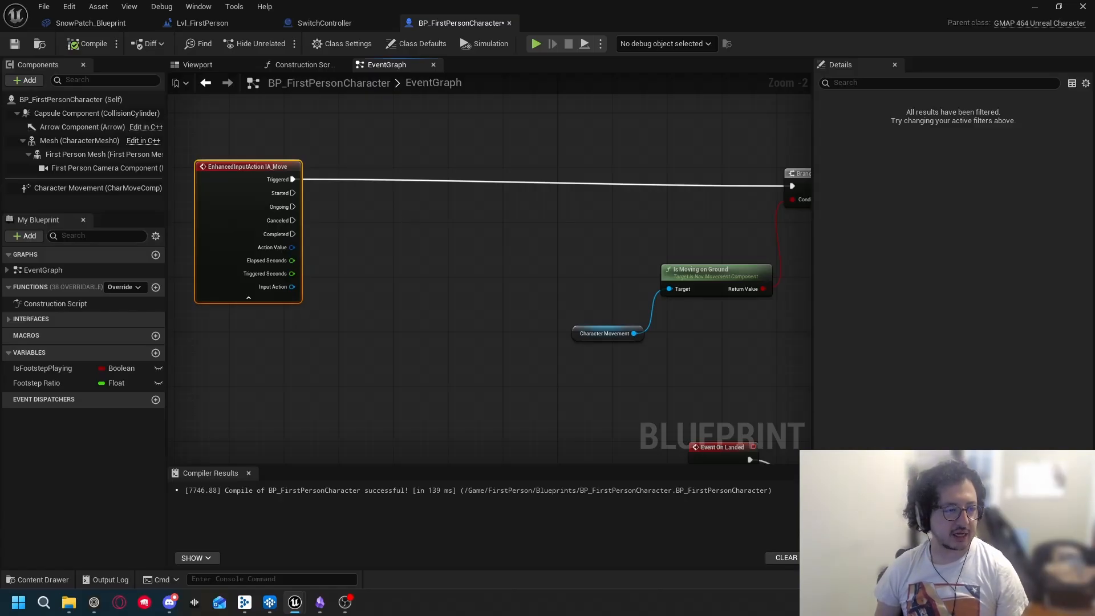
# Step: Add an Audiokinetic Ak Game Object Set RTPCValue node between the IA_Move event and the Branch node
pyautogui.click(94, 602)
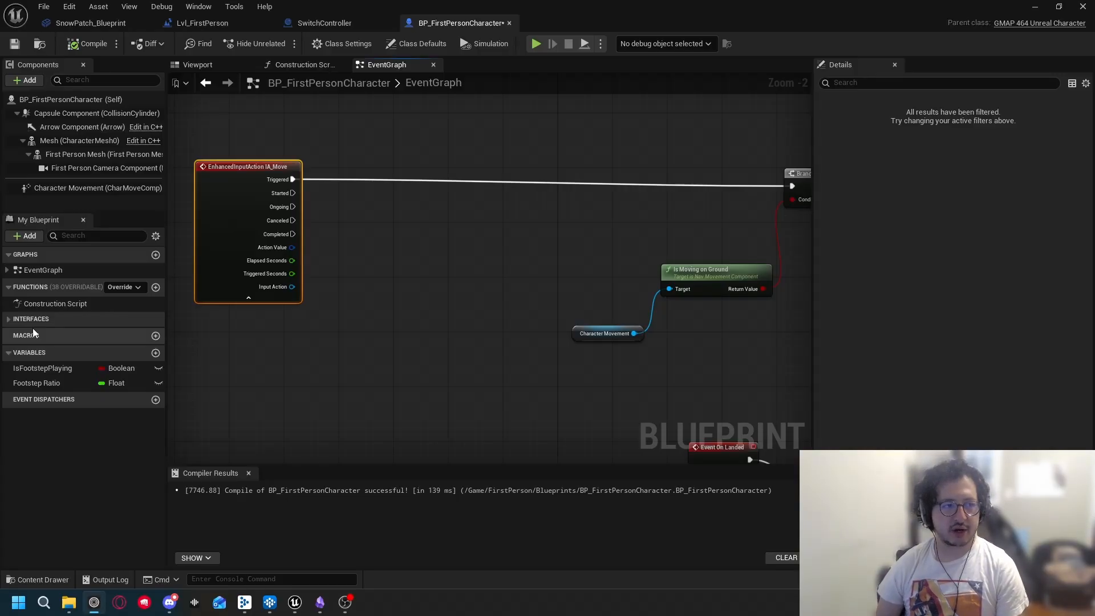
pyautogui.rightClick(469, 277)
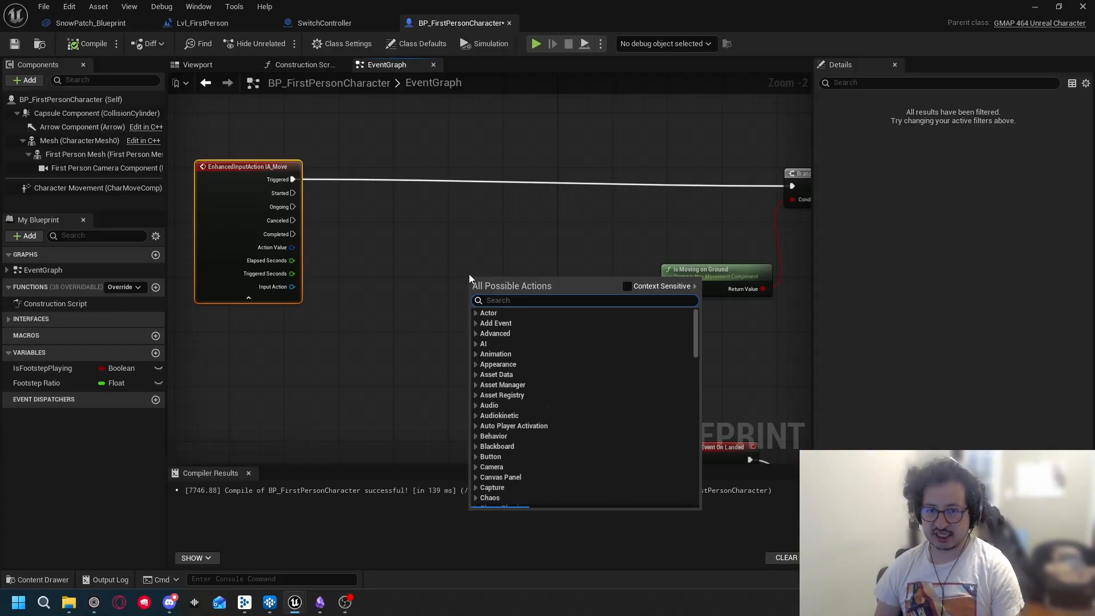
pyautogui.write('set')
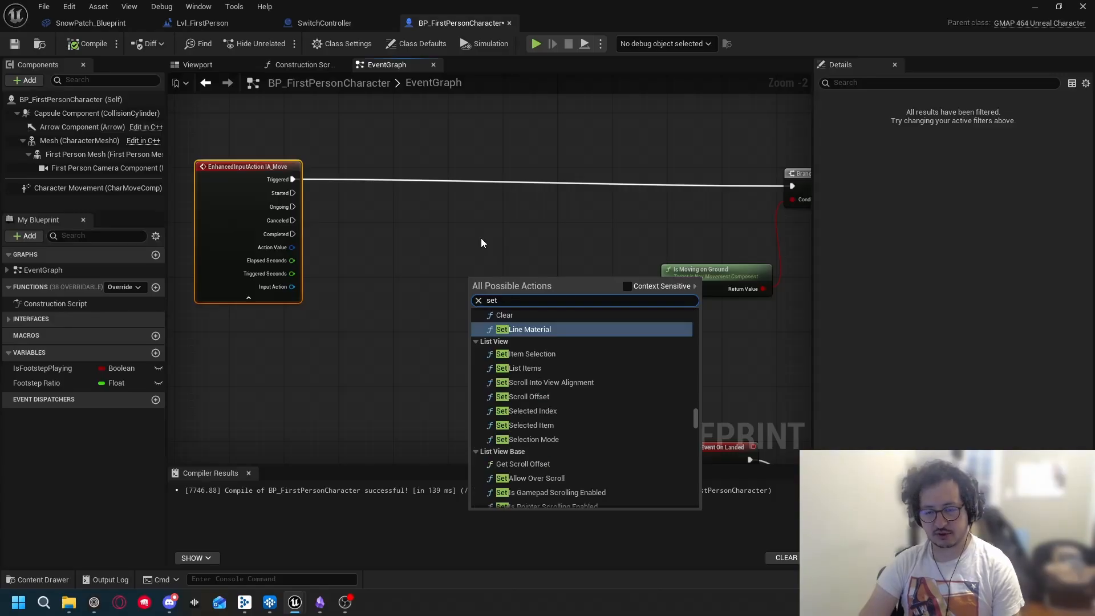
pyautogui.write(' rtpc')
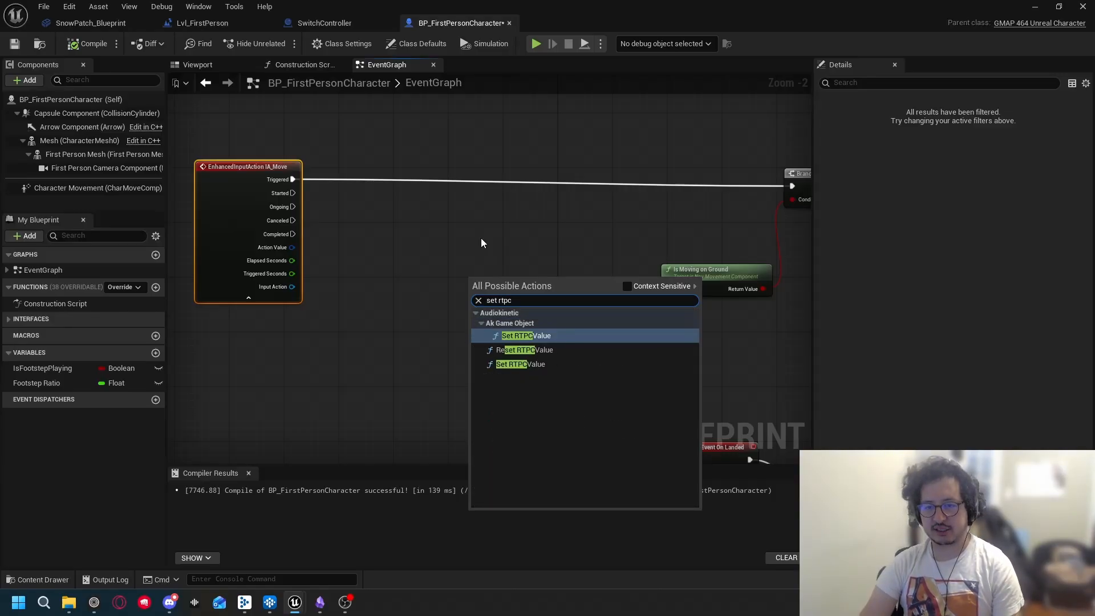
pyautogui.click(543, 336)
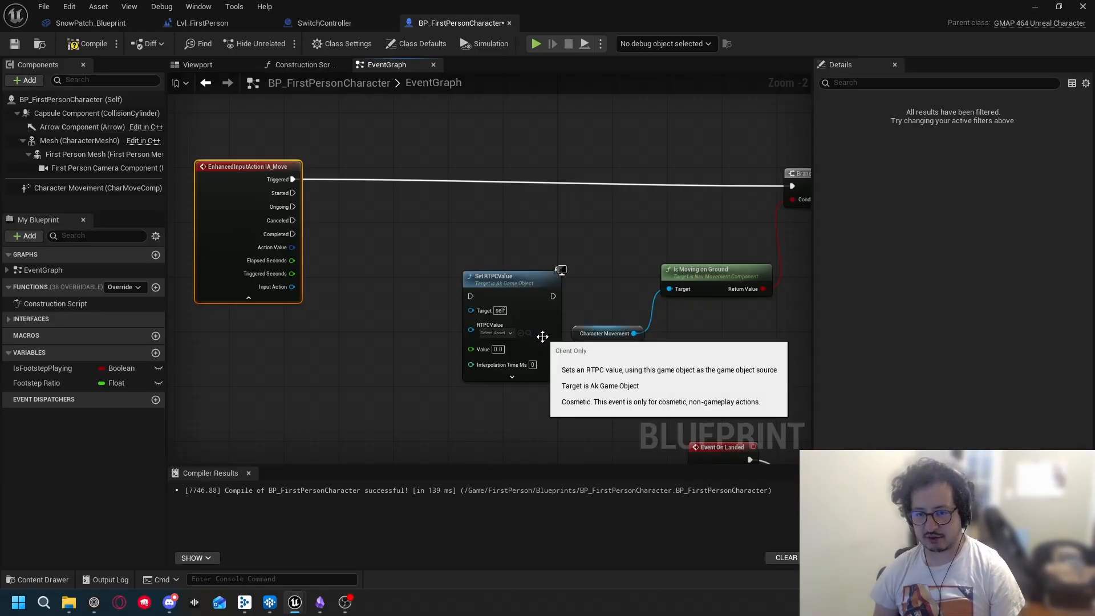
# Step: Break the Triggered link on IA_Move and route its execution through Set RTPCValue into the Branch node
pyautogui.rightClick(292, 179)
pyautogui.click(316, 217)
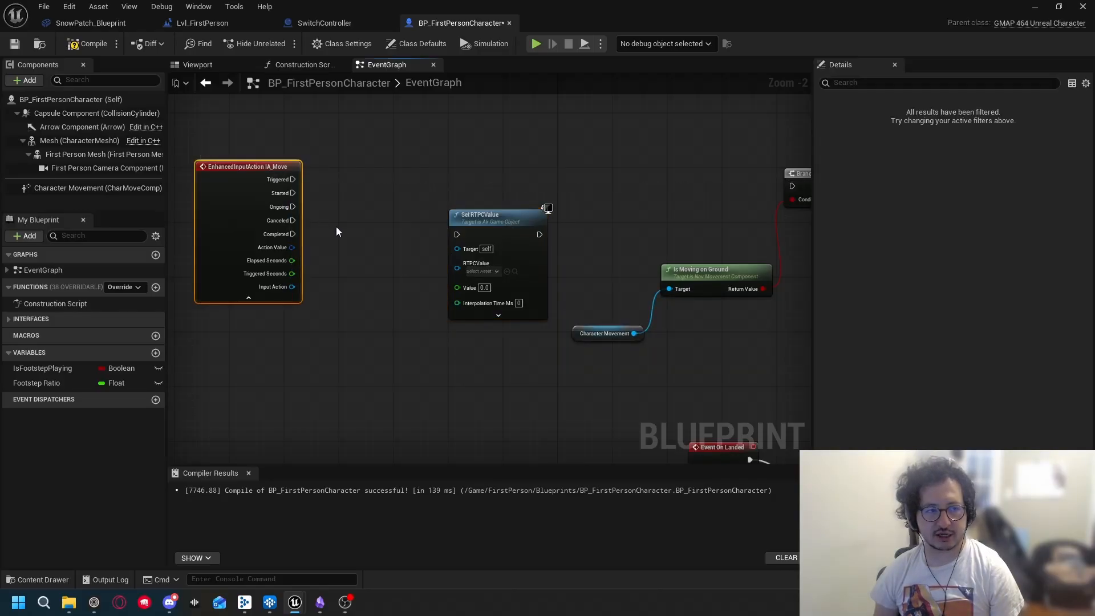
pyautogui.moveTo(504, 228); pyautogui.dragTo(483, 174)
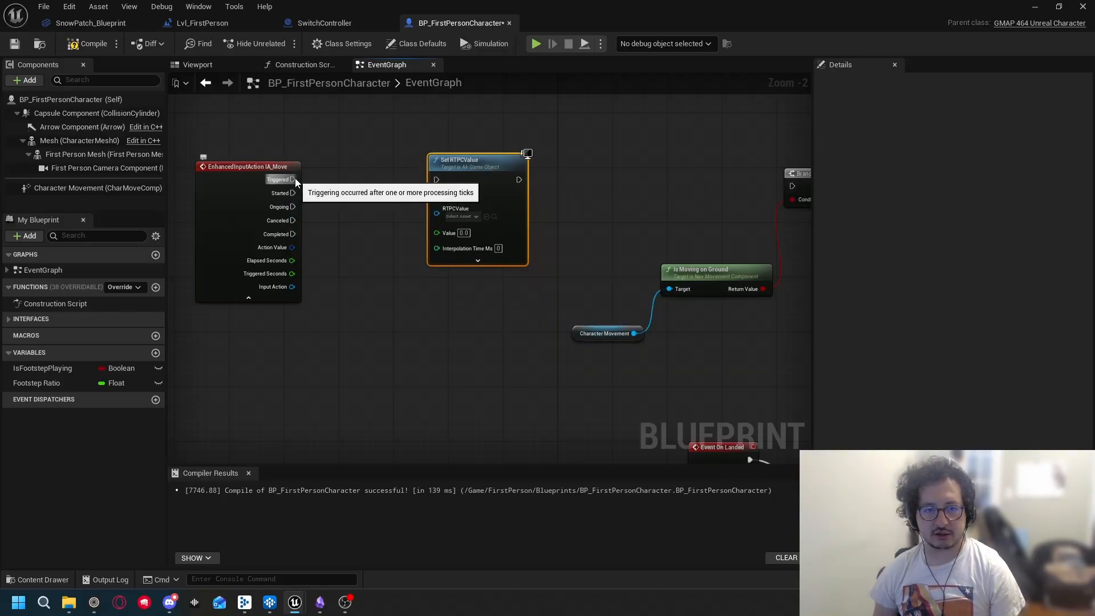
pyautogui.moveTo(292, 179); pyautogui.dragTo(437, 180)
pyautogui.moveTo(622, 237); pyautogui.dragTo(453, 215, button='right')
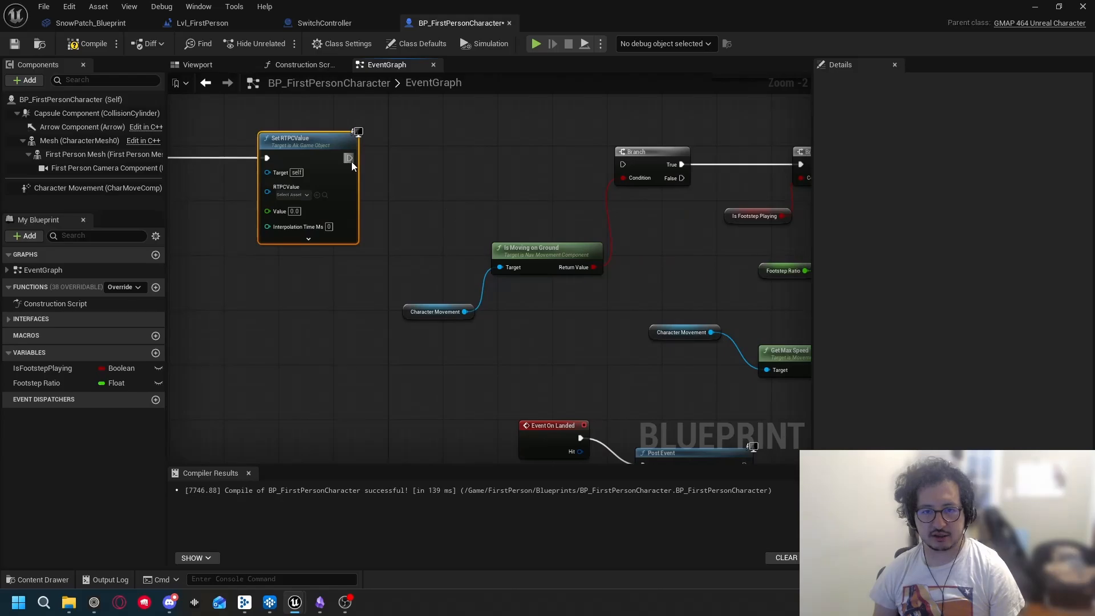
pyautogui.moveTo(349, 158); pyautogui.dragTo(623, 164)
pyautogui.scroll(2, 364, 251)
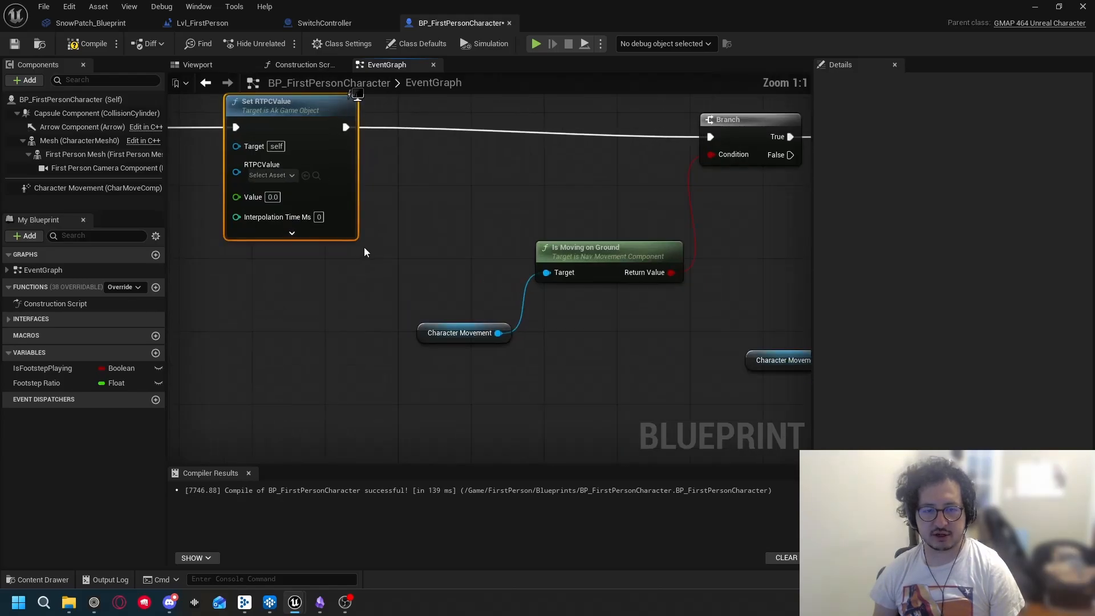
pyautogui.moveTo(363, 252); pyautogui.dragTo(585, 296, button='right')
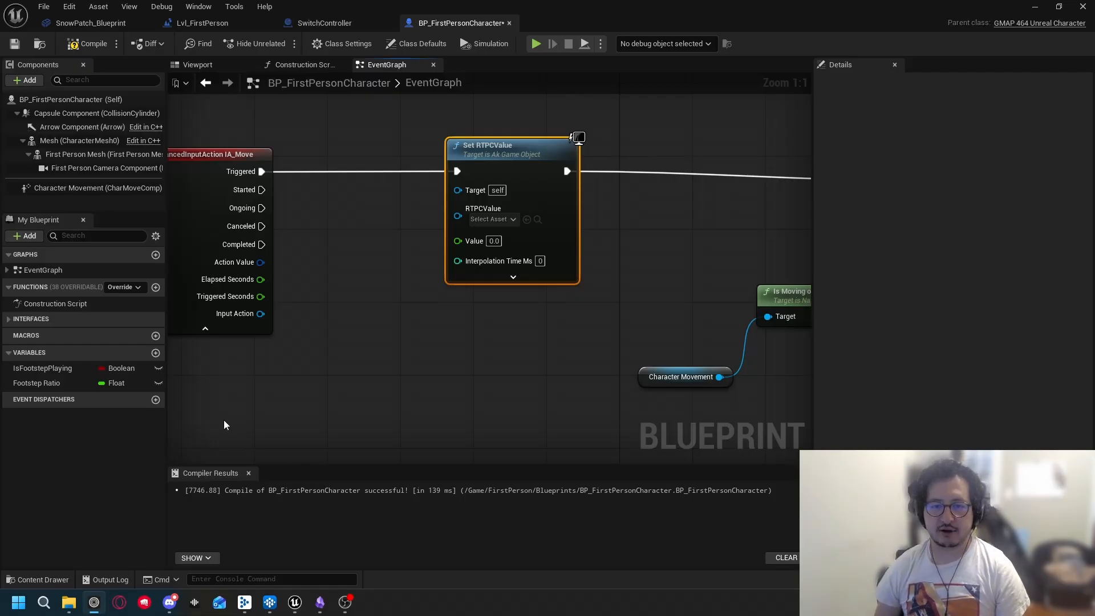
pyautogui.moveTo(321, 372); pyautogui.dragTo(416, 335, button='right')
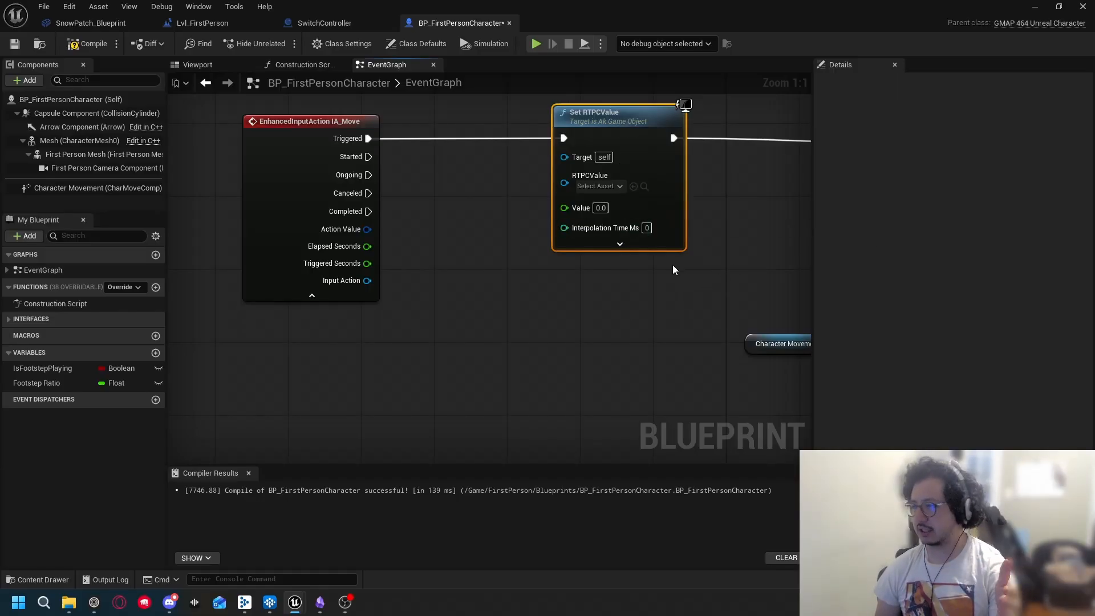
pyautogui.moveTo(672, 271); pyautogui.dragTo(606, 203, button='right')
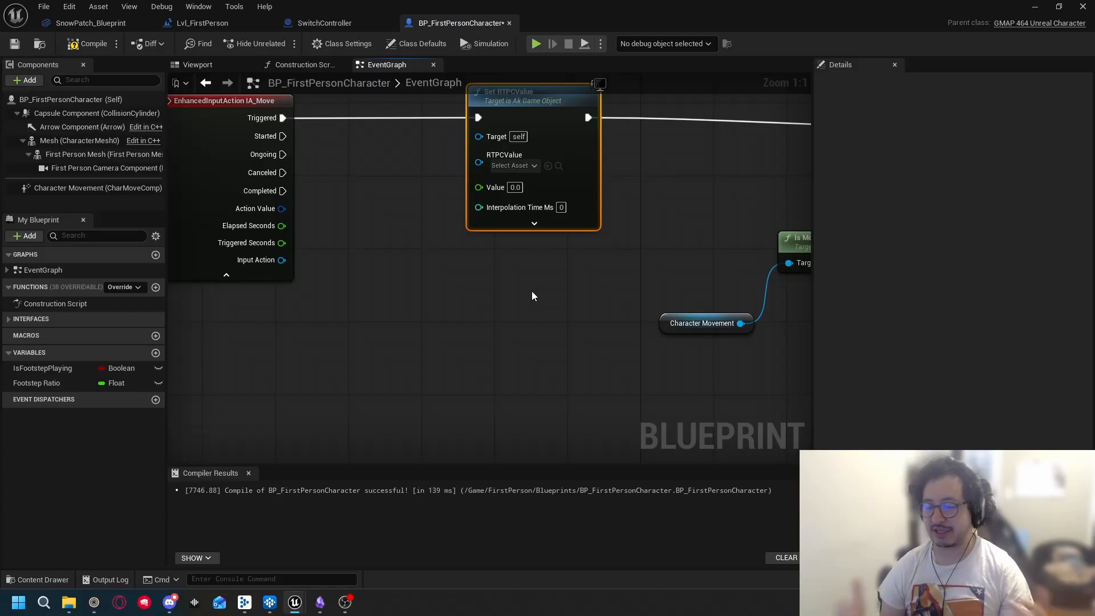
pyautogui.moveTo(470, 302); pyautogui.dragTo(495, 285, button='right')
pyautogui.moveTo(393, 315); pyautogui.dragTo(428, 324, button='right')
pyautogui.moveTo(327, 336); pyautogui.dragTo(386, 288, button='right')
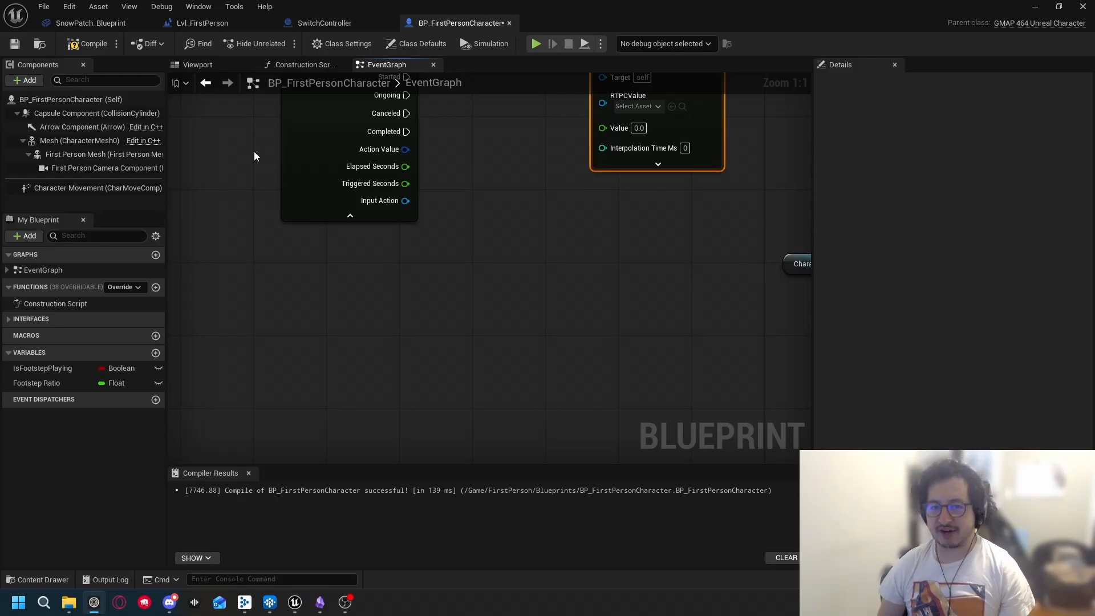
# Step: Compile the character blueprint and read the compiler feedback on the Set RTPCValue node
pyautogui.click(90, 45)
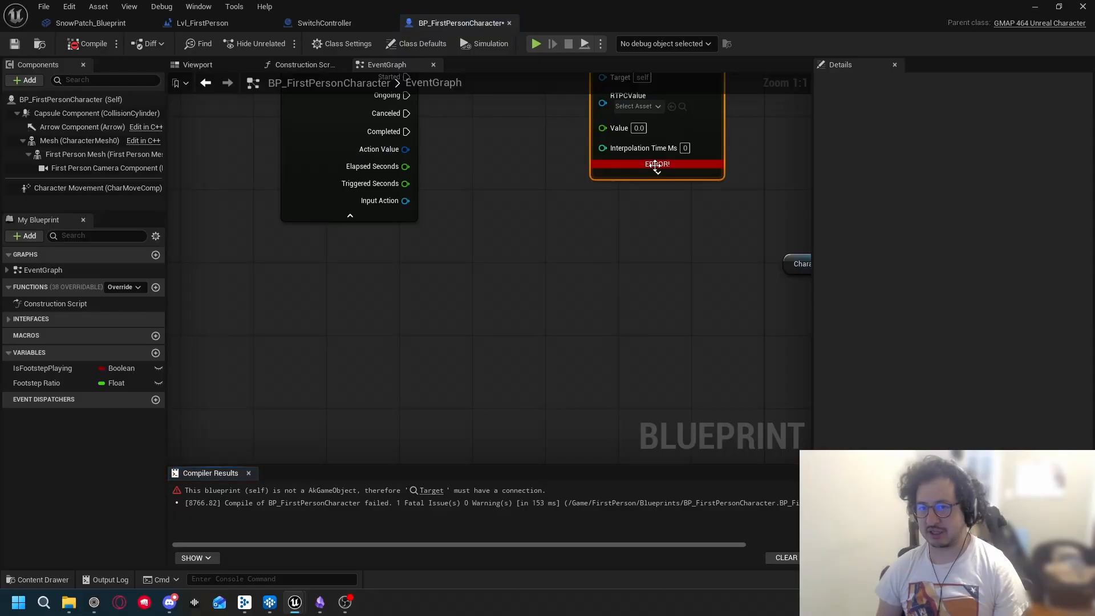
pyautogui.moveTo(664, 247); pyautogui.dragTo(552, 255, button='right')
pyautogui.moveTo(542, 174)
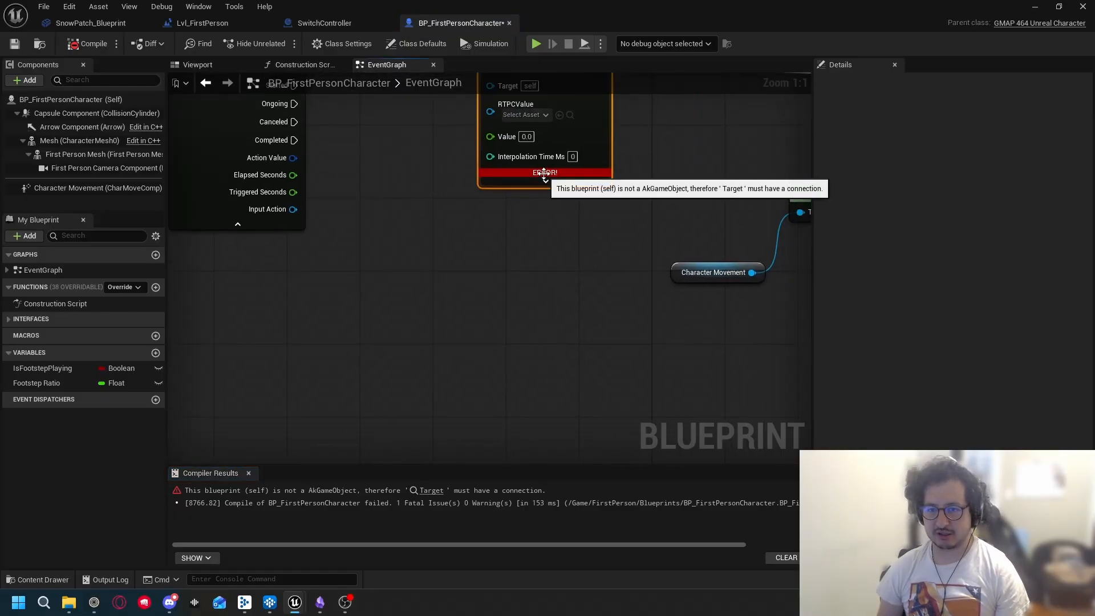
pyautogui.moveTo(500, 228); pyautogui.dragTo(529, 255, button='right')
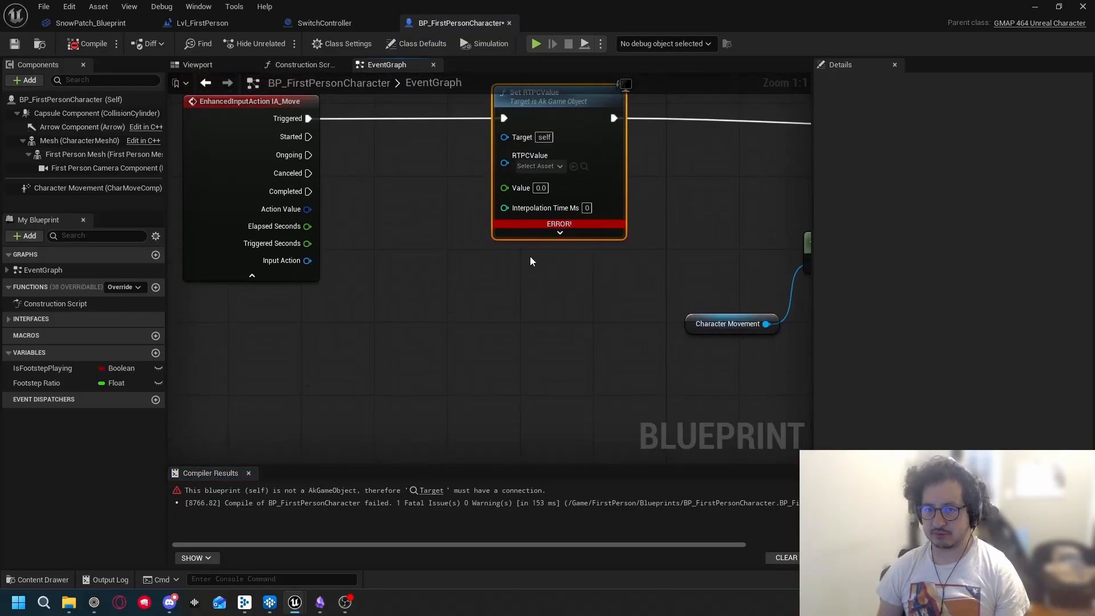
# Step: Check which game parameter assets are available for the RTPCValue input of Set RTPCValue
pyautogui.click(550, 167)
pyautogui.click(549, 166)
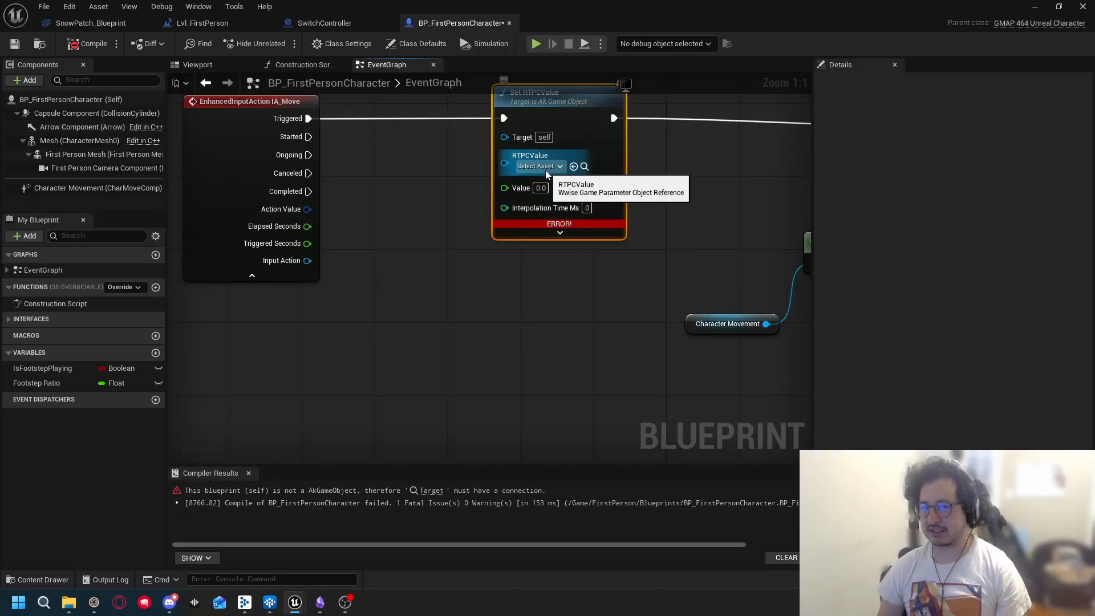
pyautogui.click(545, 169)
pyautogui.click(545, 170)
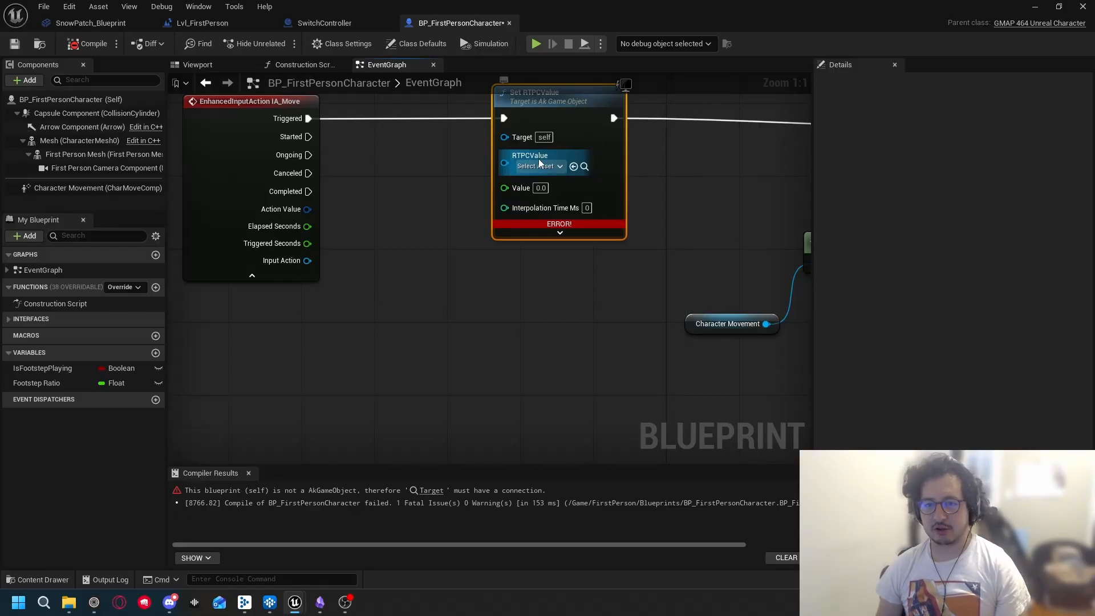
# Step: Return to the level editor and reconcile the Wwise Browser to create the missing Unreal asset for the Speed game parameter
pyautogui.click(1034, 7)
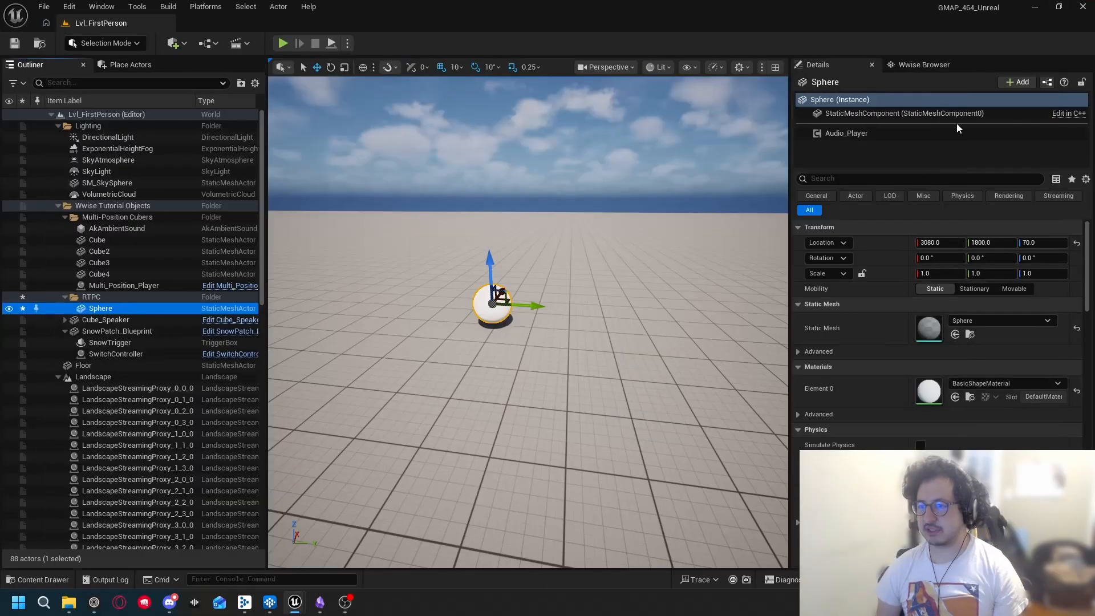
pyautogui.click(935, 67)
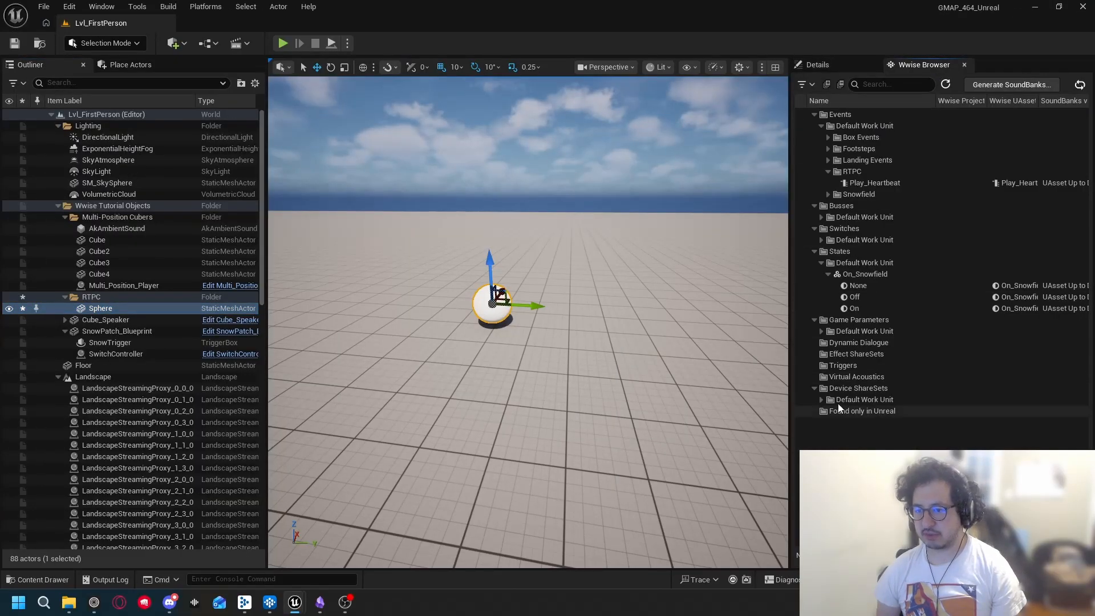
pyautogui.click(821, 331)
pyautogui.click(852, 342)
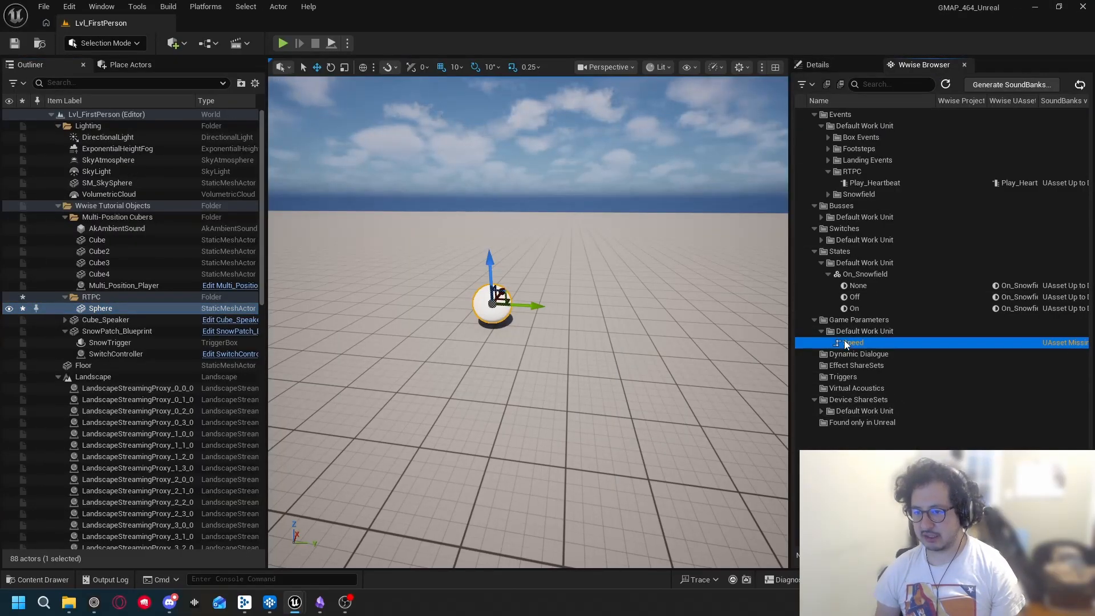
pyautogui.click(1079, 84)
pyautogui.click(767, 408)
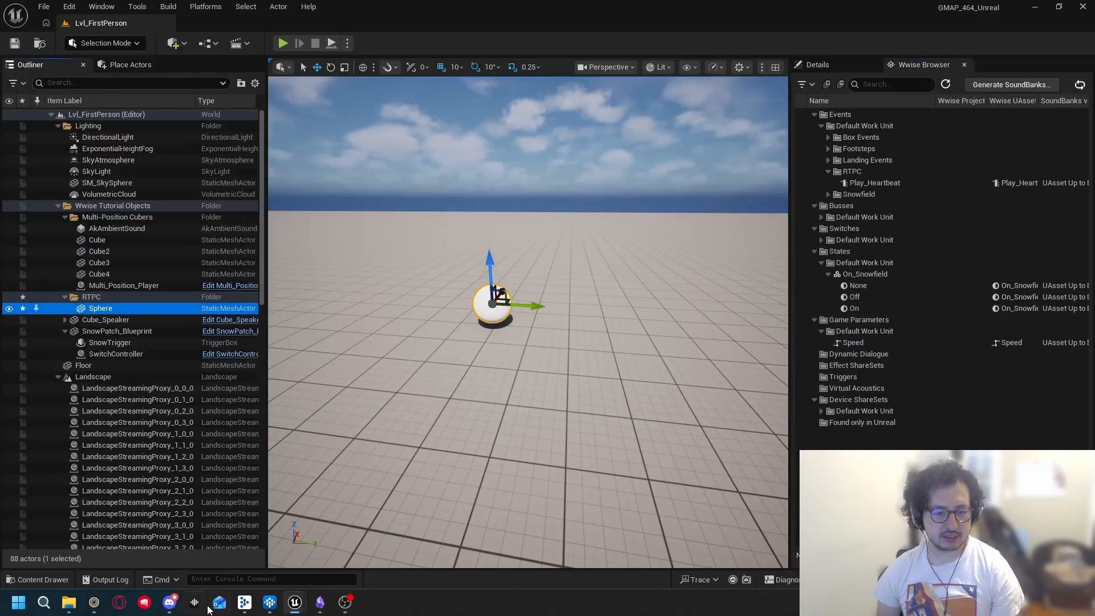
# Step: Go back to BP_FirstPersonCharacter, assign Speed as the RTPCValue of the Set RTPCValue node and recompile the blueprint
pyautogui.click(354, 535)
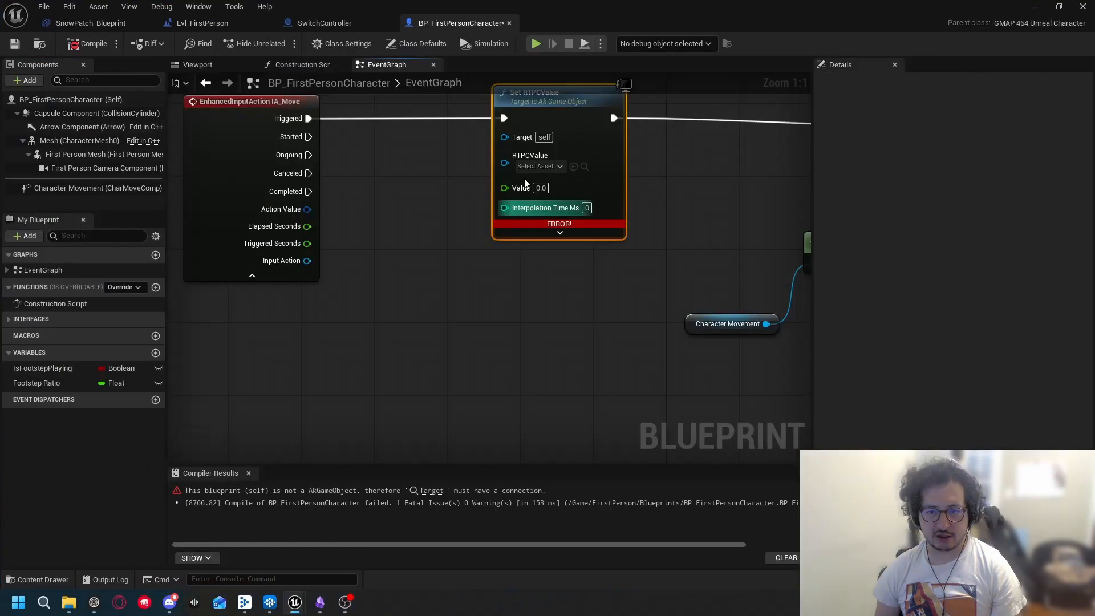
pyautogui.click(537, 166)
pyautogui.click(595, 240)
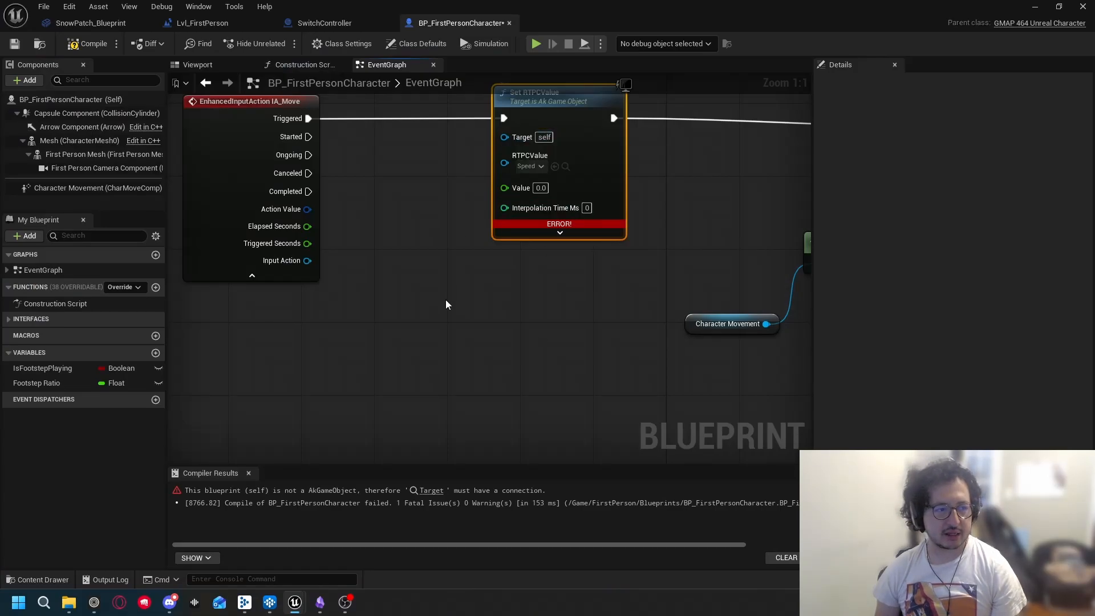
pyautogui.click(86, 45)
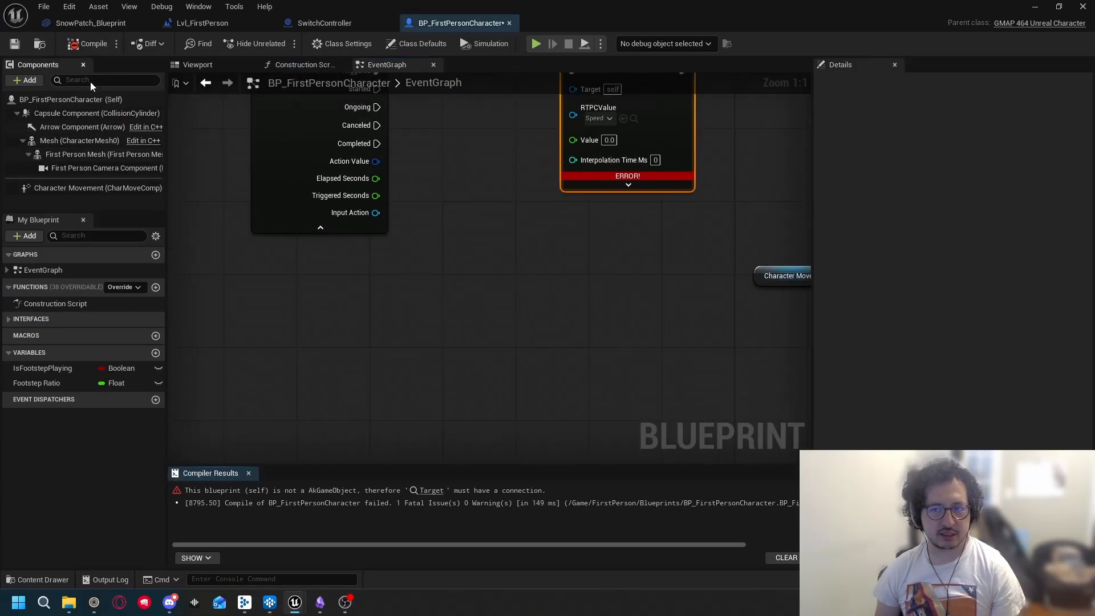
# Step: Place a Character Movement reference below the IA_Move event and connect a Get Max Speed node to it
pyautogui.moveTo(69, 189); pyautogui.dragTo(310, 319)
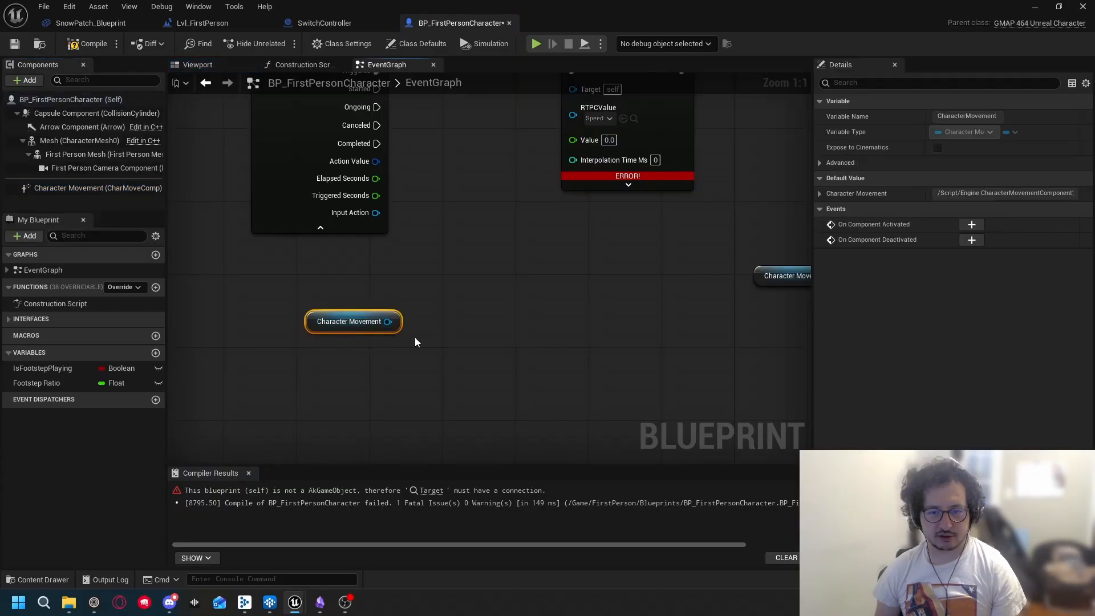
pyautogui.click(561, 321)
pyautogui.moveTo(490, 354); pyautogui.dragTo(598, 344, button='right')
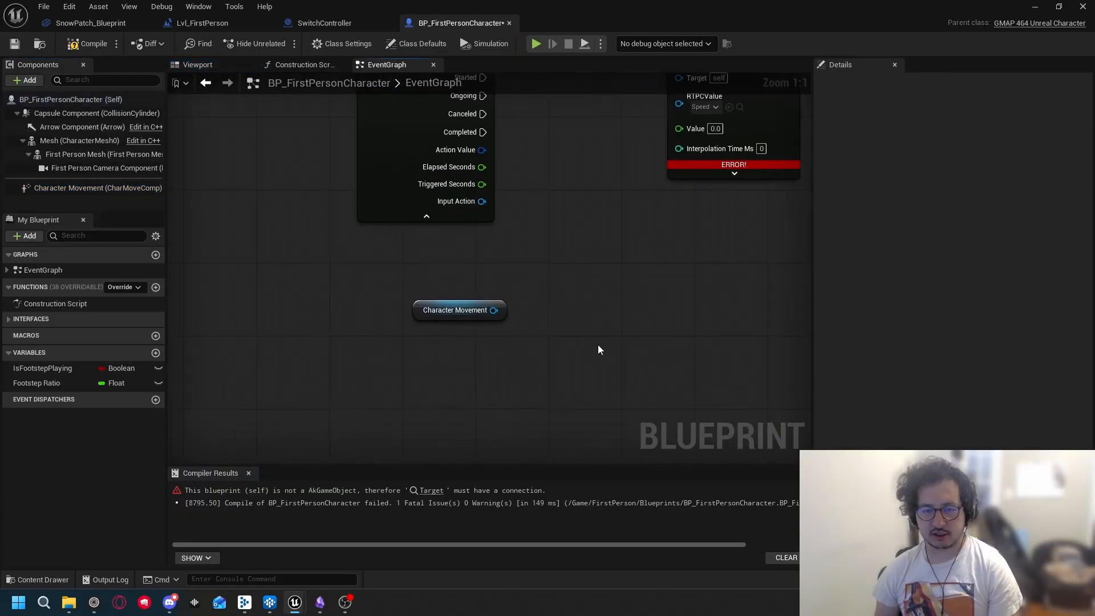
pyautogui.moveTo(422, 313); pyautogui.dragTo(424, 339)
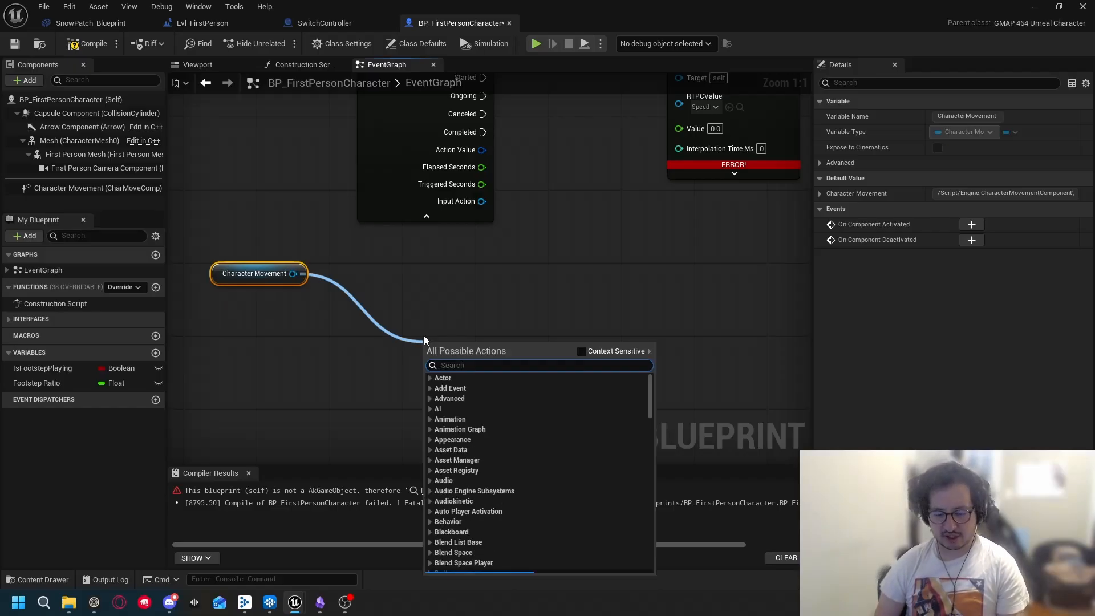
pyautogui.write('get')
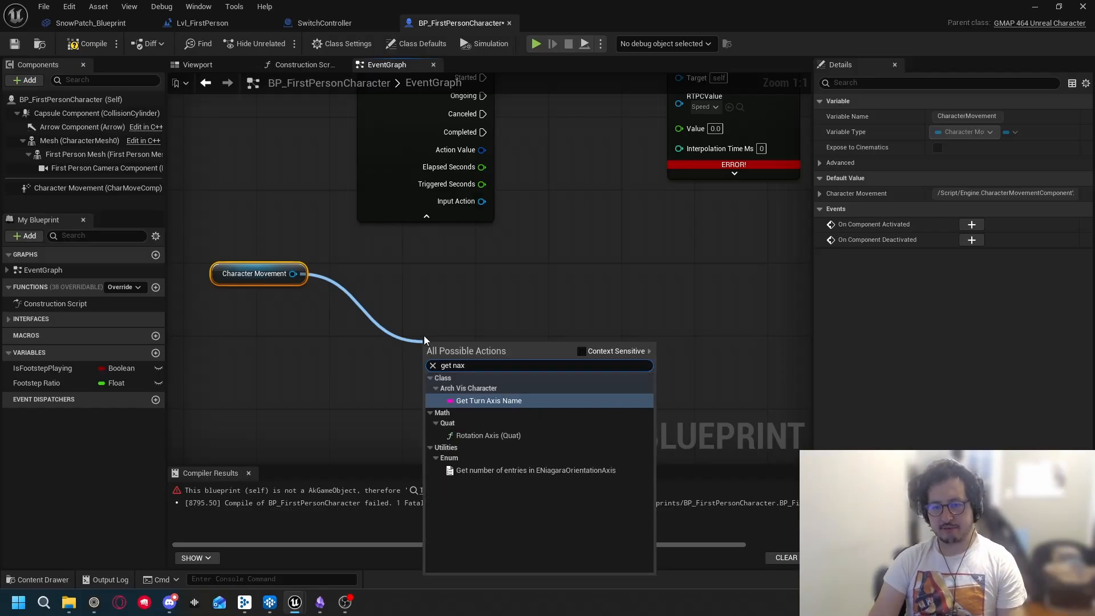
pyautogui.write(' max speed')
pyautogui.press('Return')
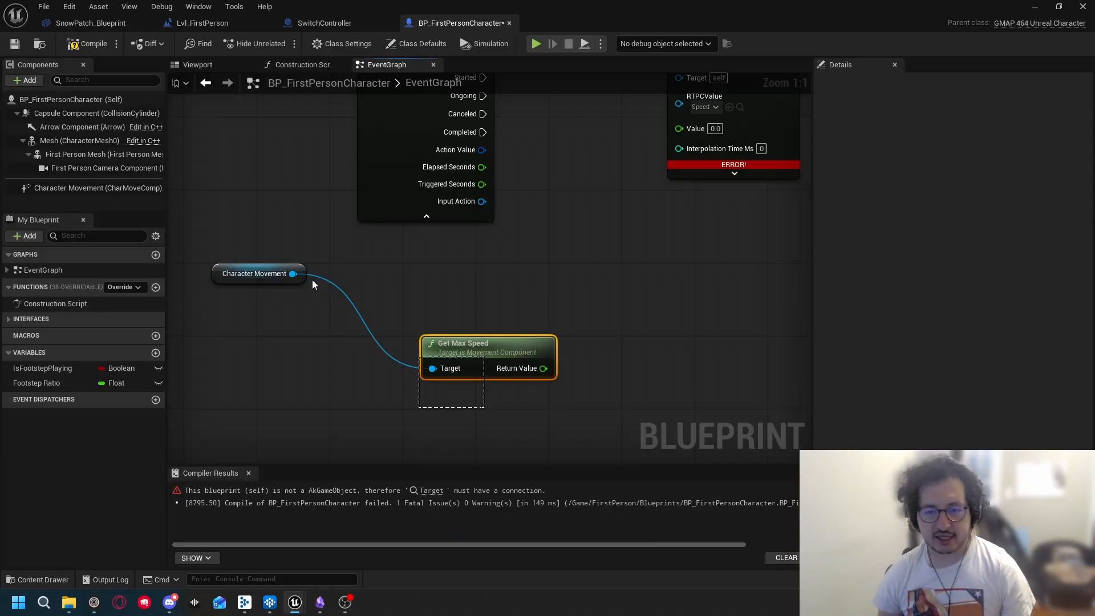
# Step: Arrange Get Max Speed just beneath the IA_Move event with its Character Movement reference level to its left
pyautogui.click(274, 275)
pyautogui.moveTo(478, 346); pyautogui.dragTo(373, 291)
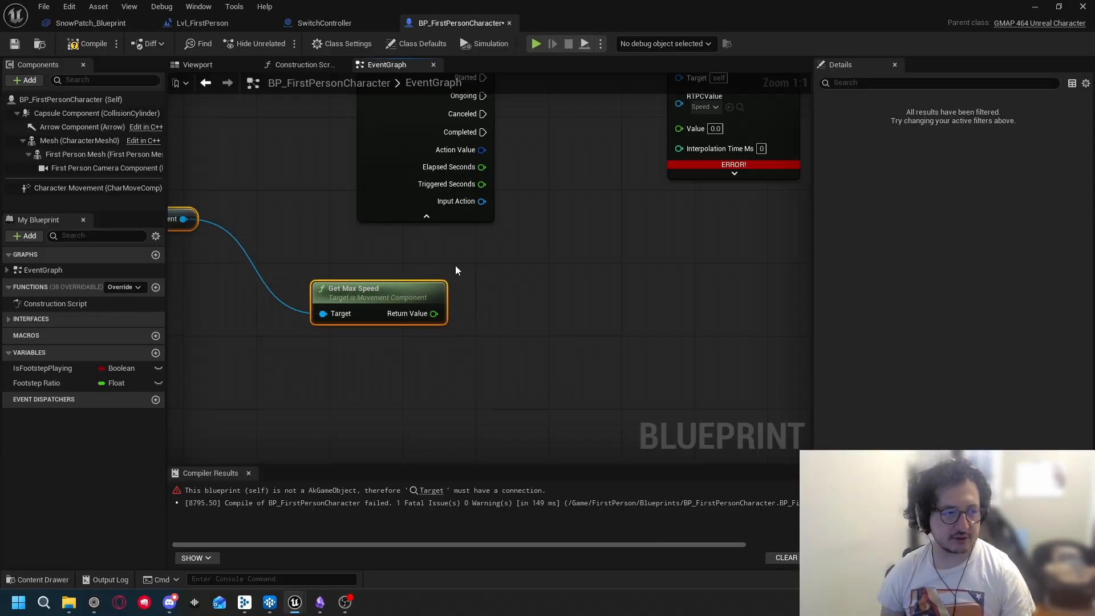
pyautogui.click(455, 266)
pyautogui.moveTo(376, 256); pyautogui.dragTo(495, 270, button='right')
pyautogui.moveTo(220, 228); pyautogui.dragTo(233, 327)
pyautogui.click(367, 280)
# Step: Divide the Get Max Speed return value by 10.0 and feed the result into the Value of Set RTPCValue
pyautogui.scroll(-1, 470, 279)
pyautogui.scroll(-4, 469, 282)
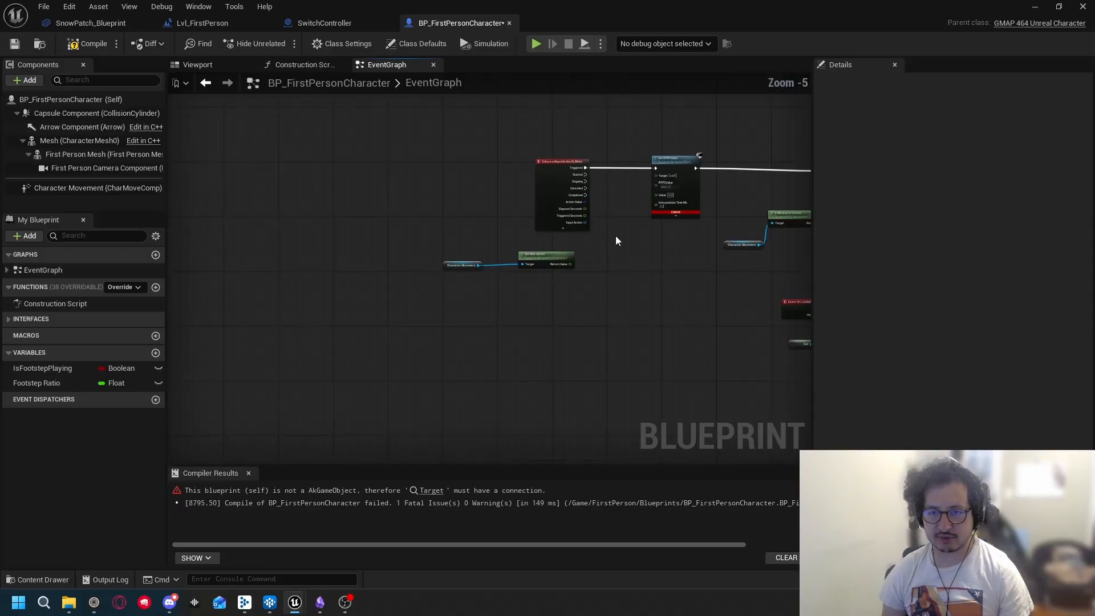
pyautogui.moveTo(614, 235); pyautogui.dragTo(573, 259, button='right')
pyautogui.scroll(3, 475, 253)
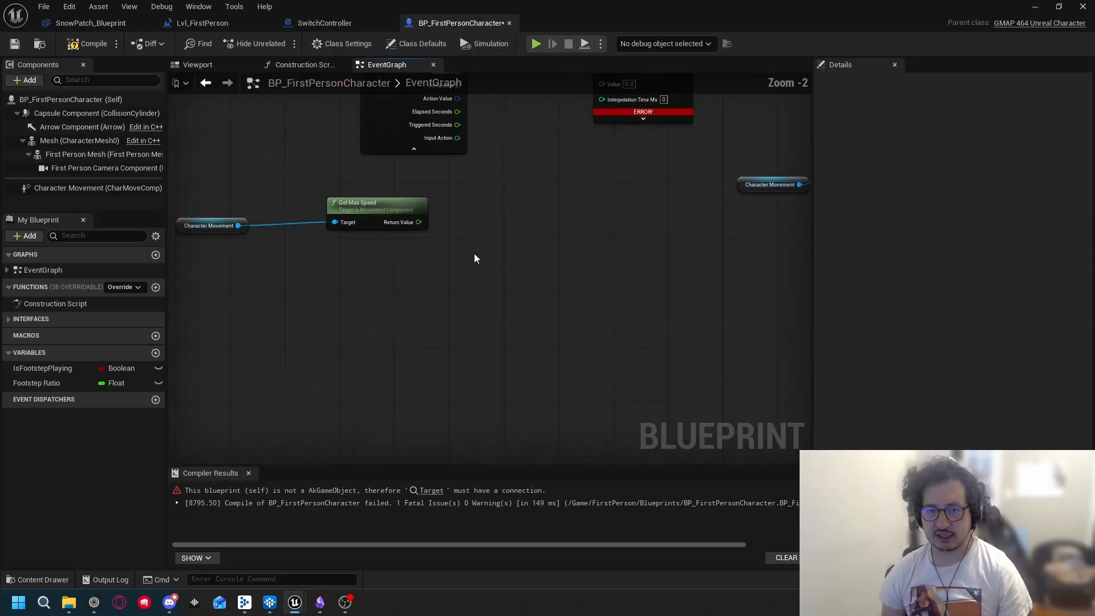
pyautogui.moveTo(520, 204); pyautogui.dragTo(518, 307, button='right')
pyautogui.moveTo(415, 324); pyautogui.dragTo(472, 302)
pyautogui.write('divide')
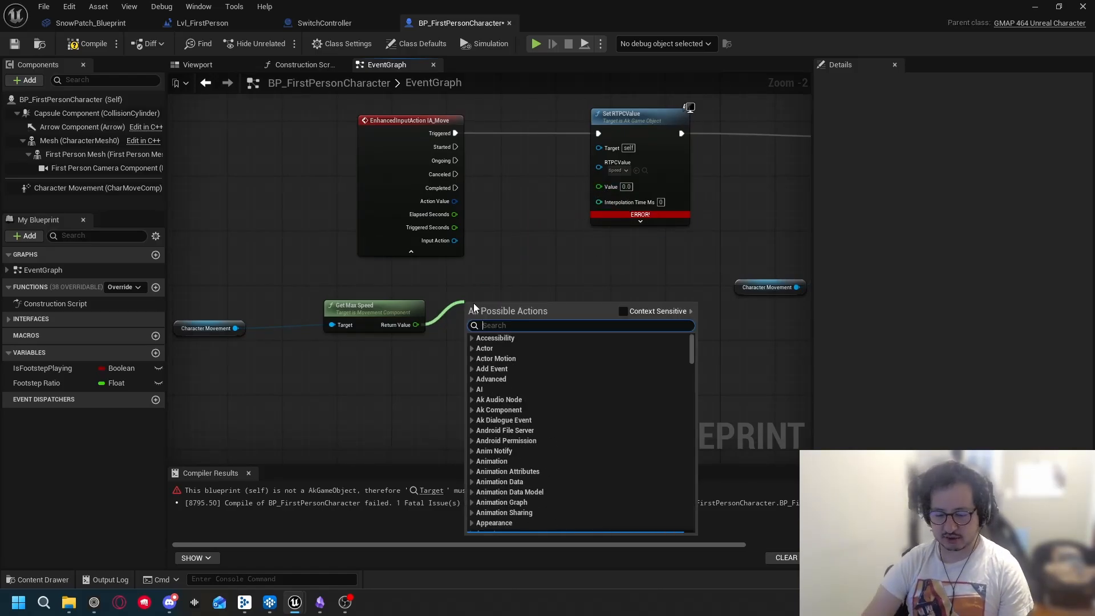
pyautogui.press('Return')
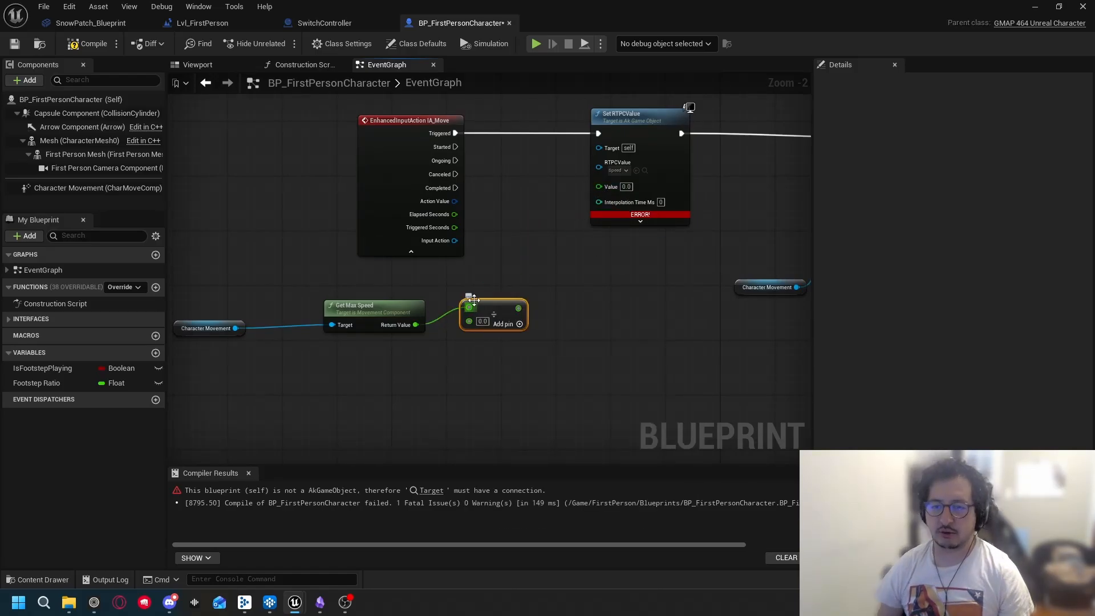
pyautogui.moveTo(519, 307); pyautogui.dragTo(599, 186)
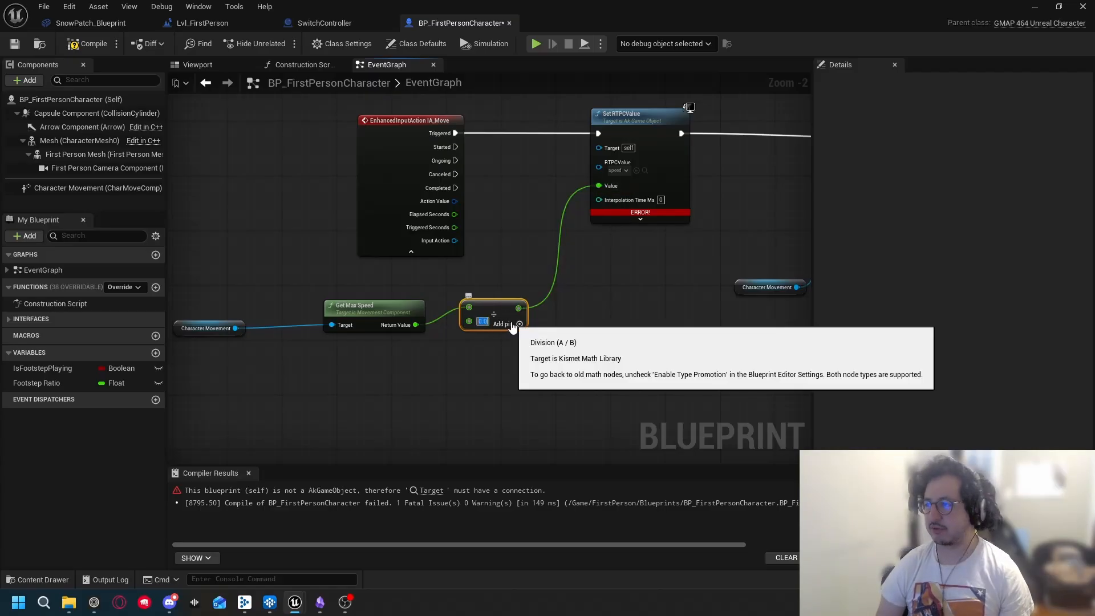
pyautogui.write('10.0')
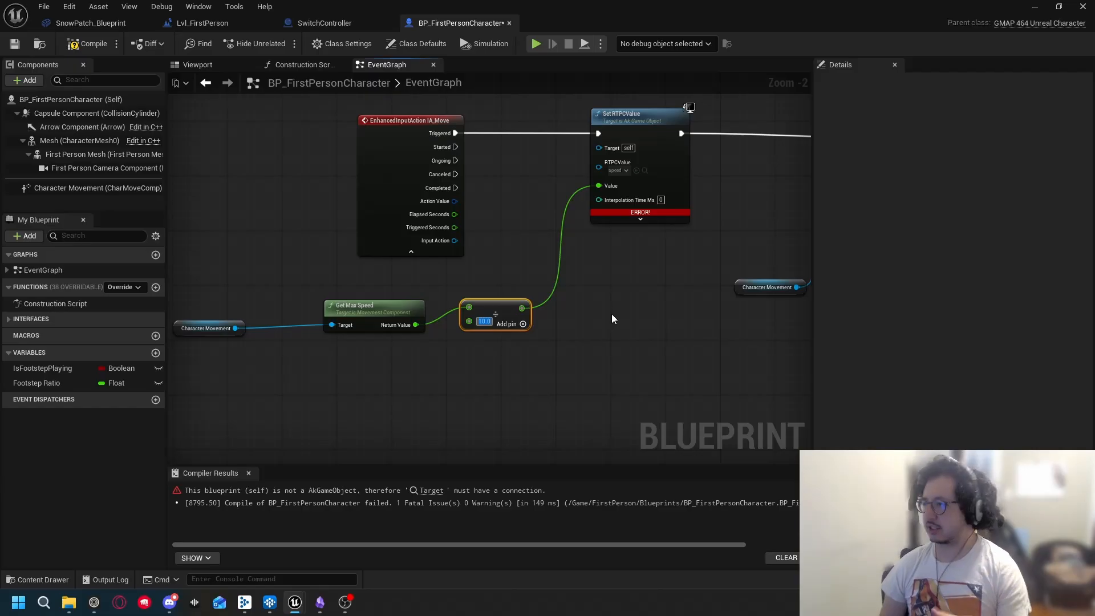
pyautogui.click(599, 345)
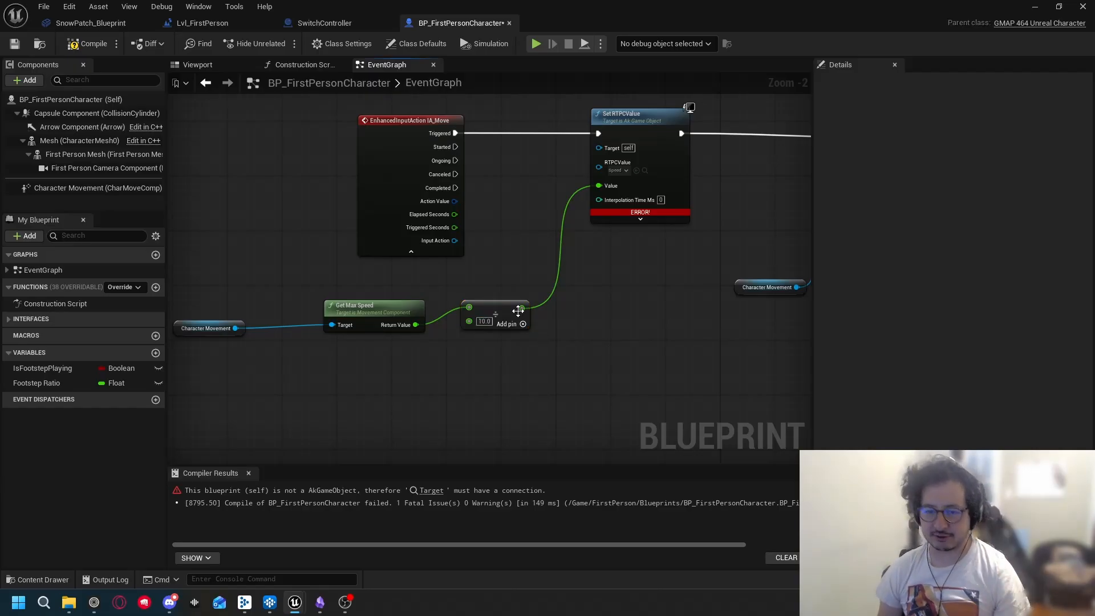
# Step: Shift the Character Movement, Get Max Speed and Divide nodes together farther left, clear of the IA_Move event
pyautogui.moveTo(498, 384); pyautogui.dragTo(635, 365, button='right')
pyautogui.moveTo(636, 365); pyautogui.dragTo(296, 269)
pyautogui.moveTo(597, 289); pyautogui.dragTo(472, 281)
pyautogui.click(723, 310)
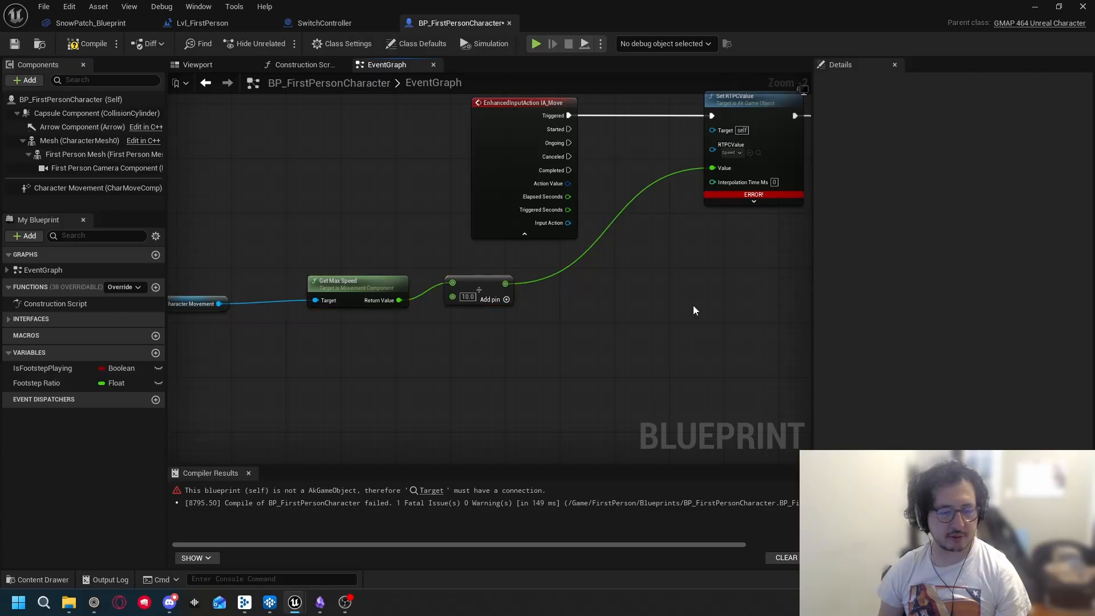
# Step: Add a Reset RTPCValue node for Speed below Set RTPCValue and run it from IA_Move's Completed output
pyautogui.moveTo(699, 301); pyautogui.dragTo(562, 312, button='right')
pyautogui.rightClick(525, 283)
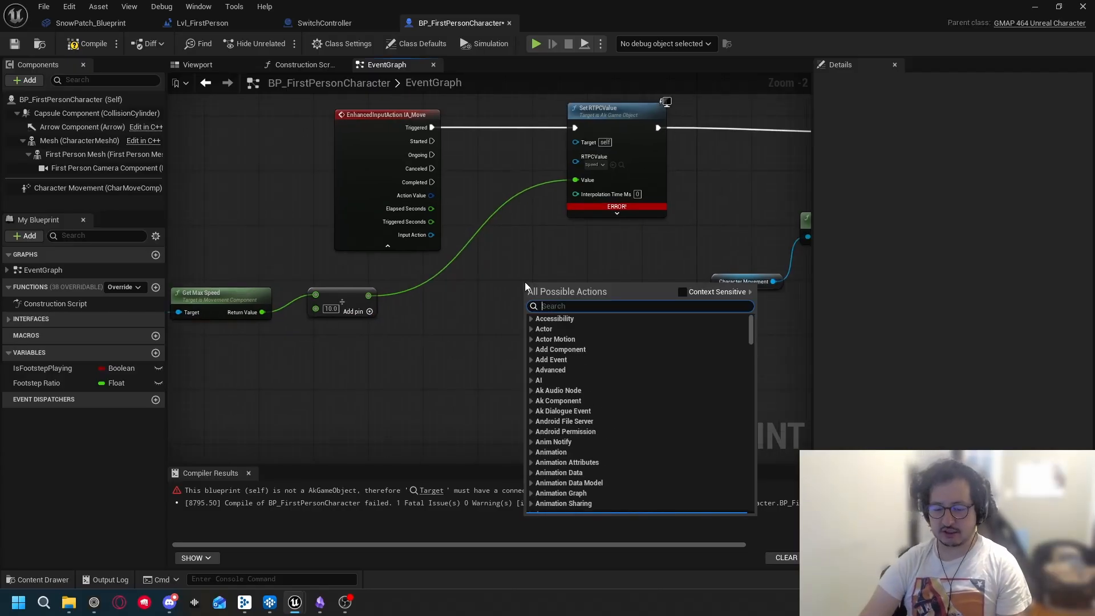
pyautogui.write('reset')
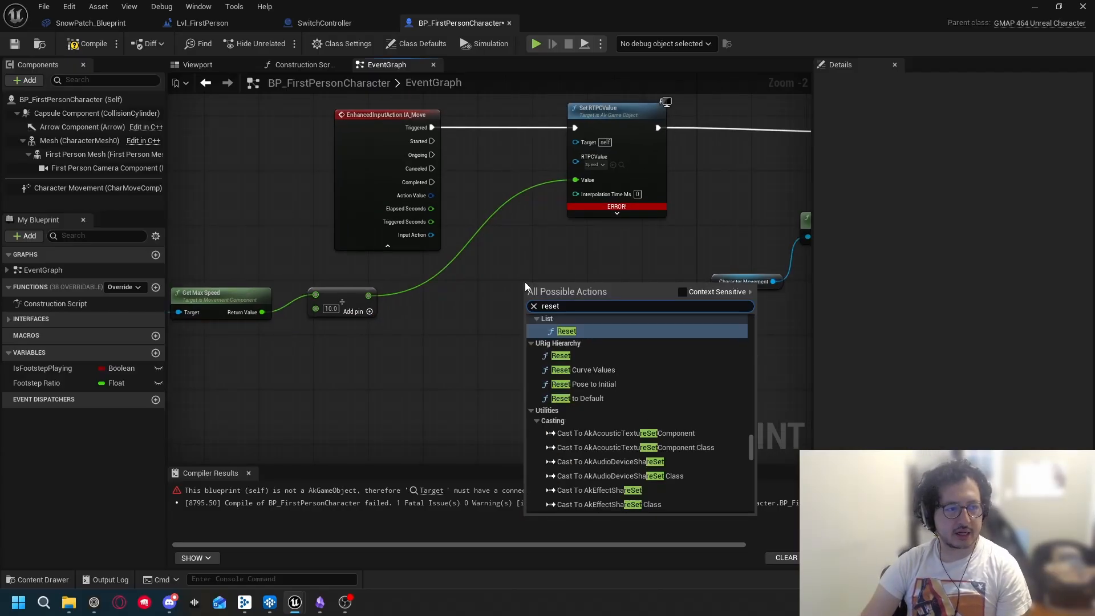
pyautogui.write(' rtpc')
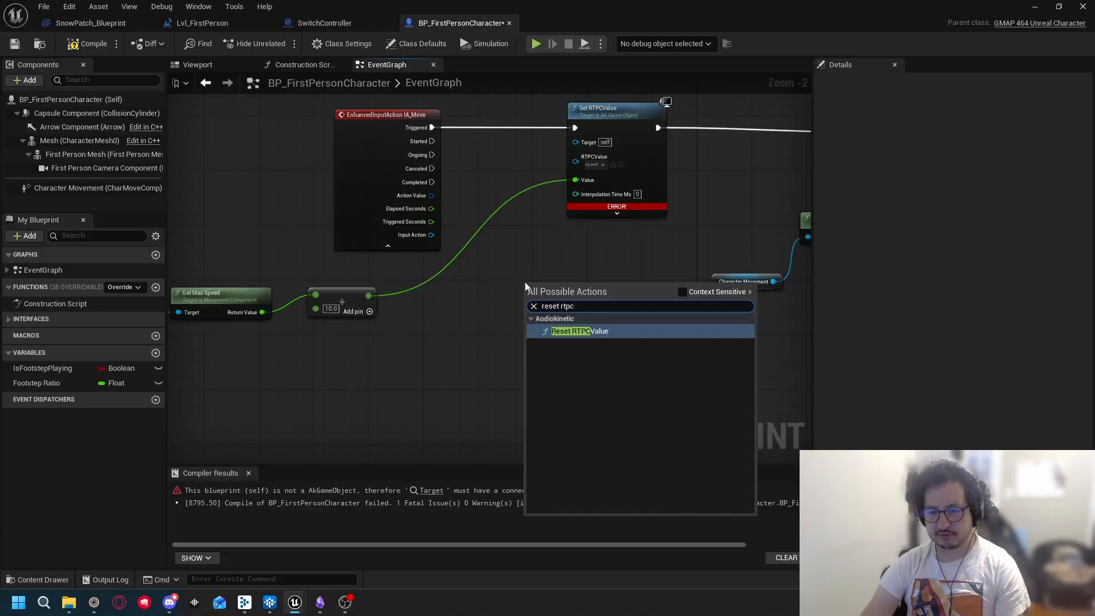
pyautogui.press('Return')
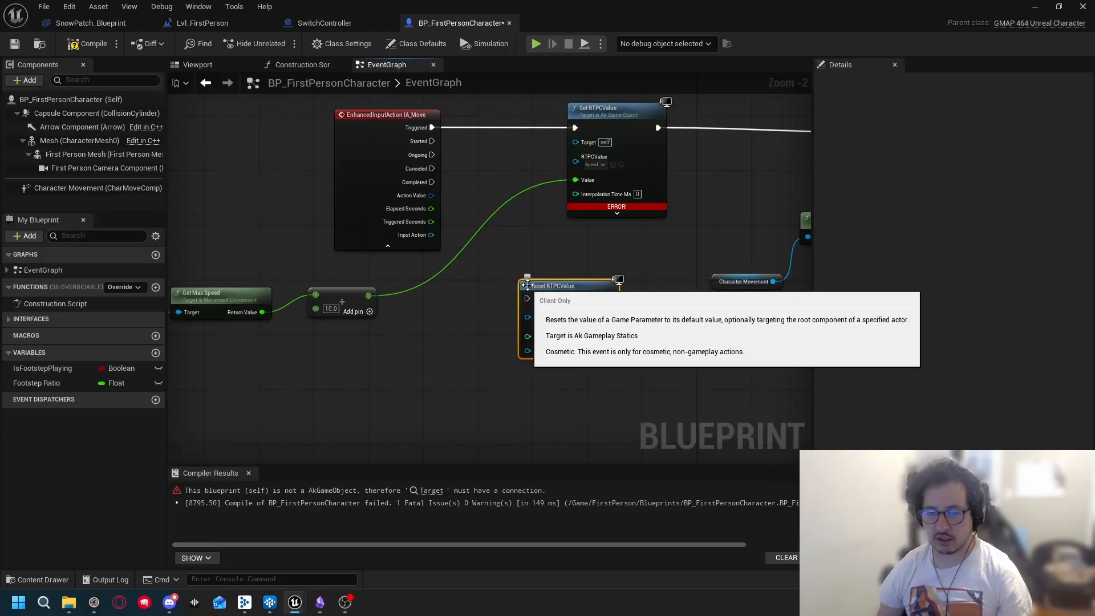
pyautogui.click(568, 325)
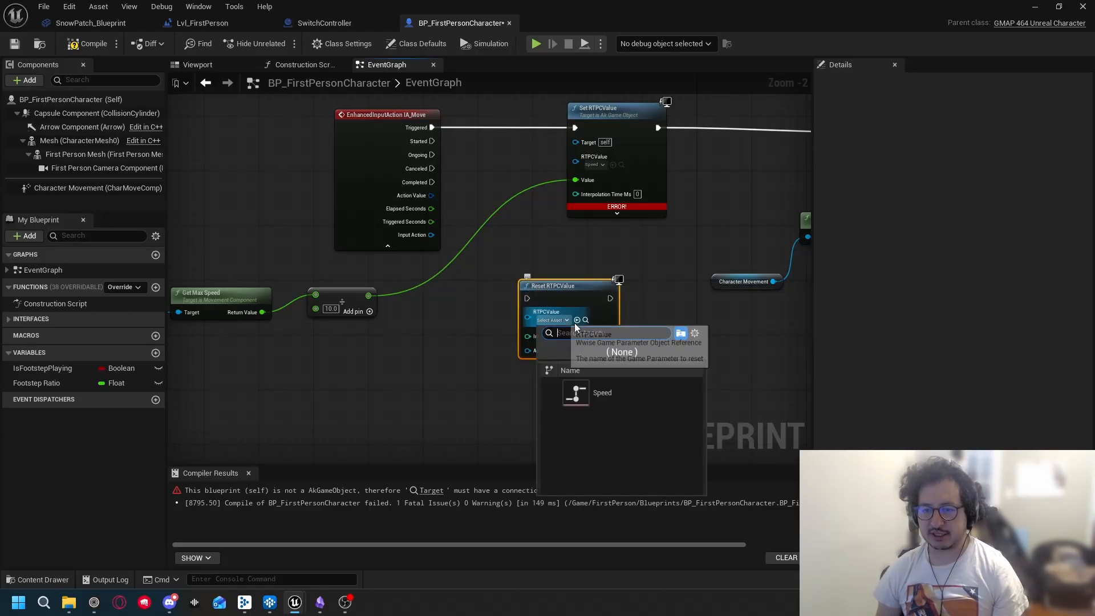
pyautogui.click(618, 391)
pyautogui.moveTo(565, 293); pyautogui.dragTo(619, 283)
pyautogui.moveTo(591, 212); pyautogui.dragTo(593, 231, button='right')
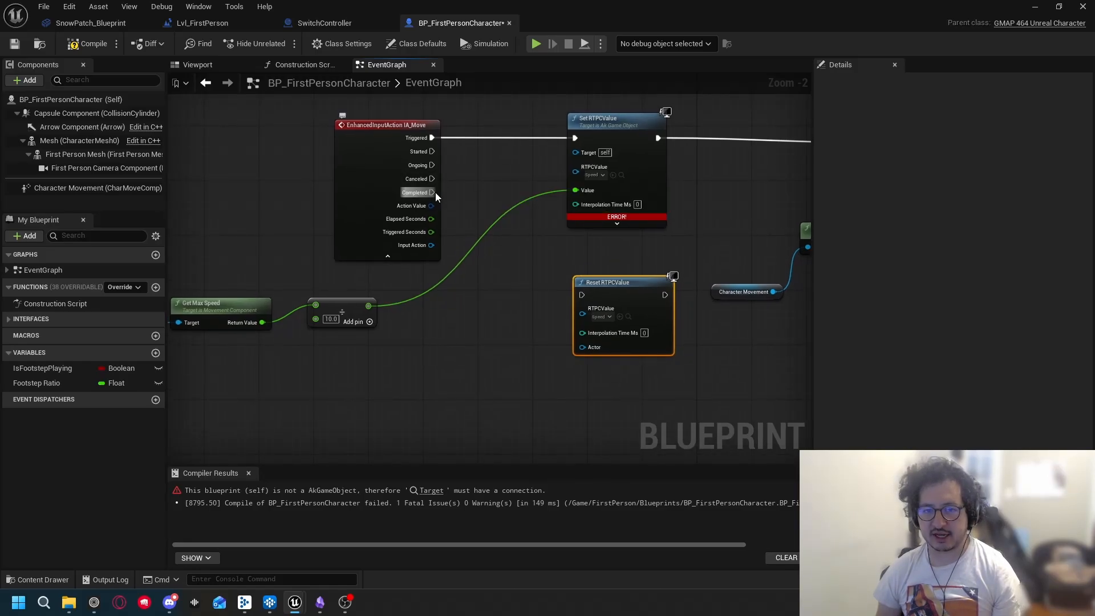
pyautogui.moveTo(432, 192); pyautogui.dragTo(581, 294)
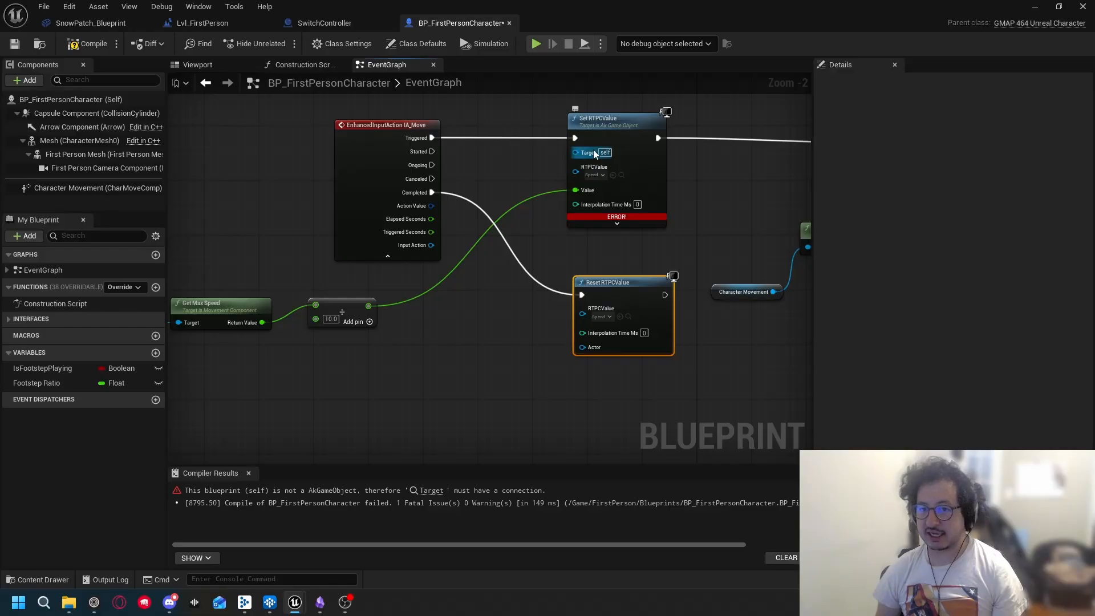
# Step: Add the Set RTPCValue variant with an Actor input above the existing one and assign Speed as its RTPCValue
pyautogui.rightClick(453, 385)
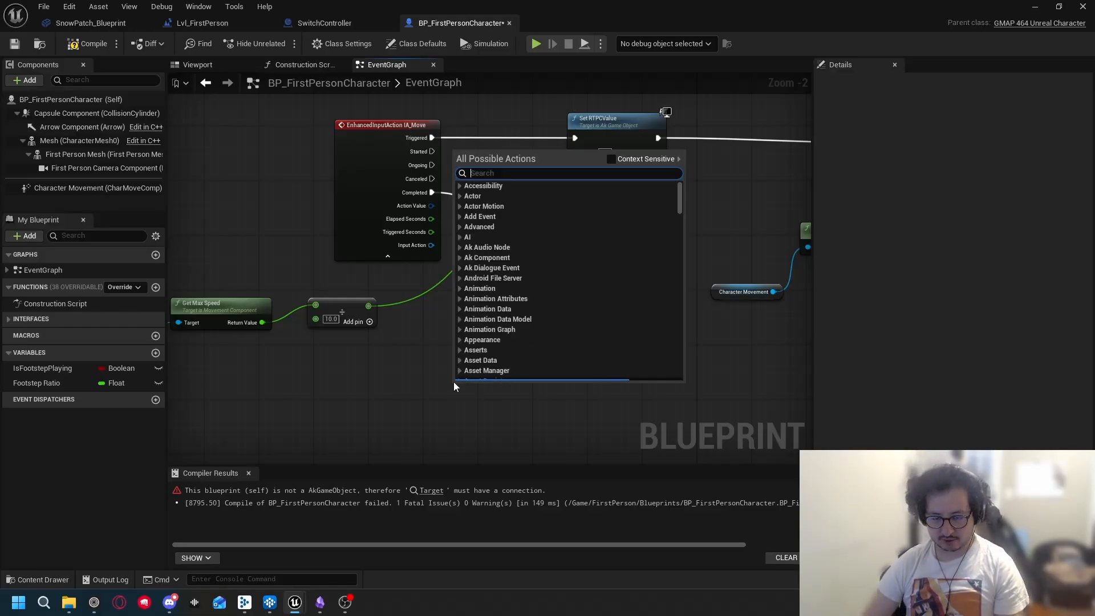
pyautogui.write('set ')
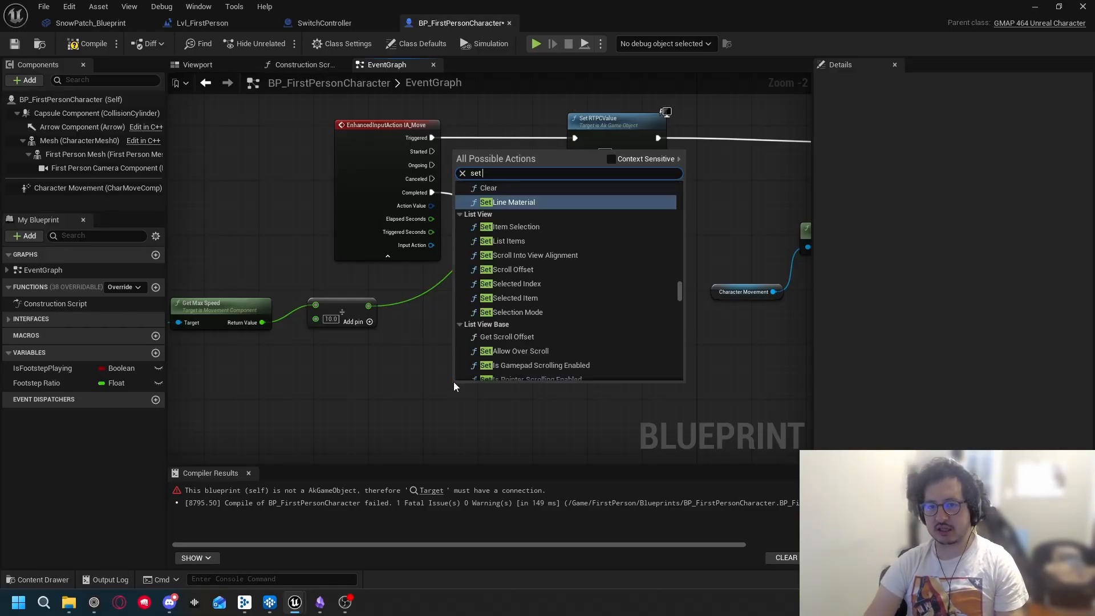
pyautogui.write('rtpc')
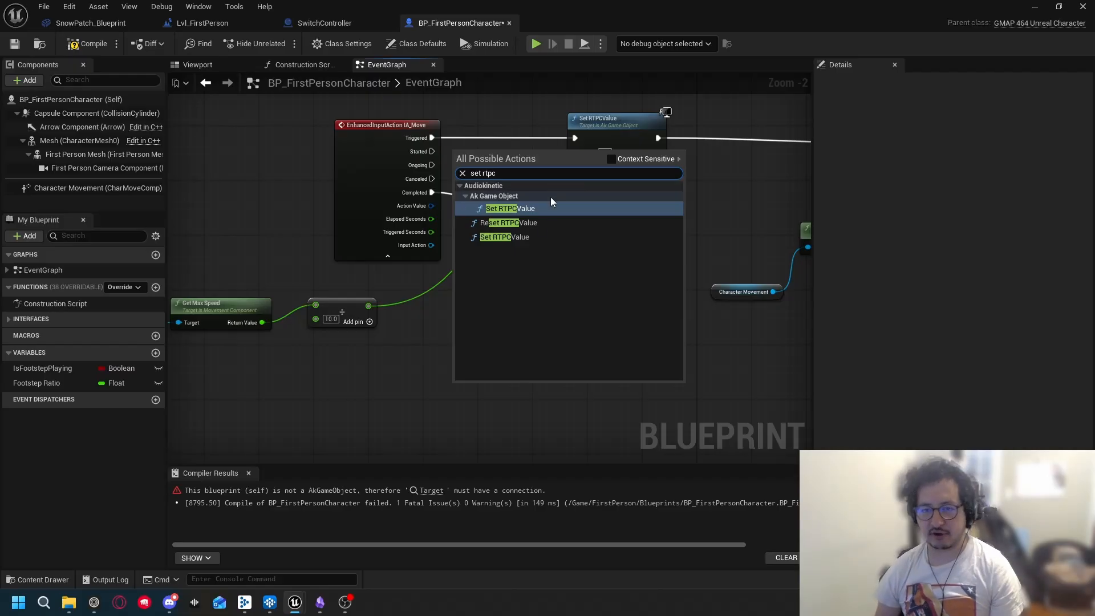
pyautogui.click(532, 236)
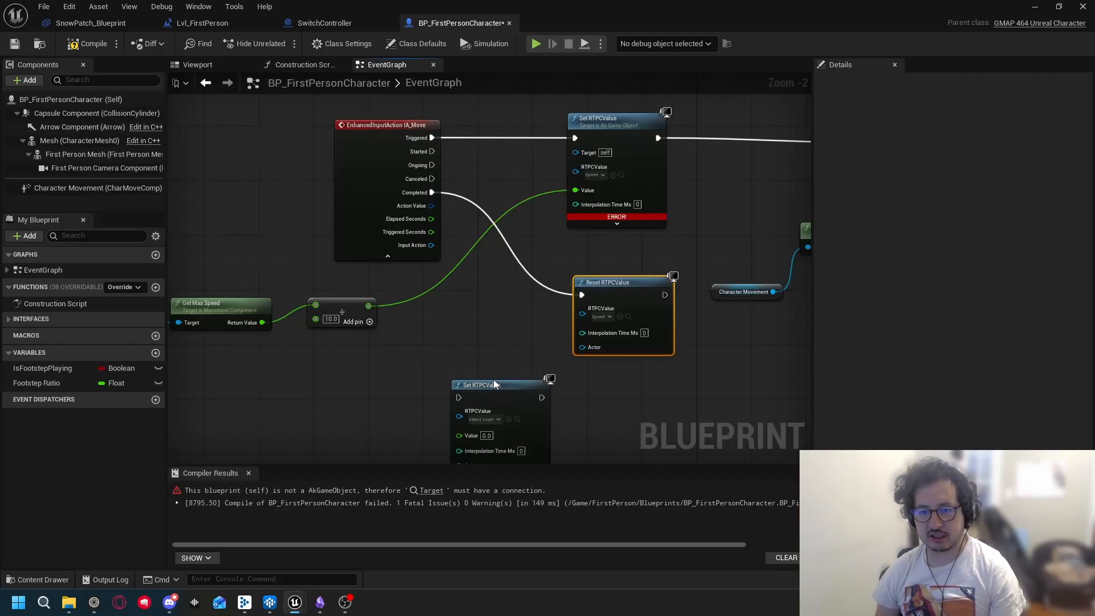
pyautogui.moveTo(494, 386); pyautogui.dragTo(731, 137)
pyautogui.moveTo(718, 214); pyautogui.dragTo(619, 269, button='right')
pyautogui.moveTo(617, 191); pyautogui.dragTo(675, 264, button='right')
pyautogui.moveTo(675, 264); pyautogui.dragTo(555, 148)
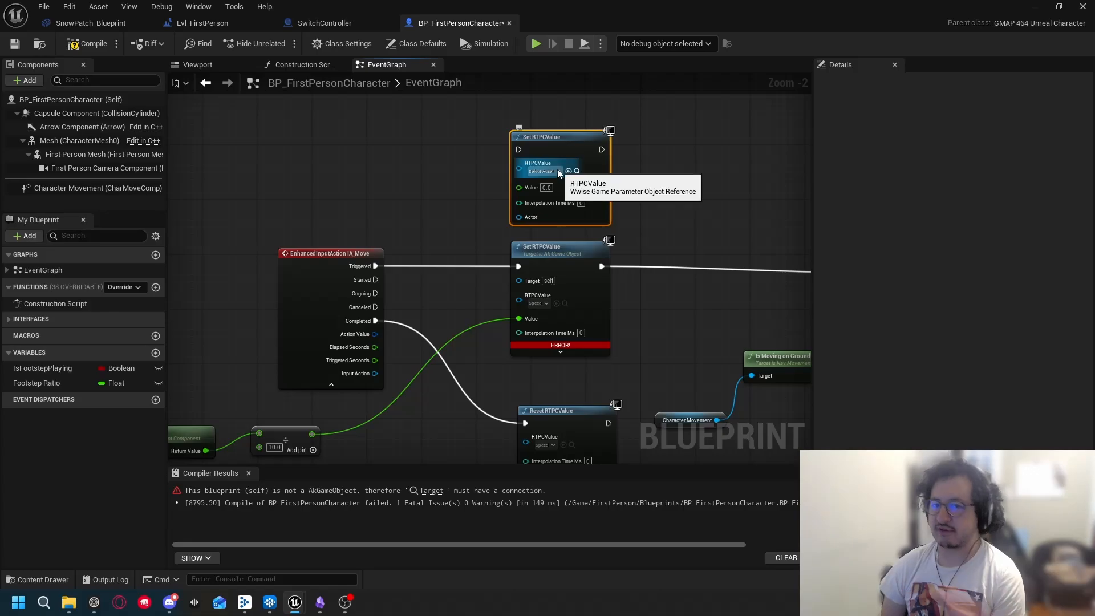
pyautogui.click(558, 171)
pyautogui.click(627, 244)
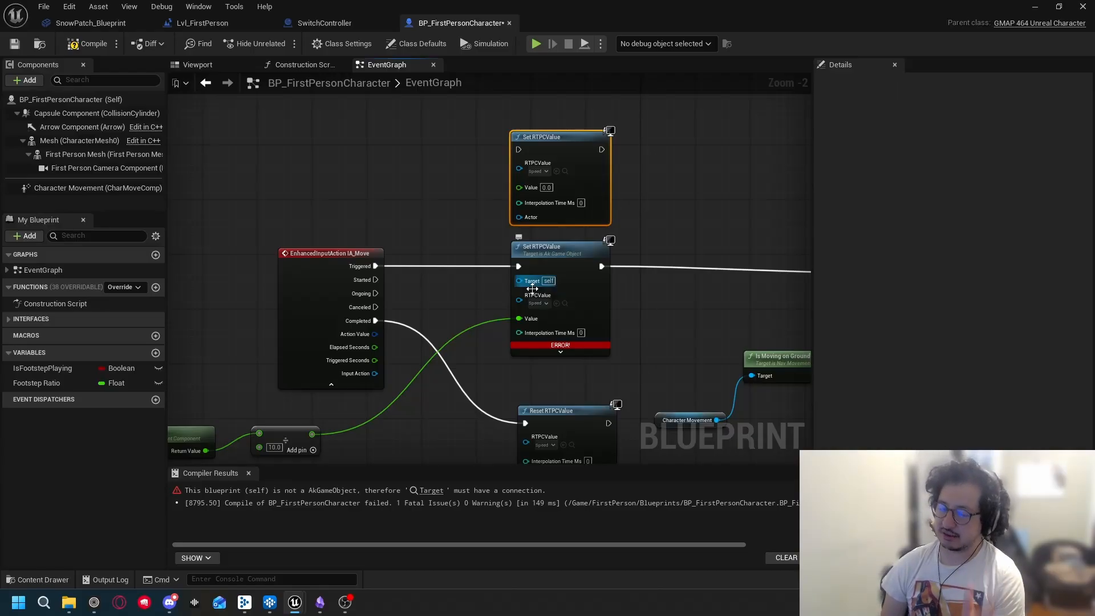
# Step: Route IA_Move's Triggered output through the new Set RTPCValue node to the Branch, and delete the old Ak Game Object node
pyautogui.rightClick(518, 267)
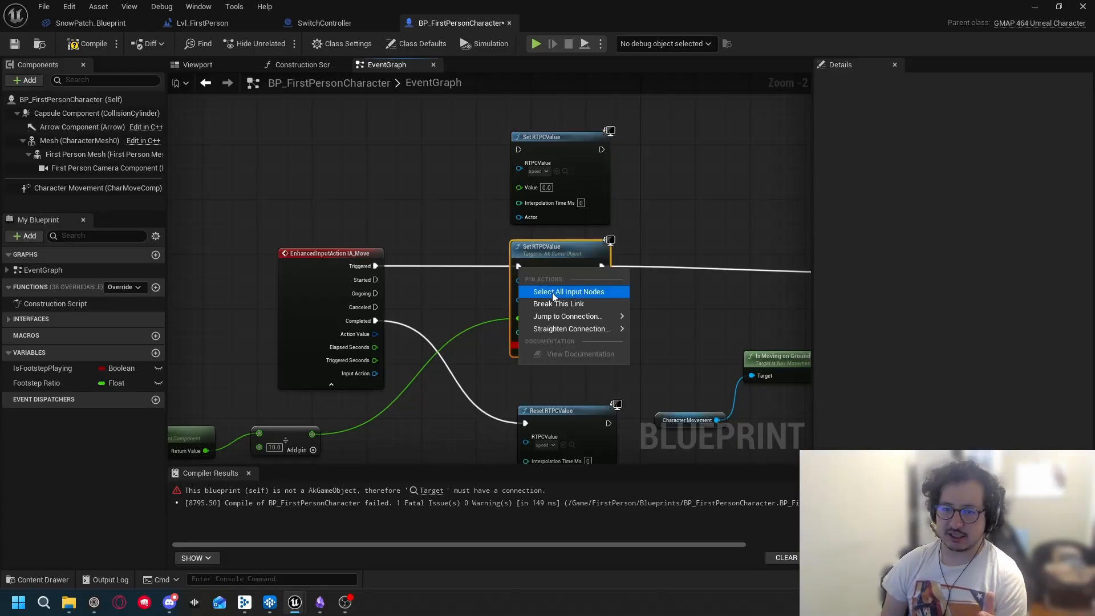
pyautogui.click(543, 305)
pyautogui.moveTo(518, 149); pyautogui.dragTo(378, 268)
pyautogui.moveTo(627, 189); pyautogui.dragTo(426, 192, button='right')
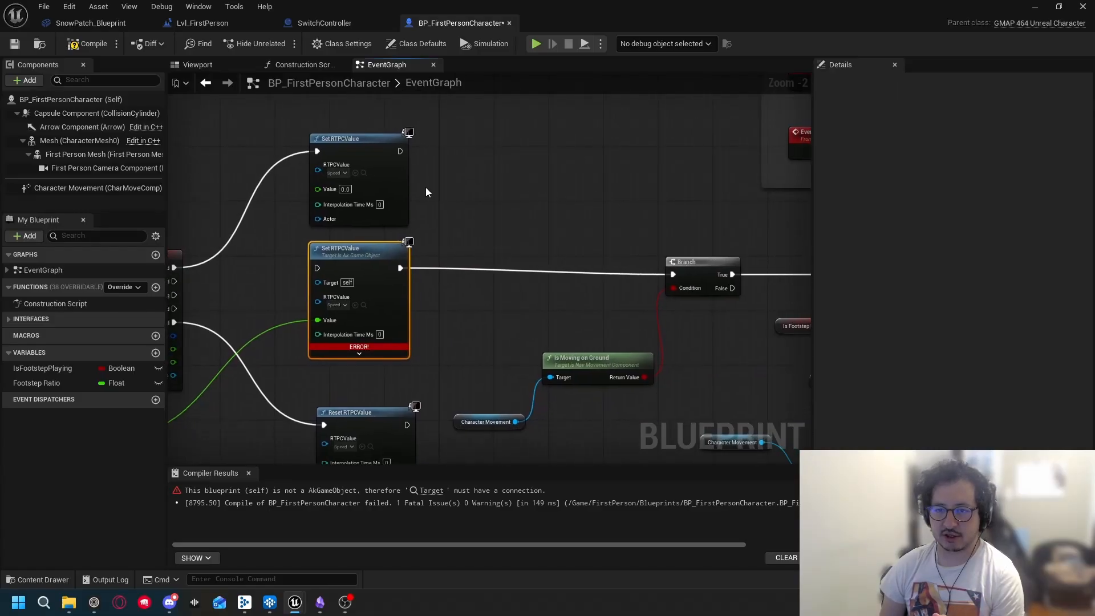
pyautogui.moveTo(400, 152); pyautogui.dragTo(677, 275)
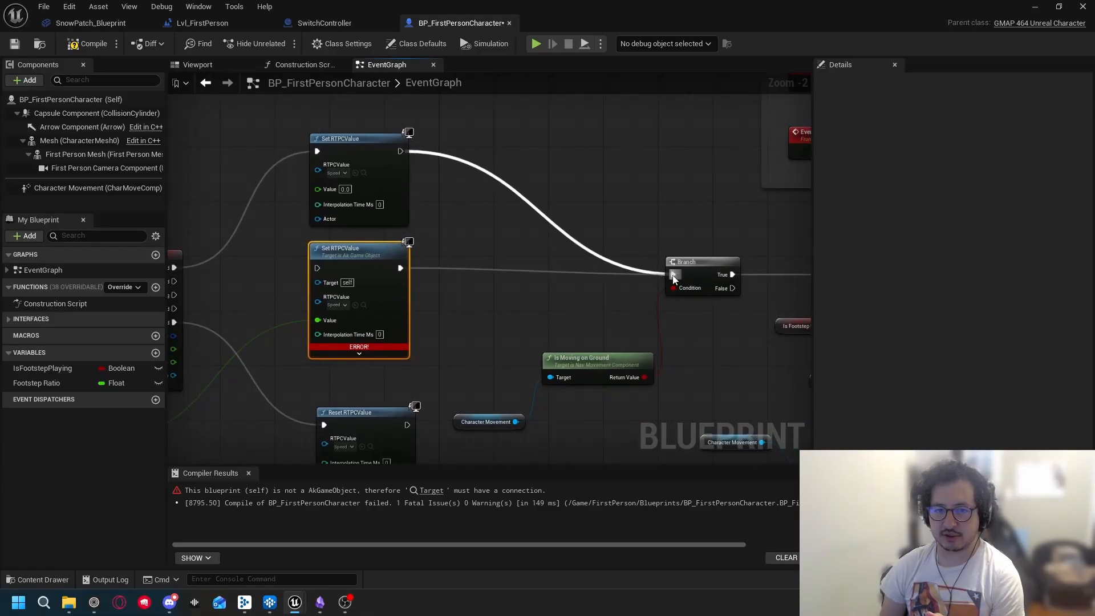
pyautogui.press('Delete')
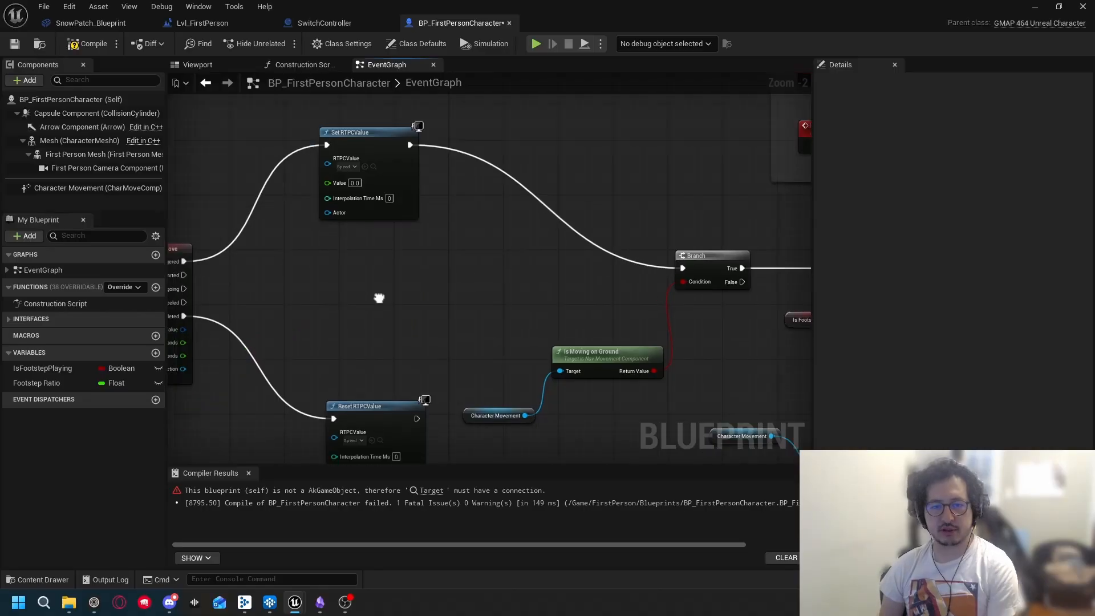
# Step: Place the new Set RTPCValue node beside the IA_Move event and connect the division result to its Value
pyautogui.moveTo(362, 169); pyautogui.dragTo(527, 114, button='right')
pyautogui.moveTo(538, 104); pyautogui.dragTo(546, 189)
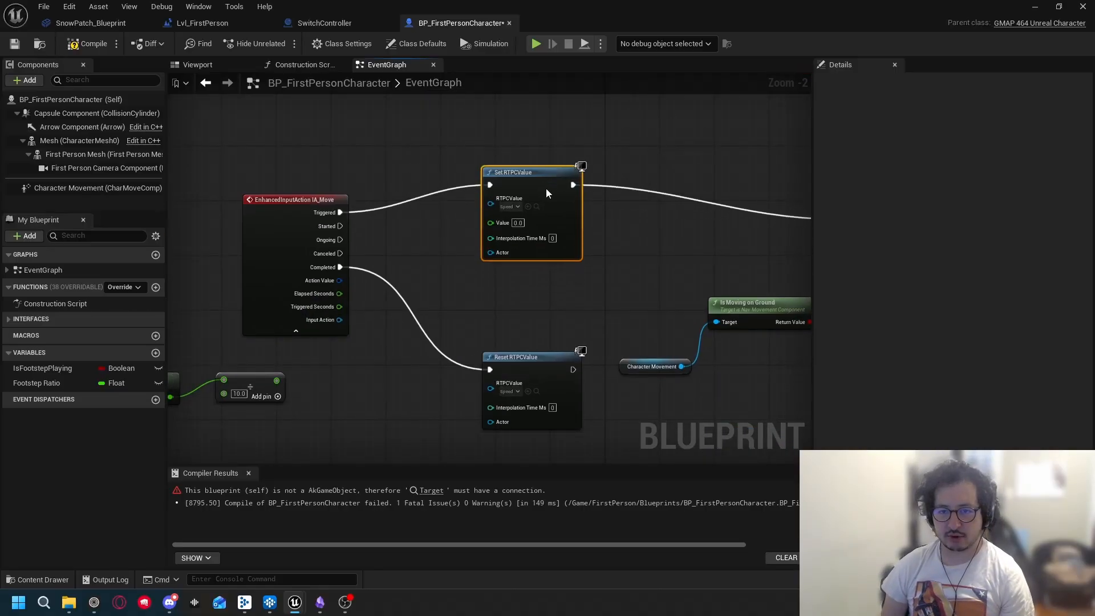
pyautogui.moveTo(462, 158); pyautogui.dragTo(512, 75, button='right')
pyautogui.moveTo(541, 140); pyautogui.dragTo(328, 297)
pyautogui.moveTo(536, 223); pyautogui.dragTo(502, 340, button='right')
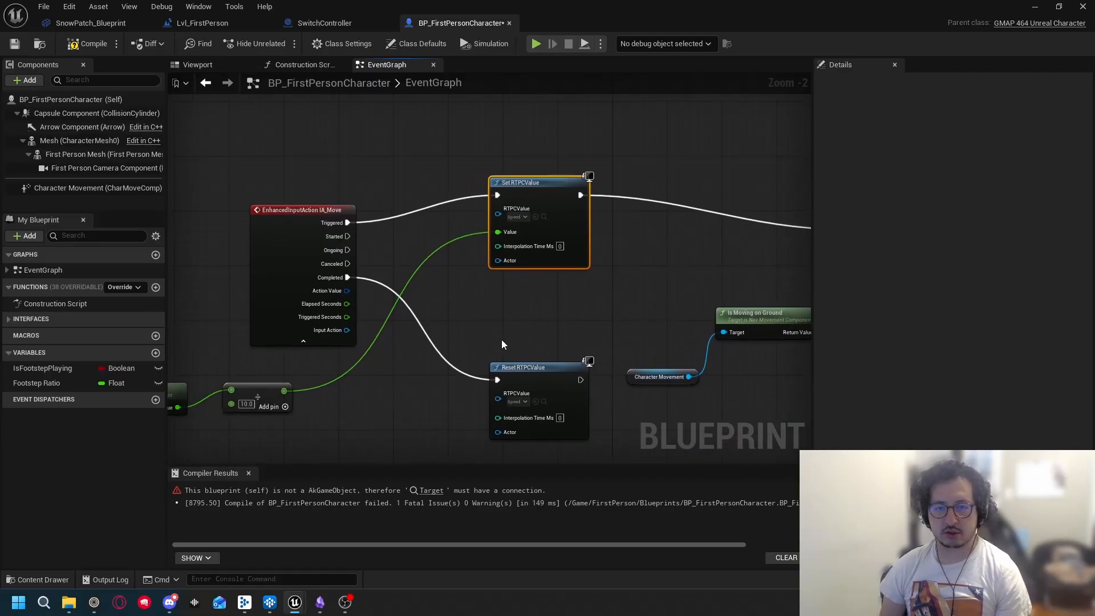
# Step: Recompile BP_FirstPersonCharacter and review the wiring of the Set RTPCValue and Reset RTPCValue nodes
pyautogui.click(90, 44)
pyautogui.moveTo(617, 317); pyautogui.dragTo(583, 273, button='right')
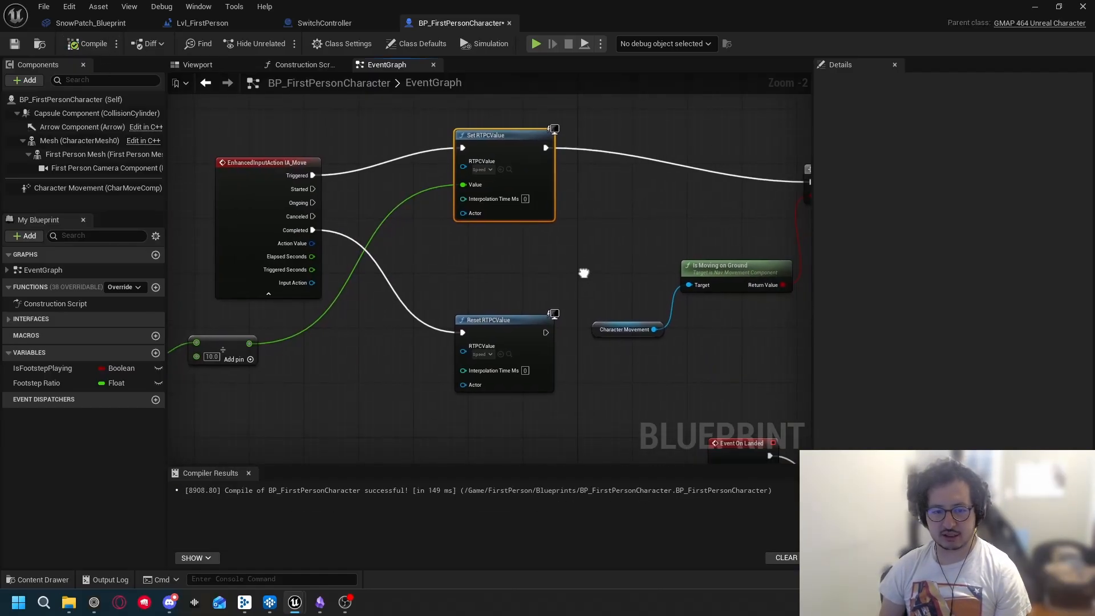
pyautogui.scroll(1, 525, 314)
pyautogui.moveTo(471, 277); pyautogui.dragTo(569, 266, button='right')
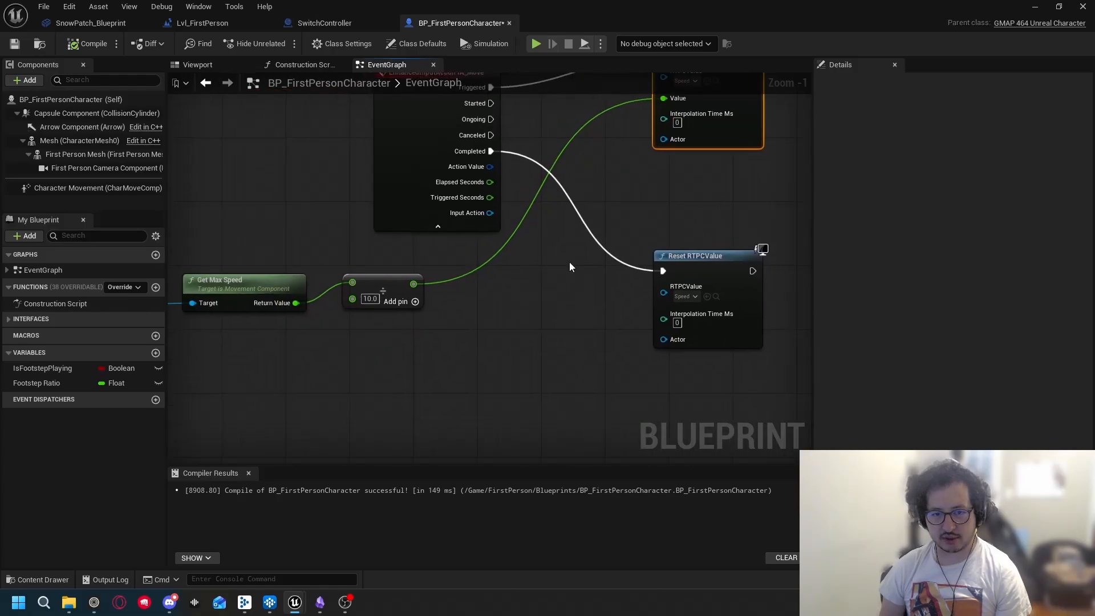
pyautogui.scroll(-2, 639, 250)
pyautogui.moveTo(717, 218); pyautogui.dragTo(576, 285, button='right')
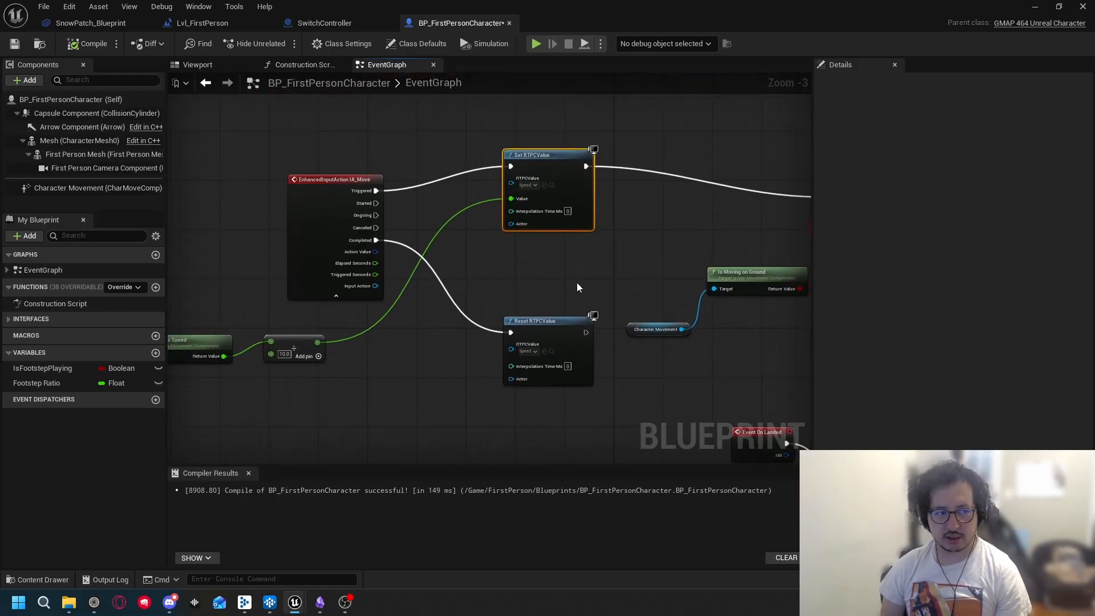
# Step: Play-test the level by walking up to and around the heartbeat sphere to check how movement affects its pitch, and stop the session
pyautogui.click(535, 44)
pyautogui.click(1034, 6)
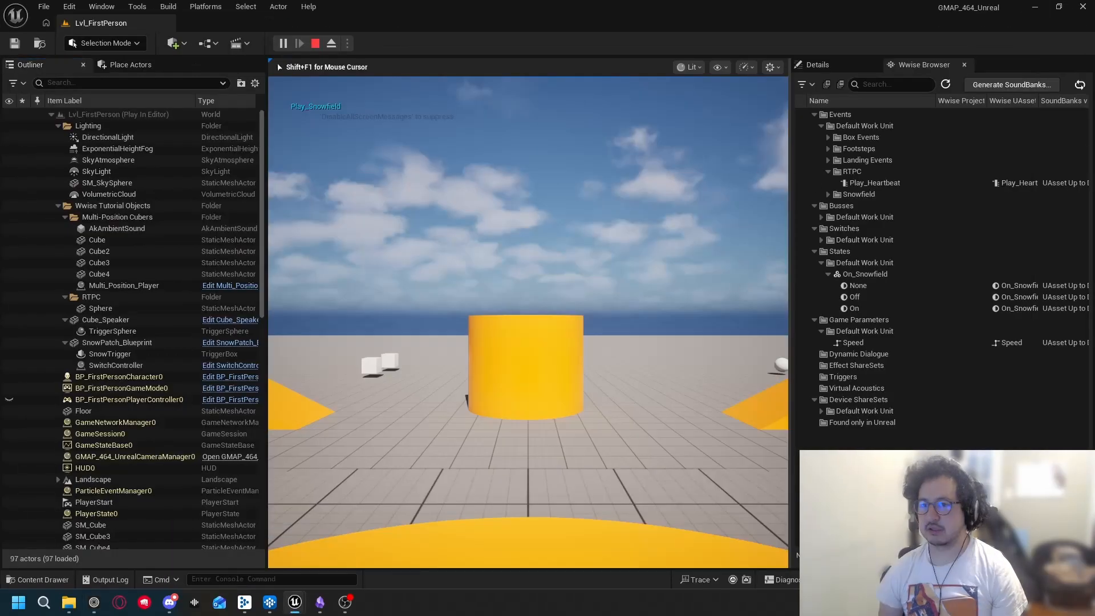
pyautogui.press('w')
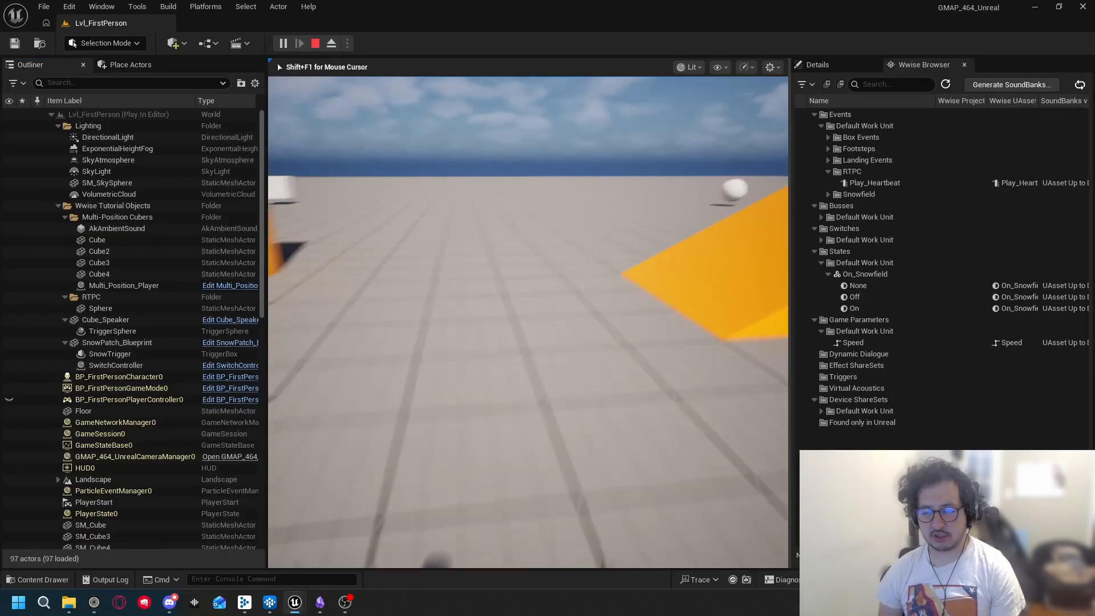
pyautogui.press('w')
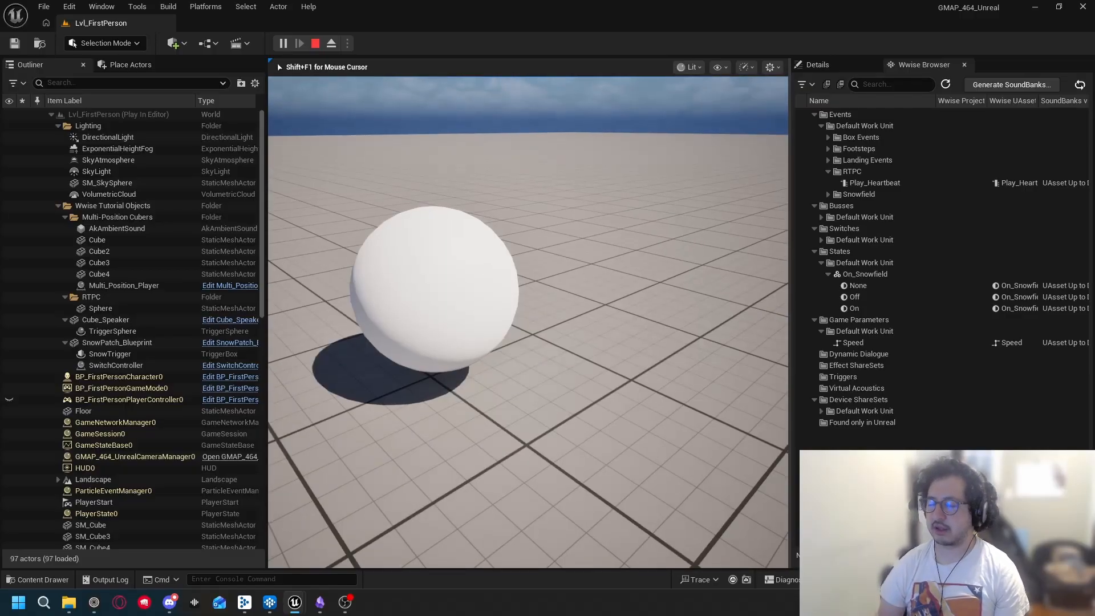
pyautogui.press('w')
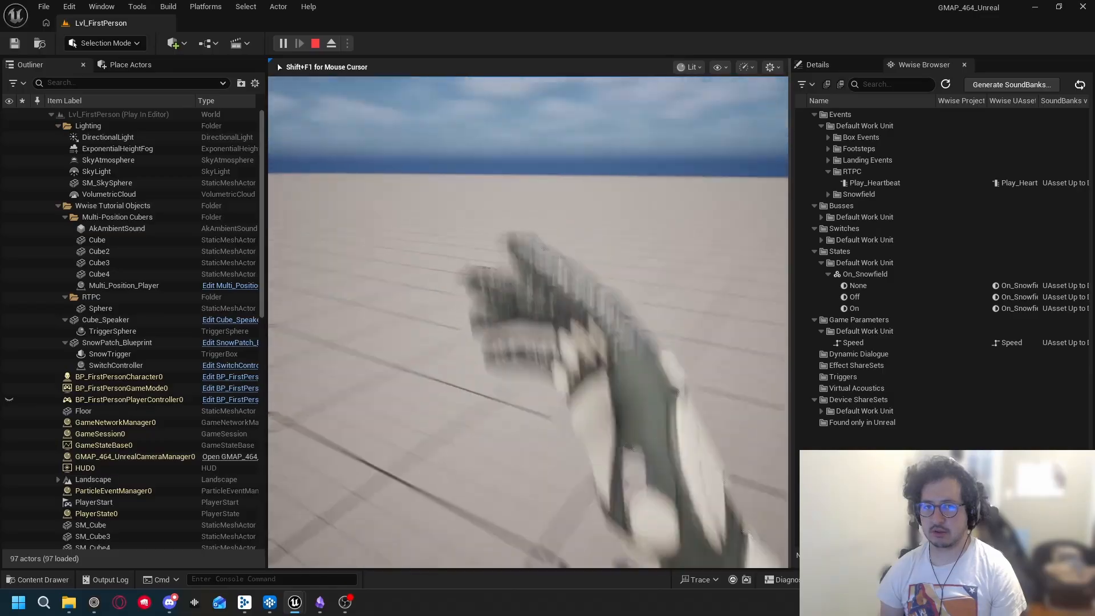
pyautogui.press('w')
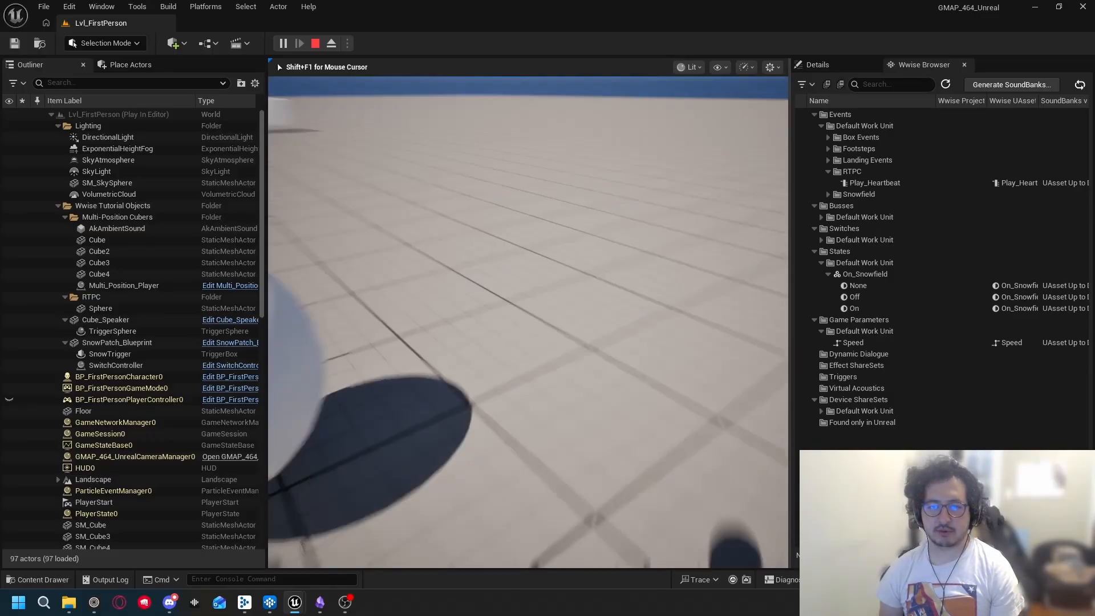
pyautogui.press('w')
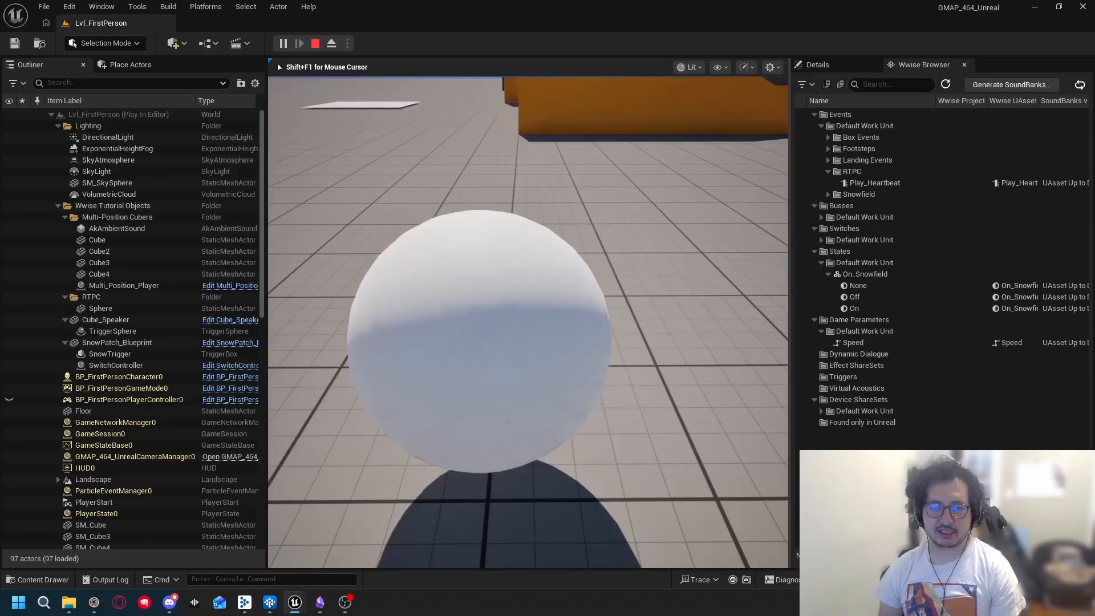
pyautogui.press('Escape')
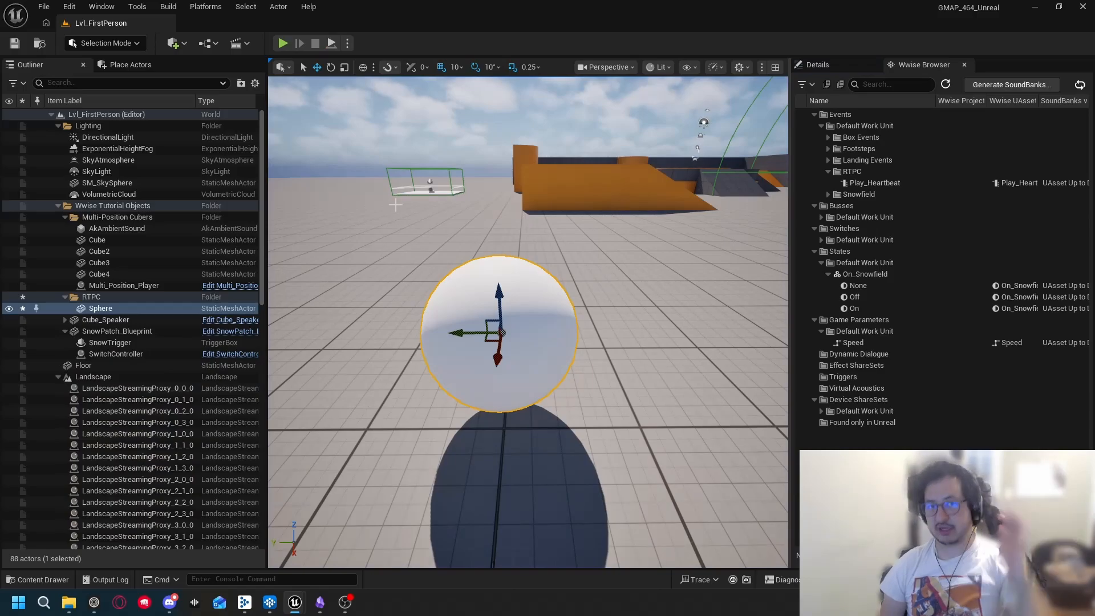
pyautogui.press('s')
pyautogui.moveTo(580, 329); pyautogui.dragTo(621, 323, button='right')
pyautogui.press('w')
pyautogui.press('a')
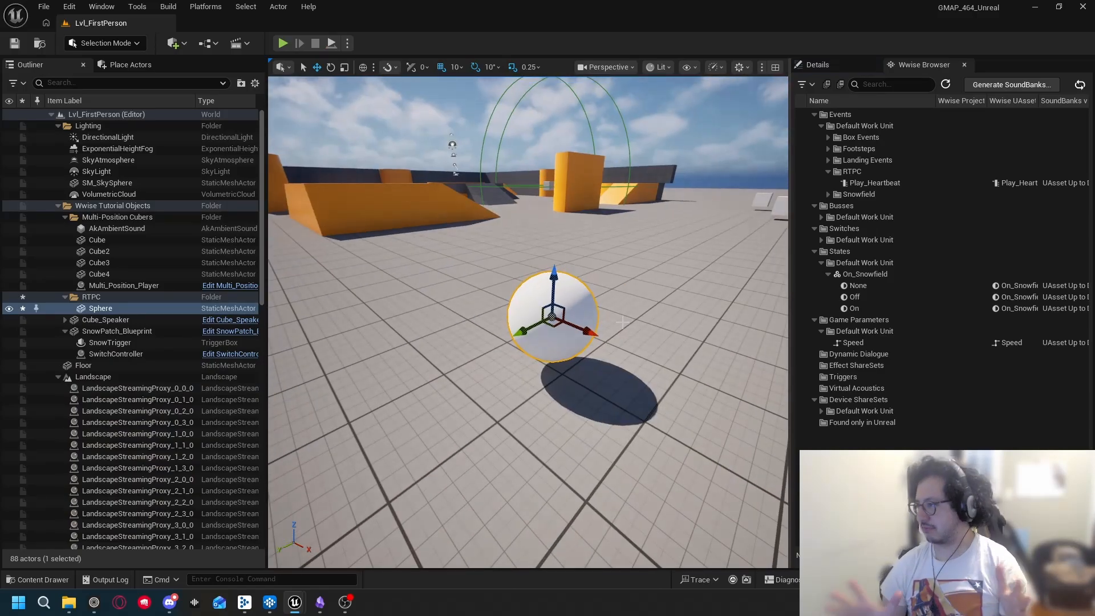
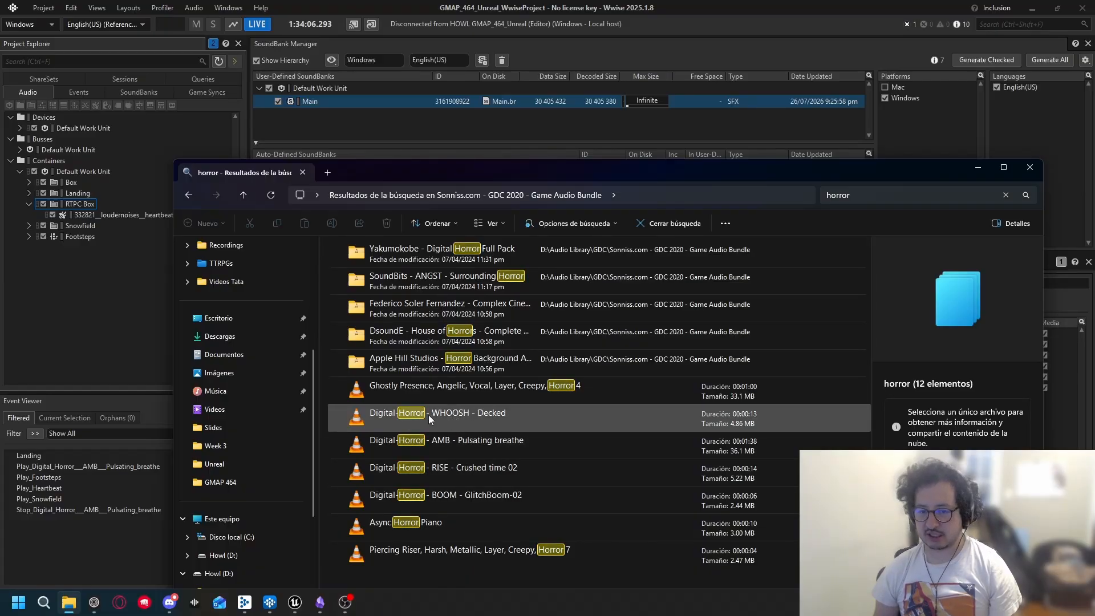
# Step: Import the Digital-Horror - WHOOSH - Decked audio file into the Wwise RTPC Box folder as Sound SFX and preview it
pyautogui.moveTo(427, 415); pyautogui.dragTo(78, 204)
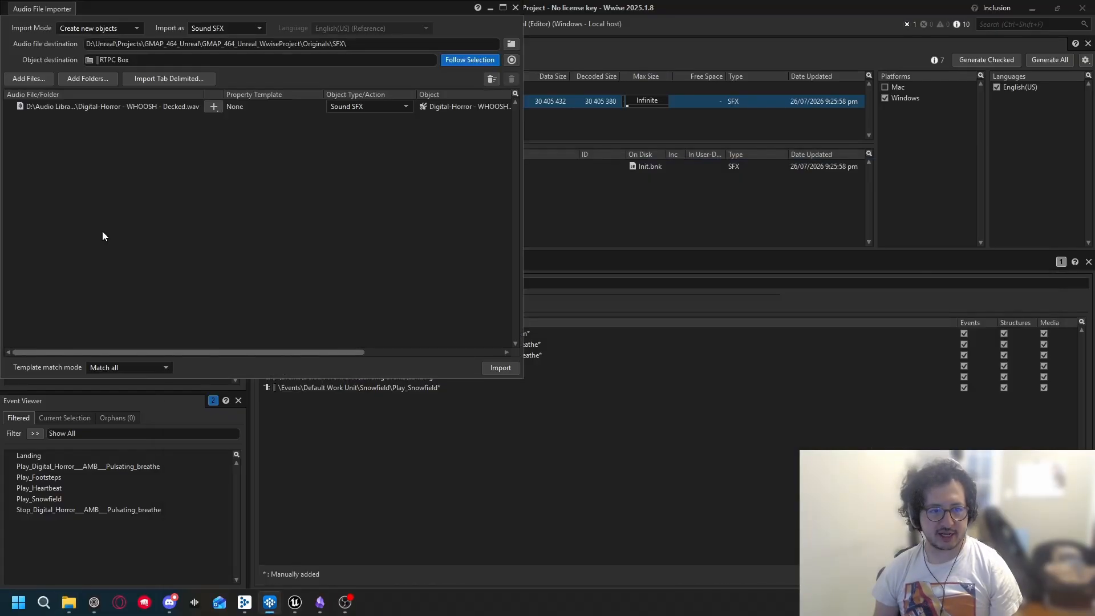
pyautogui.click(499, 368)
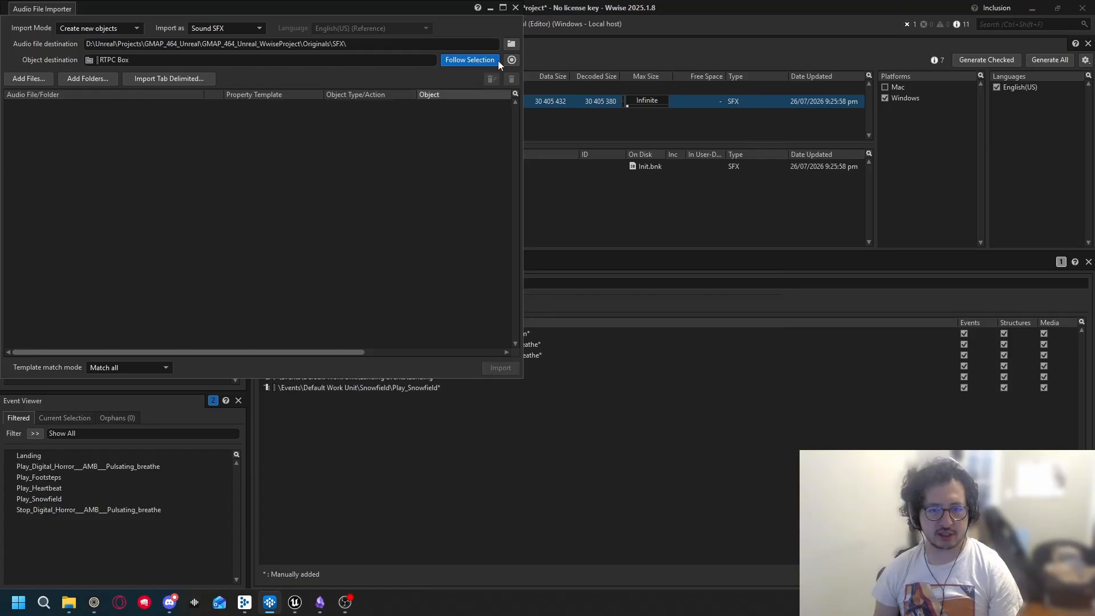
pyautogui.click(515, 8)
pyautogui.click(124, 226)
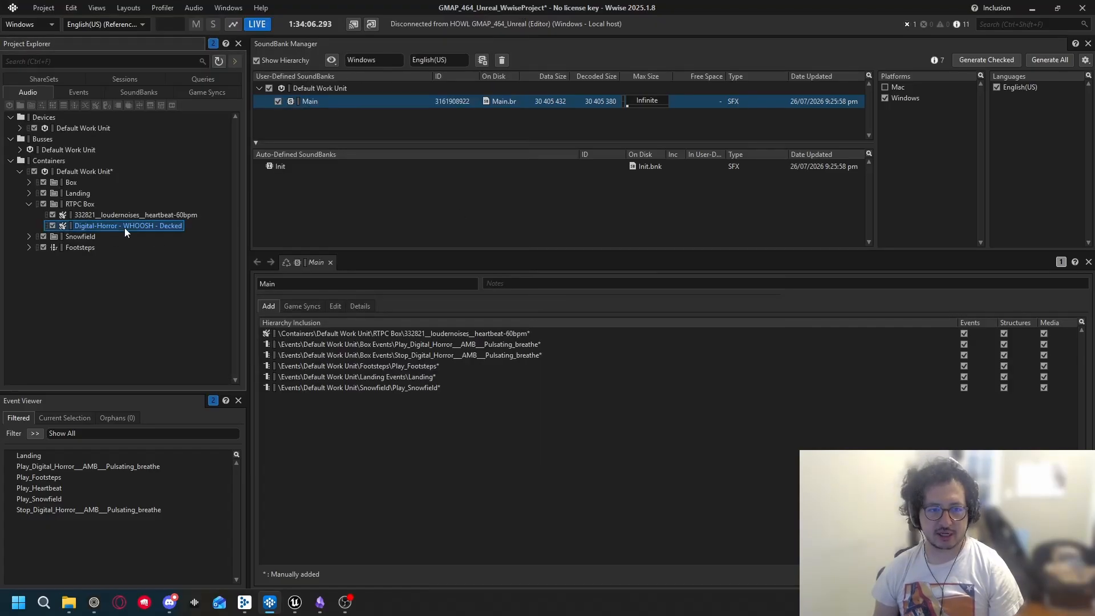
pyautogui.doubleClick(124, 227)
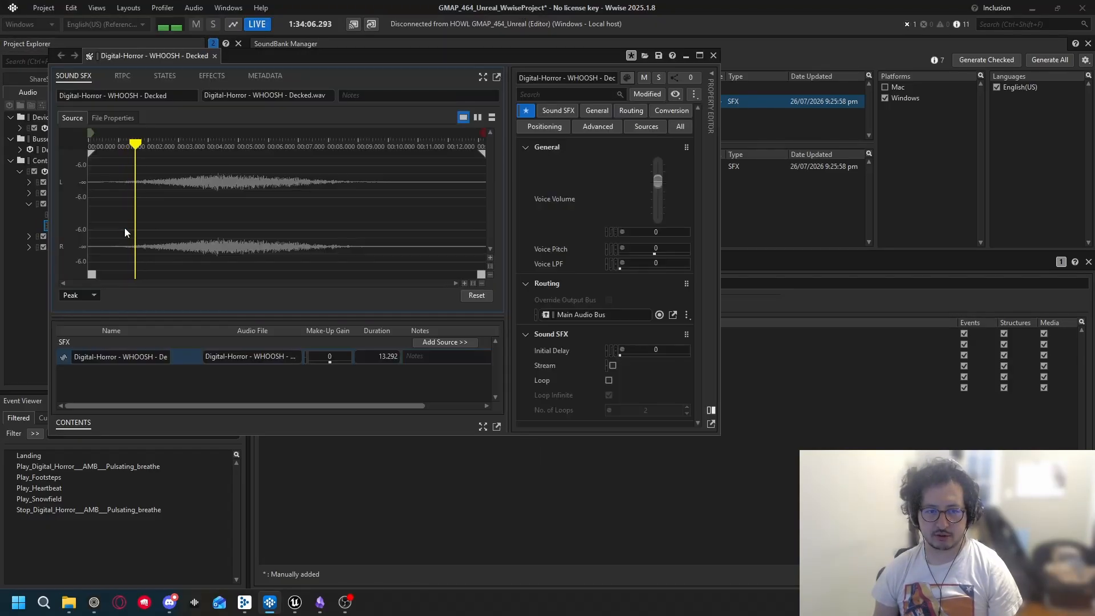
pyautogui.press('Escape')
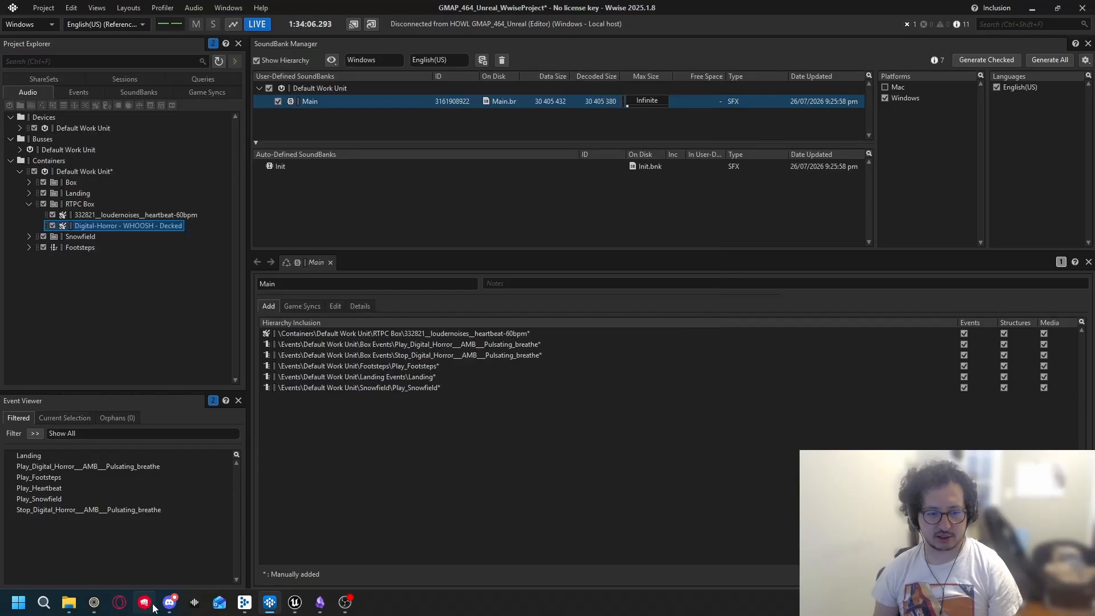
# Step: Import Digital-Horror - RISE - Crushed time 02 from the File Explorer search results into RTPC Box as Sound SFX and preview it
pyautogui.click(69, 602)
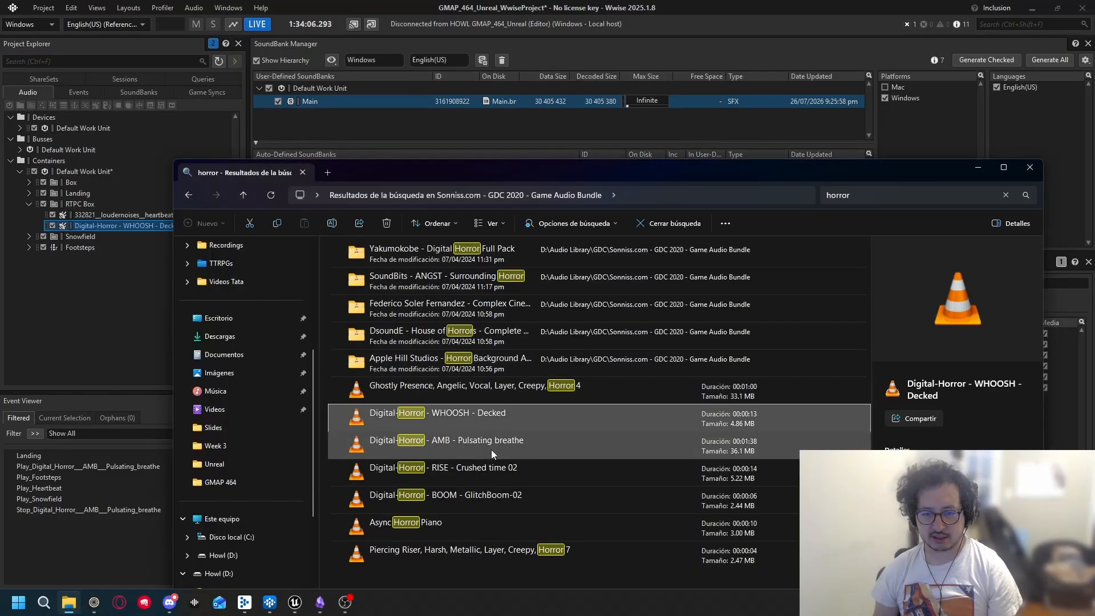
pyautogui.click(491, 471)
pyautogui.moveTo(480, 470); pyautogui.dragTo(80, 203)
pyautogui.click(501, 368)
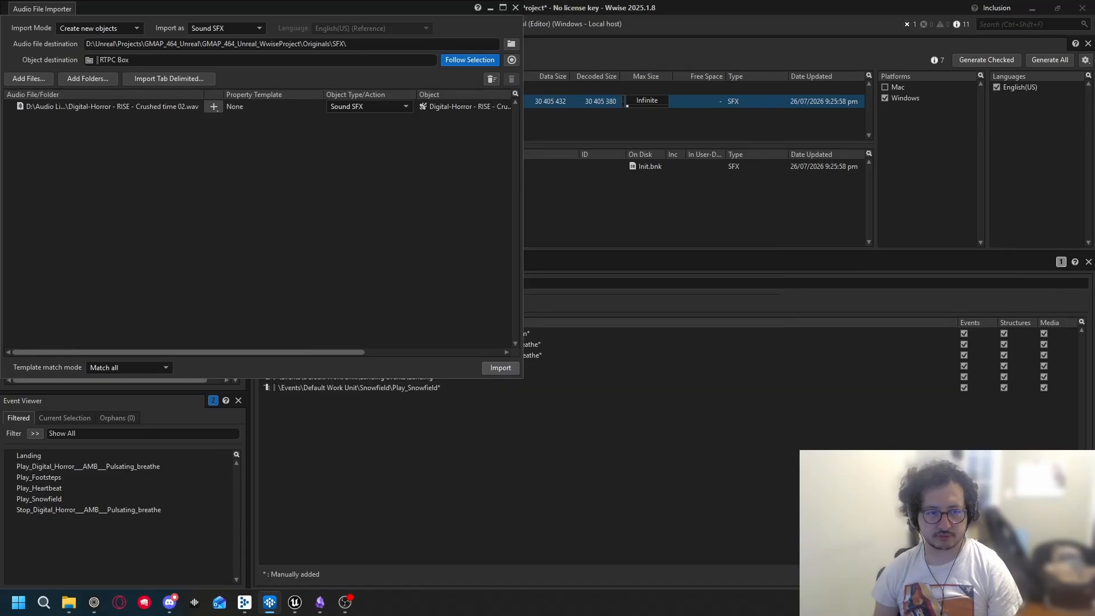
pyautogui.click(515, 8)
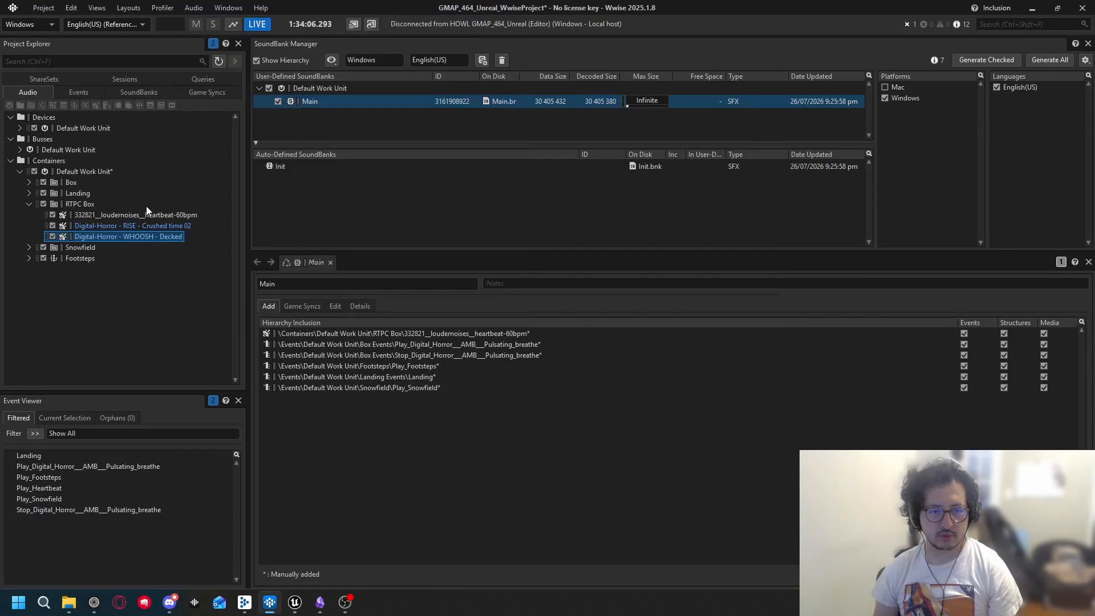
pyautogui.doubleClick(107, 227)
pyautogui.press('space')
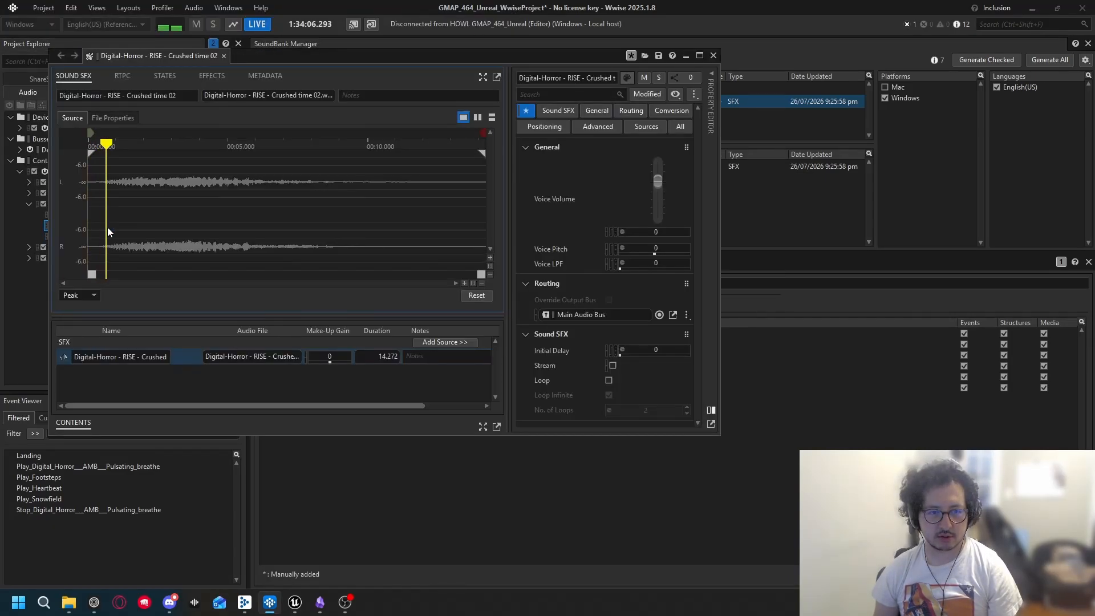
pyautogui.click(713, 56)
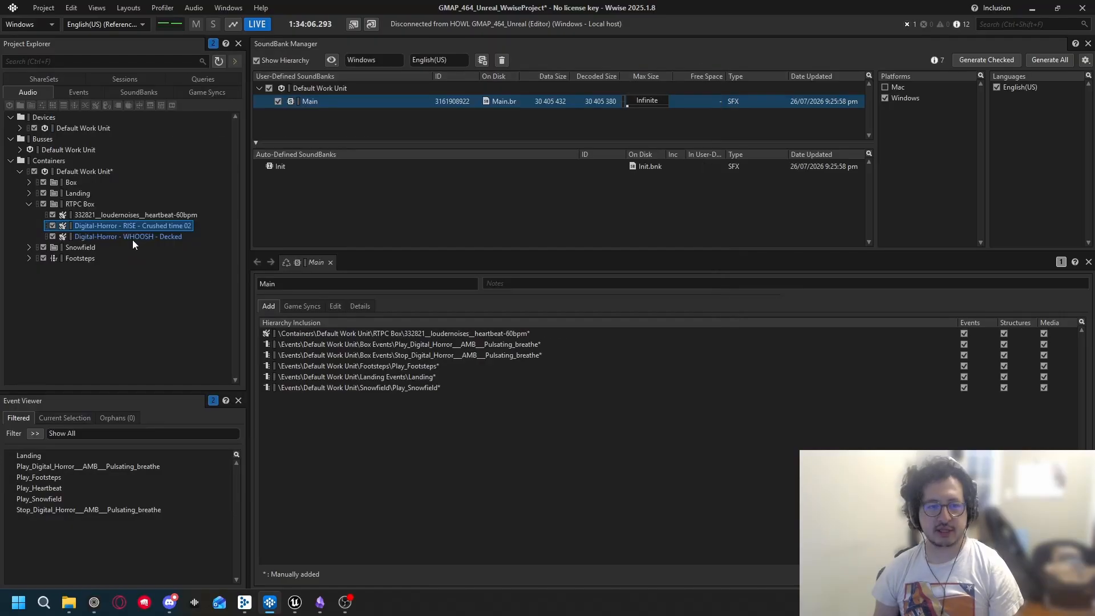
# Step: Delete the Digital-Horror - WHOOSH - Decked sound from the RTPC Box folder
pyautogui.click(128, 237)
pyautogui.press('Delete')
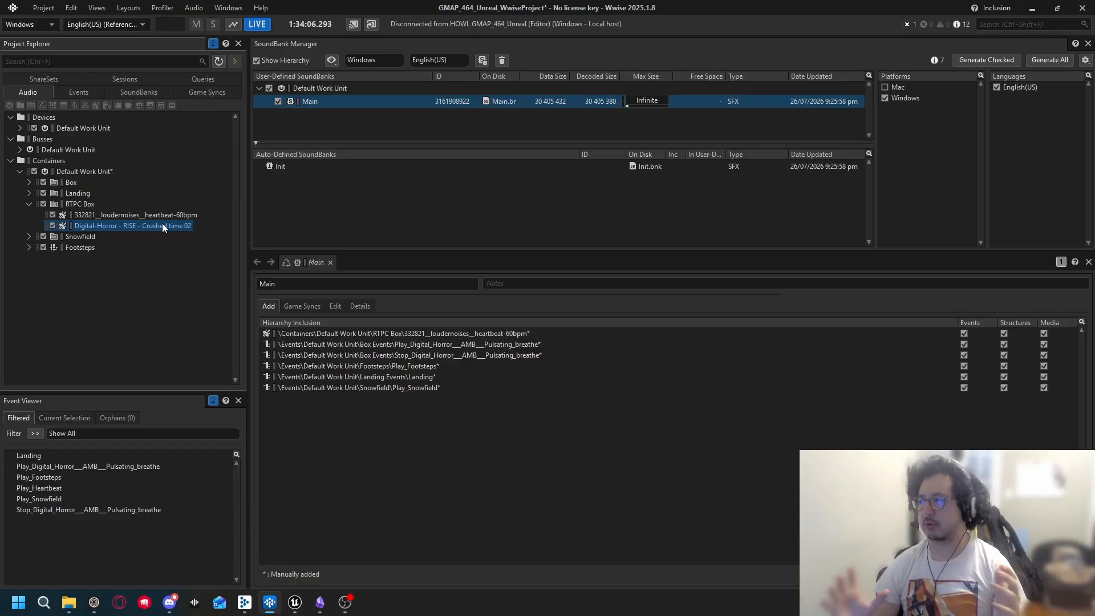
# Step: Add a Blend Container as the new parent of the 332821__loudernoises__heartbeat-60bpm sound in RTPC Box and expand it
pyautogui.click(115, 215)
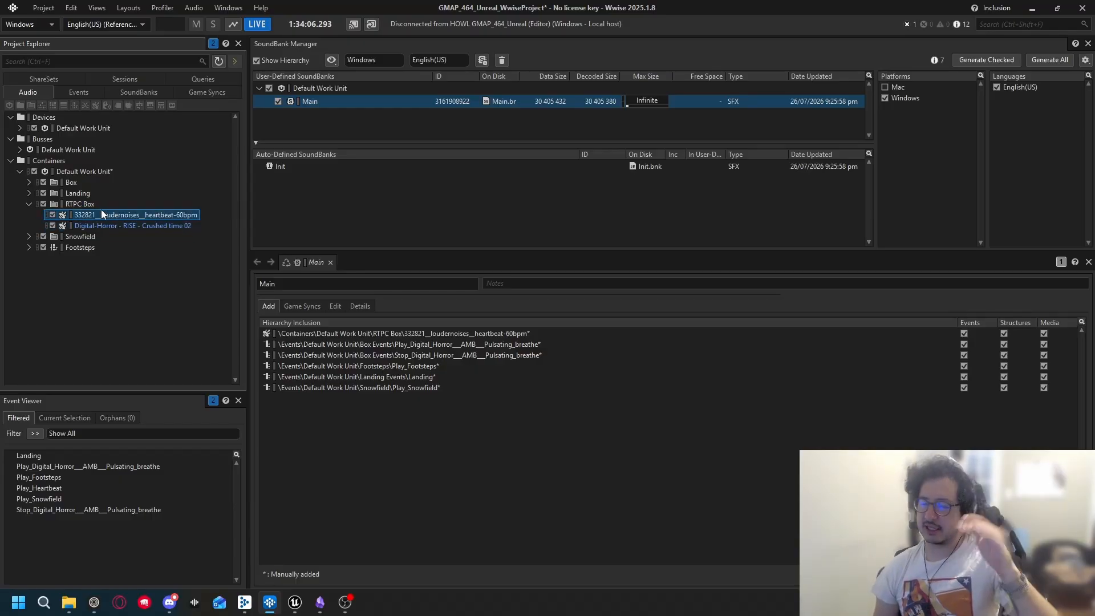
pyautogui.click(81, 205)
pyautogui.rightClick(81, 205)
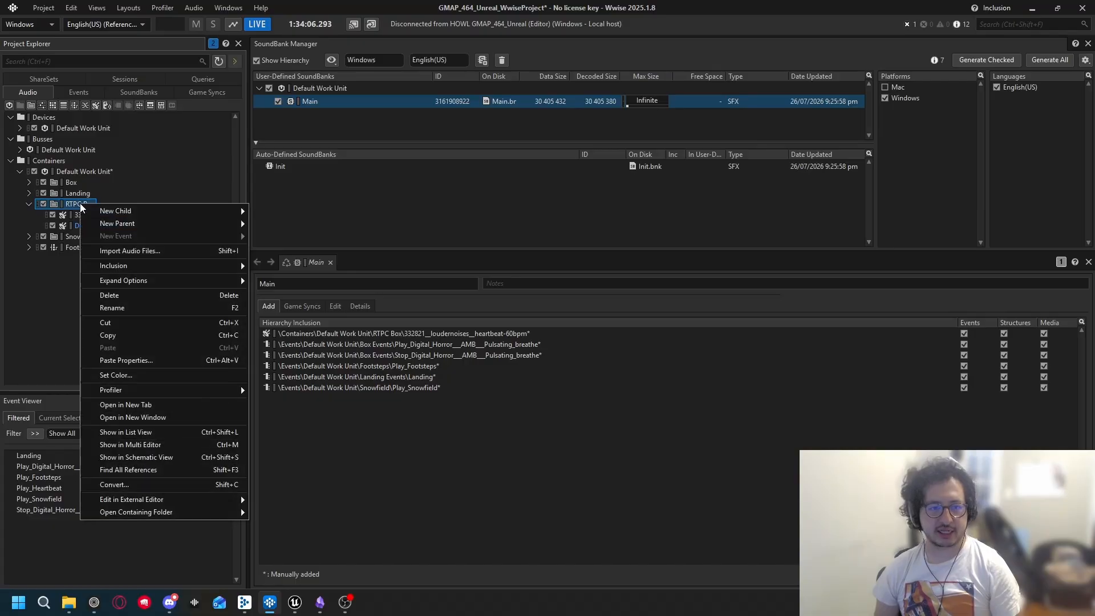
pyautogui.moveTo(144, 225)
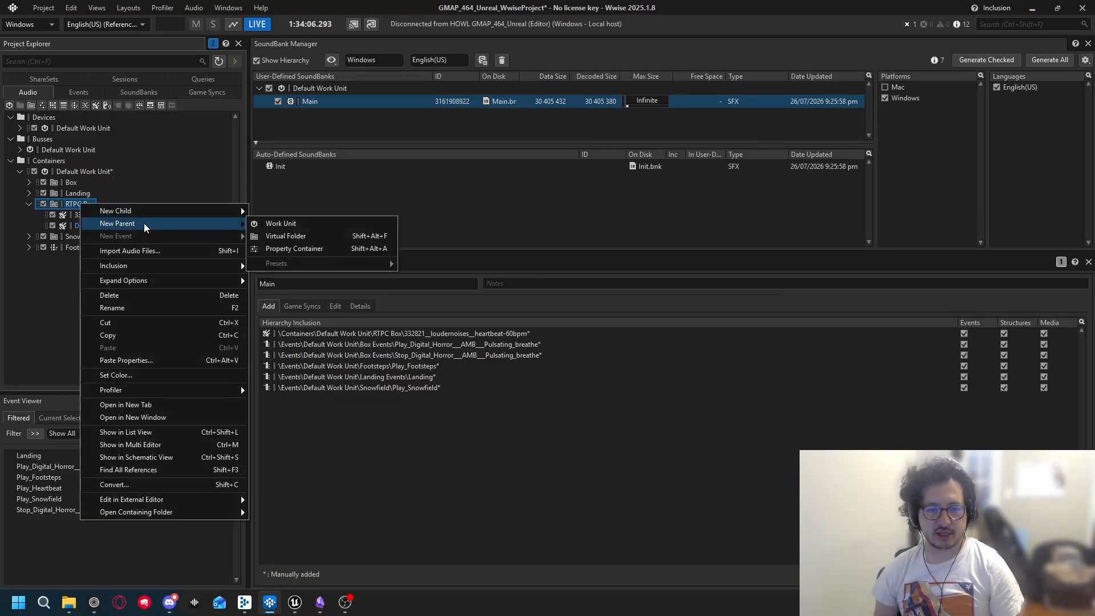
pyautogui.click(71, 217)
pyautogui.rightClick(92, 217)
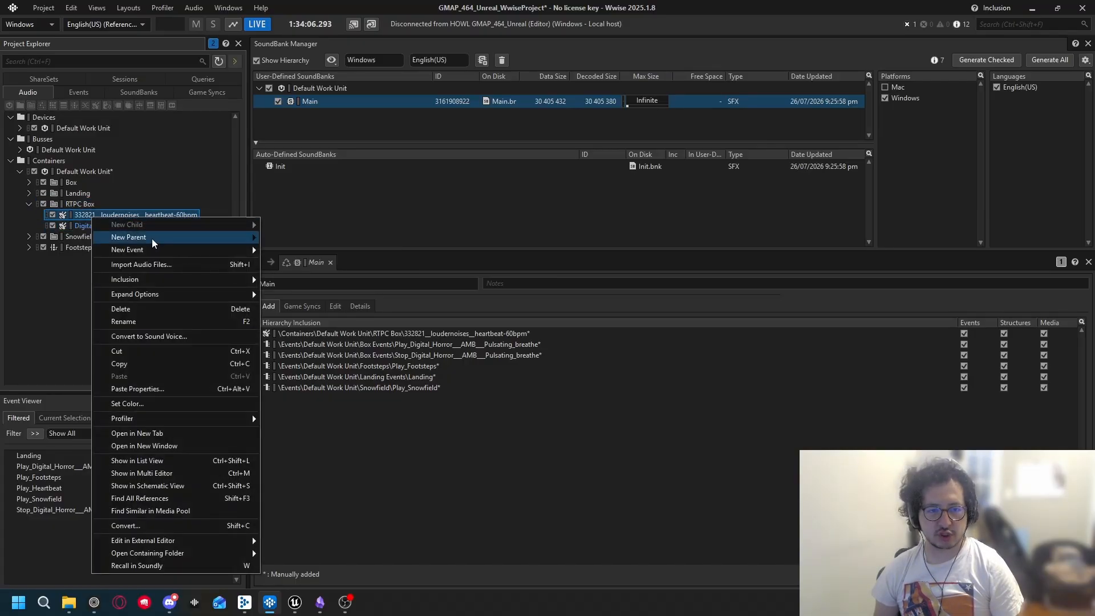
pyautogui.moveTo(153, 243)
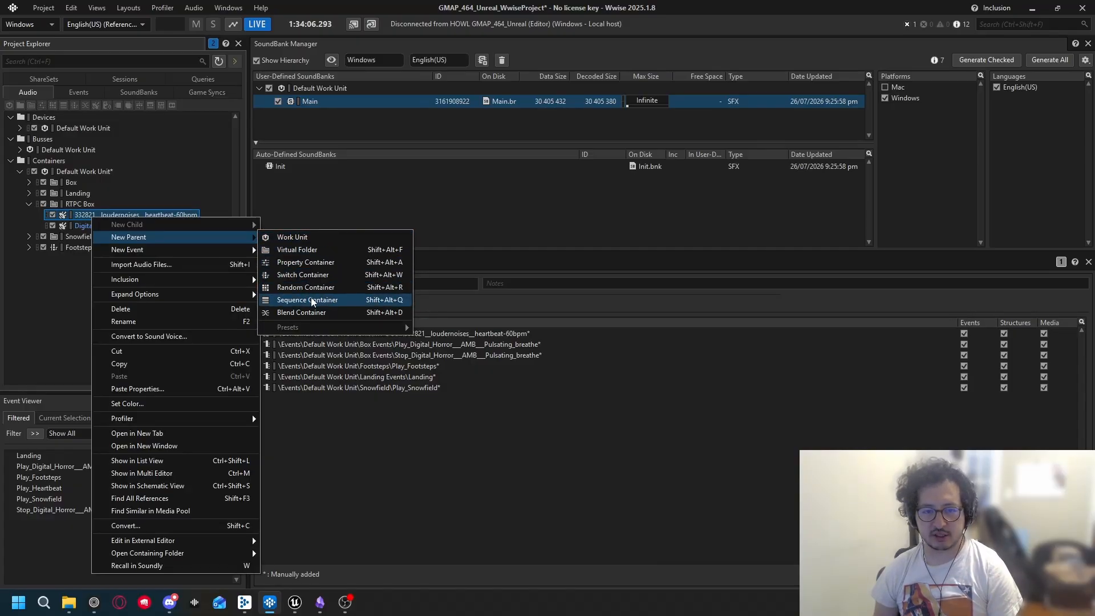
pyautogui.click(315, 312)
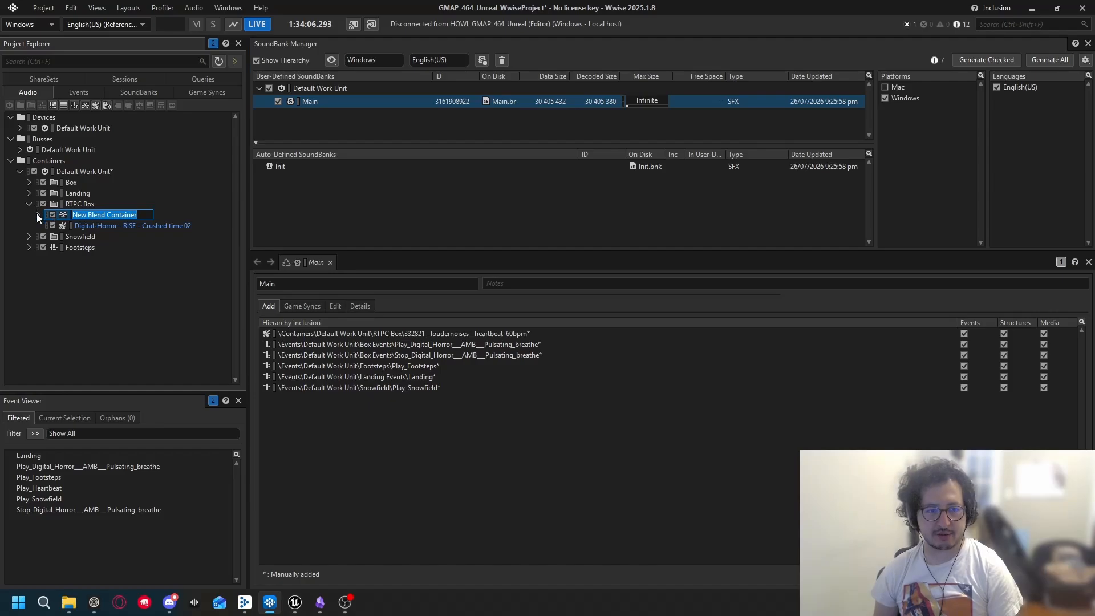
pyautogui.click(37, 215)
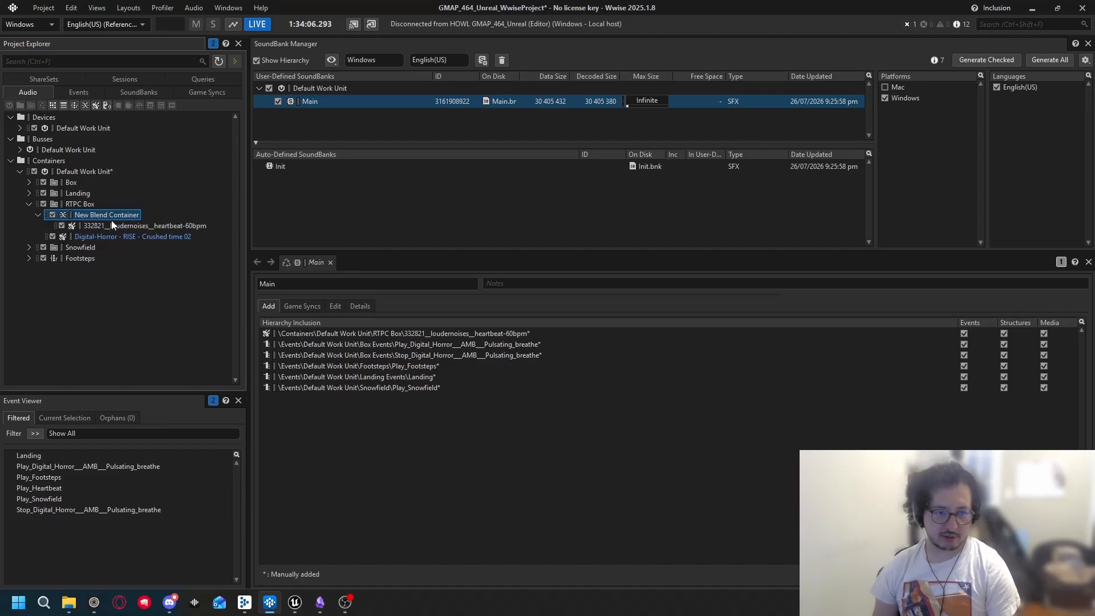
# Step: Rename the new Blend Container to RTPC Blend and move the Digital-Horror - RISE - Crushed time 02 sound into it
pyautogui.click(74, 205)
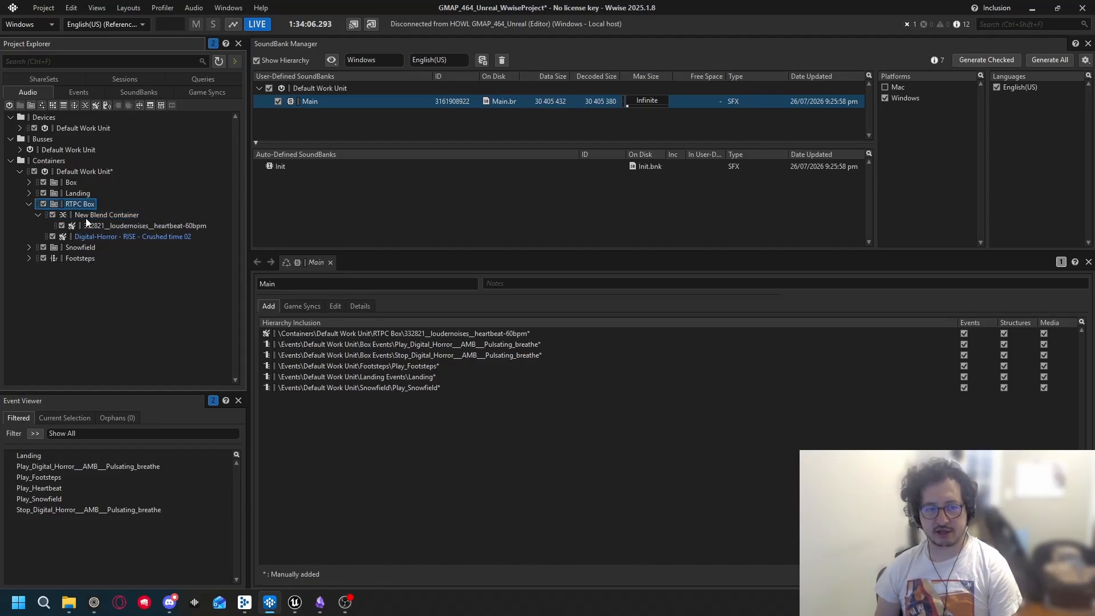
pyautogui.click(87, 218)
pyautogui.click(112, 216)
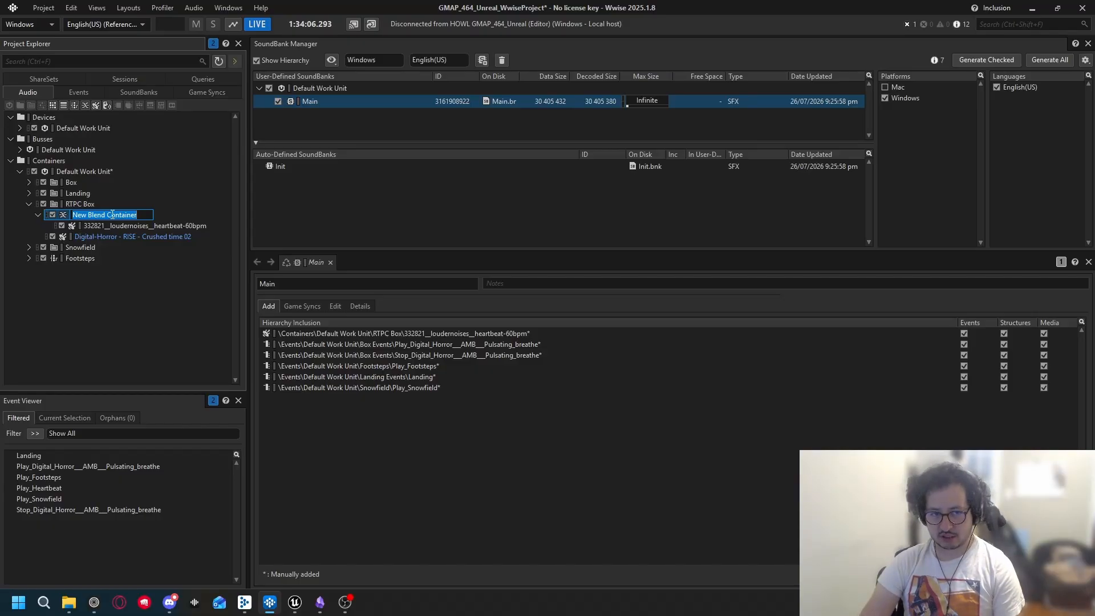
pyautogui.press('BackSpace')
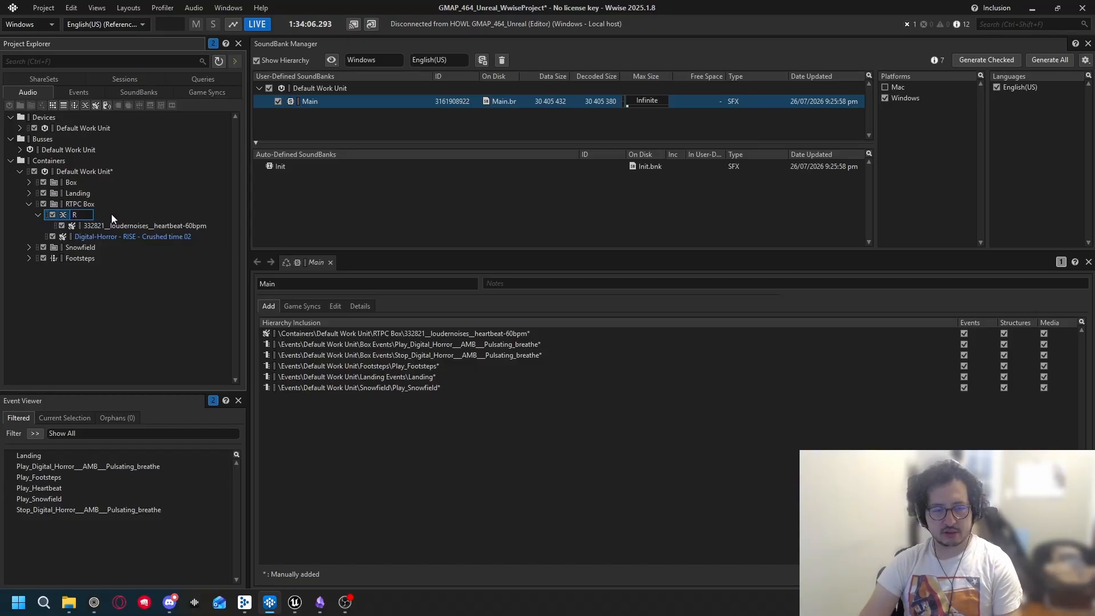
pyautogui.write('RTPC')
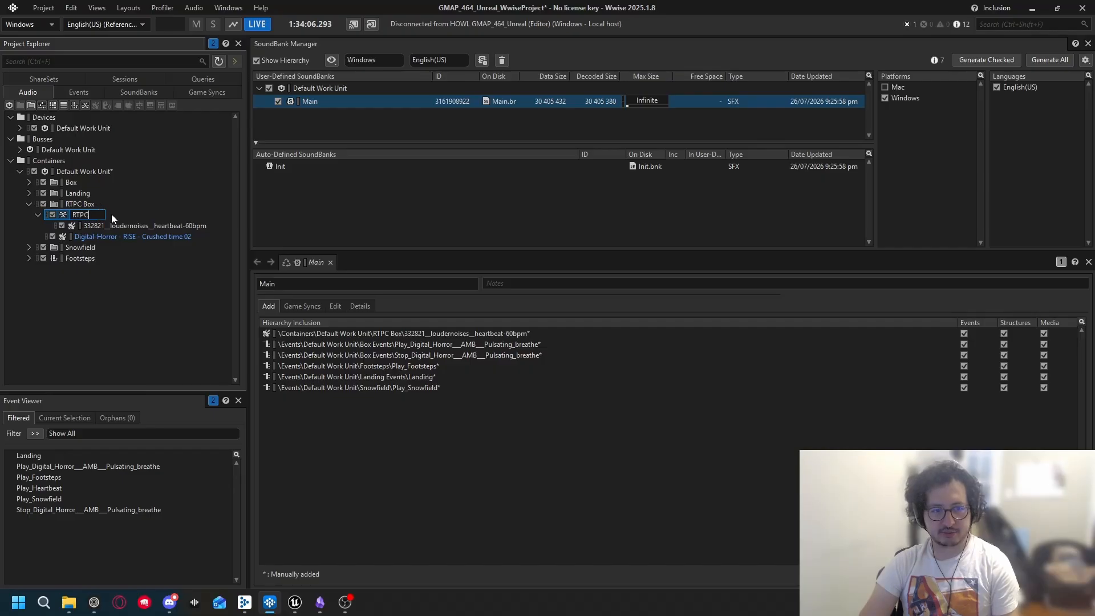
pyautogui.write(' Blend')
pyautogui.press('Return')
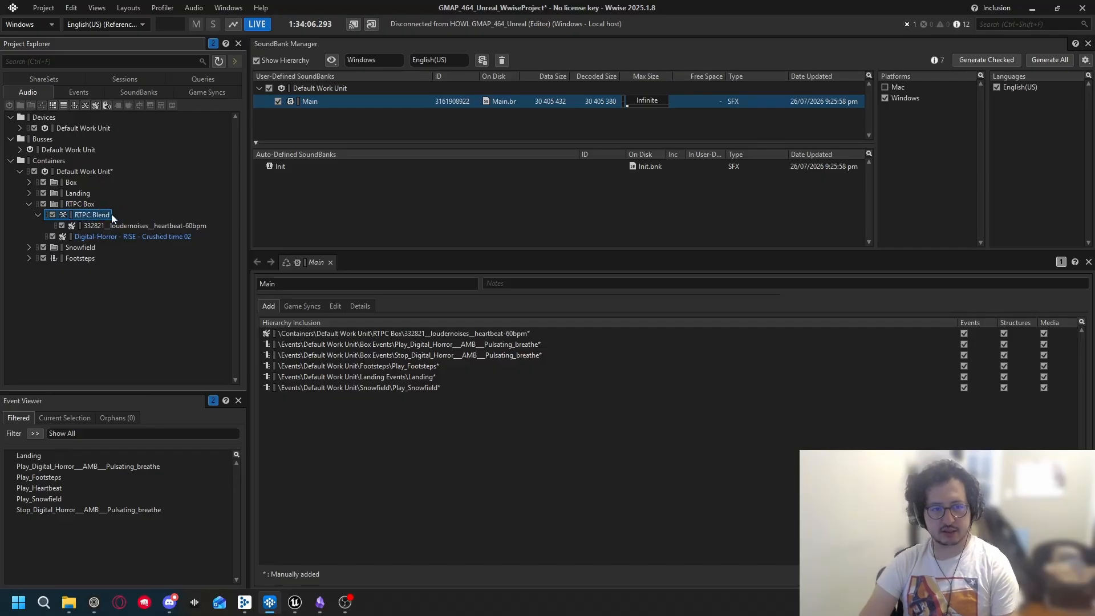
pyautogui.moveTo(94, 238); pyautogui.dragTo(88, 214)
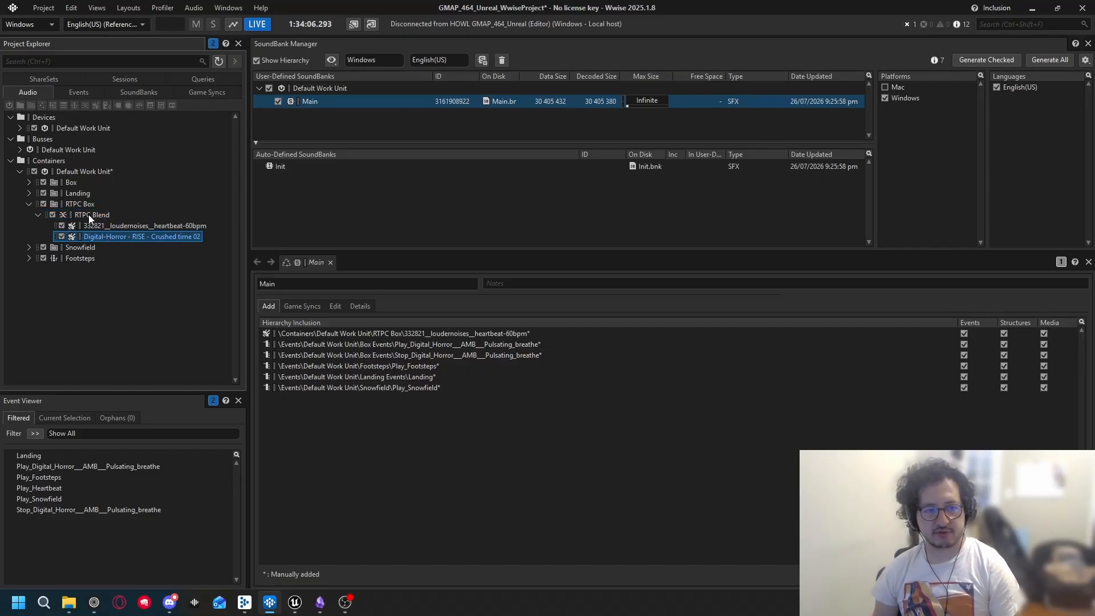
# Step: Delete the RTPC Blend container with its sounds from the RTPC Box folder
pyautogui.click(89, 215)
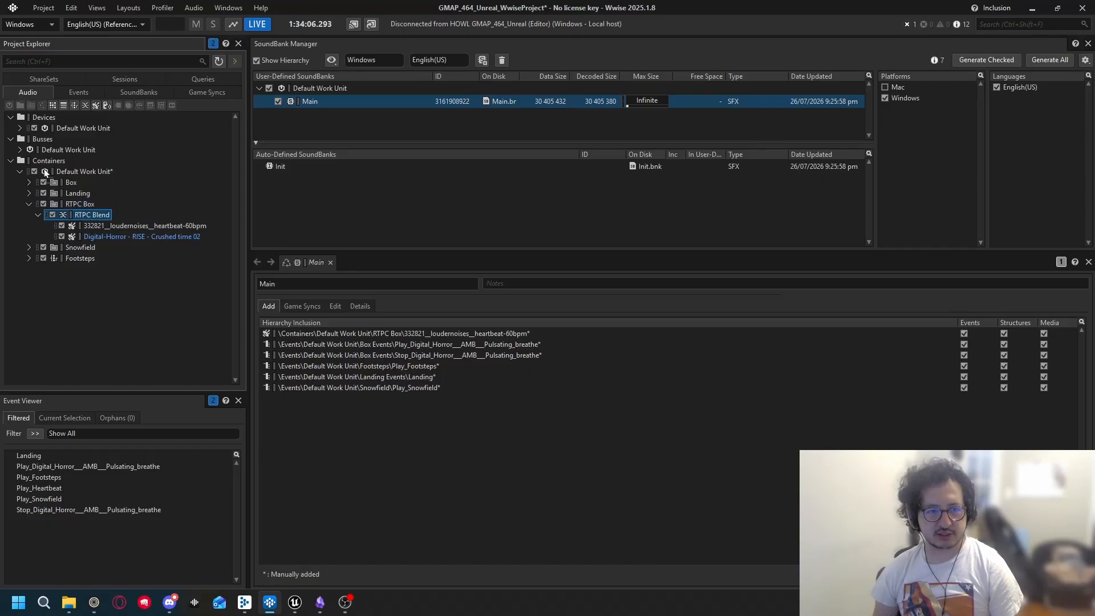
pyautogui.press('Delete')
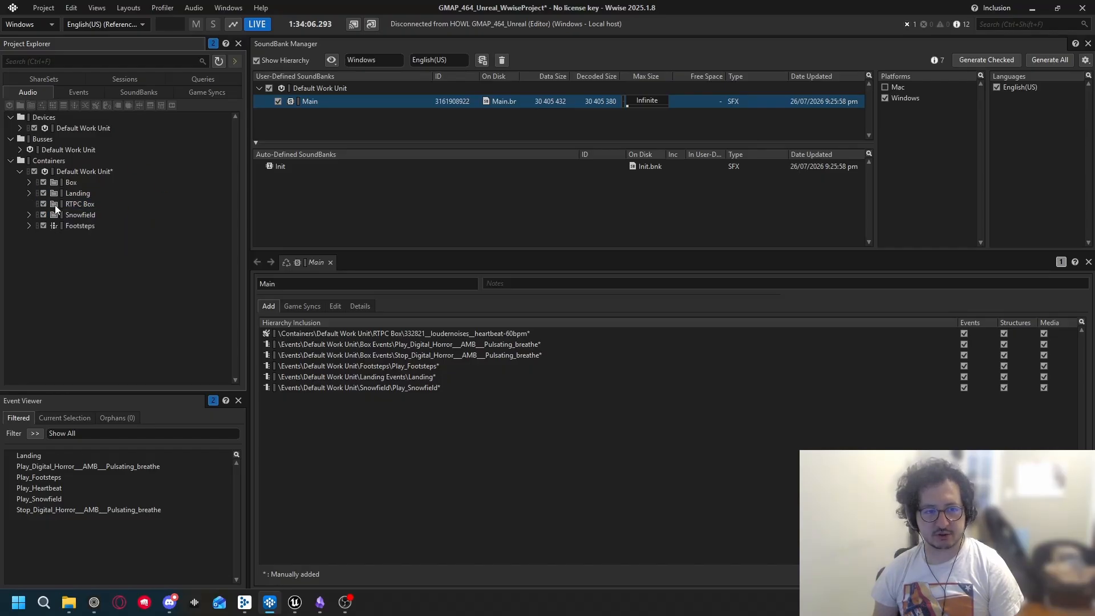
# Step: Delete the empty RTPC Box folder, check the sounds inside RTPC Blend in the Box folder, and save the project
pyautogui.click(76, 206)
pyautogui.press('Delete')
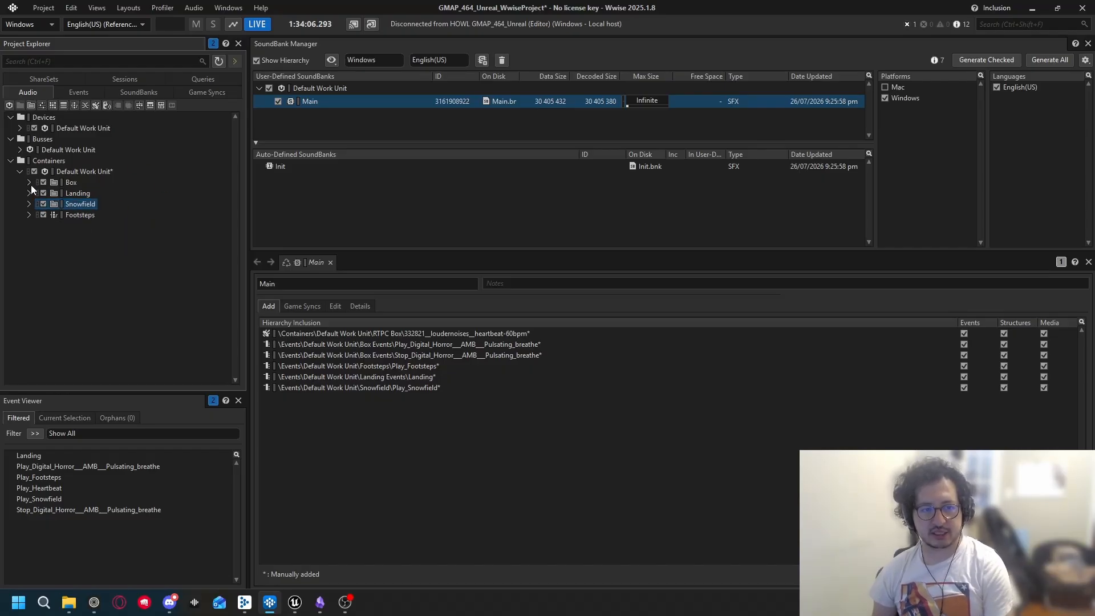
pyautogui.click(28, 182)
pyautogui.click(38, 194)
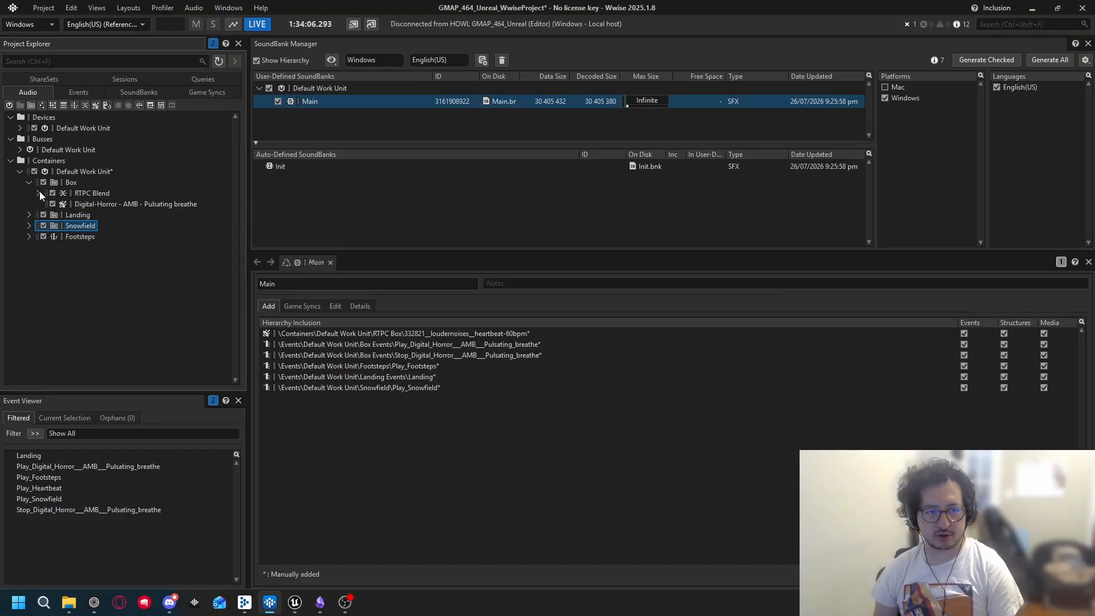
pyautogui.click(38, 194)
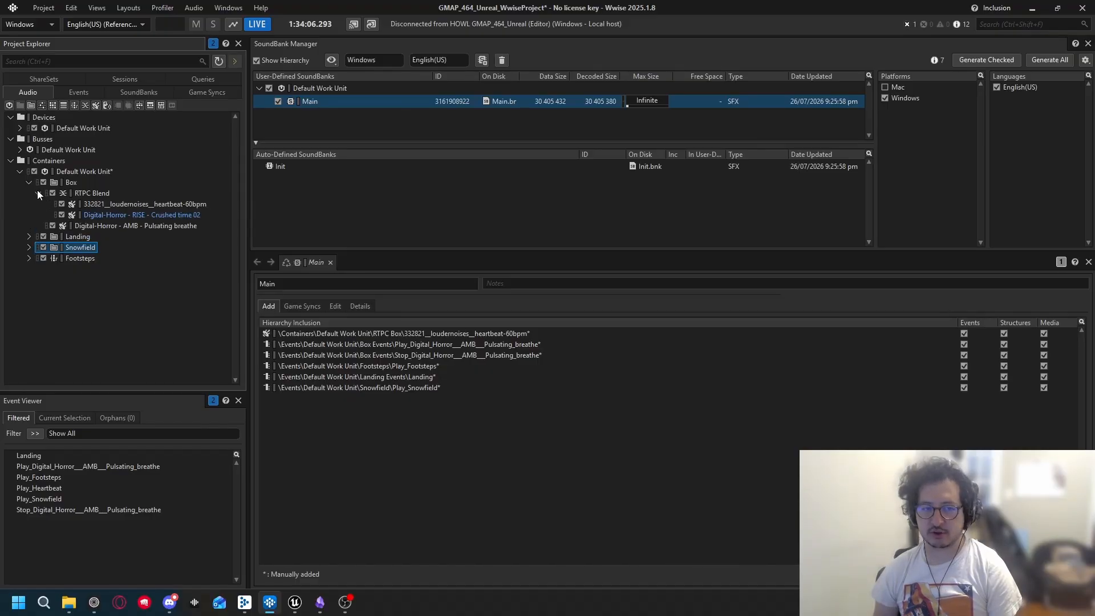
pyautogui.click(136, 201)
pyautogui.click(107, 214)
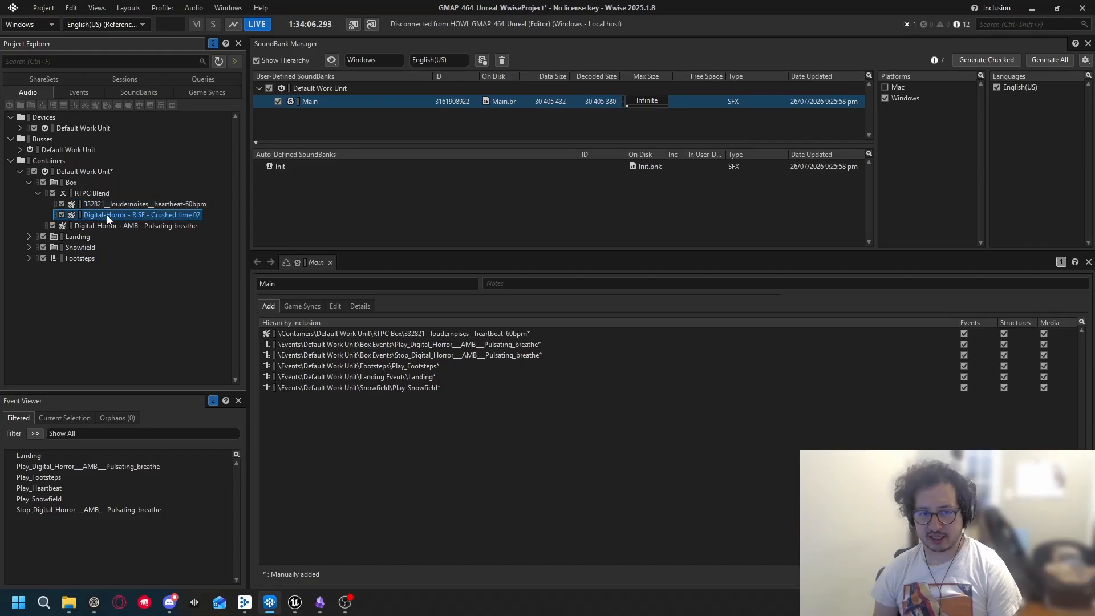
pyautogui.click(38, 193)
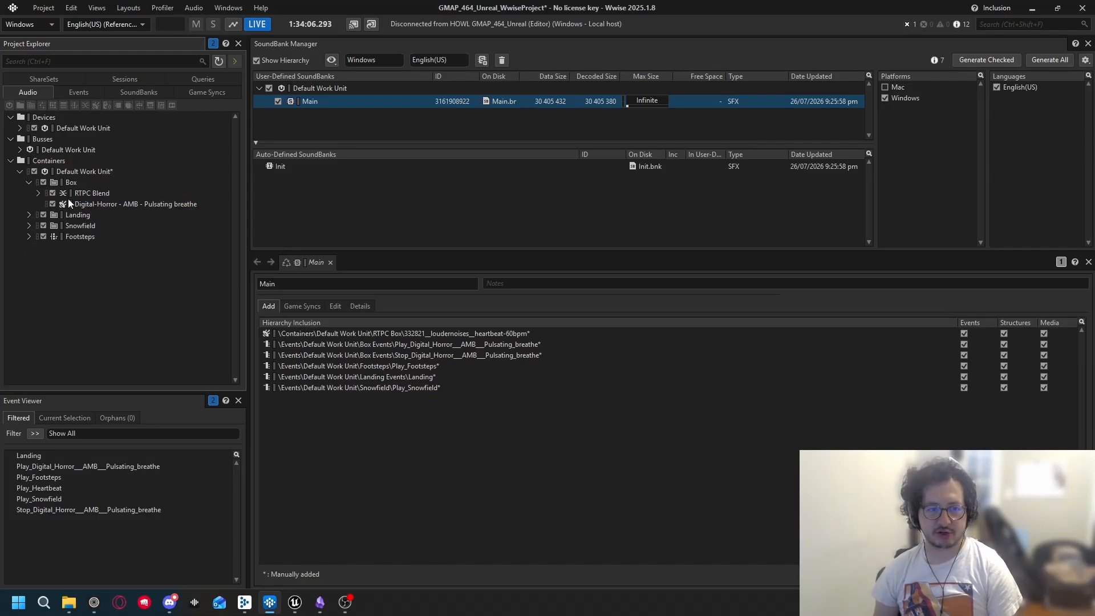
pyautogui.hotkey('ctrl', 's')
# Step: Switch to the layout with the property editor and open the RTPC Blend container from the Box folder
pyautogui.click(81, 194)
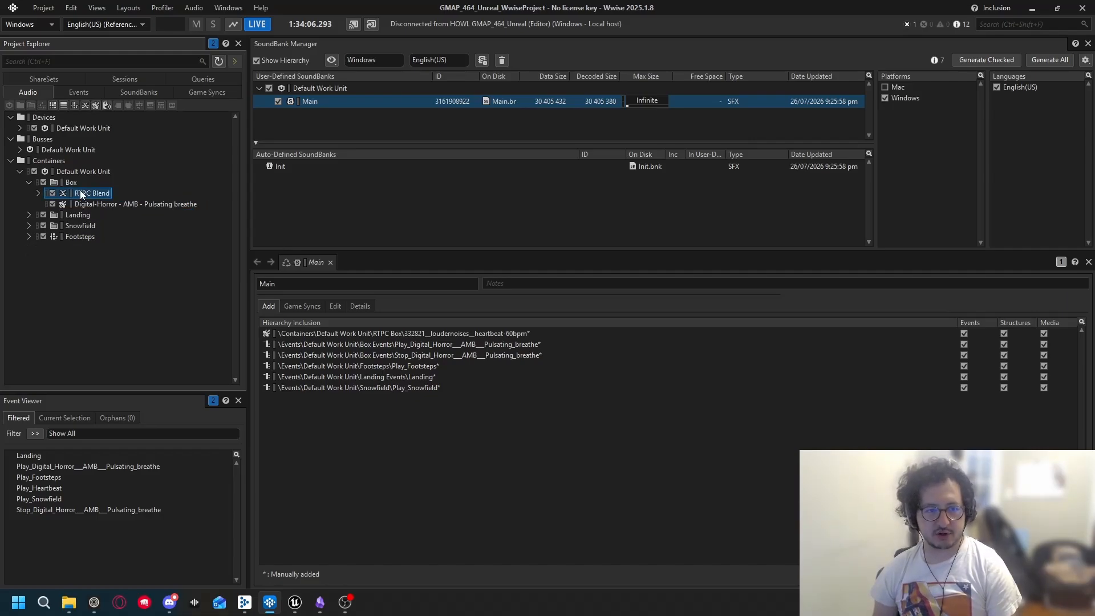
pyautogui.click(129, 7)
pyautogui.click(155, 27)
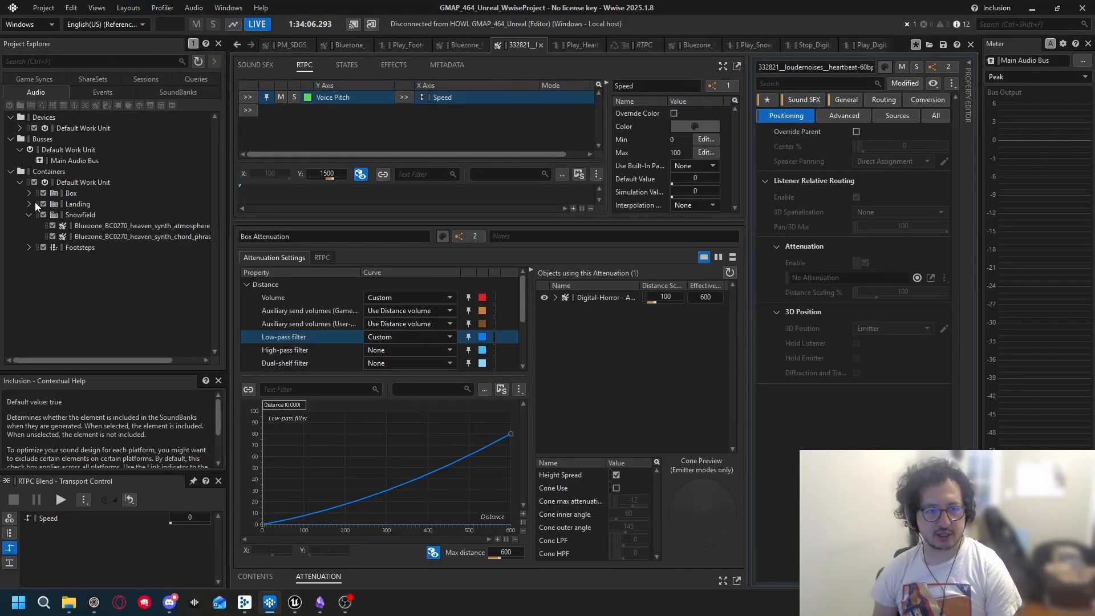
pyautogui.click(28, 194)
pyautogui.click(88, 203)
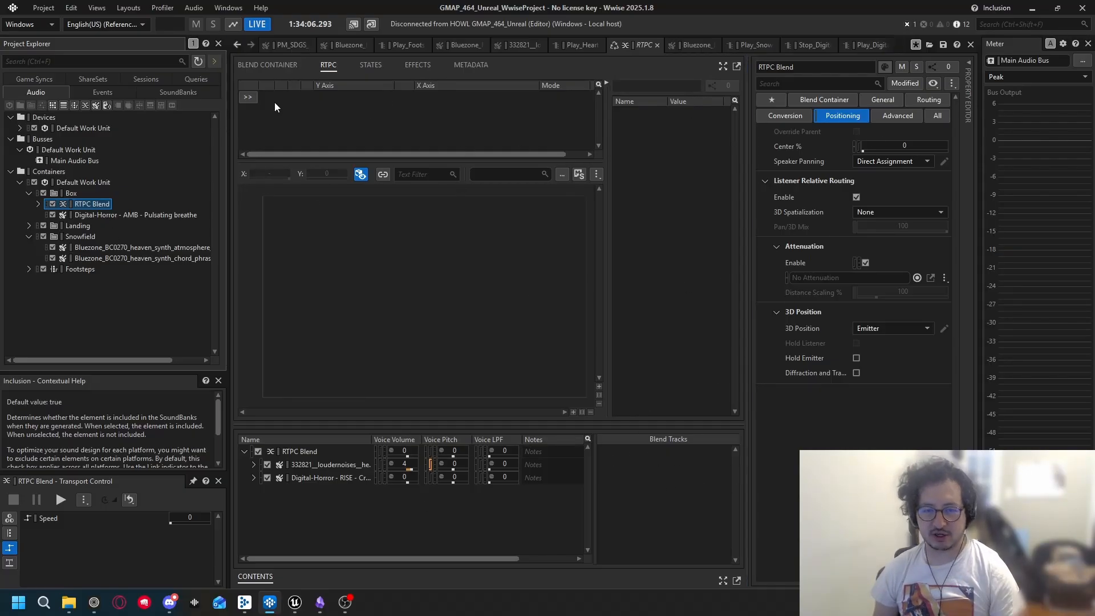
# Step: Add a new blend track to the RTPC Blend container
pyautogui.click(247, 98)
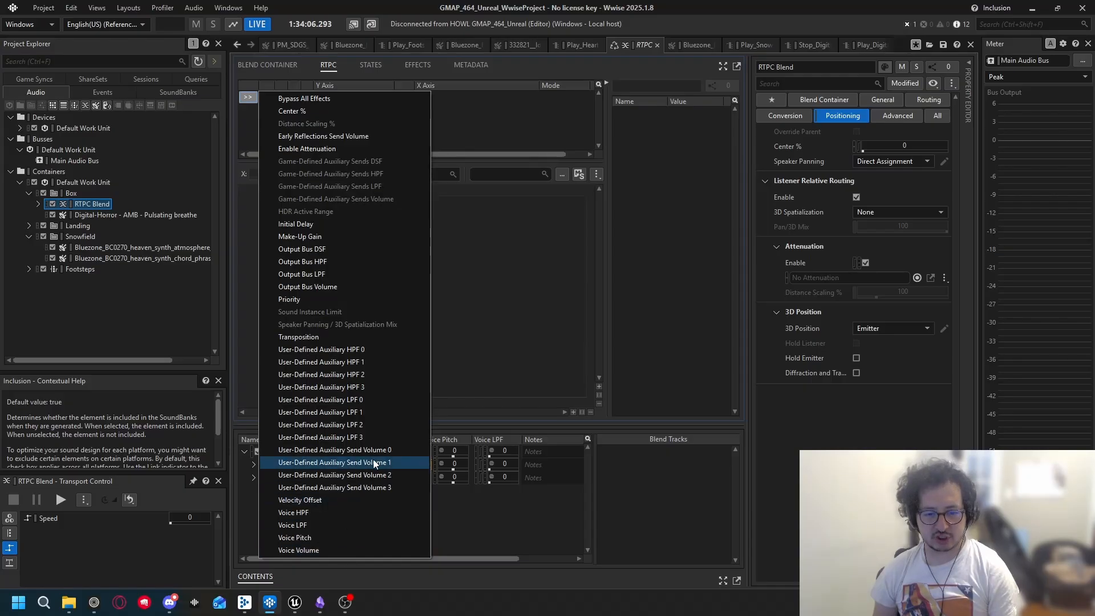
pyautogui.click(462, 314)
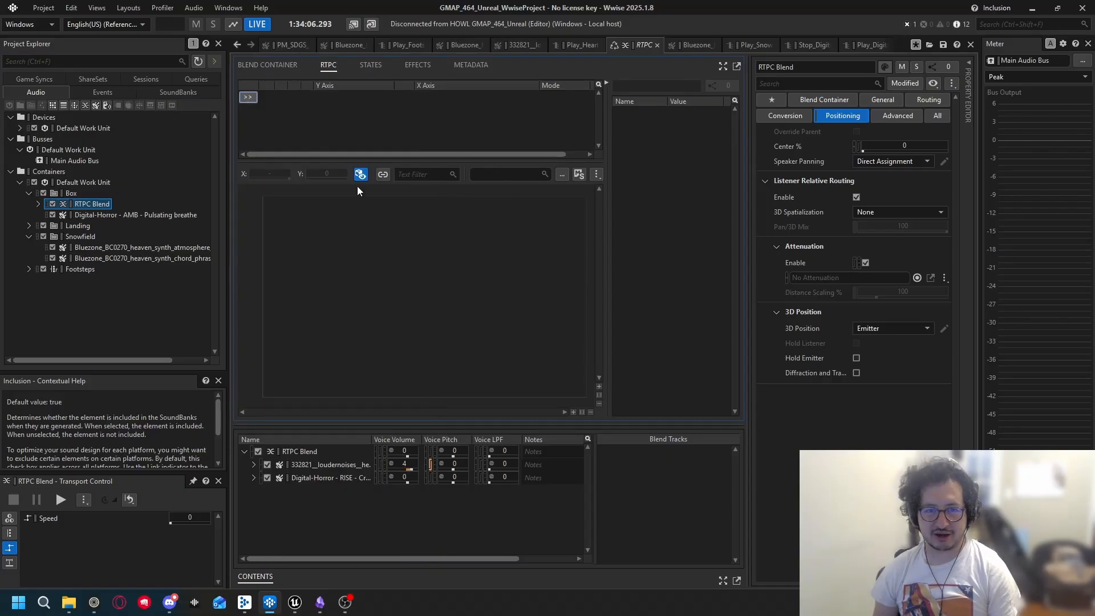
pyautogui.click(278, 66)
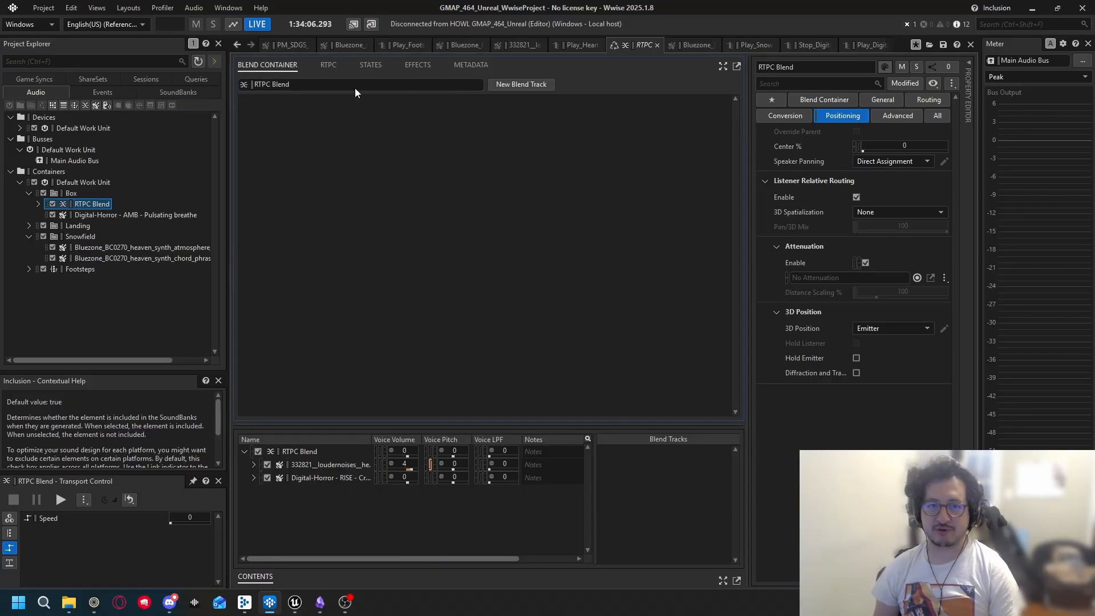
pyautogui.click(533, 86)
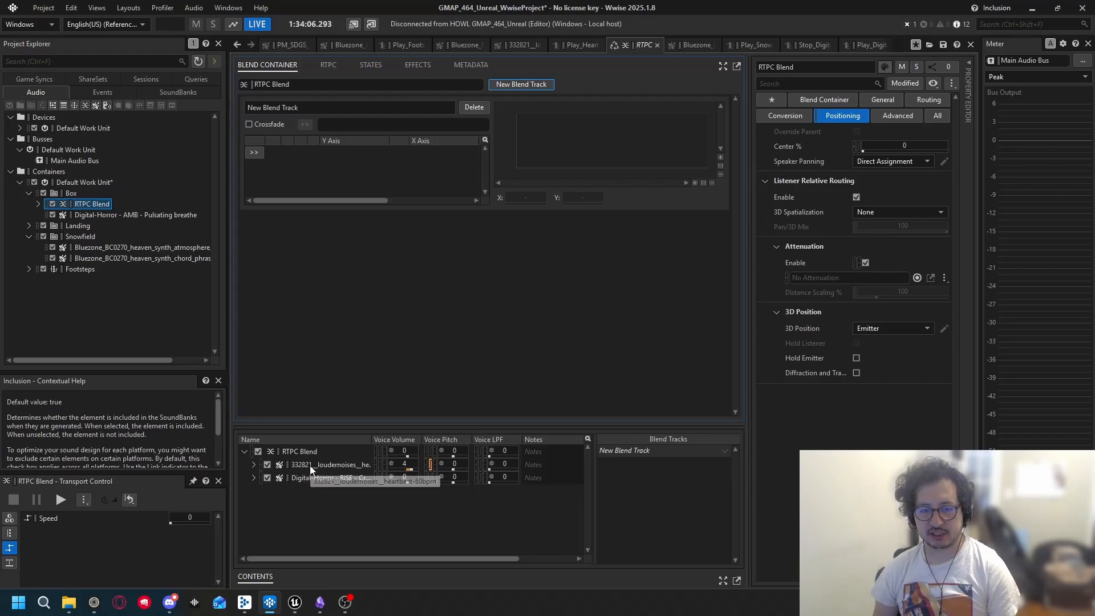
# Step: Assign the 332821__loudernoises__heartbeat-60bpm and Digital-Horror - RISE - Crushed time 02 sounds to the new blend track
pyautogui.moveTo(304, 465); pyautogui.dragTo(640, 453)
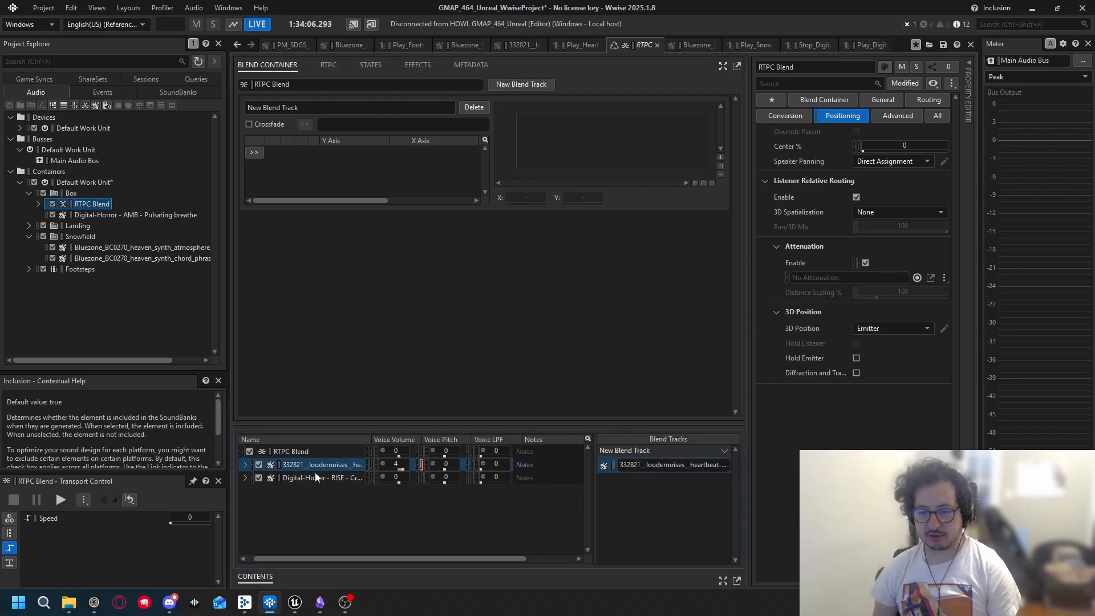
pyautogui.moveTo(308, 478); pyautogui.dragTo(631, 474)
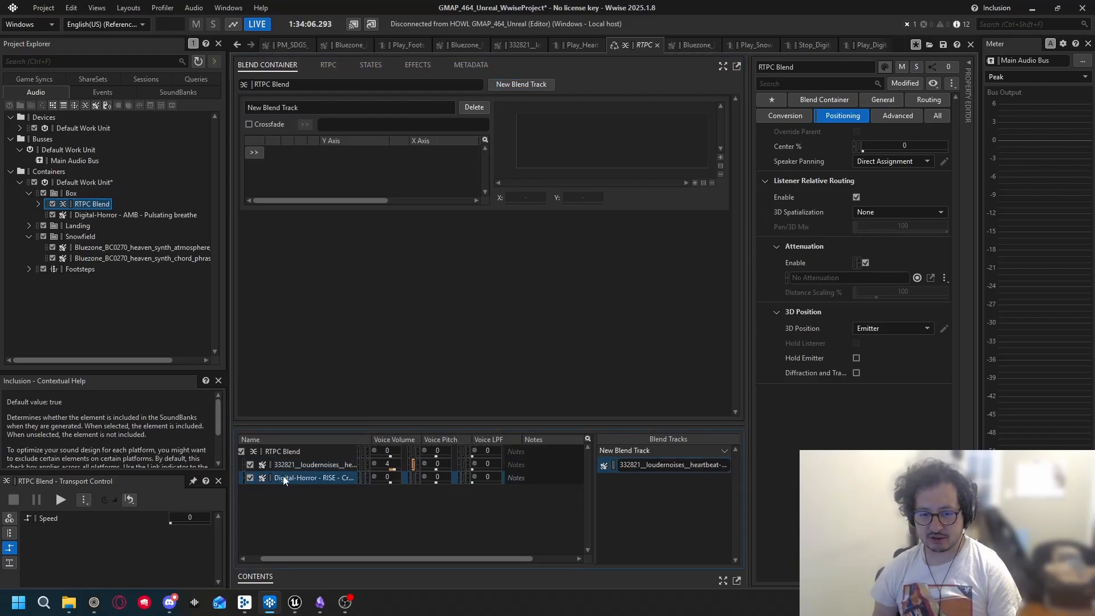
pyautogui.moveTo(282, 478); pyautogui.dragTo(636, 462)
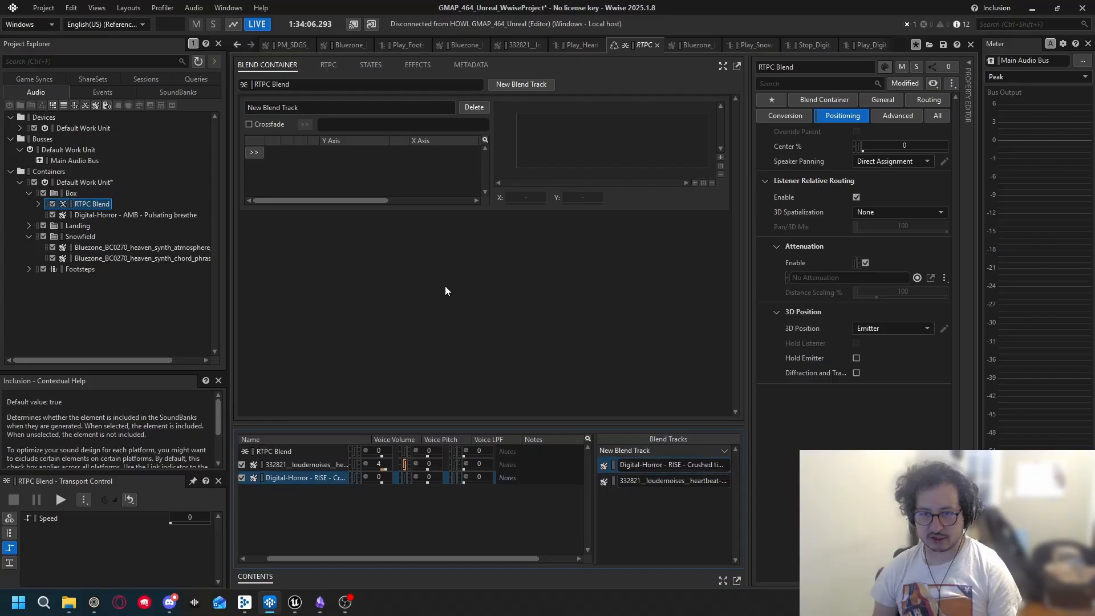
# Step: Add a Voice Volume curve driven by the Speed game parameter to the blend track and audition it
pyautogui.click(255, 152)
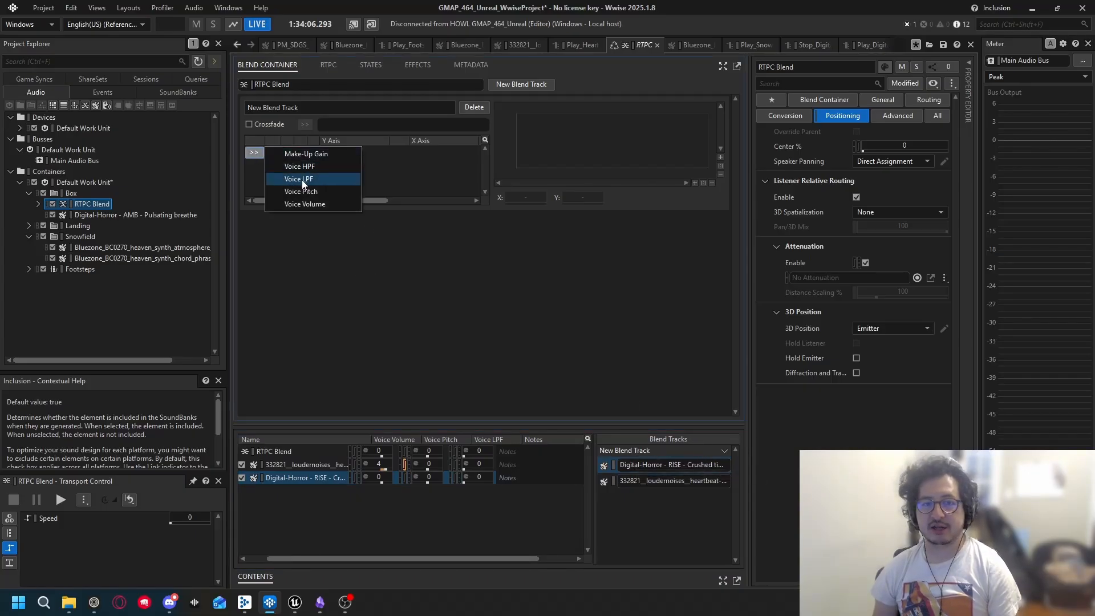
pyautogui.click(318, 206)
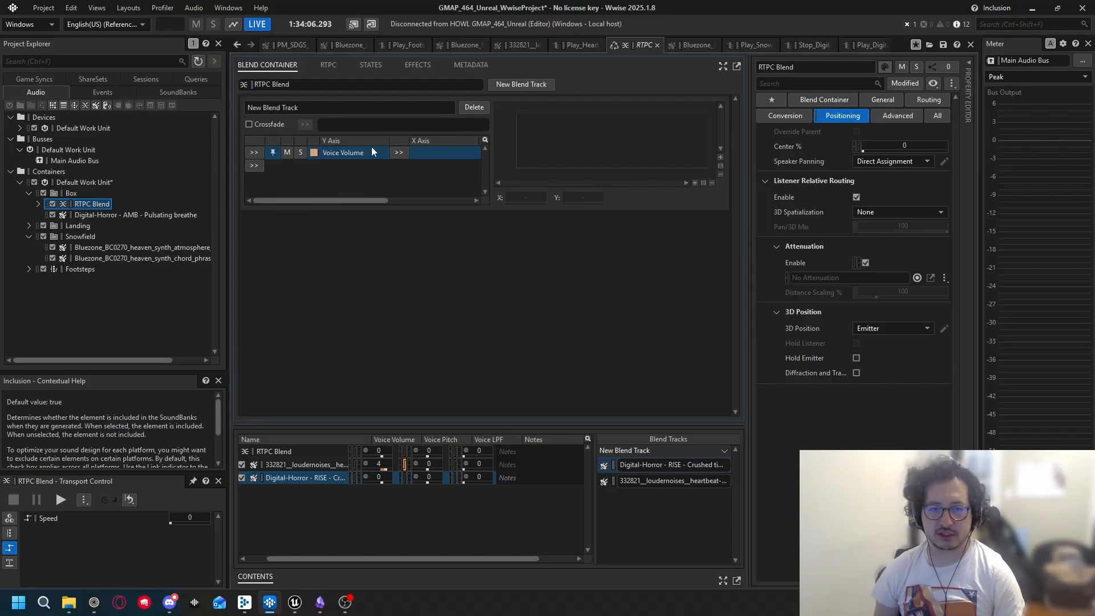
pyautogui.click(397, 153)
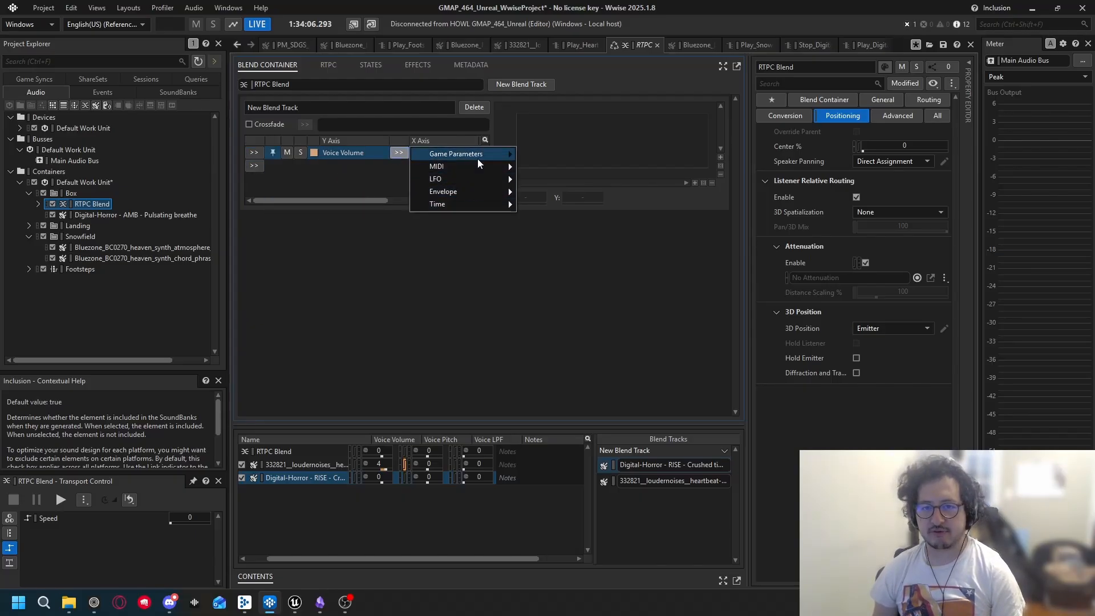
pyautogui.moveTo(477, 159)
pyautogui.click(556, 182)
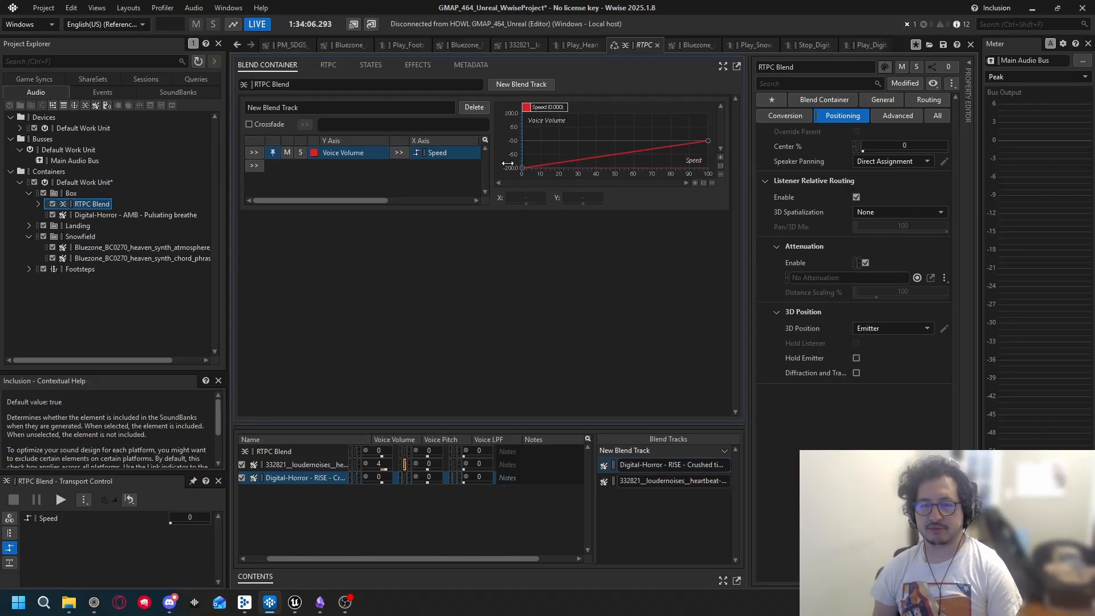
pyautogui.press('space')
pyautogui.moveTo(526, 163); pyautogui.dragTo(422, 166)
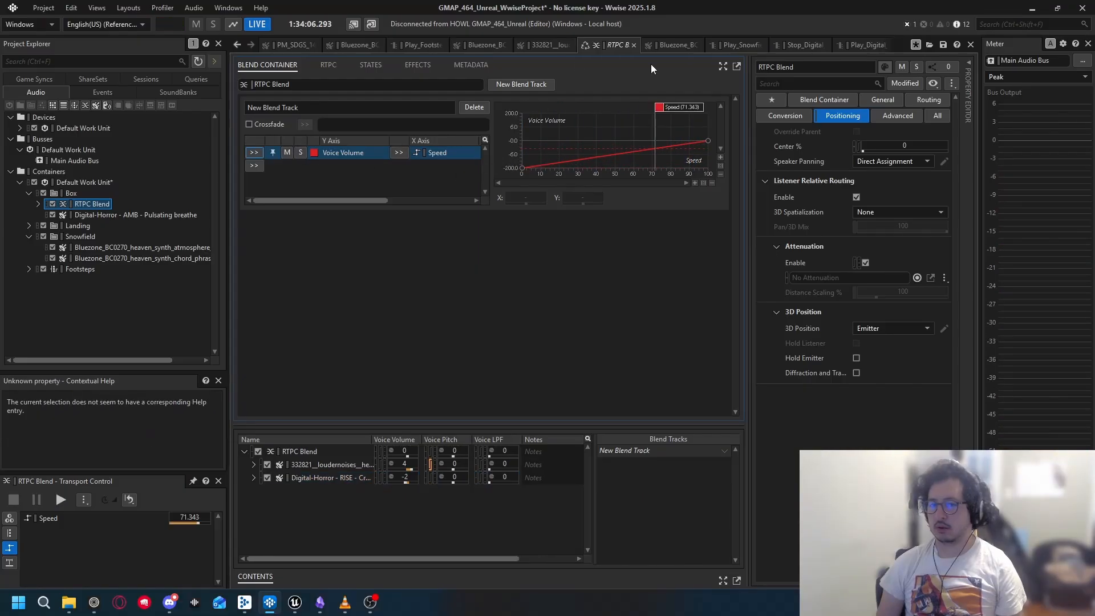
# Step: Remove the blend track's Voice Volume curve and enable Crossfade driven by the Speed game parameter
pyautogui.click(253, 153)
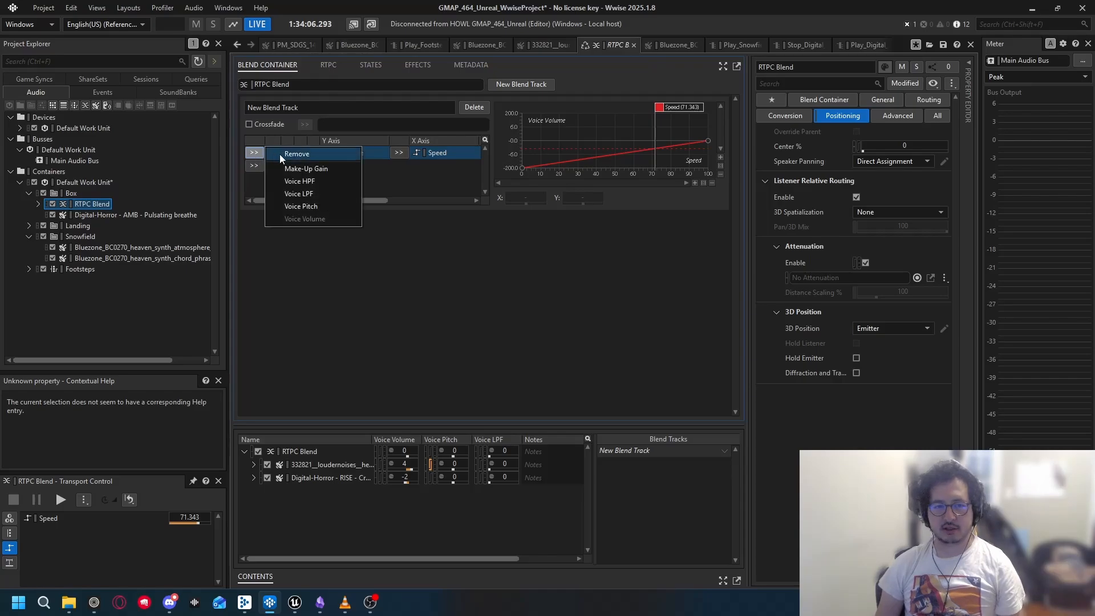
pyautogui.click(280, 154)
pyautogui.click(249, 124)
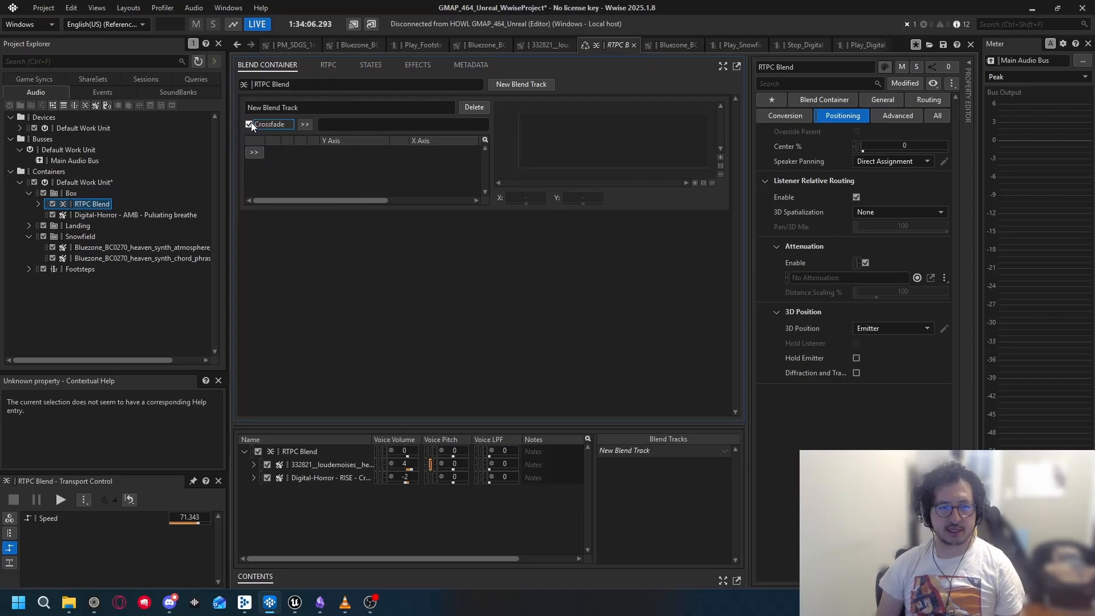
pyautogui.click(308, 123)
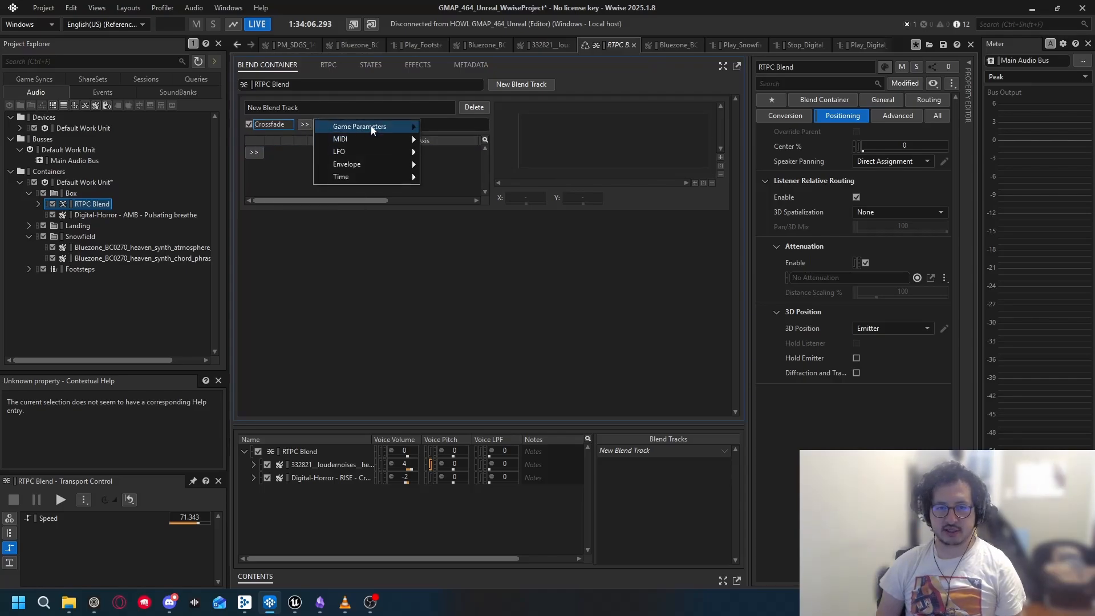
pyautogui.moveTo(365, 126)
pyautogui.click(456, 152)
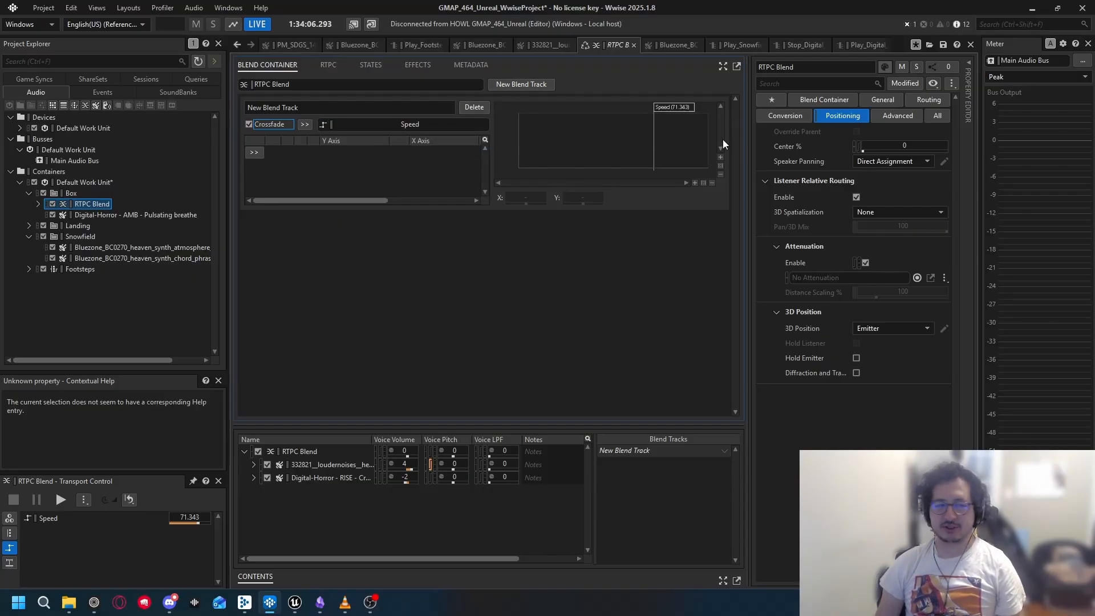
# Step: Assign the heartbeat sound and the Digital-Horror - RISE - Crushed time 02 sound to the crossfaded blend track
pyautogui.moveTo(313, 466); pyautogui.dragTo(669, 451)
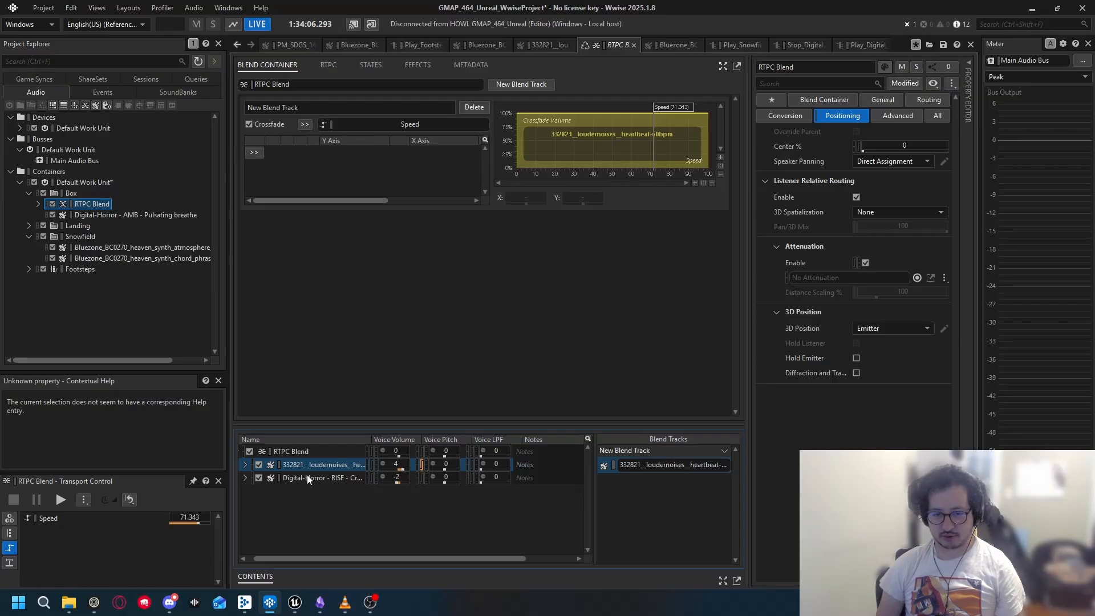
pyautogui.moveTo(307, 477); pyautogui.dragTo(666, 472)
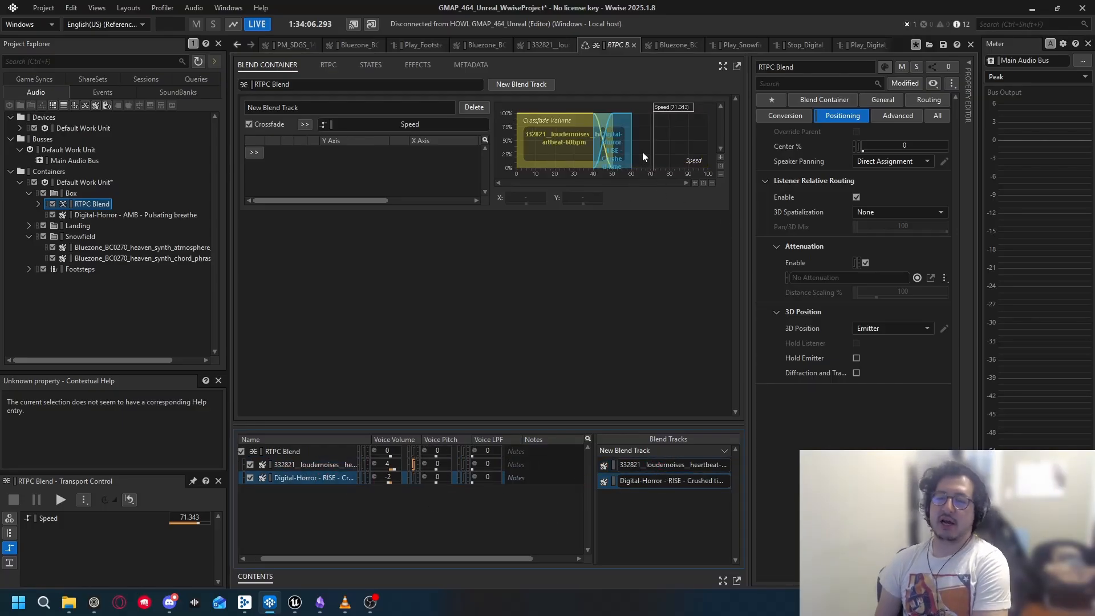
# Step: Reset Speed to 0, then extend the horror sound's crossfade range to 100 and the heartbeat's to about 73
pyautogui.moveTo(659, 128); pyautogui.dragTo(499, 126)
pyautogui.moveTo(631, 145); pyautogui.dragTo(707, 146)
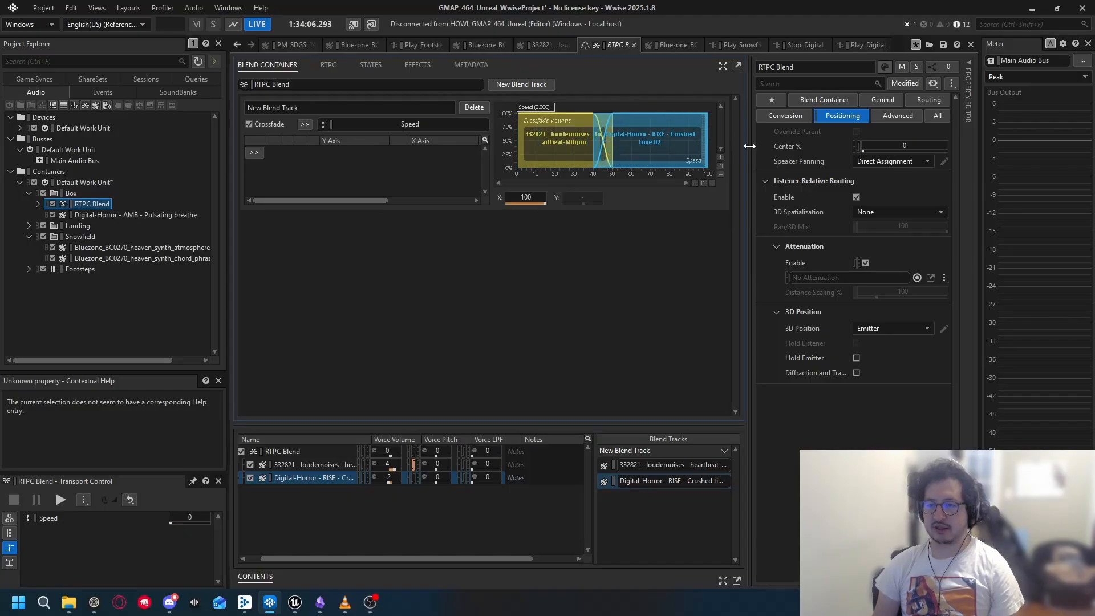
pyautogui.moveTo(611, 146); pyautogui.dragTo(657, 149)
# Step: Audition RTPC Blend while sweeping Speed from 0 to about 78
pyautogui.press('space')
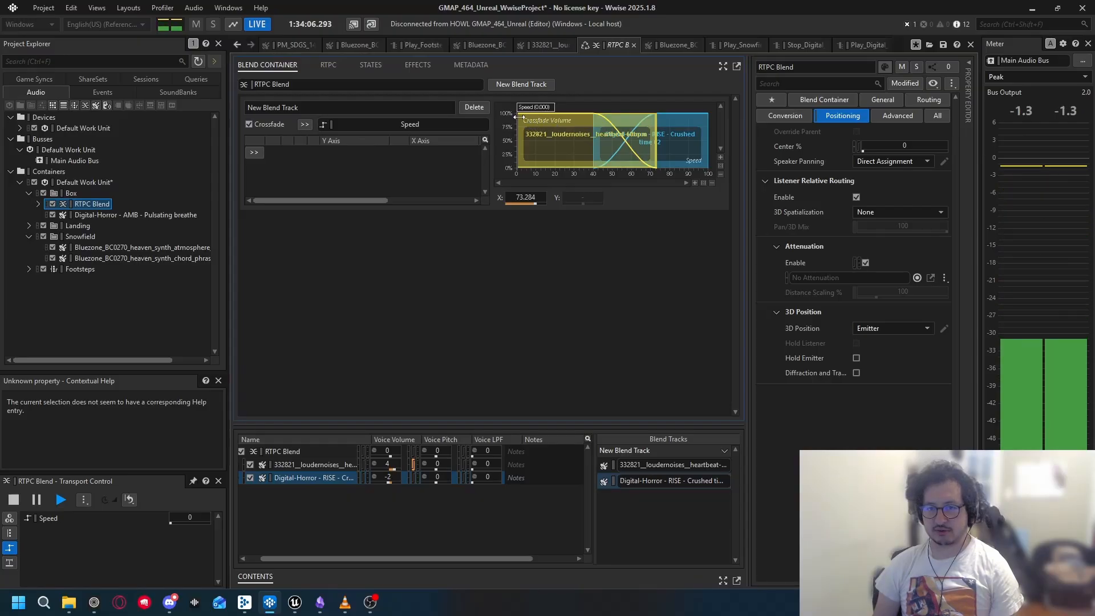
pyautogui.moveTo(519, 118); pyautogui.dragTo(666, 122)
pyautogui.press('space')
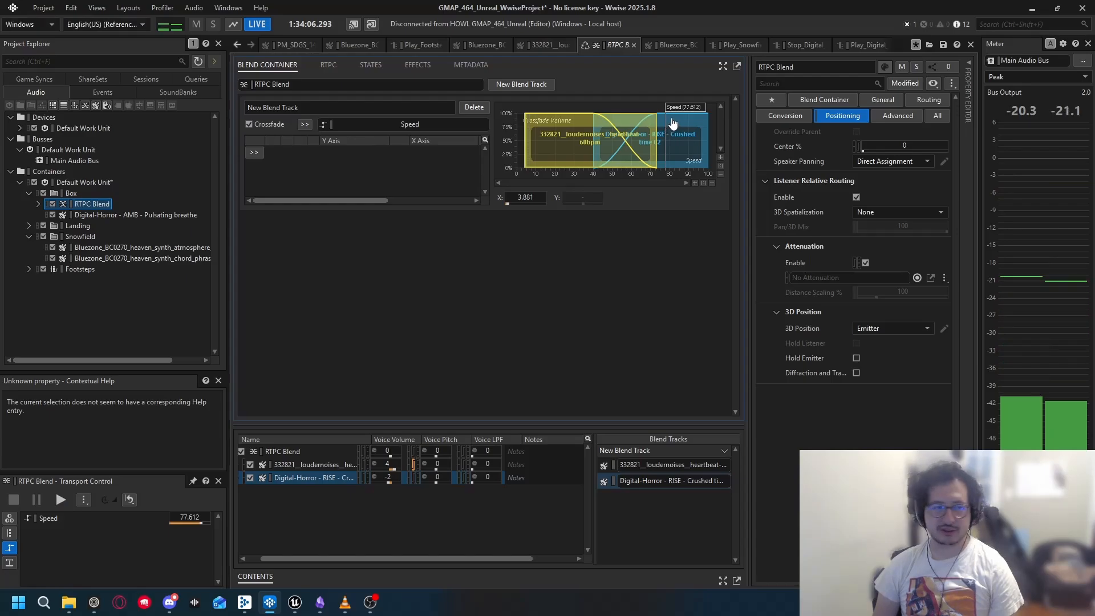
# Step: Set the heartbeat's crossfade range from 0 to about 100 and start the horror sound's range at about 49
pyautogui.moveTo(525, 136); pyautogui.dragTo(490, 137)
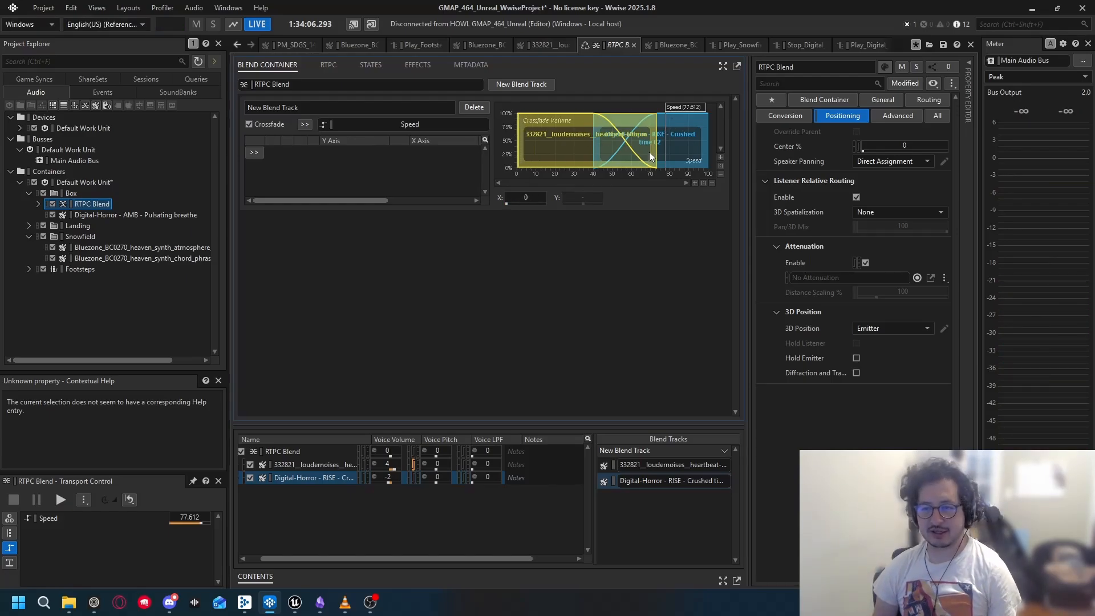
pyautogui.moveTo(655, 146); pyautogui.dragTo(723, 141)
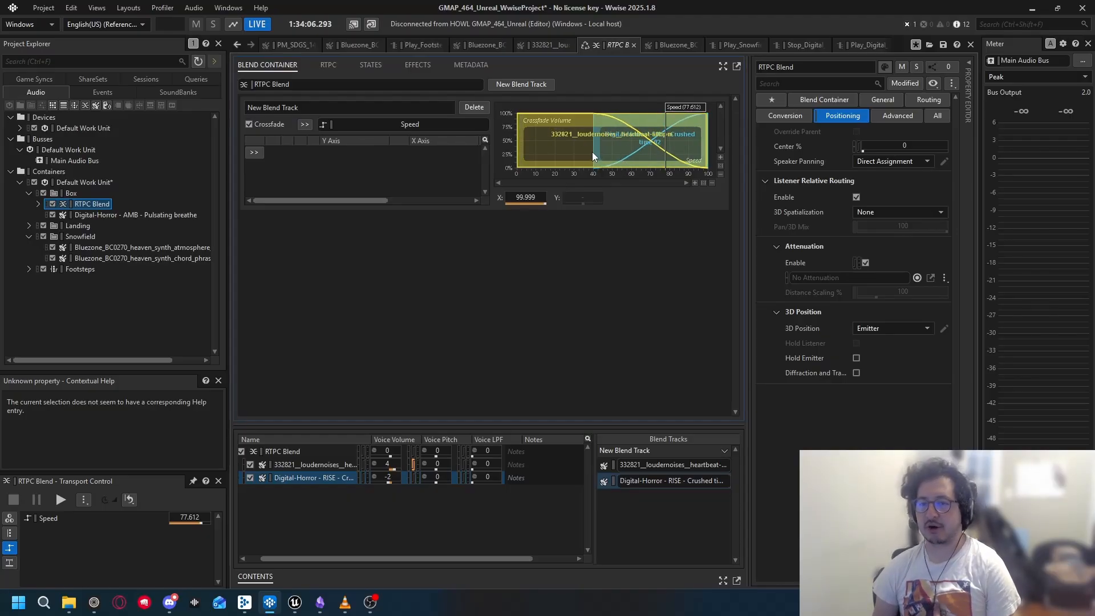
pyautogui.moveTo(592, 152); pyautogui.dragTo(610, 153)
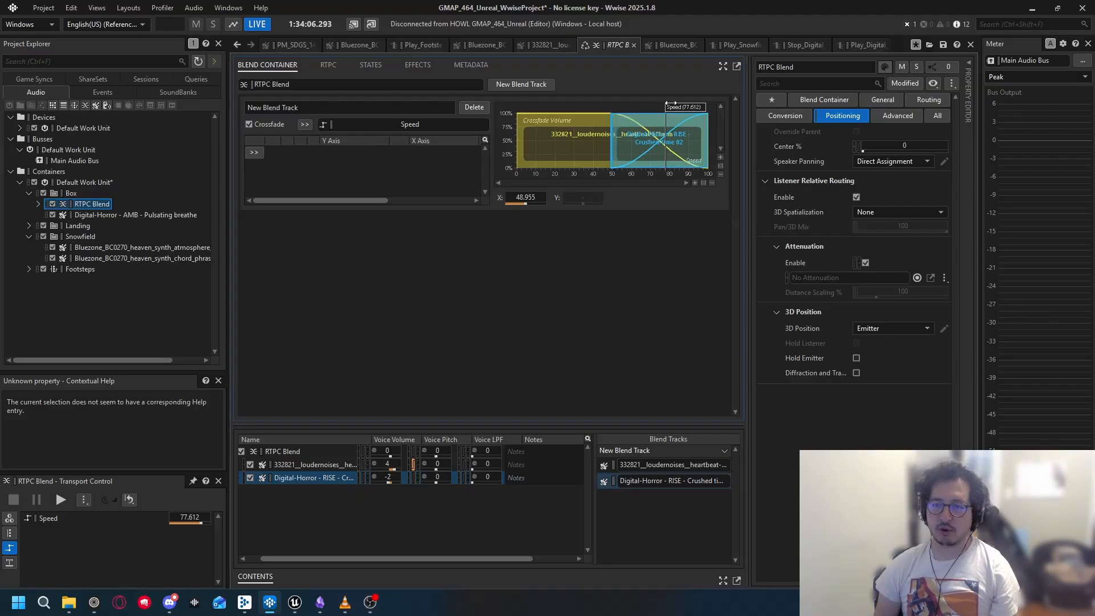
# Step: Audition the adjusted crossfade while sweeping Speed from 0 to 60
pyautogui.moveTo(669, 107); pyautogui.dragTo(505, 117)
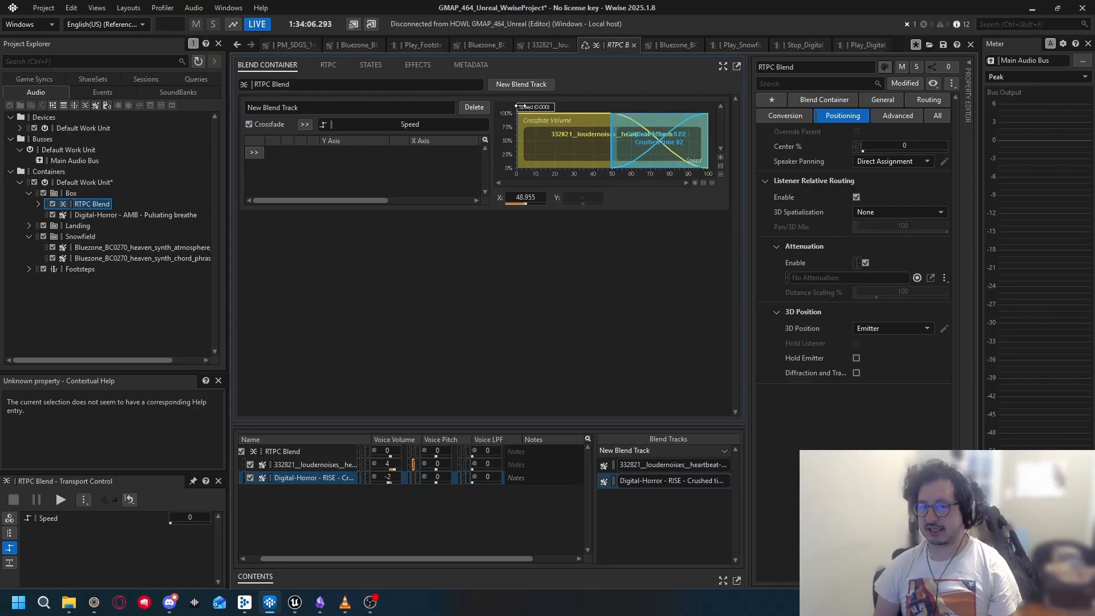
pyautogui.press('space')
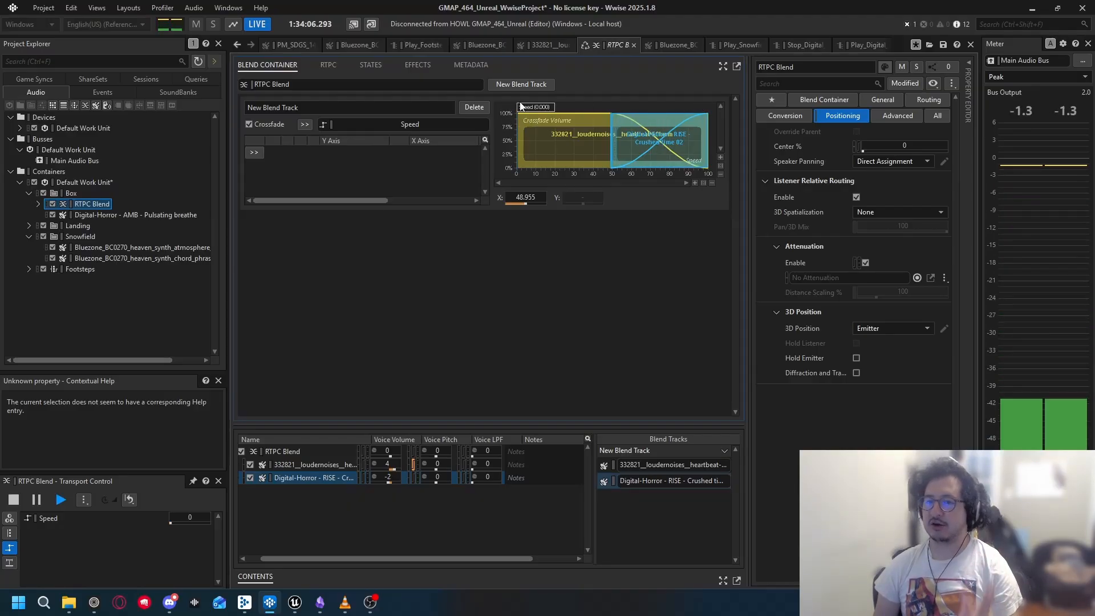
pyautogui.moveTo(516, 107); pyautogui.dragTo(636, 121)
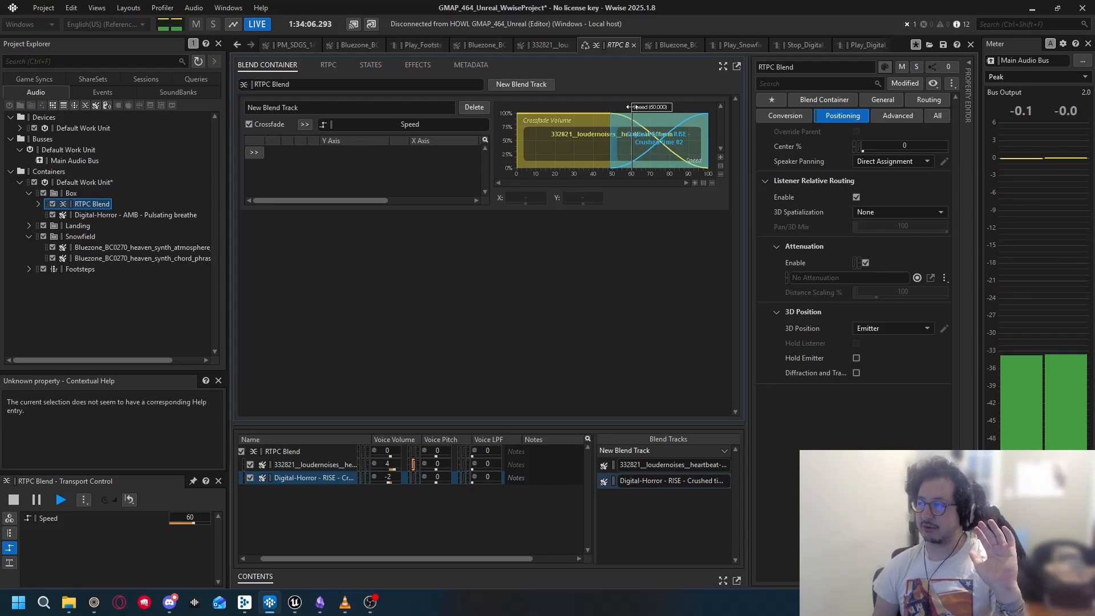
# Step: Audition RTPC Blend while sweeping Speed down to about 24, then stop playback and reset Speed to 0
pyautogui.moveTo(705, 114); pyautogui.dragTo(565, 108)
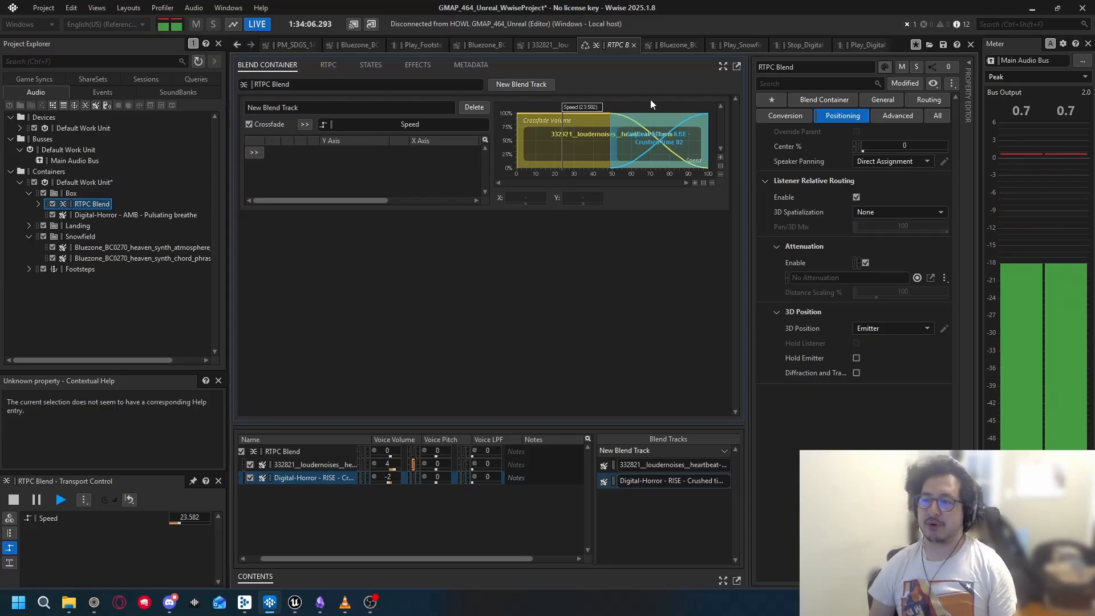
pyautogui.press('space')
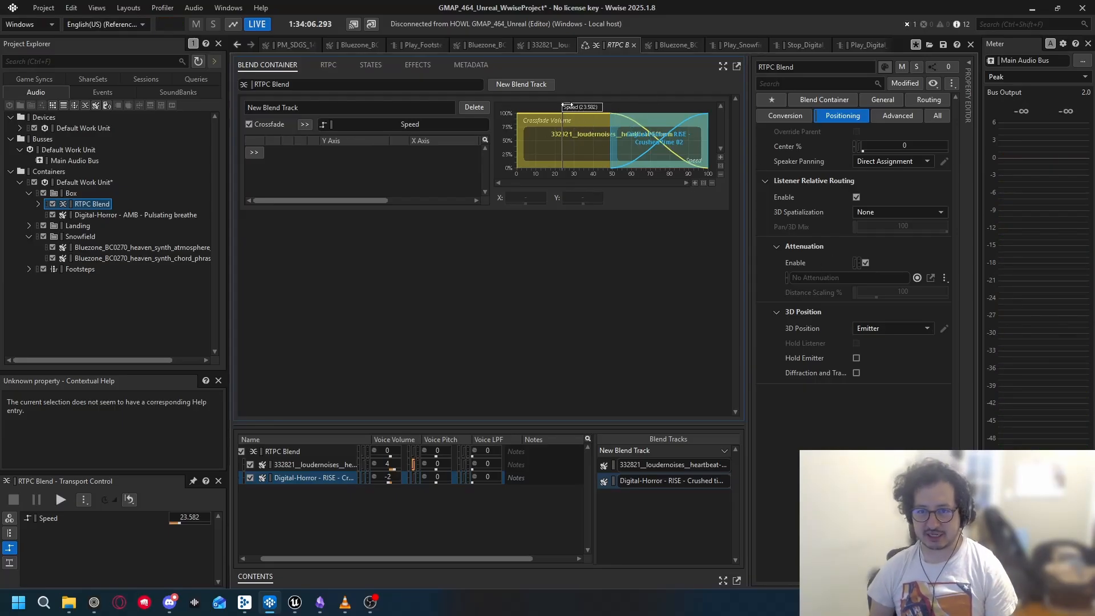
pyautogui.moveTo(567, 106); pyautogui.dragTo(508, 107)
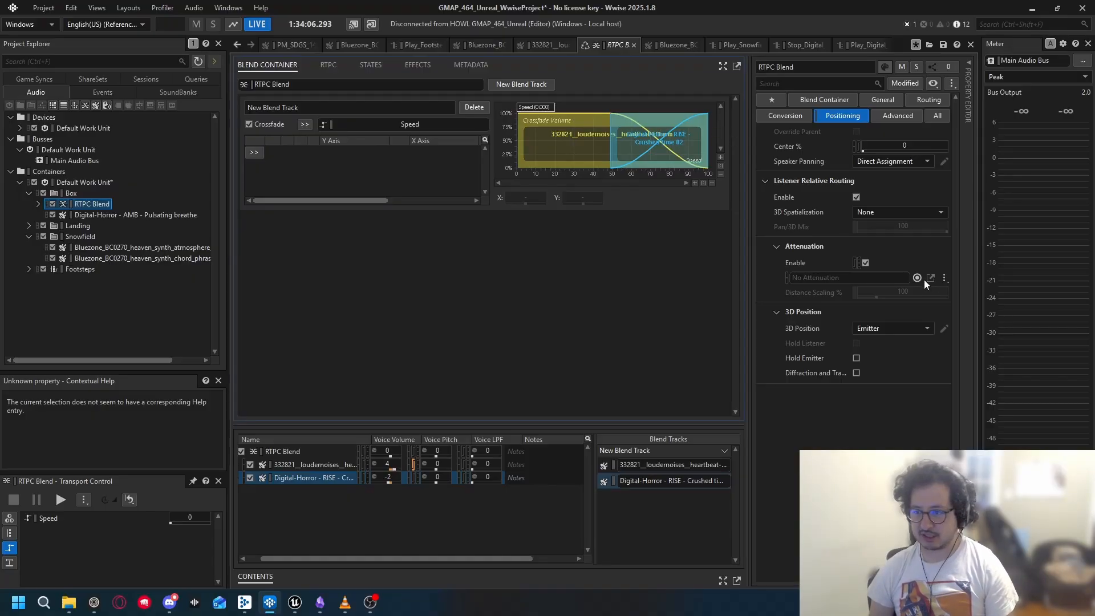
# Step: Assign the Box Attenuation to the RTPC Blend container and compare with the Digital-Horror AMB sound's positioning
pyautogui.click(943, 277)
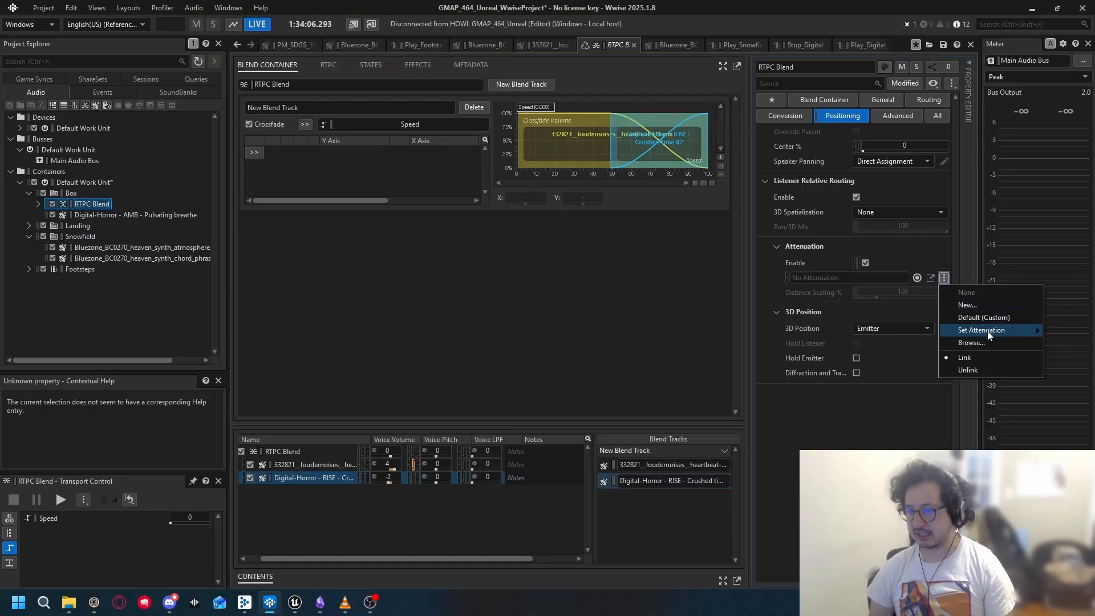
pyautogui.moveTo(987, 331)
pyautogui.moveTo(911, 330)
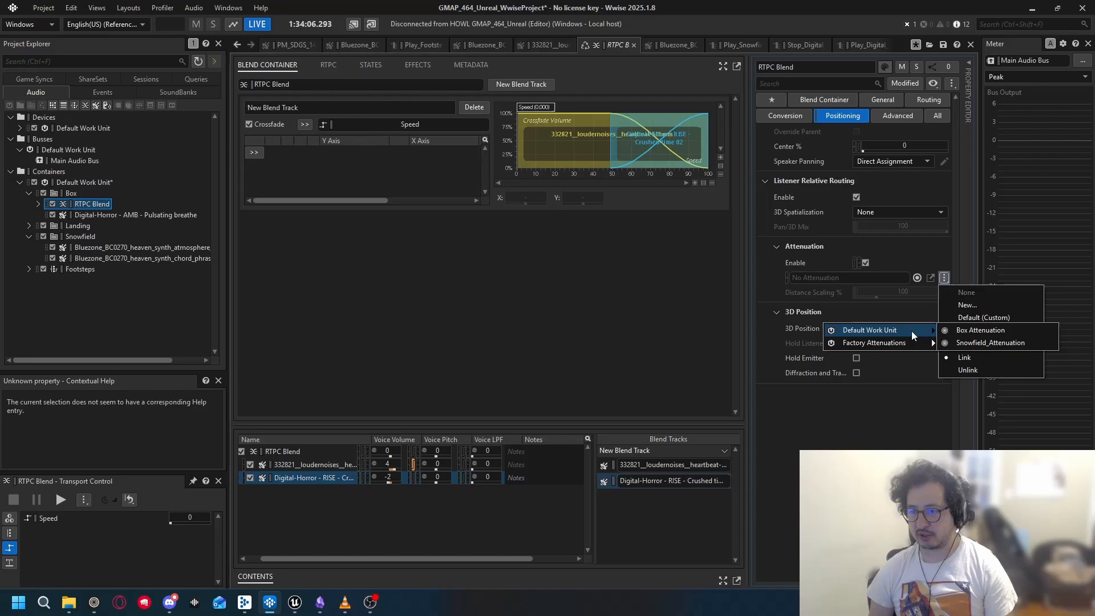
pyautogui.click(944, 331)
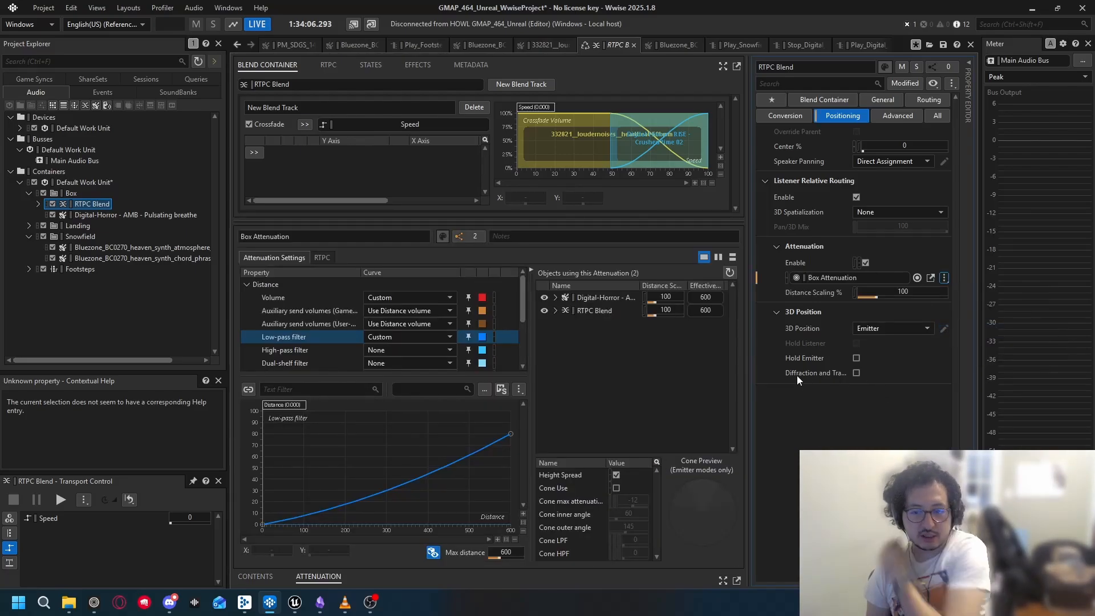
pyautogui.click(150, 216)
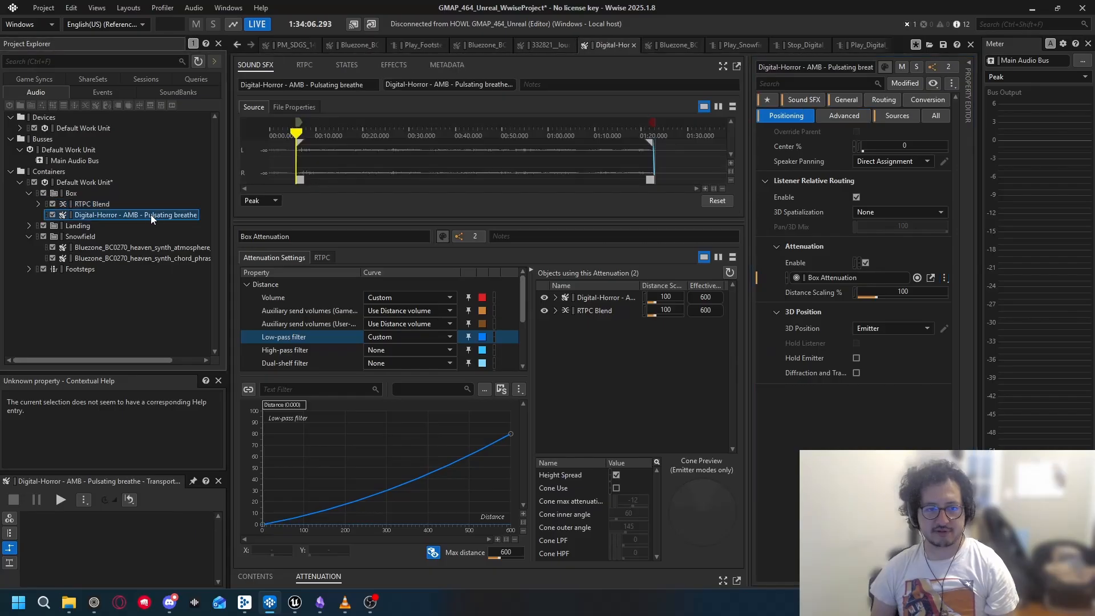
# Step: Create a new Play event for the RTPC Blend container
pyautogui.click(89, 204)
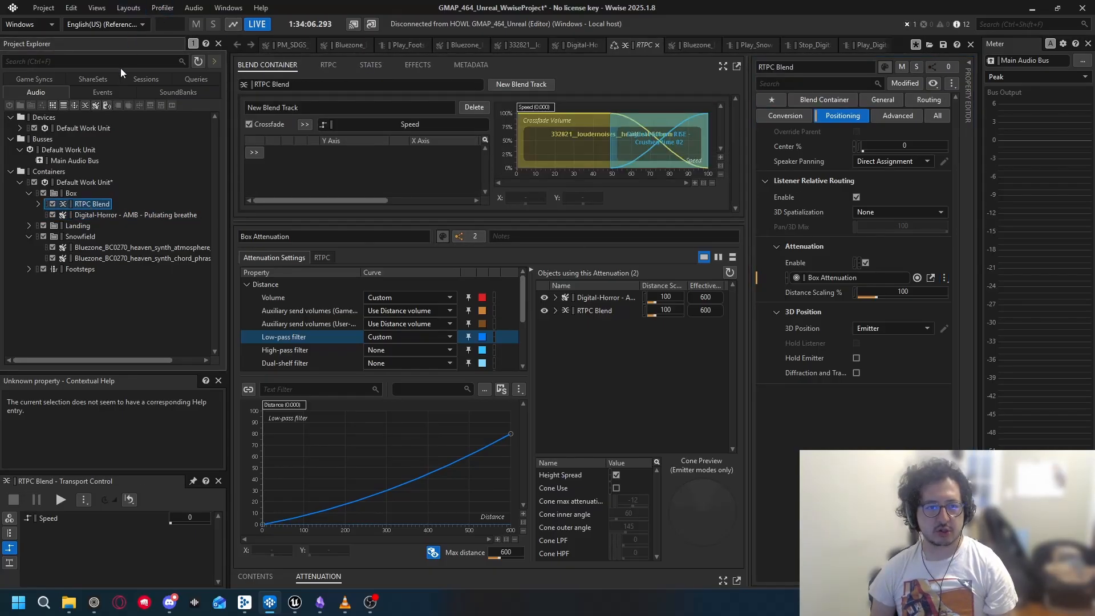
pyautogui.rightClick(84, 206)
pyautogui.moveTo(171, 209)
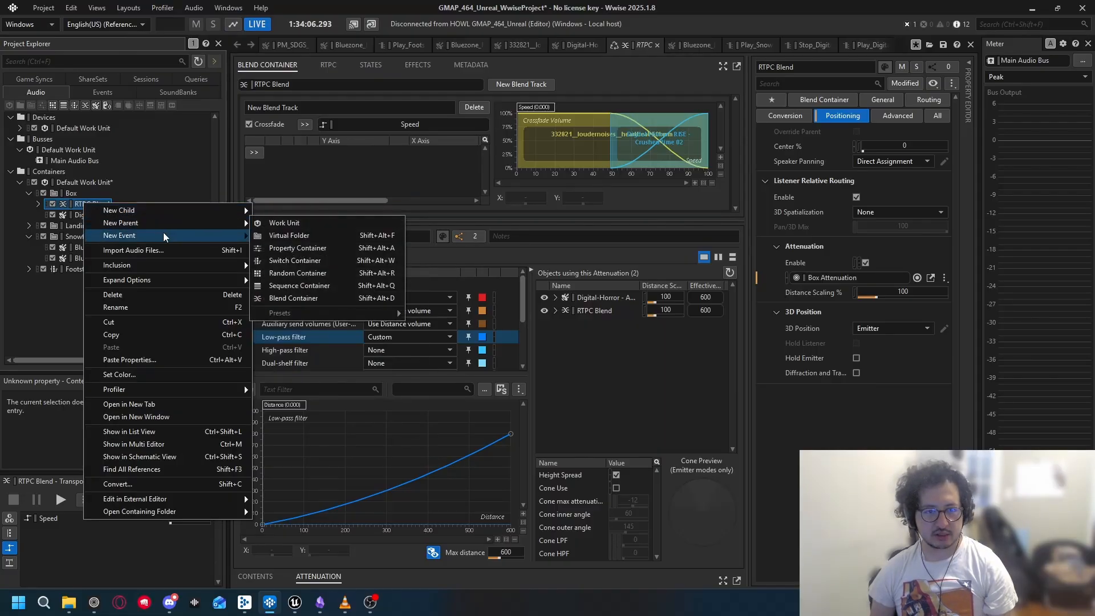
pyautogui.moveTo(186, 235)
pyautogui.click(275, 235)
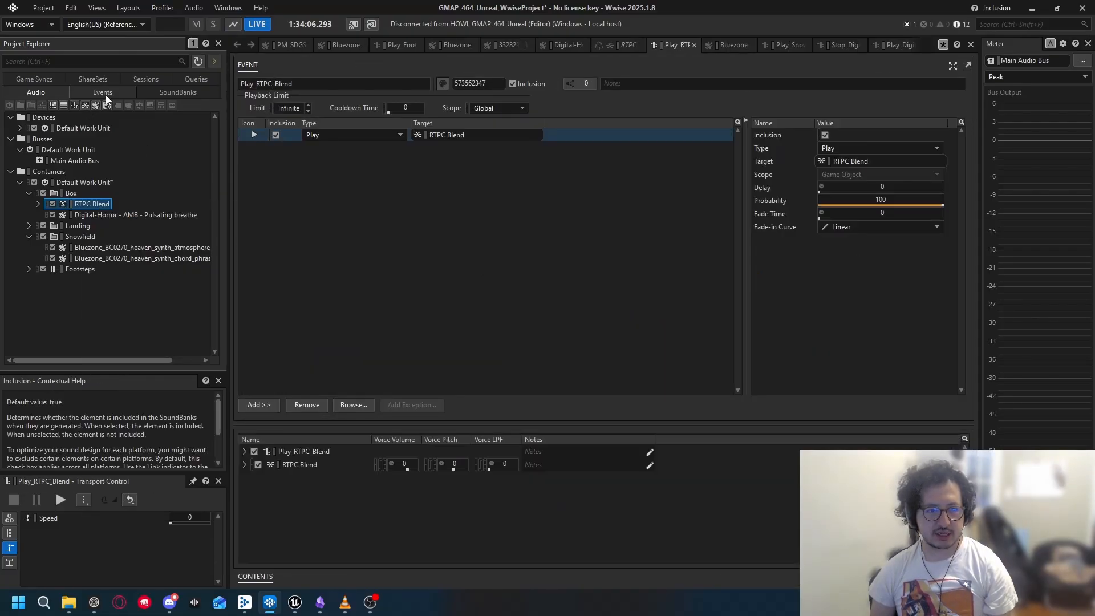
# Step: Rename the new RTPC Blend play event as Play_Heartbeat and move it into the RTPC events folder
pyautogui.click(103, 93)
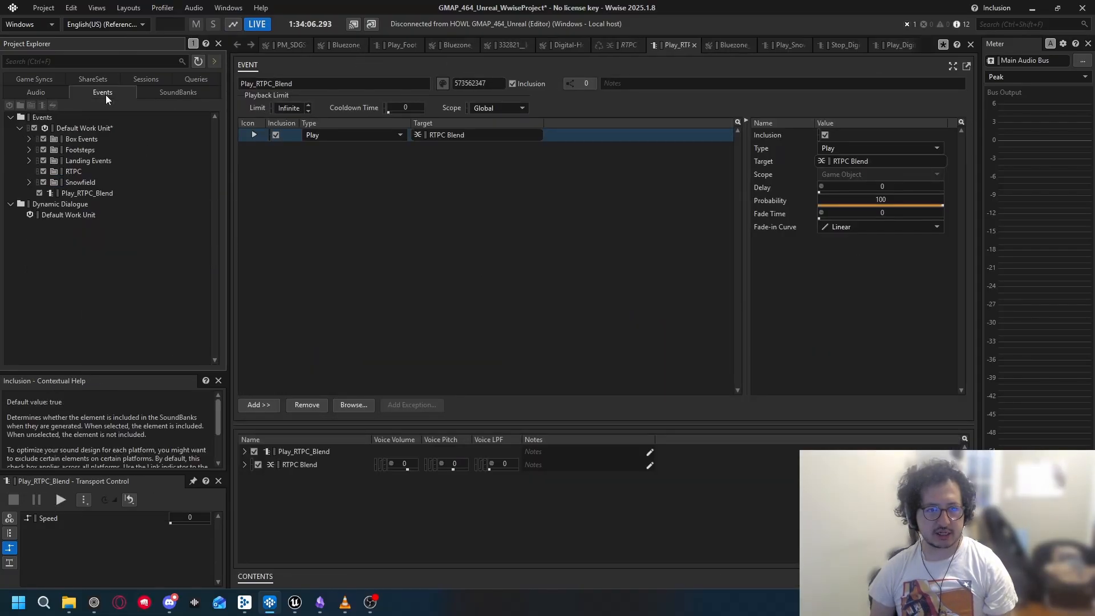
pyautogui.click(90, 193)
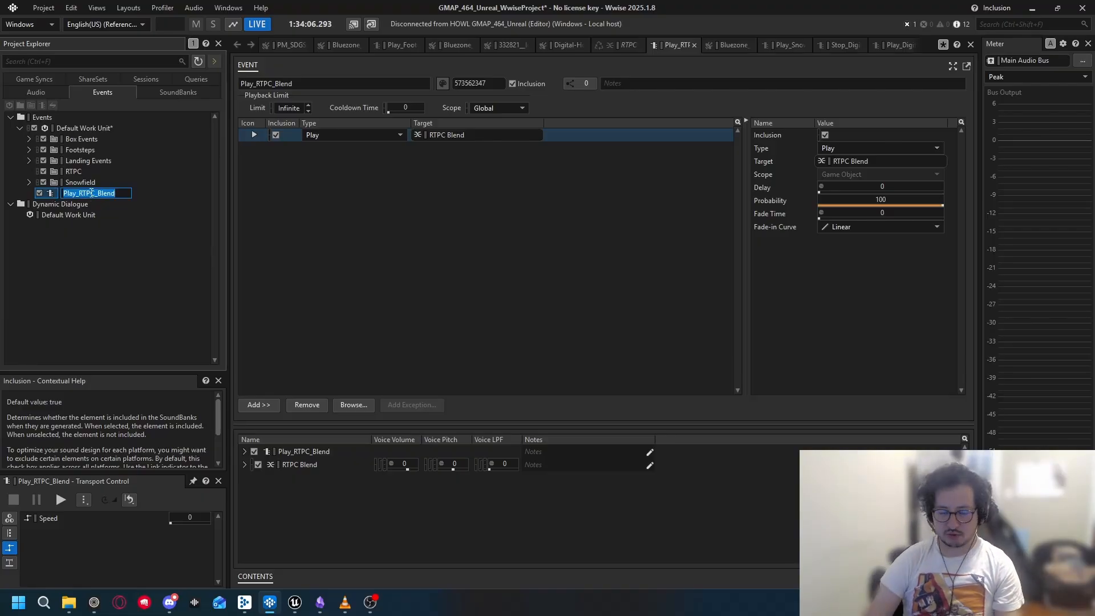
pyautogui.write('Play_Heartbeat')
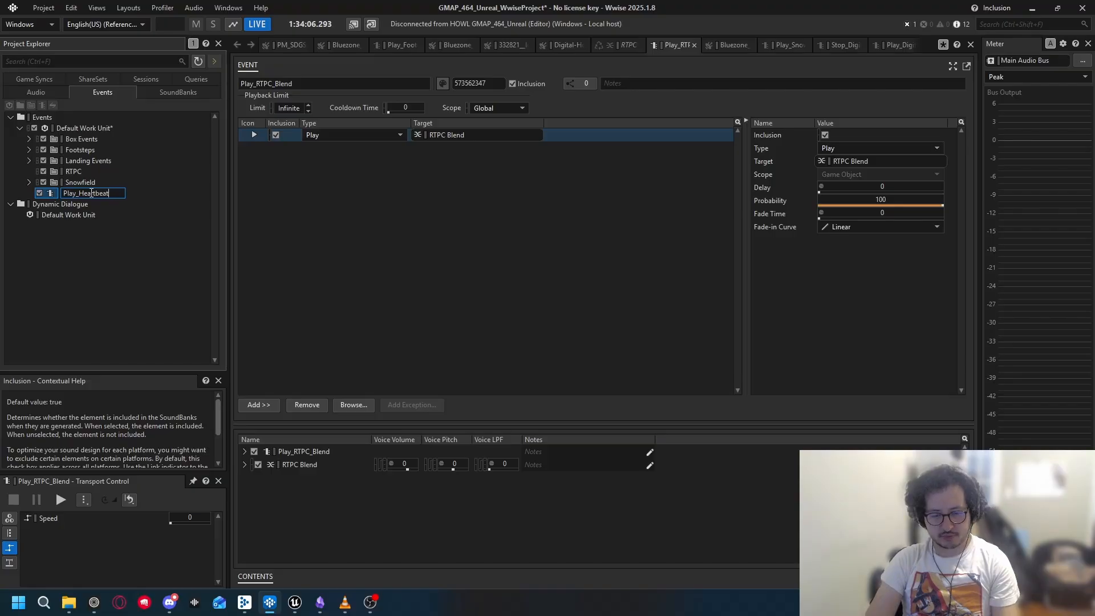
pyautogui.press('Return')
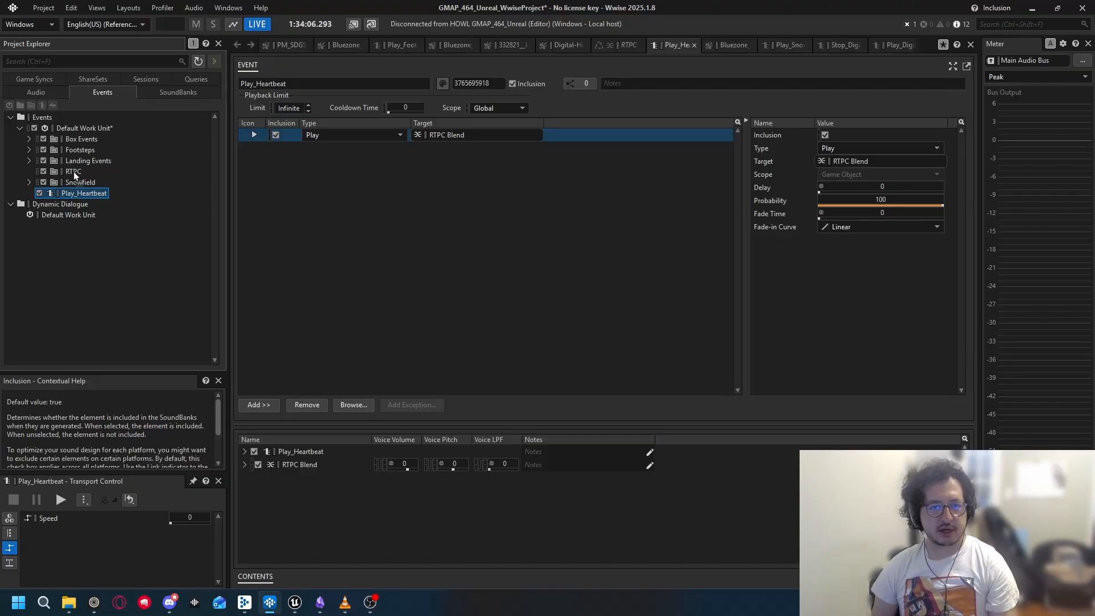
pyautogui.moveTo(73, 172); pyautogui.dragTo(74, 173)
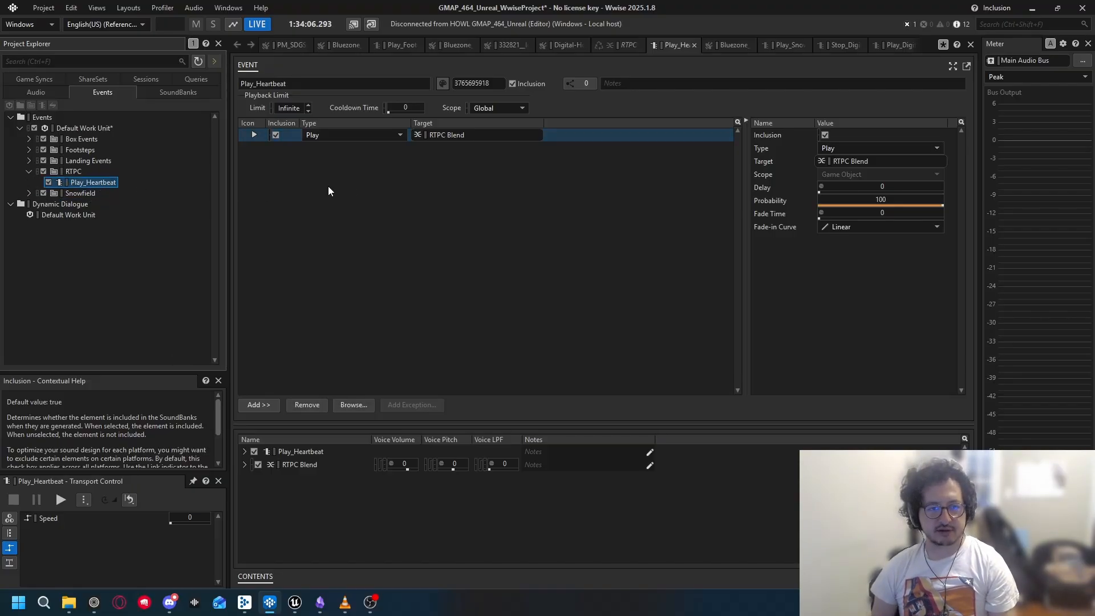
pyautogui.click(27, 172)
# Step: Add the Play_Heartbeat event to the Main SoundBank and generate the checked bank for Windows
pyautogui.click(128, 8)
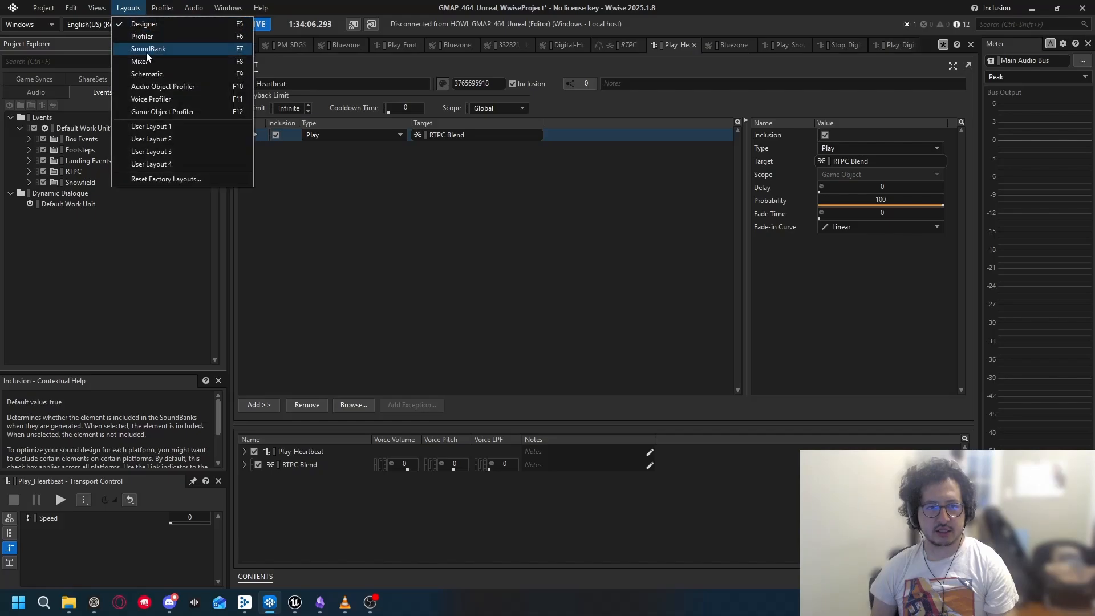
pyautogui.click(146, 50)
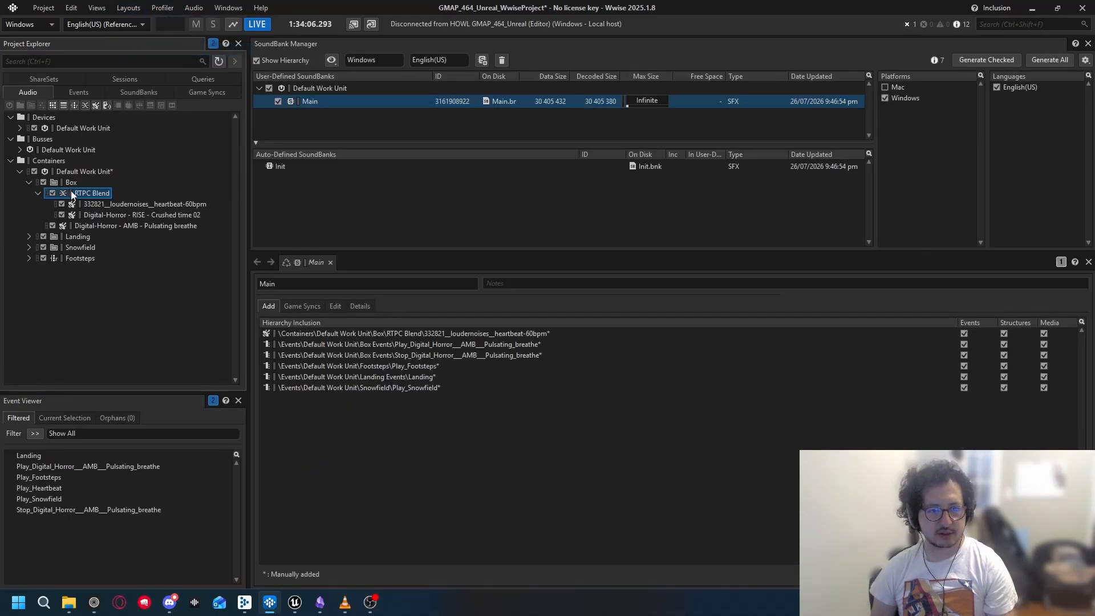
pyautogui.click(79, 92)
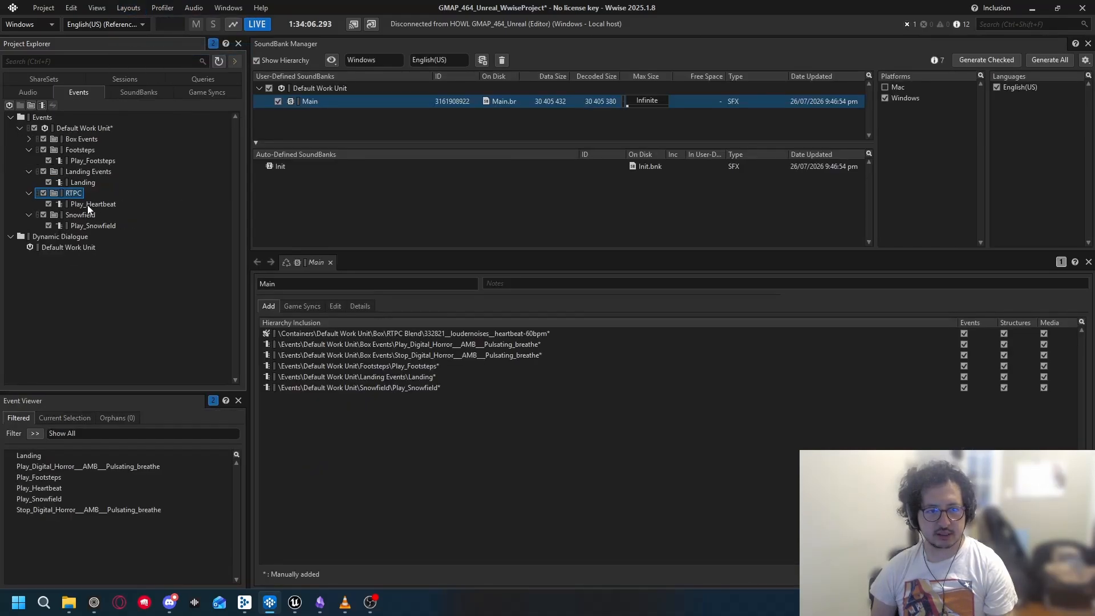
pyautogui.moveTo(87, 205); pyautogui.dragTo(95, 203)
pyautogui.moveTo(333, 102); pyautogui.dragTo(334, 103)
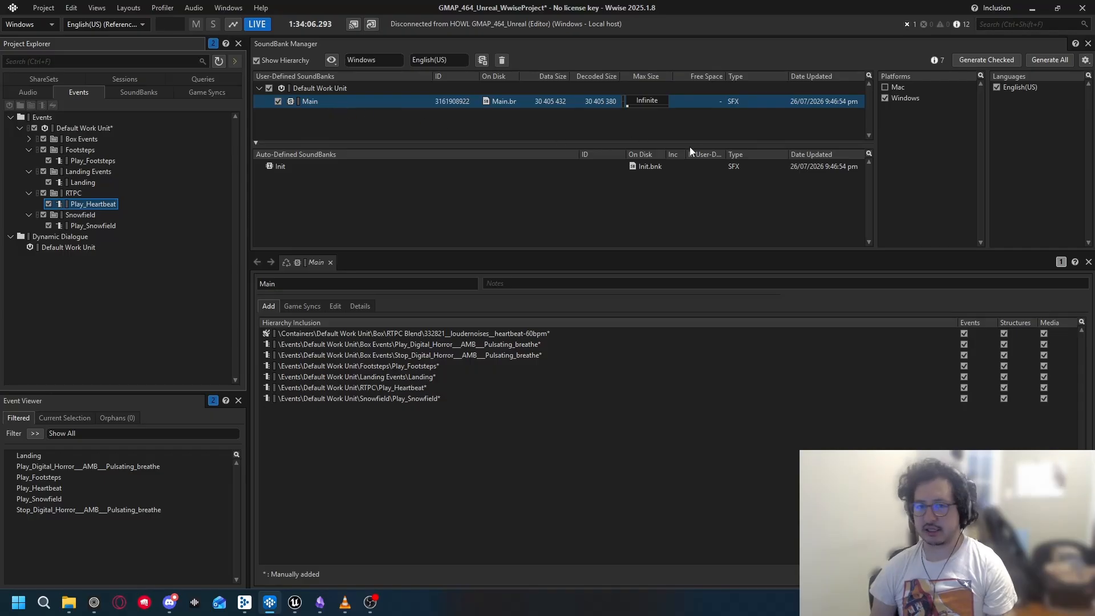
pyautogui.click(991, 60)
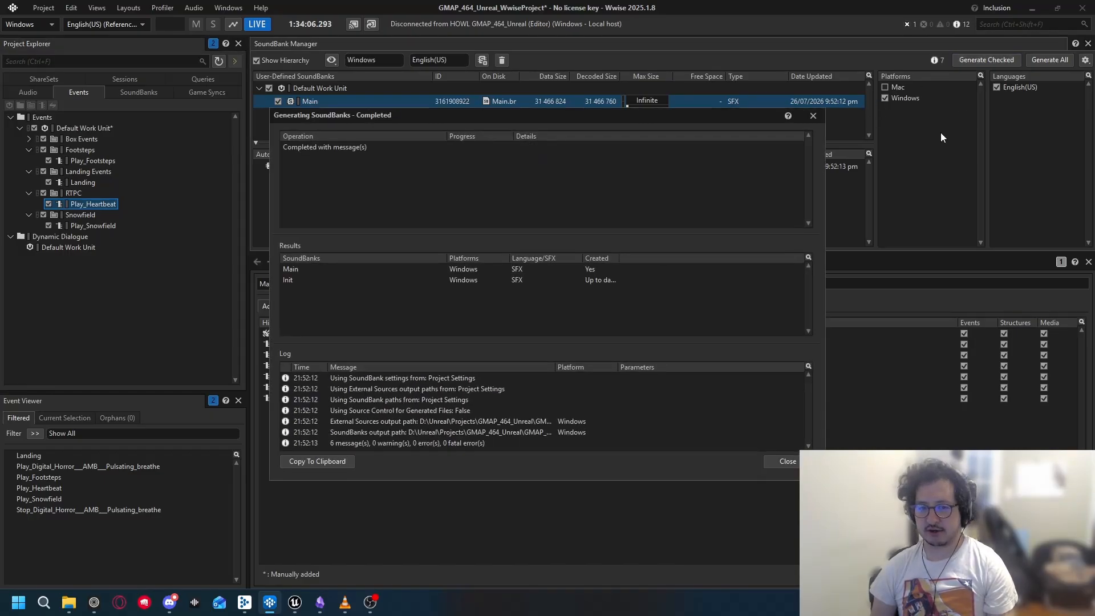
pyautogui.click(787, 461)
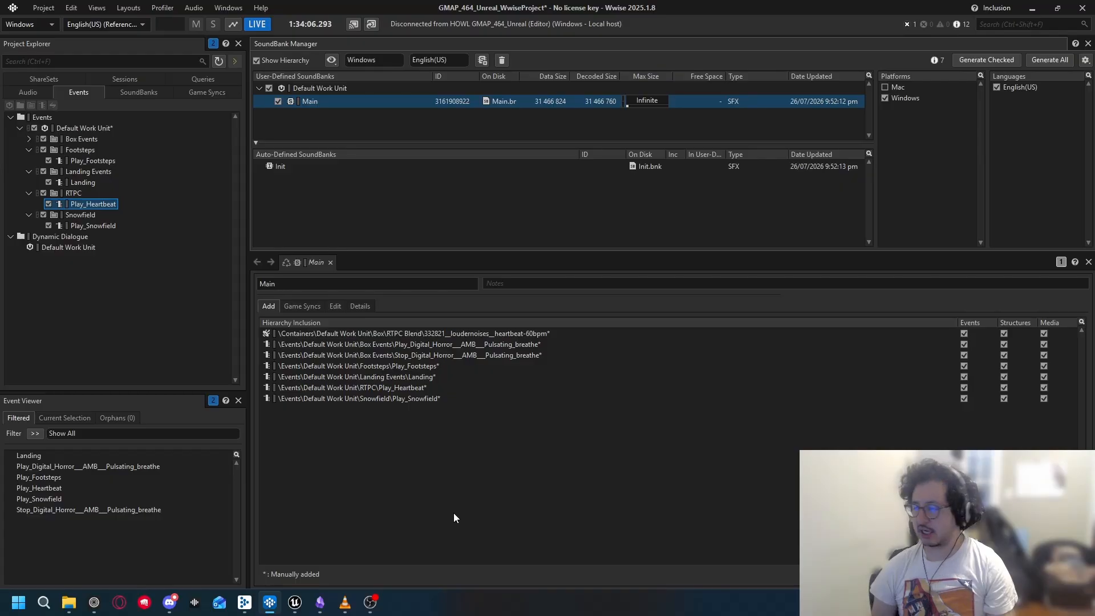
# Step: Switch to Unreal Editor and reconcile the outdated Play_Heartbeat asset with the Wwise project
pyautogui.hotkey('alt', 'Tab')
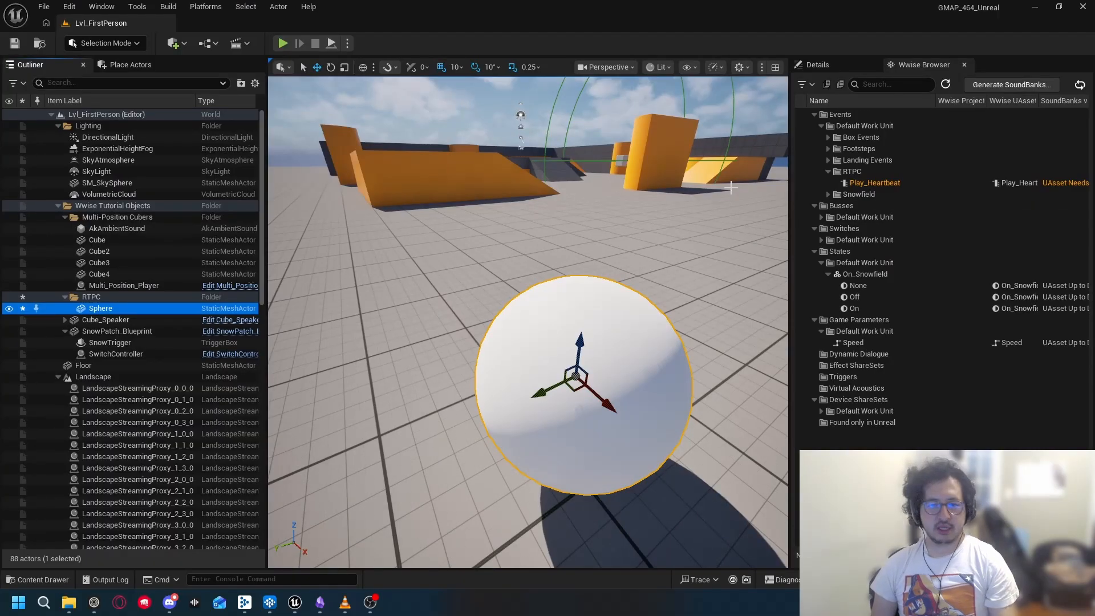
pyautogui.click(908, 183)
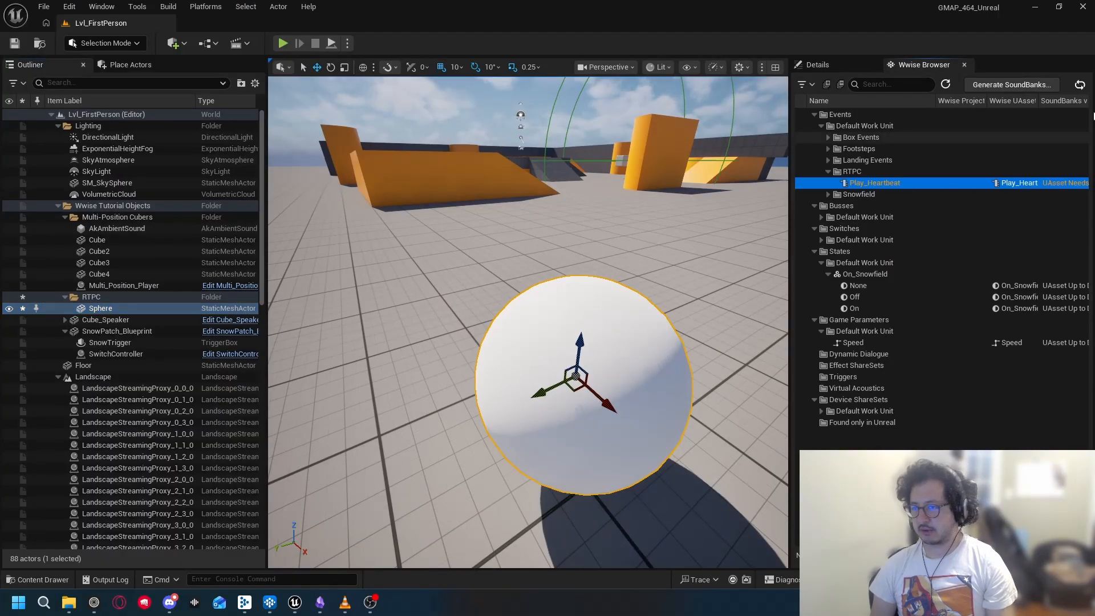
pyautogui.click(1079, 84)
pyautogui.click(761, 406)
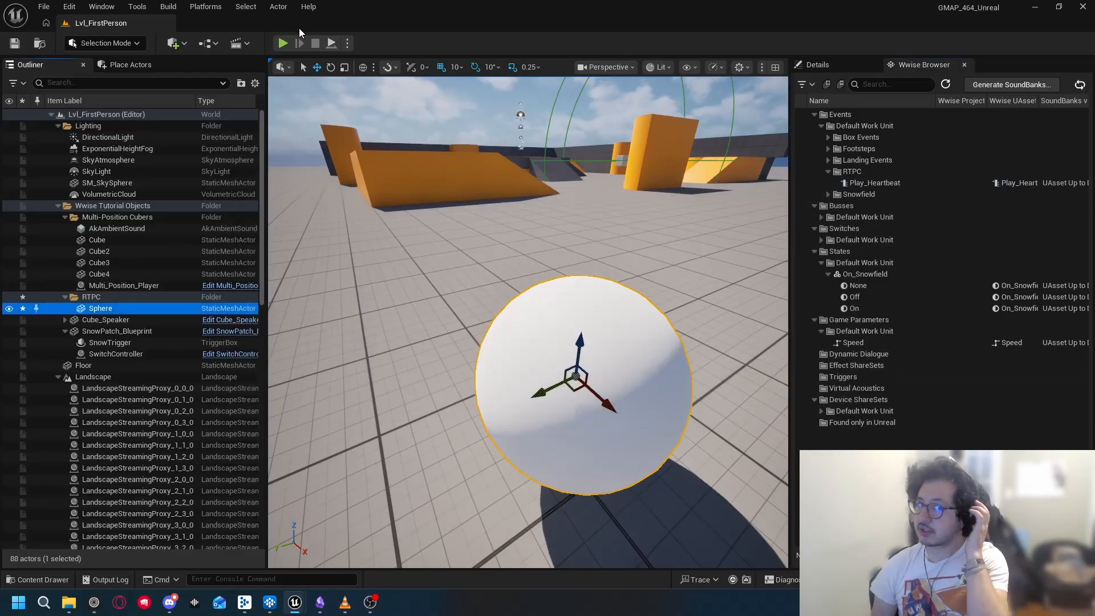
# Step: Play-test the level, walking to the RTPC sphere and circling it to check its sound, then end the session
pyautogui.click(281, 43)
pyautogui.press('w')
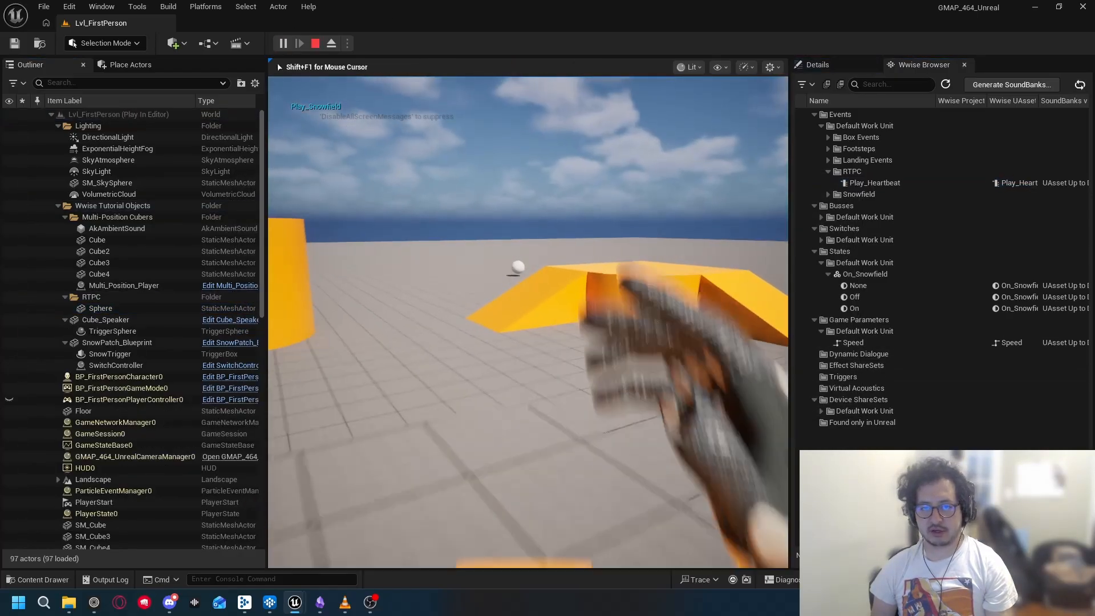
pyautogui.press('w')
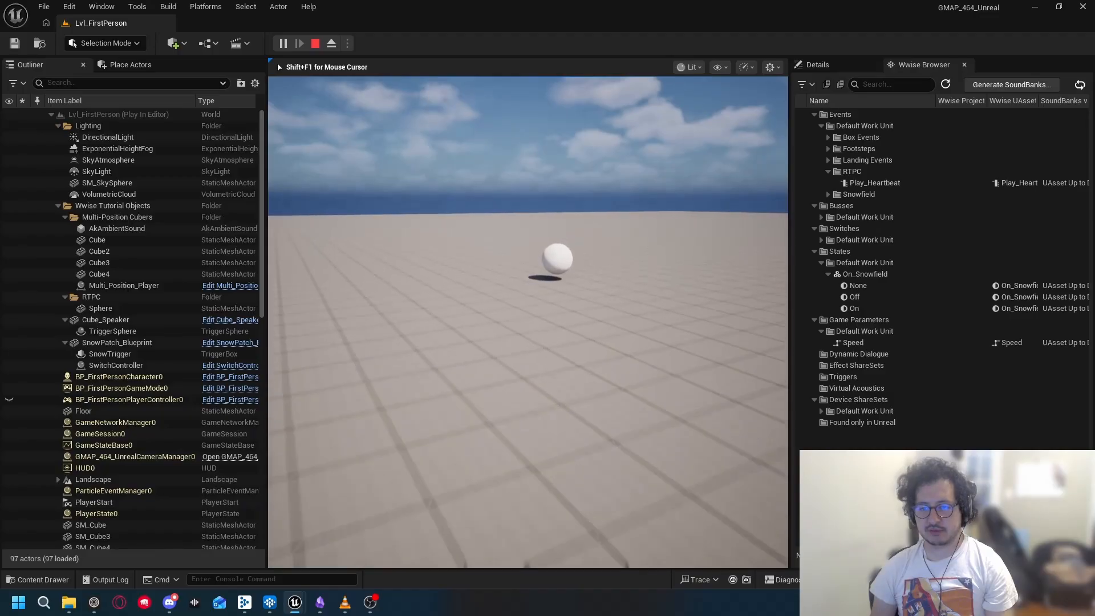
pyautogui.press('w')
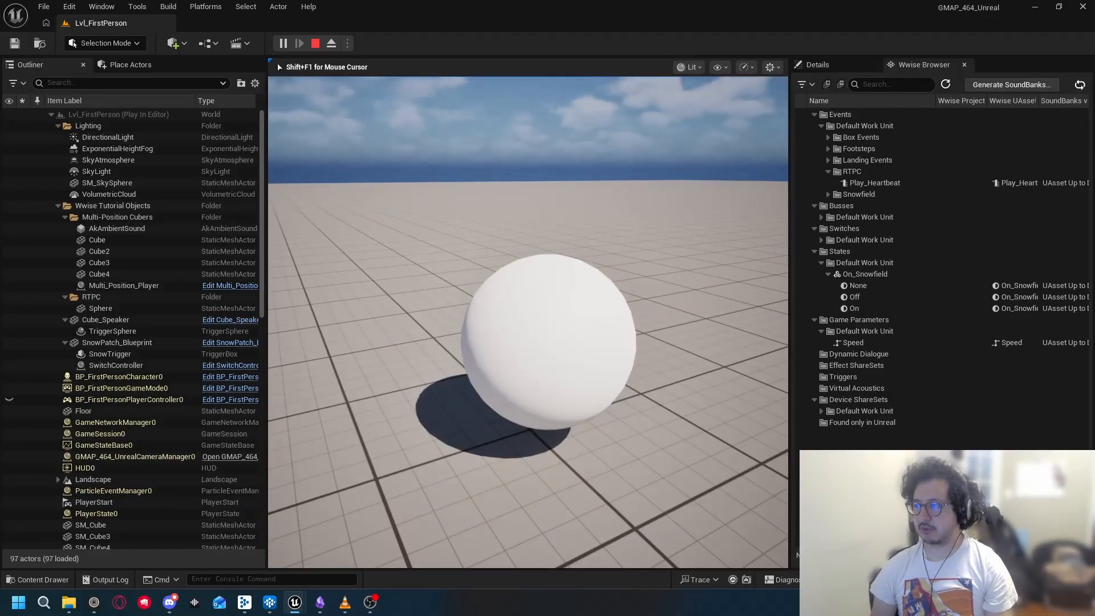
pyautogui.press('w')
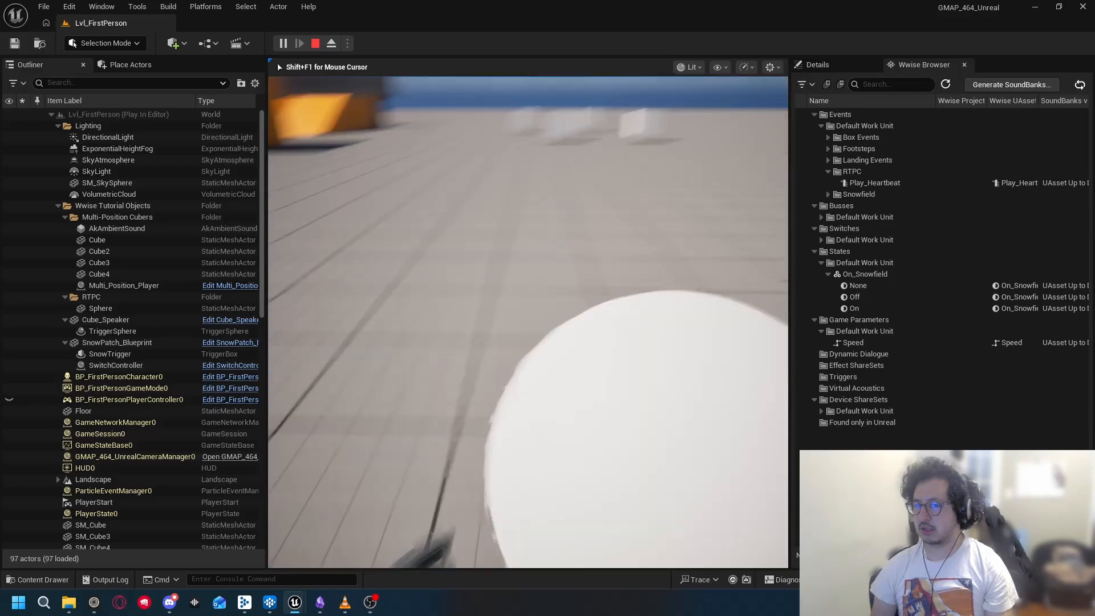
pyautogui.press('w')
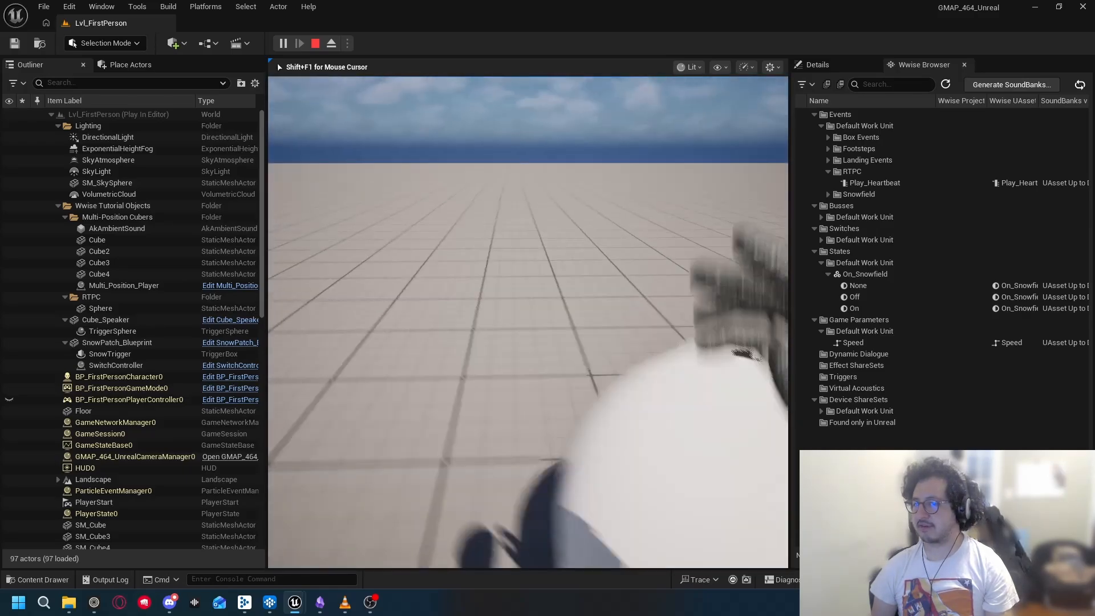
pyautogui.press('w')
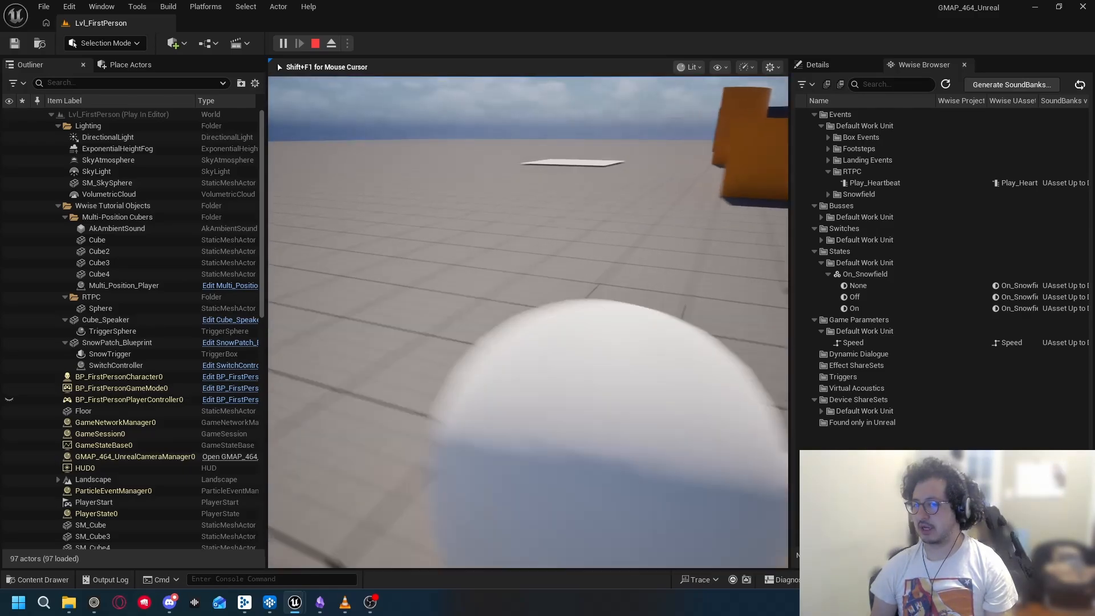
pyautogui.press('w')
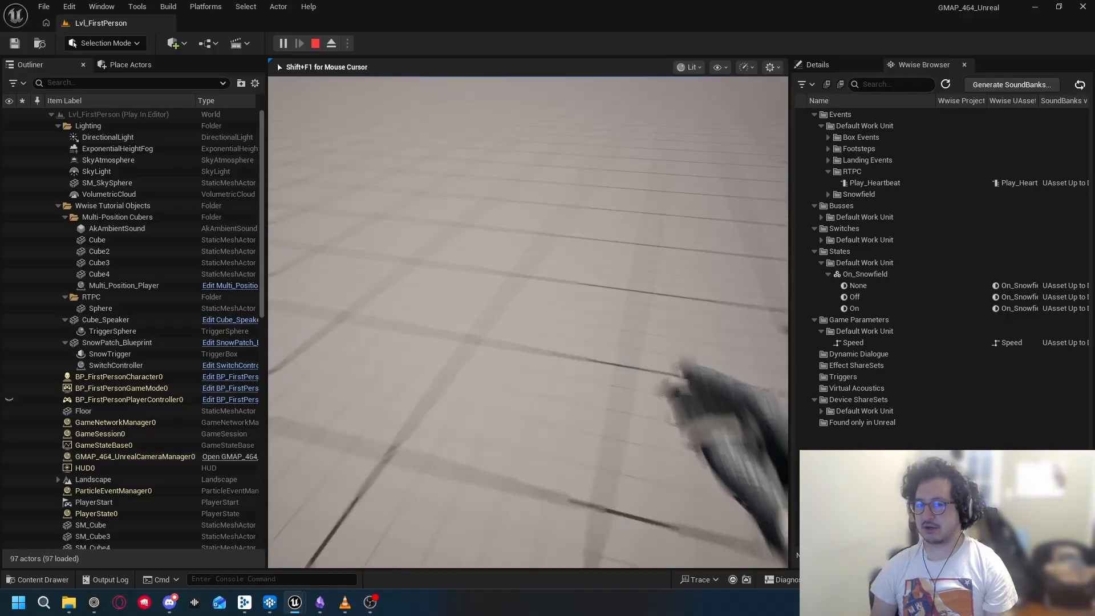
pyautogui.press('w')
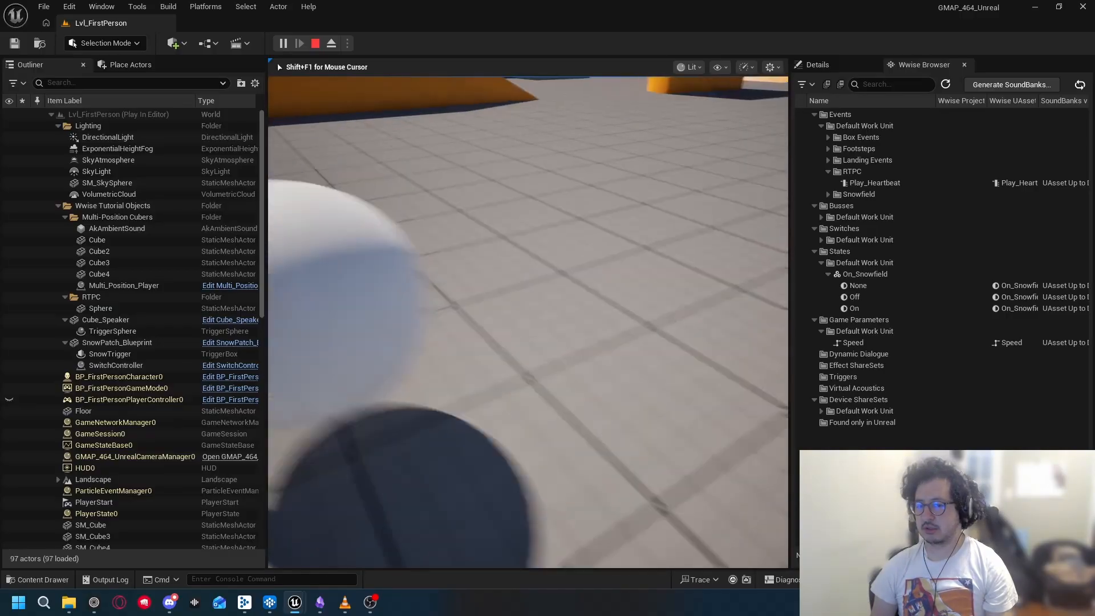
pyautogui.press('w')
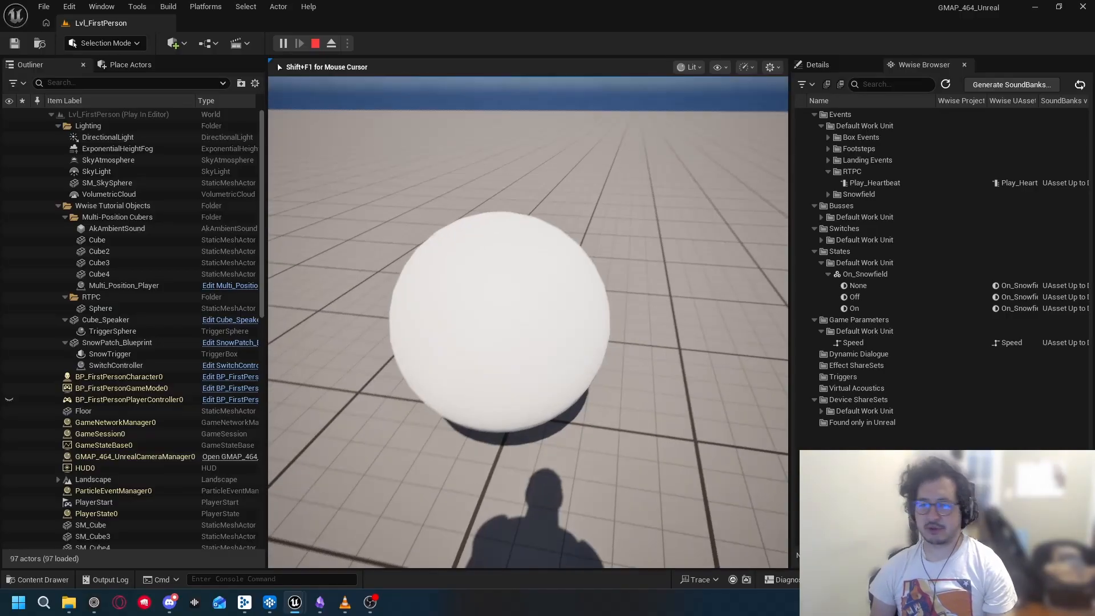
pyautogui.press('Escape')
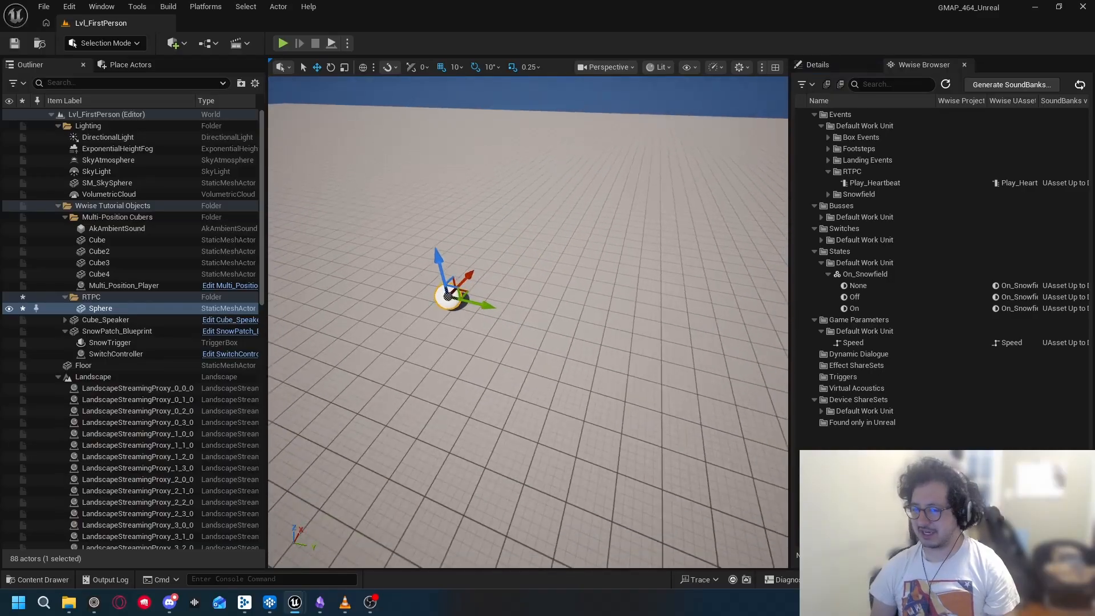
pyautogui.press('w')
pyautogui.moveTo(540, 226); pyautogui.dragTo(448, 190, button='right')
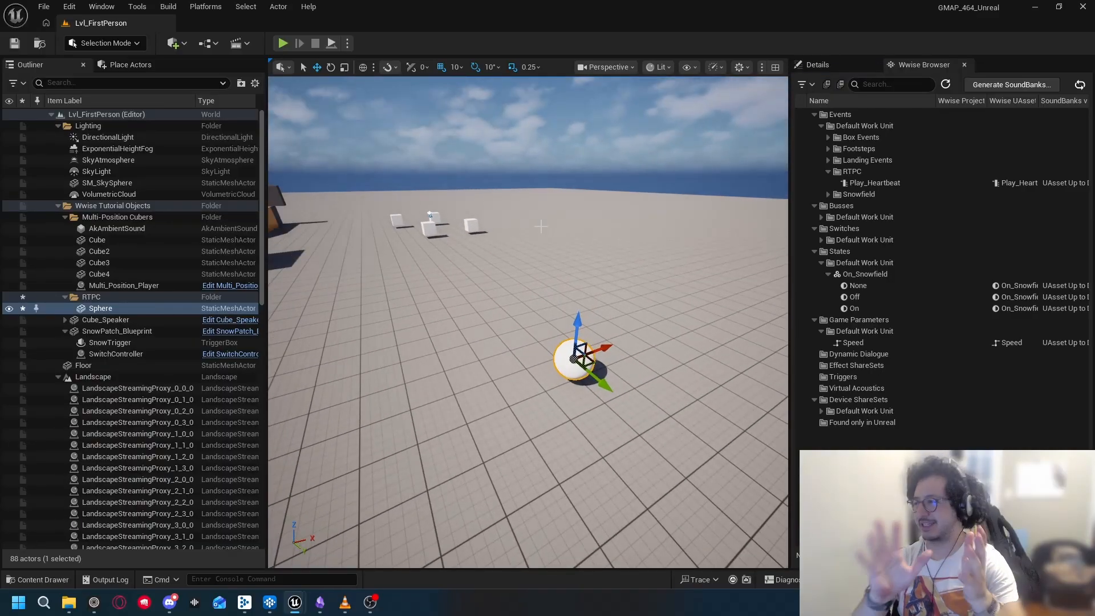